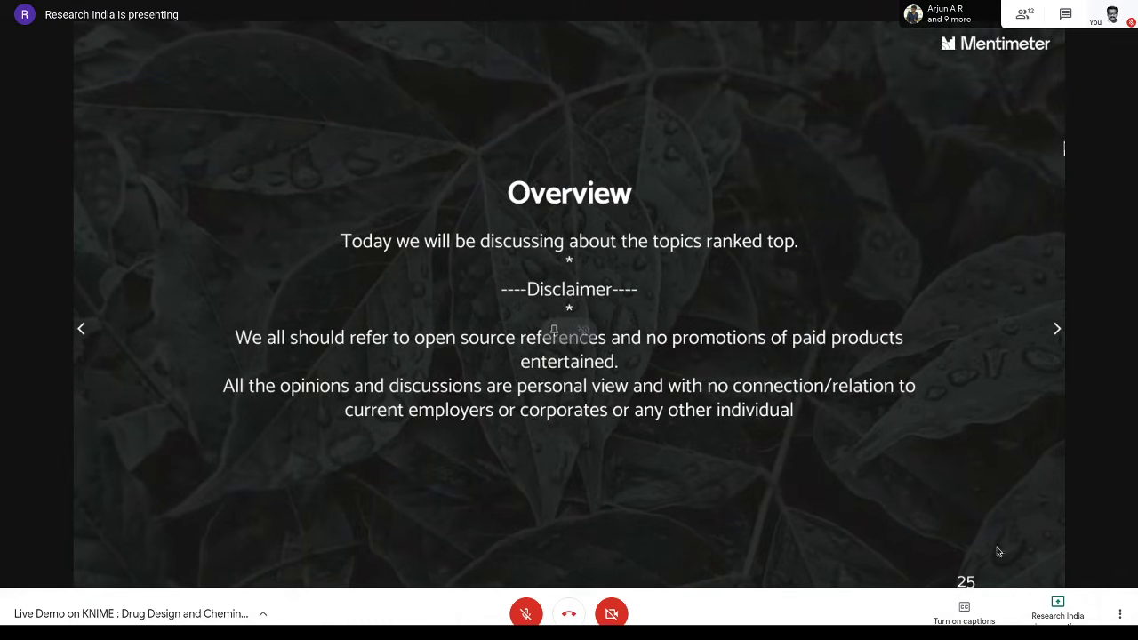
Take over as main presenter in the Google Meet call by sharing the entire screen, and hide the sharing notice
click(1047, 613)
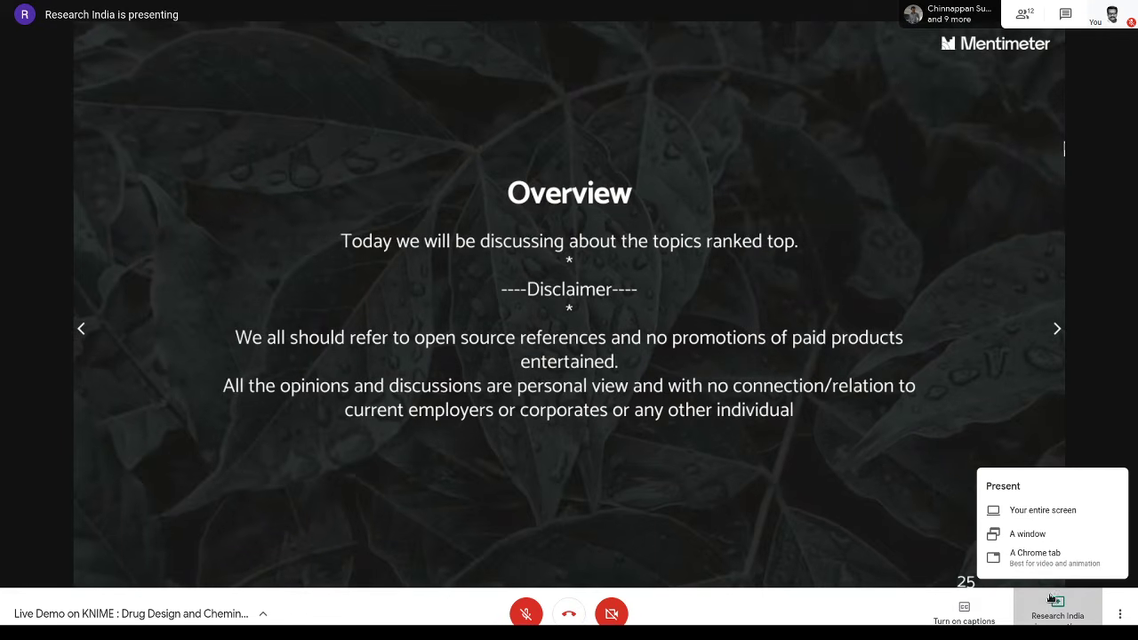
click(1056, 516)
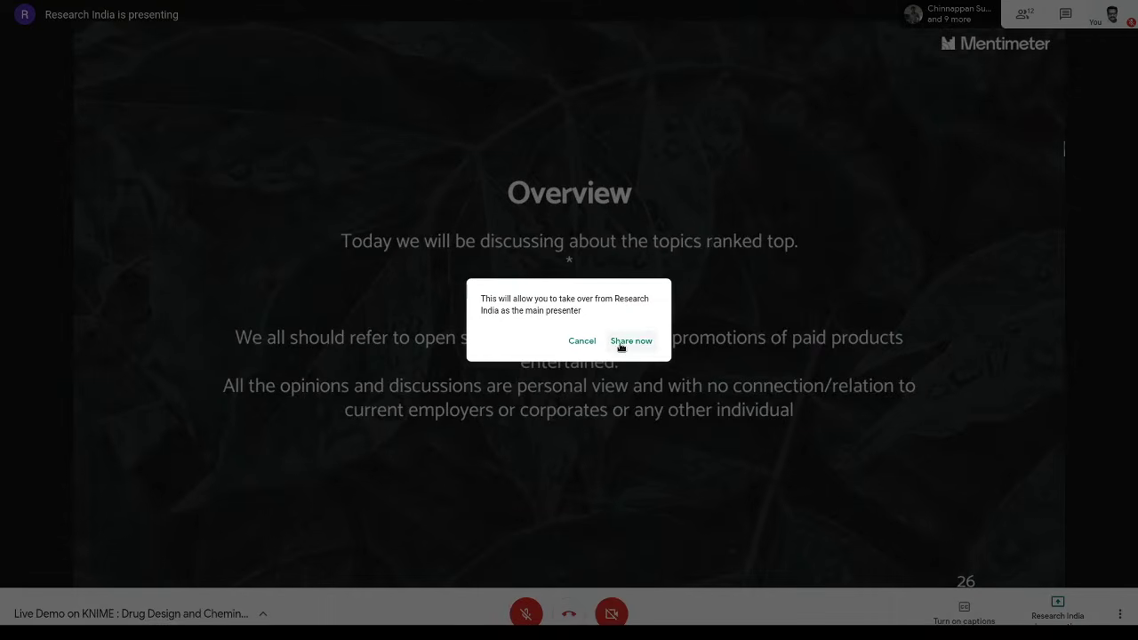
click(622, 341)
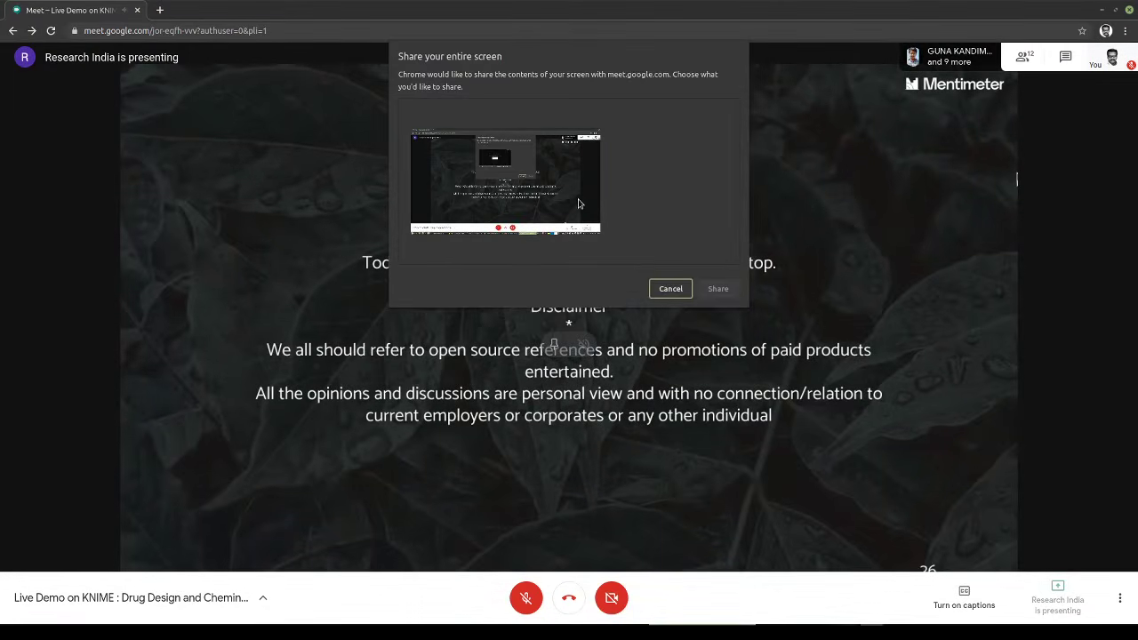
click(577, 199)
click(719, 292)
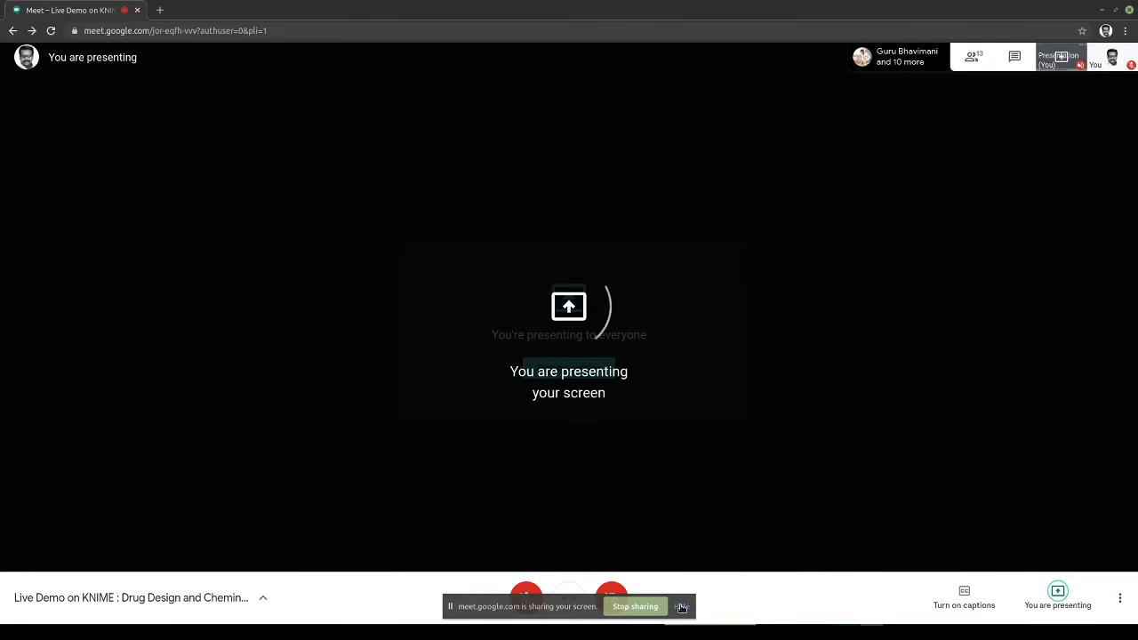
click(681, 608)
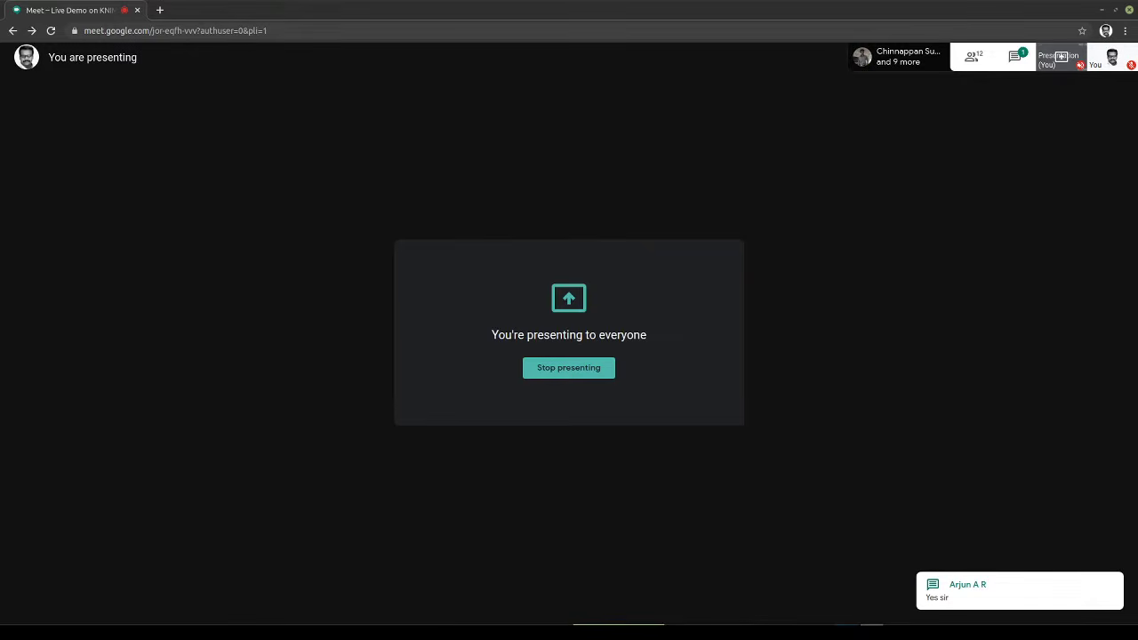
click(682, 606)
Switch to the browser window with the KNIME website and open the KNIME Software overview at its product descriptions
key(alt+Tab)
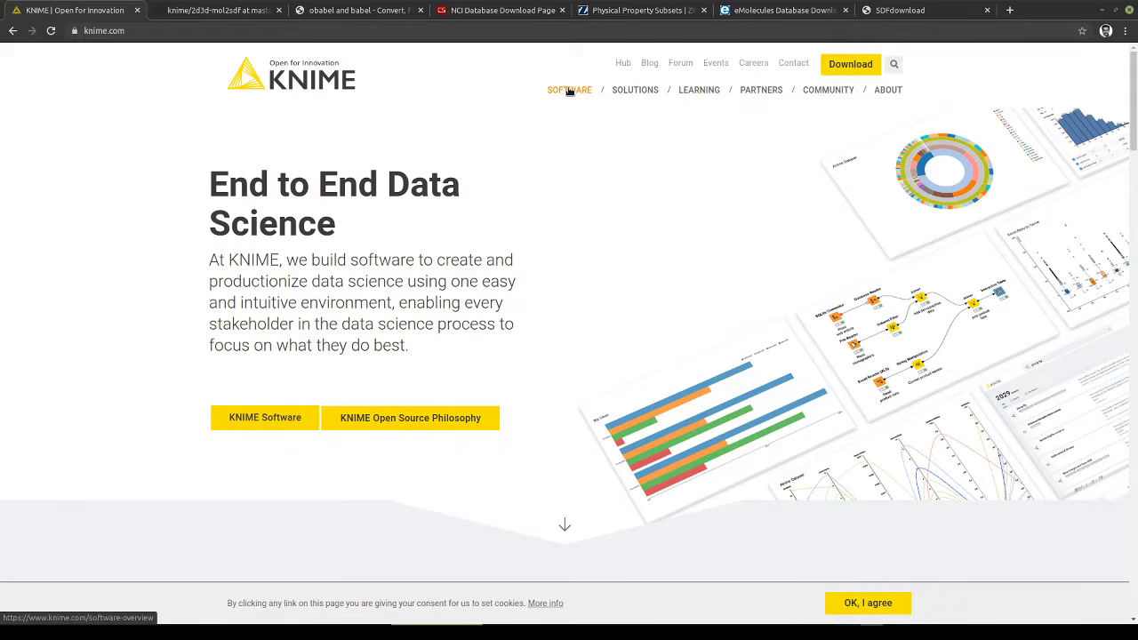
click(269, 421)
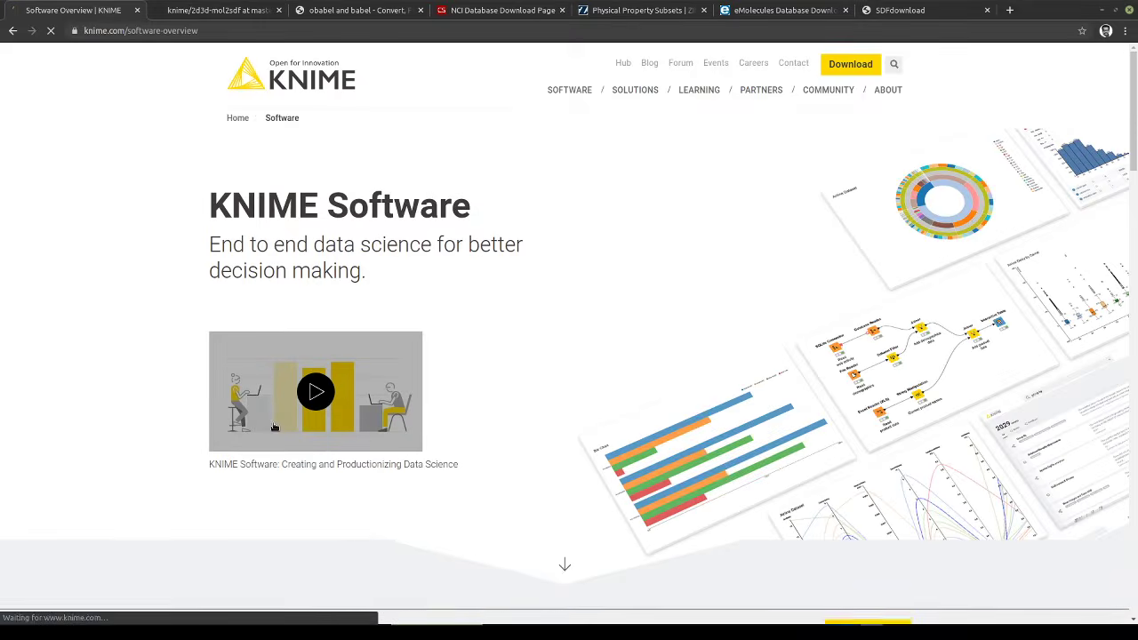
scroll(539, 290, down, 2)
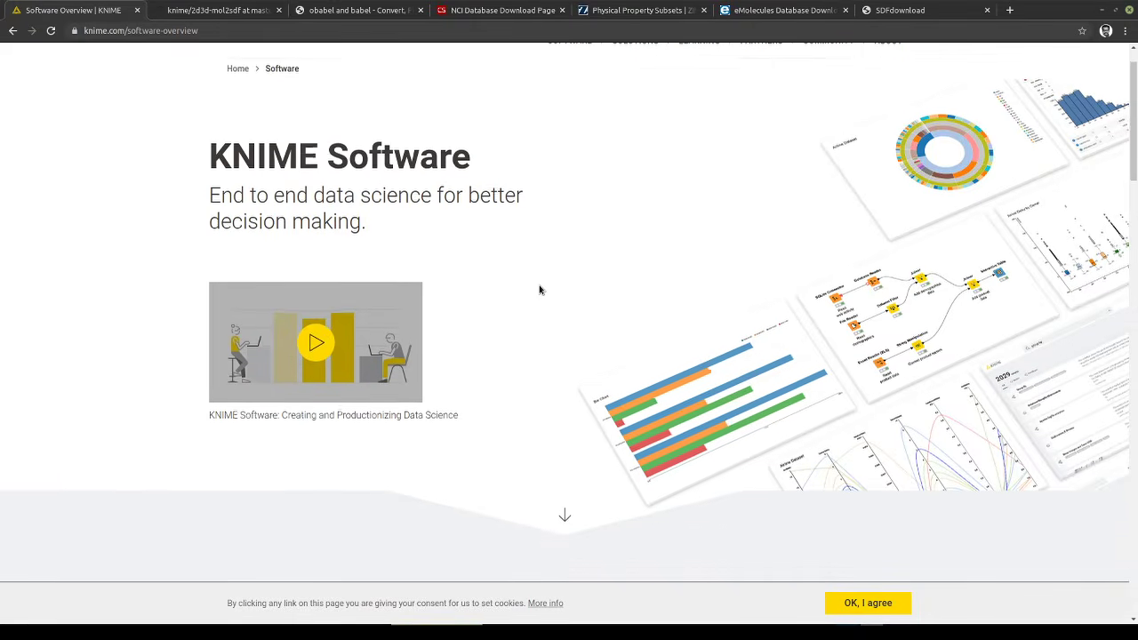
scroll(539, 290, down, 3)
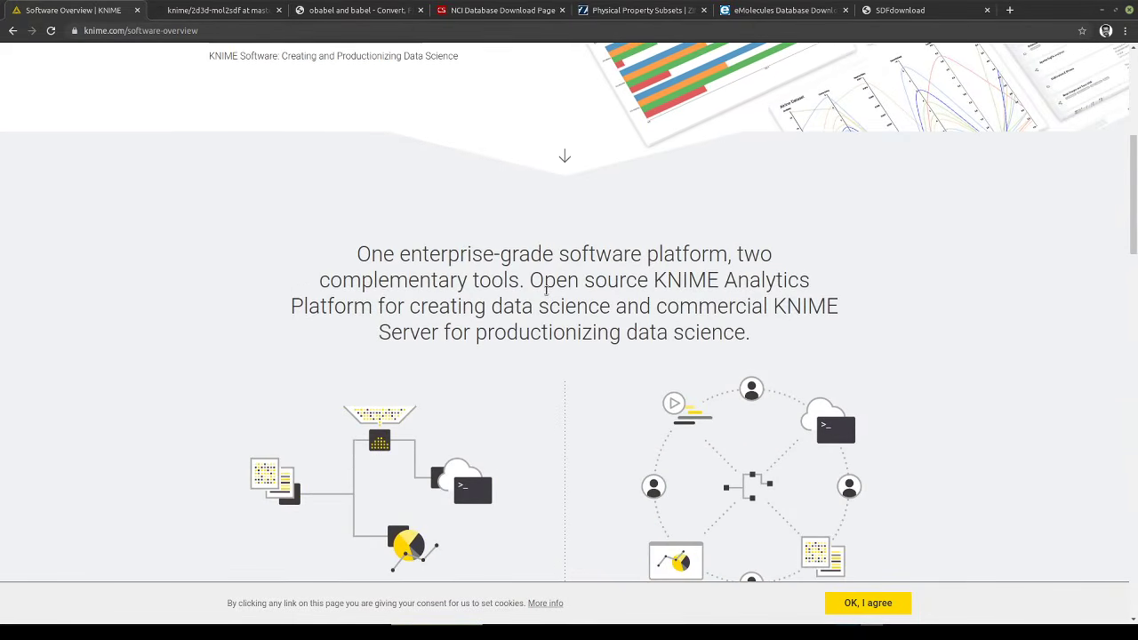
scroll(546, 289, down, 3)
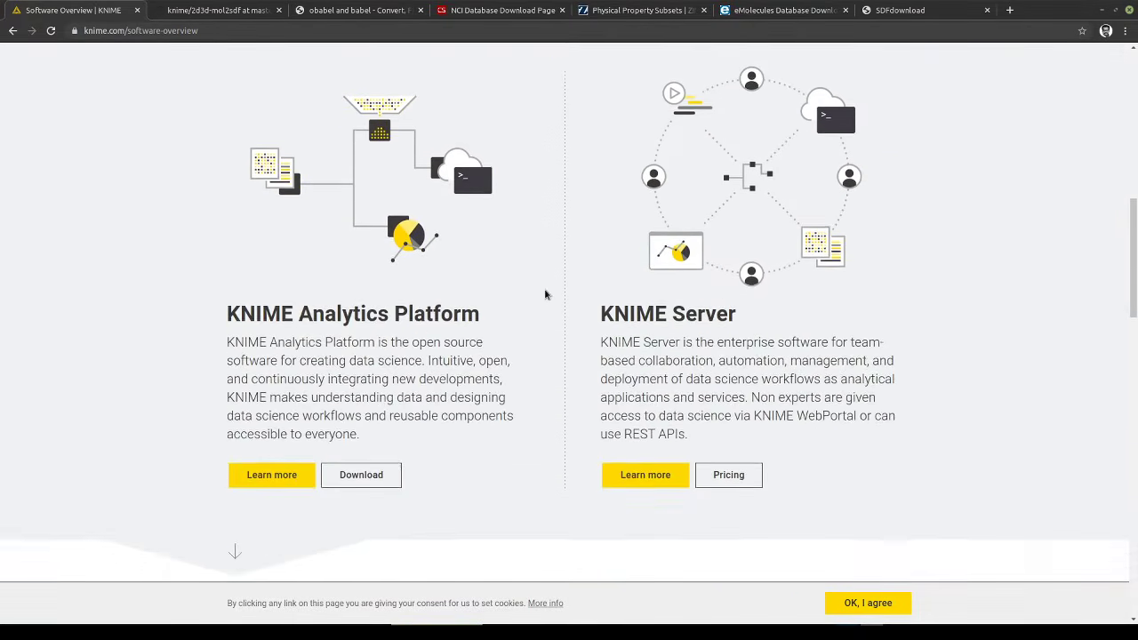
scroll(546, 294, down, 1)
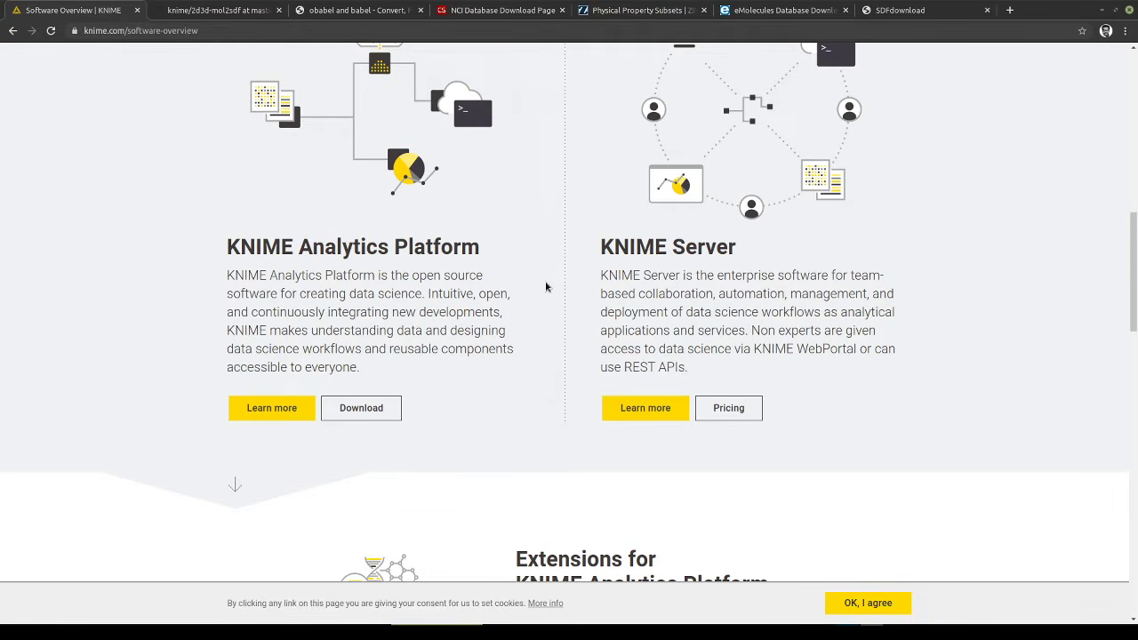
Read through the software overview, comparing KNIME Analytics Platform with KNIME Server and checking the section on extensions
scroll(546, 290, up, 3)
scroll(546, 285, up, 2)
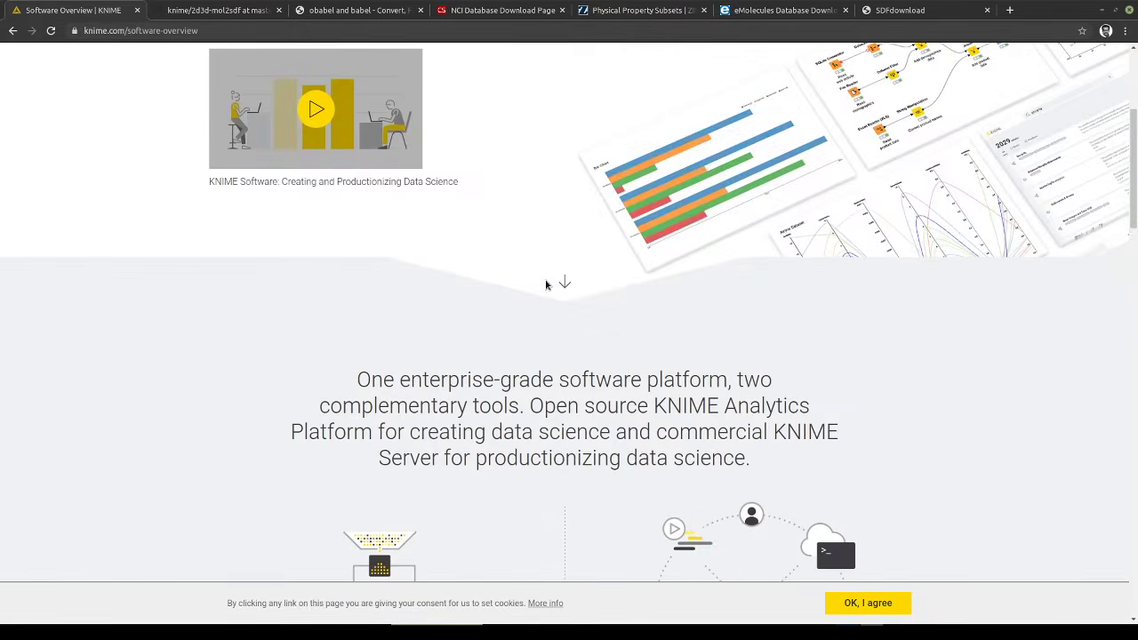
scroll(546, 285, down, 2)
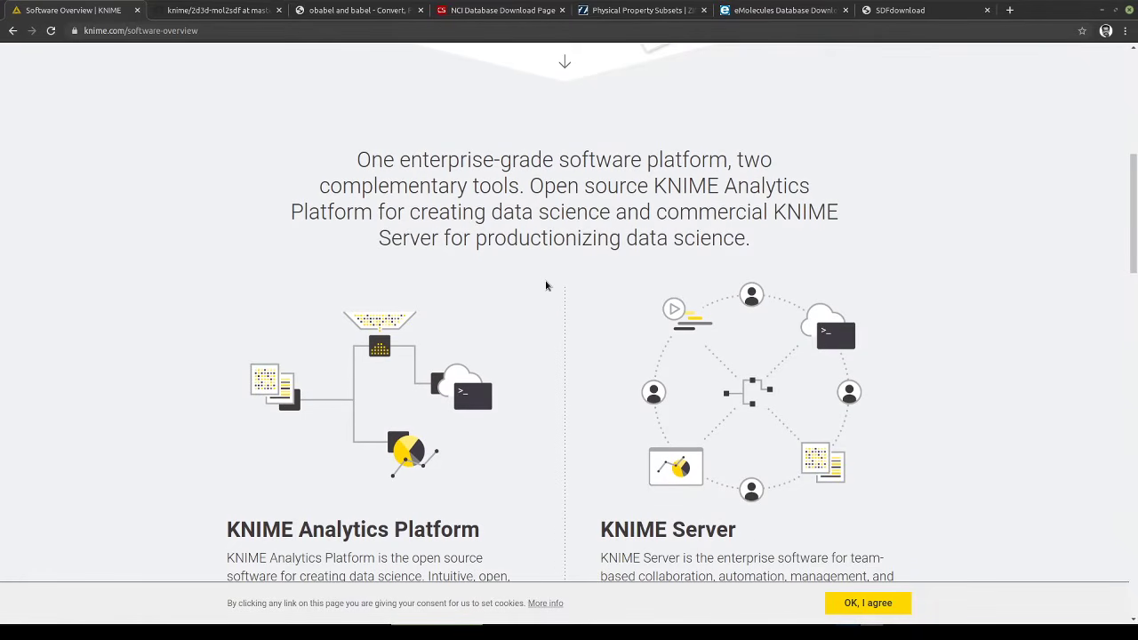
scroll(546, 286, up, 5)
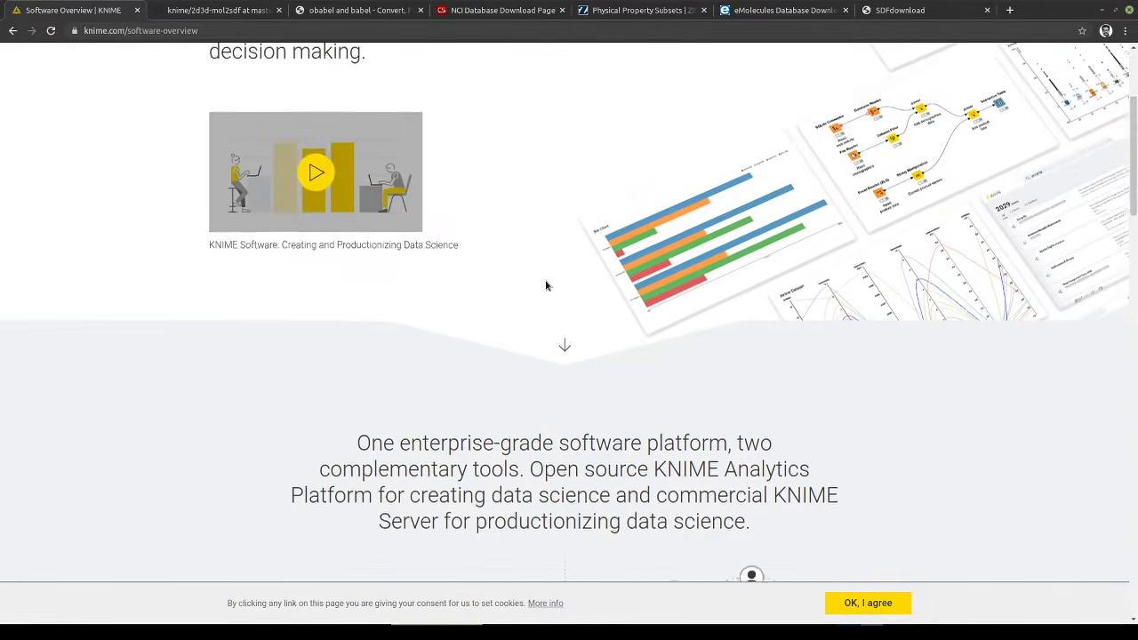
scroll(545, 285, down, 10)
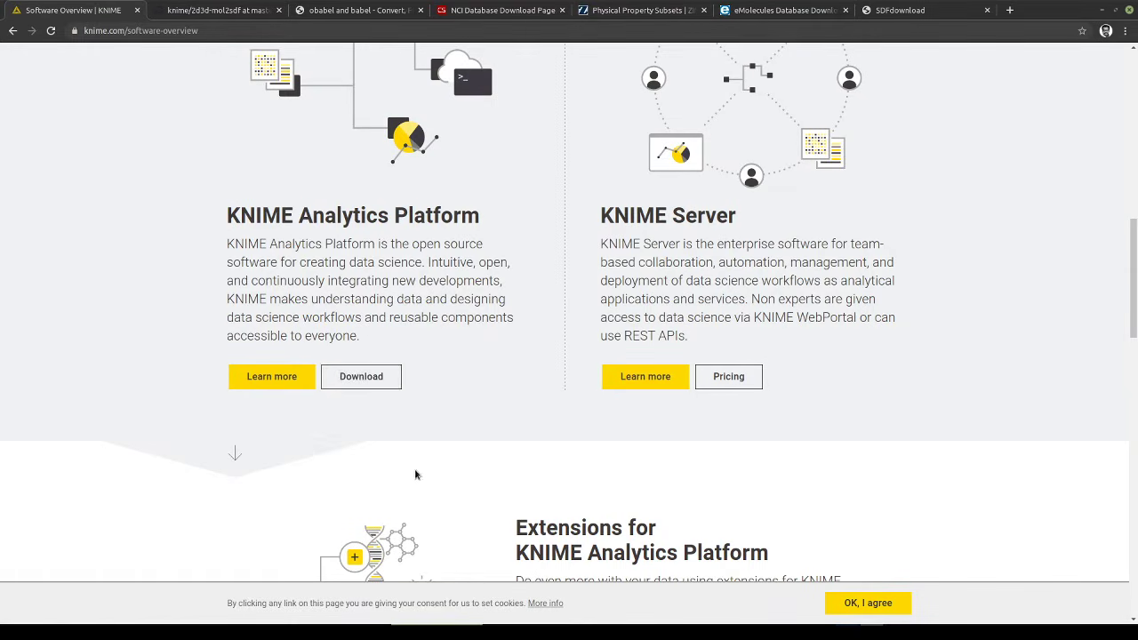
scroll(382, 461, down, 1)
scroll(382, 460, down, 3)
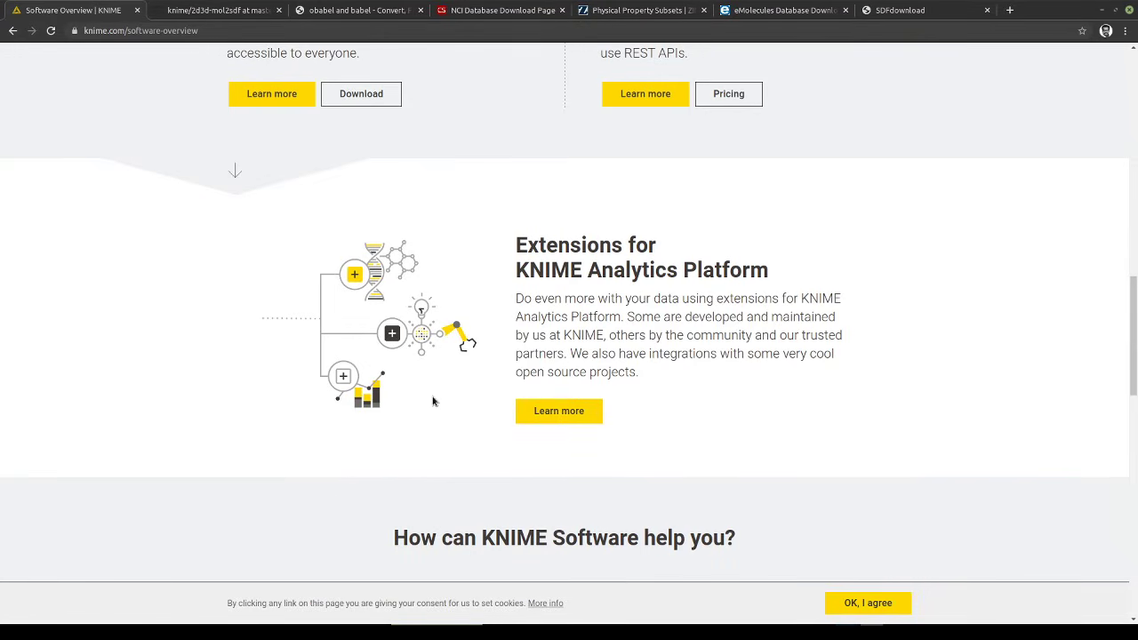
scroll(433, 400, down, 2)
scroll(433, 402, up, 4)
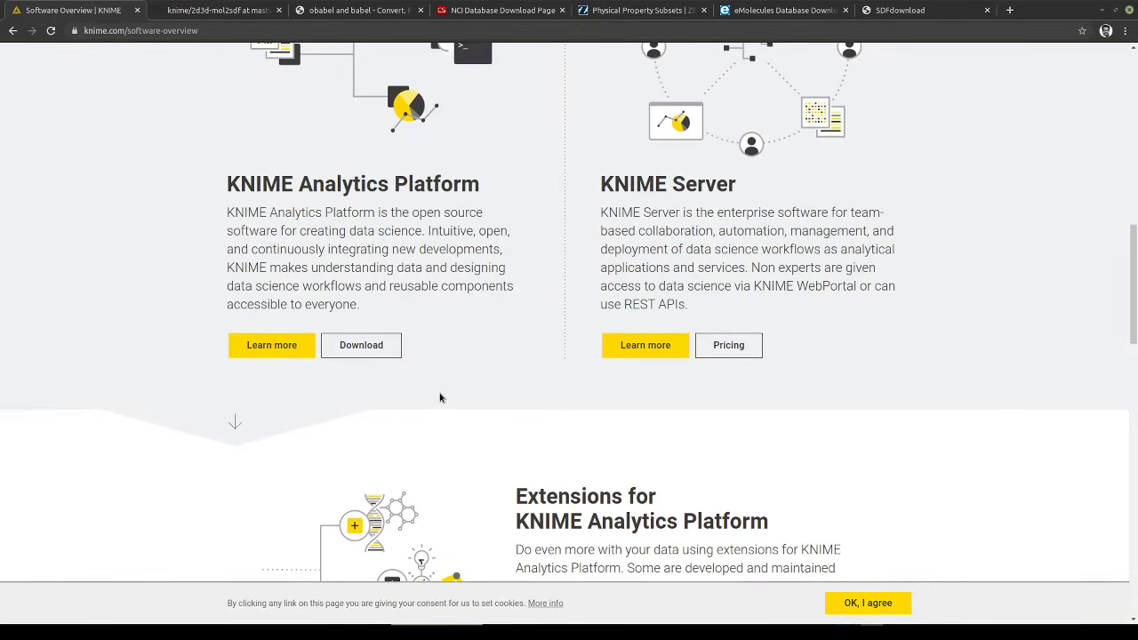
scroll(439, 397, up, 1)
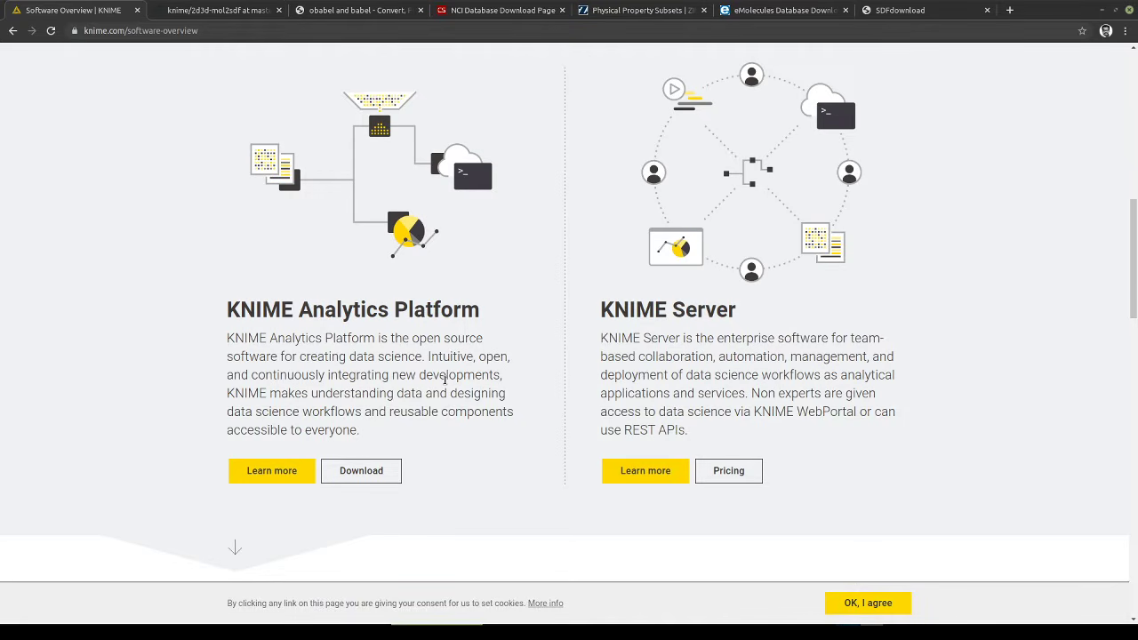
Open the KNIME Analytics Platform download page, accept the cookie notice and review the registration form
click(360, 472)
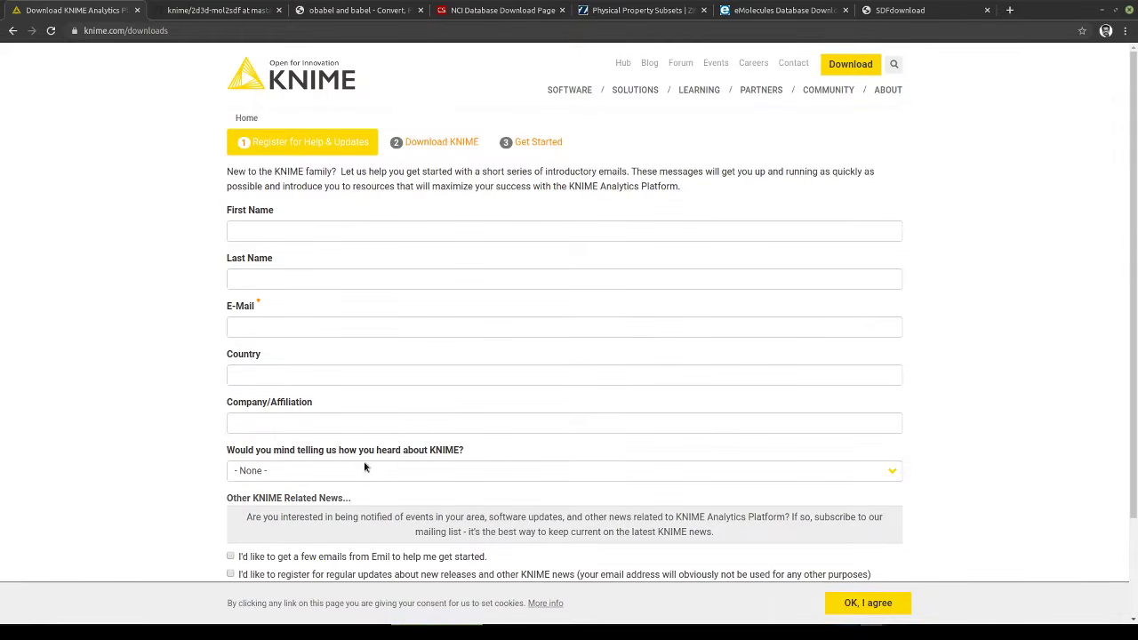
scroll(368, 465, down, 2)
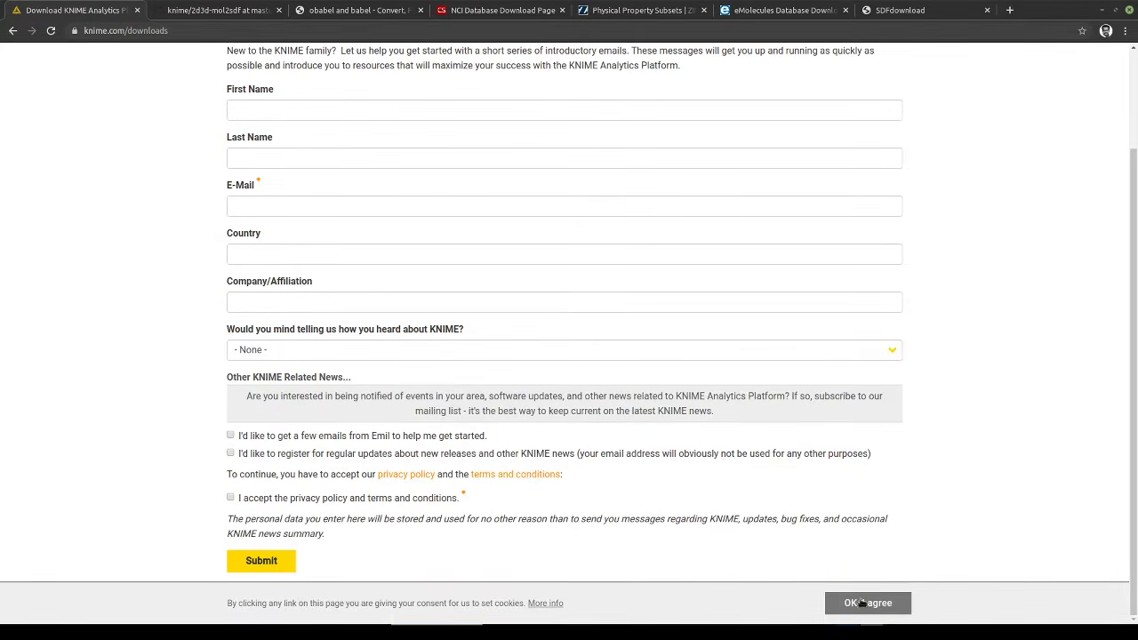
click(862, 602)
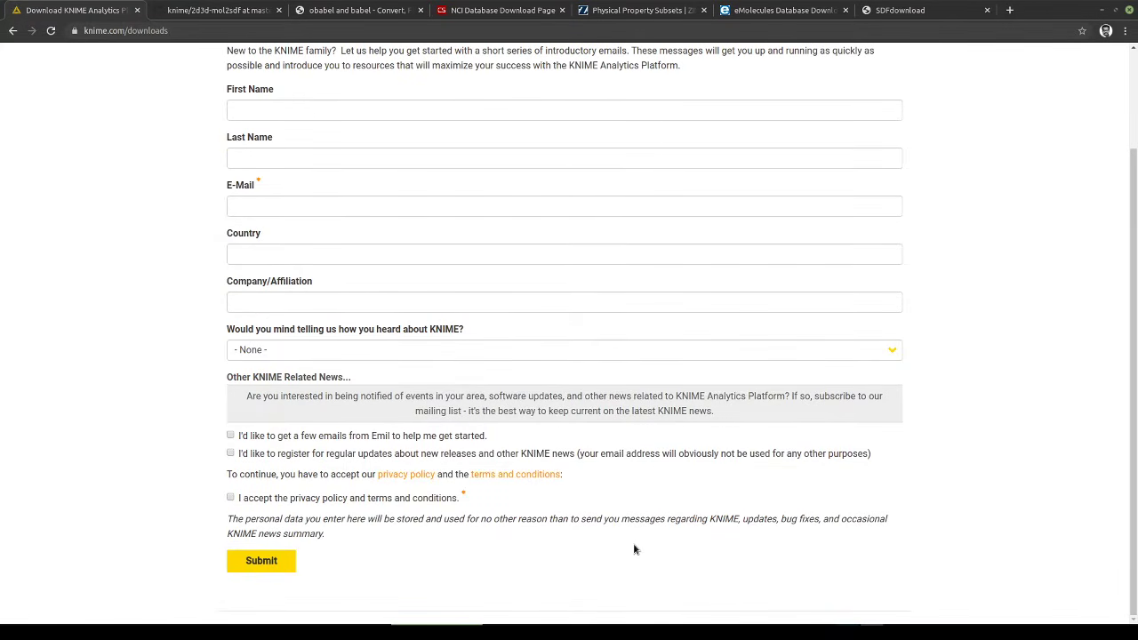
scroll(634, 549, up, 2)
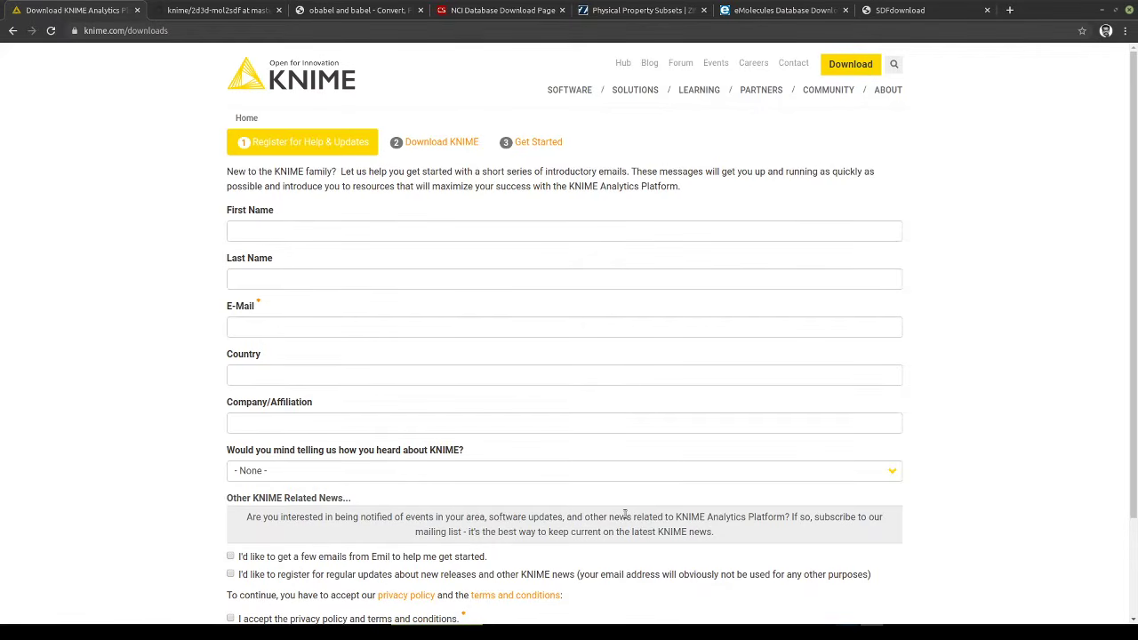
click(258, 224)
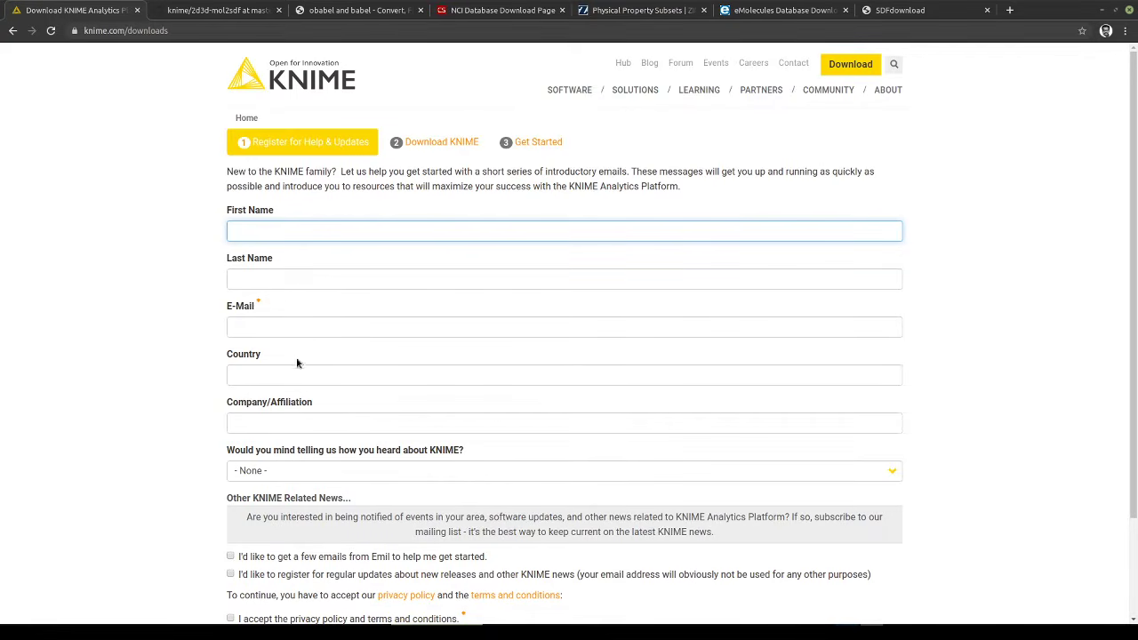
Skip the registration form, go to the Download KNIME stage and point out the Windows installer among the KNIME 4.1.2 packages
click(455, 145)
scroll(540, 332, down, 2)
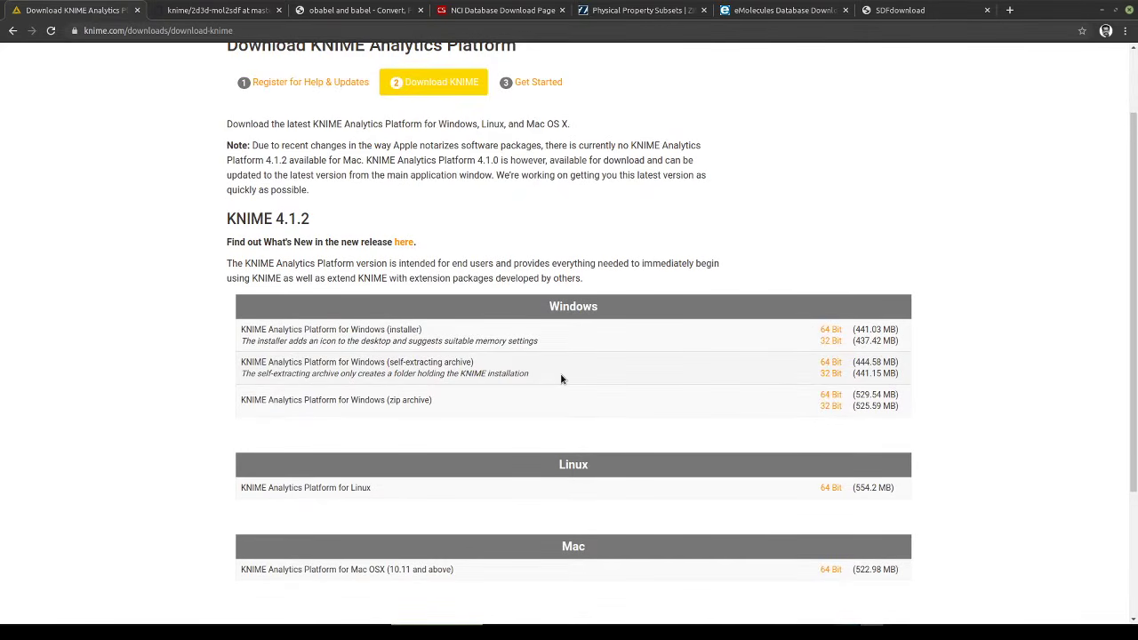
scroll(554, 391, down, 1)
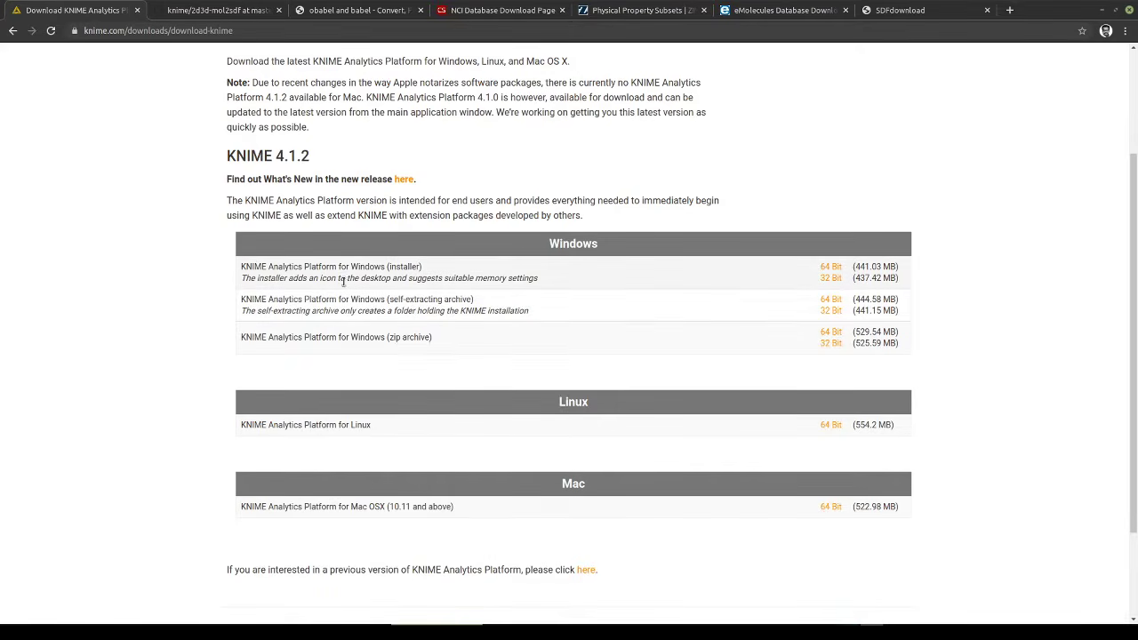
drag(255, 266, 435, 273)
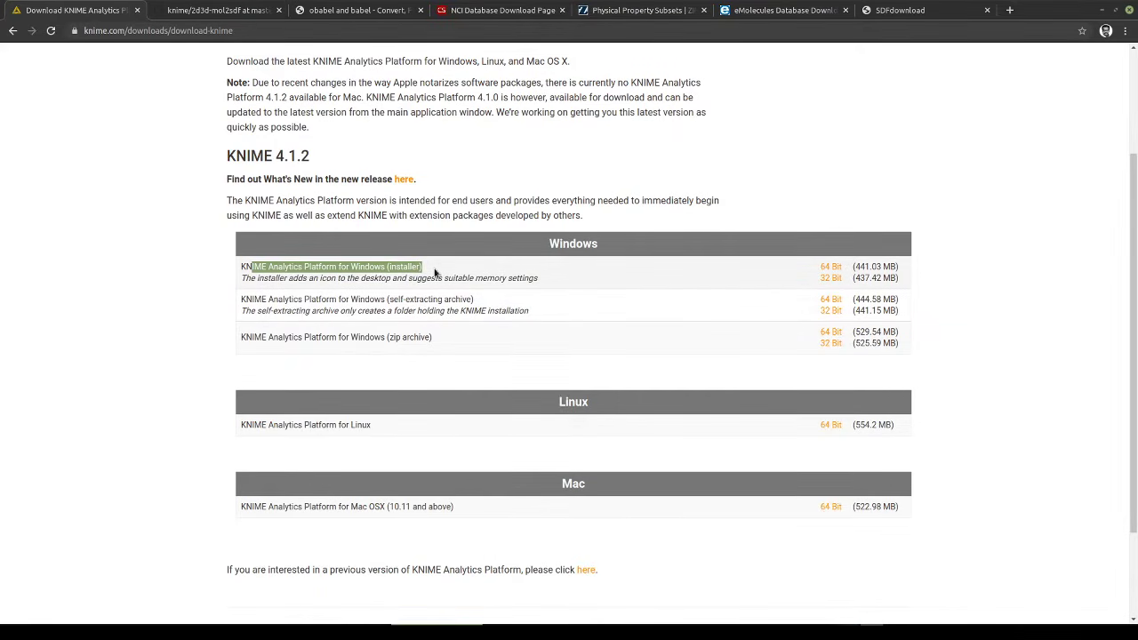
click(1018, 141)
Enlarge the download page to 150% zoom
click(1126, 31)
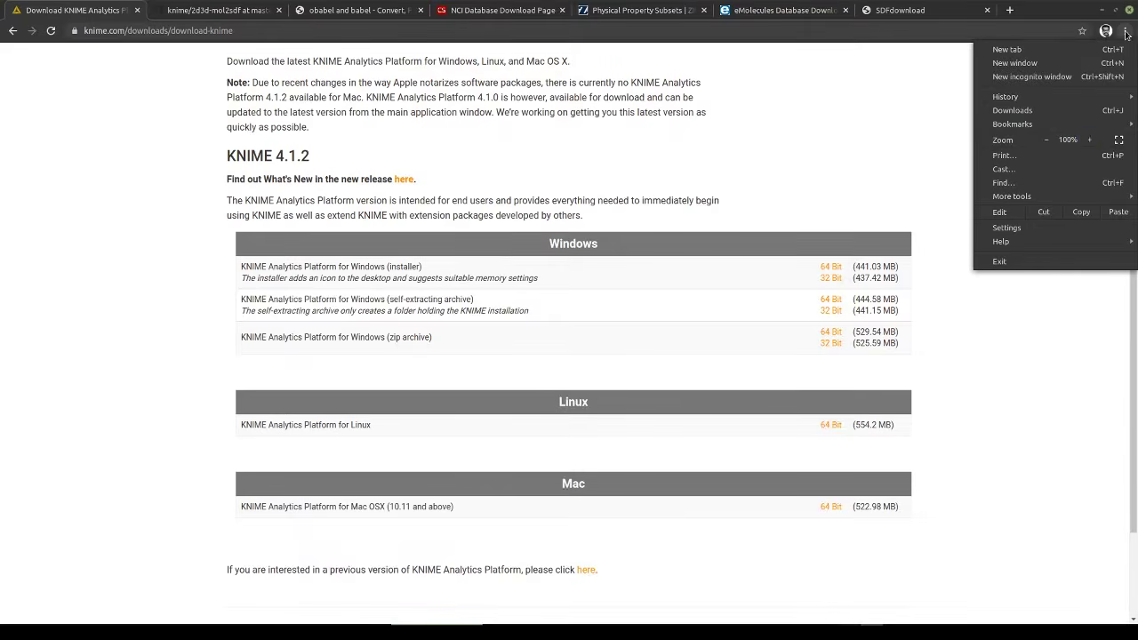
click(1090, 141)
click(1091, 141)
click(1091, 141)
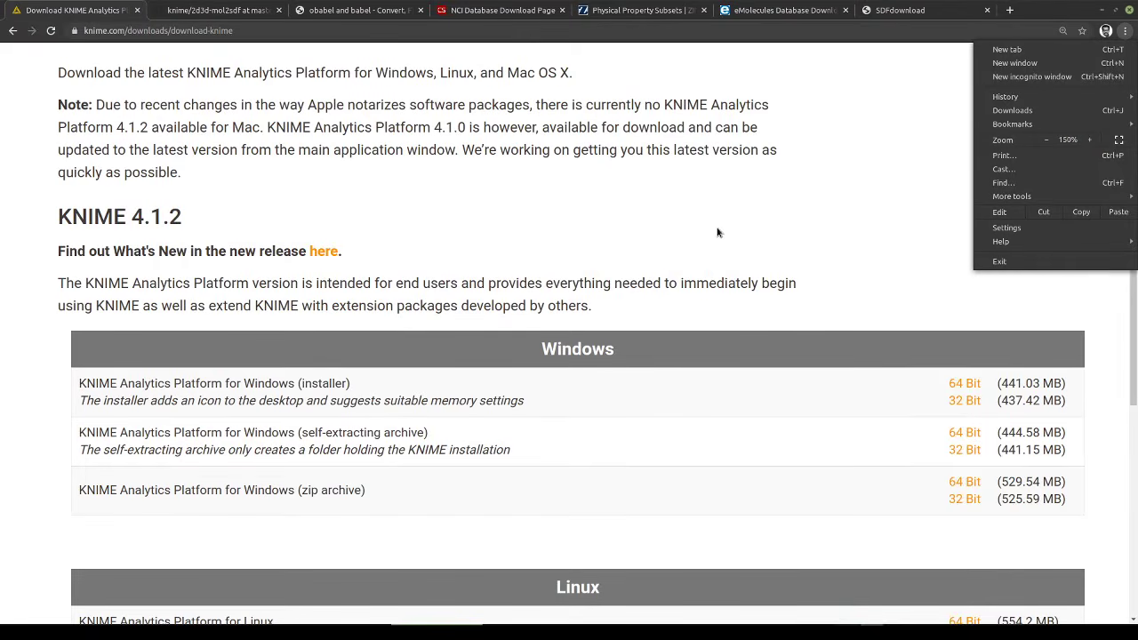
click(717, 232)
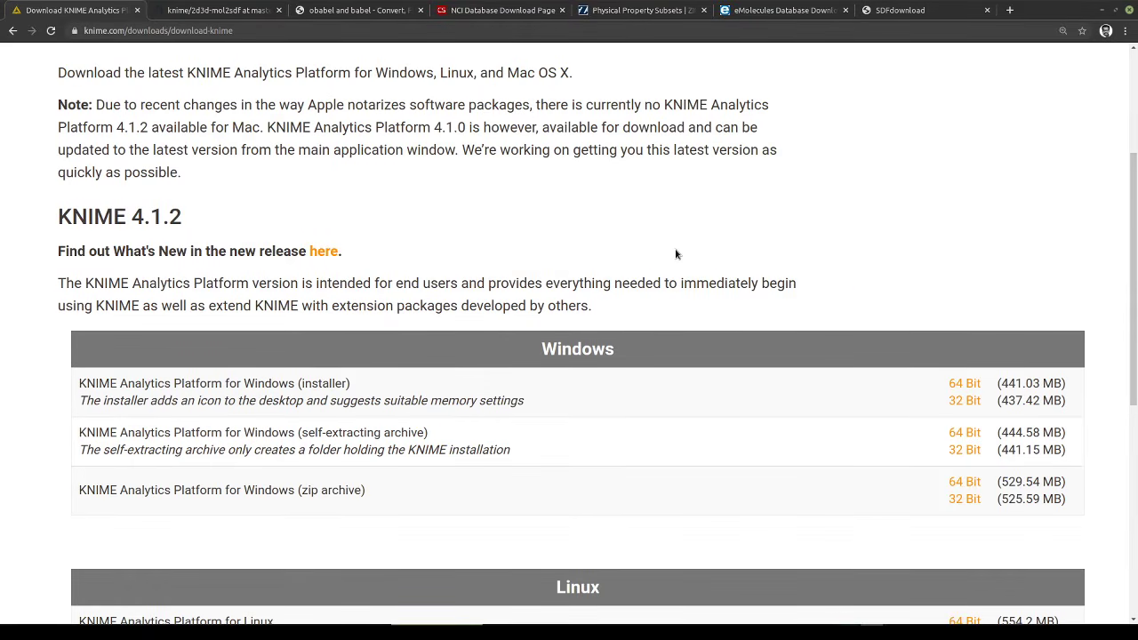
Highlight in turn the names of the Windows installer, self-extracting archive, zip archive and Linux packages in the download list
scroll(677, 256, down, 1)
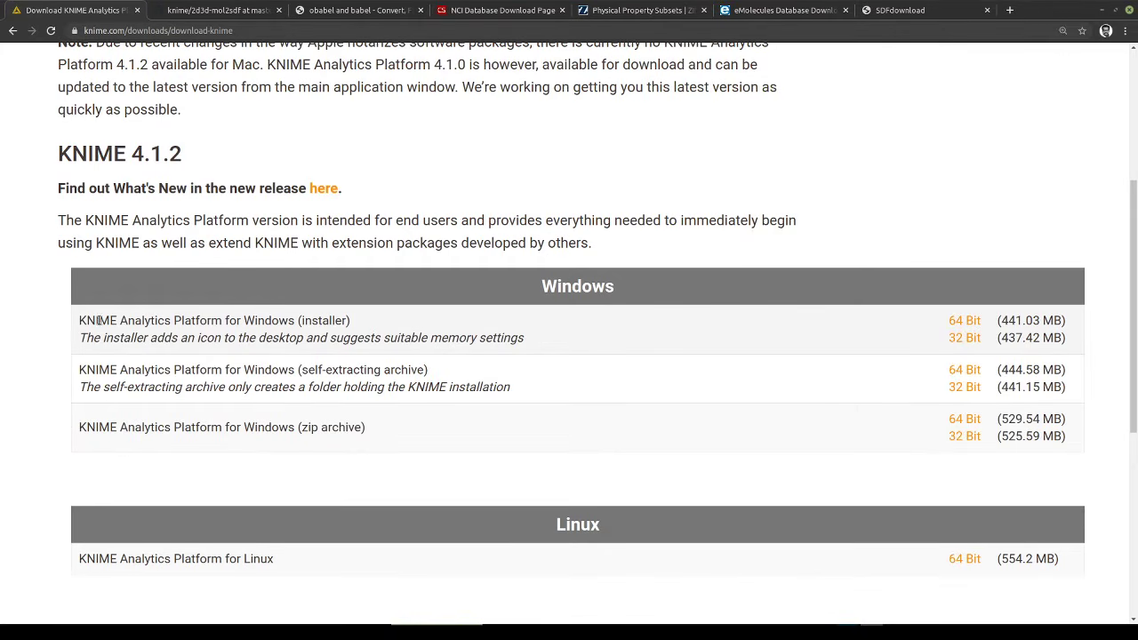
drag(81, 322, 369, 321)
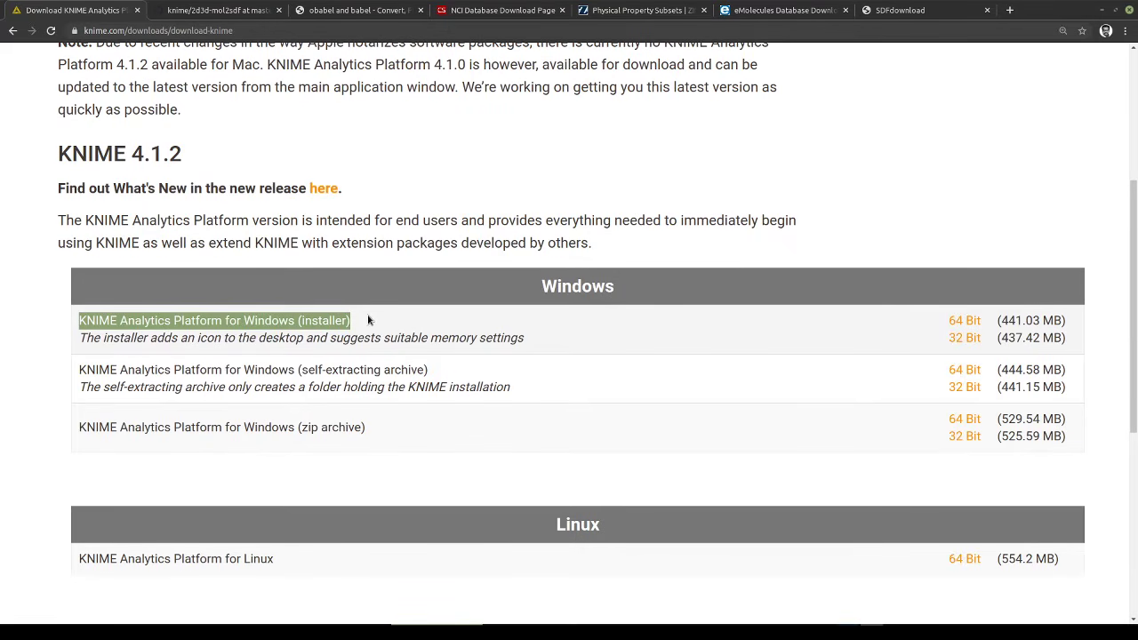
drag(76, 370, 457, 367)
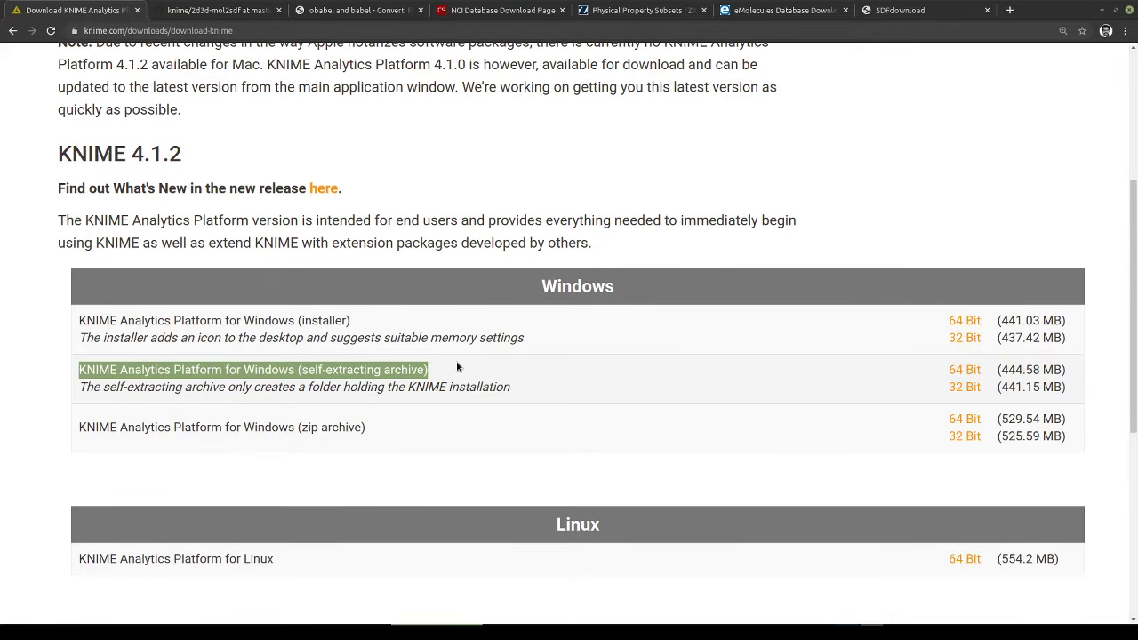
drag(78, 427, 398, 431)
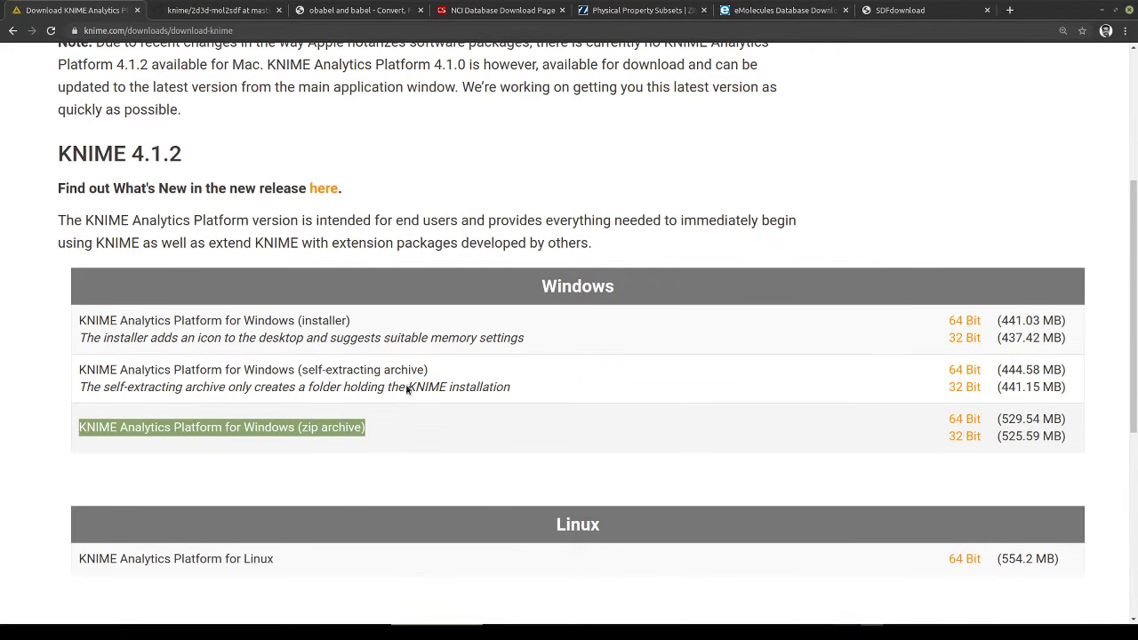
scroll(433, 423, down, 3)
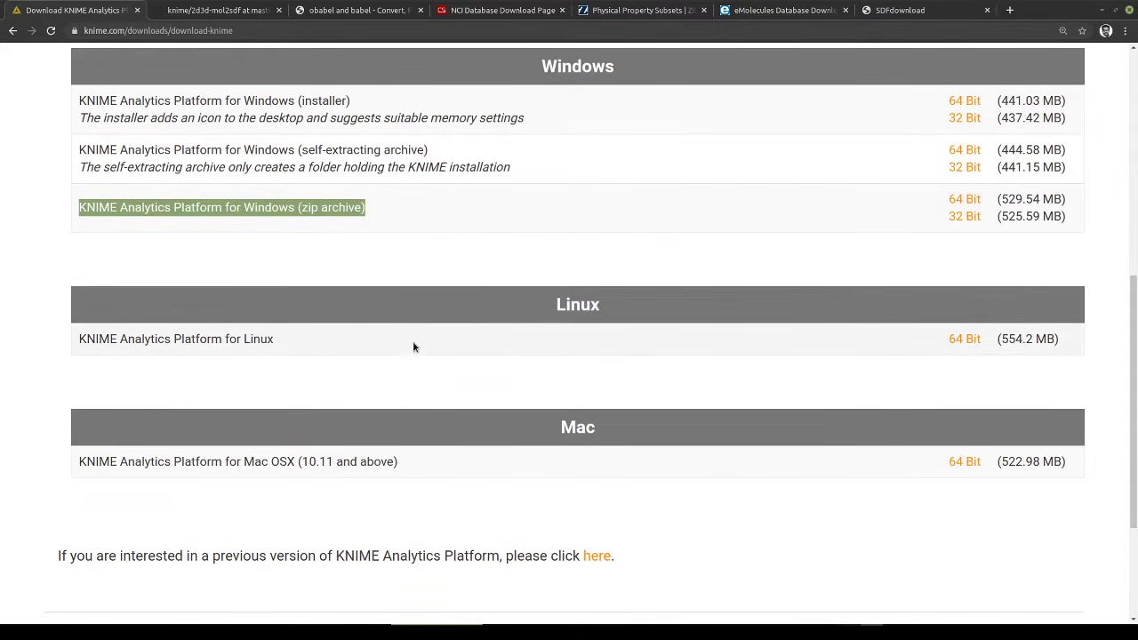
drag(76, 343, 298, 344)
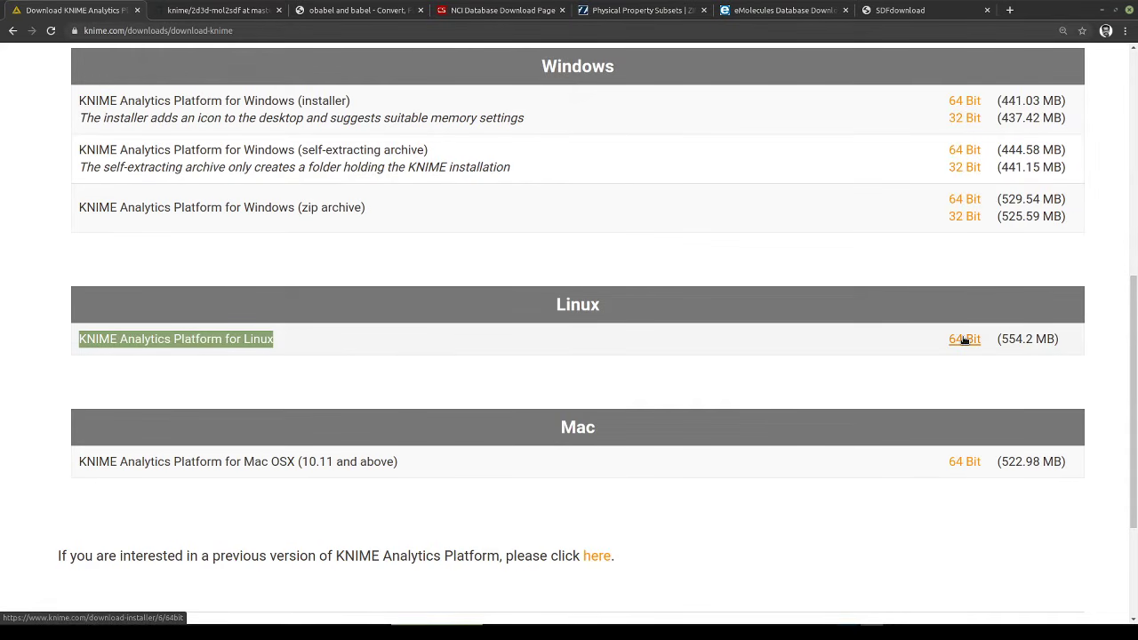
Highlight the note about previous versions of KNIME Analytics Platform and open its link
click(663, 341)
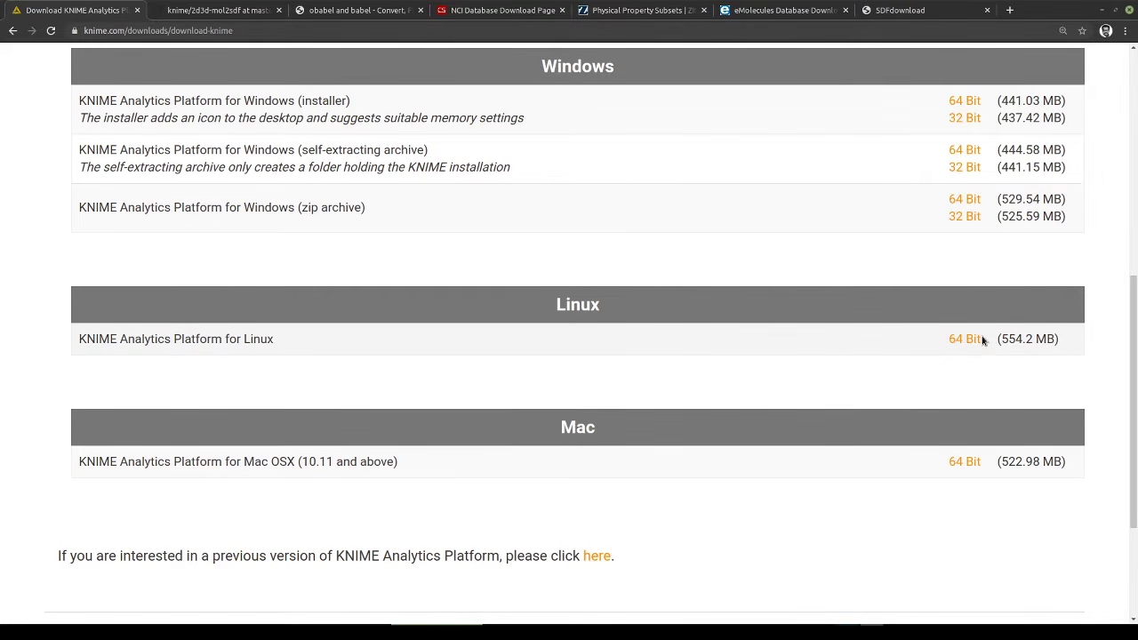
scroll(684, 491, down, 3)
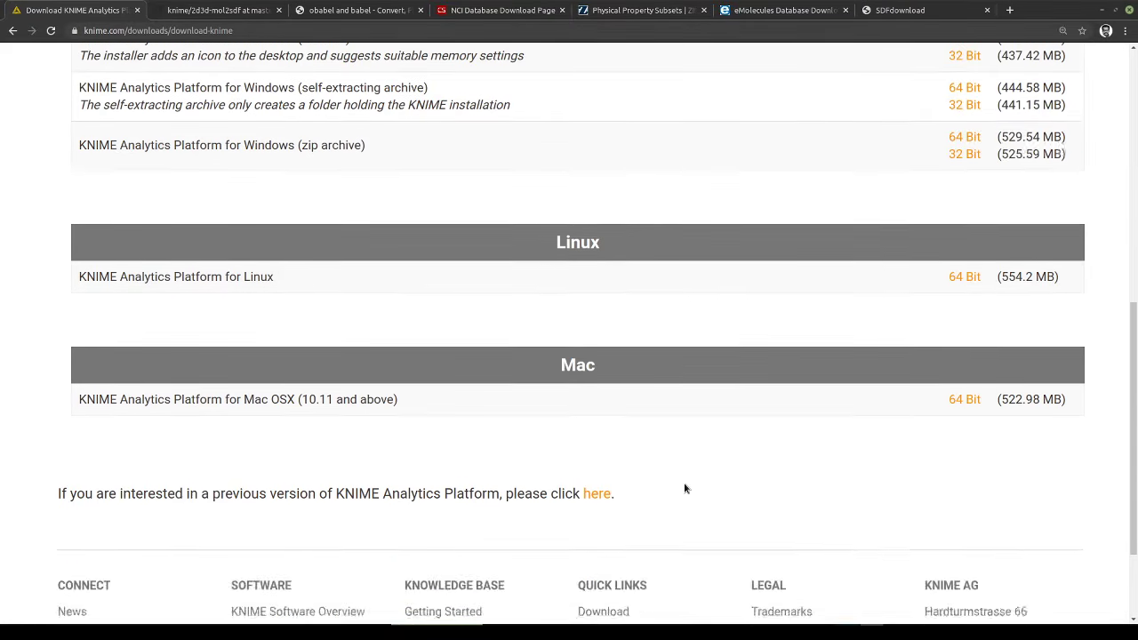
drag(108, 428, 505, 429)
click(598, 431)
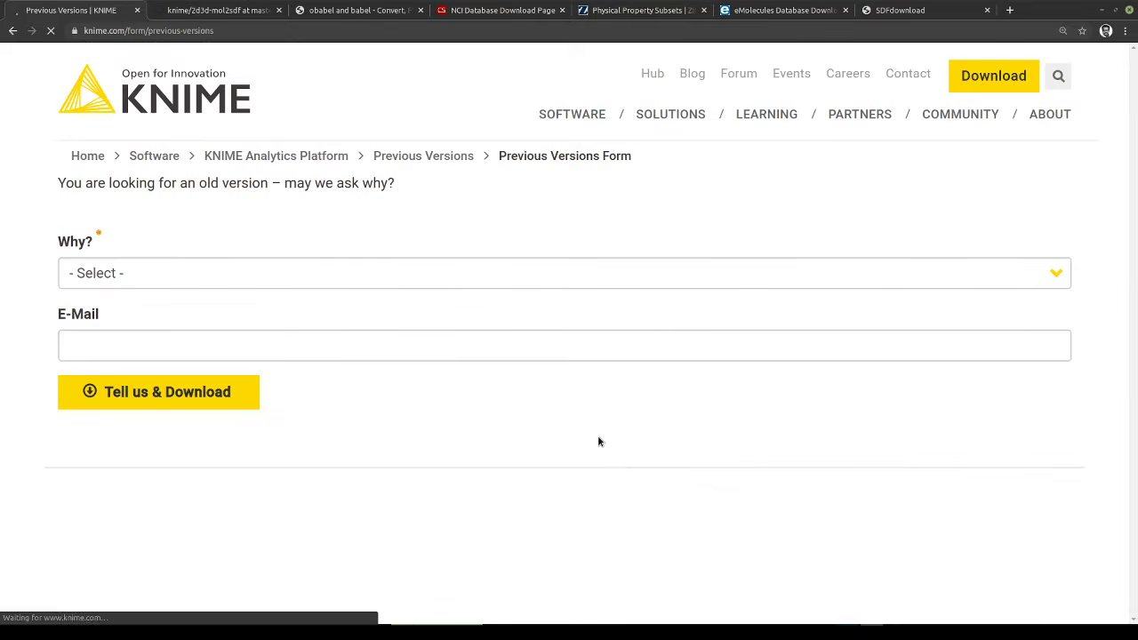
Give "I am worried about compatibility" as the reason for wanting an old version and submit the form without an e-mail
click(198, 269)
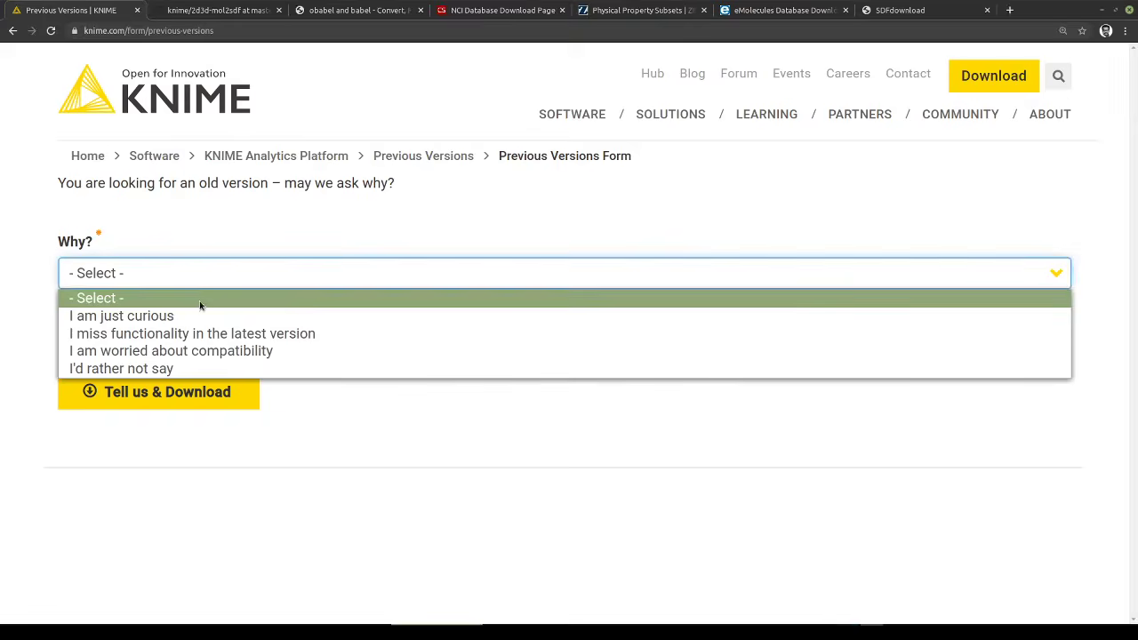
click(207, 354)
click(197, 380)
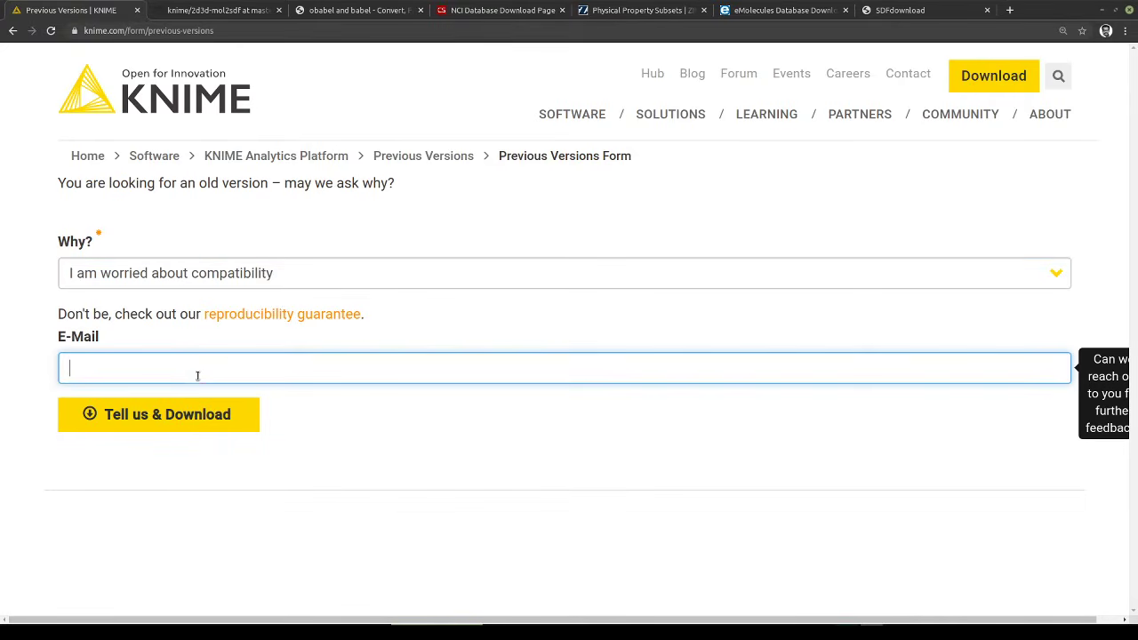
click(177, 426)
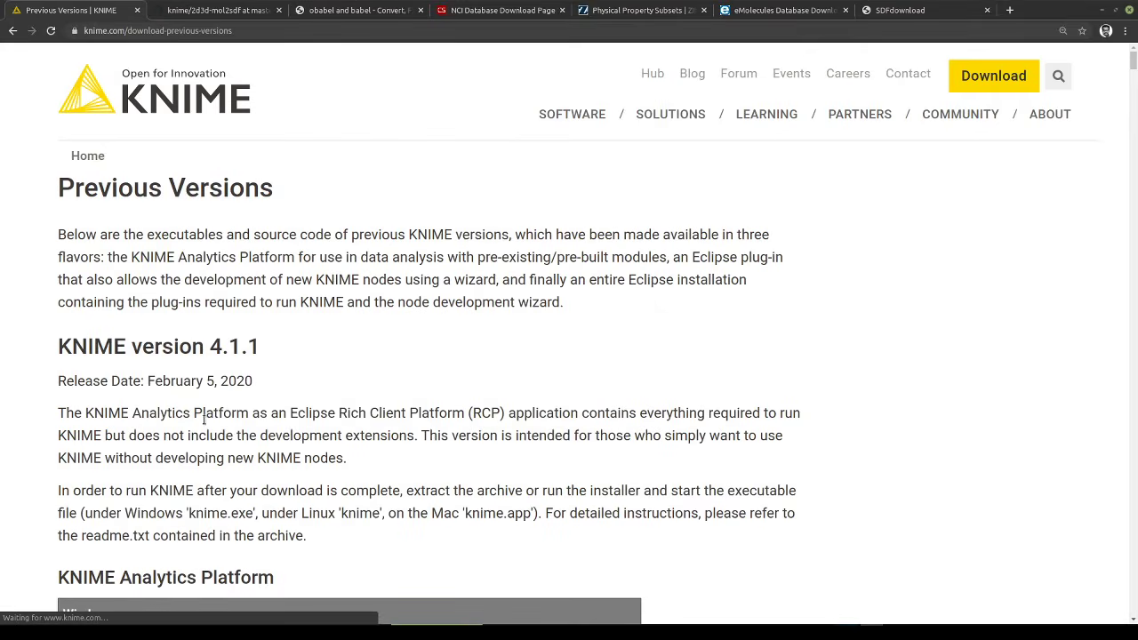
Examine the previous KNIME releases back to version 3.4.2, including its 32-bit Linux packages
scroll(196, 418, down, 10)
scroll(349, 426, down, 15)
scroll(350, 427, down, 13)
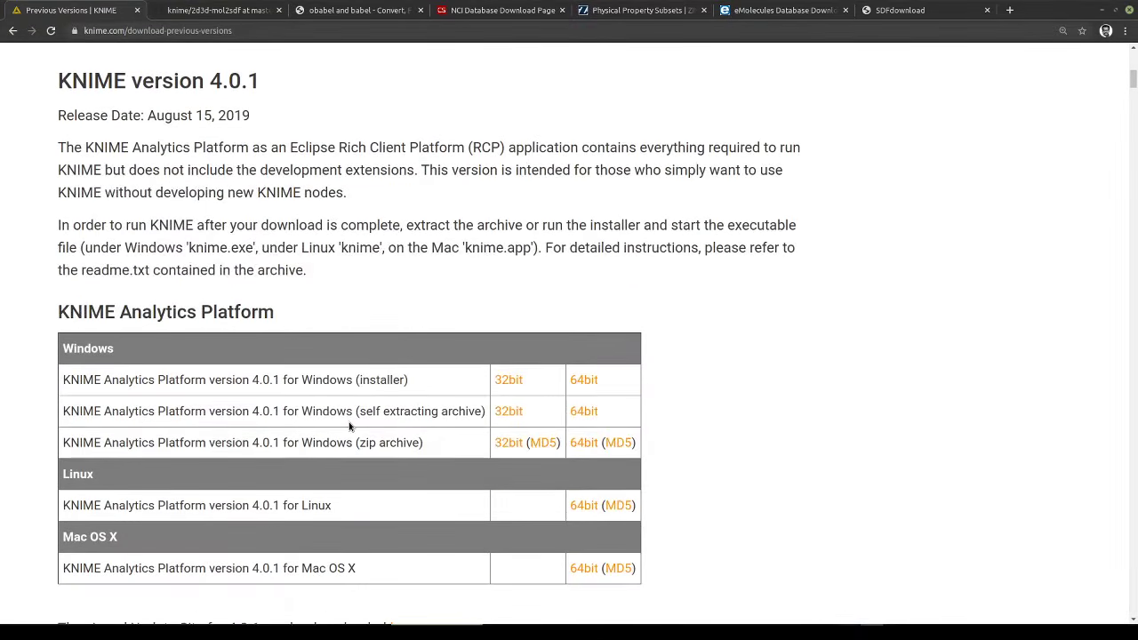
scroll(349, 427, down, 12)
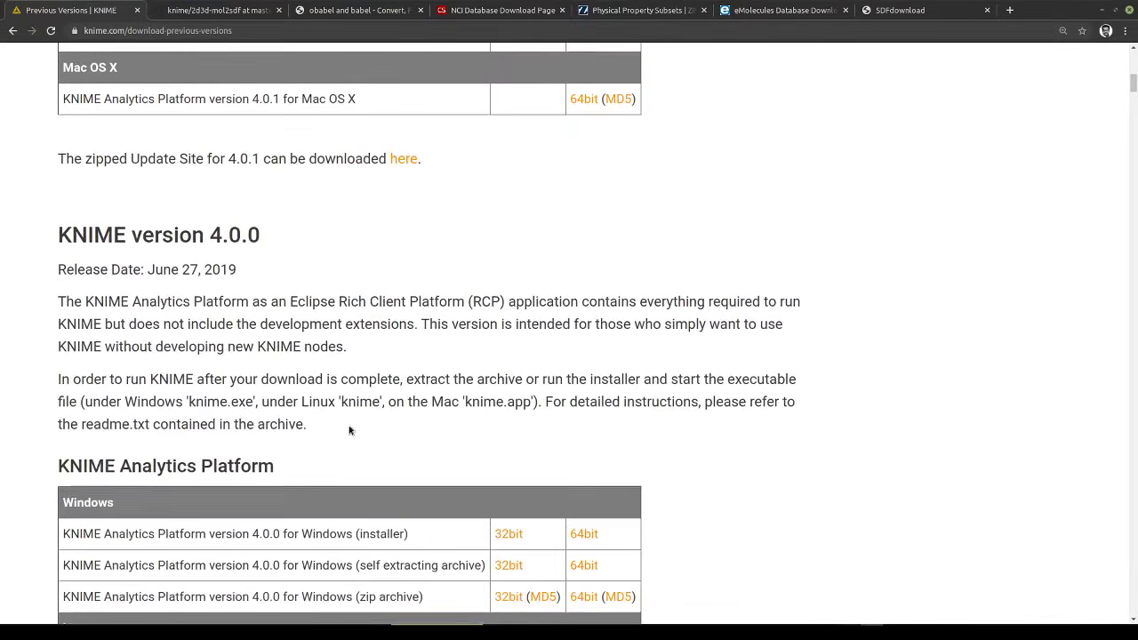
scroll(349, 438, down, 9)
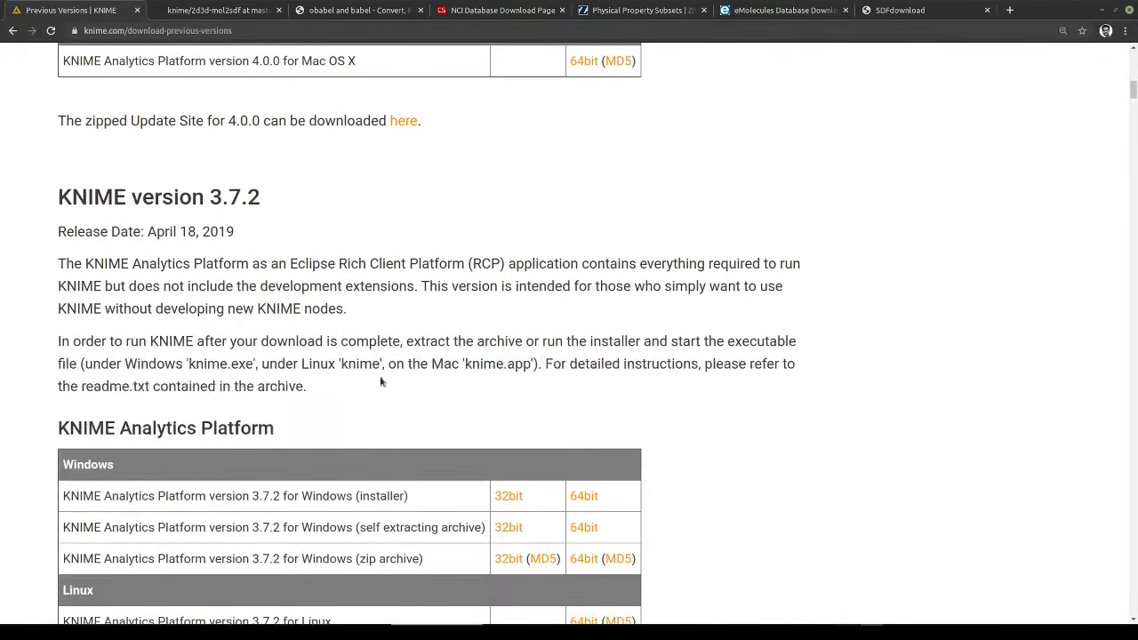
scroll(385, 334, down, 8)
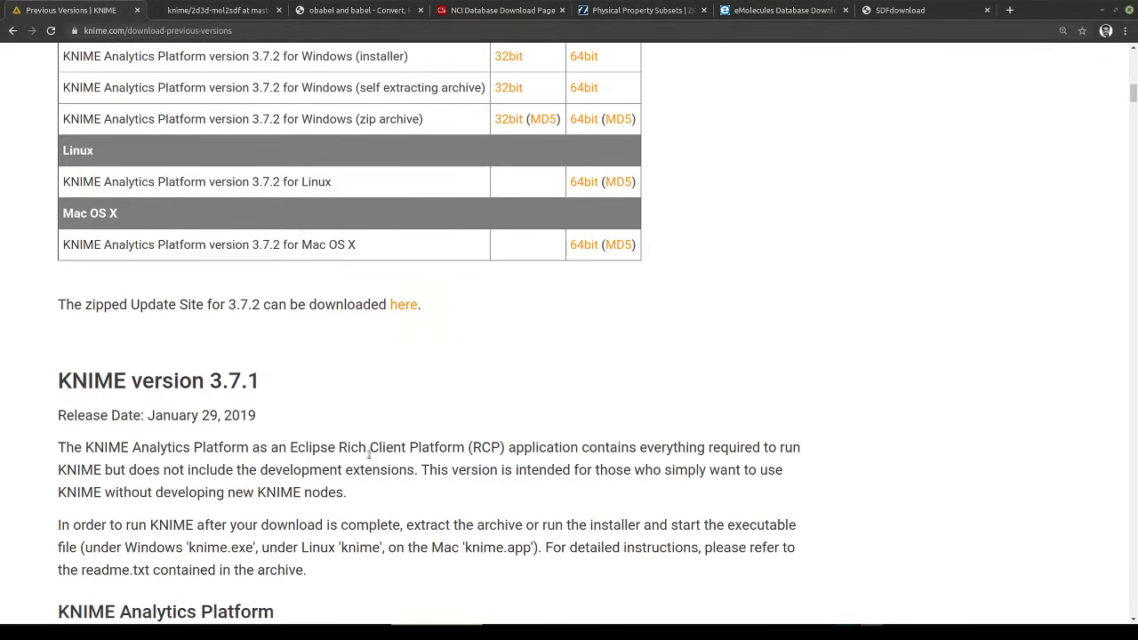
scroll(387, 454, down, 13)
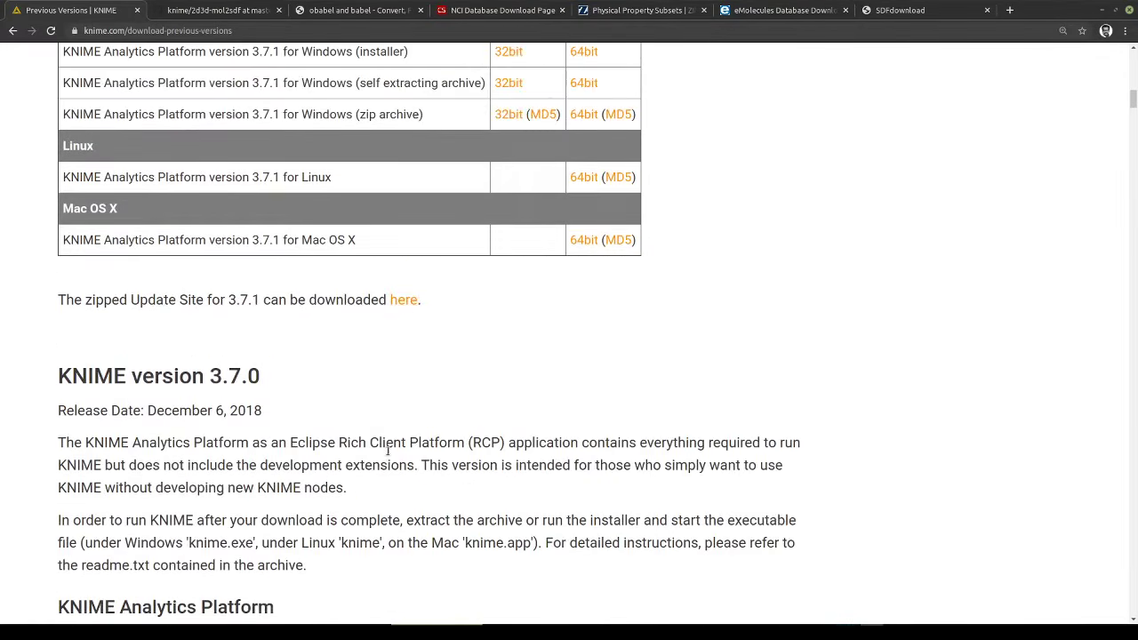
scroll(388, 451, down, 13)
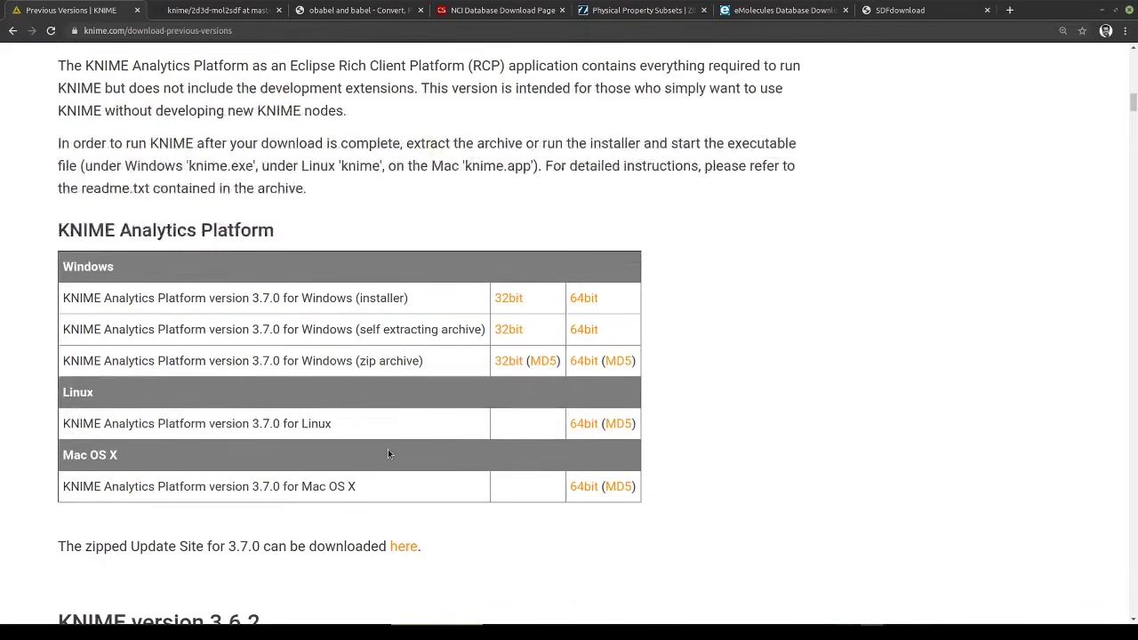
scroll(388, 453, down, 15)
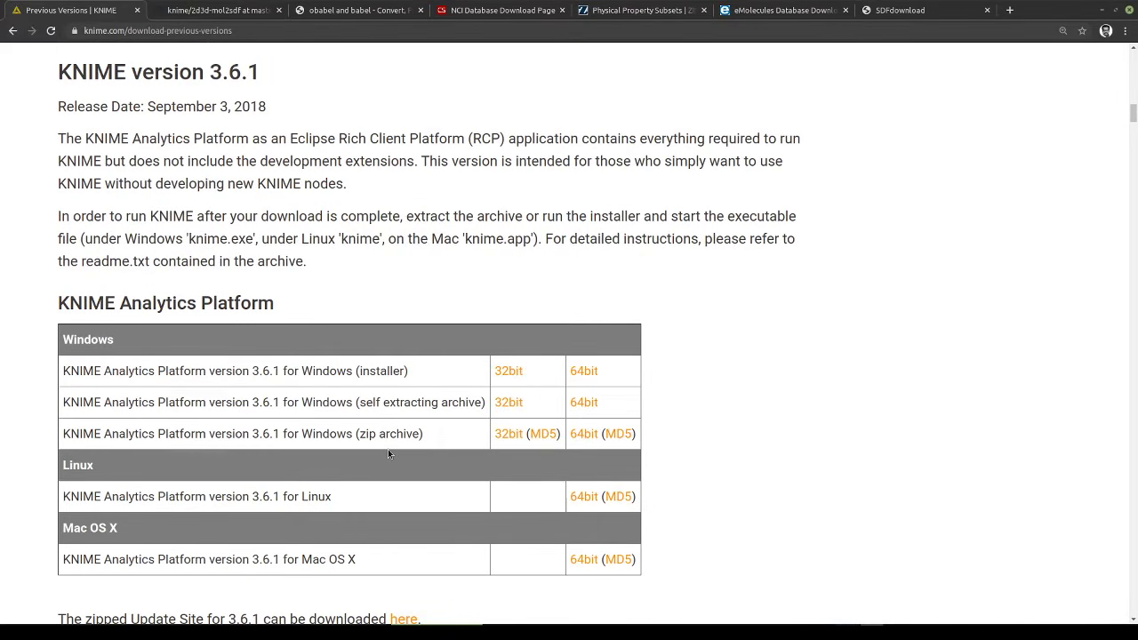
scroll(388, 449, down, 10)
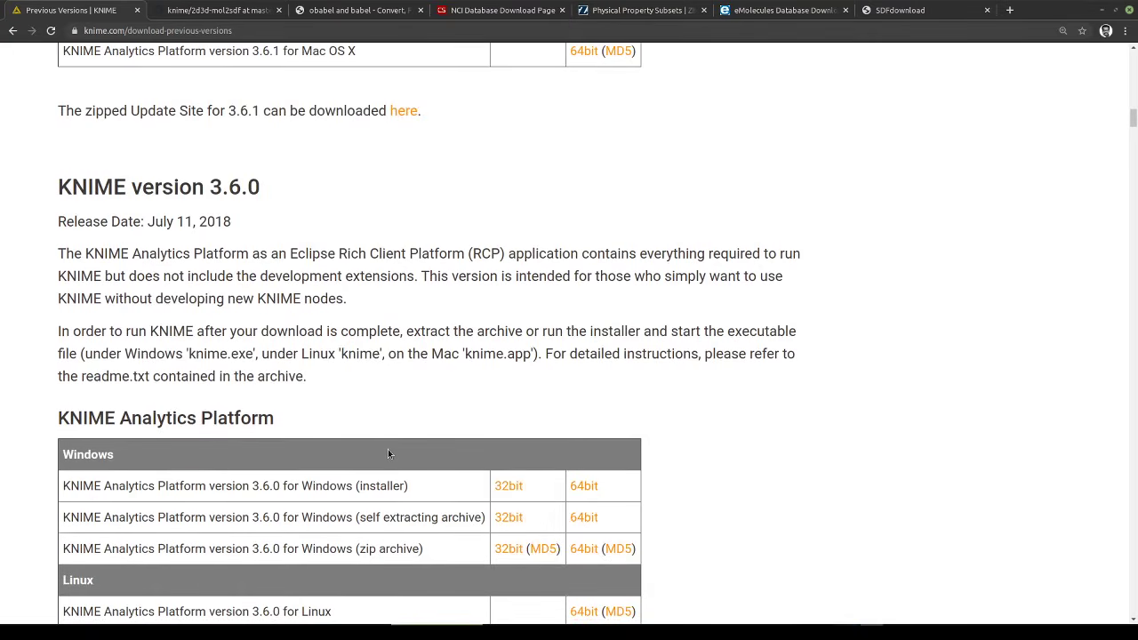
scroll(388, 449, down, 10)
scroll(388, 449, down, 10)
scroll(388, 452, down, 10)
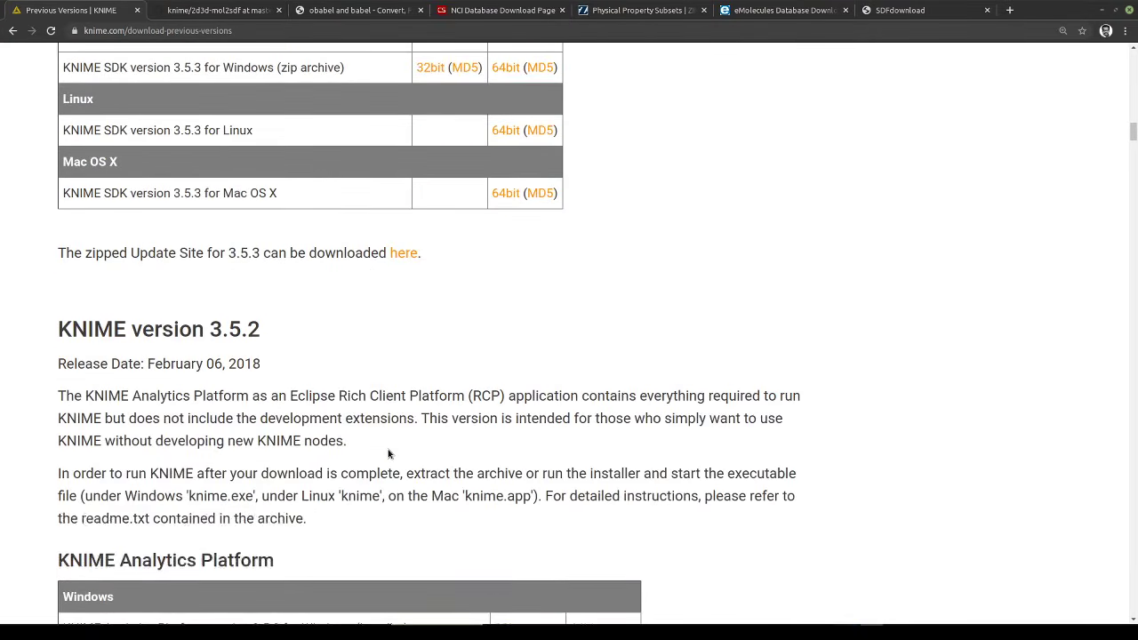
scroll(387, 453, down, 10)
scroll(388, 454, down, 10)
scroll(388, 454, down, 10)
scroll(388, 454, down, 10)
scroll(387, 454, down, 10)
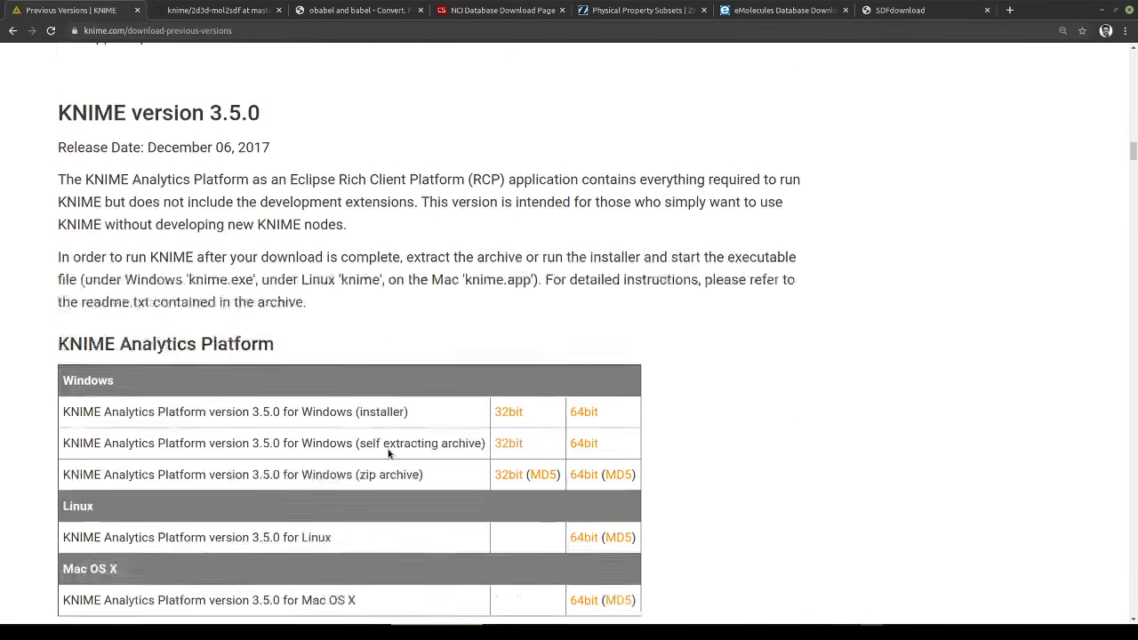
scroll(388, 454, down, 10)
scroll(388, 453, down, 10)
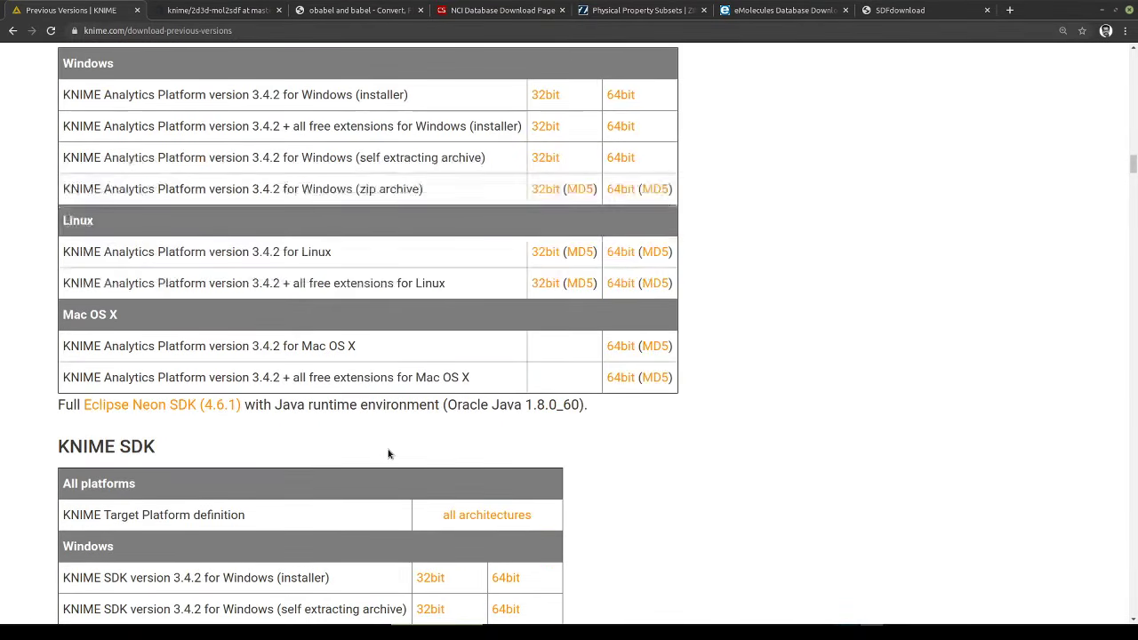
scroll(385, 450, up, 4)
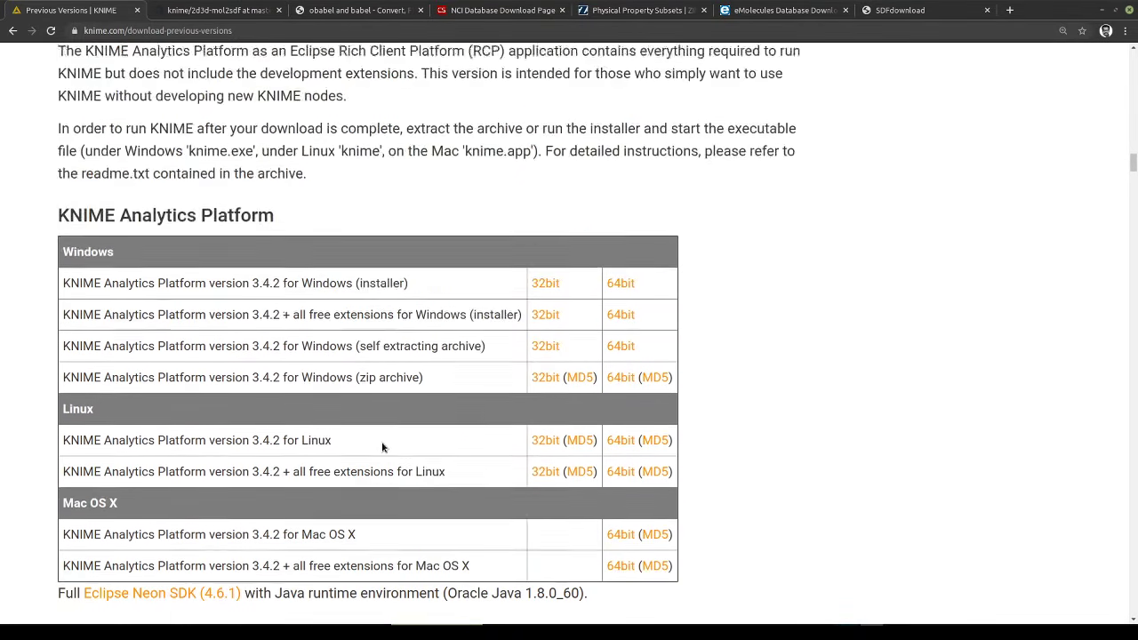
scroll(382, 447, up, 1)
scroll(382, 446, down, 6)
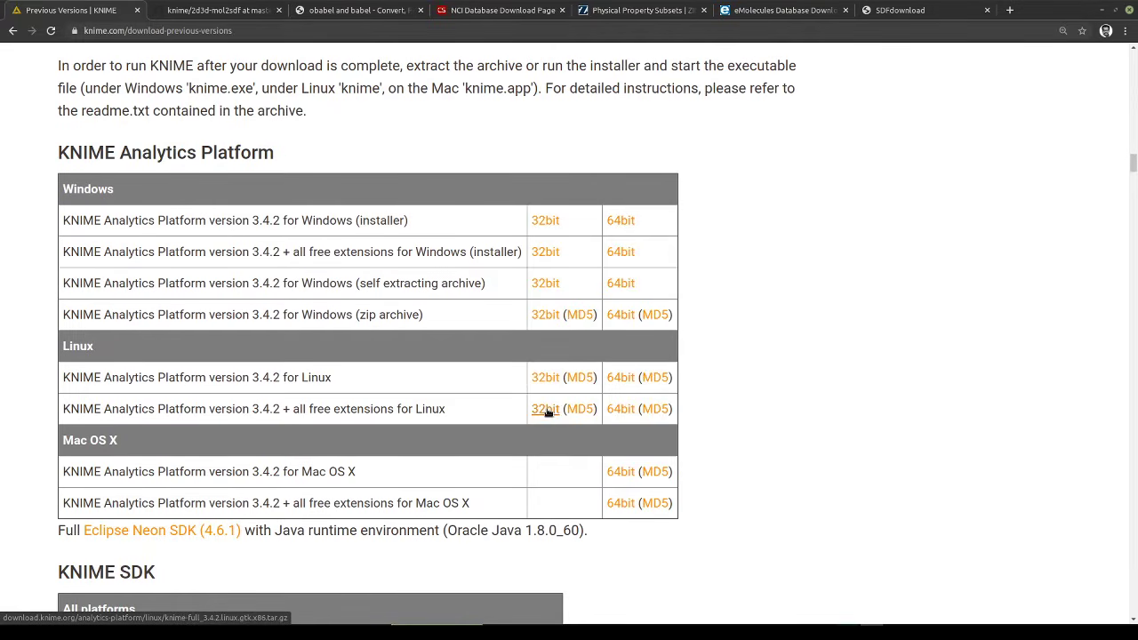
Return to the current download page and review the KNIME 4.1.2 notes and the packages for each operating system
click(13, 31)
click(13, 31)
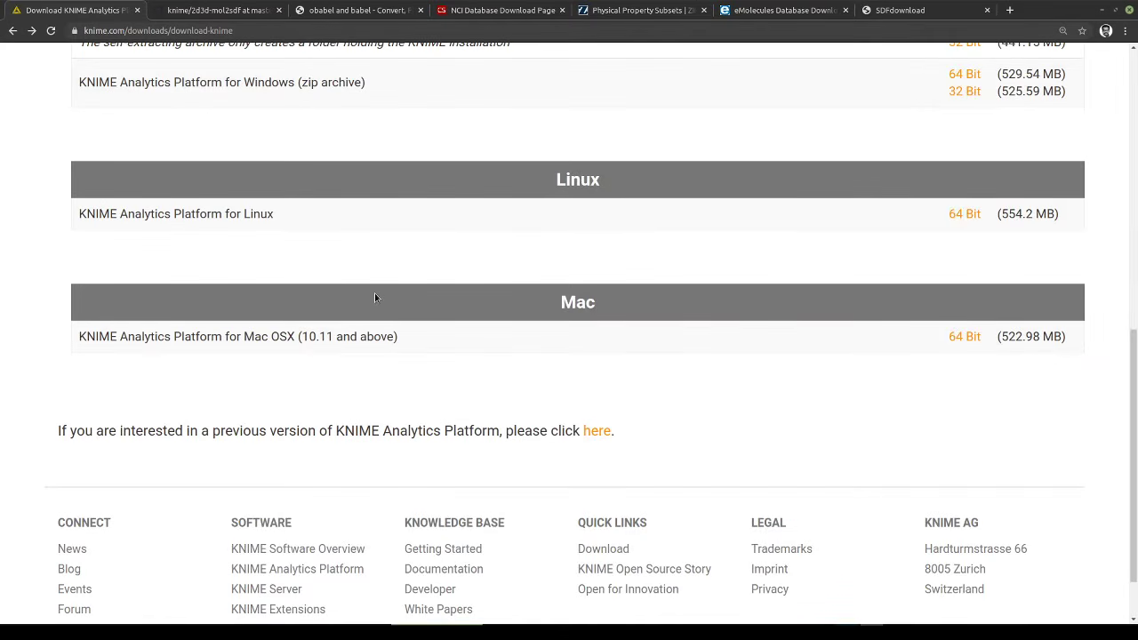
scroll(375, 297, down, 1)
scroll(377, 294, up, 3)
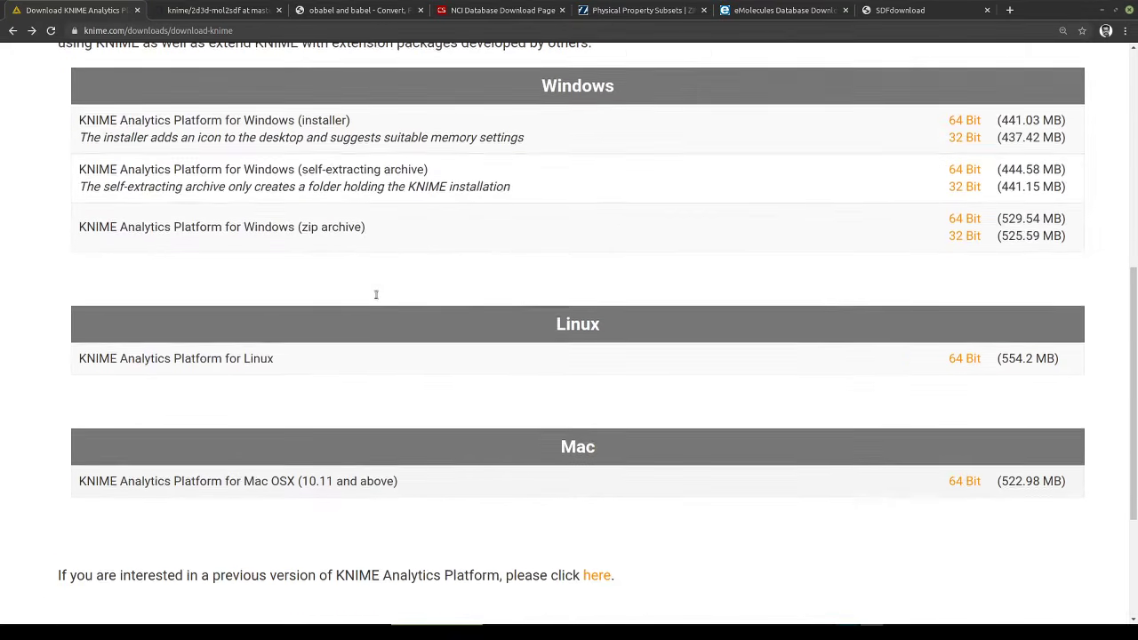
scroll(376, 294, up, 1)
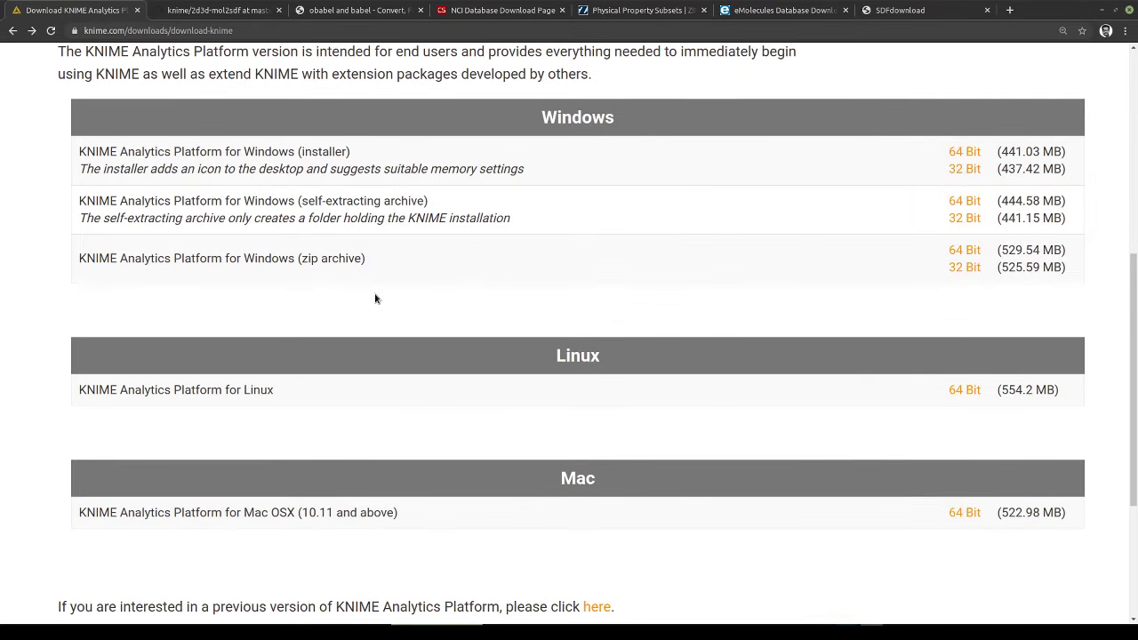
scroll(376, 299, up, 3)
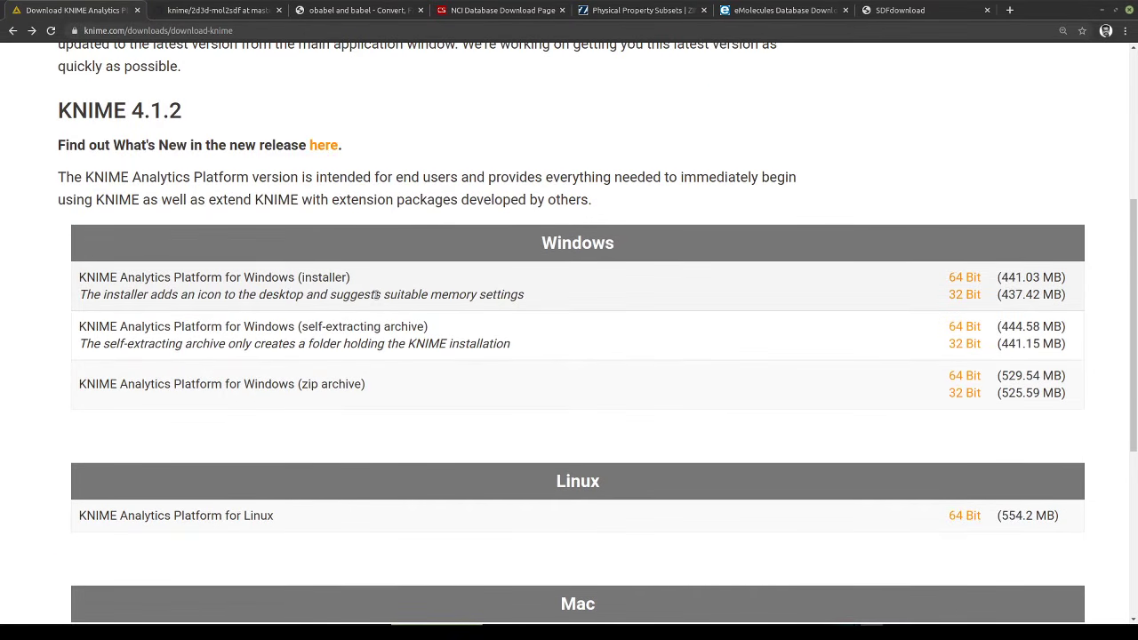
scroll(376, 295, up, 3)
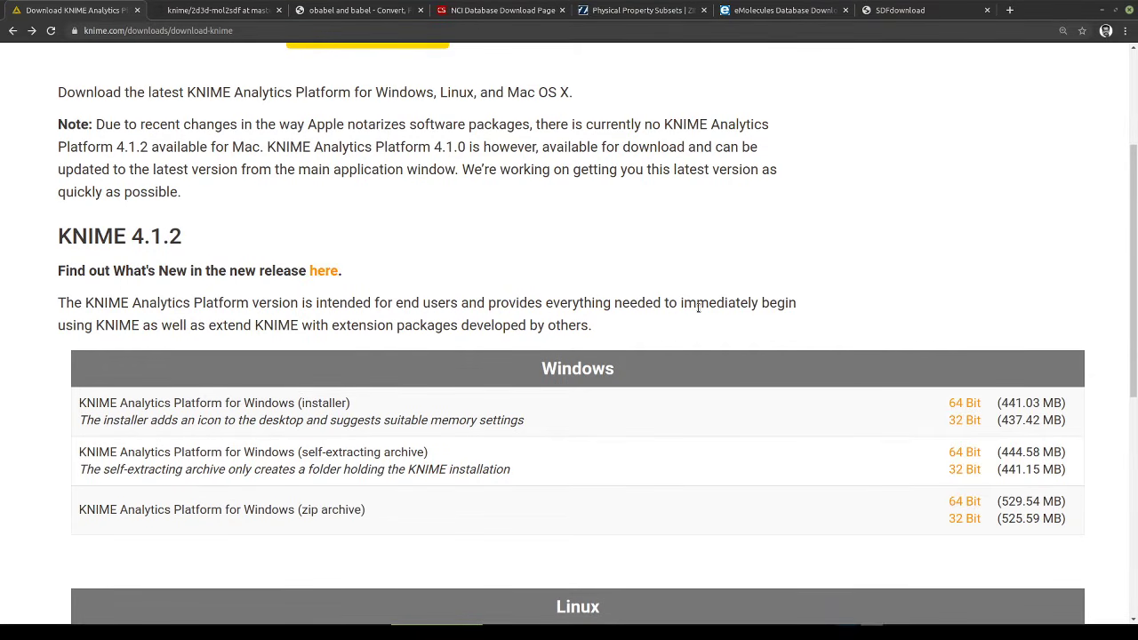
scroll(698, 306, up, 2)
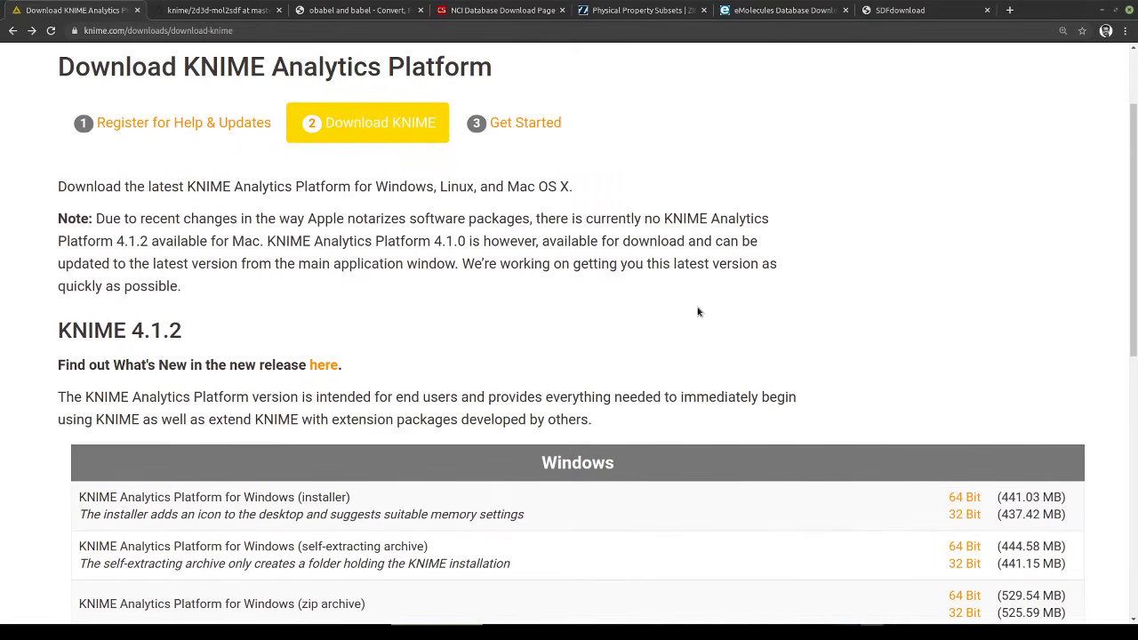
scroll(698, 311, down, 3)
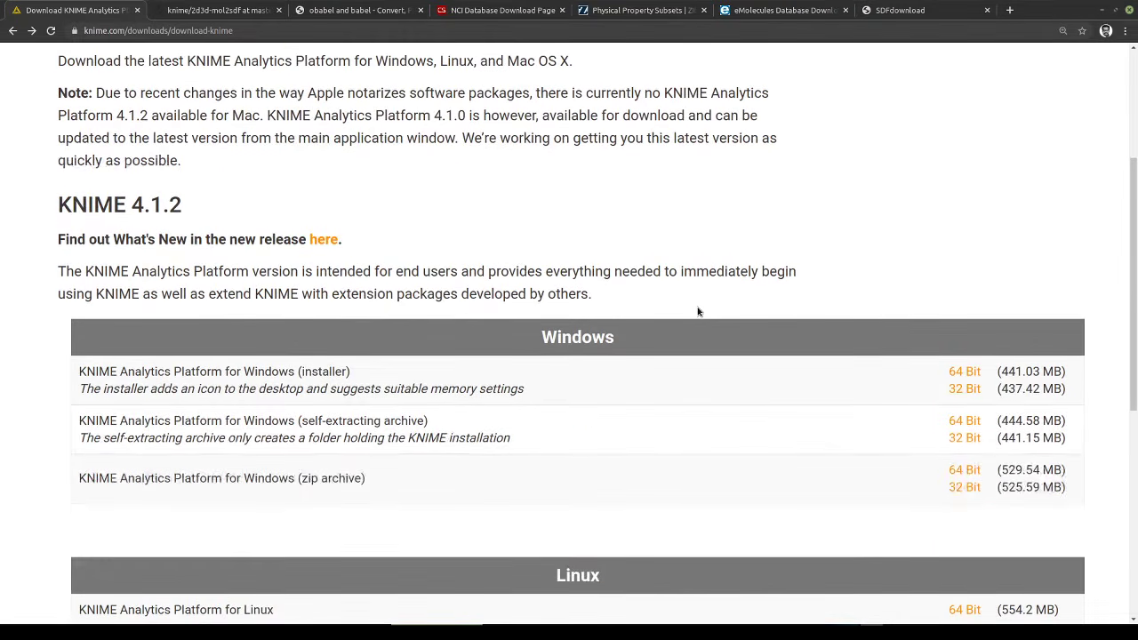
Highlight the Windows installer entry and the Linux package entry in the KNIME 4.1.2 download list
drag(358, 374, 51, 371)
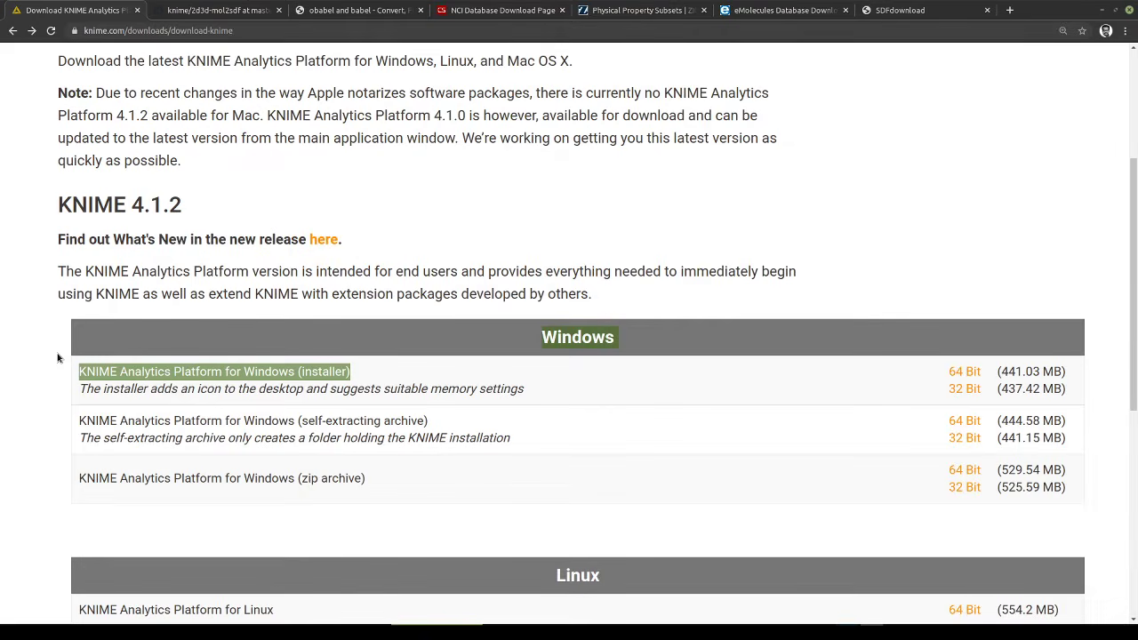
scroll(427, 450, down, 4)
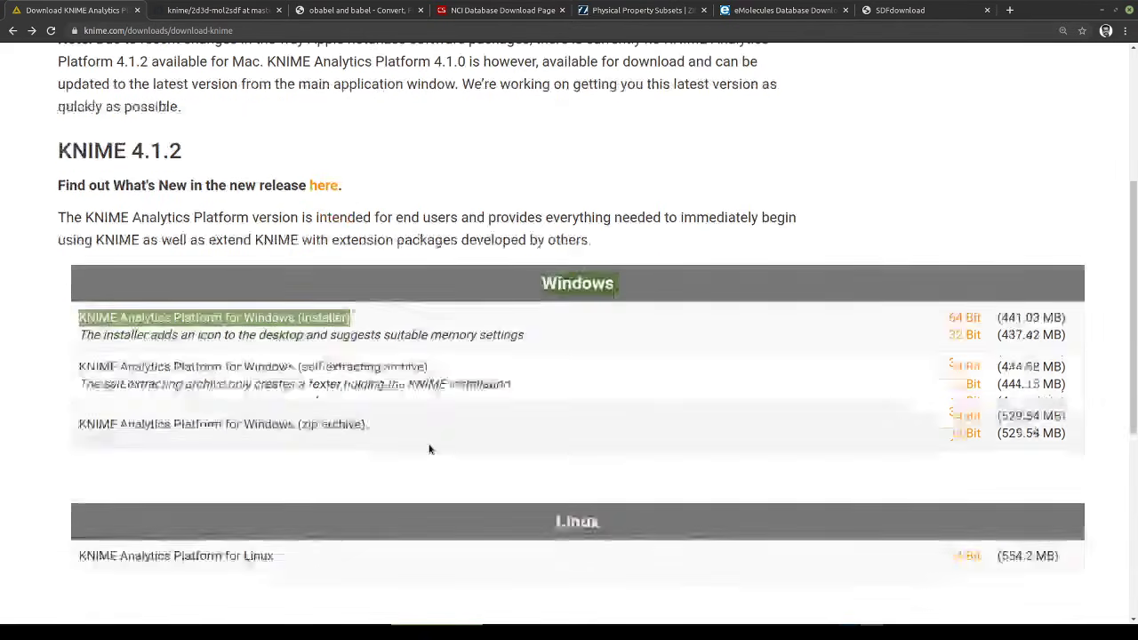
drag(279, 425, 68, 424)
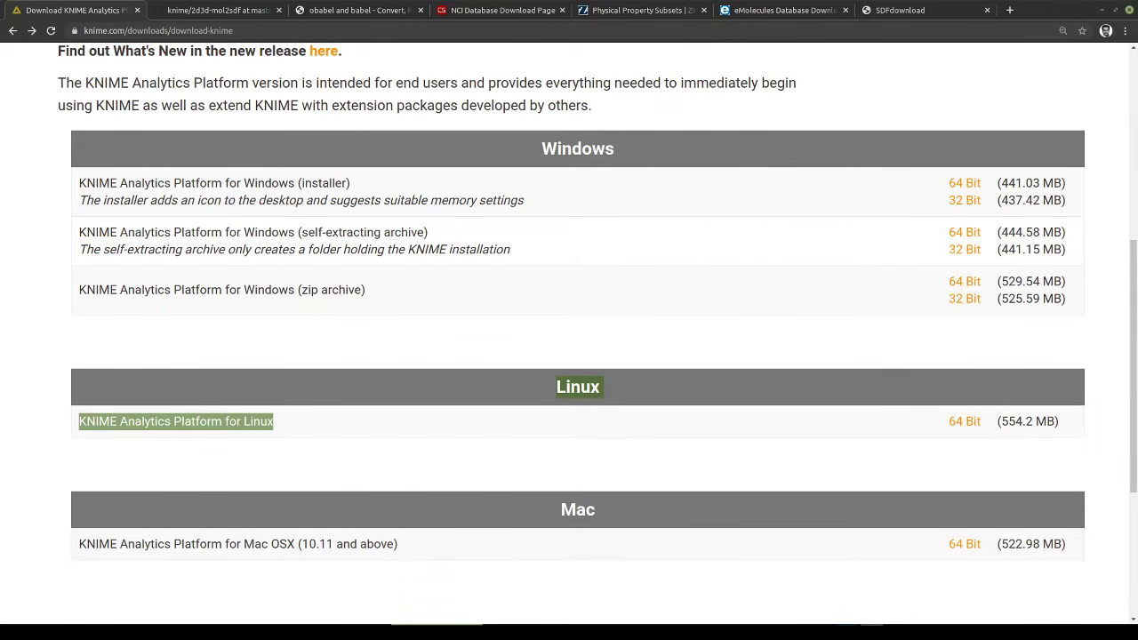
Switch to the terminal, change to the softs/knime_4.1.2 directory and list its contents
click(165, 632)
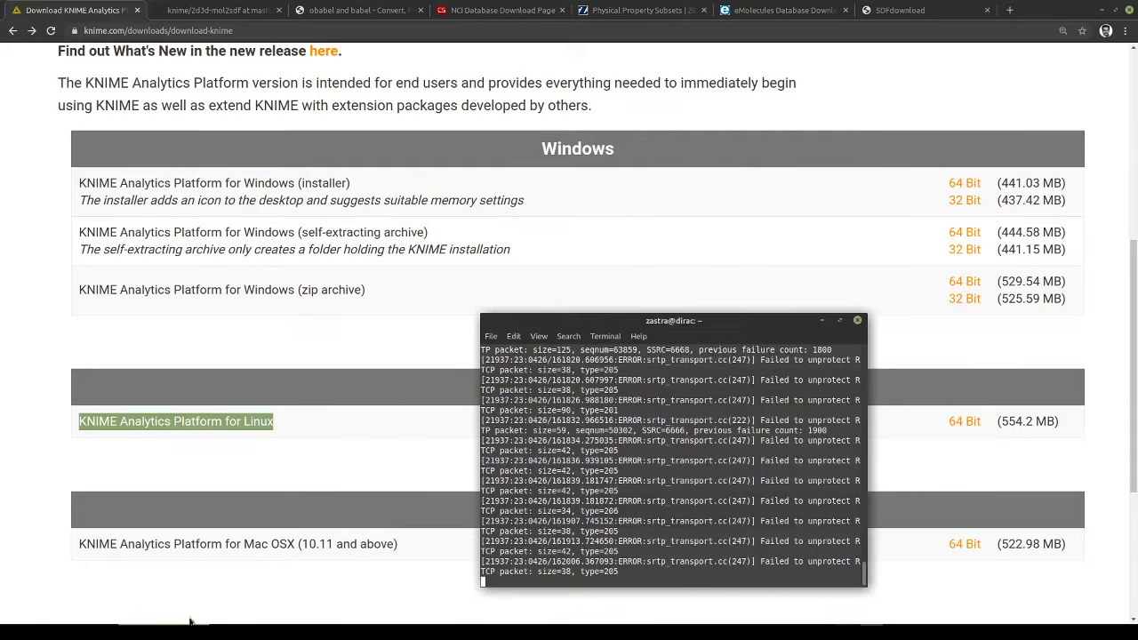
key(Return)
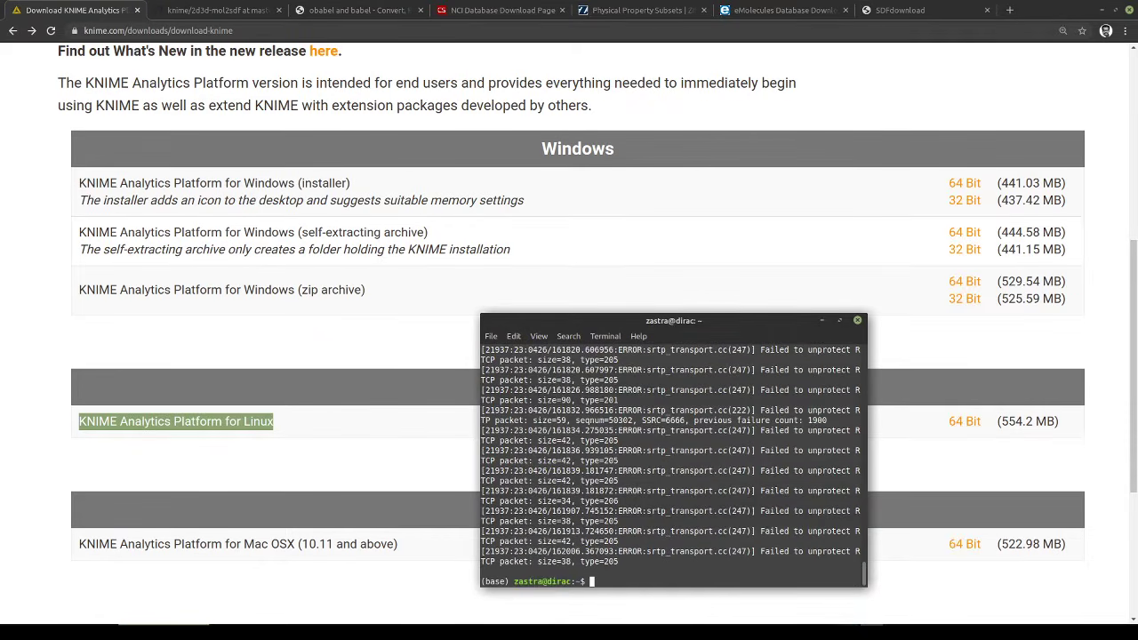
text(cd softs/kn)
key(Tab)
key(Return)
text(ls)
key(Return)
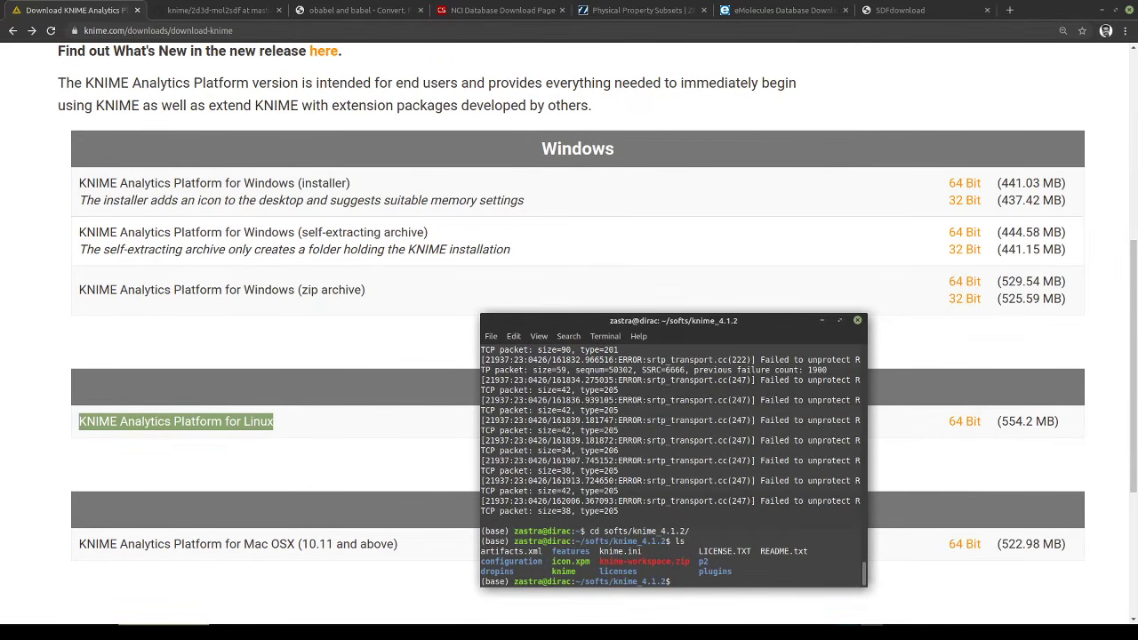
text(./knime)
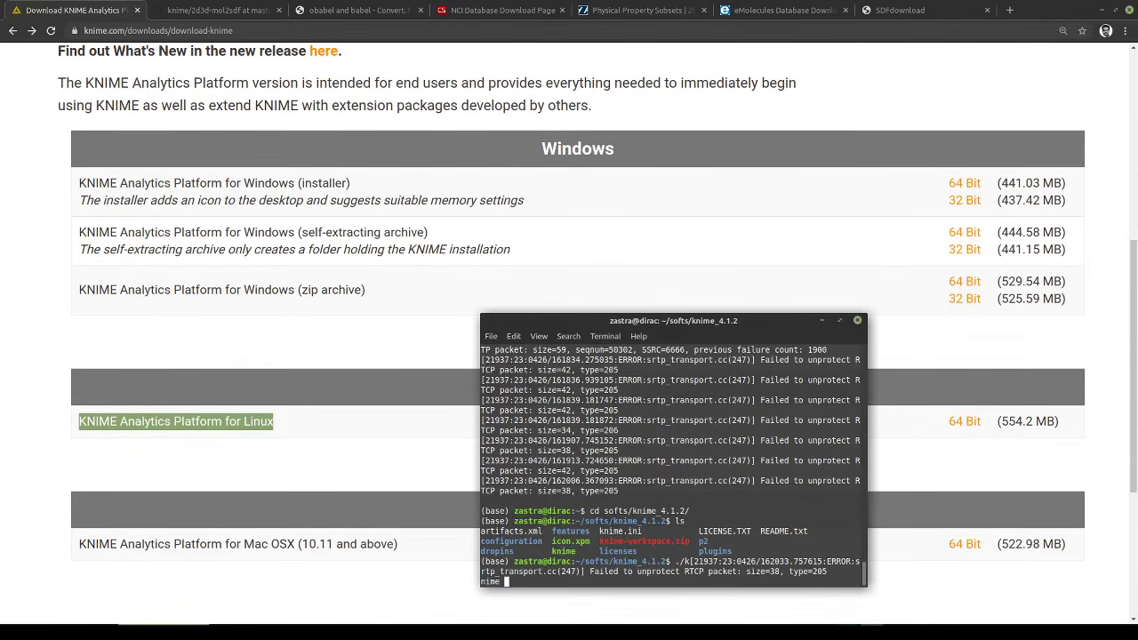
key(BackSpace)
key(BackSpace)
key(BackSpace)
key(BackSpace)
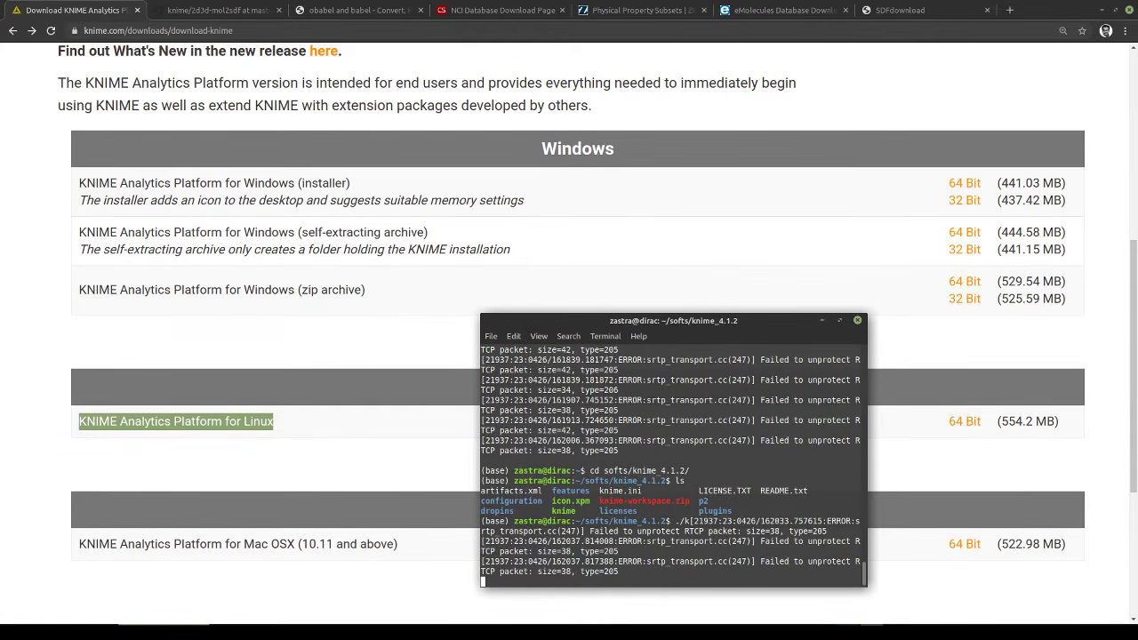
Enter the ./knime launch command at a fresh terminal prompt, and return to the KNIME download page in the browser
key(Return)
text(./knime)
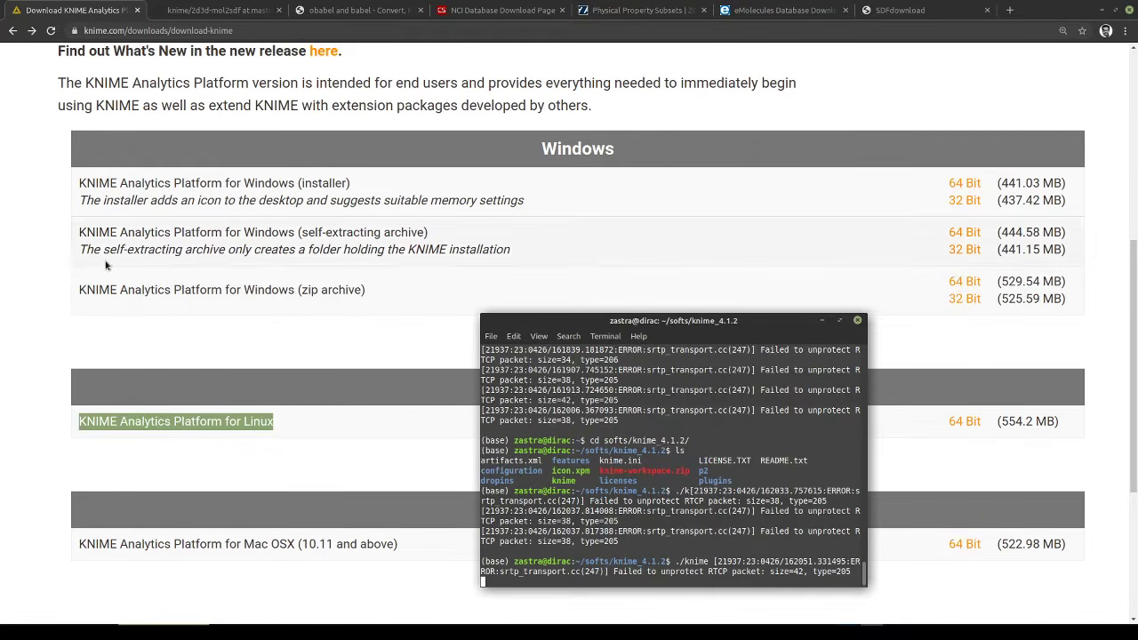
click(277, 355)
Open the KNIME Learning page and review its online material, networking and publications sections
scroll(279, 351, down, 2)
scroll(280, 351, up, 6)
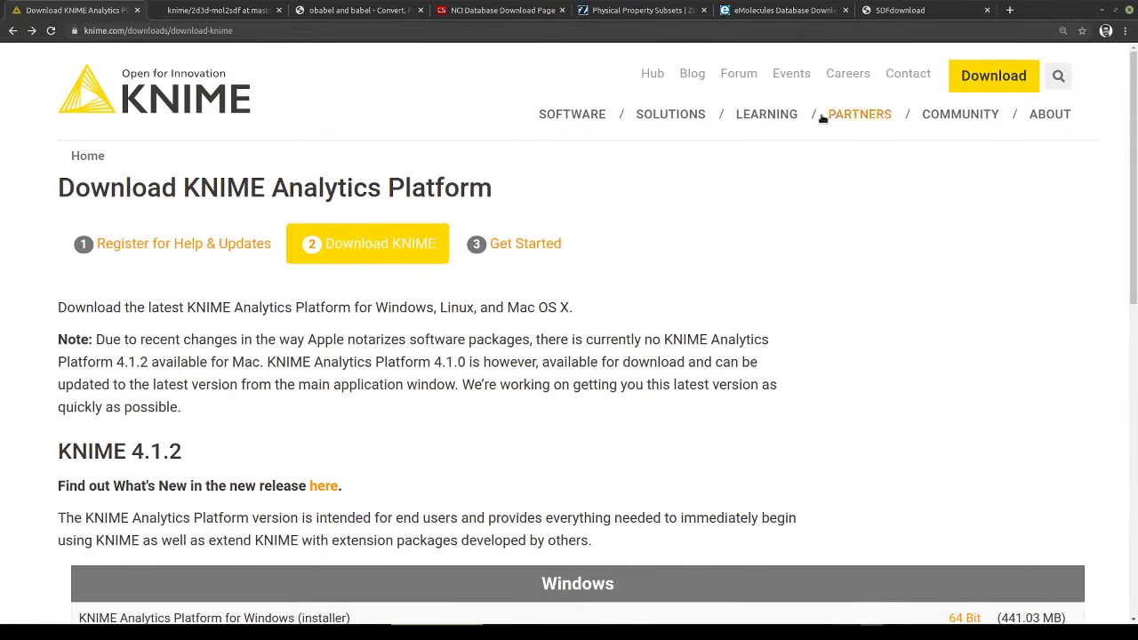
click(776, 118)
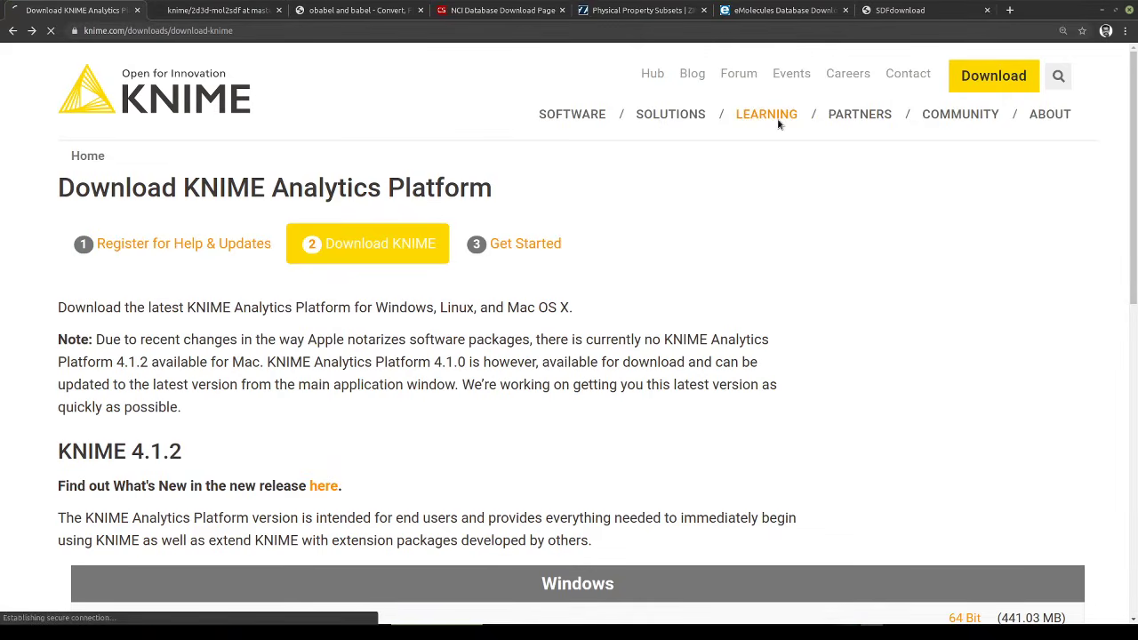
scroll(658, 472, down, 3)
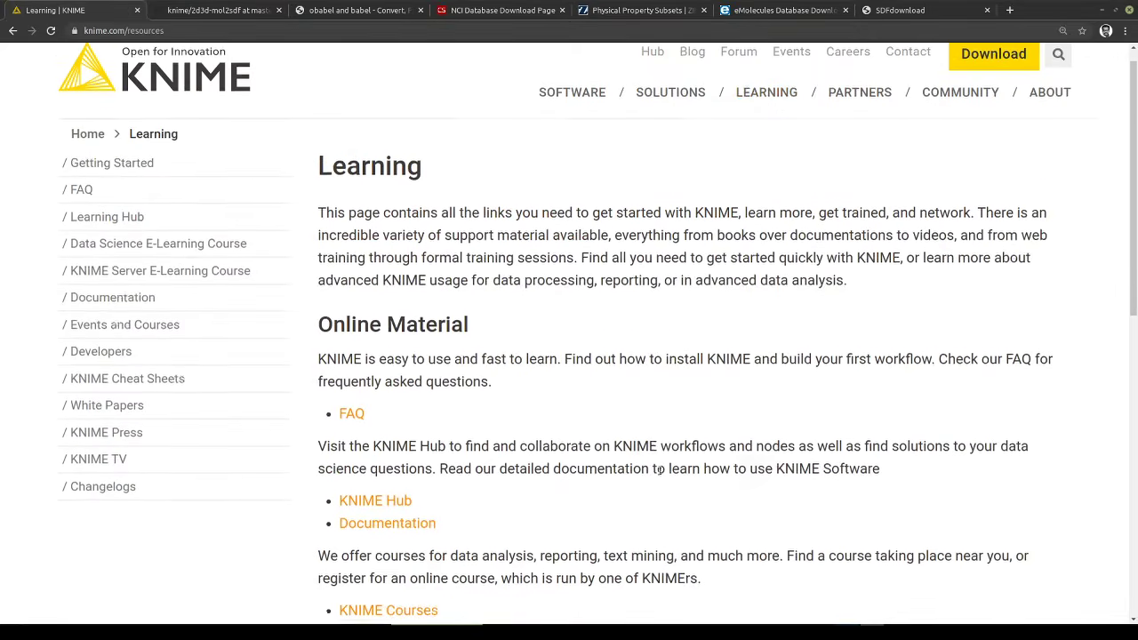
scroll(659, 472, down, 2)
scroll(658, 469, down, 2)
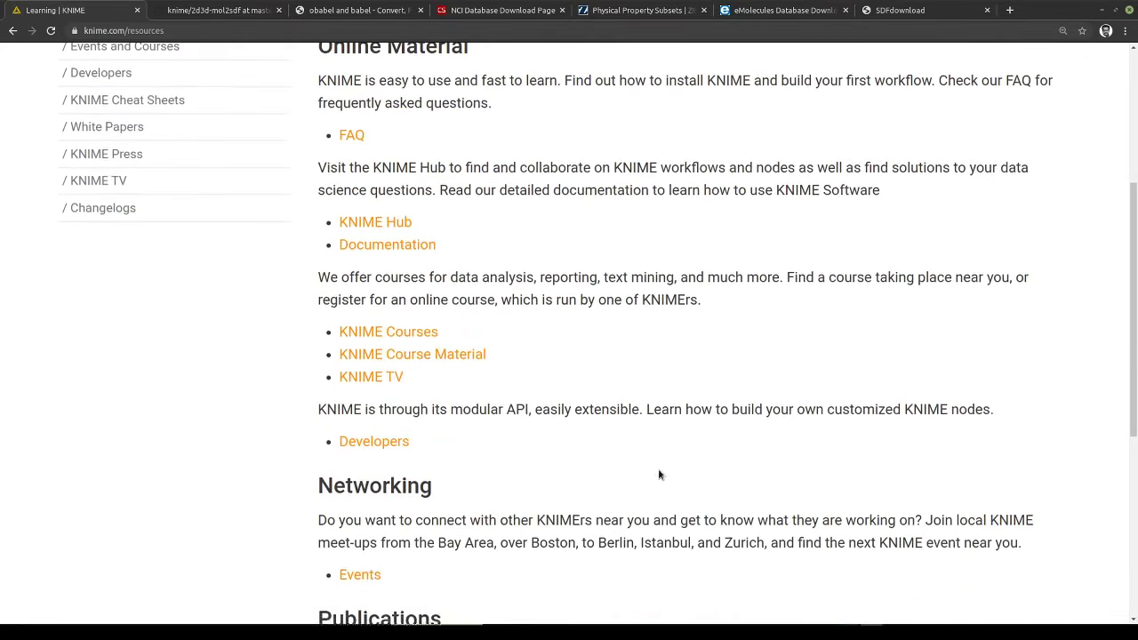
scroll(628, 439, down, 5)
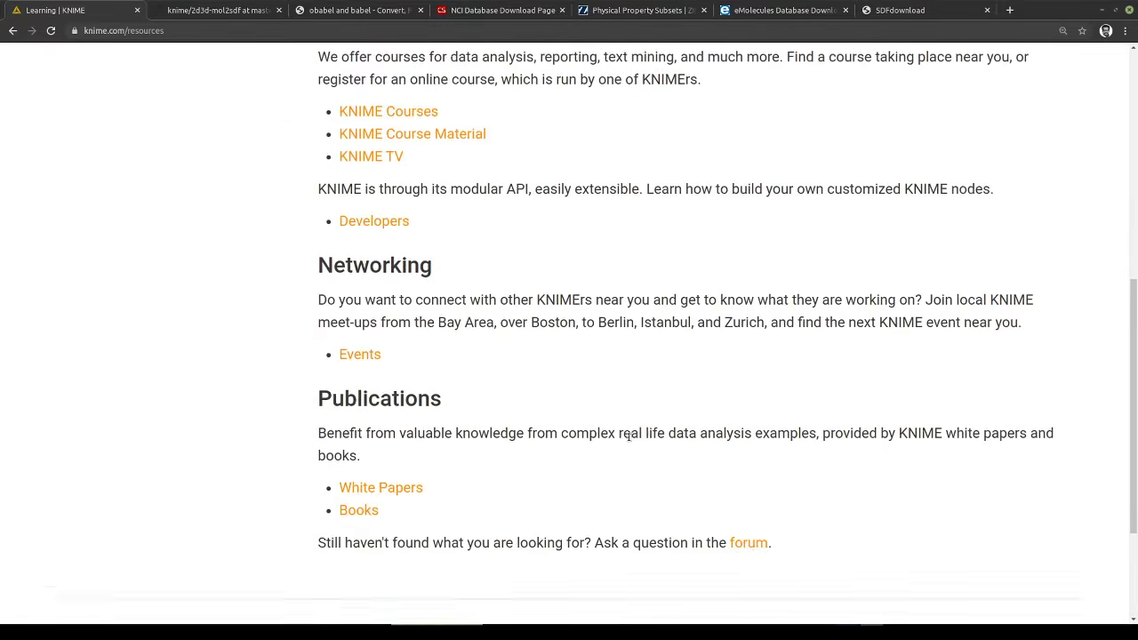
scroll(627, 440, up, 10)
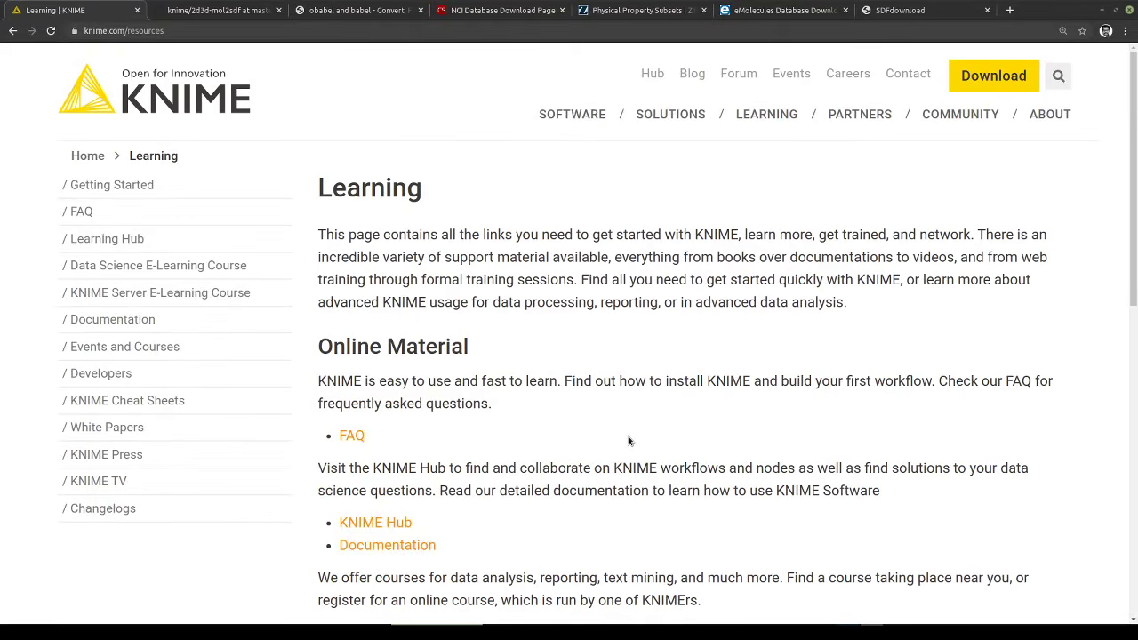
Open Community Extensions from the KNIME Community page and review the trusted, experimental and nightly update sites and the news list
click(971, 118)
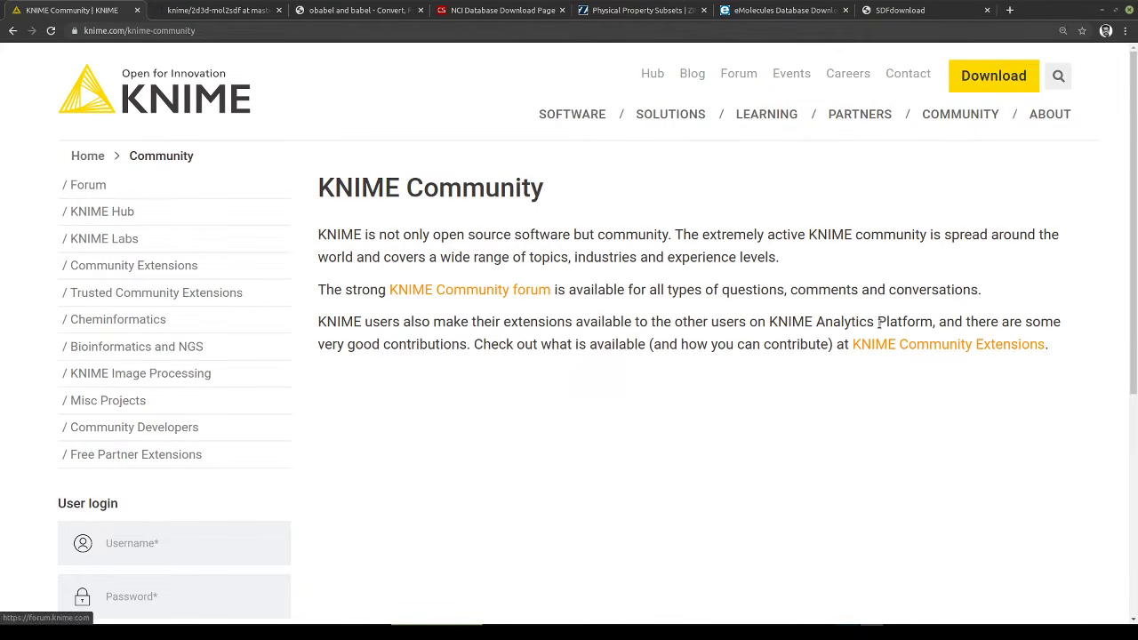
click(909, 346)
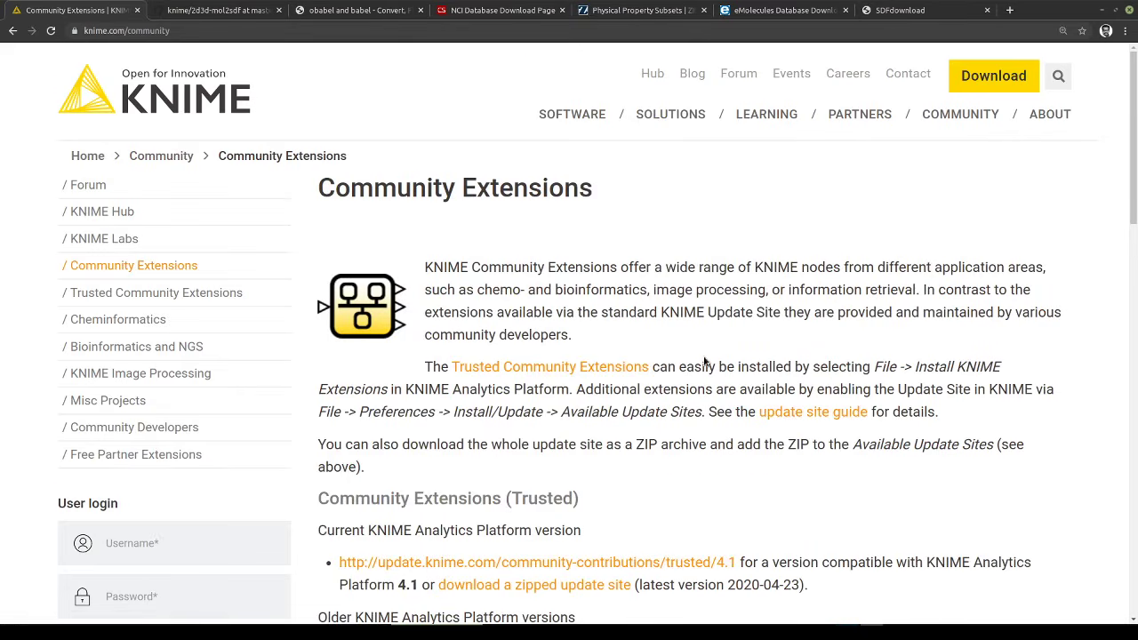
scroll(704, 361, down, 2)
scroll(704, 360, down, 2)
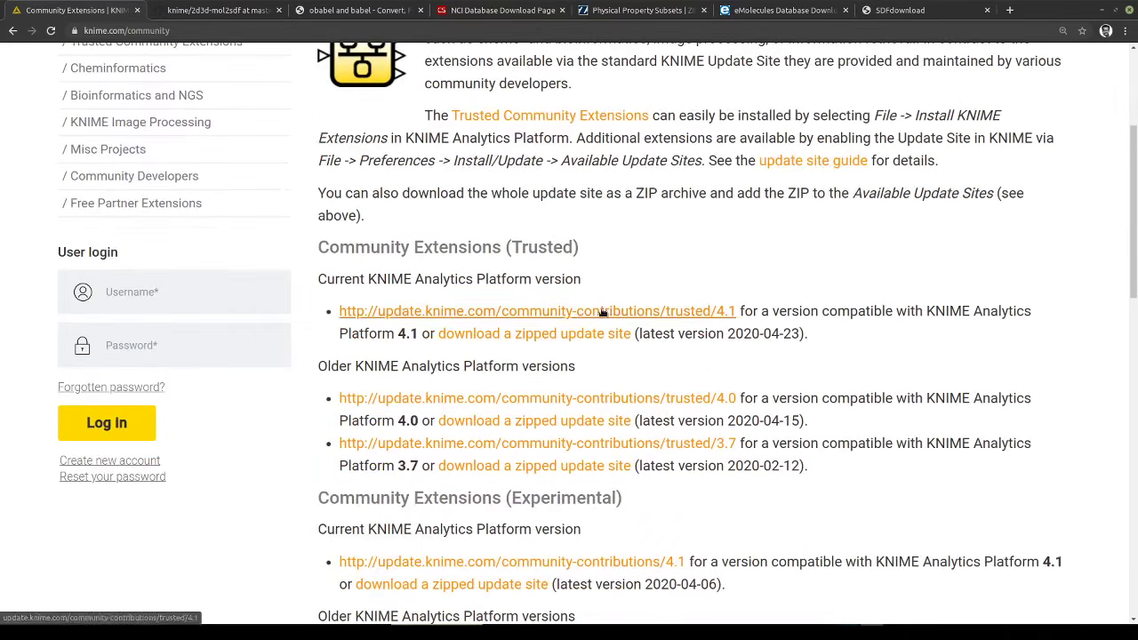
scroll(600, 354, down, 2)
scroll(600, 354, down, 5)
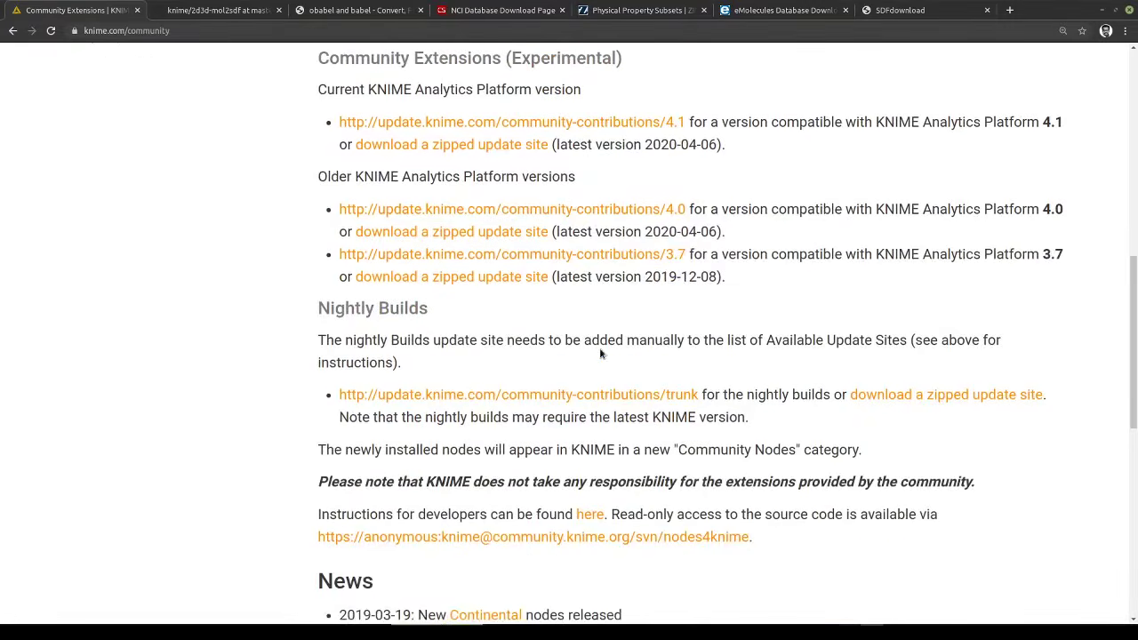
scroll(600, 354, down, 3)
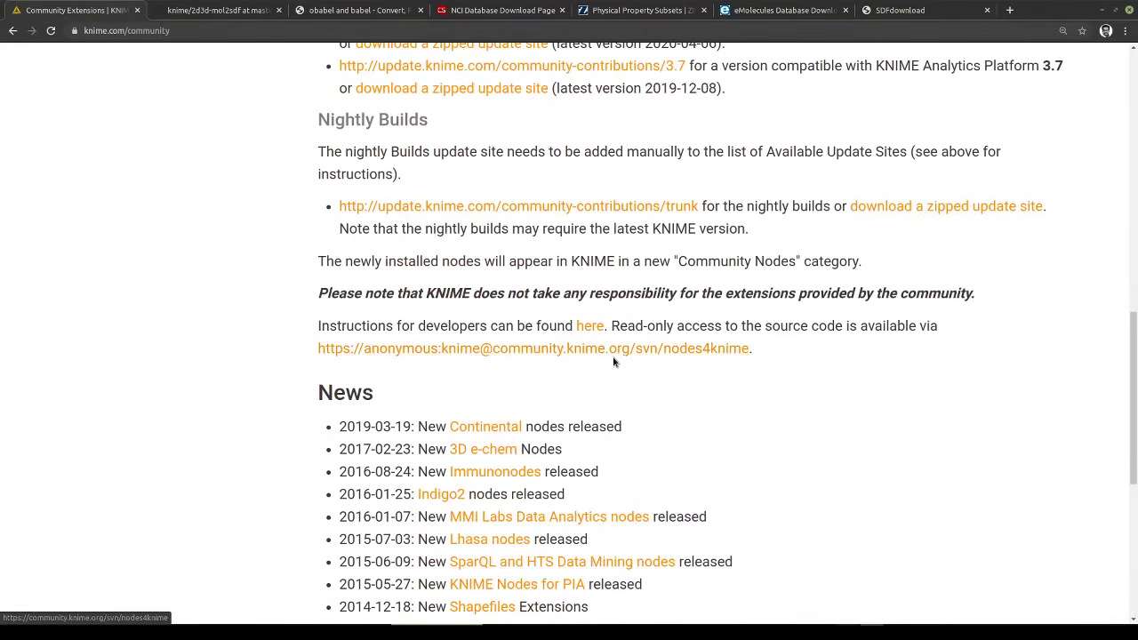
scroll(656, 376, up, 10)
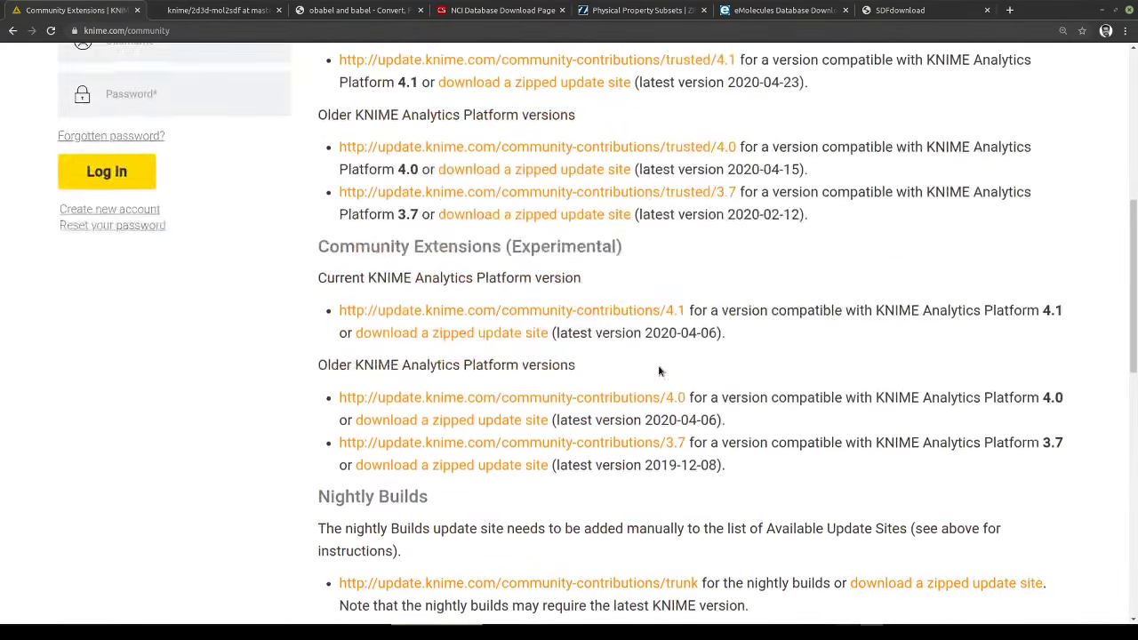
scroll(657, 372, up, 3)
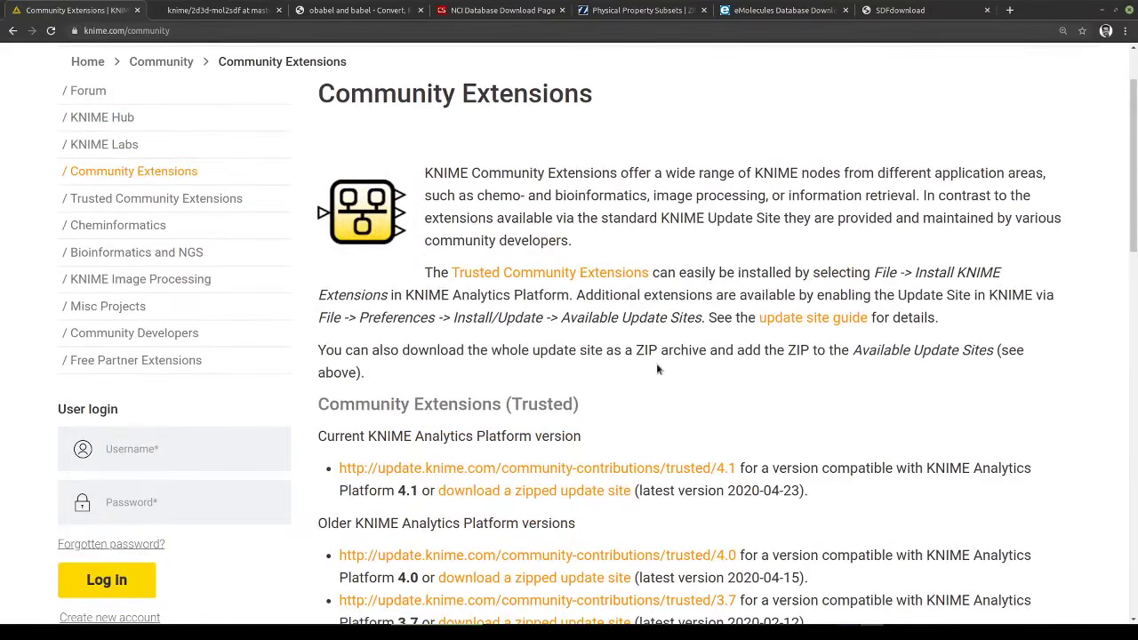
Point out the community topic list beside the Community Extensions text and open the Free Partner Extensions page
scroll(658, 371, up, 2)
drag(27, 188, 245, 454)
click(41, 326)
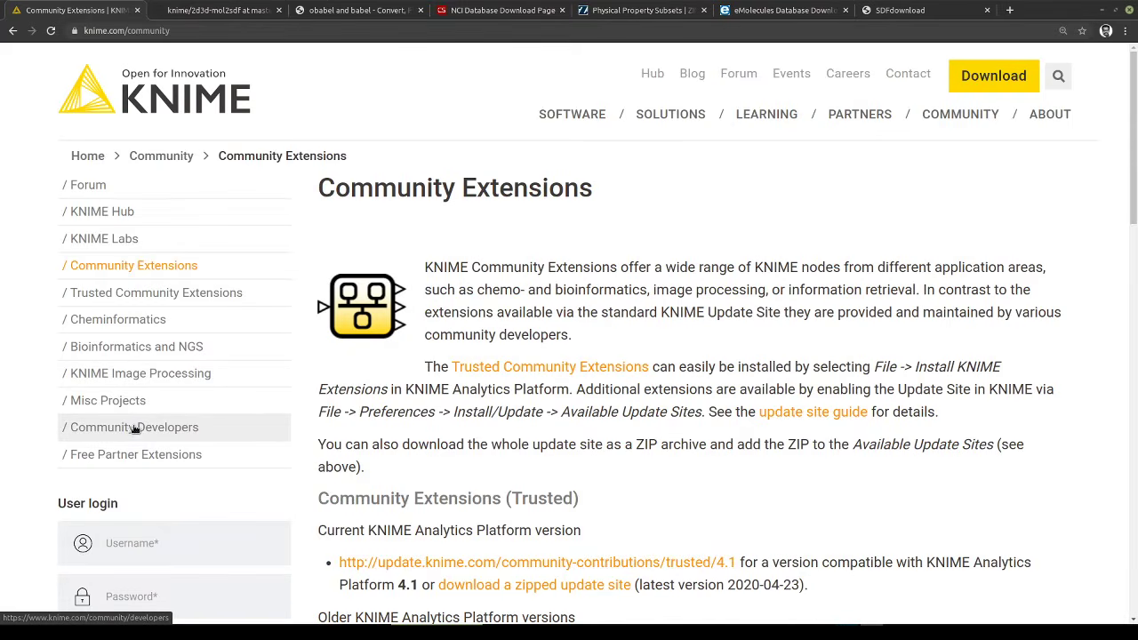
click(123, 457)
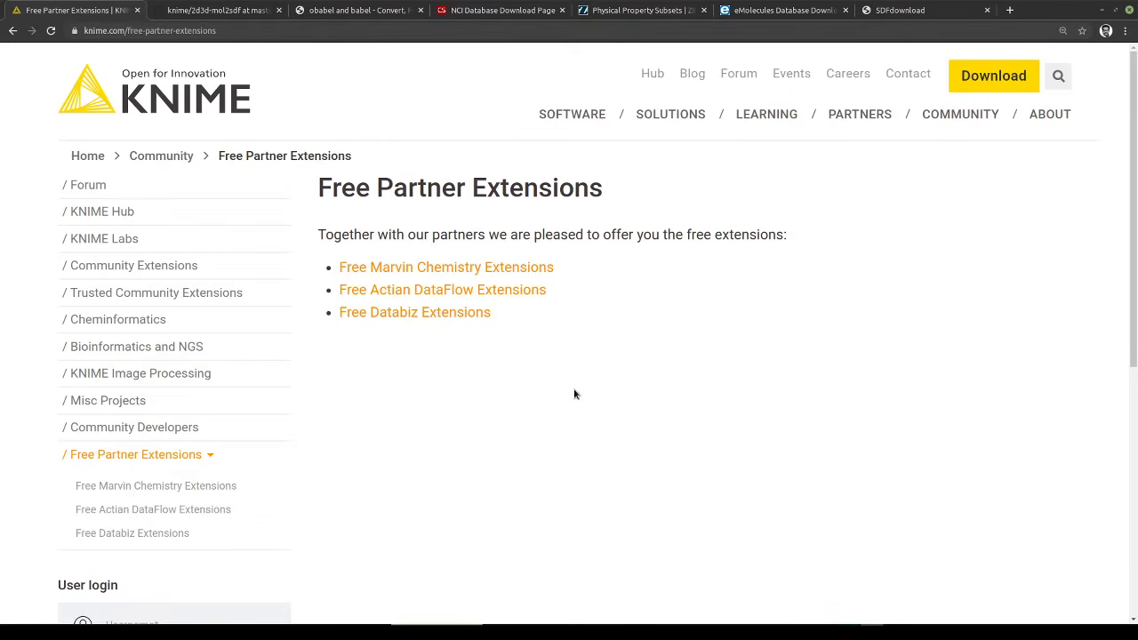
Open the KNIME Partners page and review its welcome text and partner resources
click(849, 120)
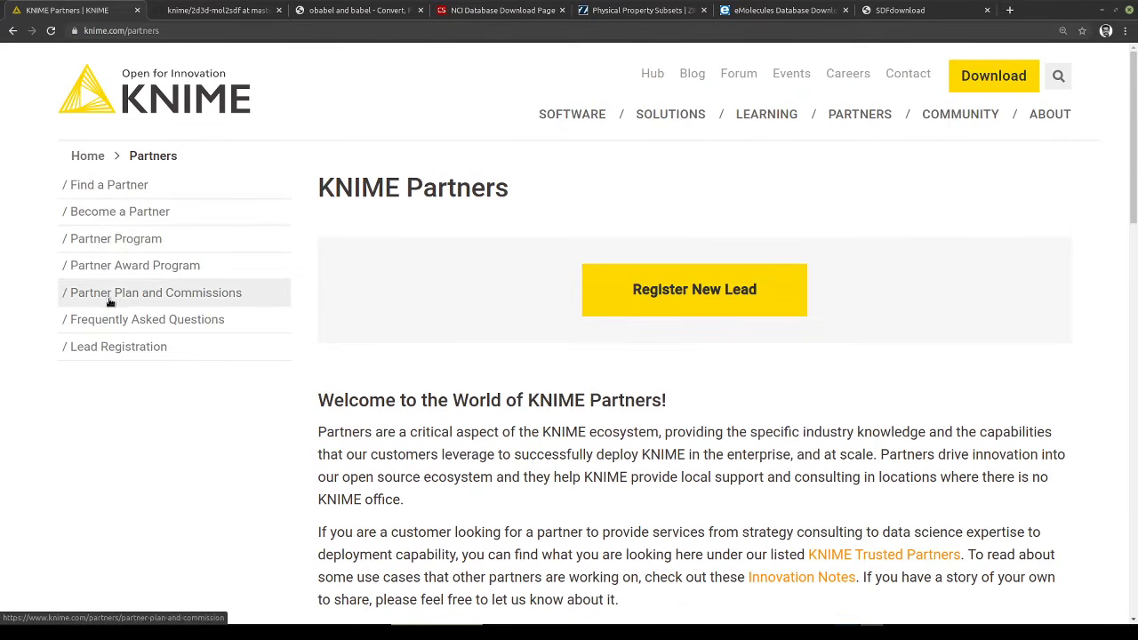
scroll(523, 445, down, 4)
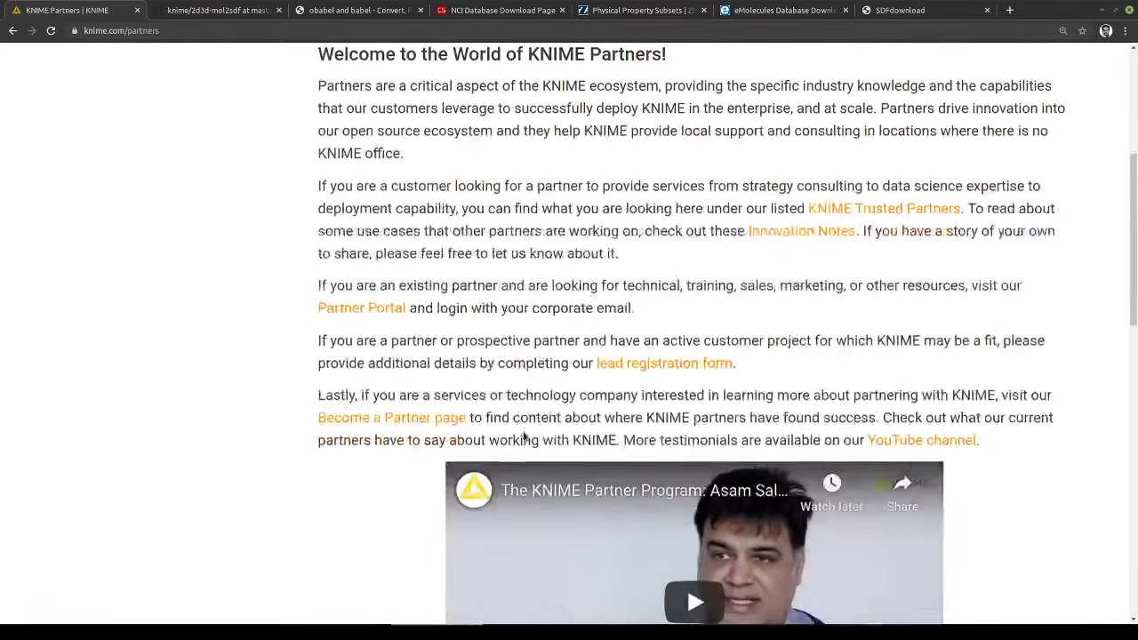
scroll(524, 436, down, 4)
scroll(412, 401, up, 6)
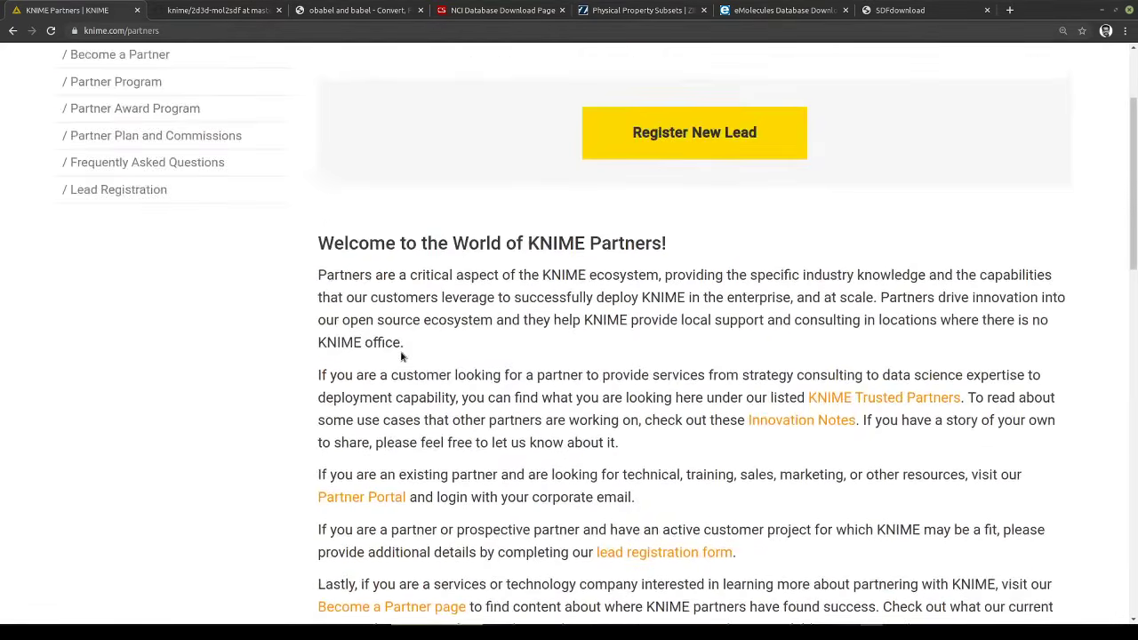
scroll(401, 355, up, 2)
Open the KNIME Trusted Partners list and highlight the mention of "JChem Extensions" in the Infocom entry
click(868, 531)
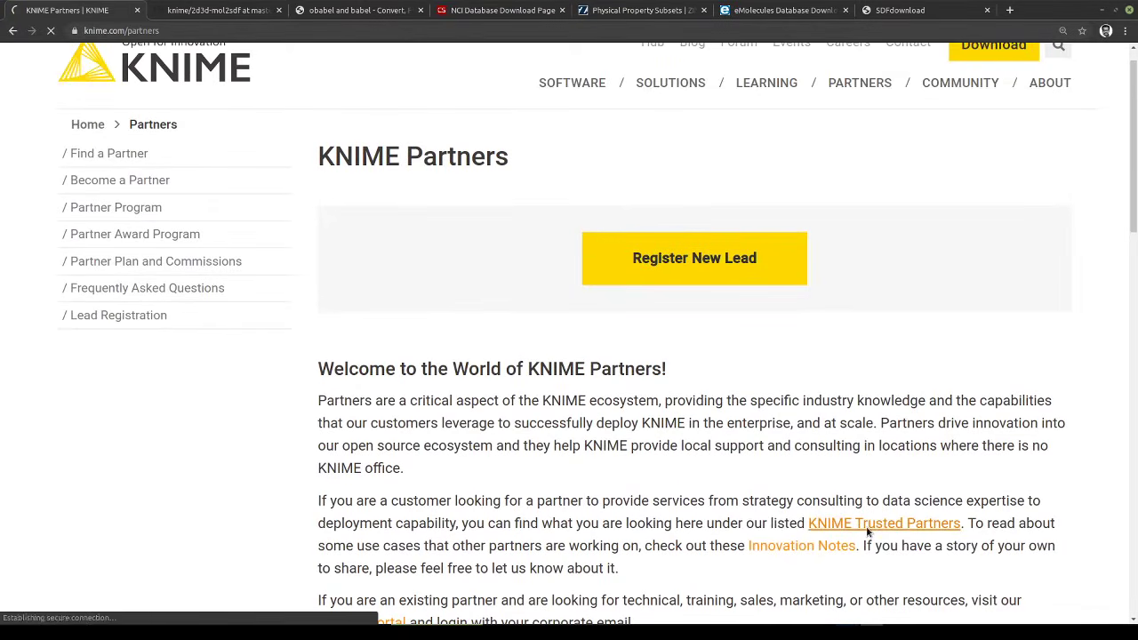
scroll(752, 470, down, 1)
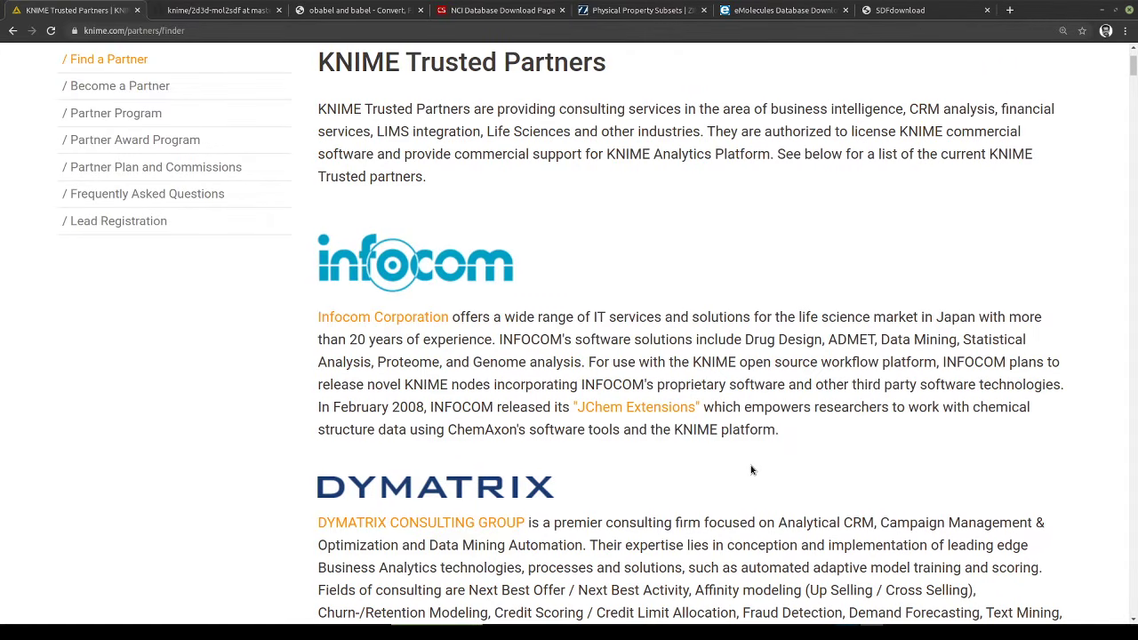
drag(554, 407, 747, 409)
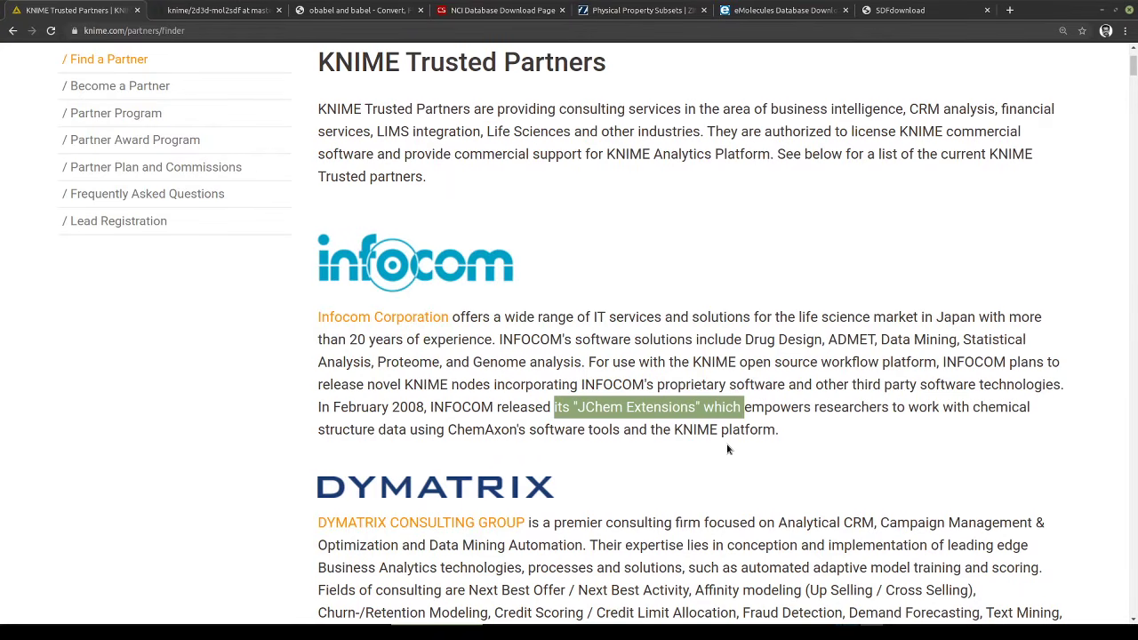
Browse the trusted partner descriptions from DYMATRIX down to the Discngine entry
scroll(727, 445, down, 3)
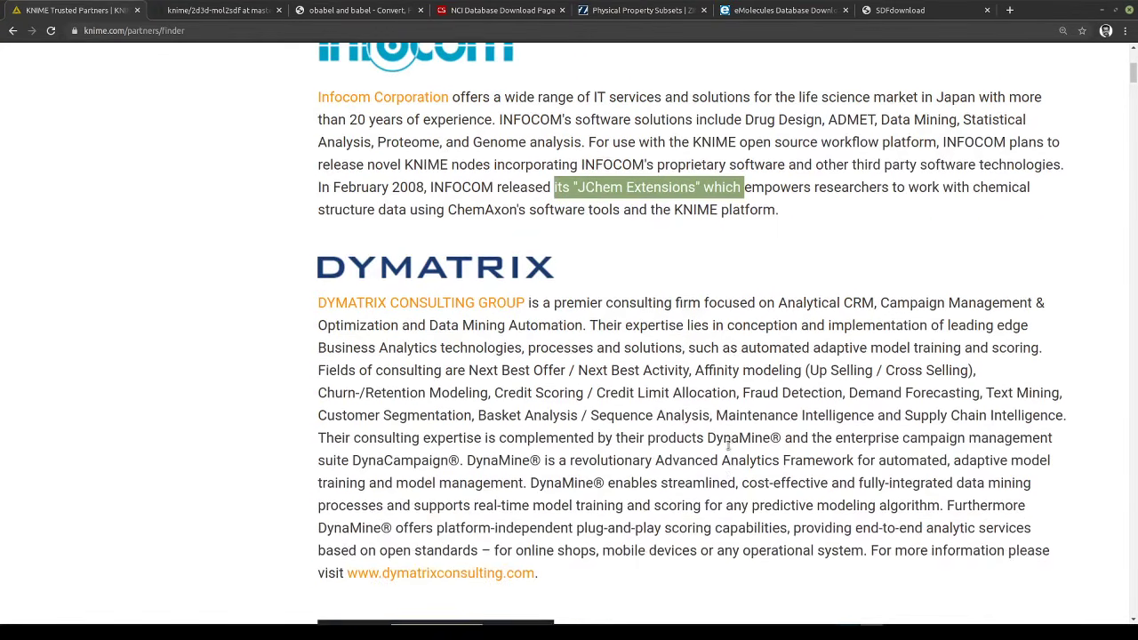
scroll(726, 444, down, 12)
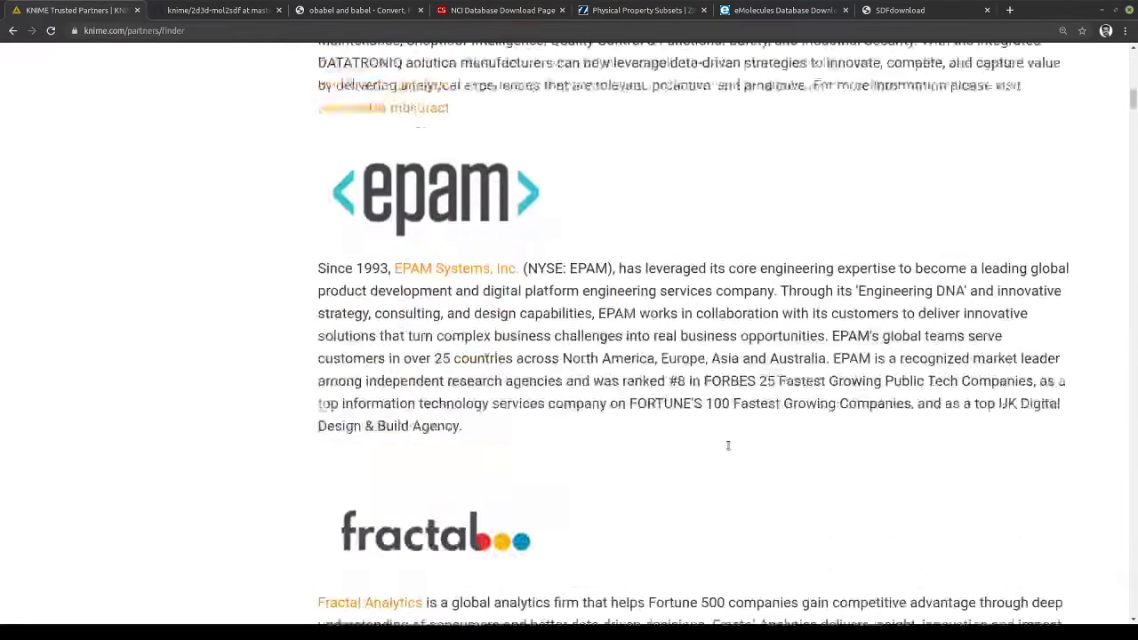
scroll(727, 447, down, 8)
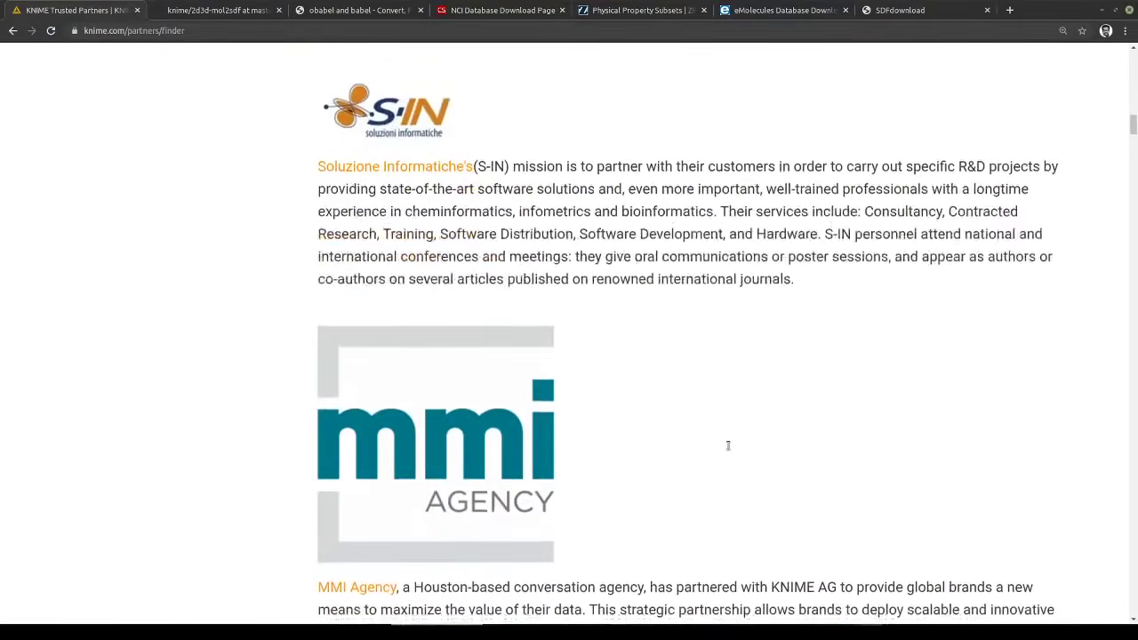
scroll(727, 447, down, 9)
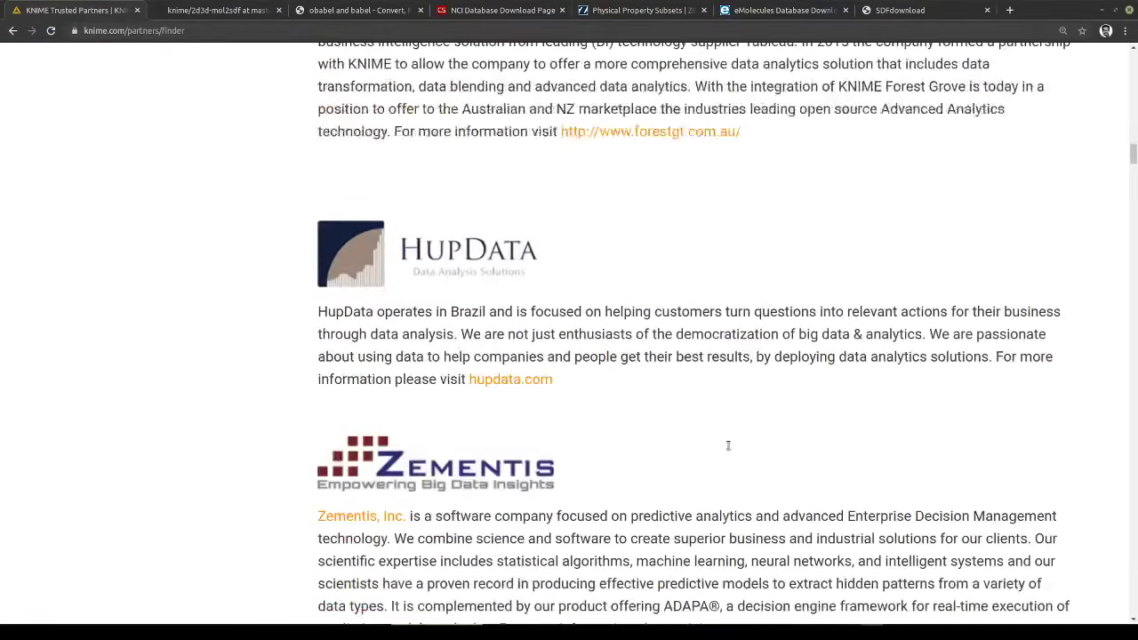
scroll(728, 446, down, 11)
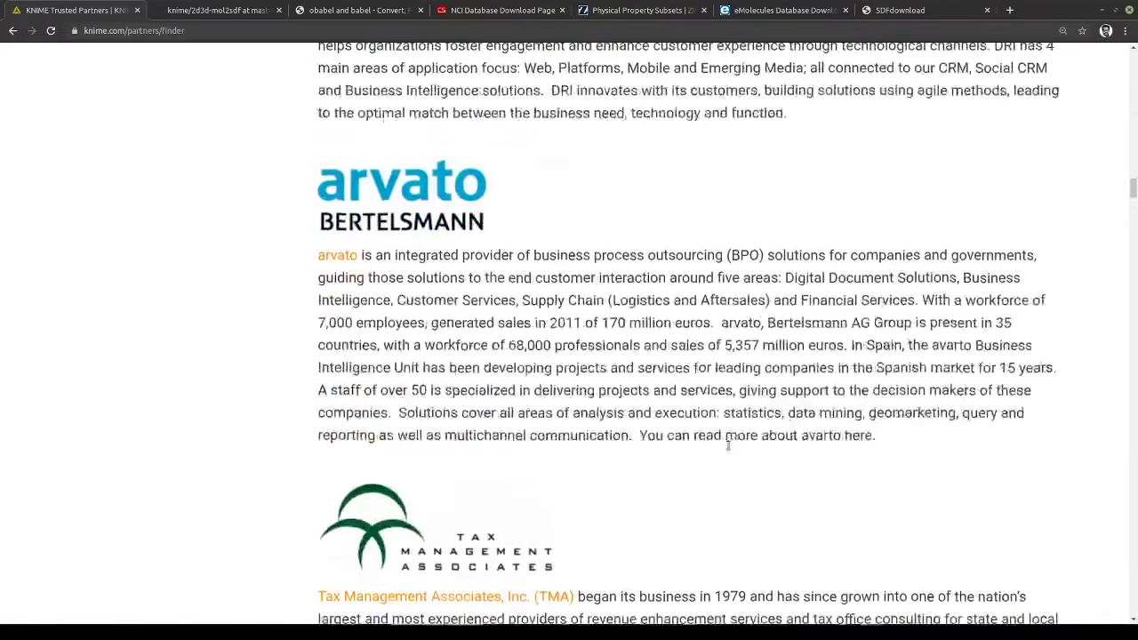
scroll(727, 448, down, 12)
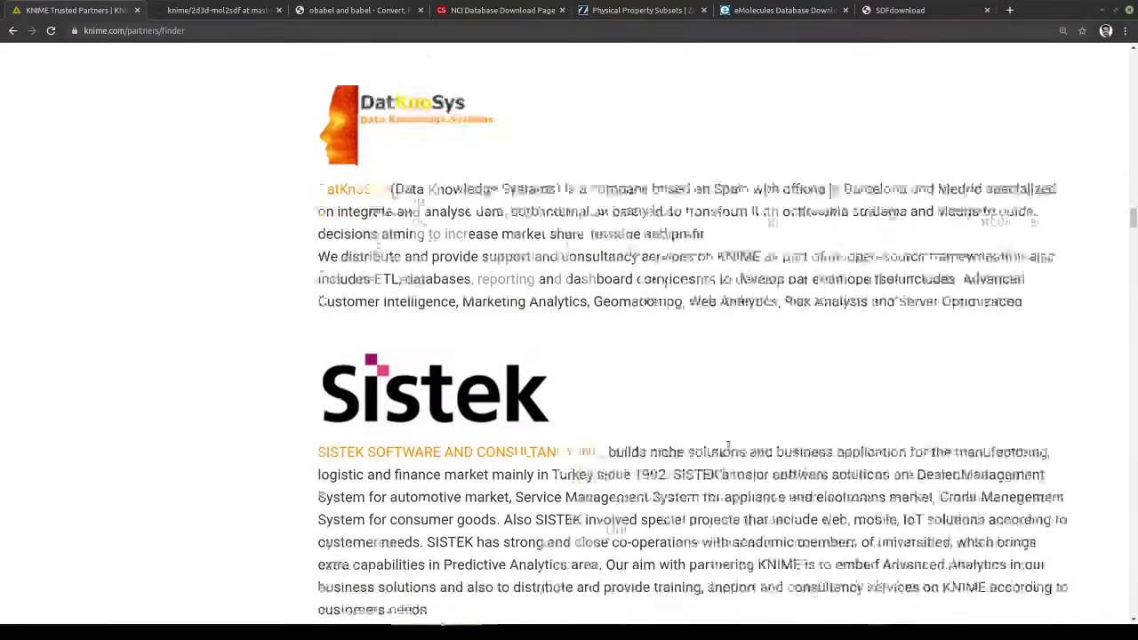
scroll(727, 445, down, 10)
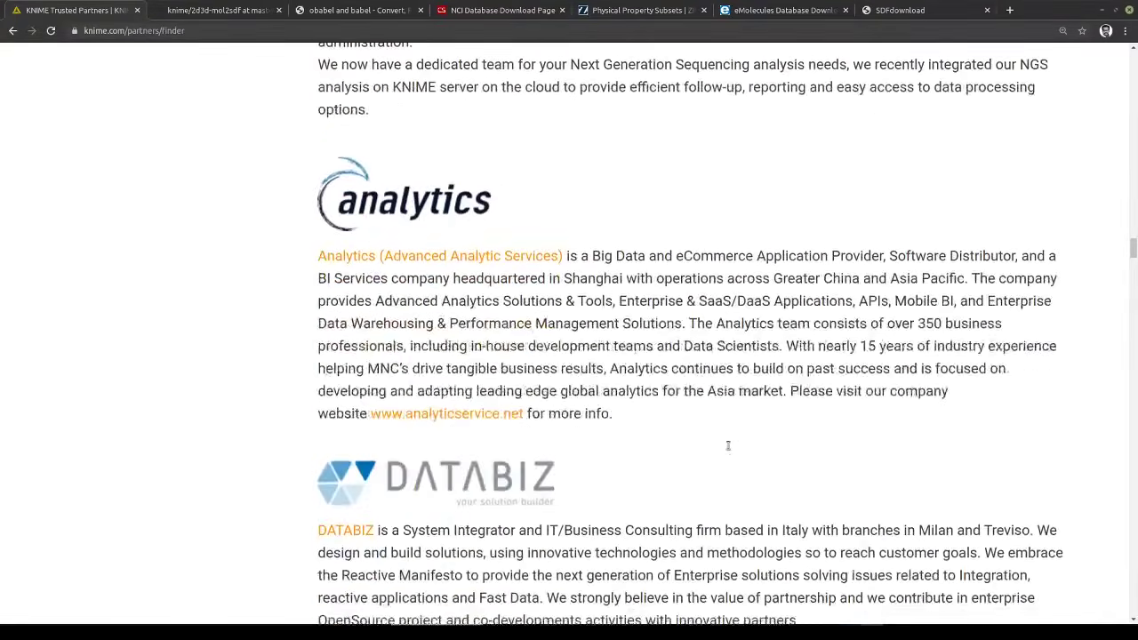
scroll(727, 446, down, 10)
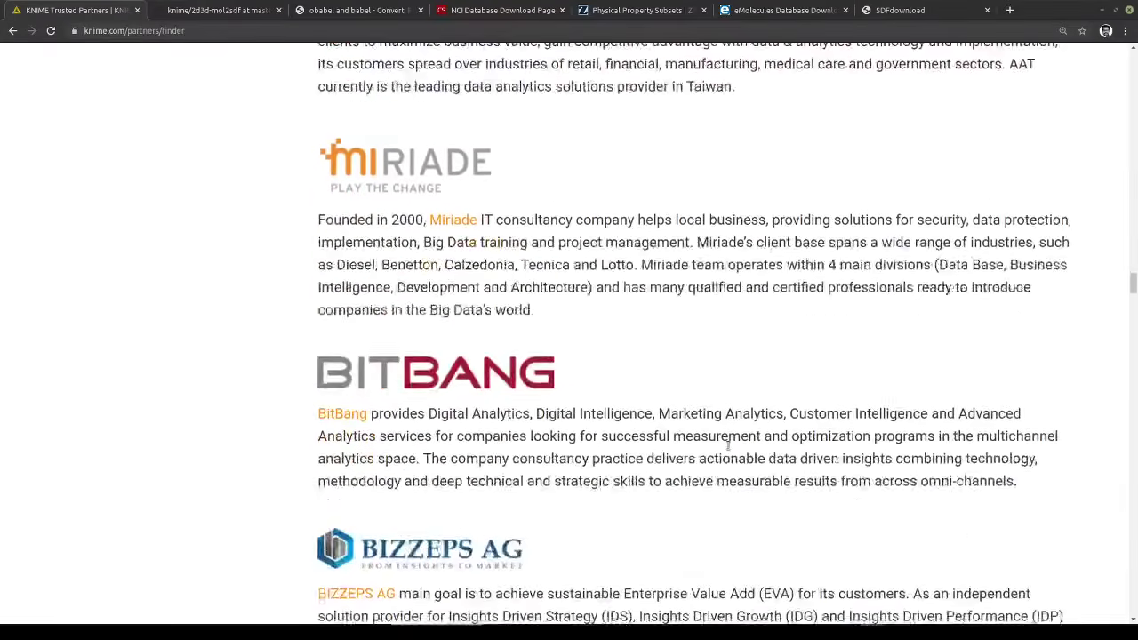
scroll(727, 445, down, 7)
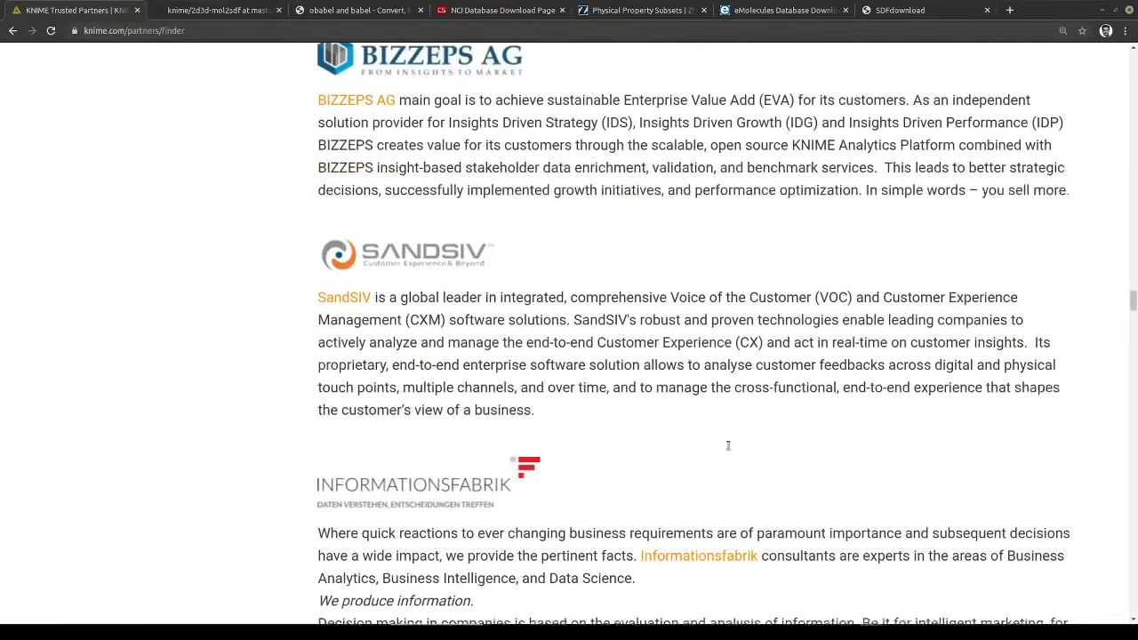
scroll(638, 454, down, 10)
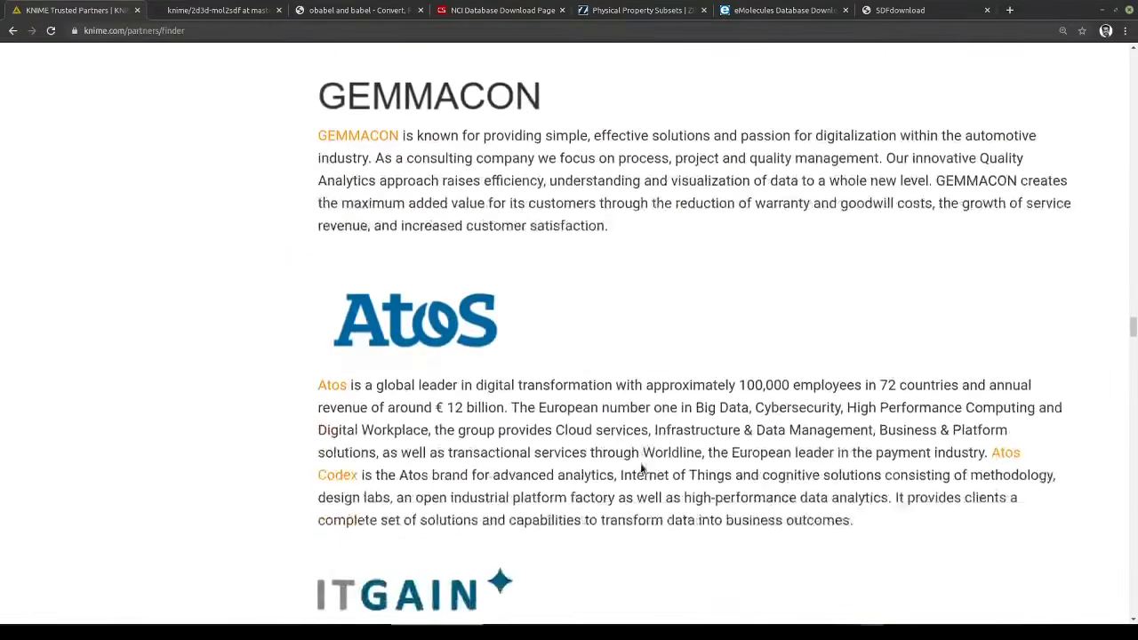
scroll(641, 469, down, 3)
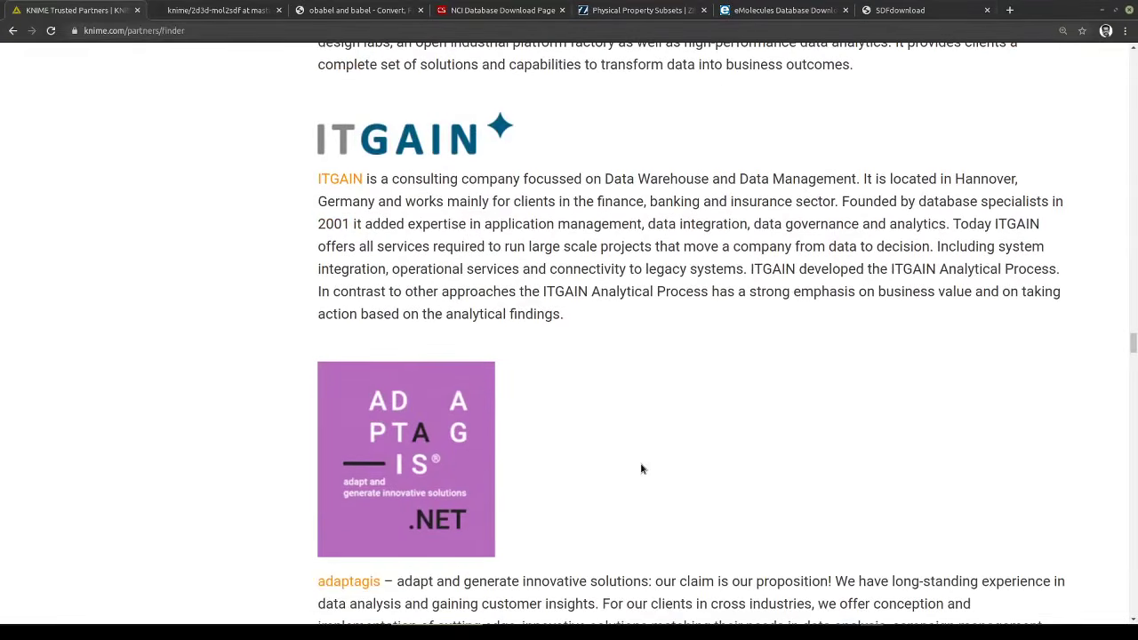
scroll(642, 469, down, 14)
scroll(642, 468, down, 11)
scroll(641, 469, down, 11)
scroll(642, 468, down, 13)
scroll(641, 468, down, 12)
scroll(642, 469, down, 8)
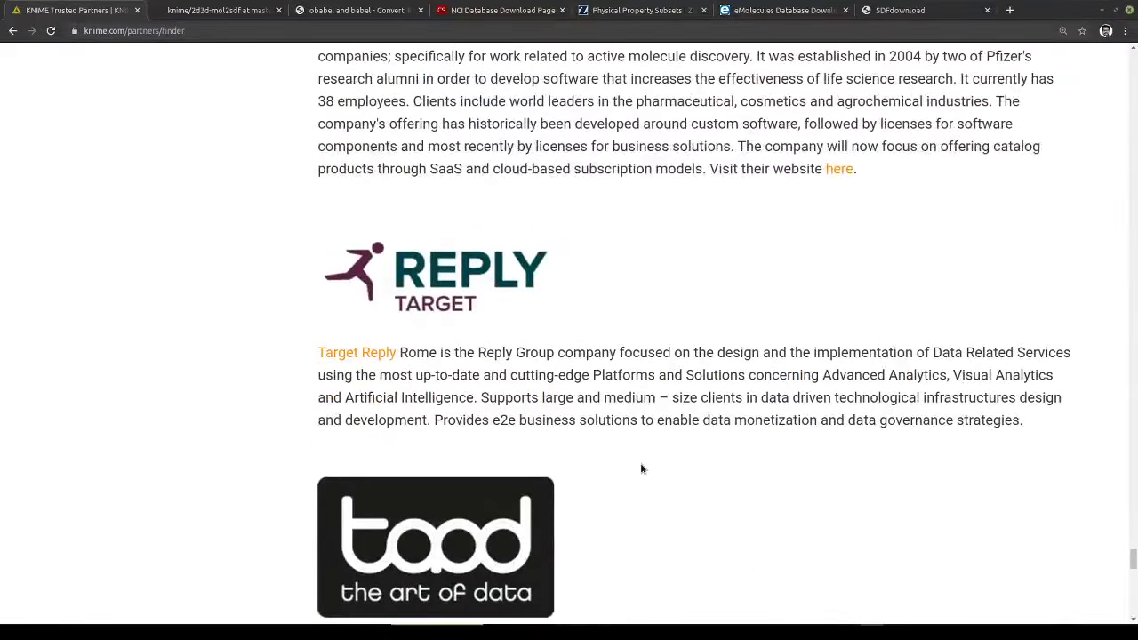
scroll(640, 467, up, 4)
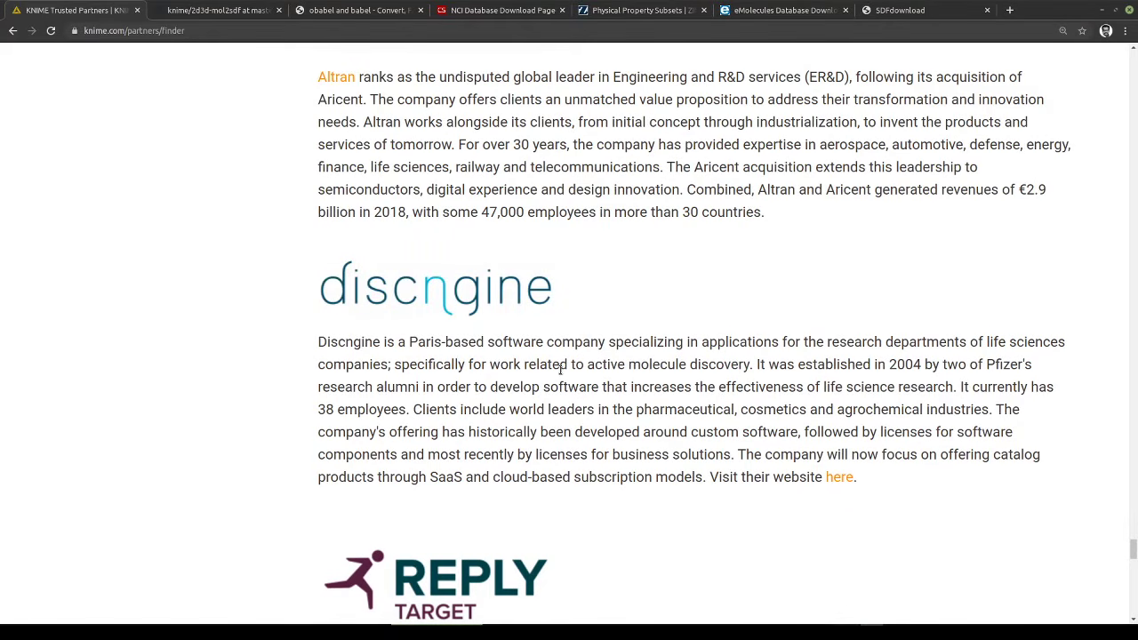
Browse the remaining trusted partner descriptions down to tarent and back up to the Target Reply entry
scroll(560, 369, up, 1)
scroll(560, 369, down, 7)
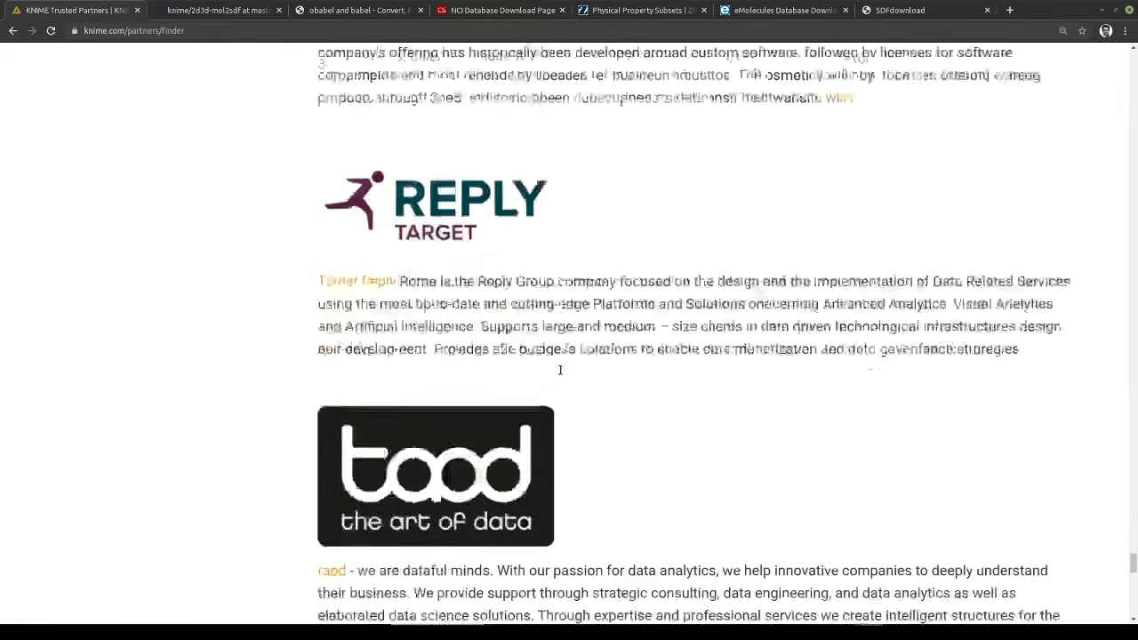
scroll(560, 369, down, 10)
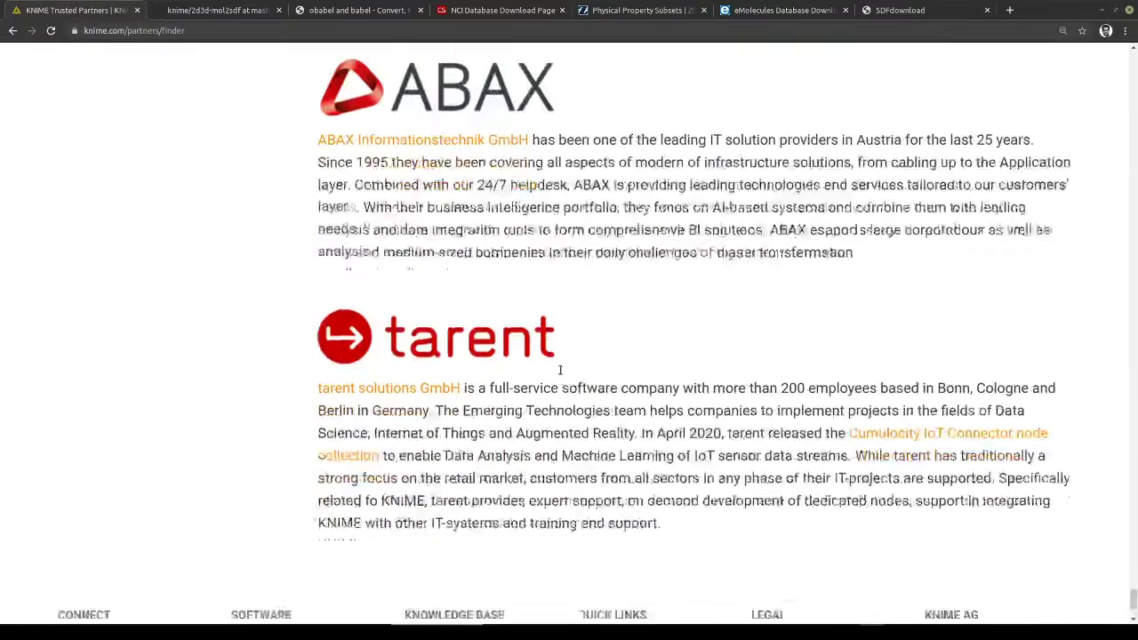
scroll(560, 371, up, 2)
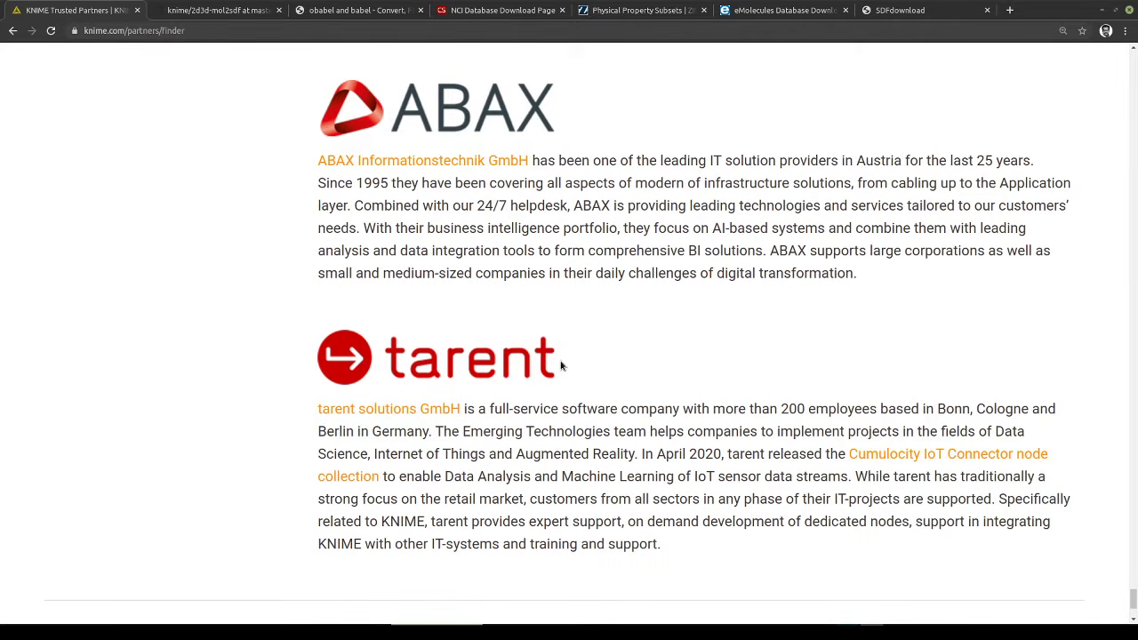
scroll(561, 364, up, 5)
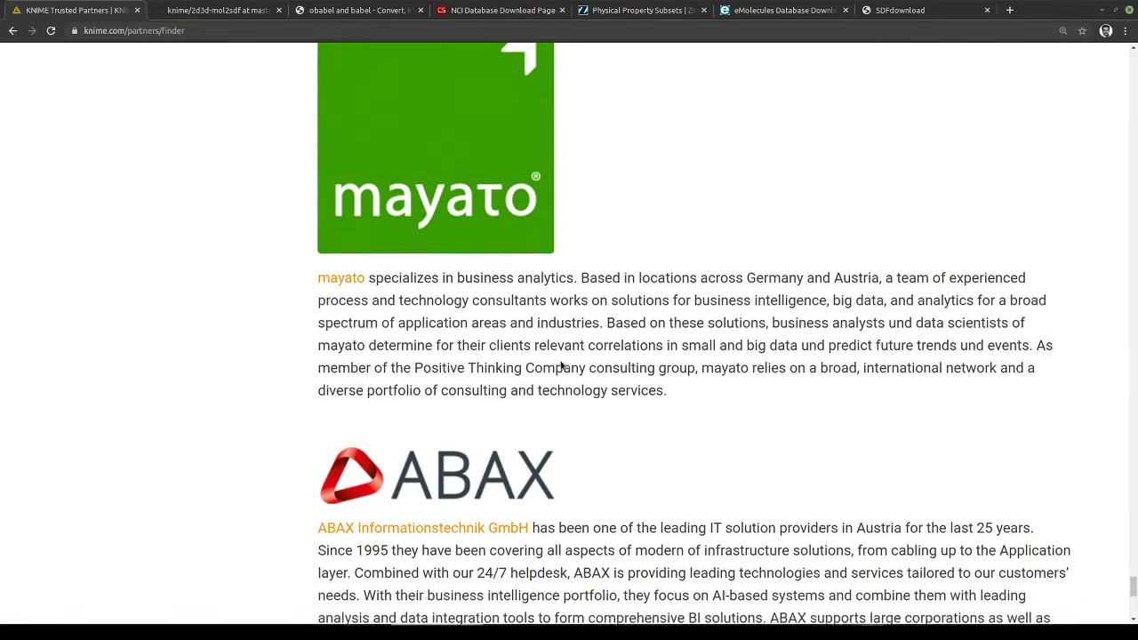
scroll(561, 364, up, 1)
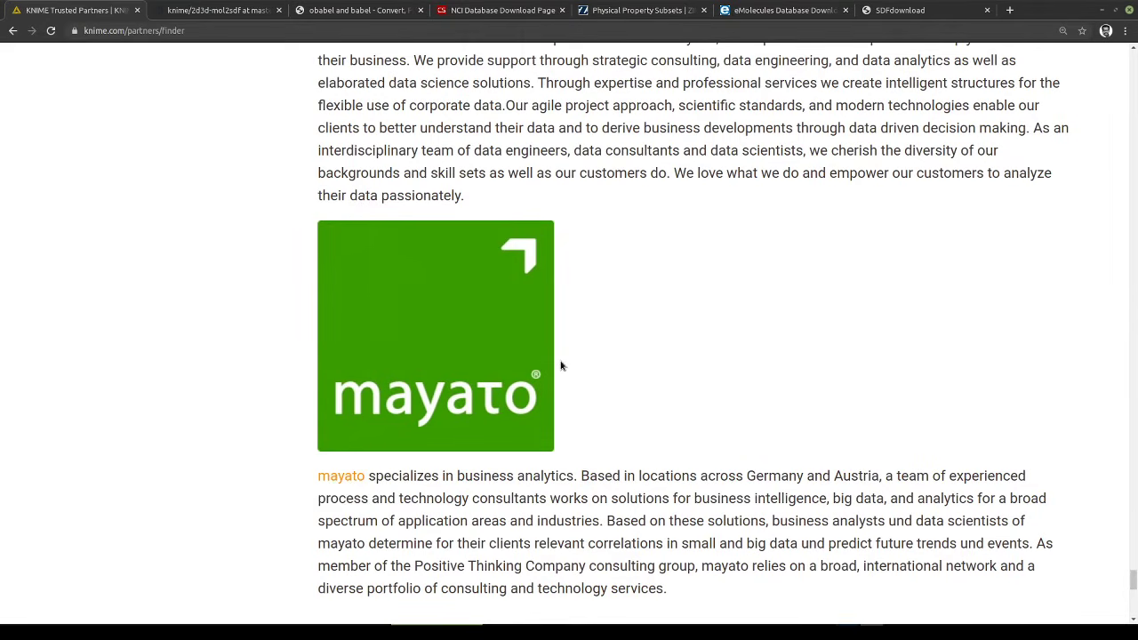
scroll(561, 365, up, 1)
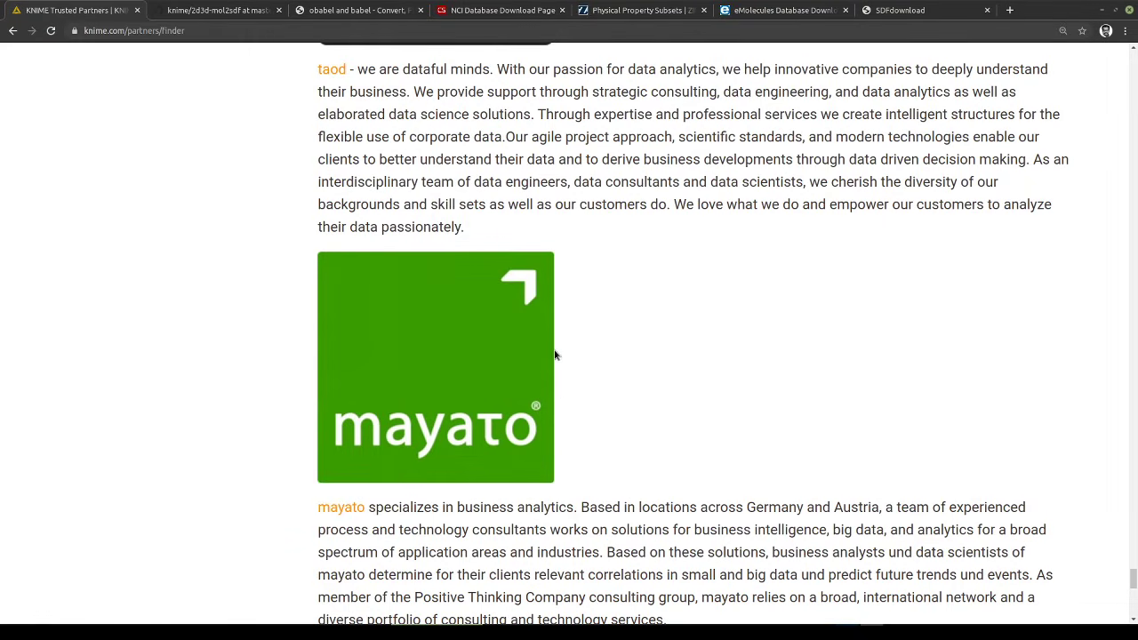
scroll(552, 360, up, 4)
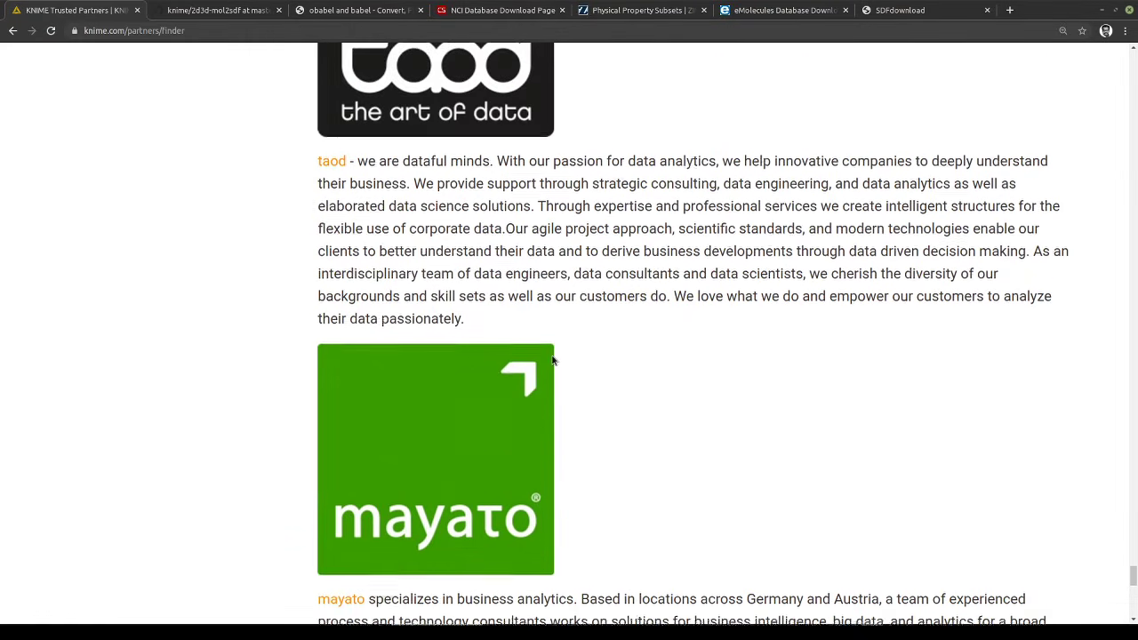
scroll(552, 360, up, 2)
scroll(552, 359, up, 1)
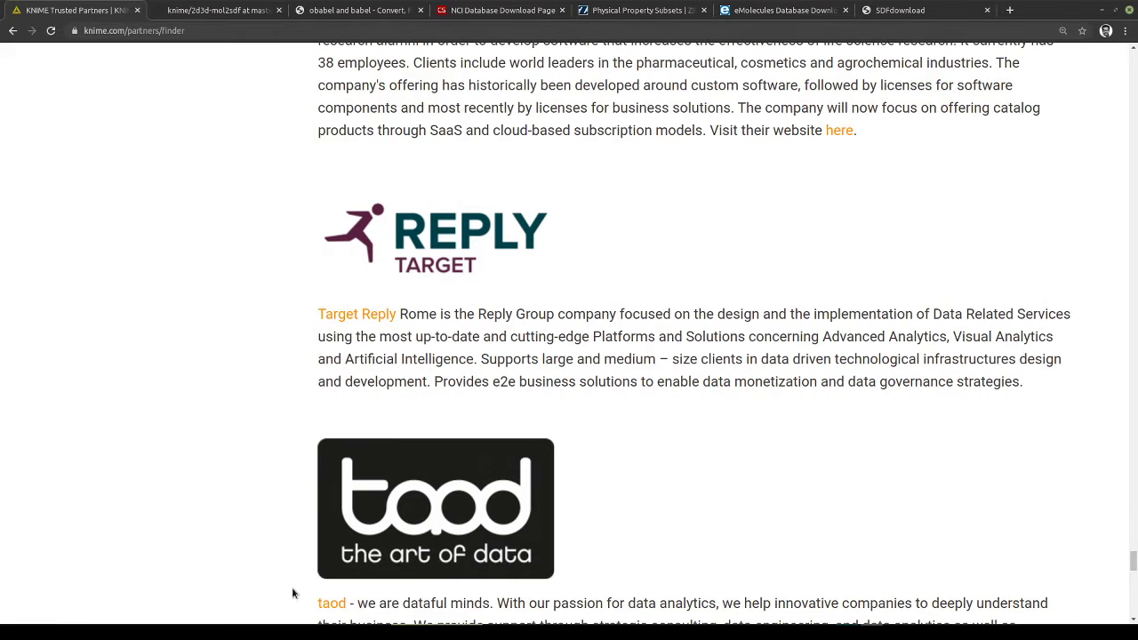
Switch to KNIME Analytics Platform and open its Welcome Page
click(255, 632)
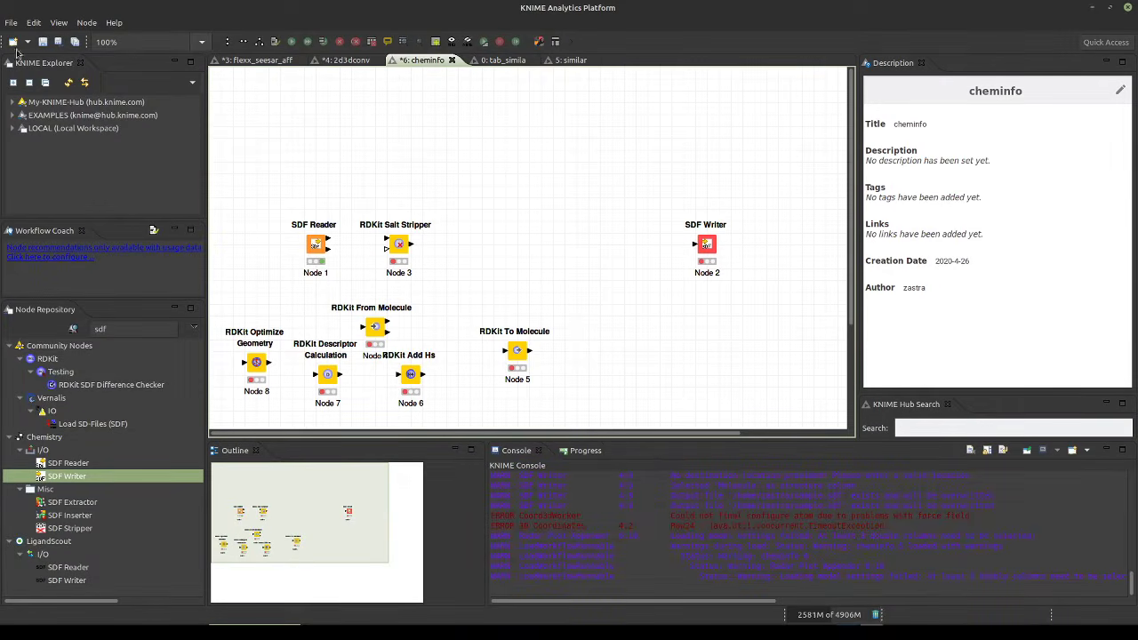
click(116, 24)
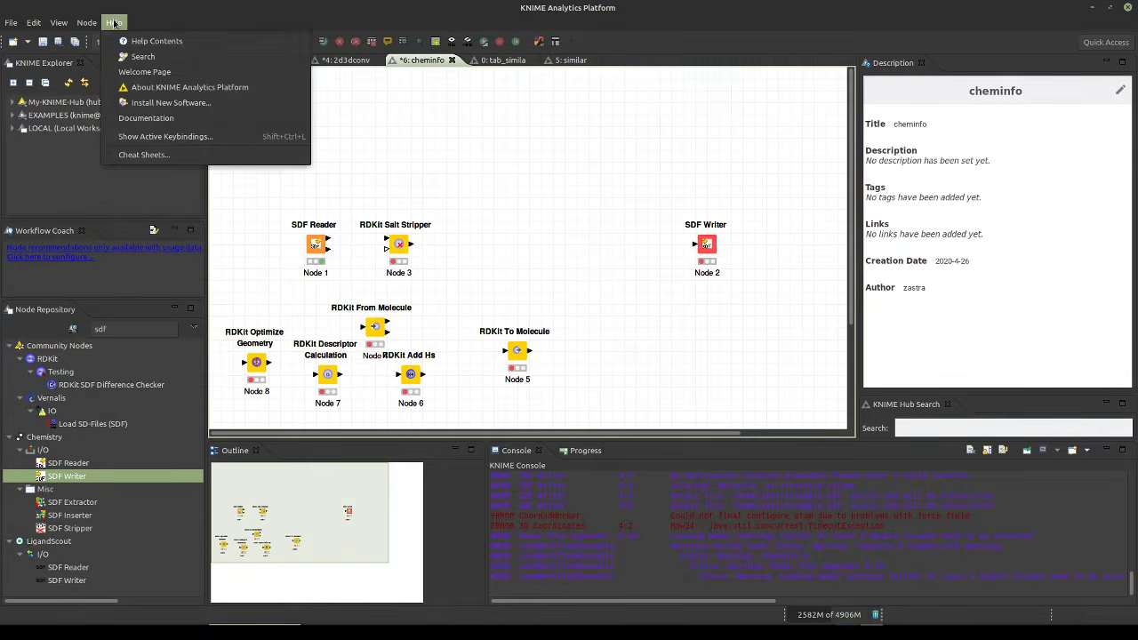
click(144, 71)
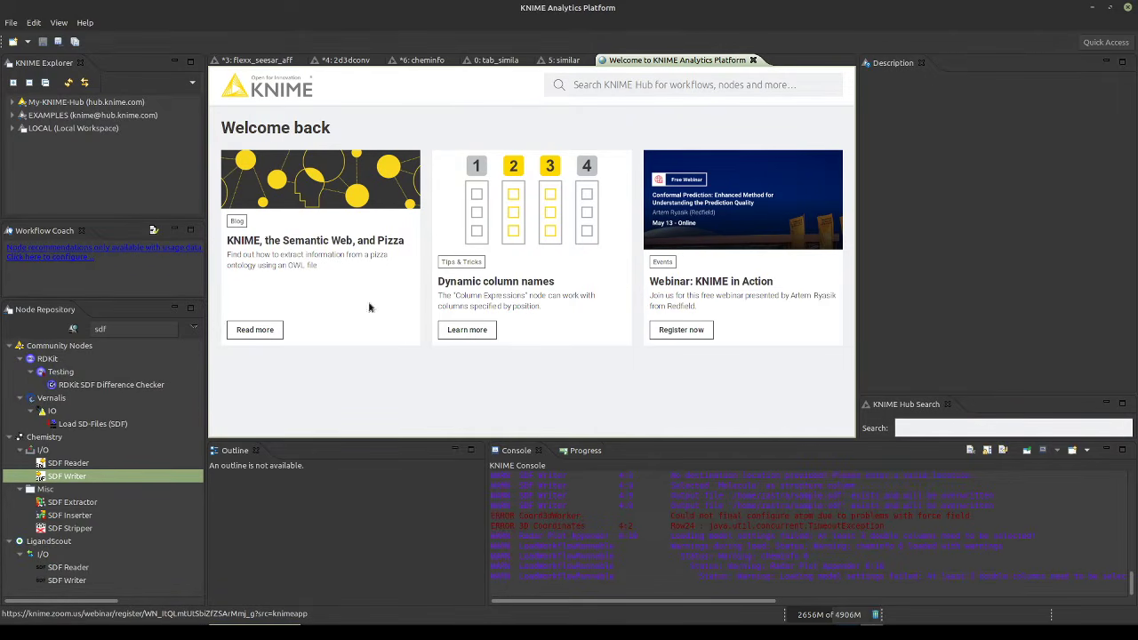
click(85, 22)
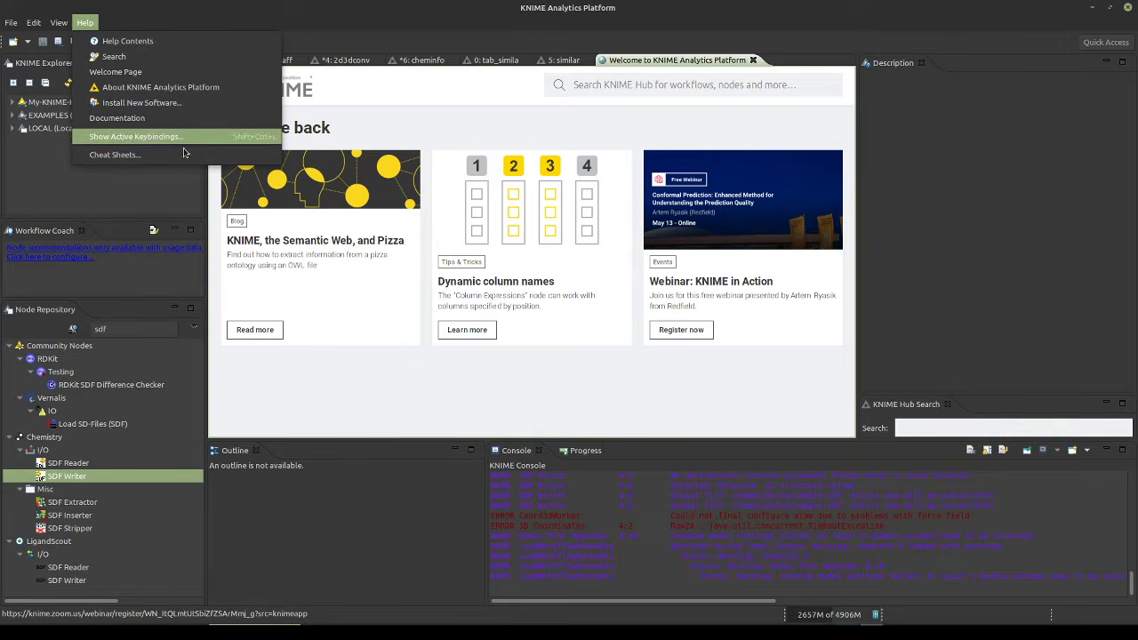
click(364, 370)
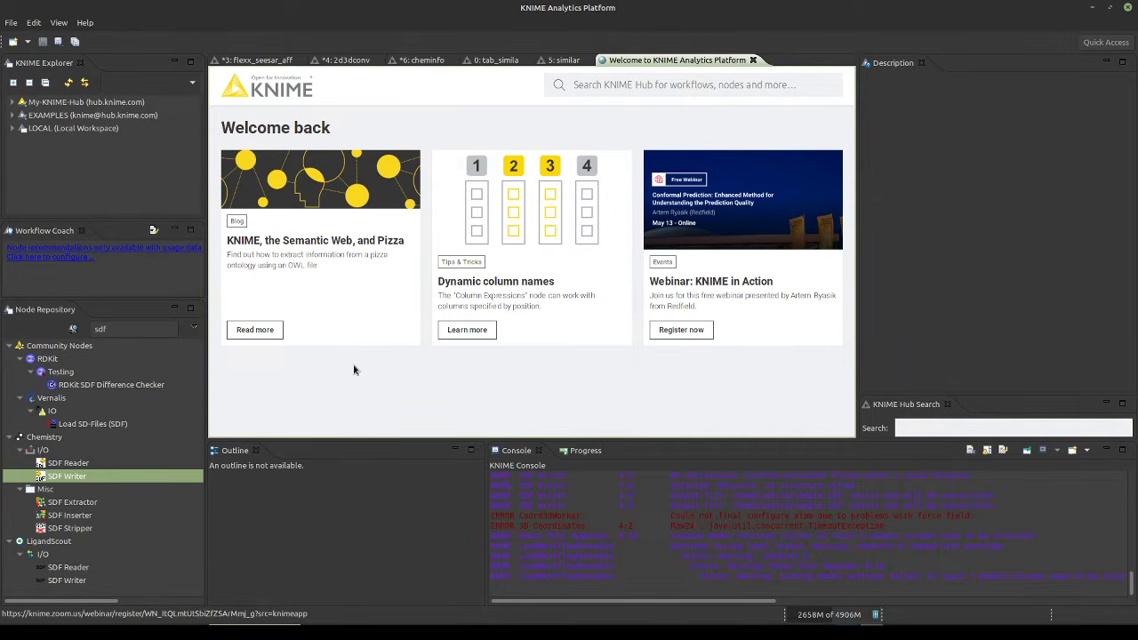
Open the Install New Software dialog and bring up its Available Software Sites list in a maximized window
click(85, 22)
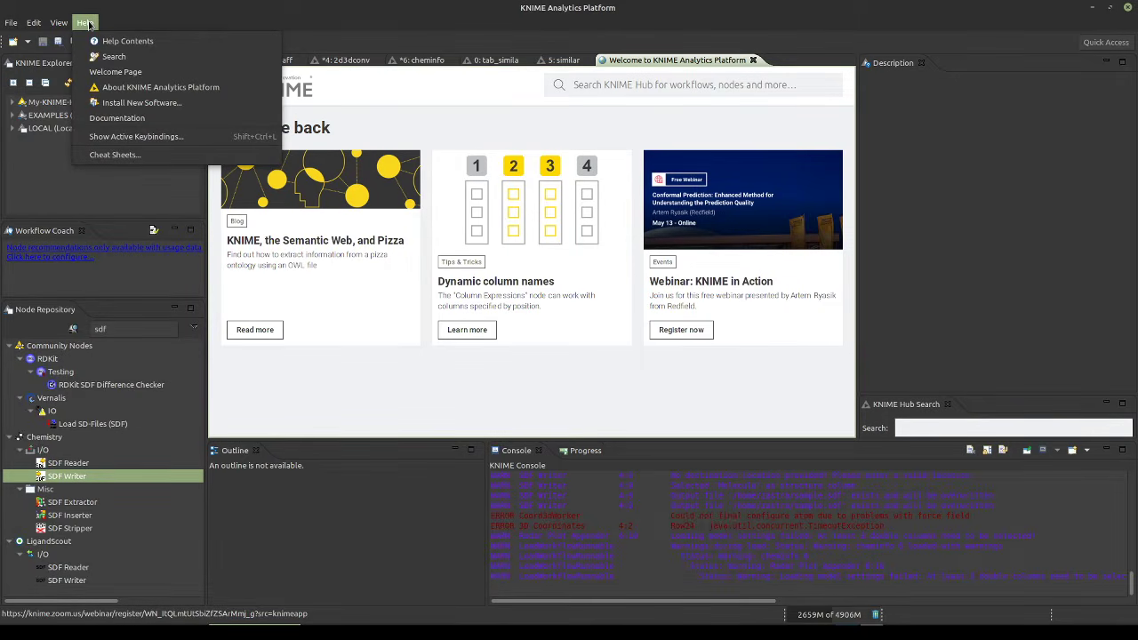
click(119, 103)
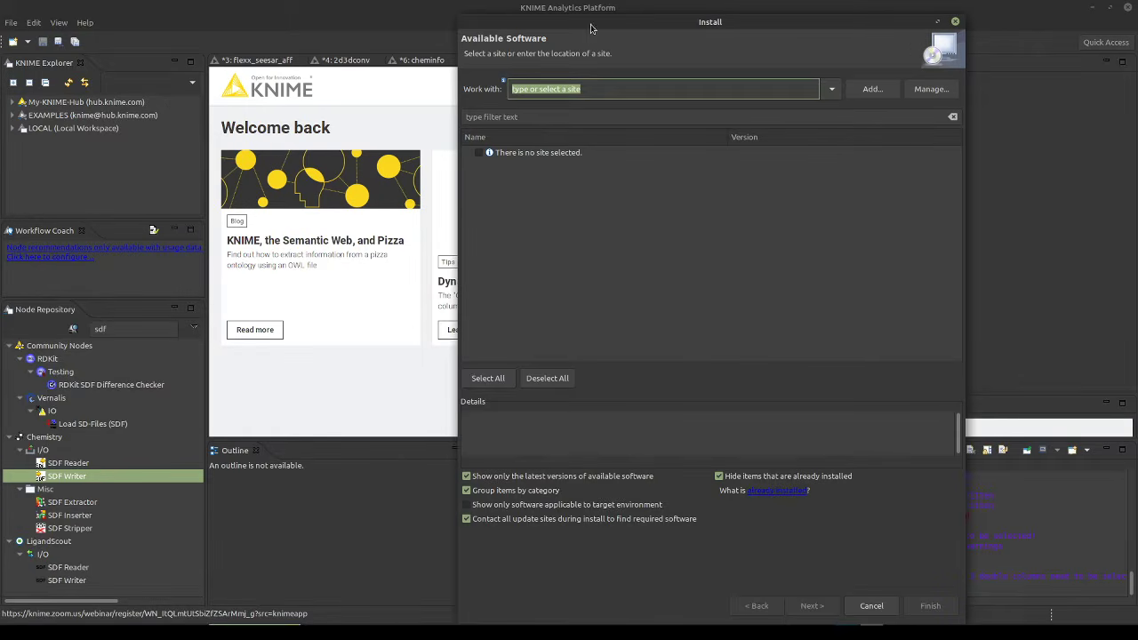
drag(593, 25, 569, 25)
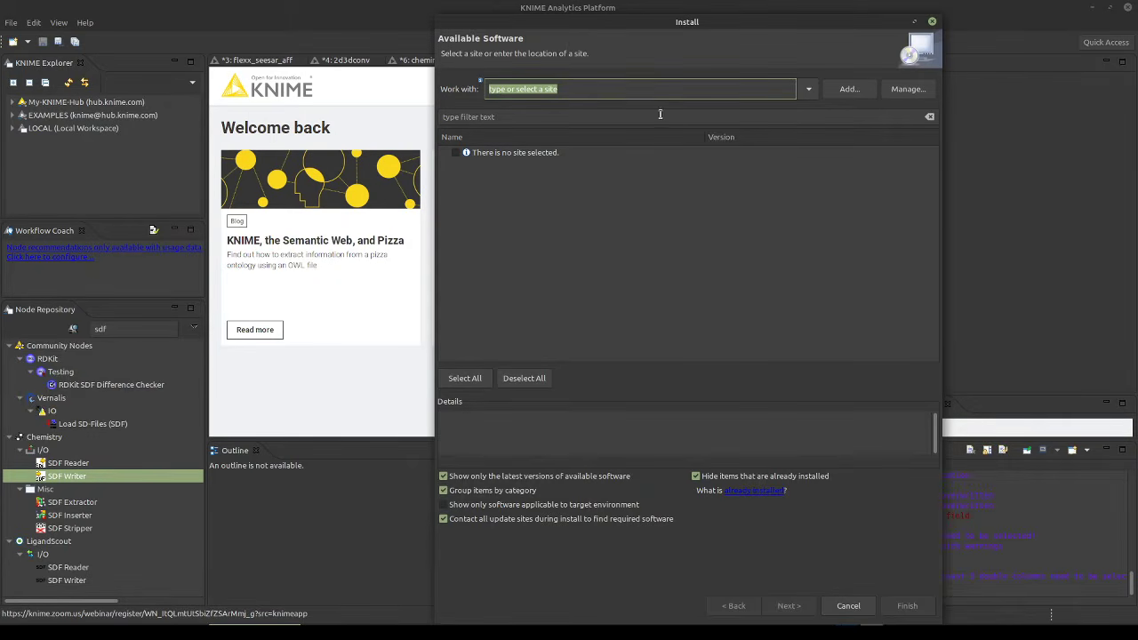
click(898, 90)
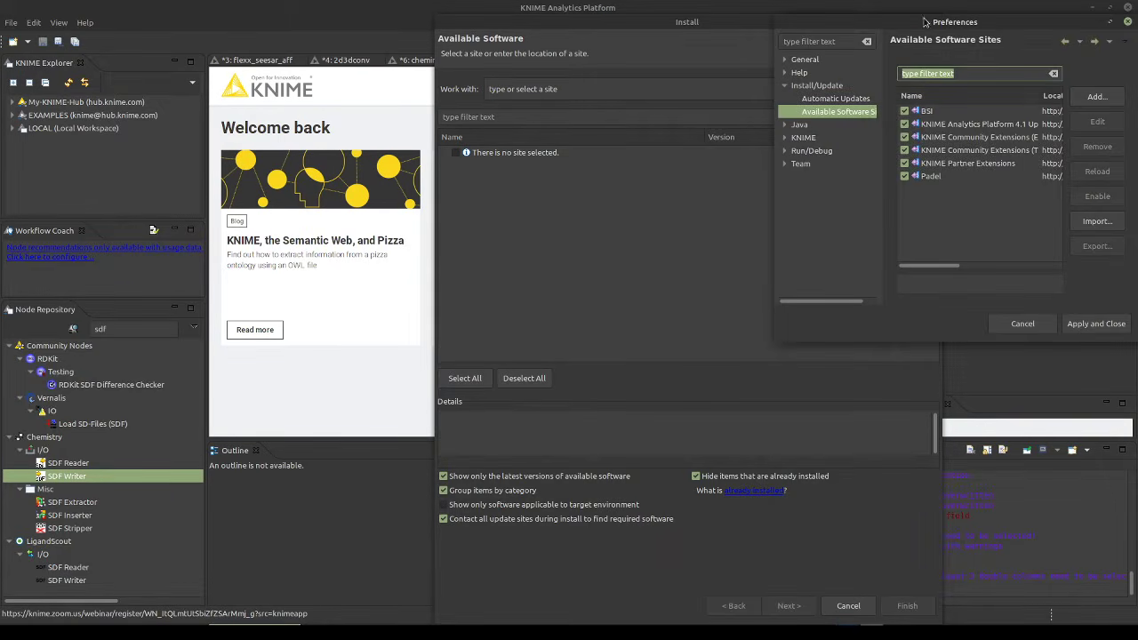
double_click(925, 22)
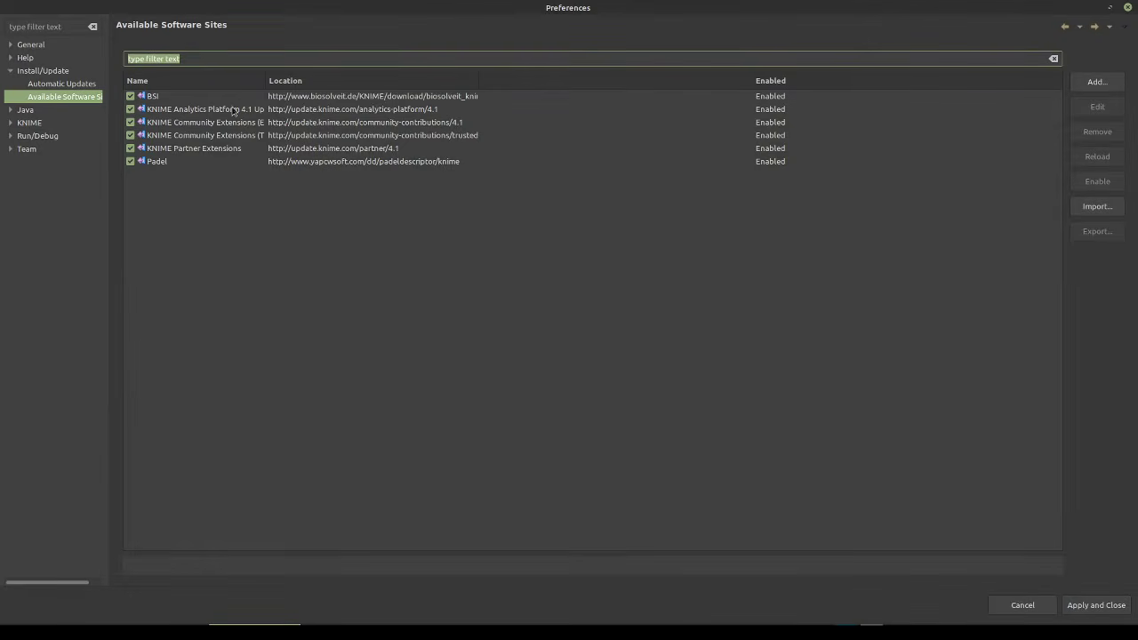
Widen the site name column and point out the BSI, KNIME Analytics Platform 4.1 and Padel update sites
drag(267, 80, 327, 80)
click(170, 108)
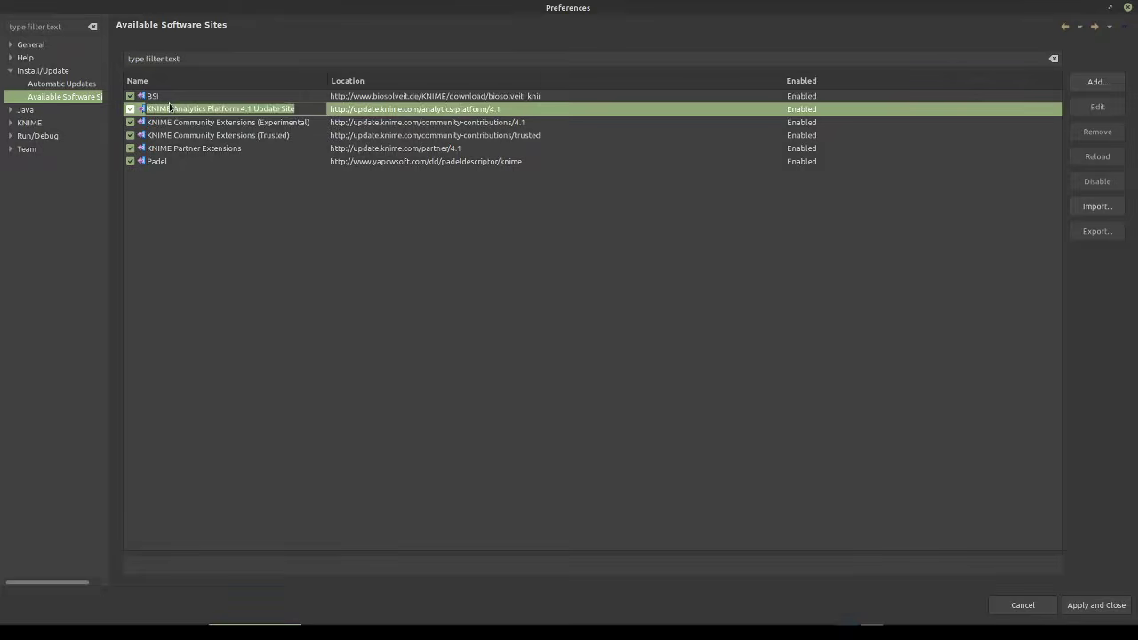
click(176, 96)
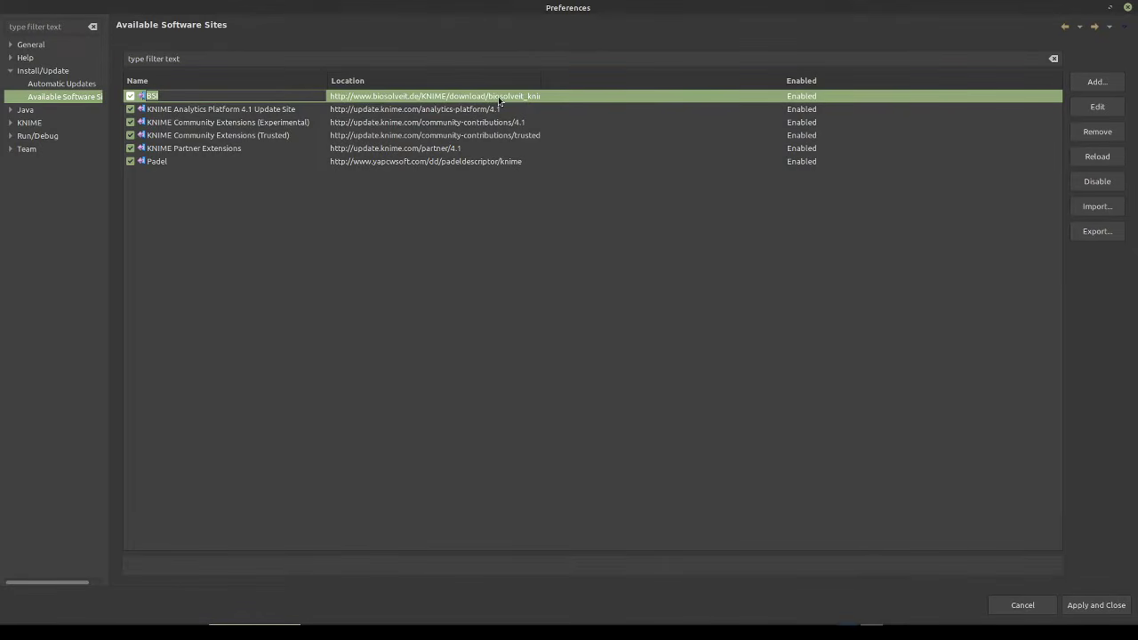
click(264, 164)
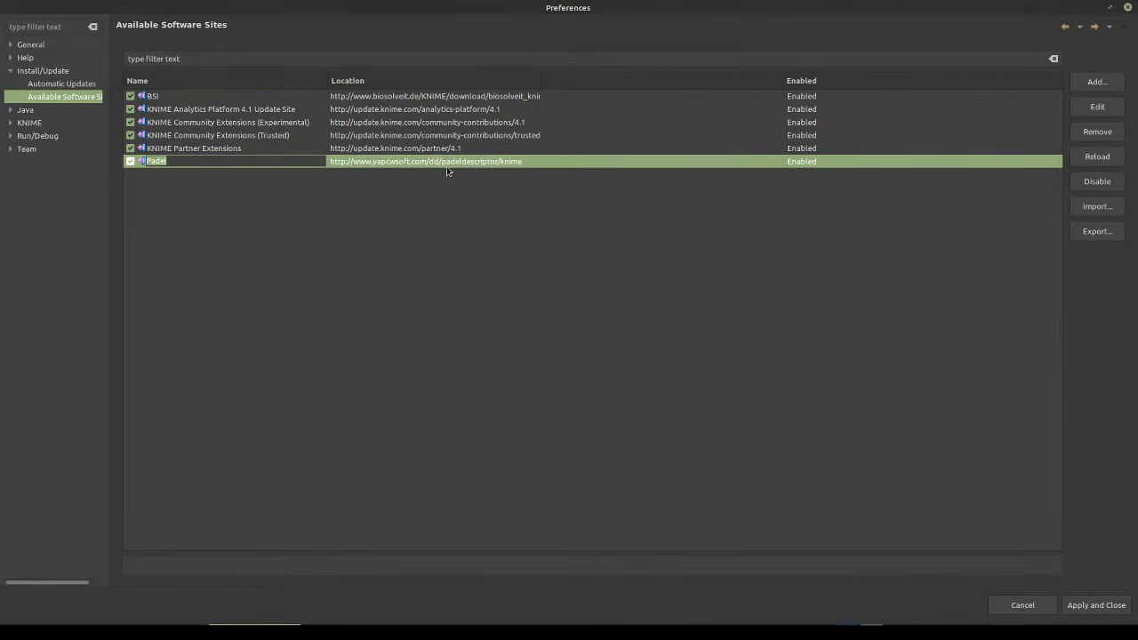
click(456, 244)
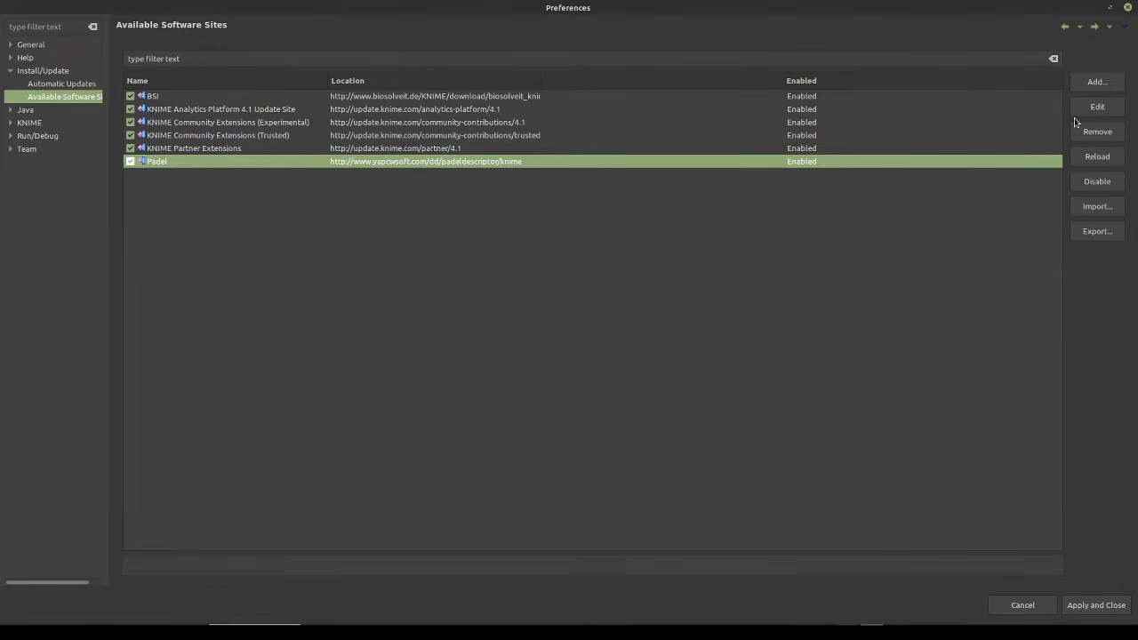
Show the Add Site form for a new update site, cancel it and leave the software sites preferences
click(1099, 83)
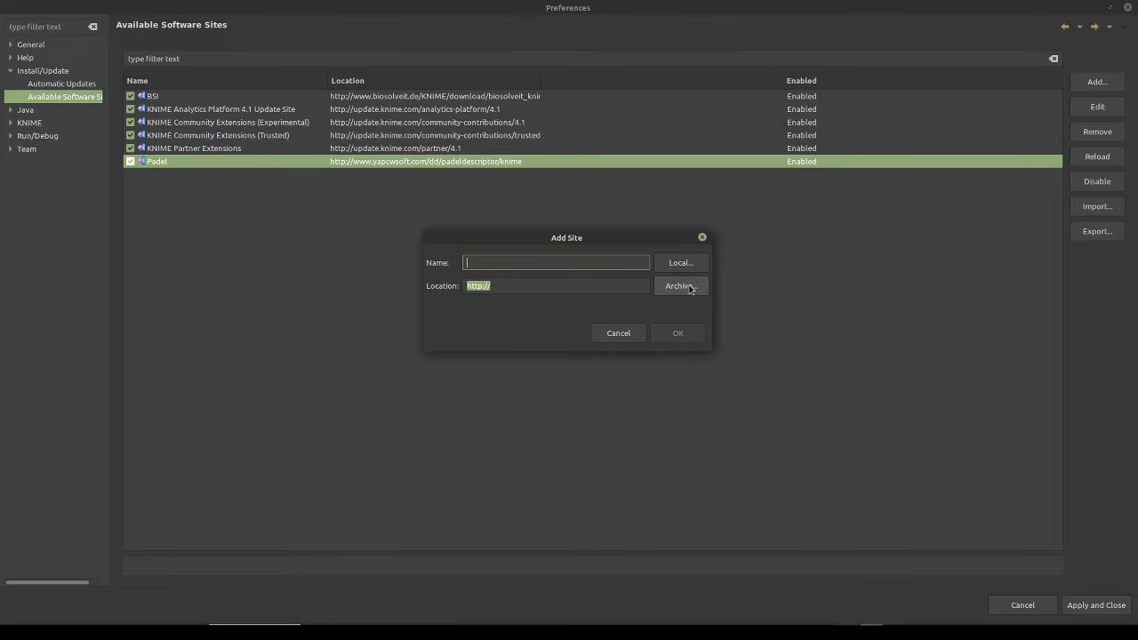
click(613, 338)
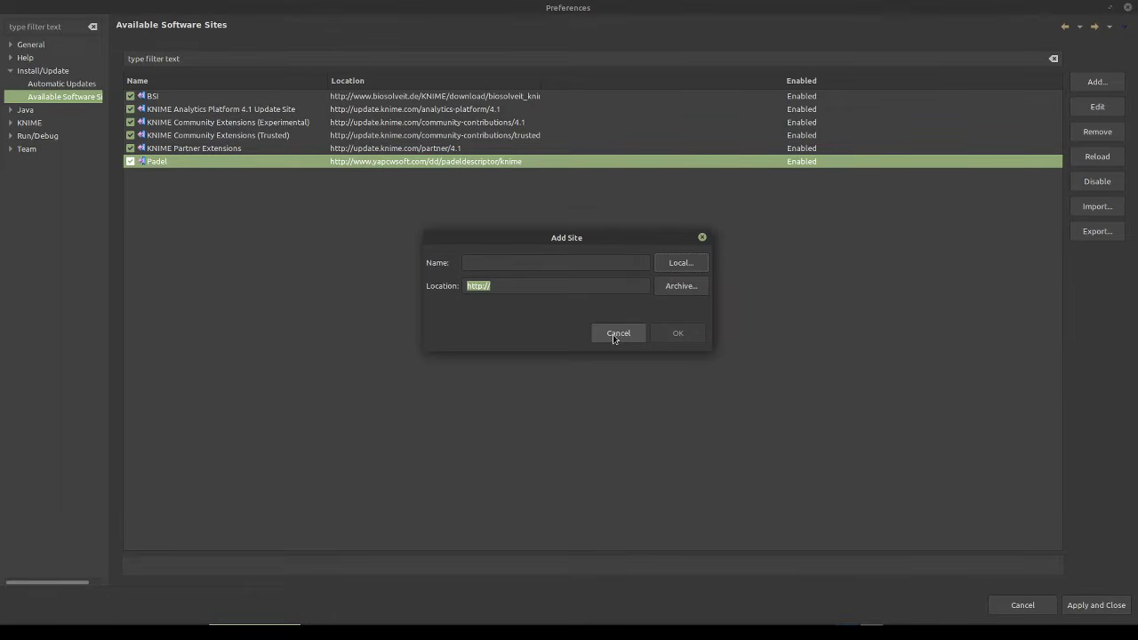
click(614, 338)
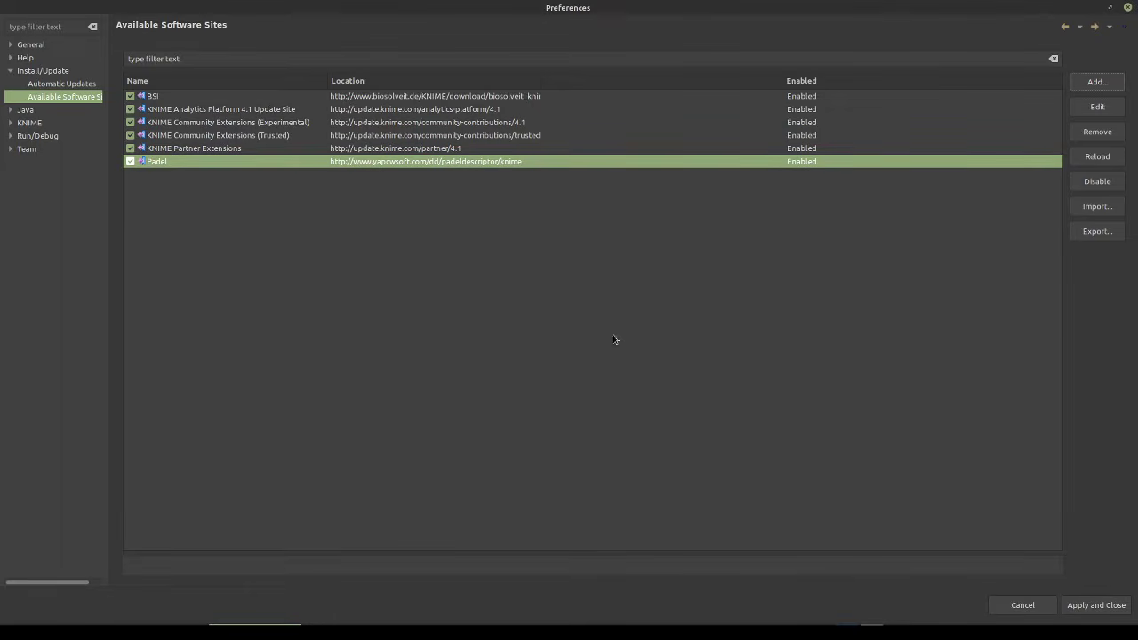
click(1023, 605)
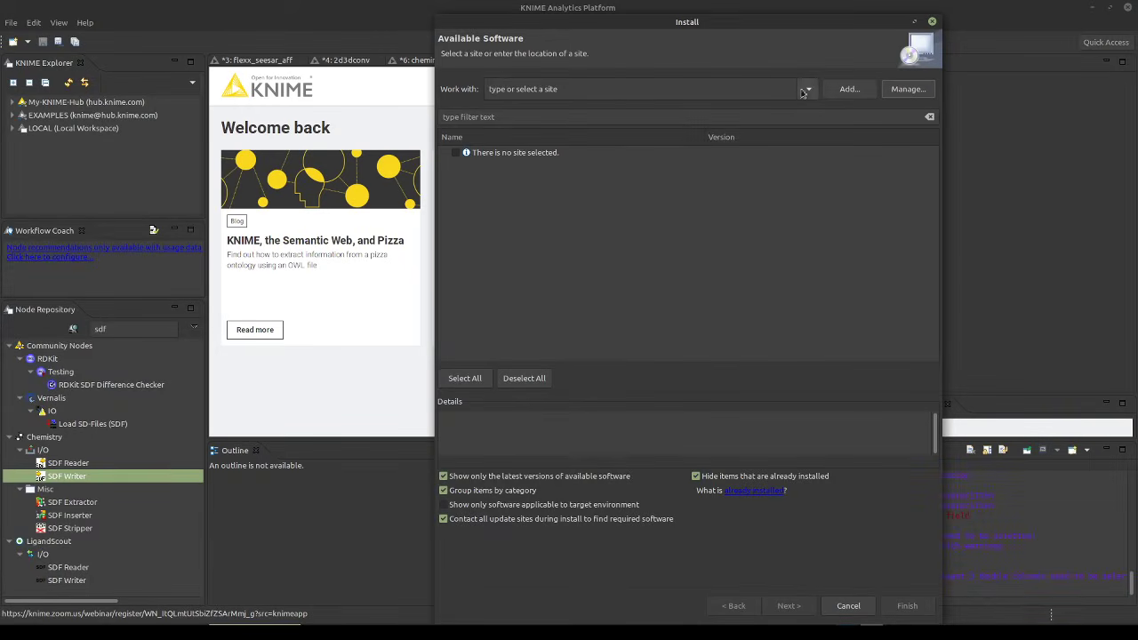
Set the installer to work with all available sites
drag(596, 32, 555, 39)
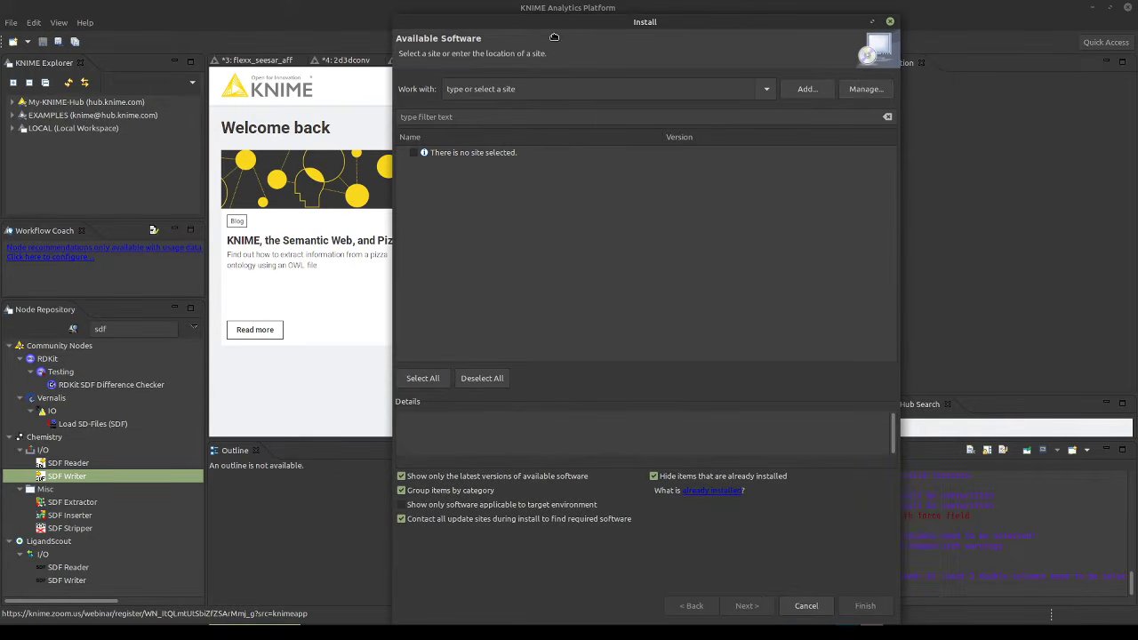
click(766, 89)
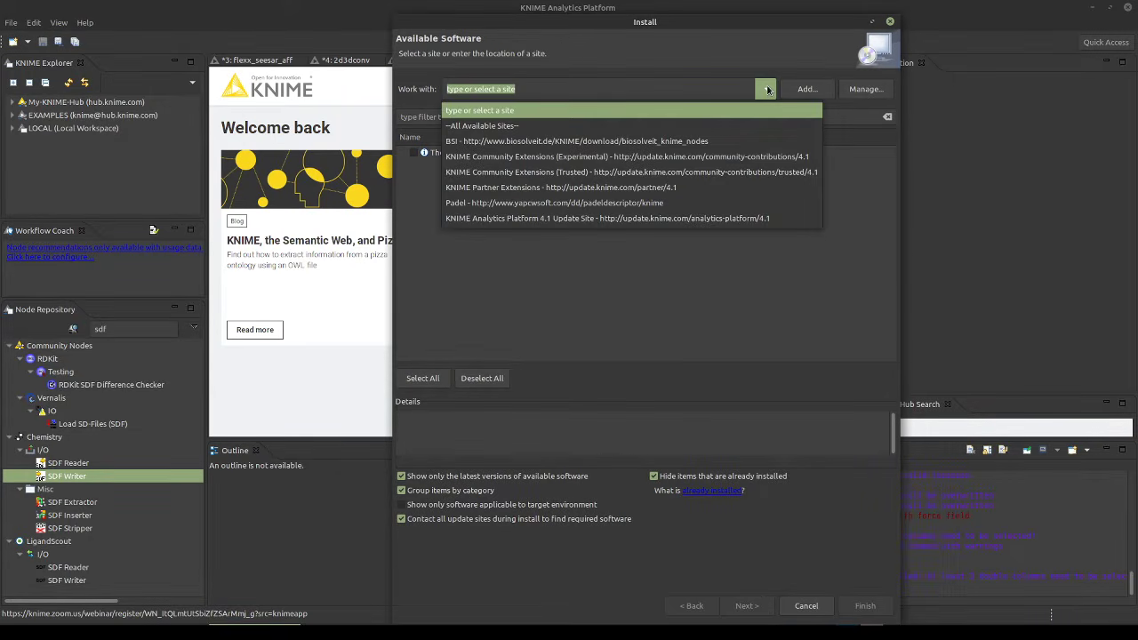
click(739, 126)
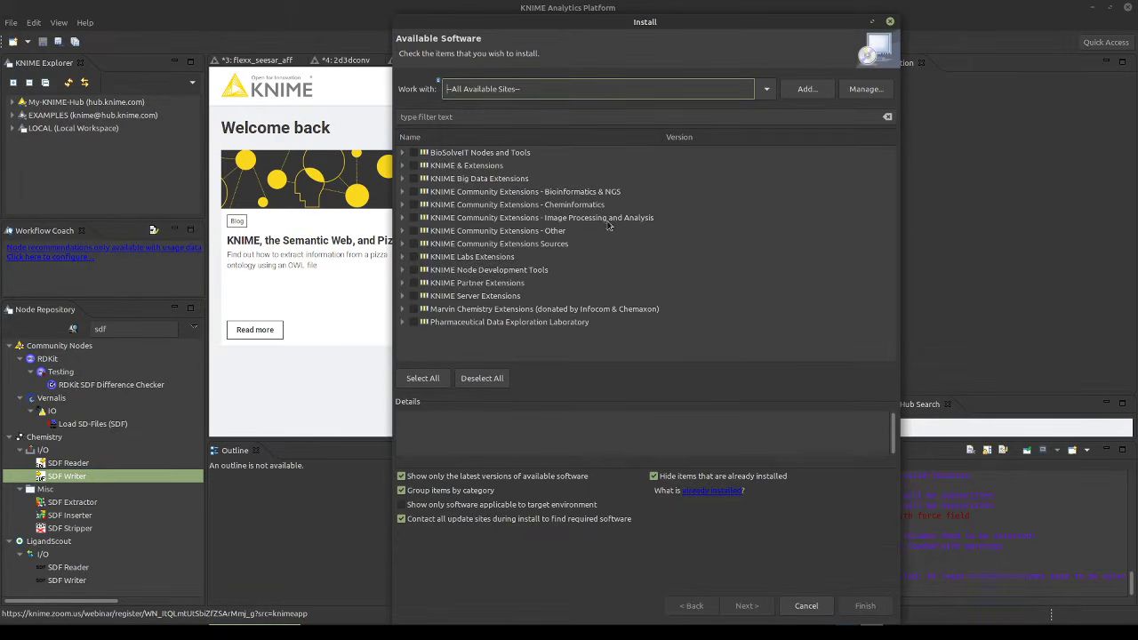
Expand the BioSolveIT Nodes and Tools and KNIME & Extensions categories and browse their installable items
click(403, 154)
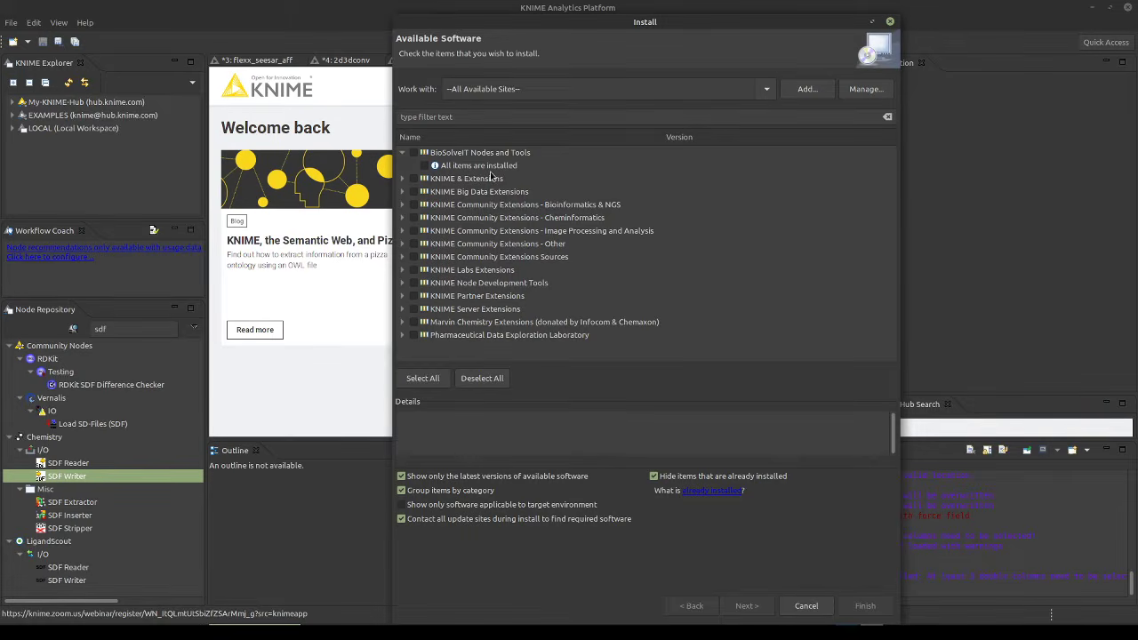
click(402, 179)
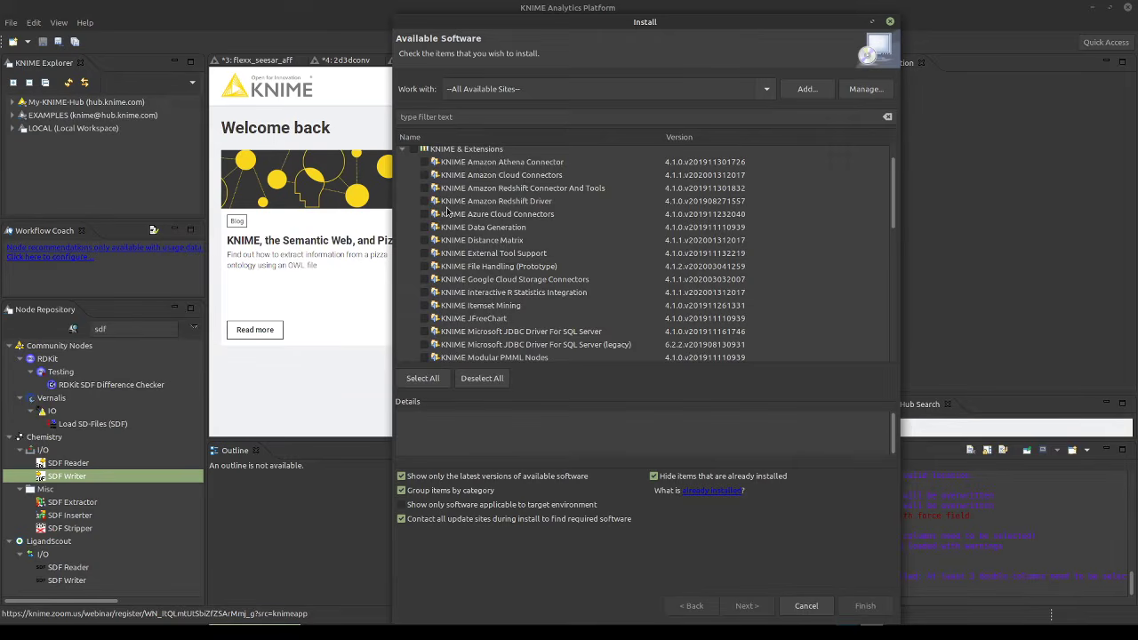
scroll(446, 212, down, 4)
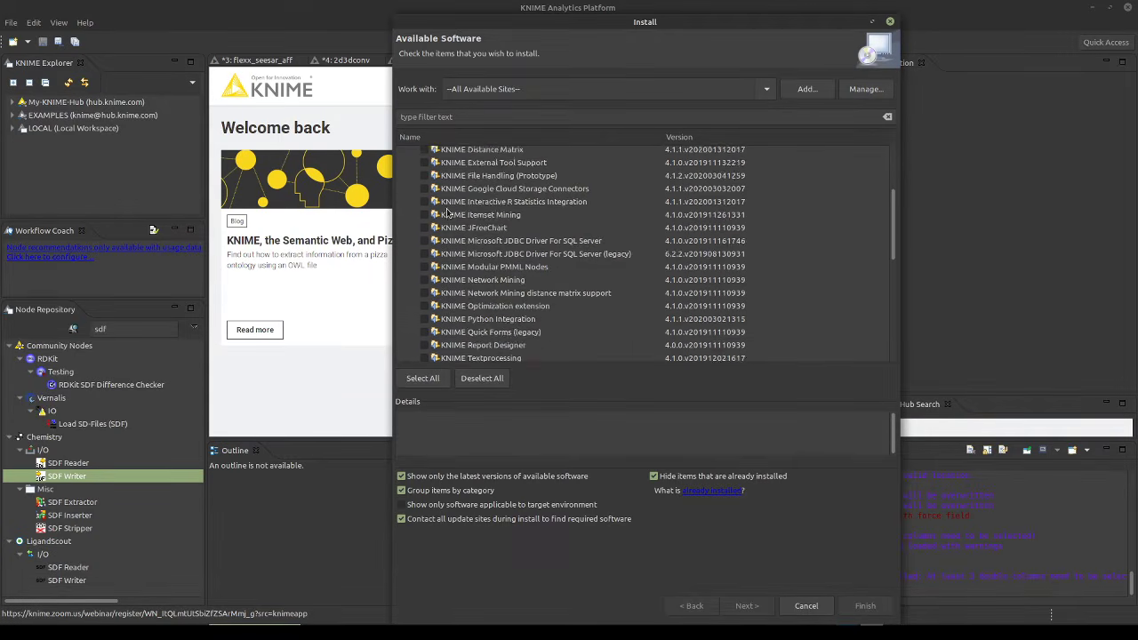
scroll(447, 210, down, 5)
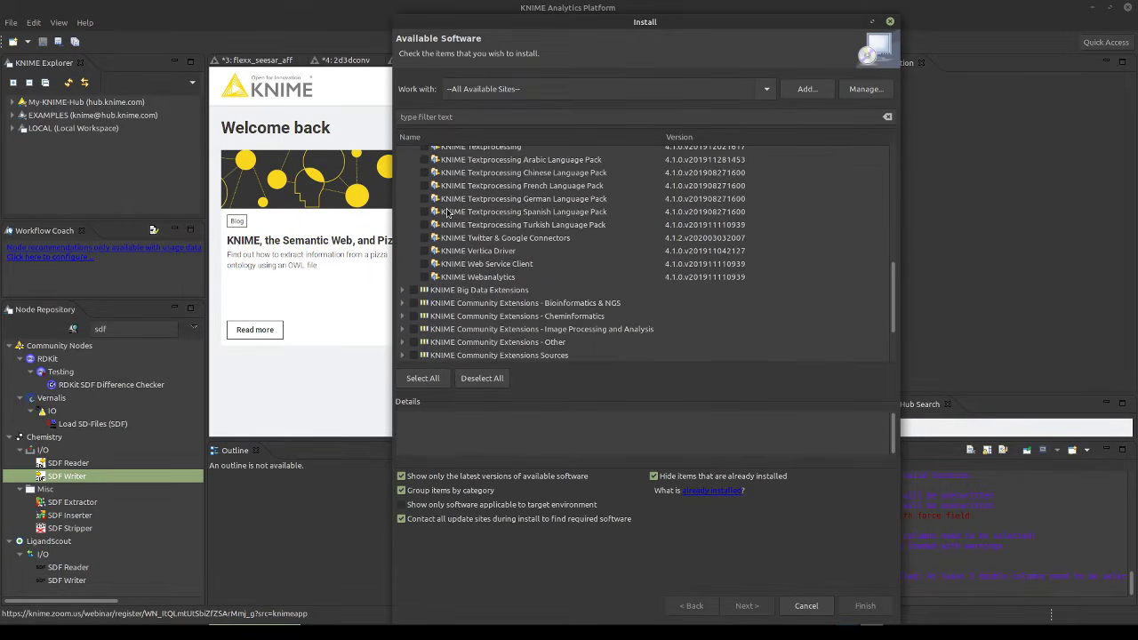
Expand the KNIME Big Data Extensions and the Community Extensions - Bioinformatics & NGS categories to review their items
scroll(447, 211, down, 1)
click(402, 217)
scroll(476, 236, down, 2)
scroll(476, 236, down, 2)
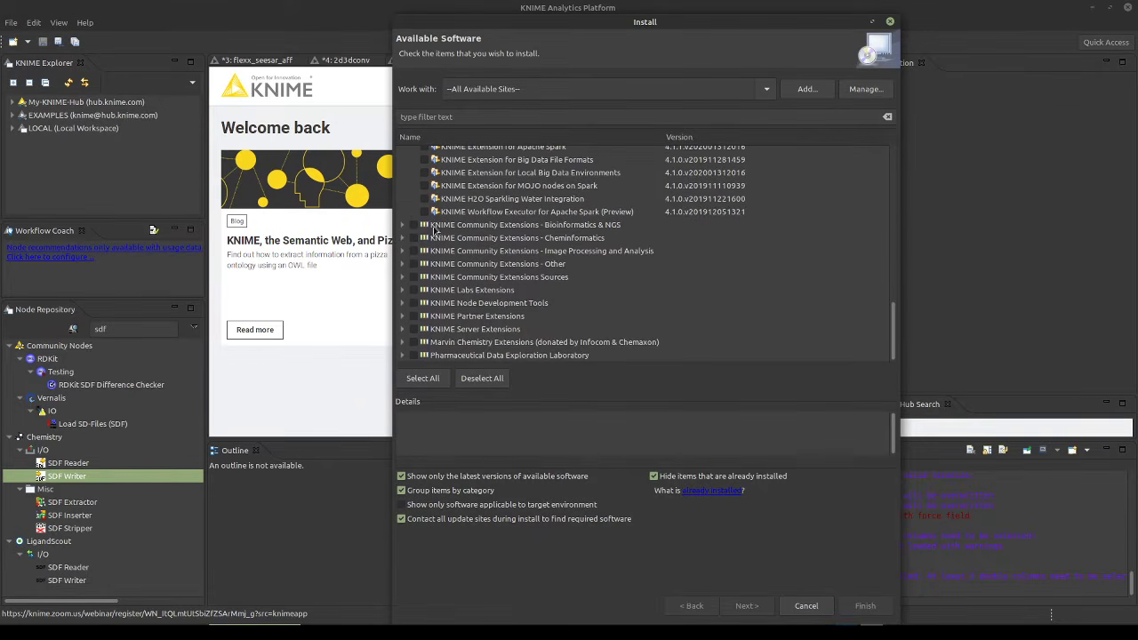
click(401, 227)
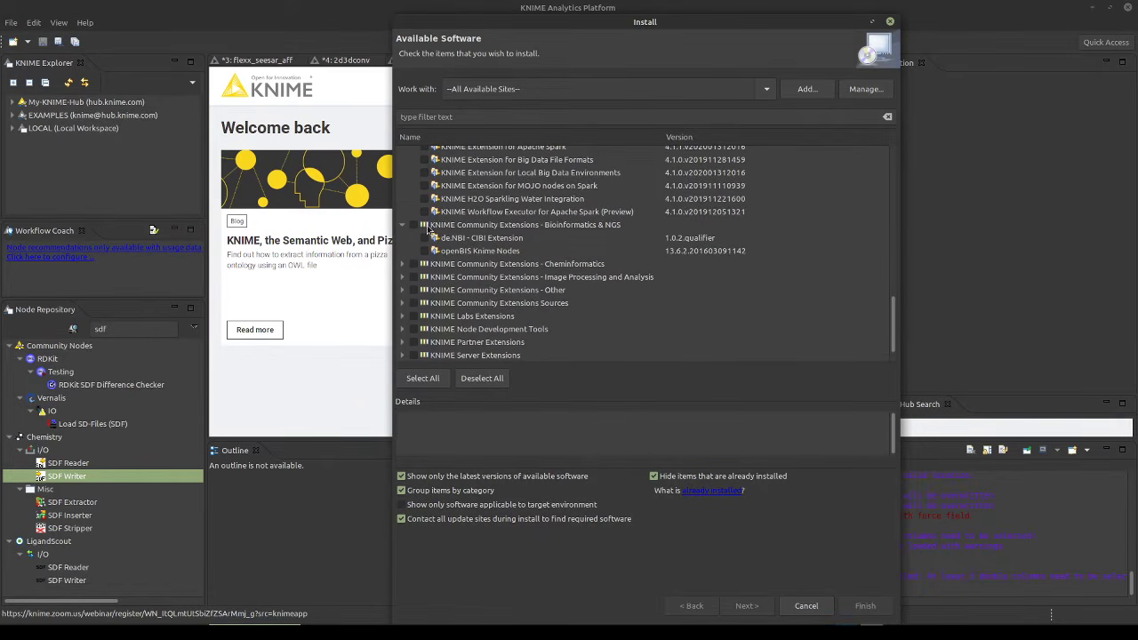
Check the Cheminformatics community category, include already installed items in the list, and expand BioSolveIT Nodes and Tools
scroll(527, 240, down, 1)
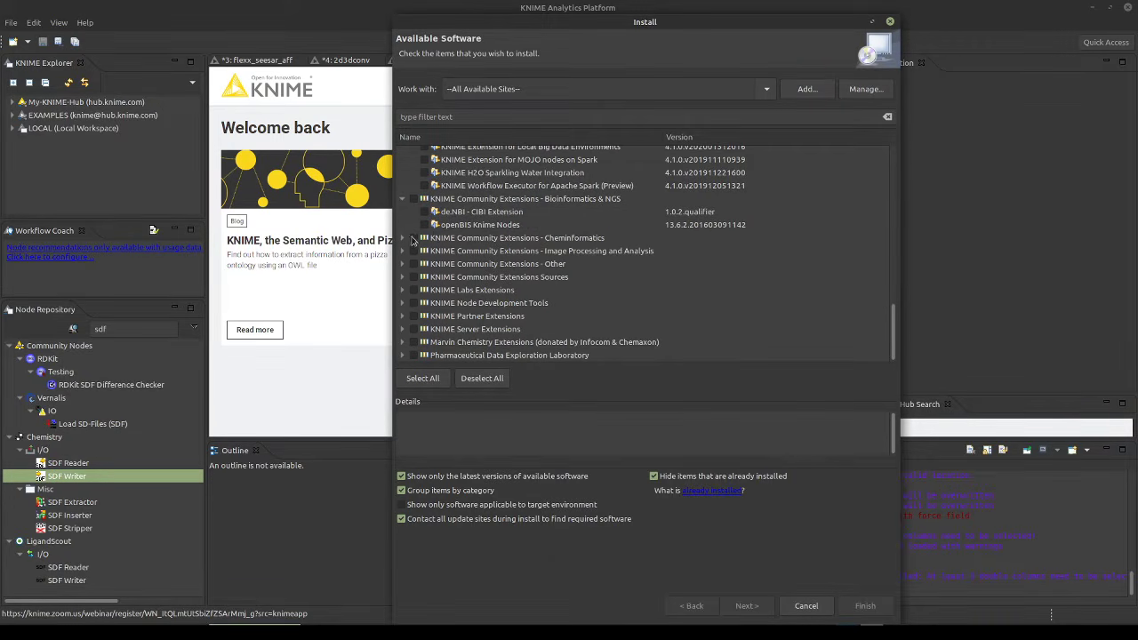
click(403, 239)
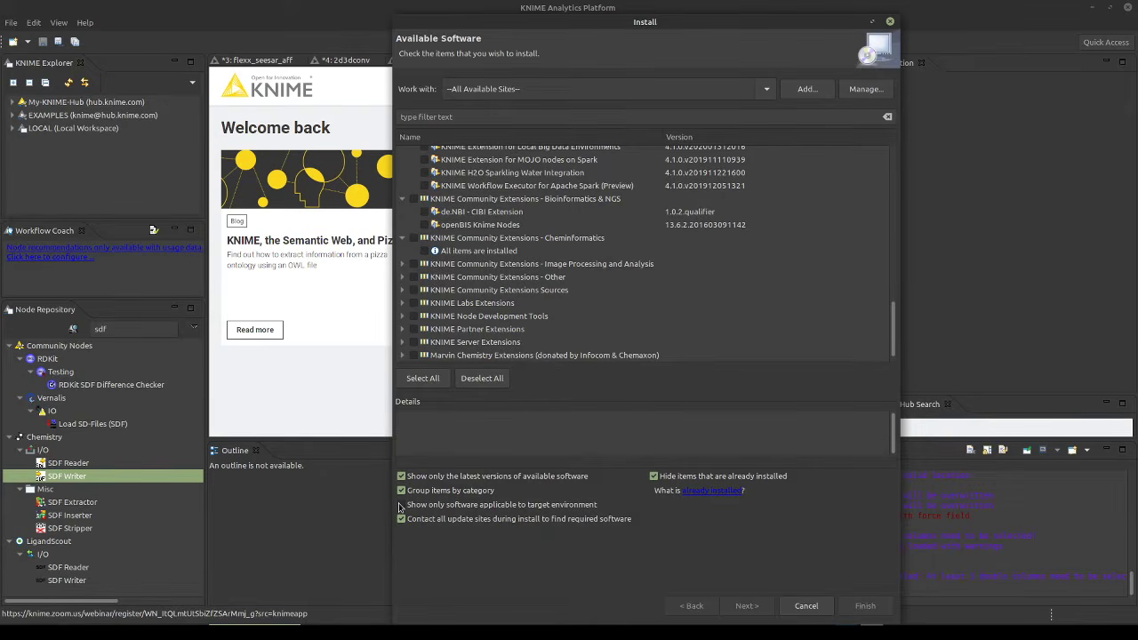
click(655, 476)
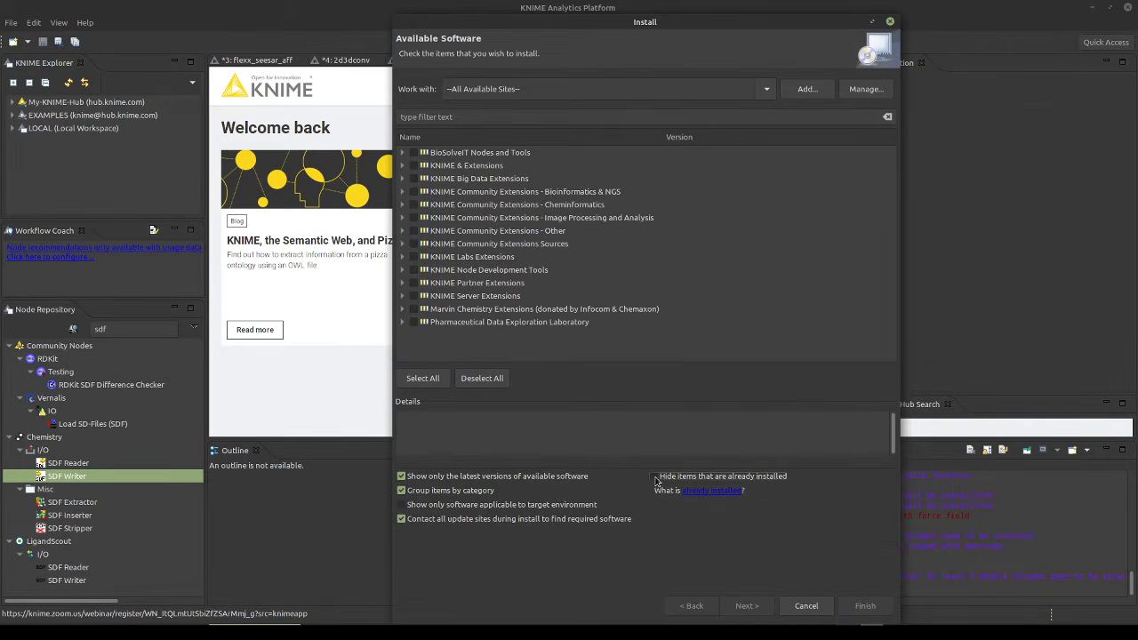
click(402, 153)
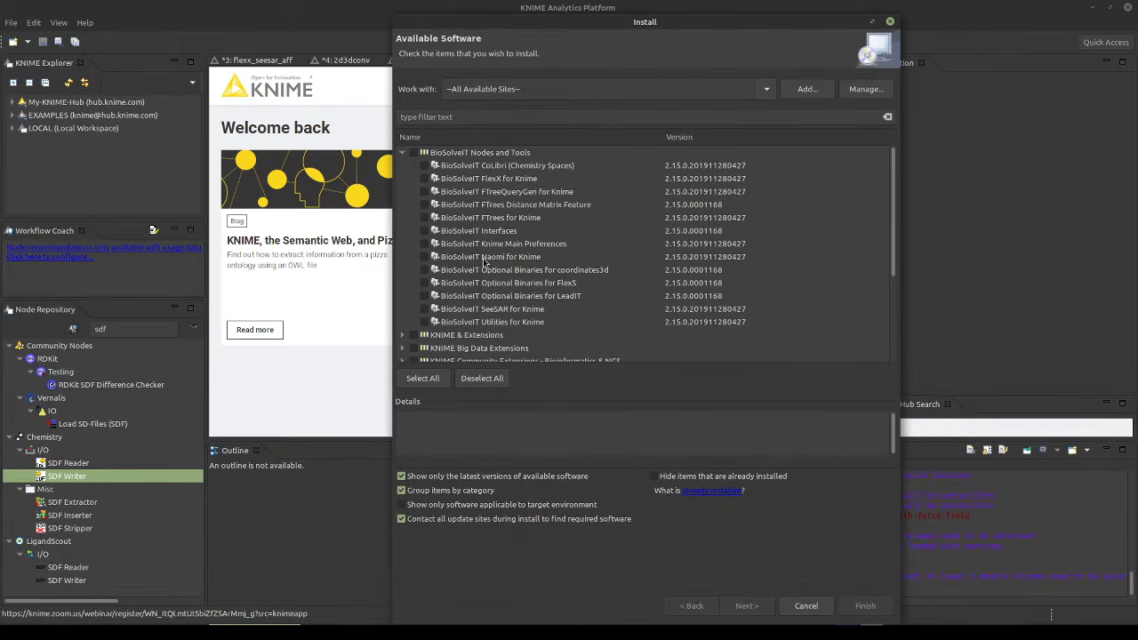
scroll(485, 262, down, 3)
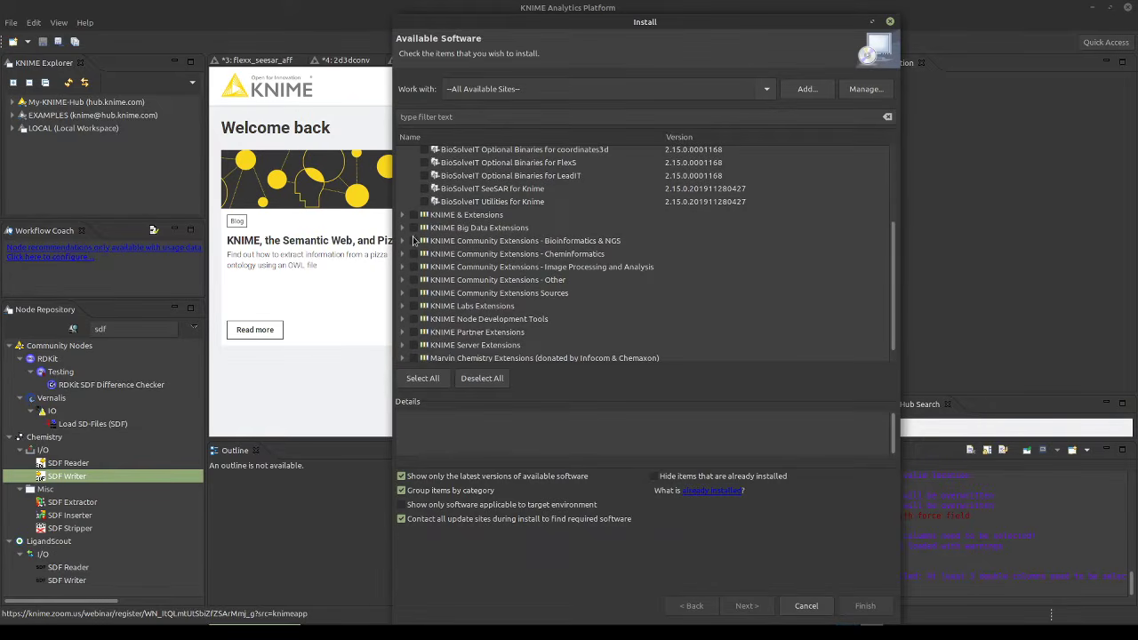
Expand the KNIME Community Extensions - Cheminformatics category and review its extensions, from the 3D-e-Chem nodes to the Vernalis nodes
click(401, 254)
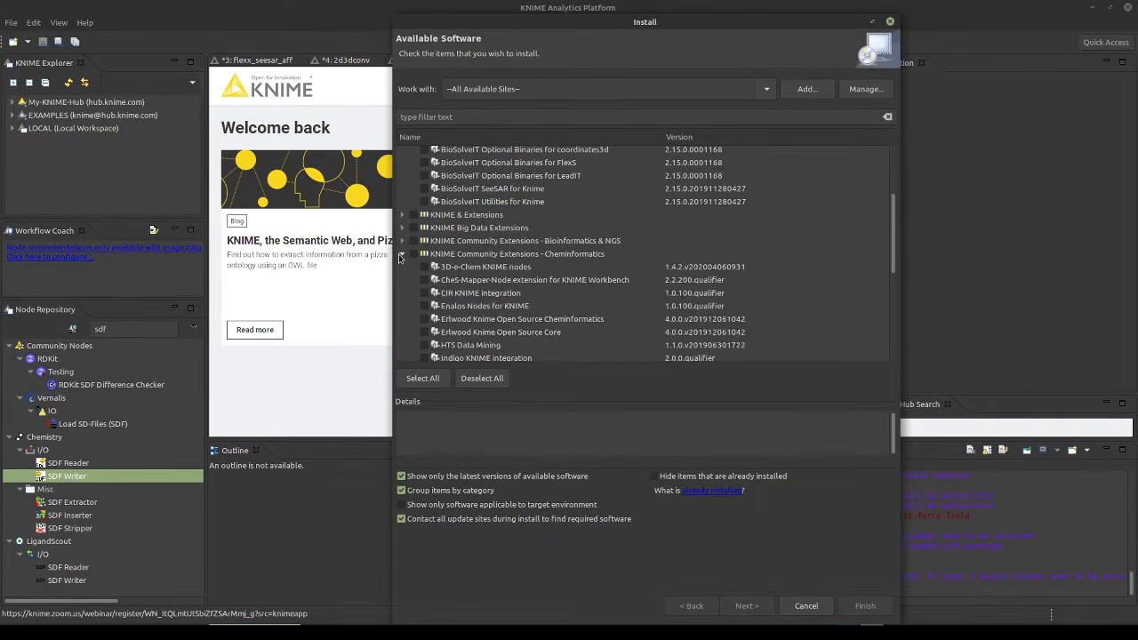
scroll(584, 286, down, 2)
scroll(584, 286, down, 1)
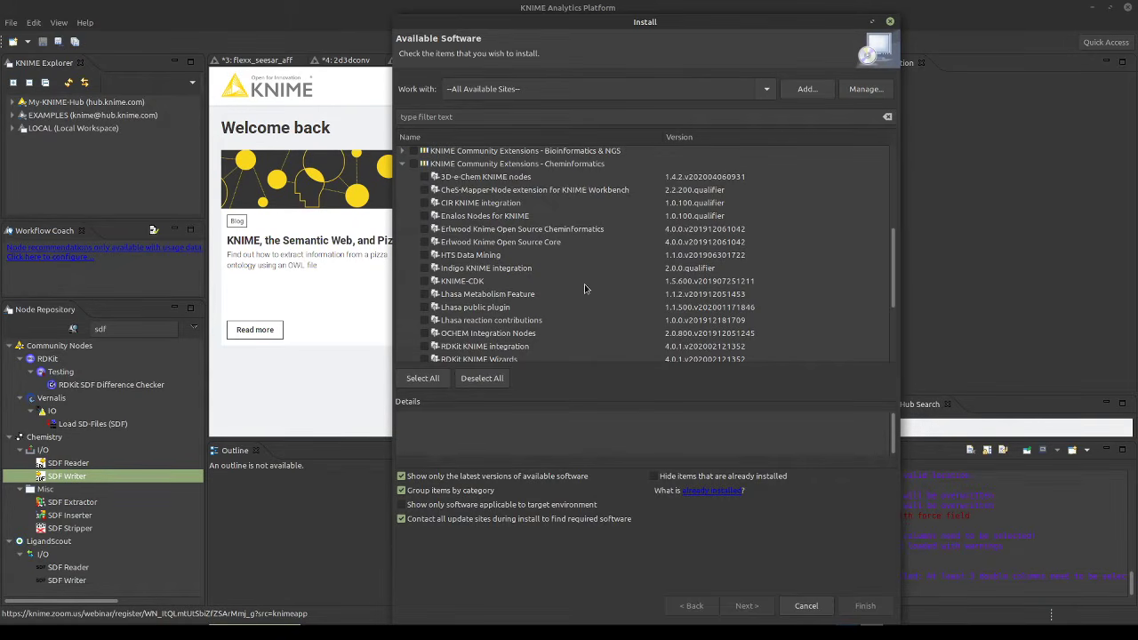
scroll(584, 286, down, 1)
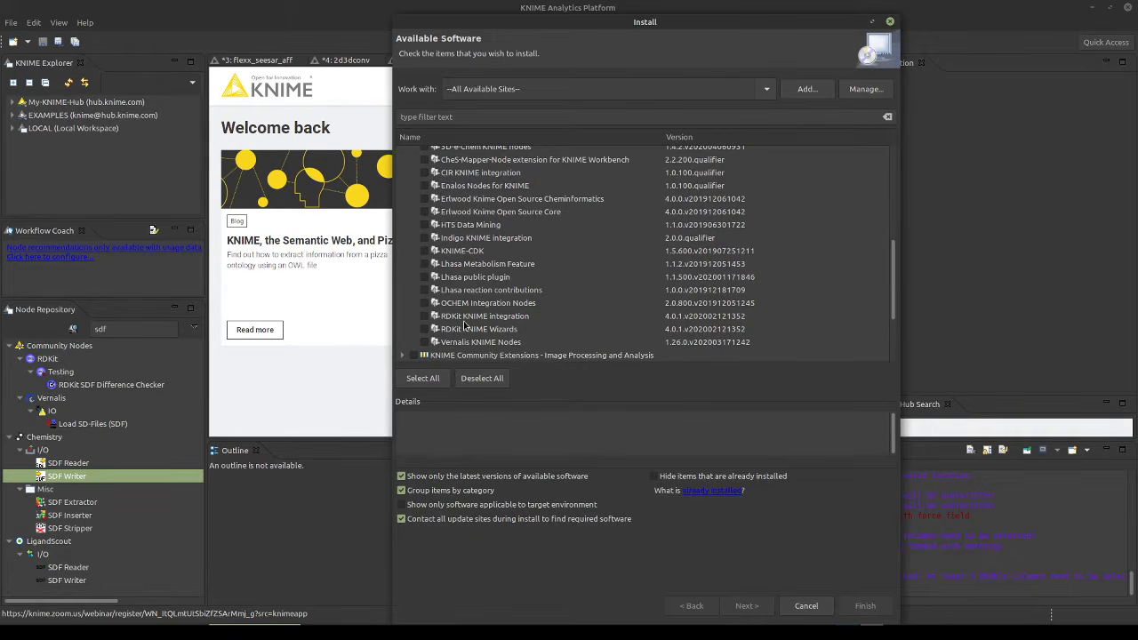
scroll(485, 323, down, 1)
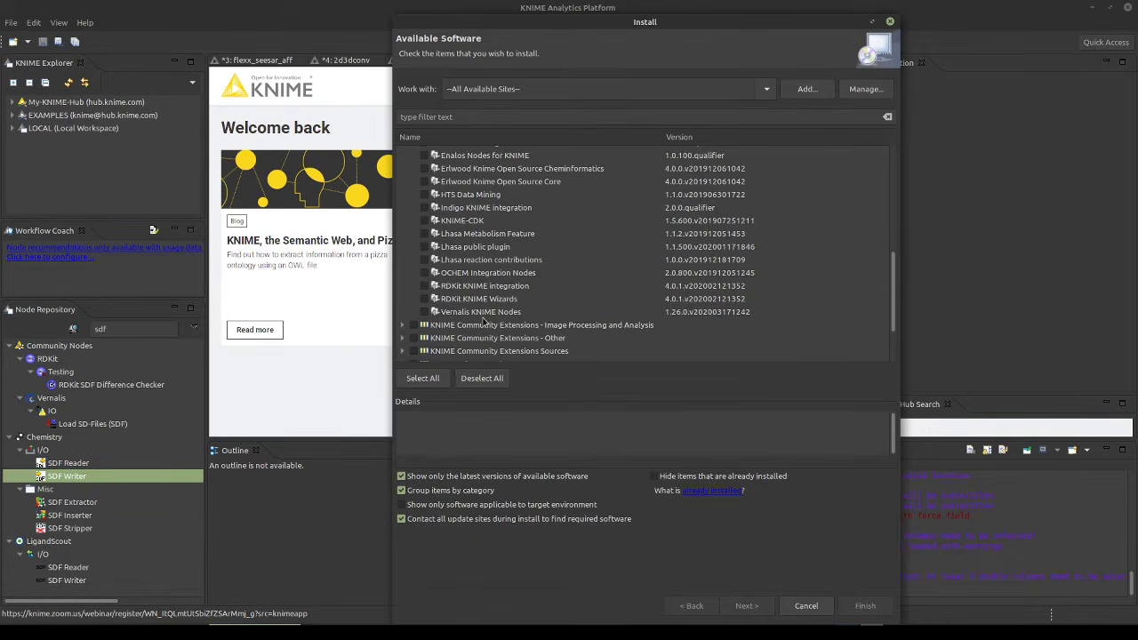
scroll(484, 322, up, 3)
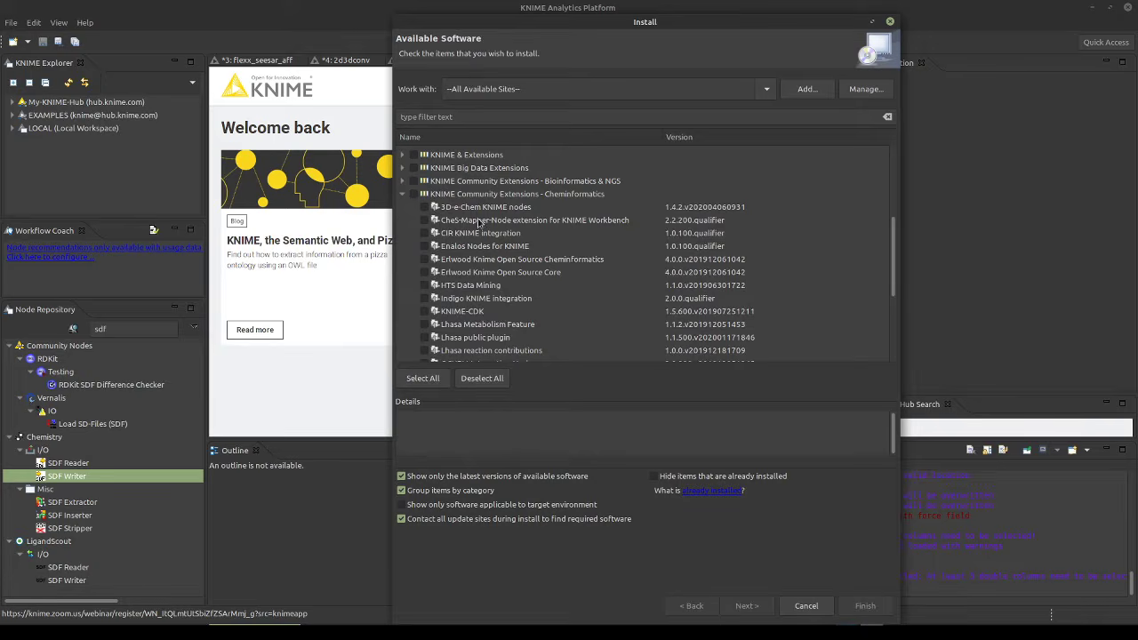
scroll(486, 342, down, 2)
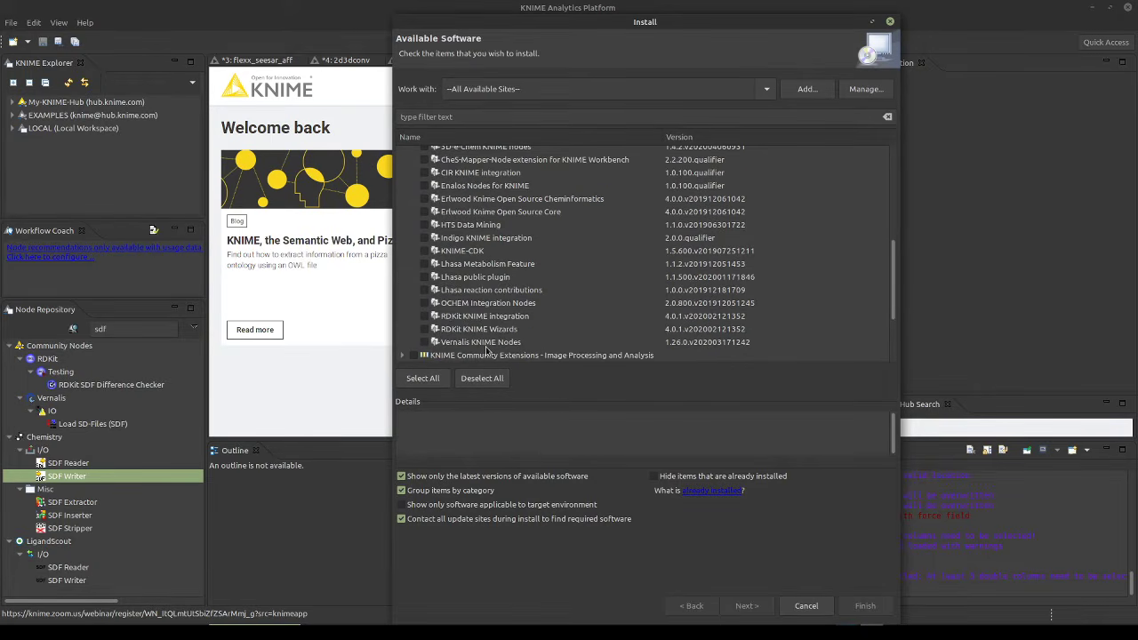
scroll(486, 350, down, 3)
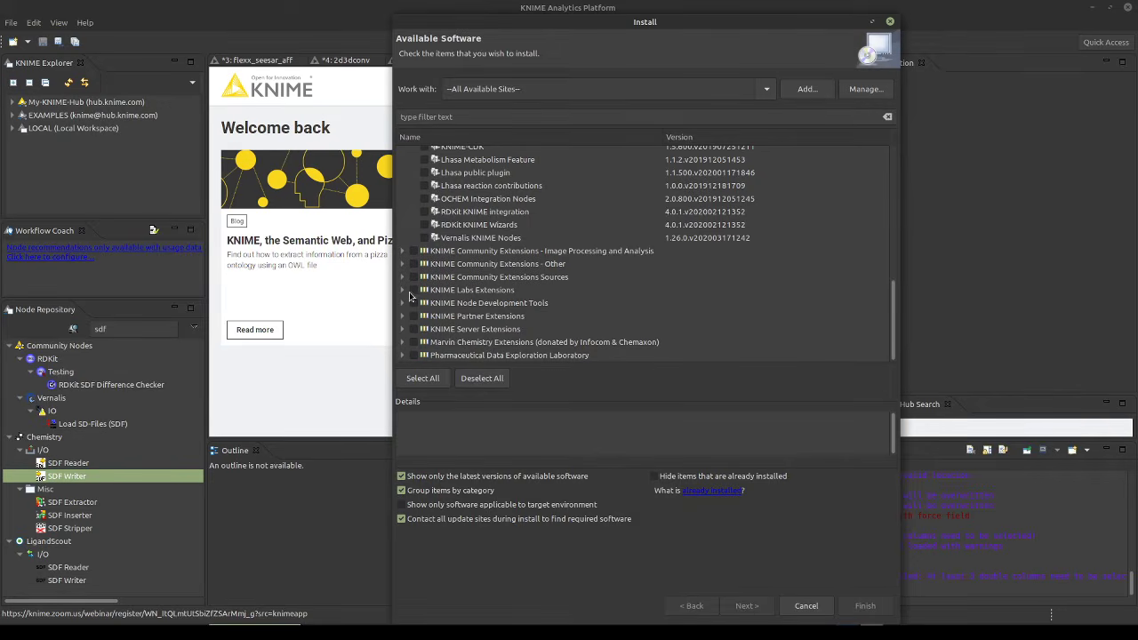
Expand the KNIME Labs Extensions category and browse its items through to the XGBoost integration
click(401, 290)
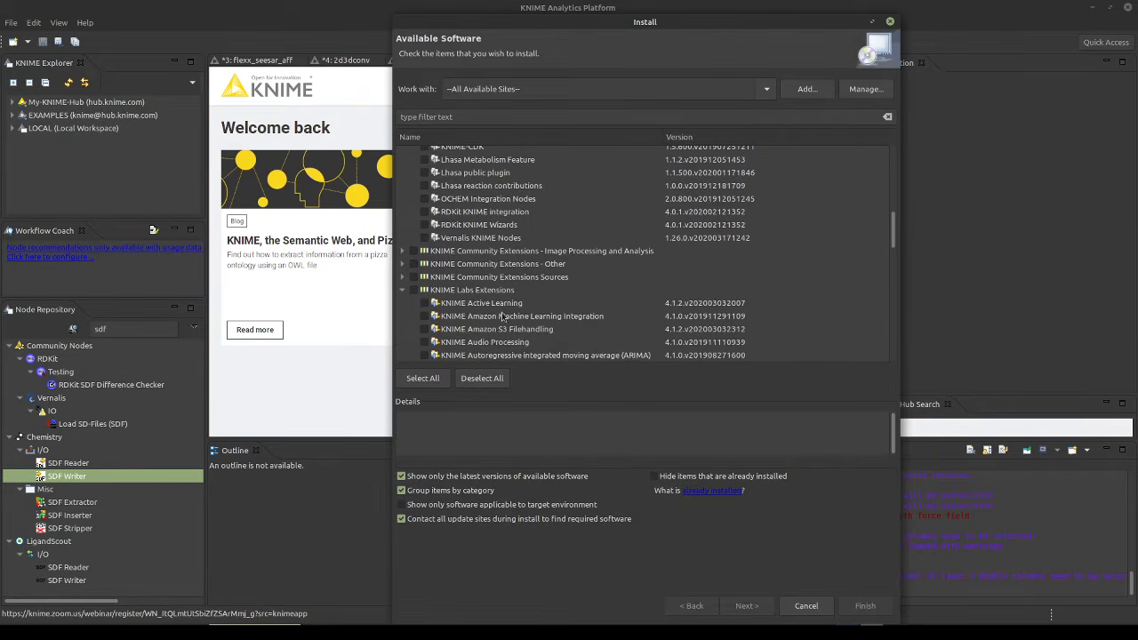
scroll(489, 312, down, 2)
scroll(512, 316, down, 2)
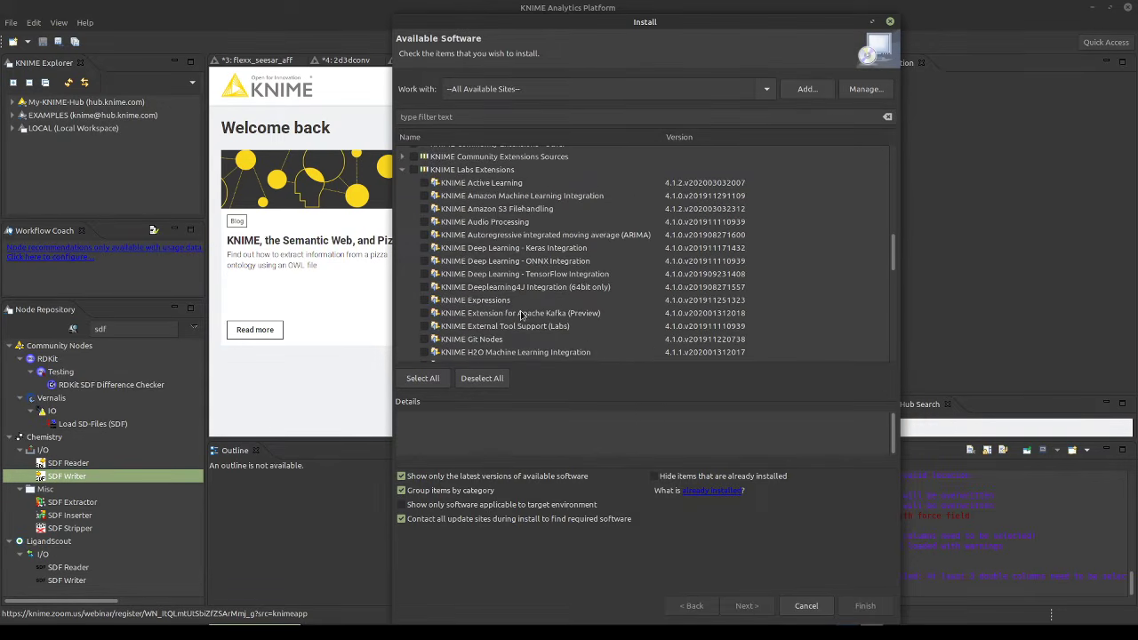
scroll(521, 314, down, 2)
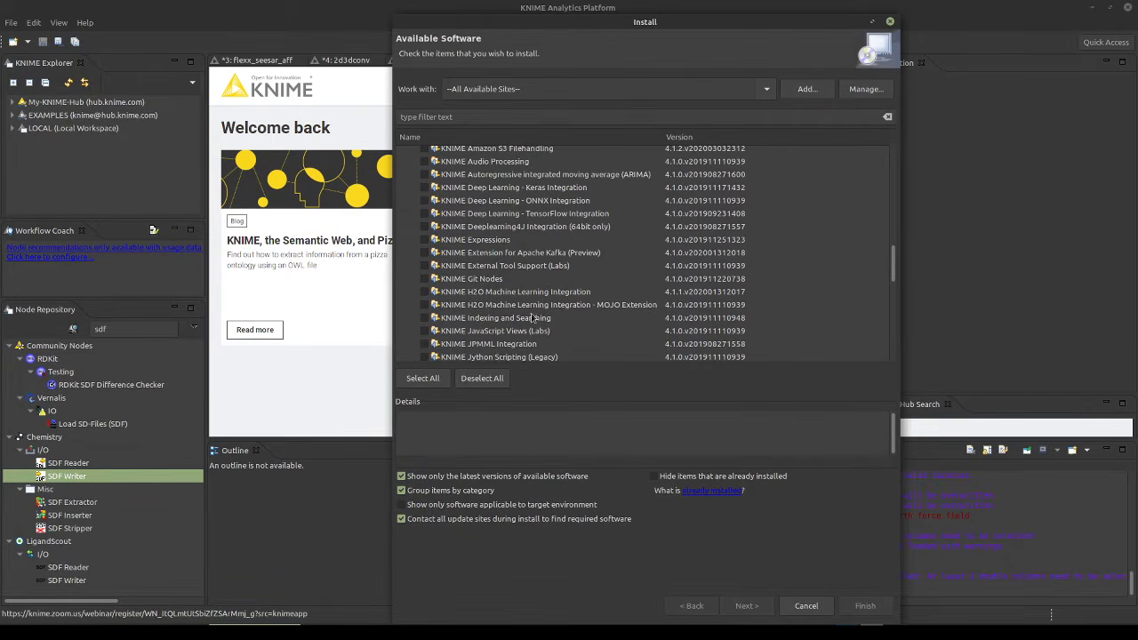
scroll(539, 325, down, 2)
scroll(539, 326, down, 4)
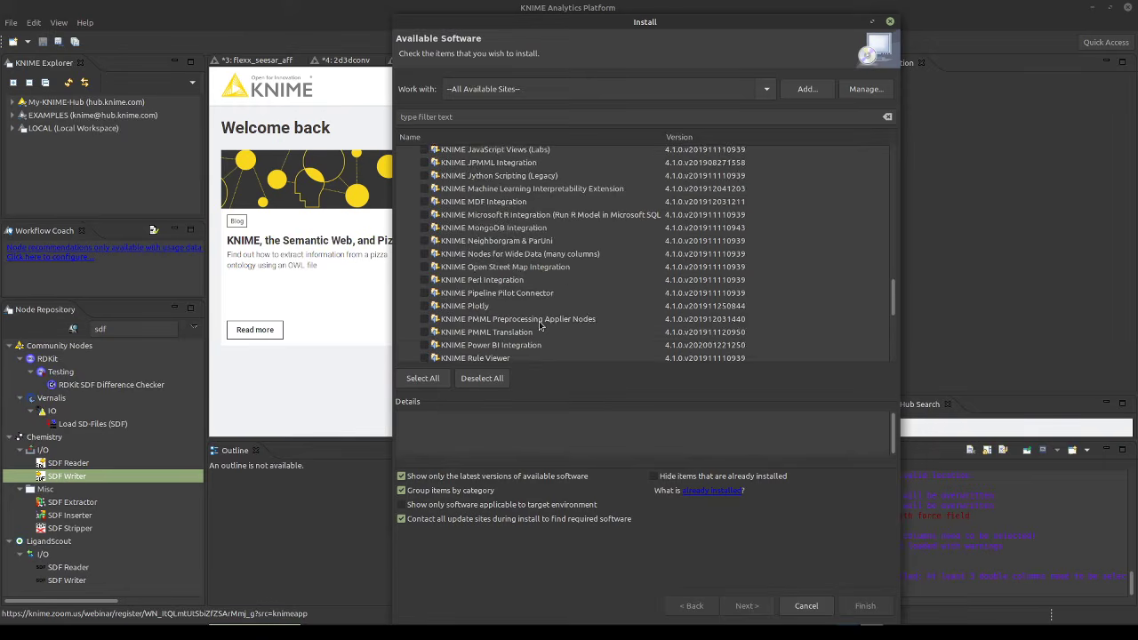
scroll(538, 325, down, 5)
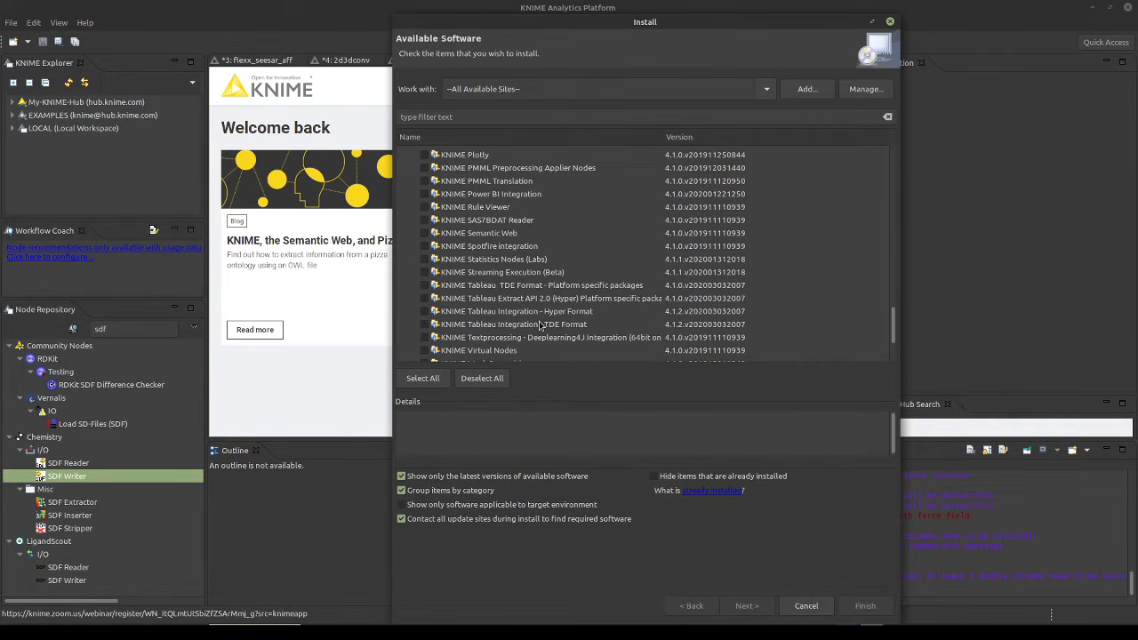
scroll(538, 326, down, 3)
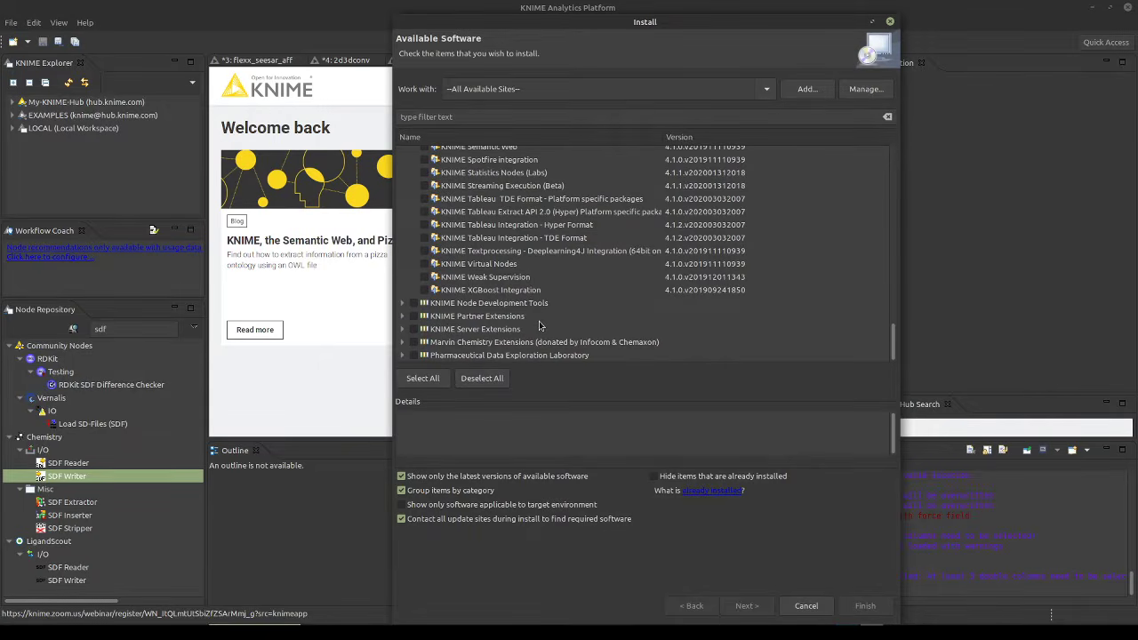
Review the KNIME Partner Extensions, viewing the details of the JChem, LigandScout, MOE, Pharmacelera and Schrödinger items, and collapse the category
click(401, 316)
scroll(586, 316, down, 4)
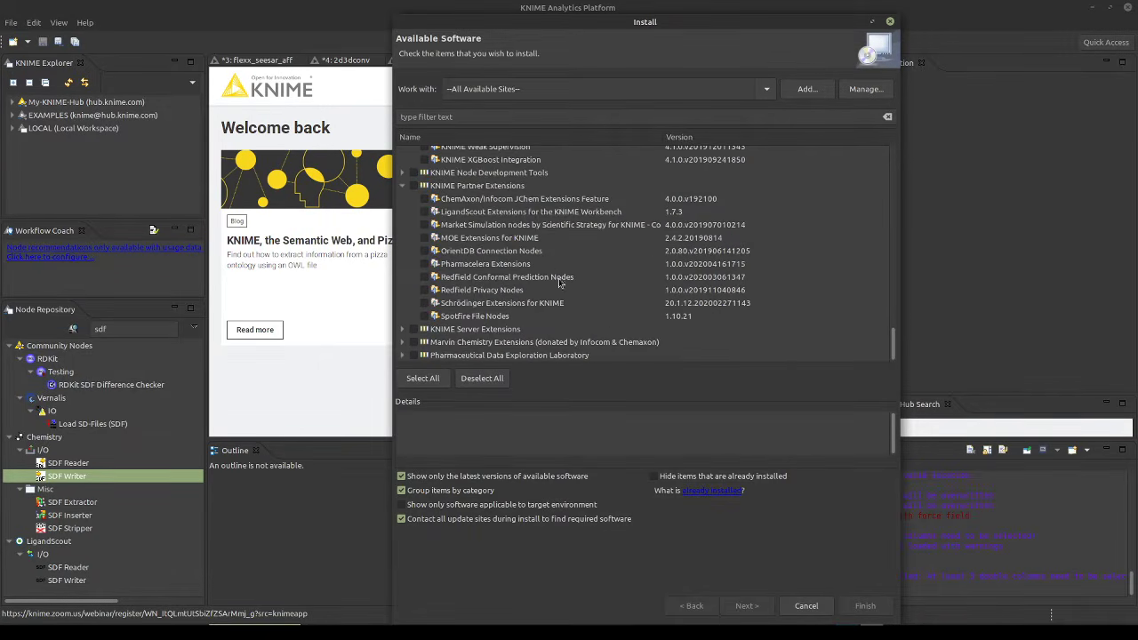
click(488, 203)
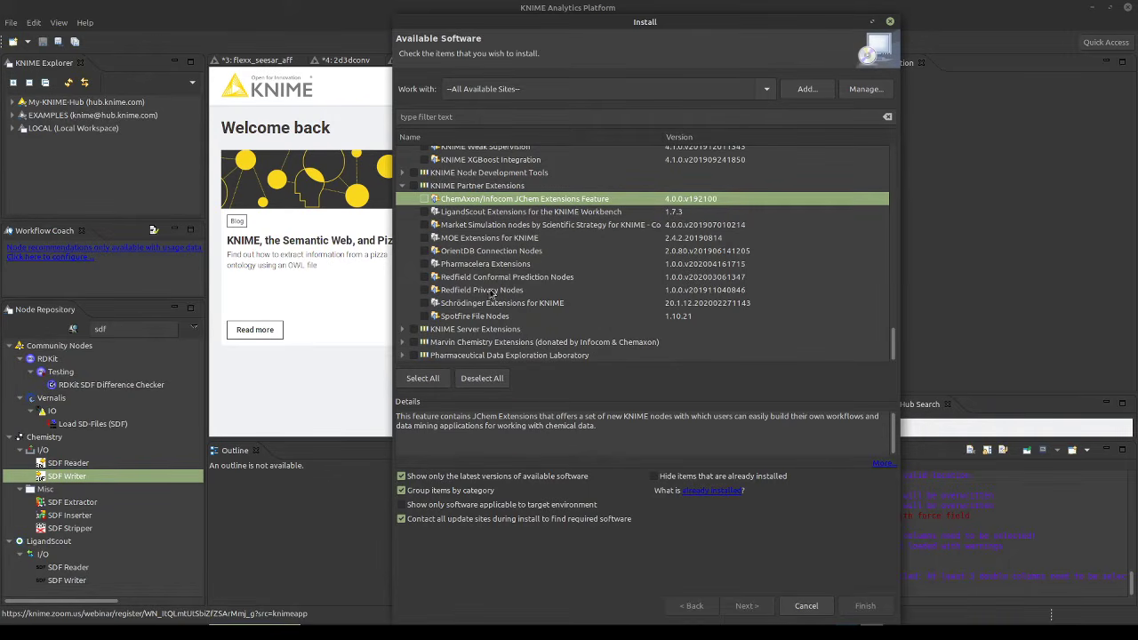
click(482, 215)
click(481, 237)
click(488, 264)
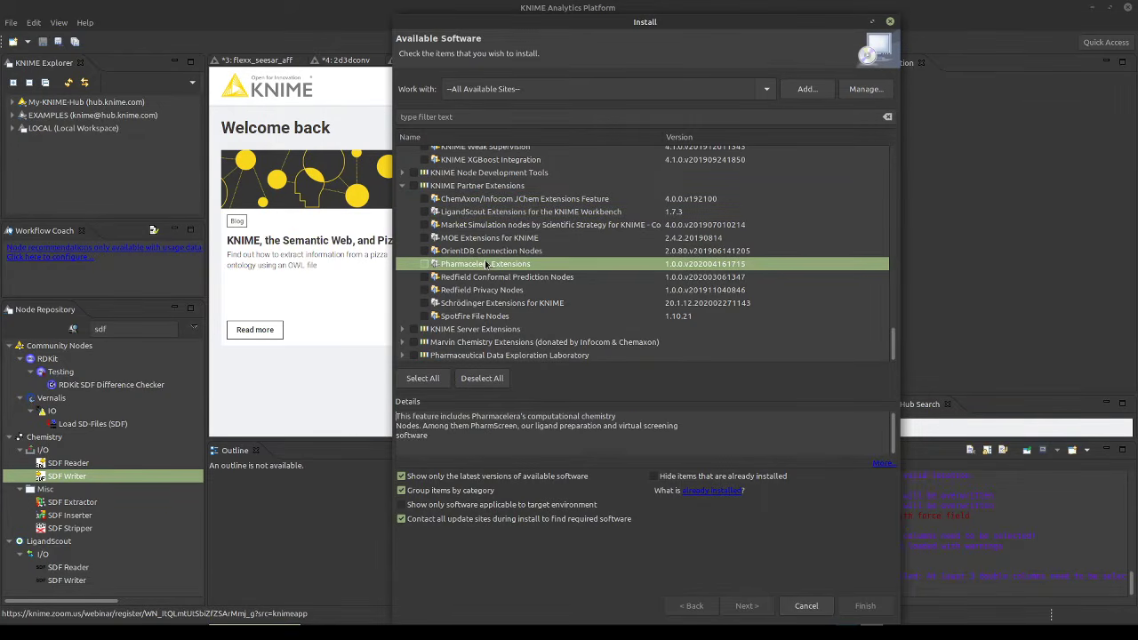
click(488, 304)
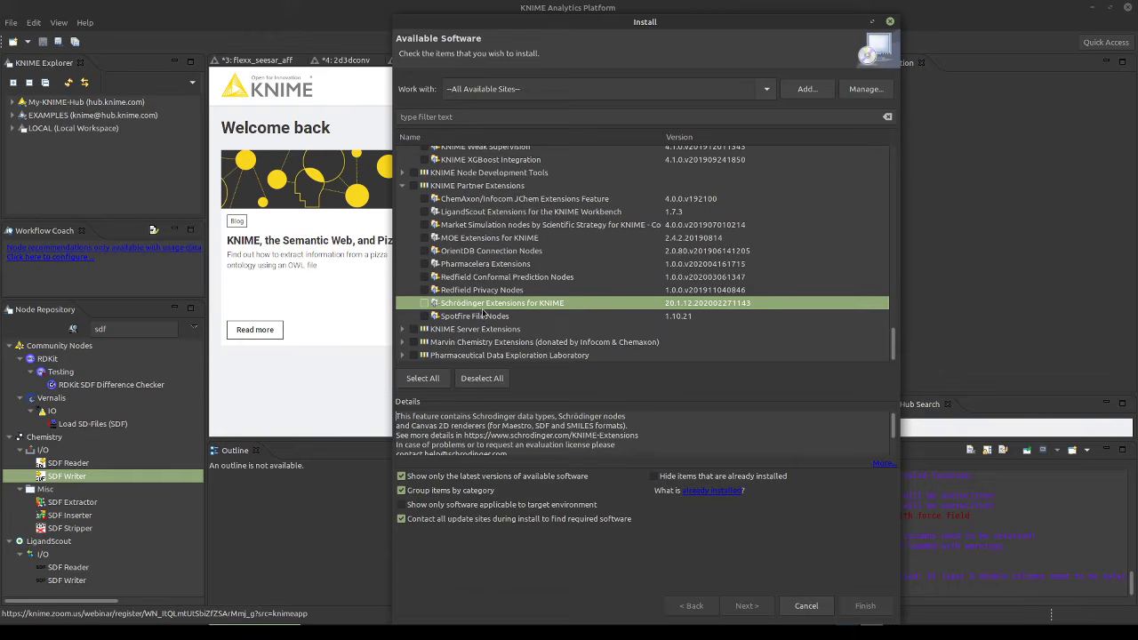
click(401, 187)
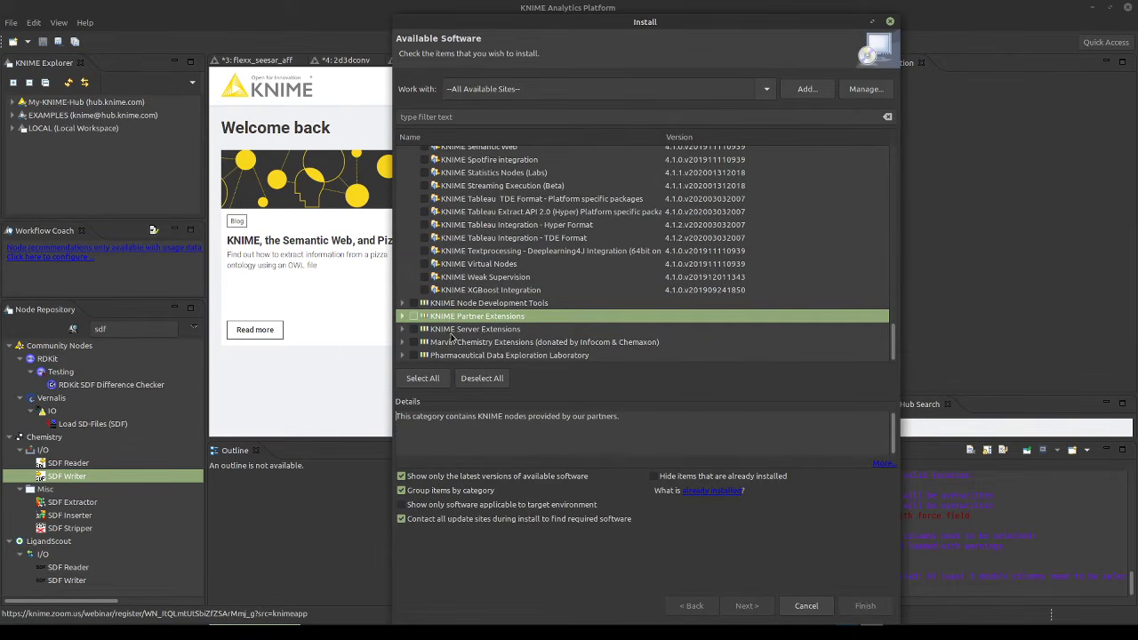
click(402, 319)
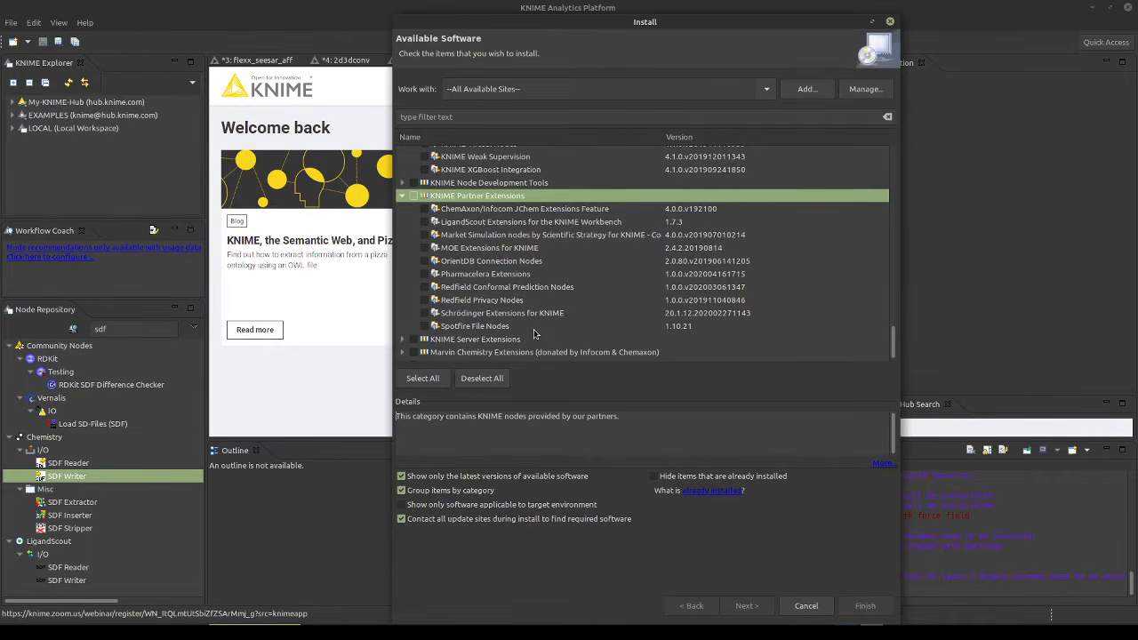
click(403, 197)
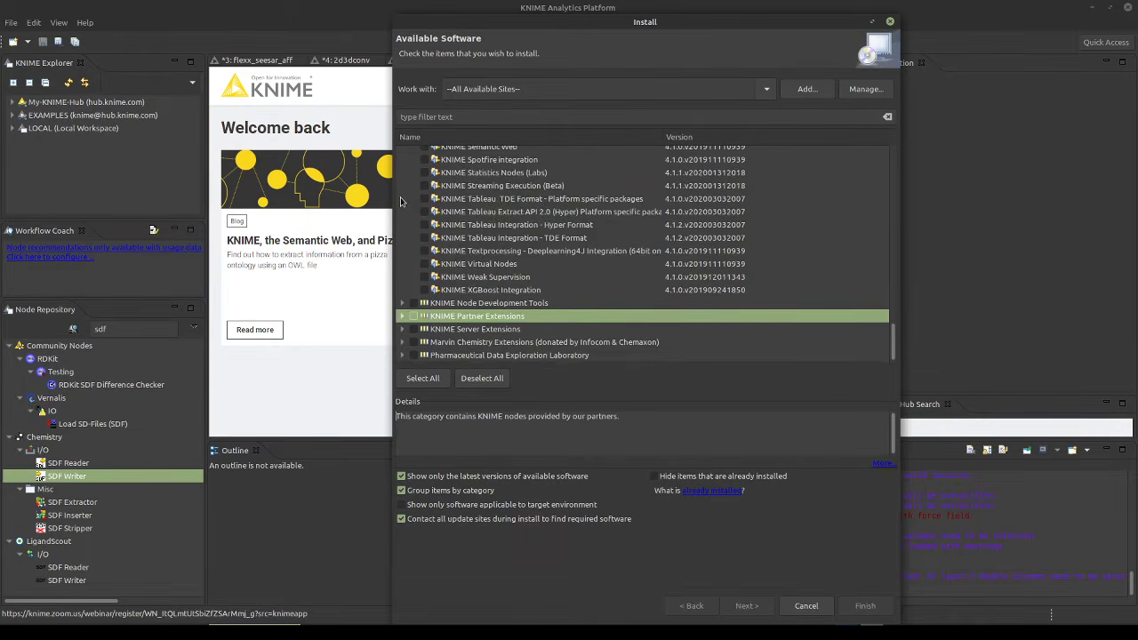
Expand the Marvin Chemistry Extensions and Pharmaceutical Data Exploration Laboratory categories to show their items
click(402, 342)
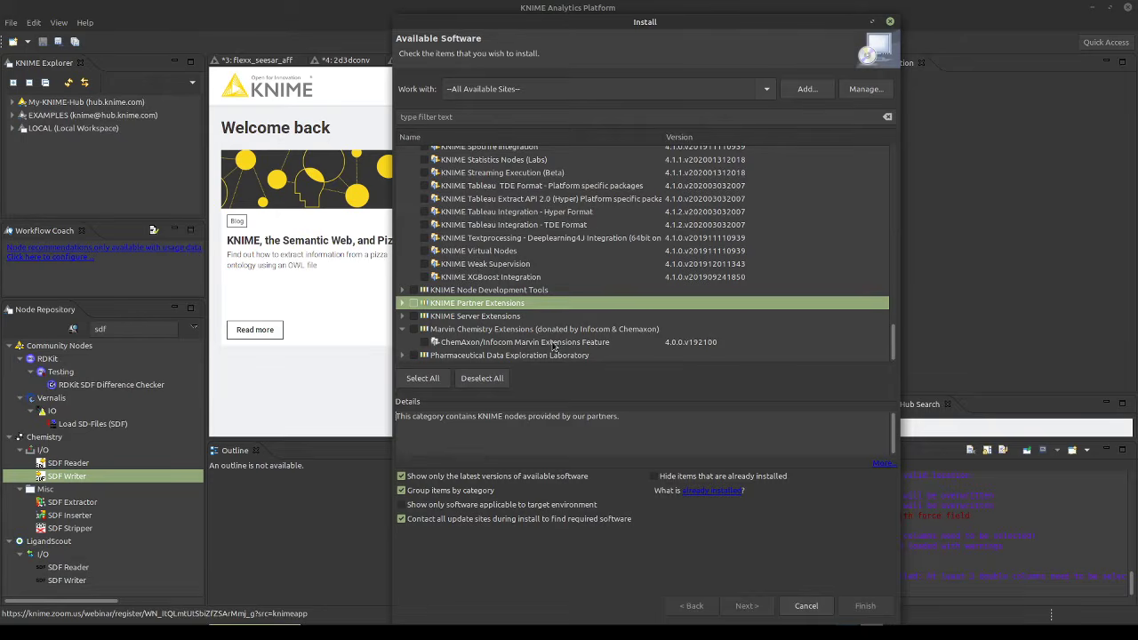
click(402, 356)
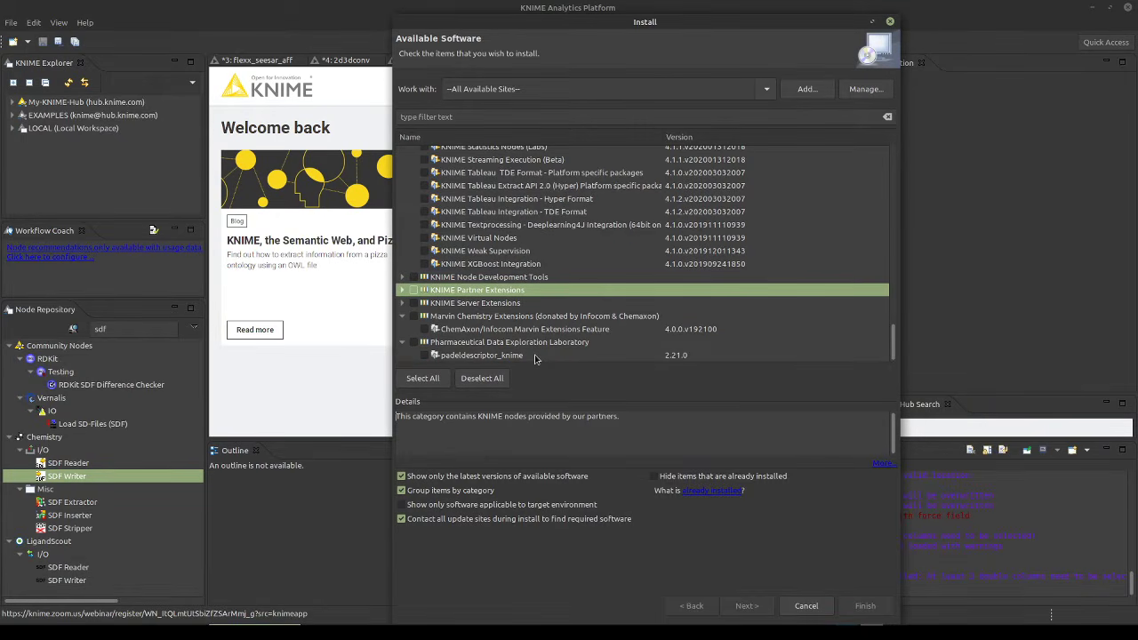
Try to install padeldescriptor_knime from the Pharmaceutical Data Exploration Laboratory category, and cancel the installer at the install details
click(424, 356)
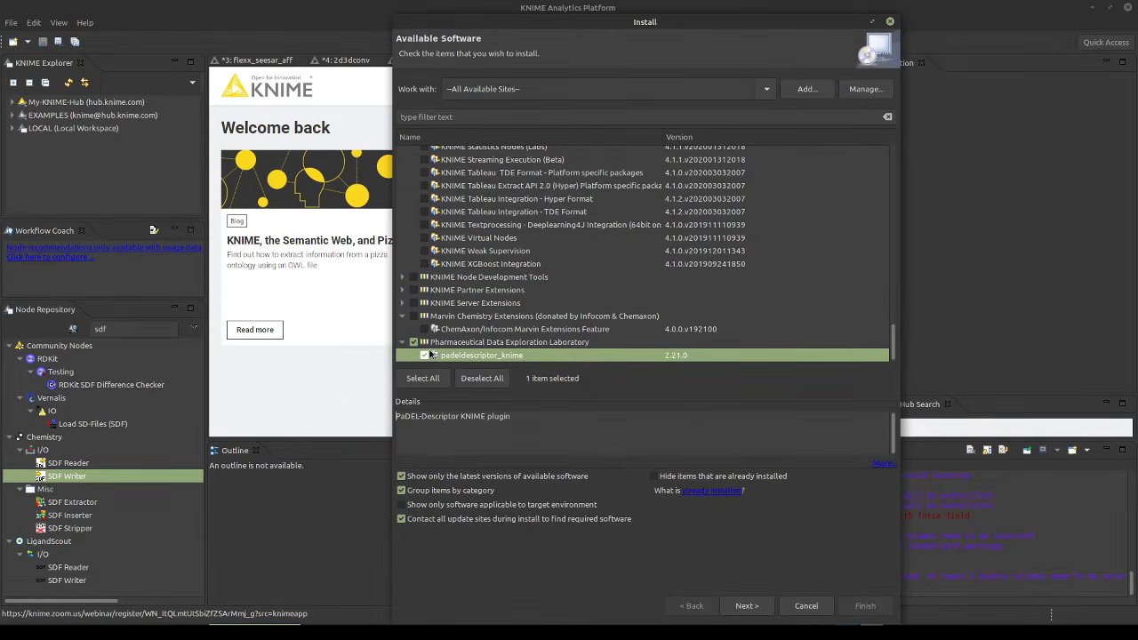
click(747, 606)
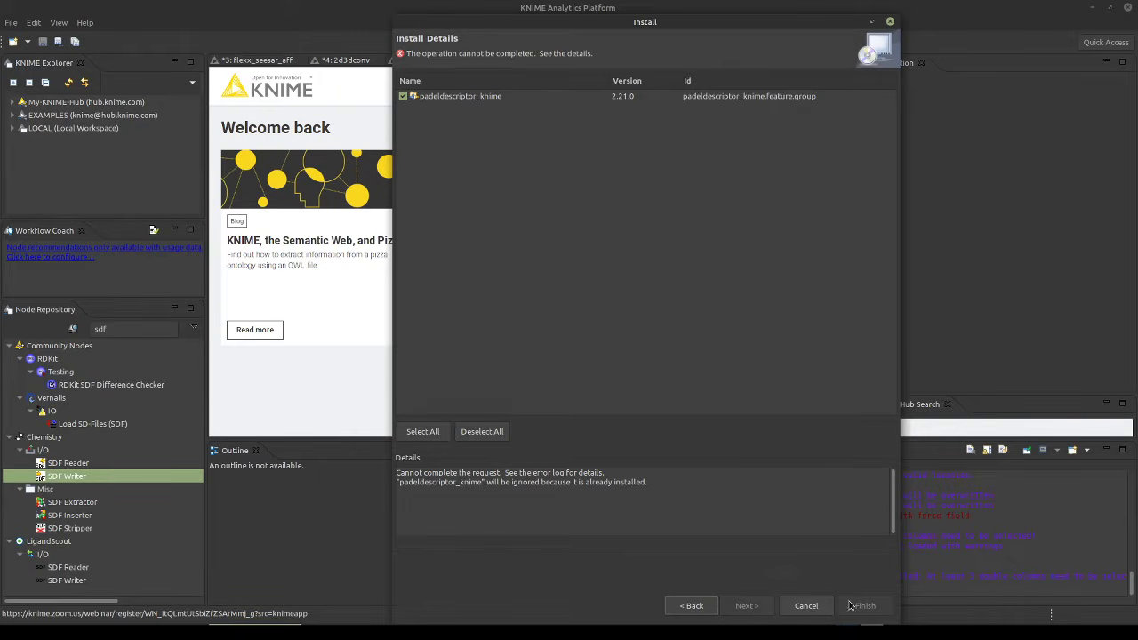
click(805, 605)
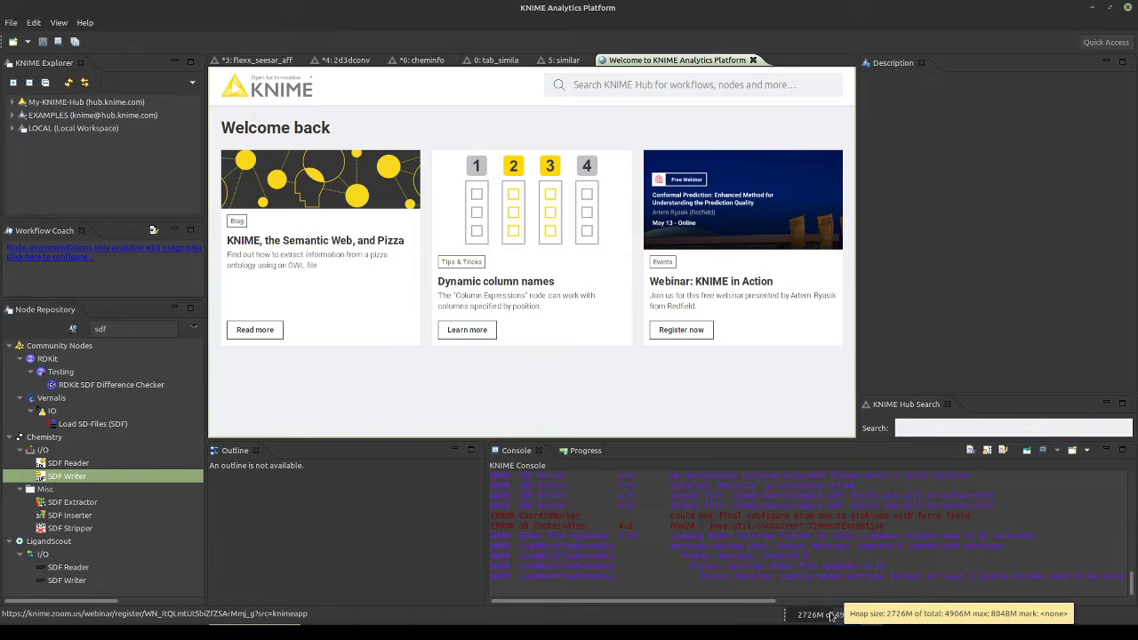
Widen the KNIME Explorer pane to more than twice its width and expand the My-KNIME-Hub and EXAMPLES entries
click(805, 554)
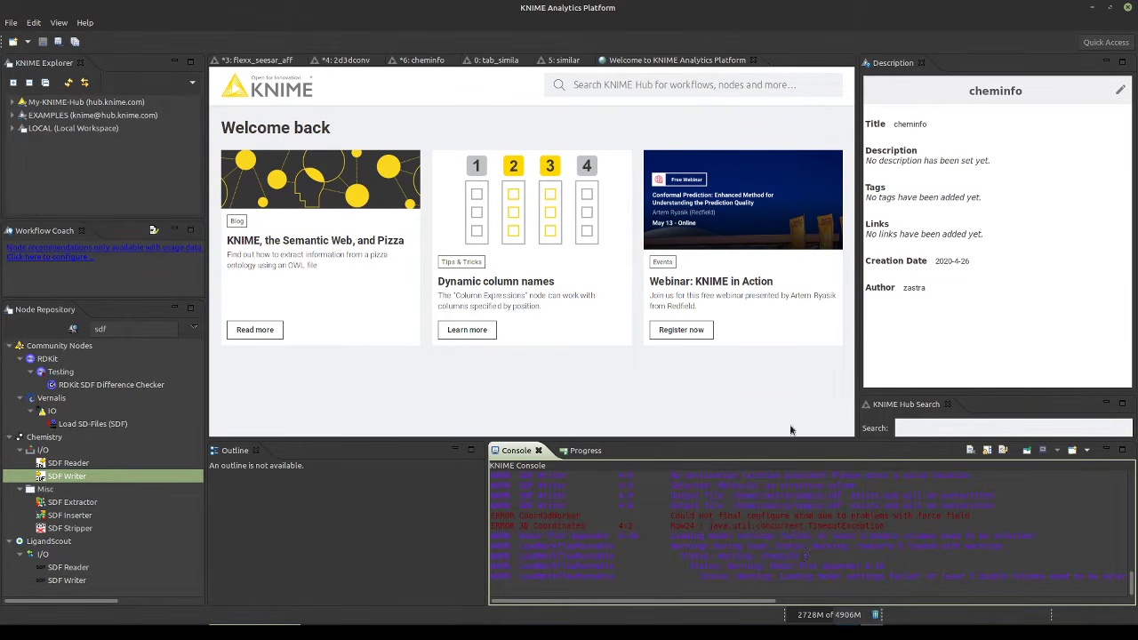
click(703, 59)
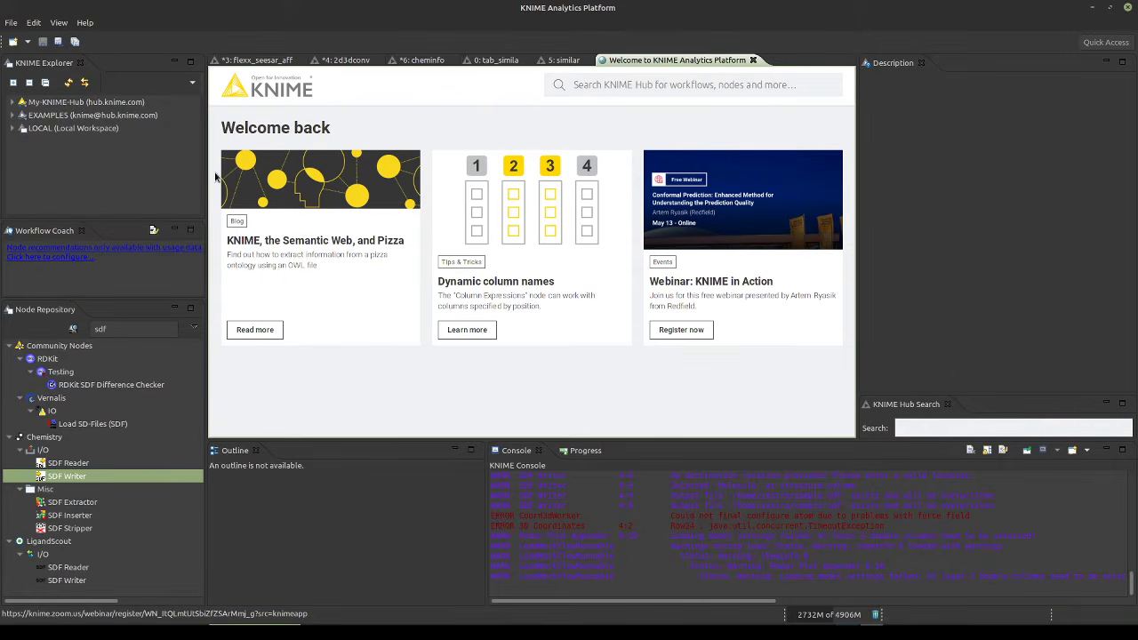
drag(207, 172, 466, 168)
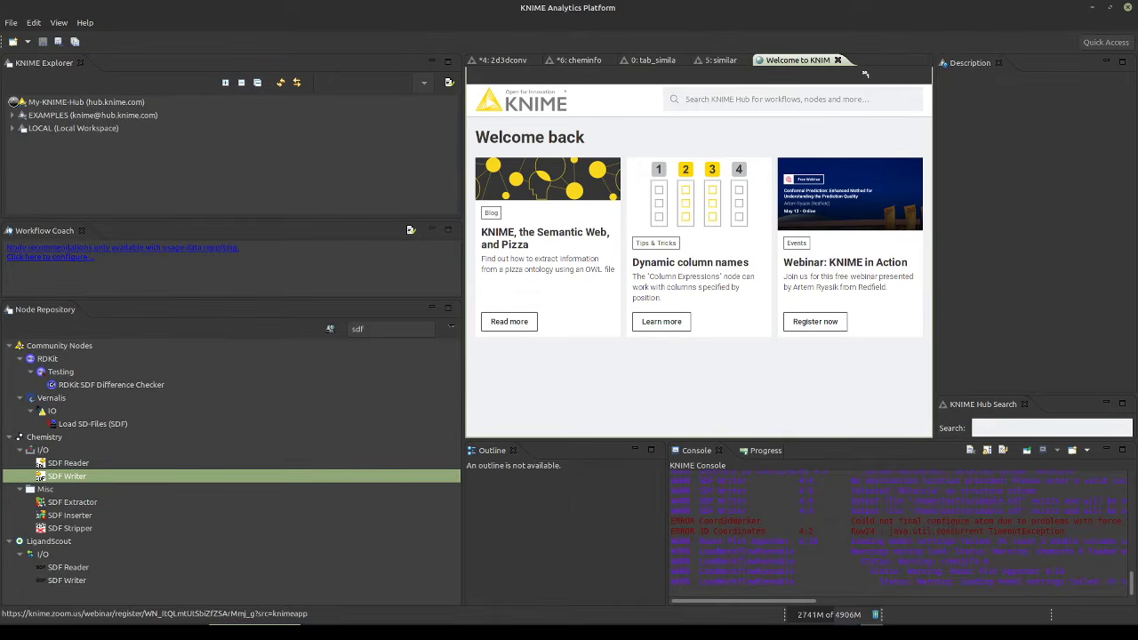
click(13, 102)
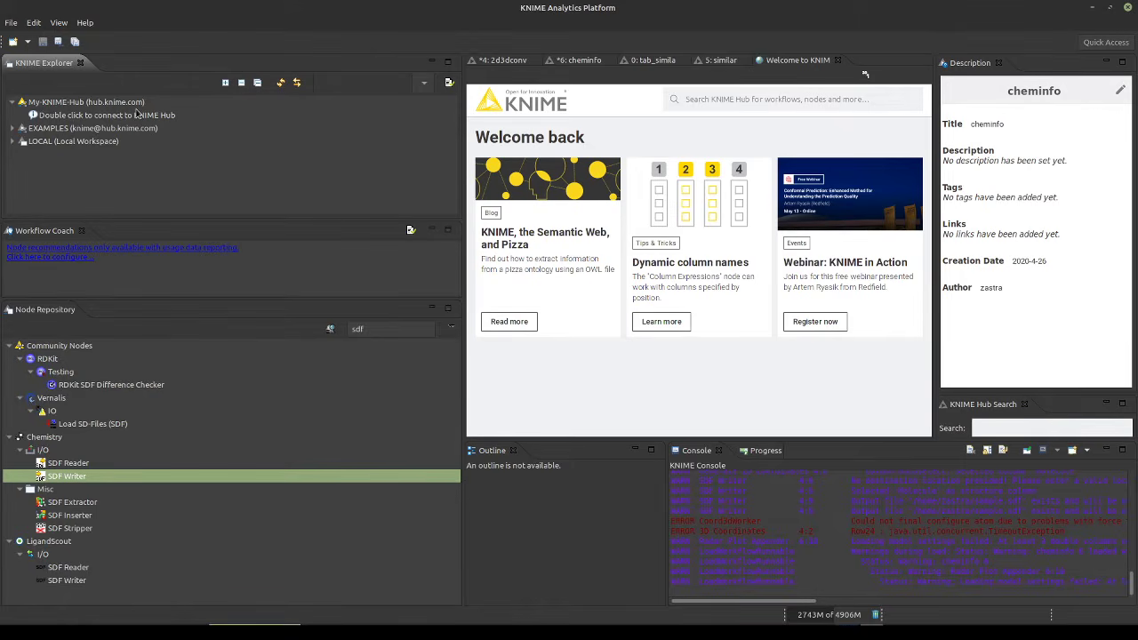
click(11, 131)
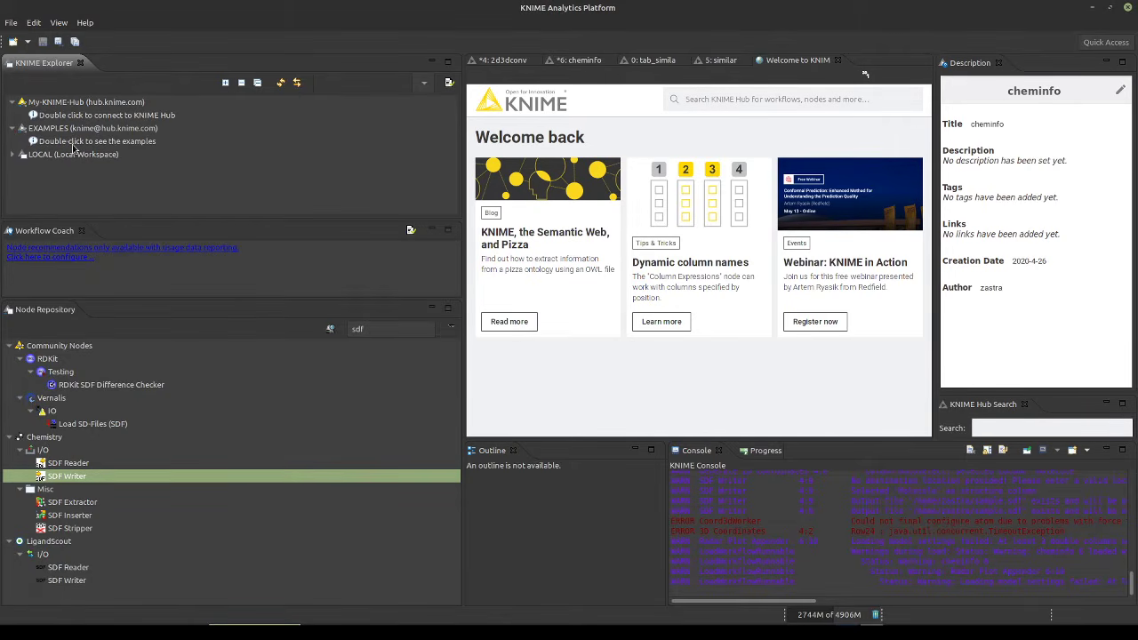
Load the example workflows under EXAMPLES and expand the 99_Community folder and its 03_RDKit subfolder
click(74, 147)
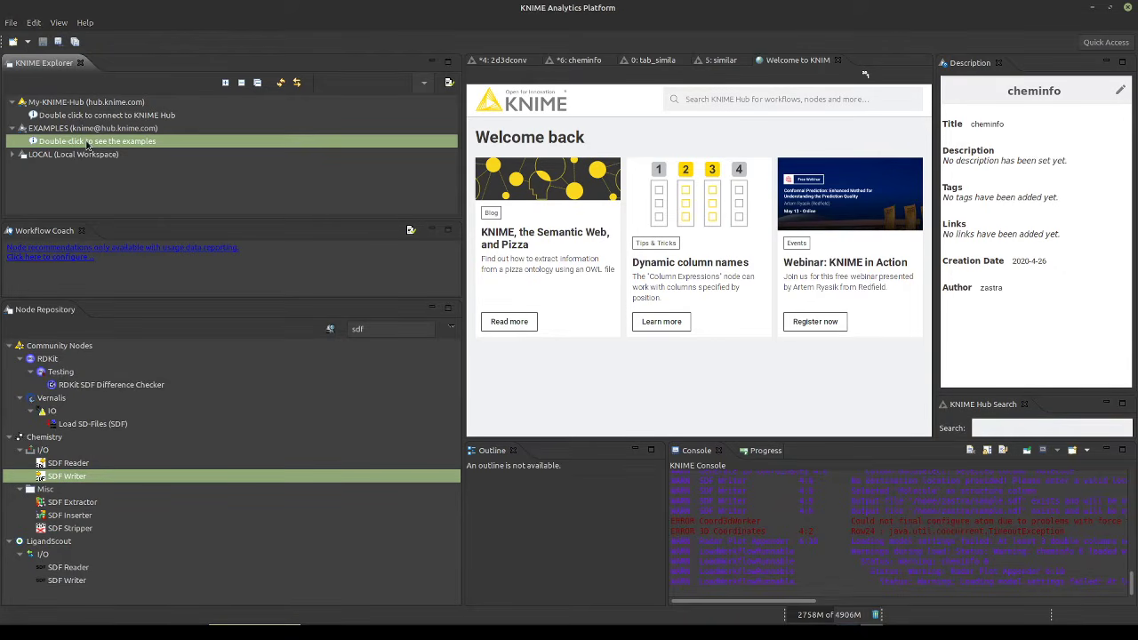
double_click(86, 145)
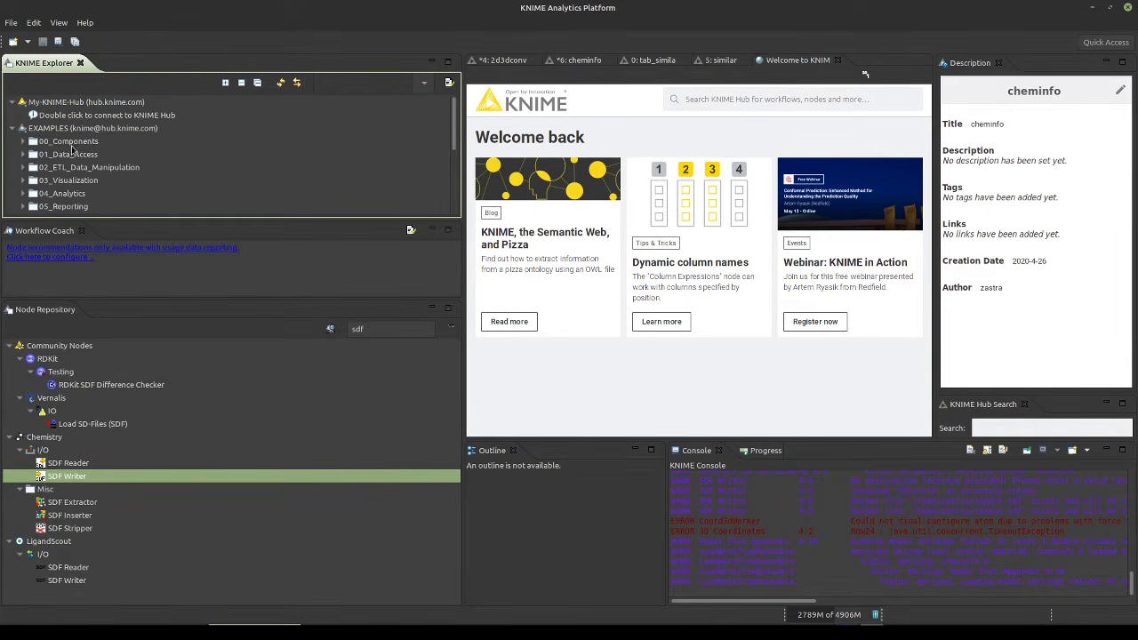
scroll(151, 166, down, 2)
scroll(126, 170, down, 1)
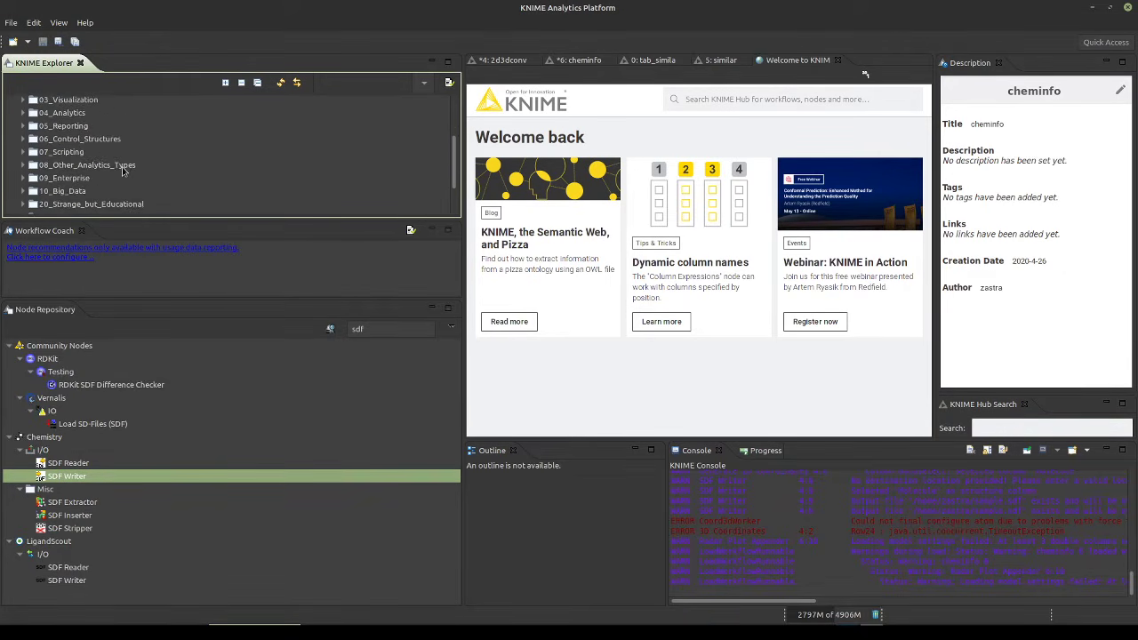
scroll(122, 170, down, 2)
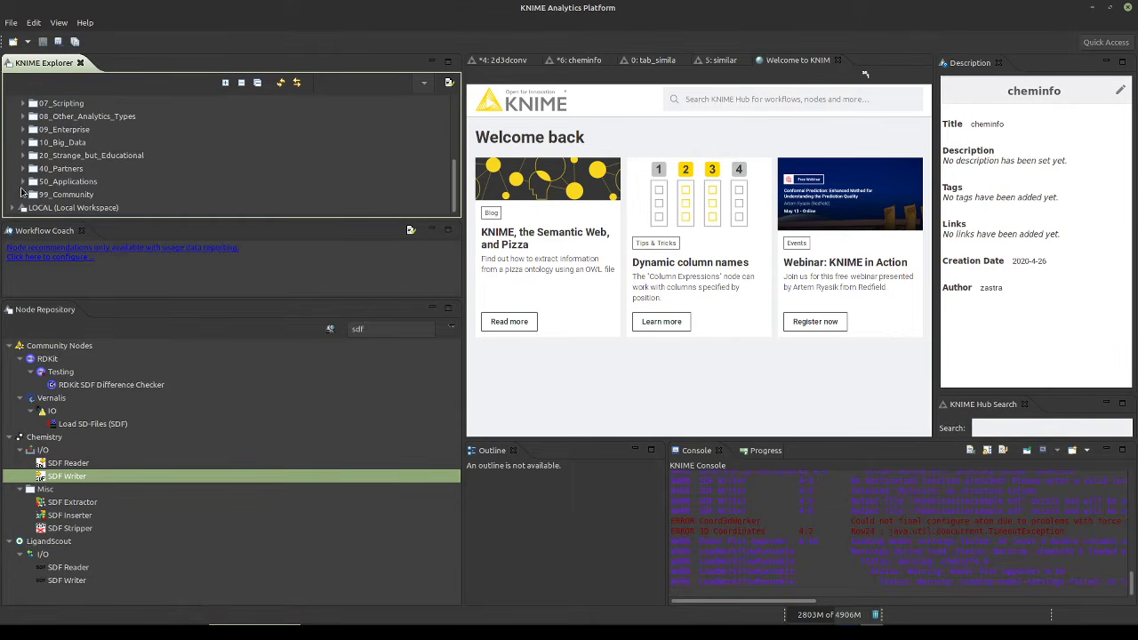
click(24, 196)
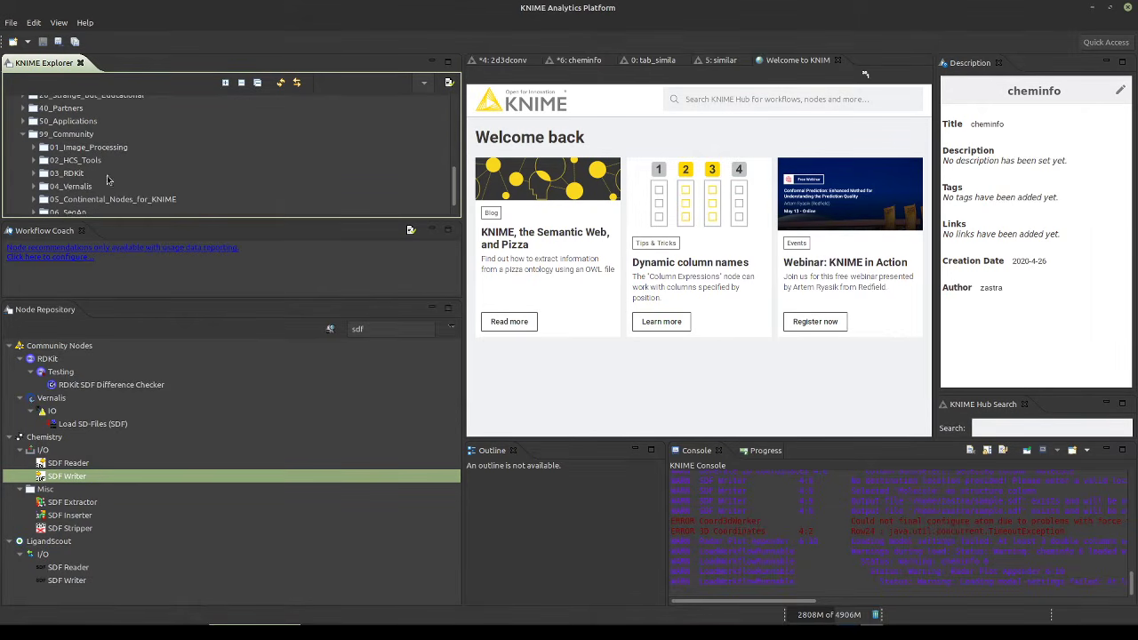
click(32, 173)
scroll(147, 174, down, 3)
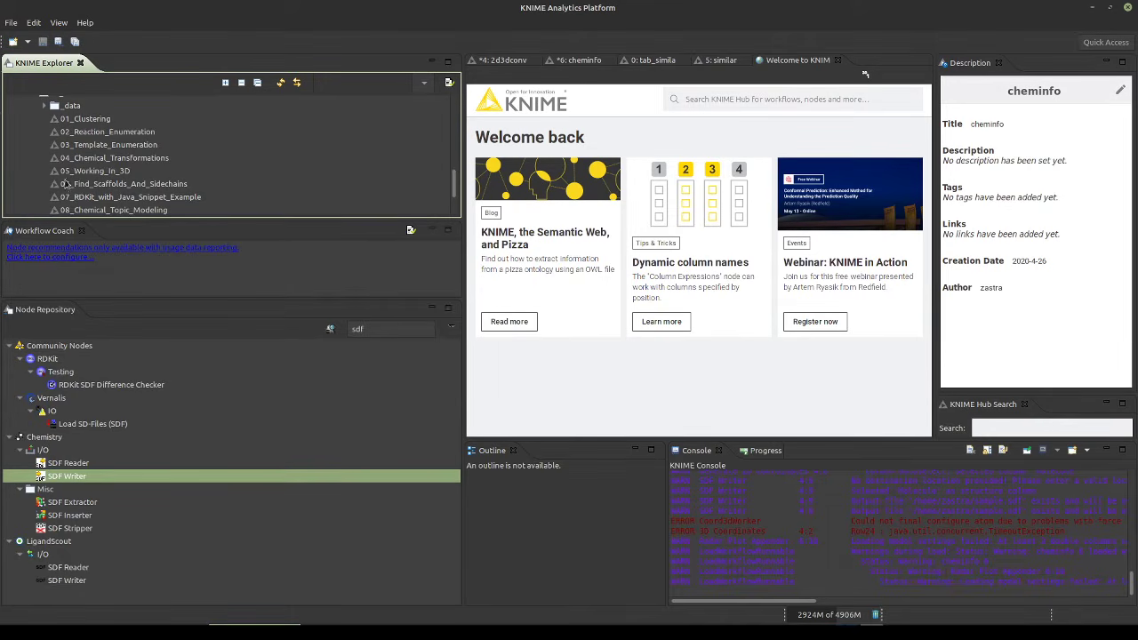
View the description of the 02_Reaction_Enumeration example workflow, and collapse the EXAMPLES entry
click(102, 133)
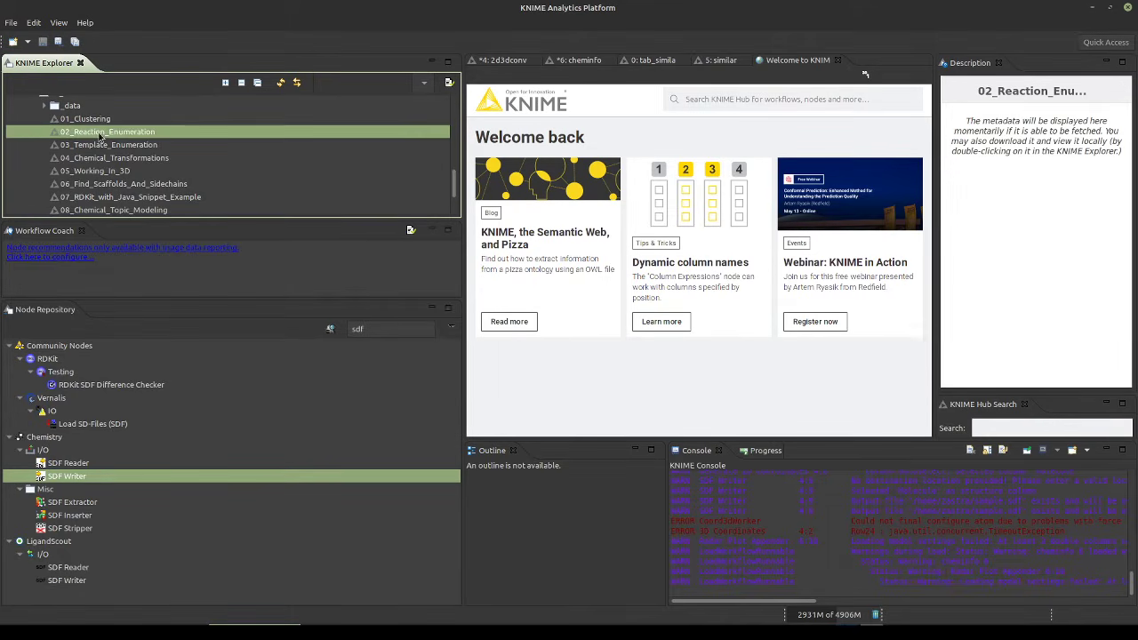
mouse_move(101, 133)
mouse_down()
mouse_move(333, 187)
mouse_move(516, 191)
mouse_move(294, 133)
mouse_move(113, 133)
mouse_up()
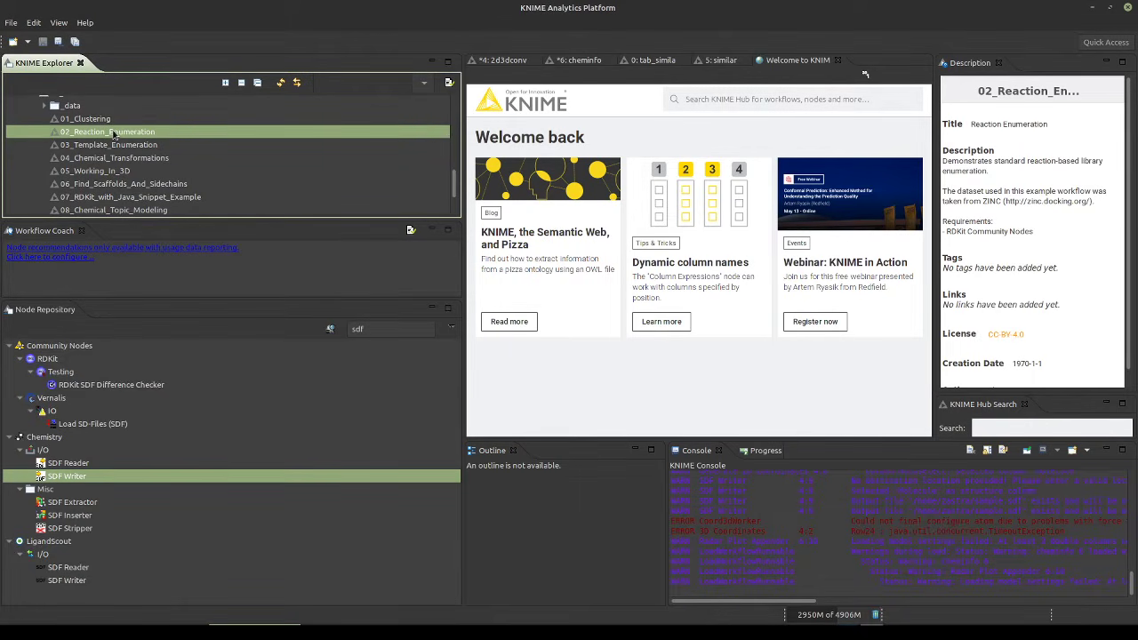
click(42, 107)
scroll(45, 116, up, 10)
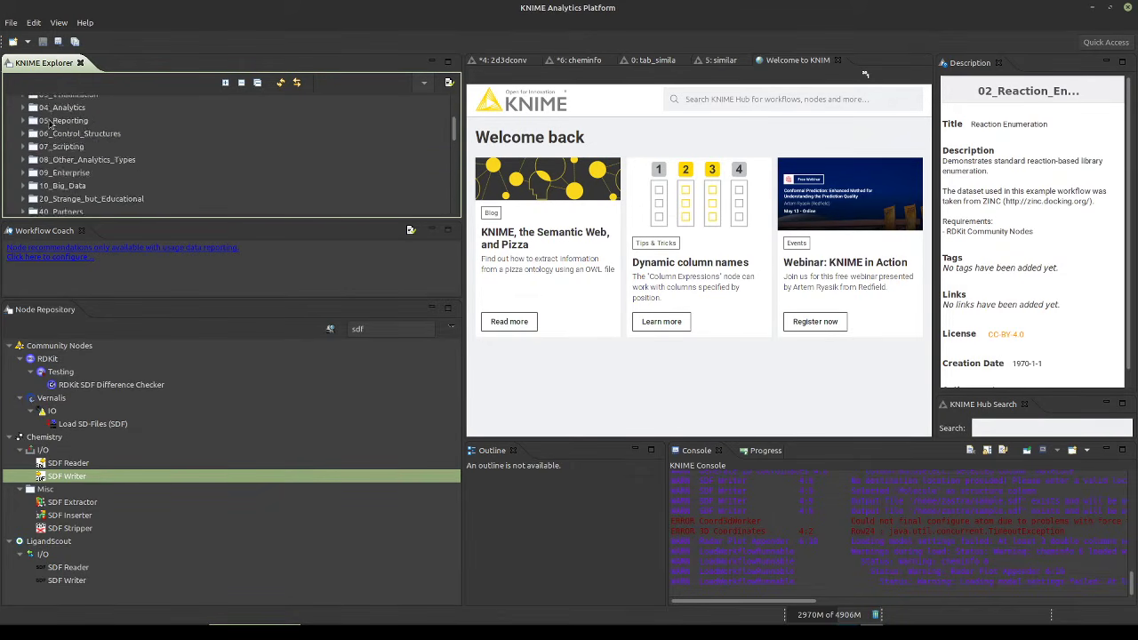
click(11, 129)
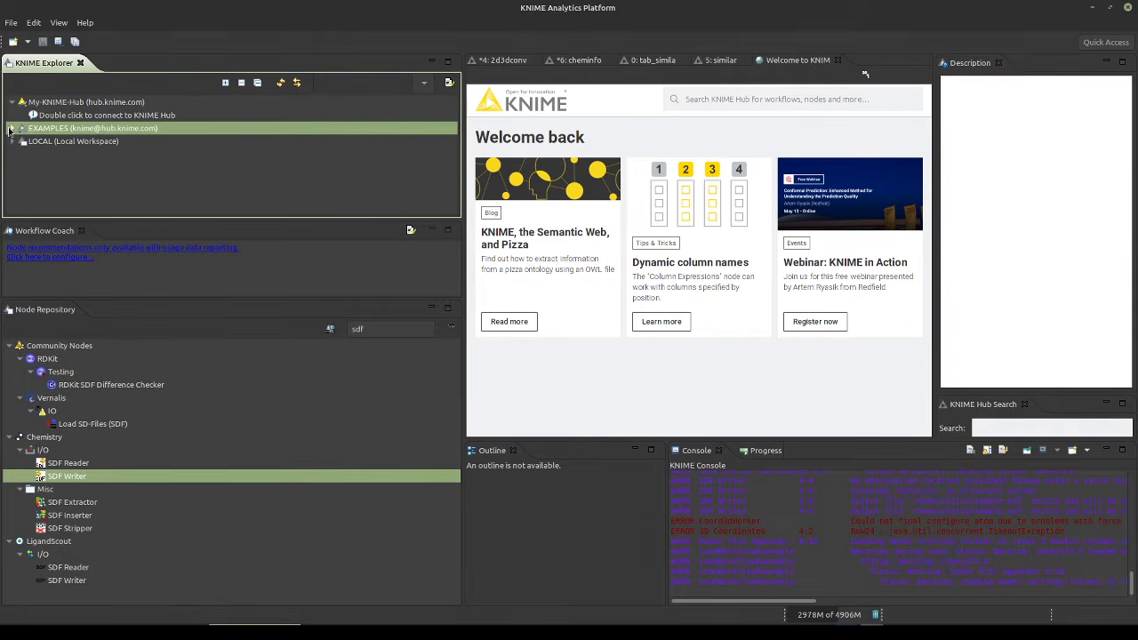
Expand the LOCAL workspace in the KNIME Explorer to show its workflows
click(12, 142)
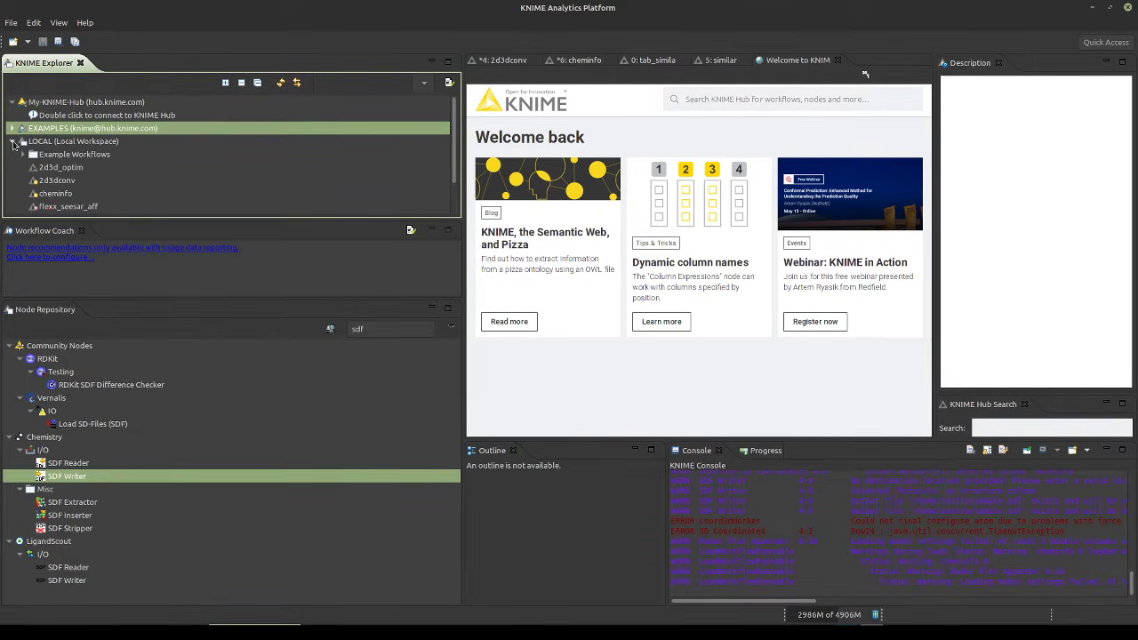
click(49, 143)
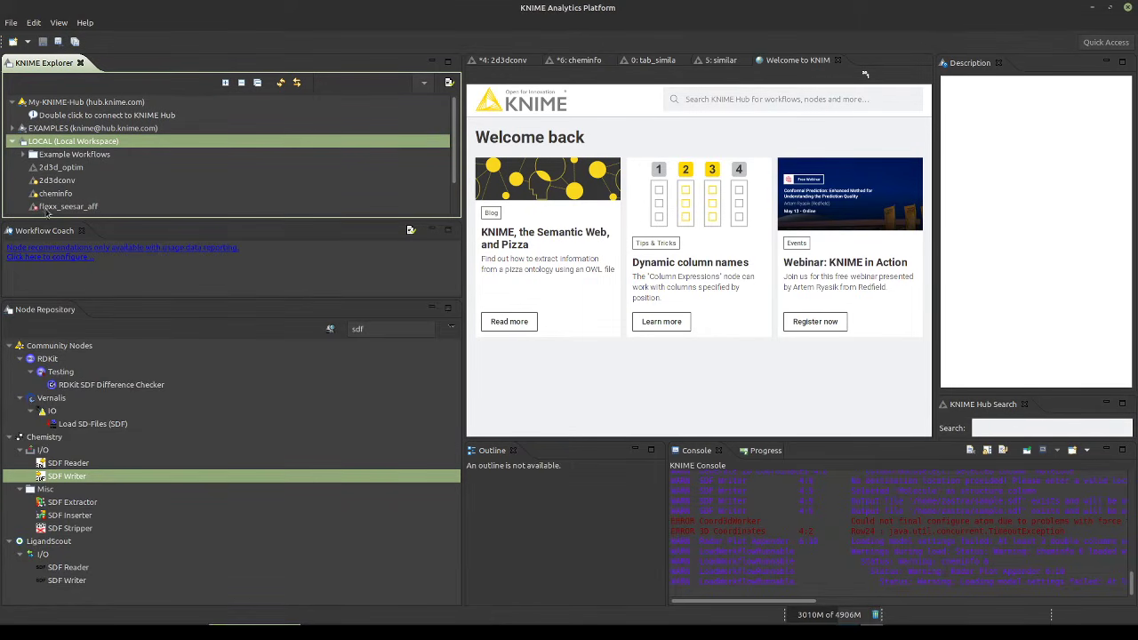
scroll(81, 184, down, 1)
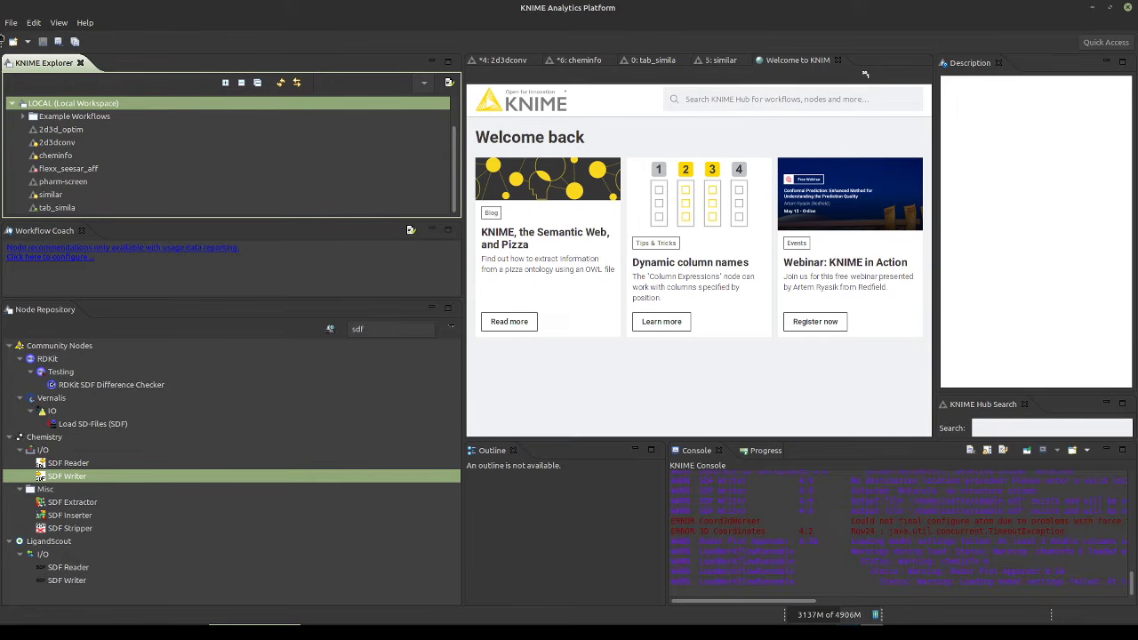
View the metadata of the local workflows 2d3dconv, 2d3d_optim, cheminfo, pharm-screen and tab_simila
click(79, 142)
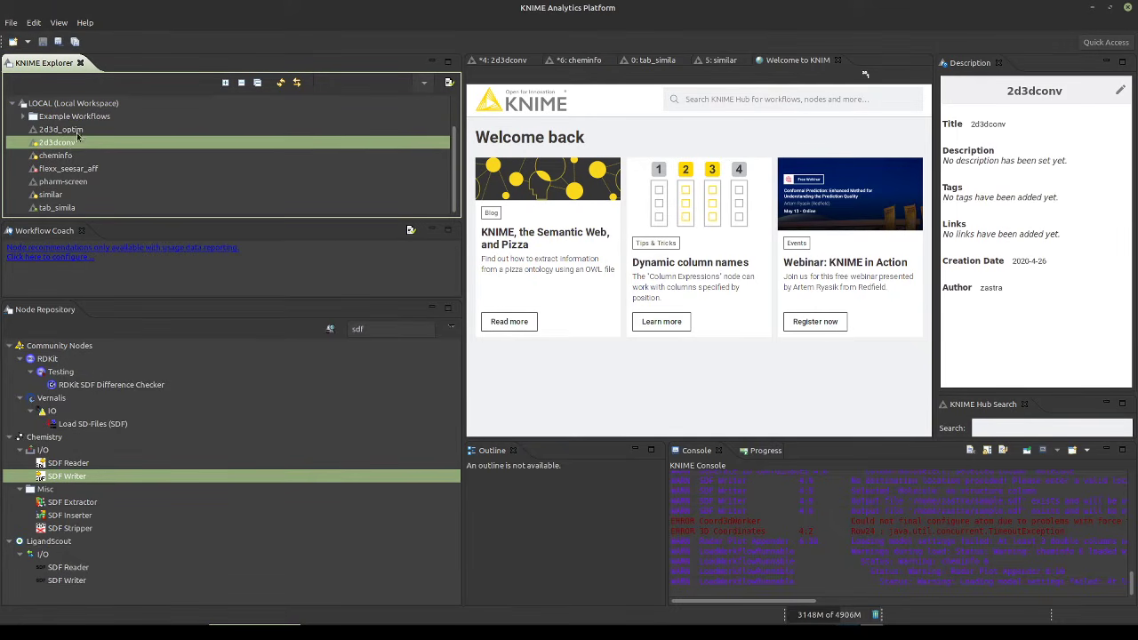
click(79, 130)
click(76, 145)
click(78, 156)
click(80, 181)
click(76, 208)
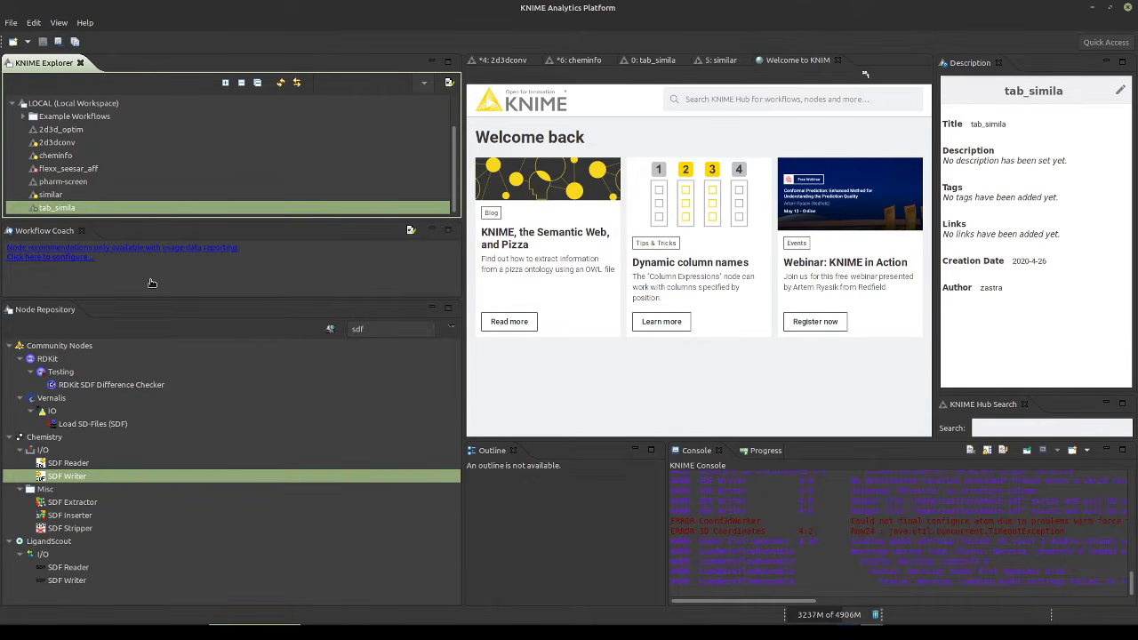
Clear the sdf search filter in the Node Repository to list all node categories
click(374, 327)
key(BackSpace)
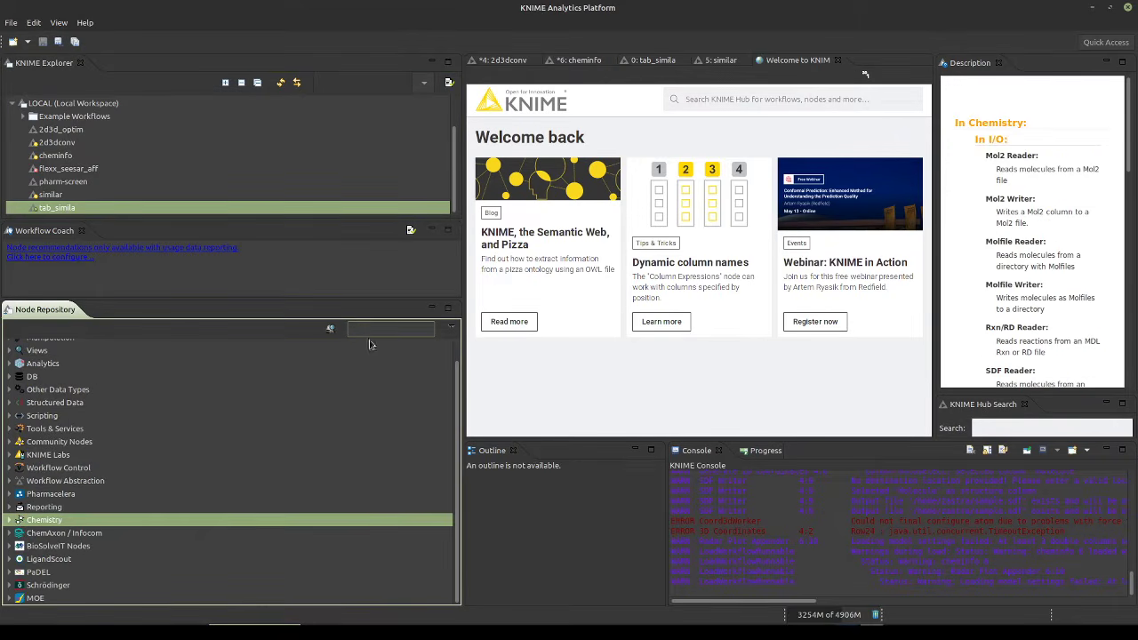
scroll(186, 506, up, 1)
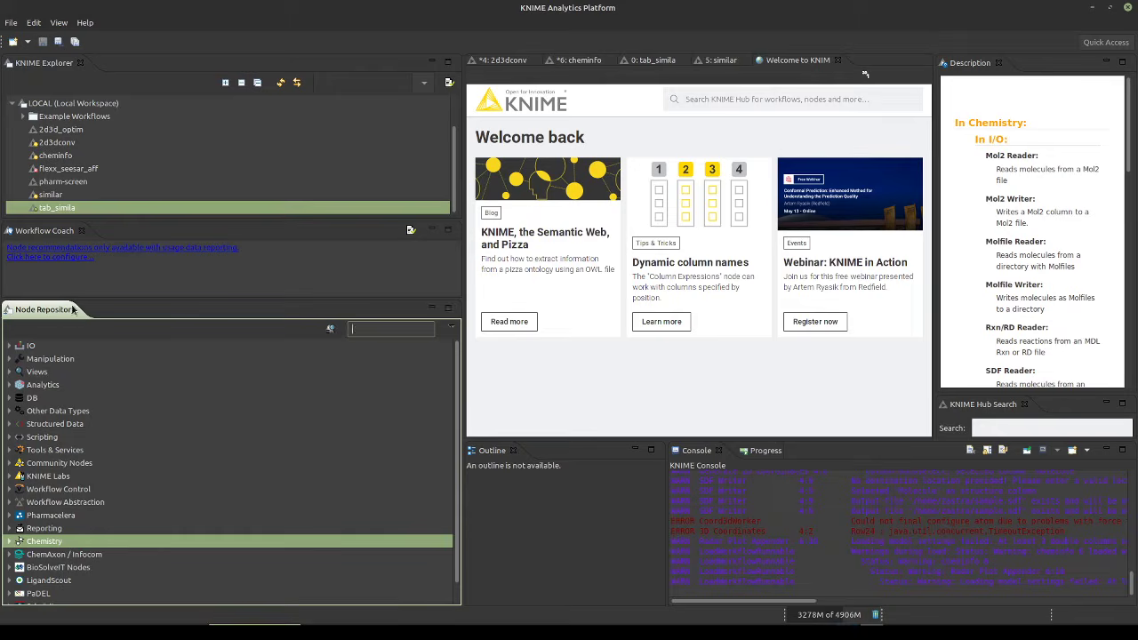
Expand Community Nodes in the Node Repository and its CDK category to list the CDK nodes
scroll(89, 471, down, 1)
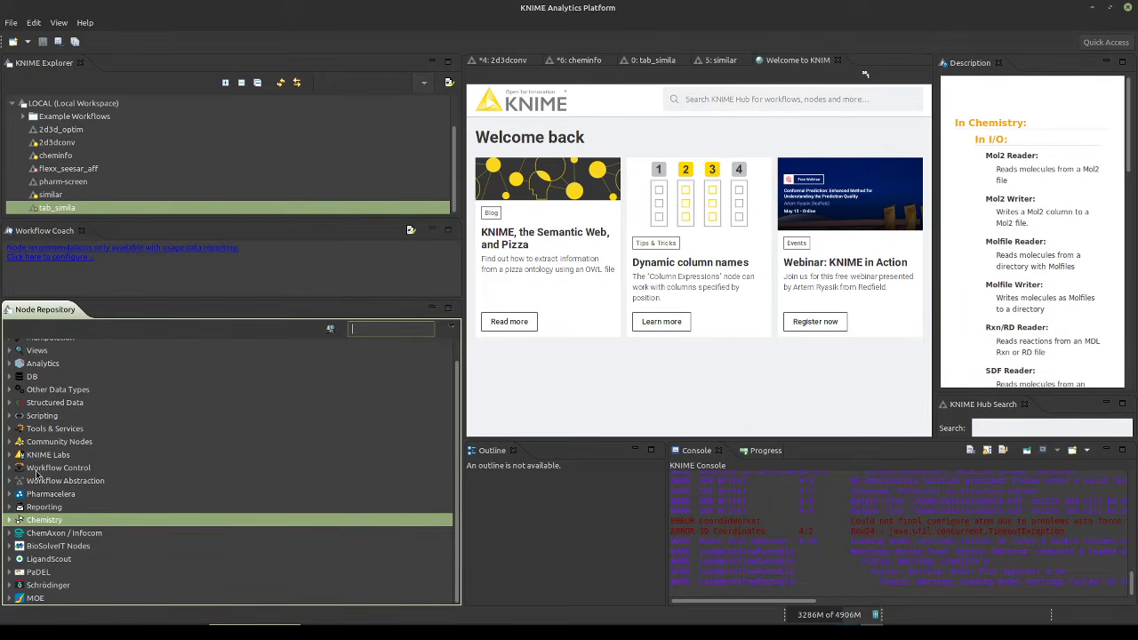
click(9, 442)
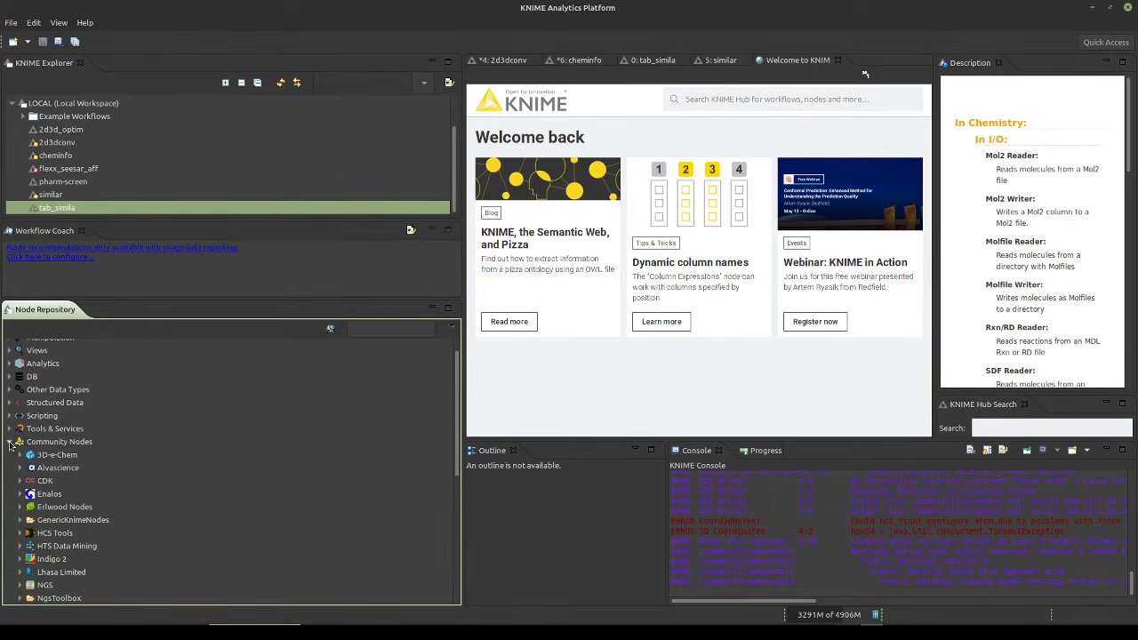
scroll(45, 457, down, 3)
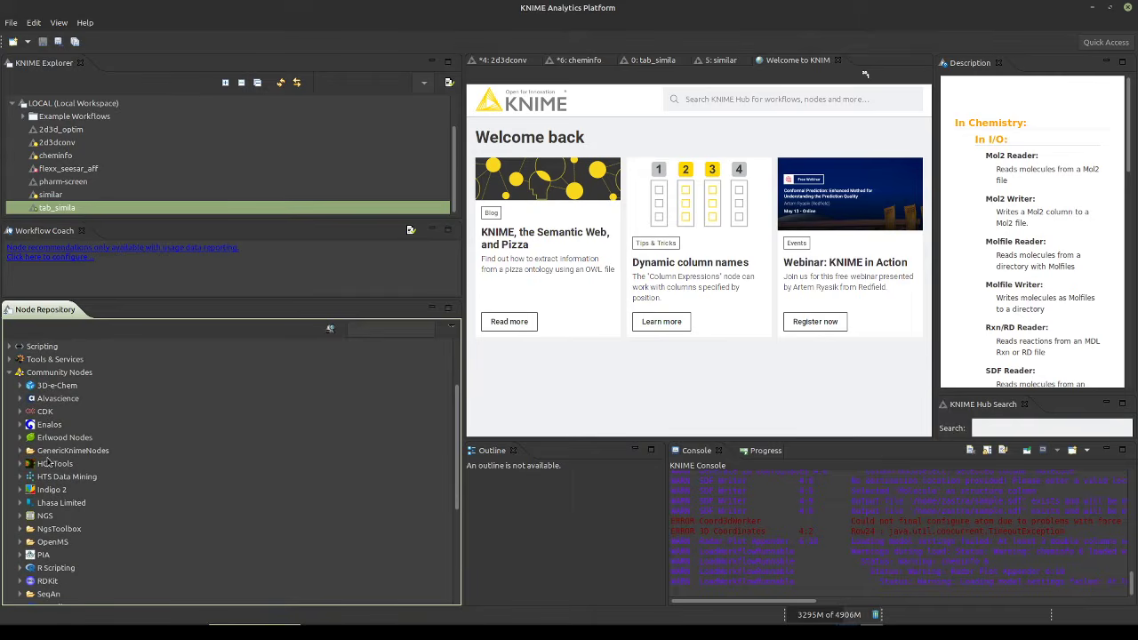
click(44, 374)
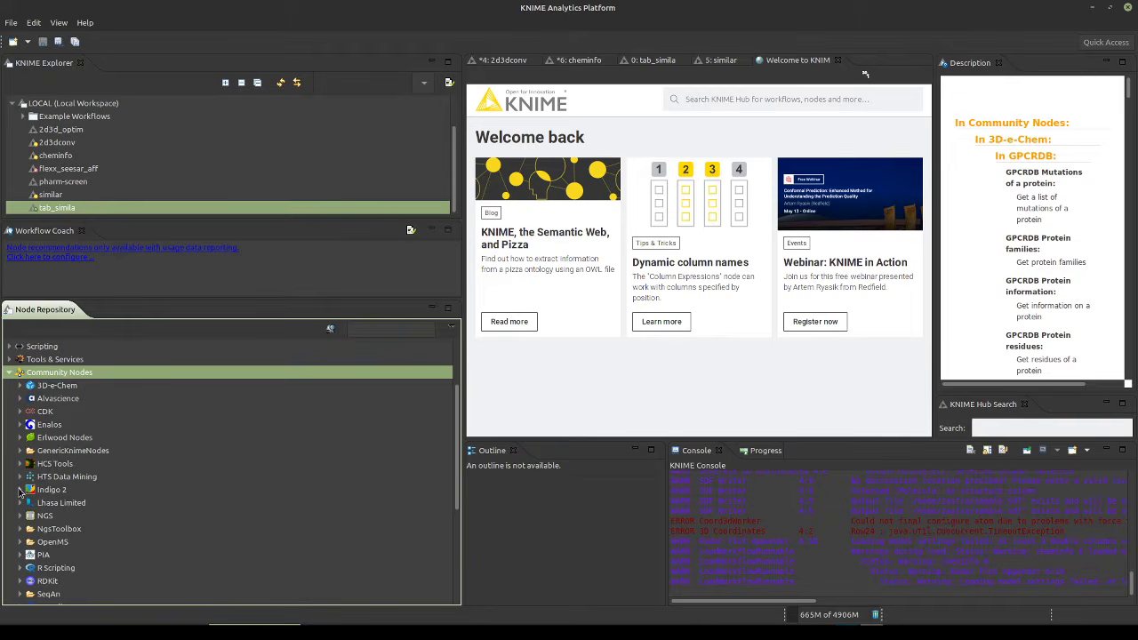
click(20, 411)
scroll(120, 474, down, 1)
scroll(121, 474, down, 1)
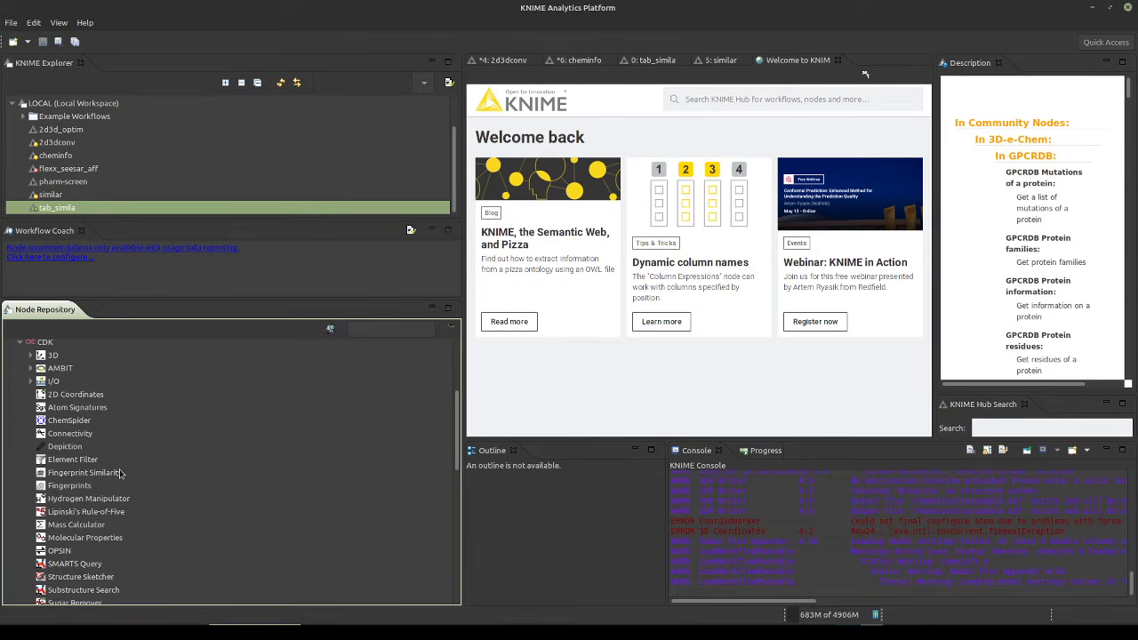
View the descriptions of CDK's ChemSpider and 2D Coordinates nodes and of its AMBIT subcategory, and collapse AMBIT again
click(76, 424)
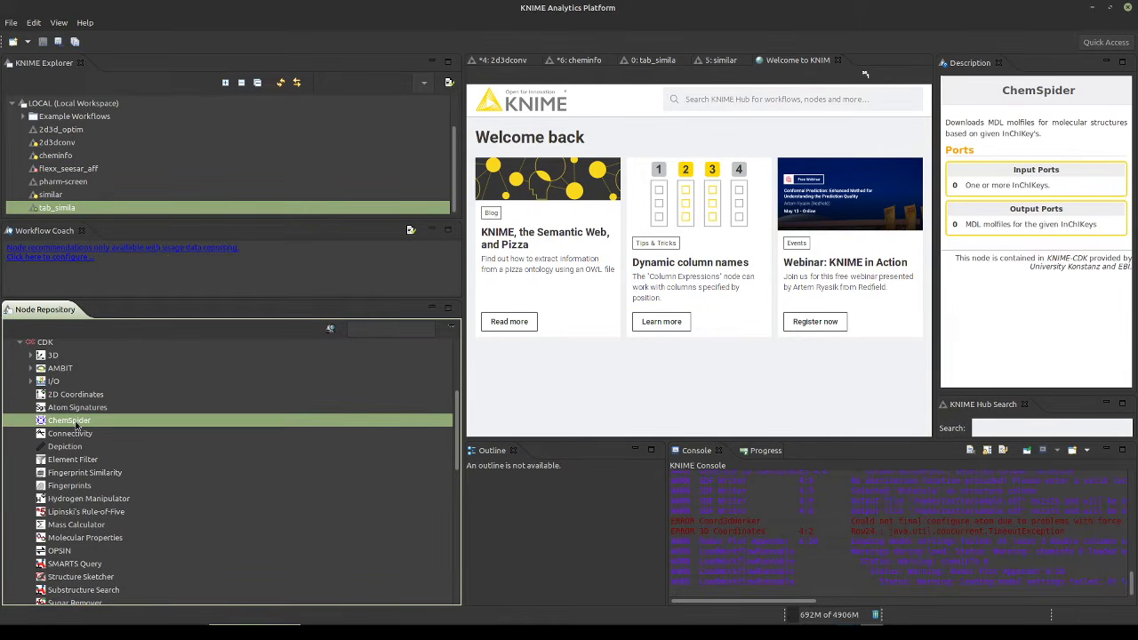
click(79, 395)
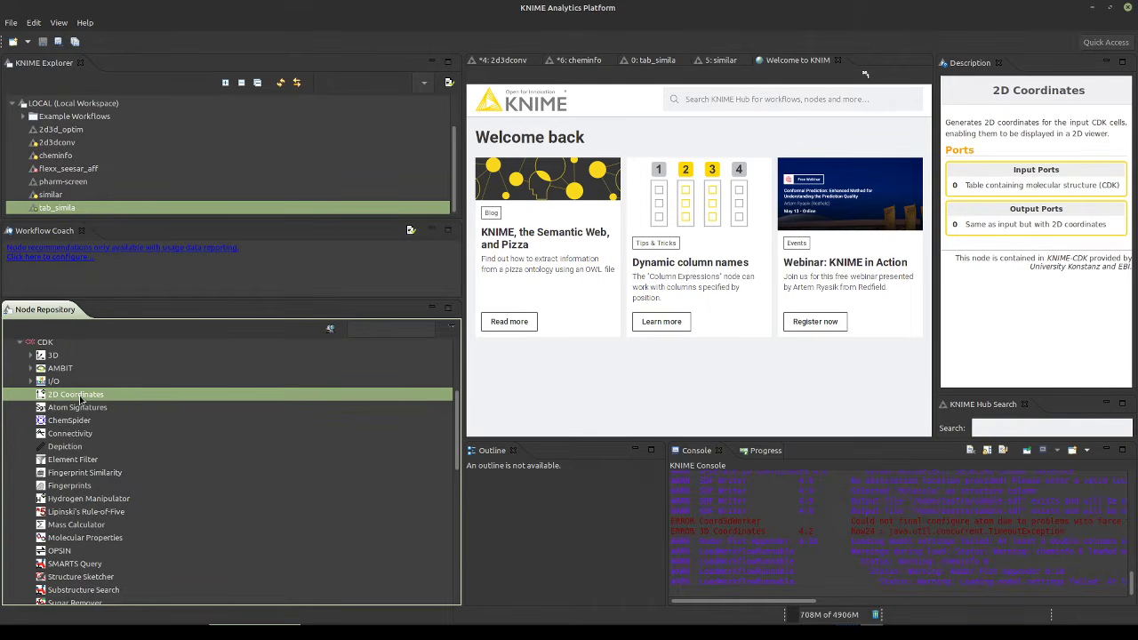
click(30, 368)
click(57, 371)
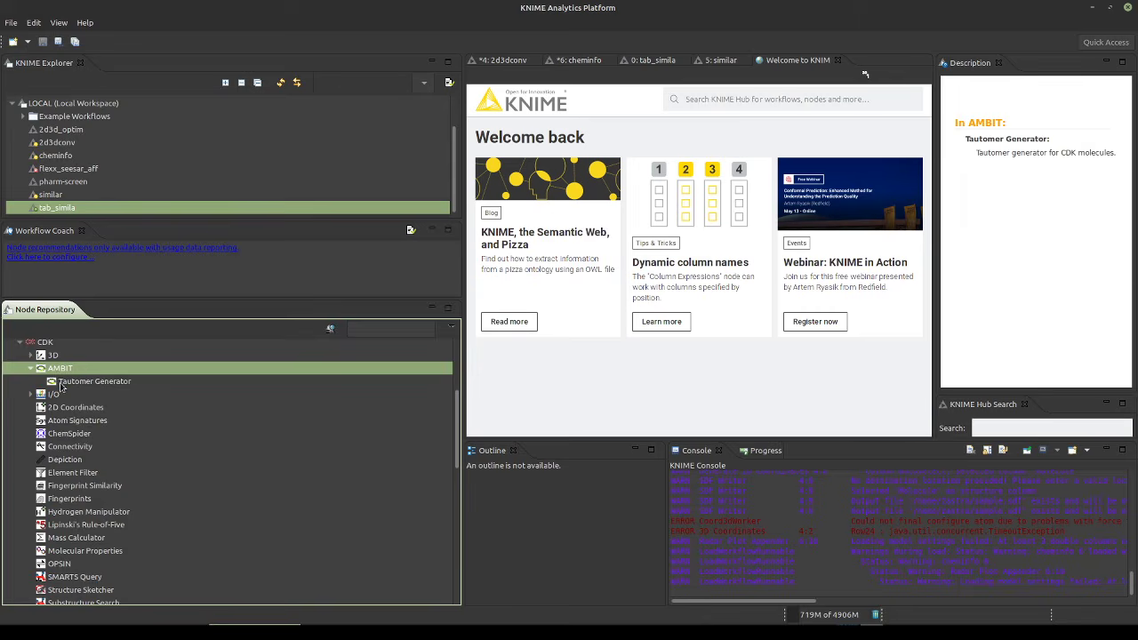
click(54, 381)
click(30, 369)
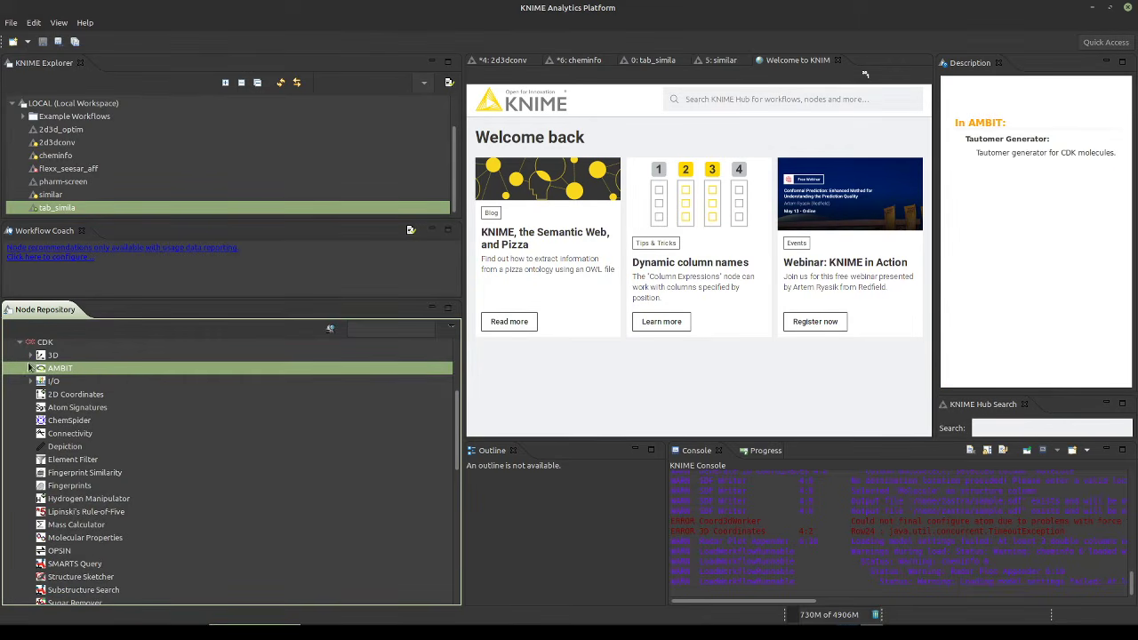
Expand CDK's 3D subcategory, view the 3D Coordinates node's description, and collapse the subcategory
click(31, 357)
click(68, 372)
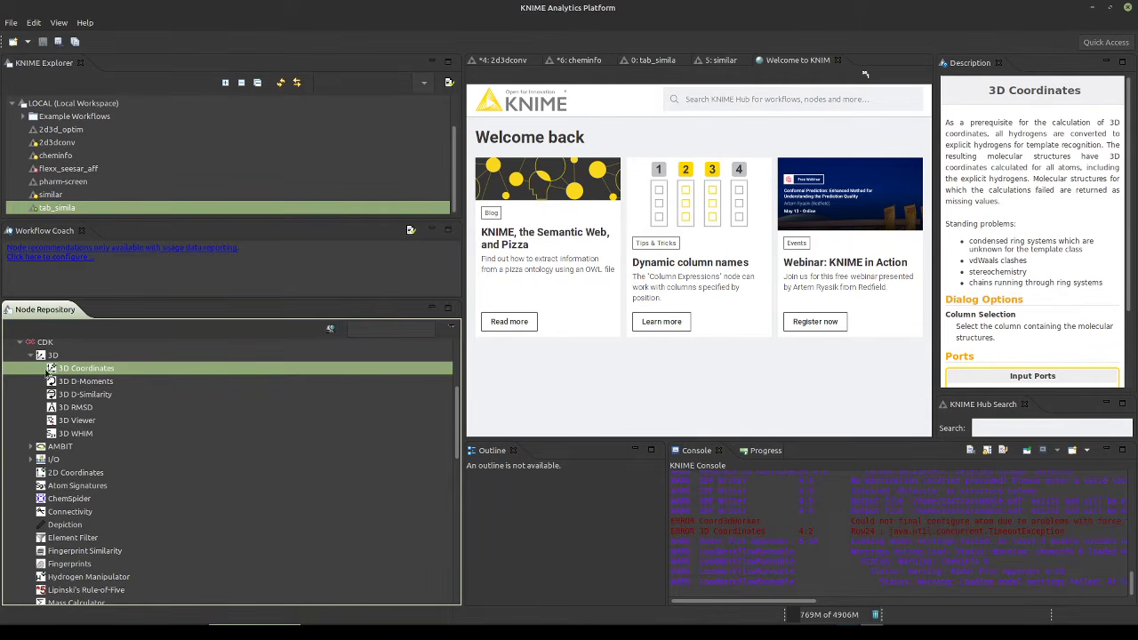
click(31, 356)
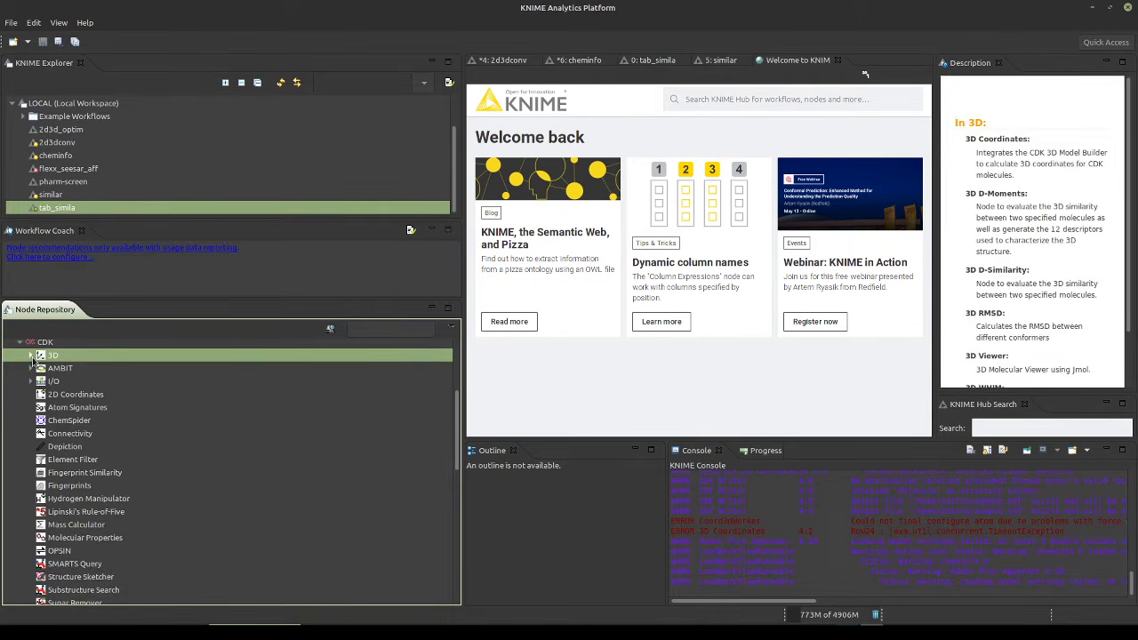
View the descriptions of CDK's Lipinski's Rule-of-Five, Fingerprint Similarity, Molecular Properties, SMARTS Query, Substructure Search and XLogP nodes
scroll(72, 476, down, 1)
click(71, 477)
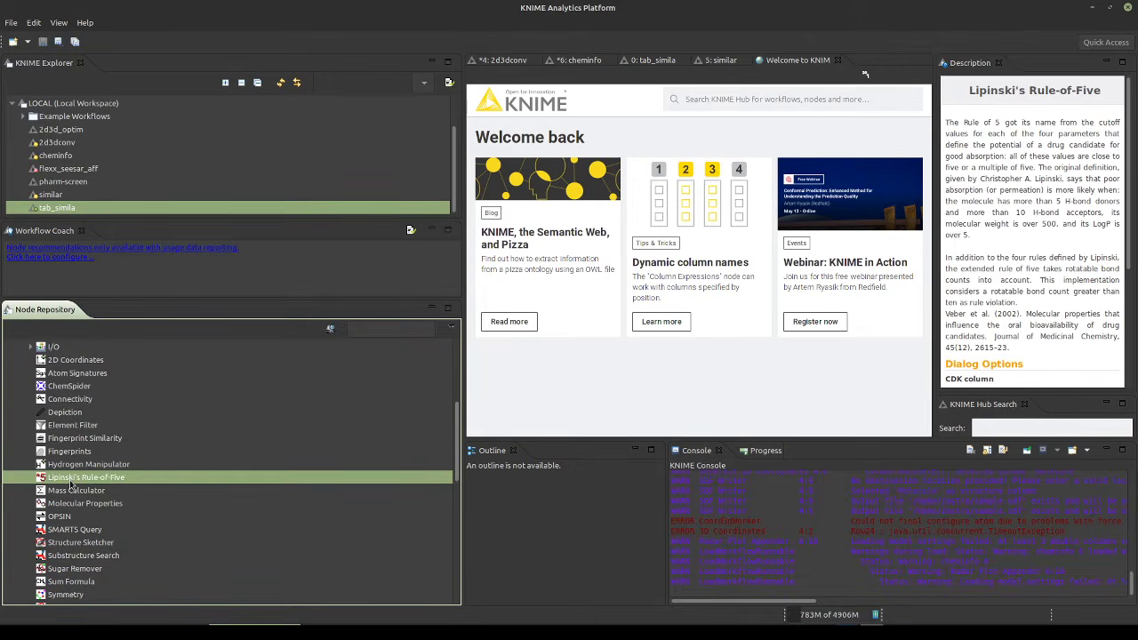
click(72, 439)
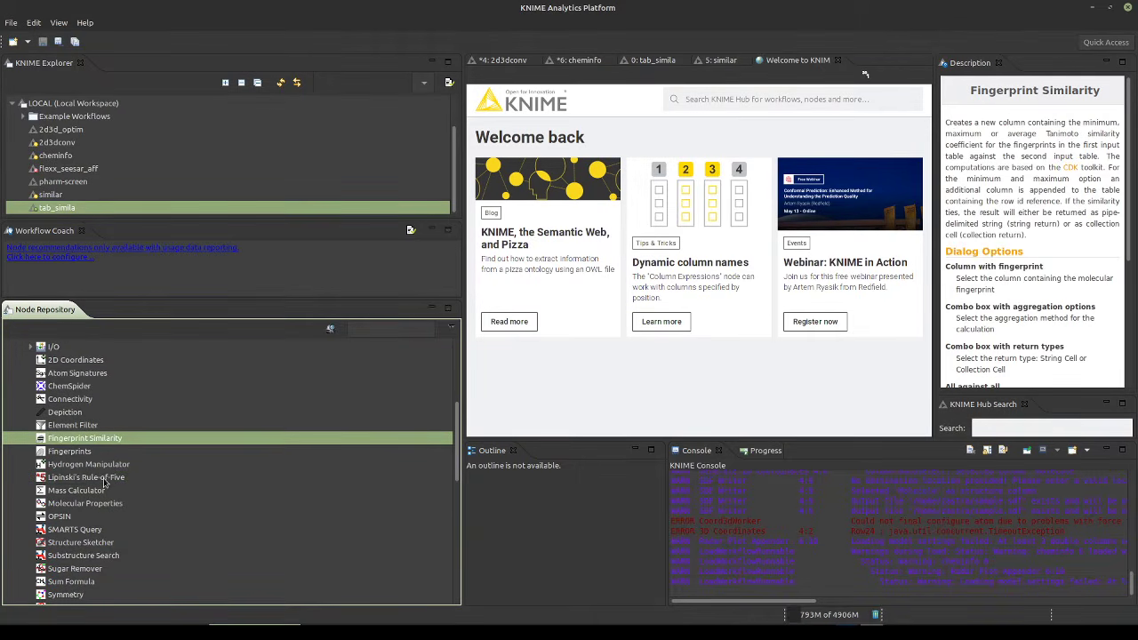
scroll(105, 480, down, 2)
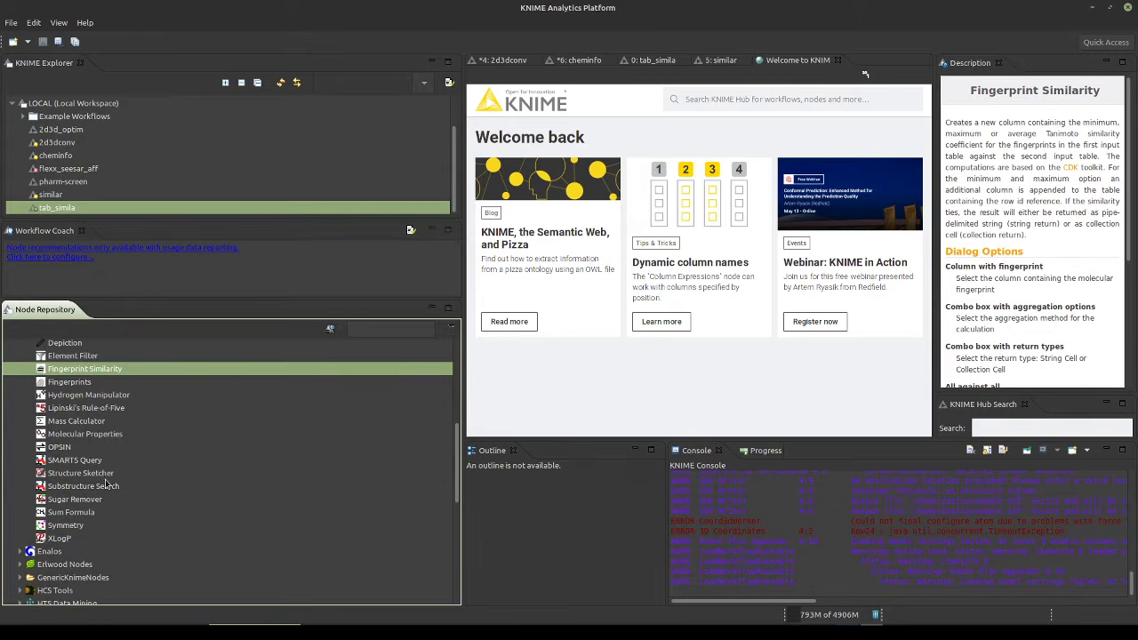
click(73, 436)
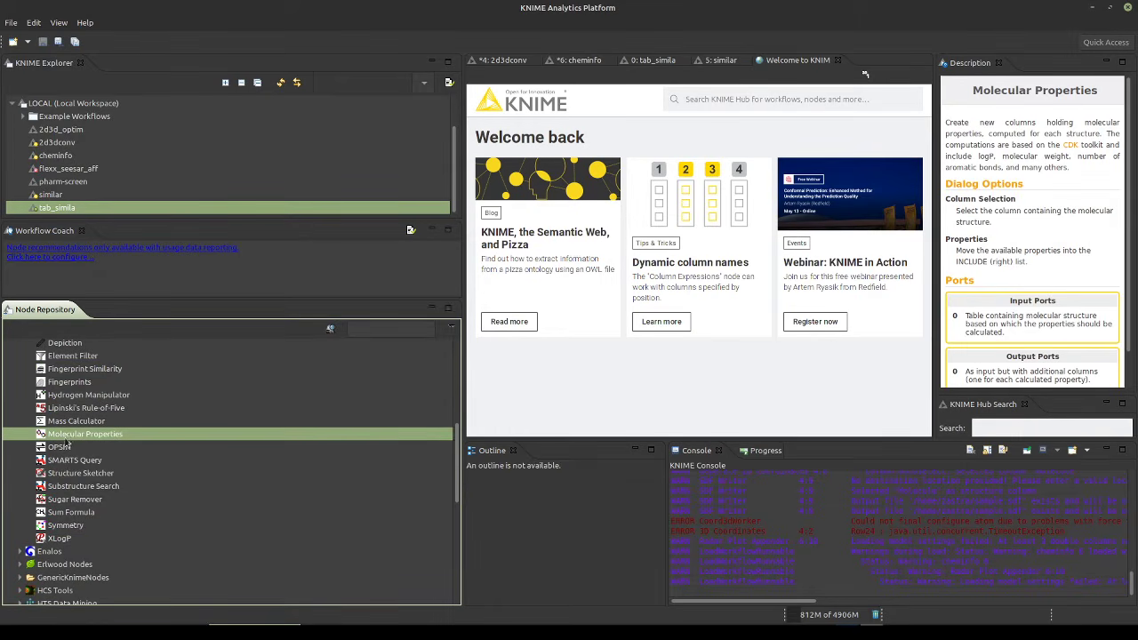
click(76, 461)
click(77, 487)
click(69, 537)
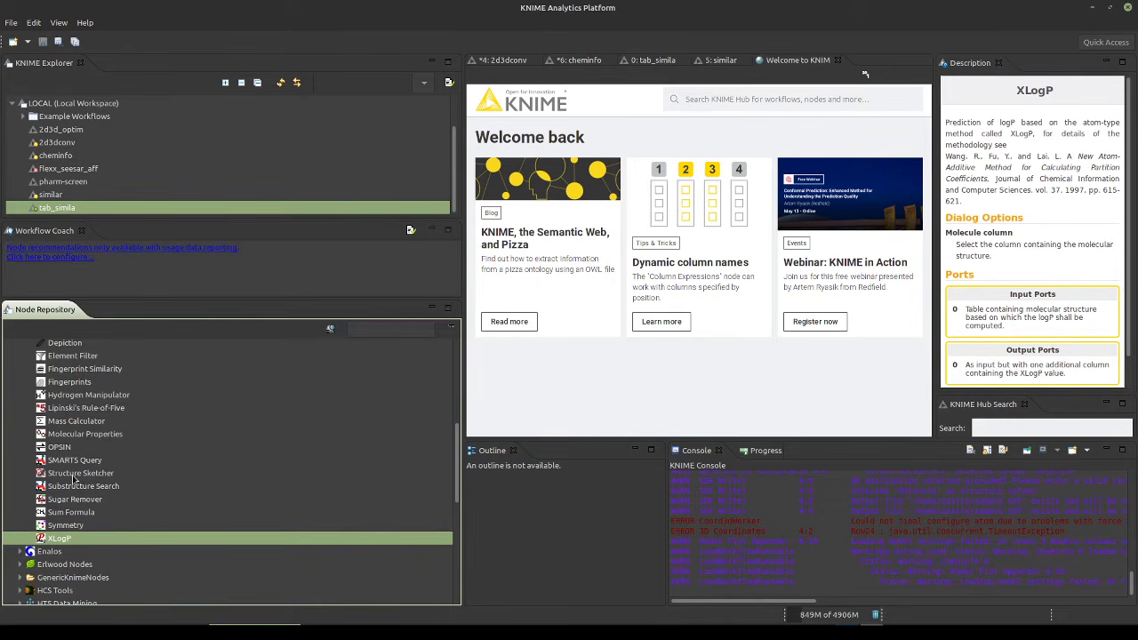
Collapse the CDK category and expand the Enalos category to show its nodes
scroll(76, 480, up, 5)
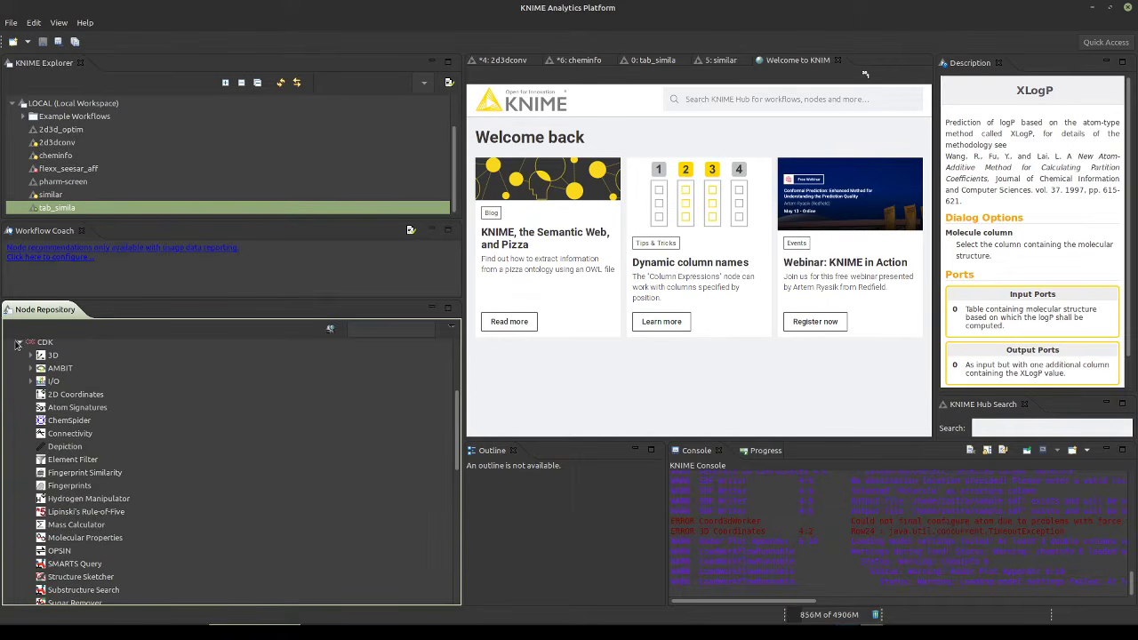
click(16, 345)
click(20, 355)
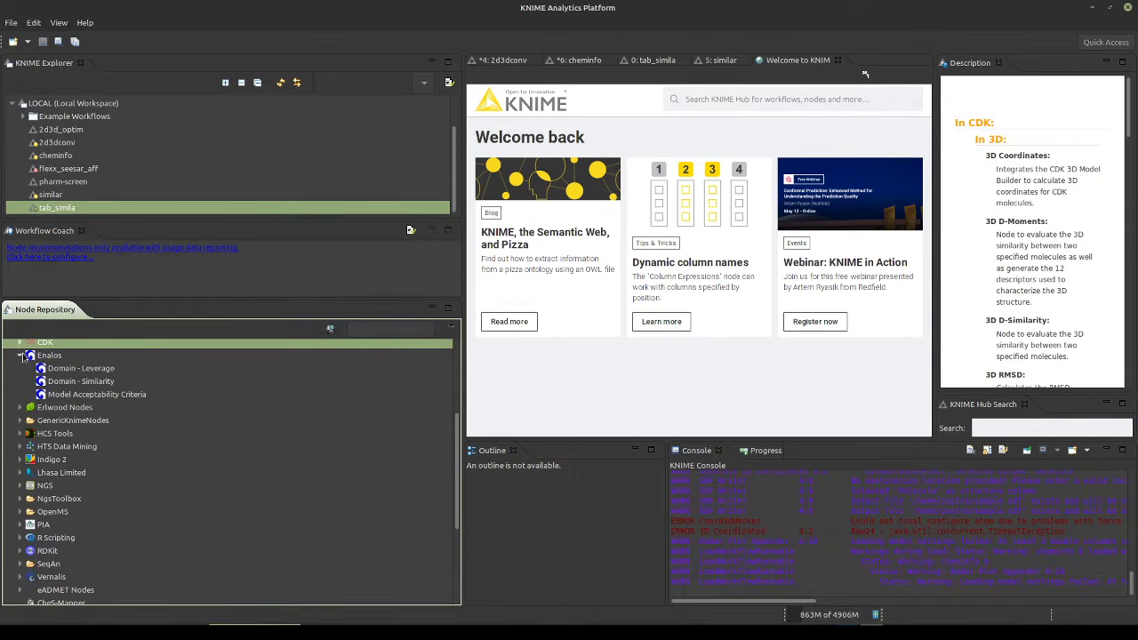
View the Enalos and Model Acceptability Criteria descriptions, highlighting the latter's seven criteria and literature reference, and expand the Erlwood Nodes category
click(40, 358)
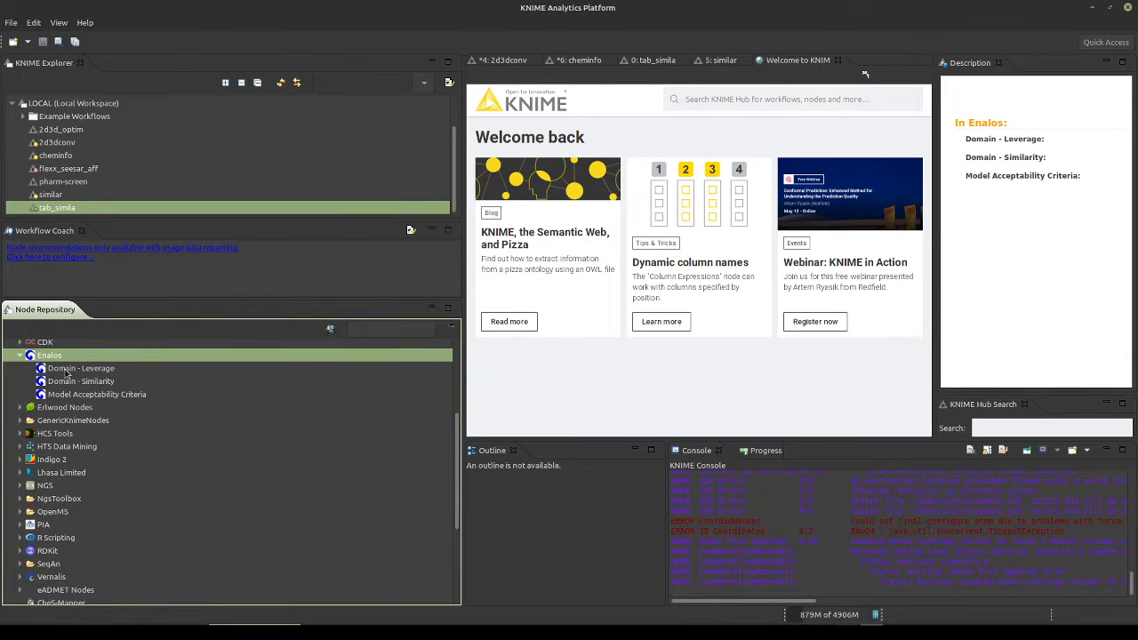
click(80, 397)
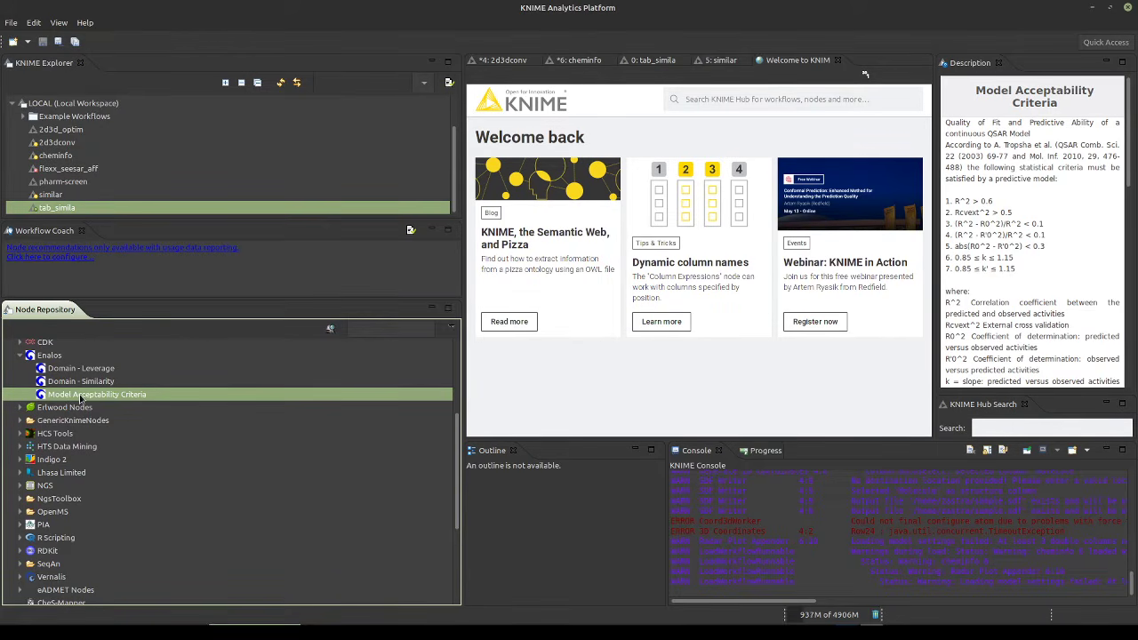
drag(1032, 272, 898, 204)
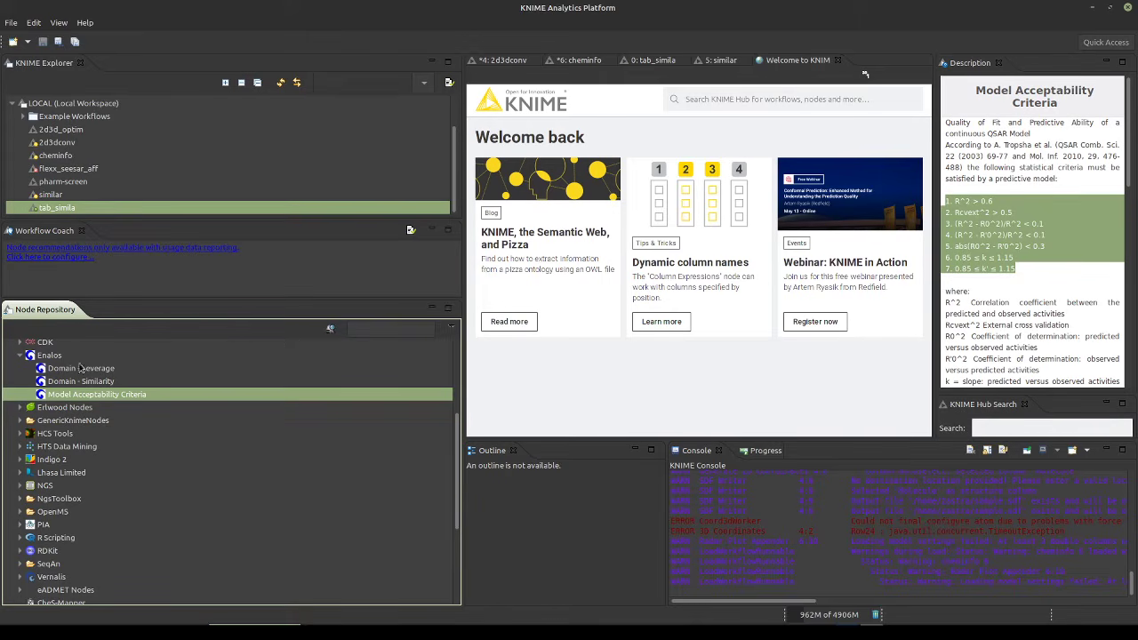
click(19, 407)
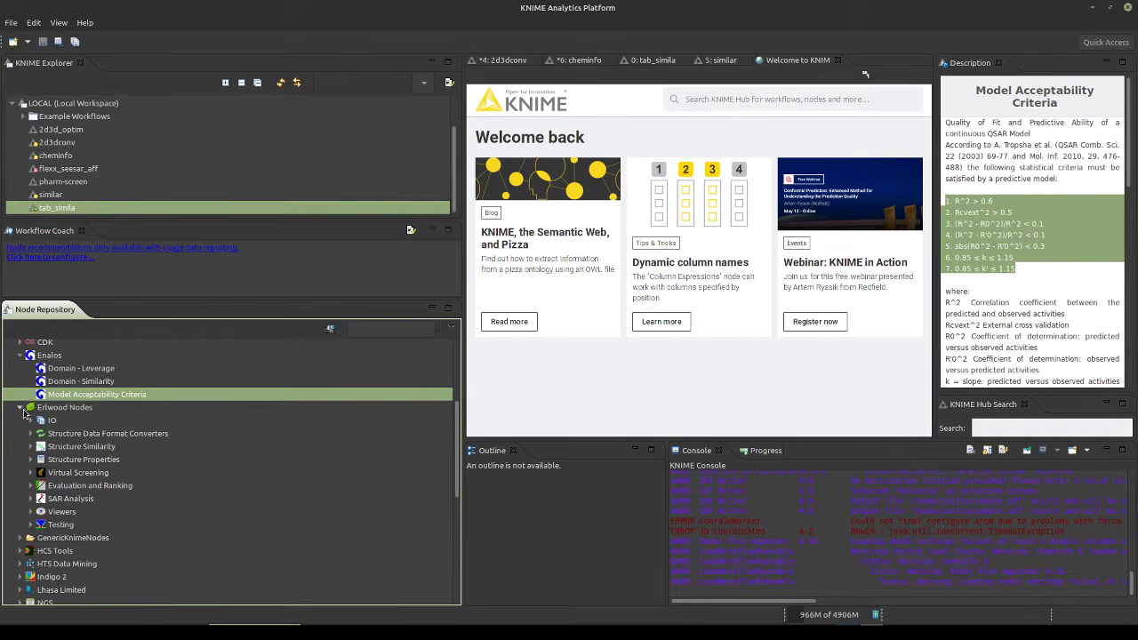
scroll(91, 442, down, 1)
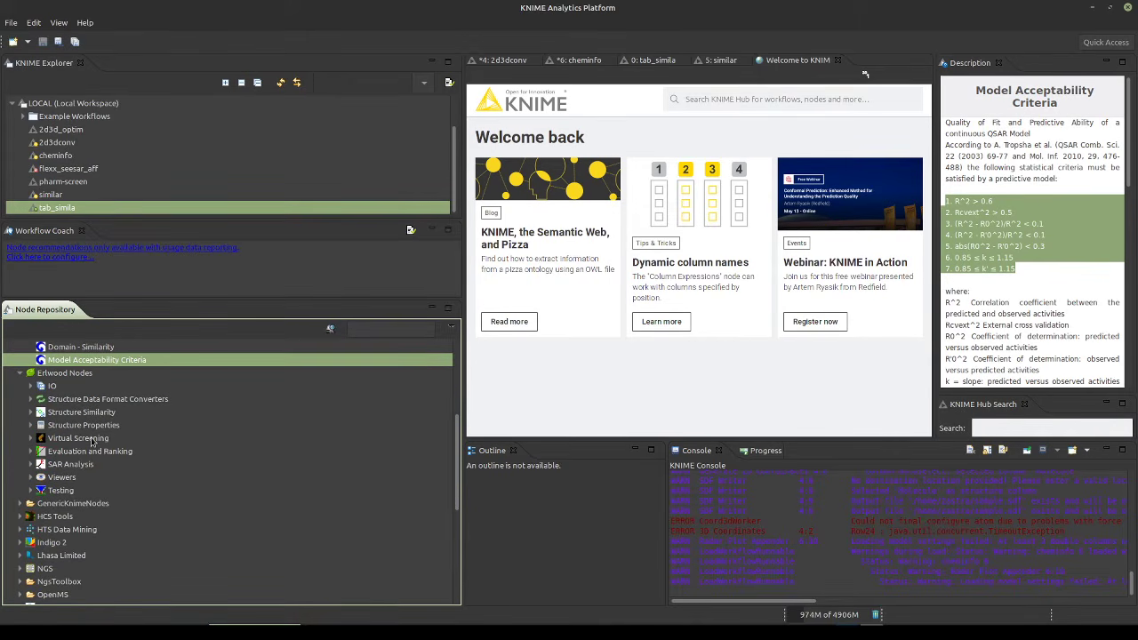
drag(946, 145, 1059, 179)
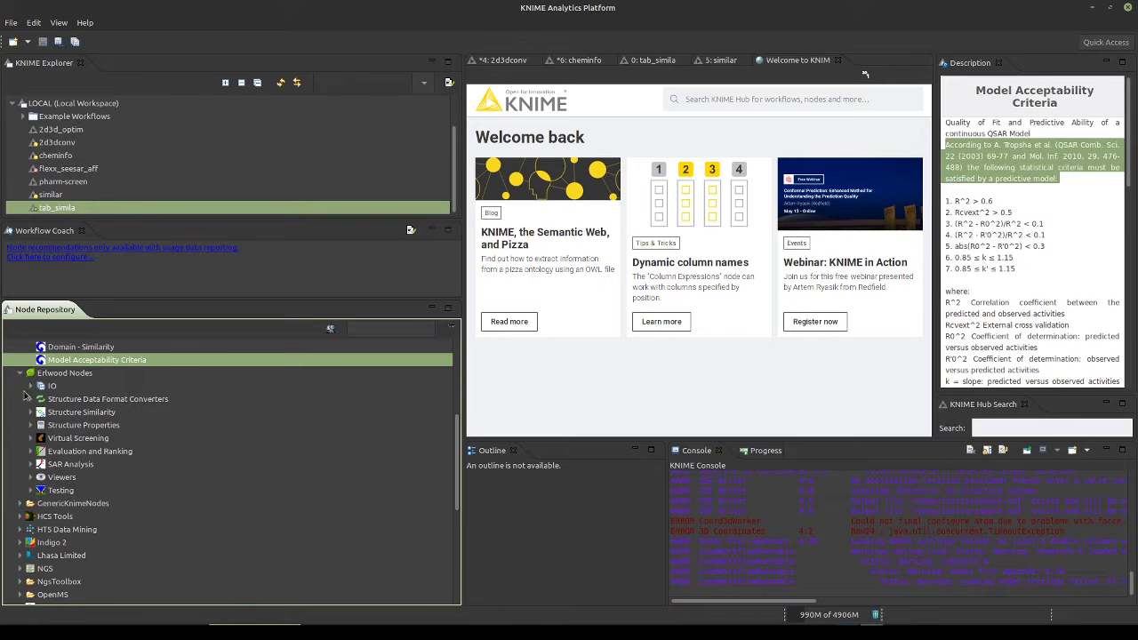
View the Erlwood Nodes description and expand its Structure Similarity, Structure Properties, Virtual Screening, SAR Analysis and Testing subcategories
click(47, 375)
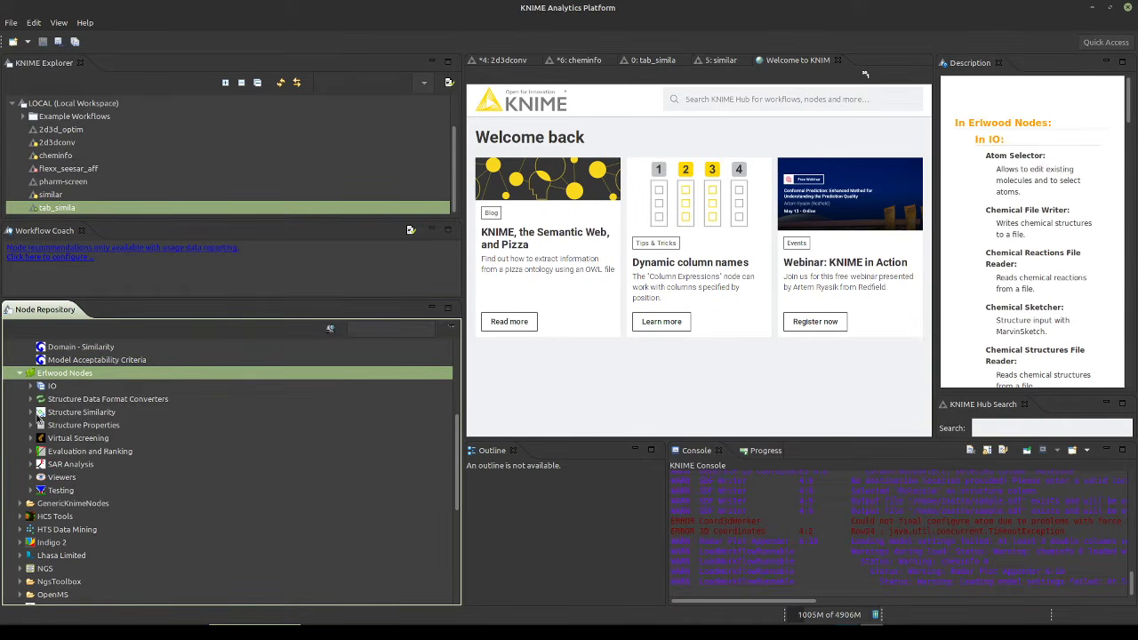
scroll(35, 418, down, 1)
click(31, 380)
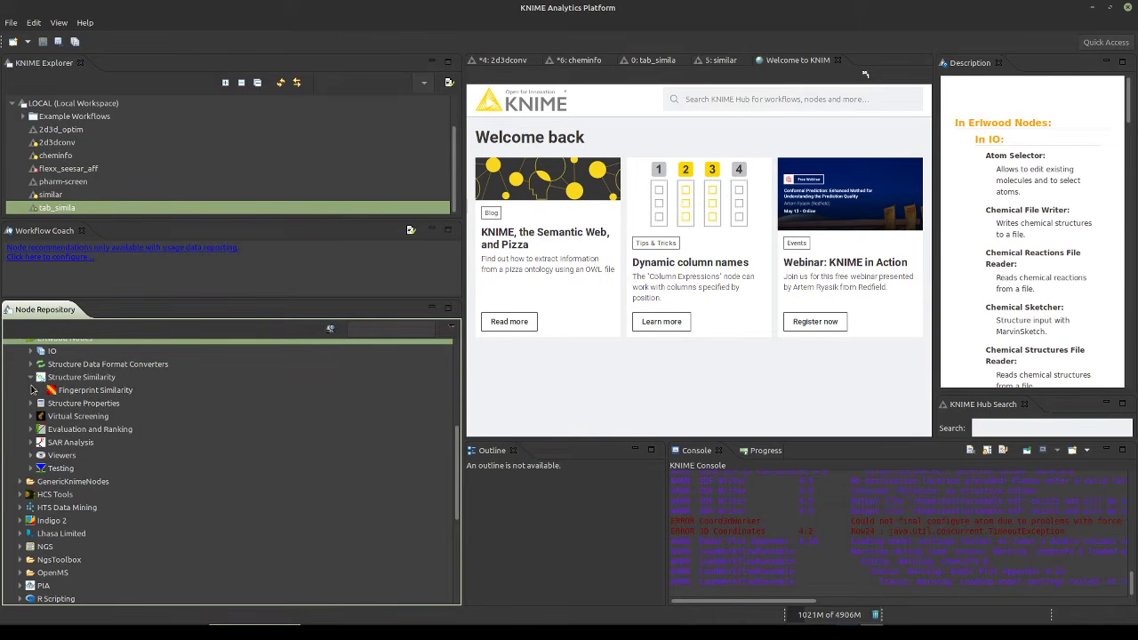
click(31, 404)
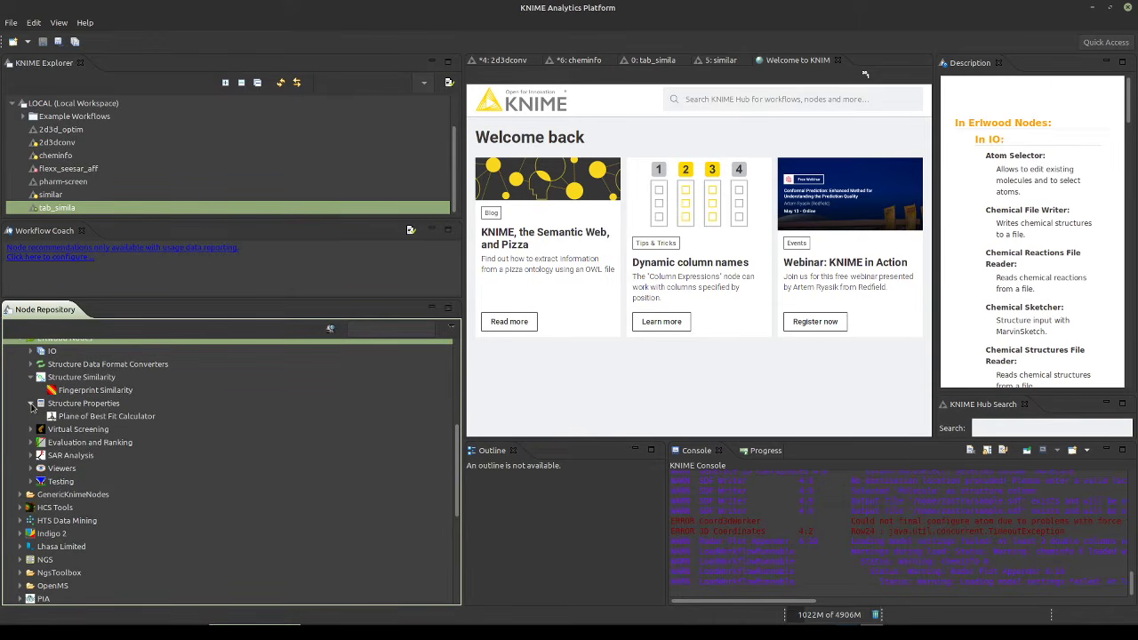
click(31, 430)
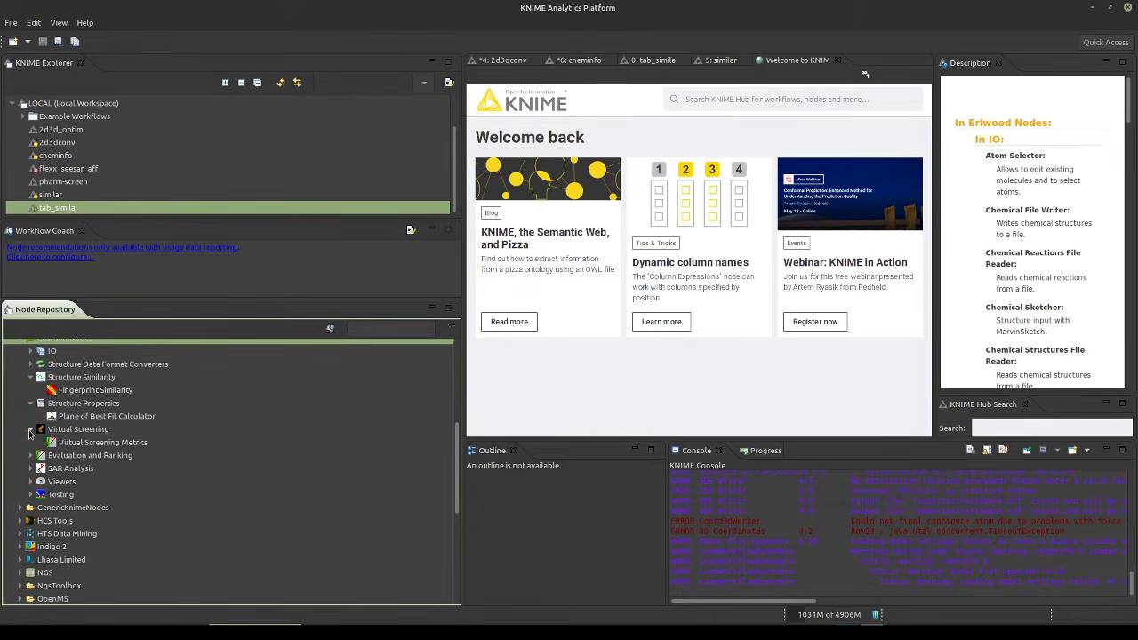
click(30, 470)
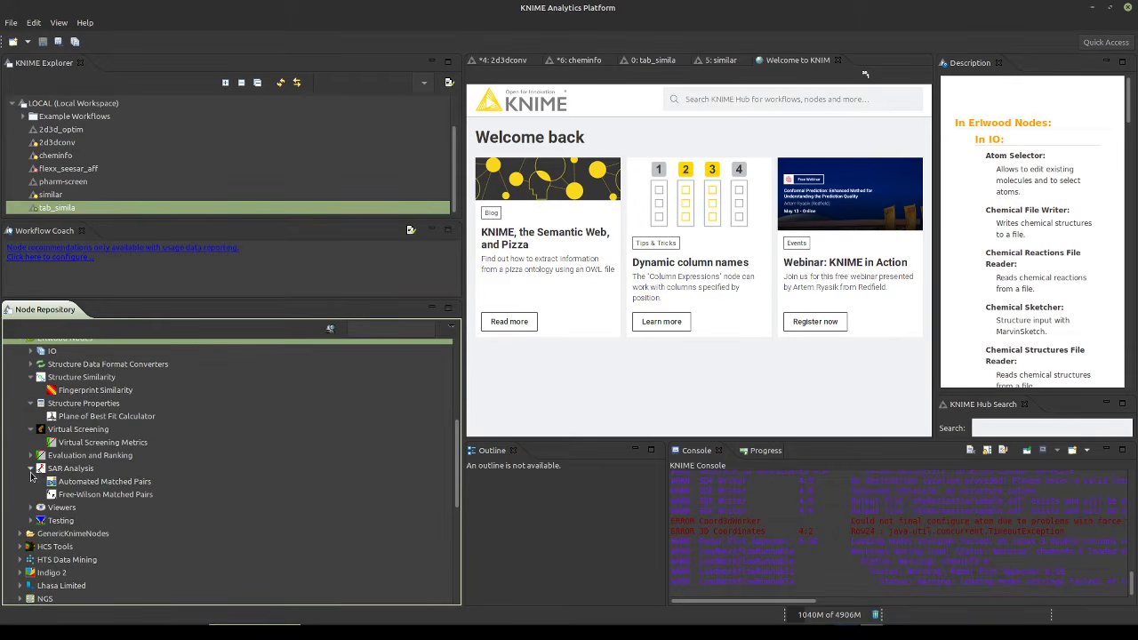
click(30, 520)
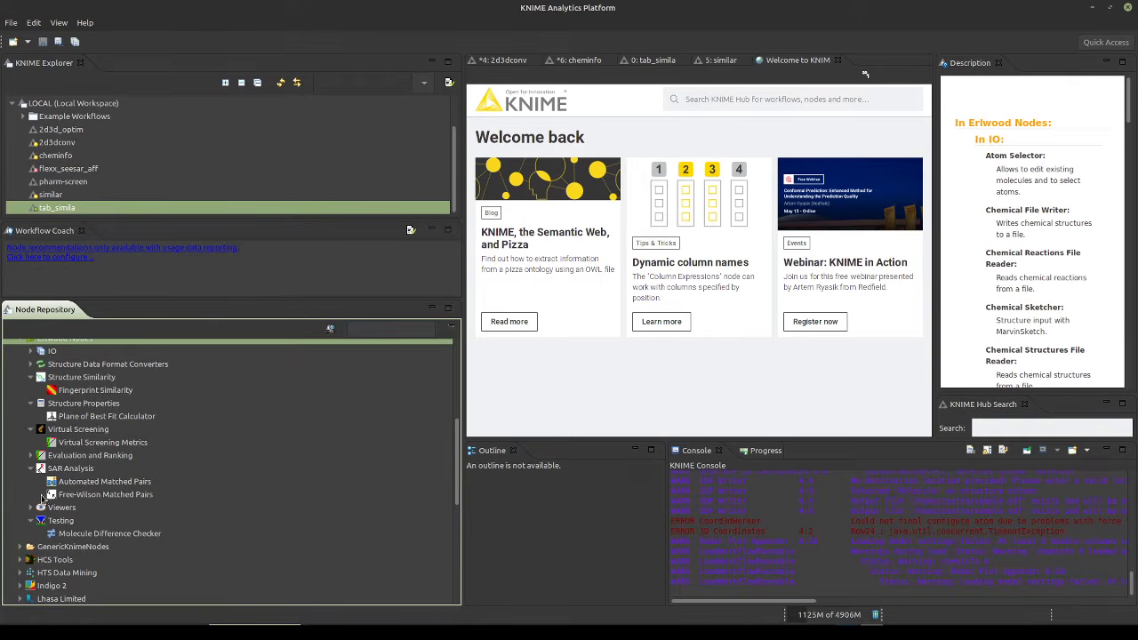
Expand the GenericKnimeNodes category and its Flow and KNIMEConversion subcategories to show their nodes
scroll(42, 503, down, 2)
scroll(42, 503, down, 2)
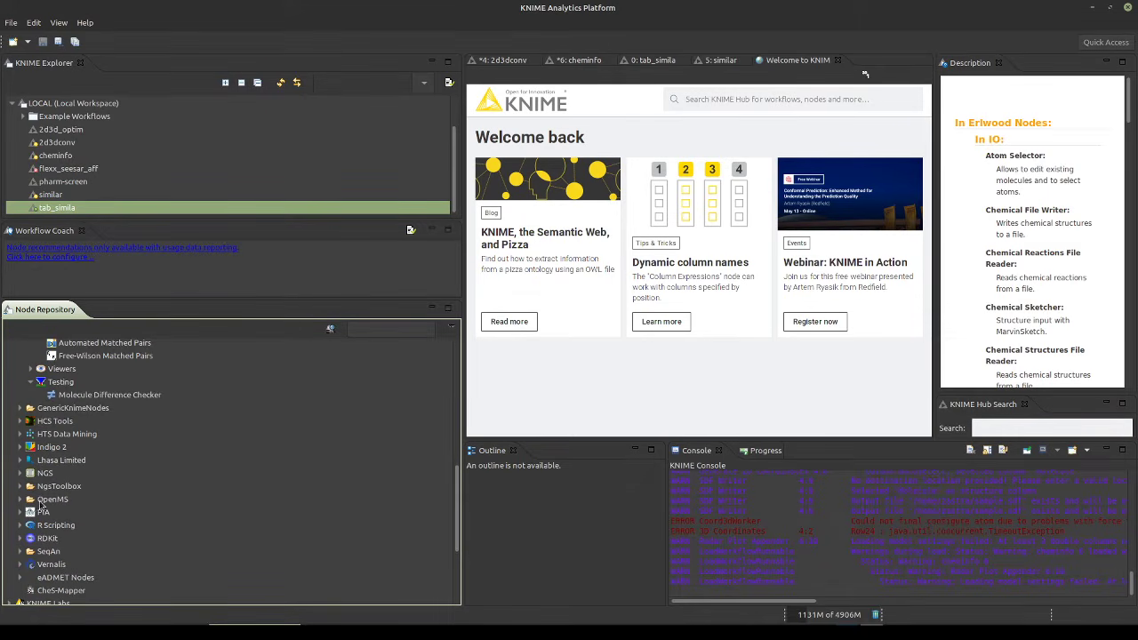
click(19, 409)
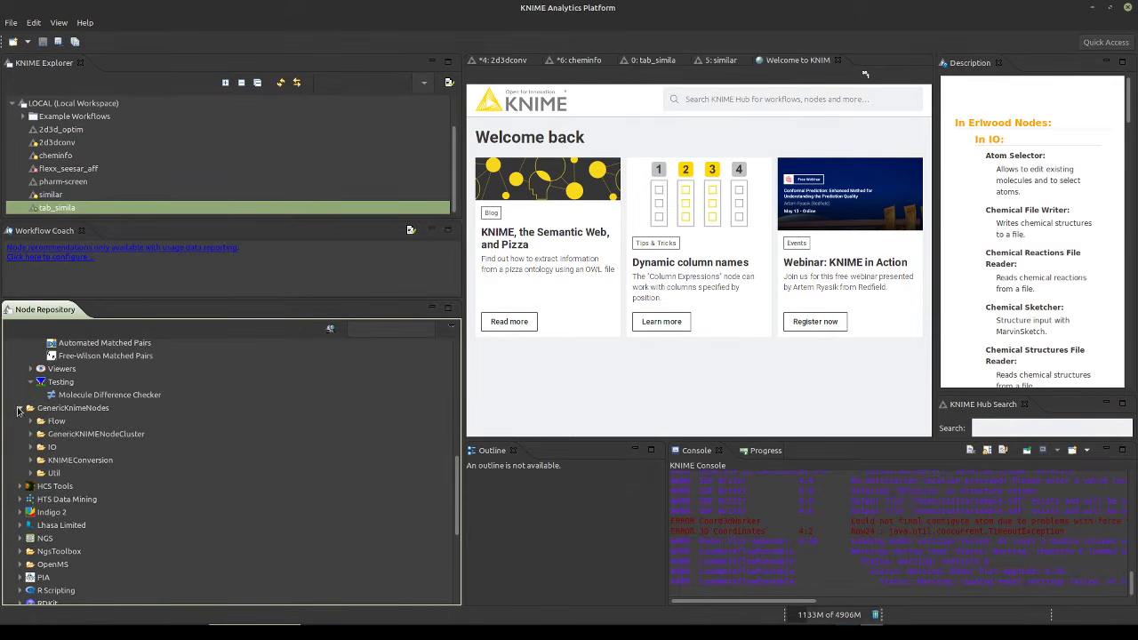
click(31, 422)
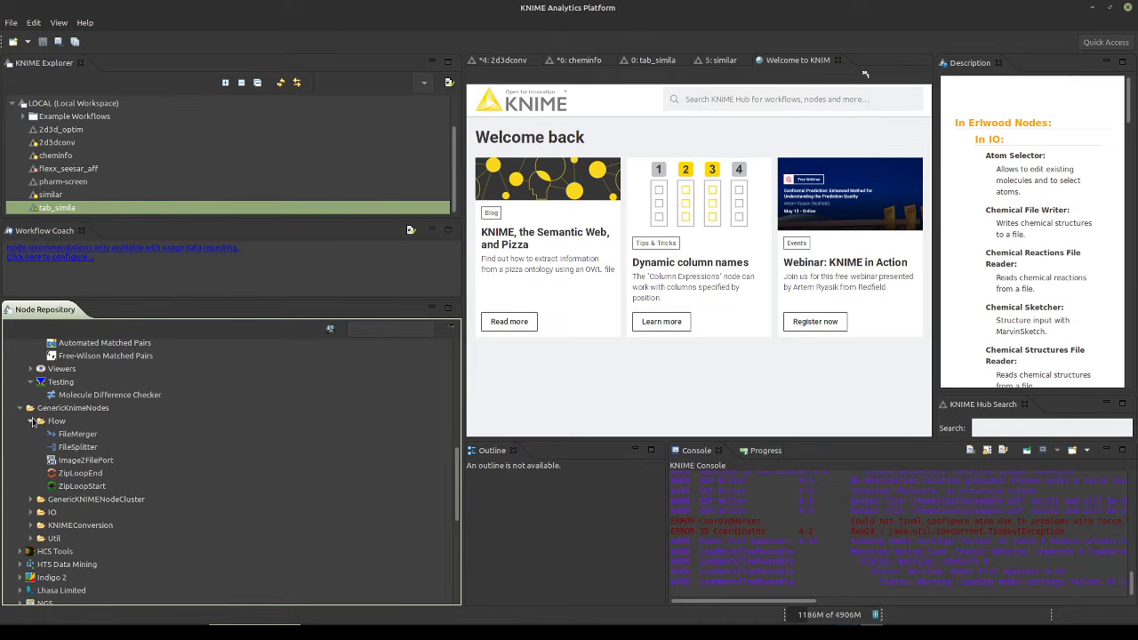
scroll(53, 448, down, 2)
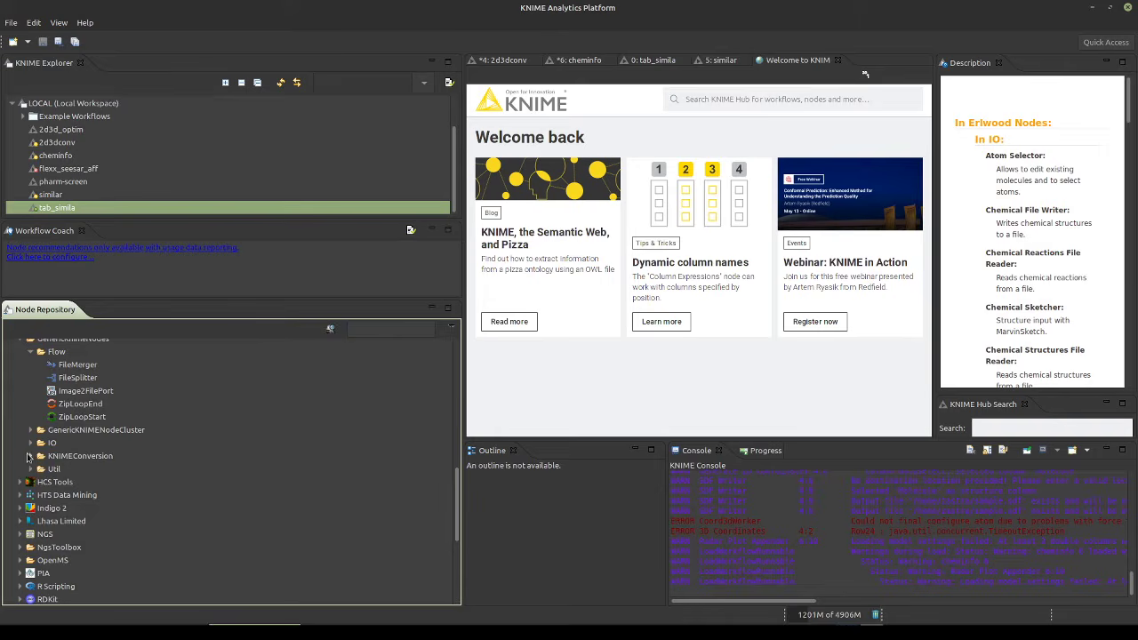
click(30, 456)
scroll(146, 471, down, 2)
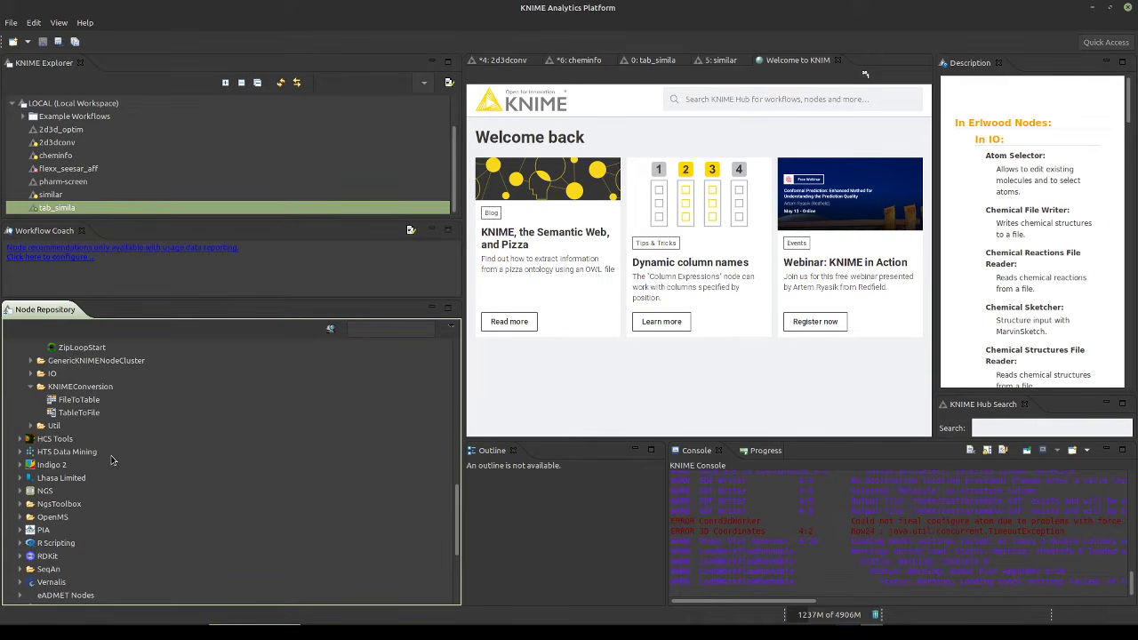
Expand the HTS Data Mining category and view the descriptions of its FASTA Reader, FASTA Writer and Fast Tanimoto nodes
click(20, 452)
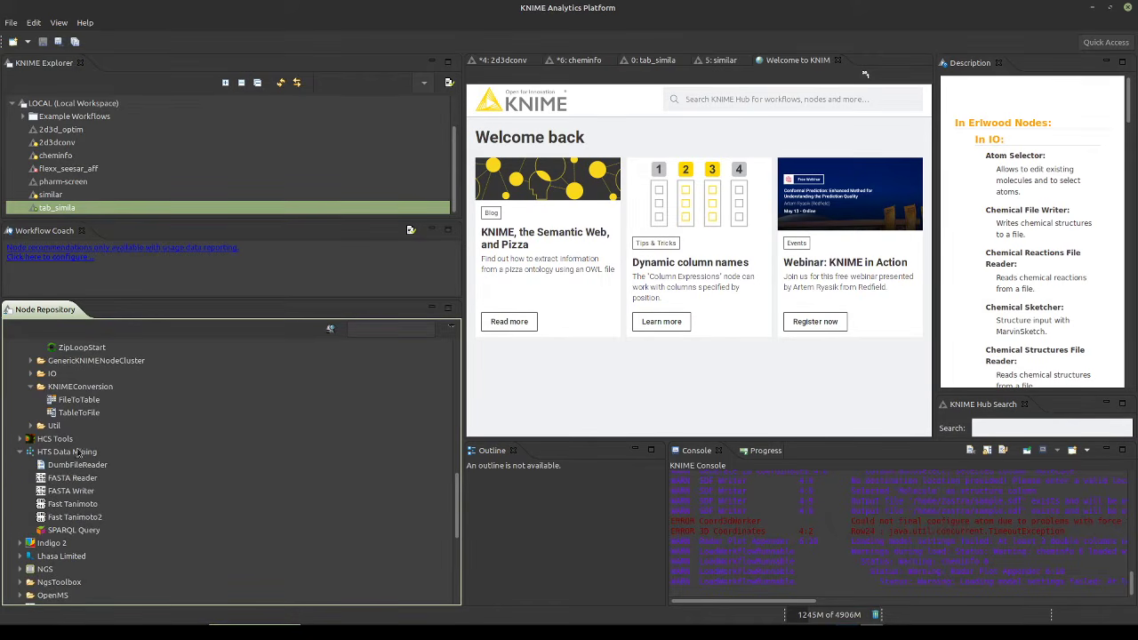
scroll(130, 449, down, 1)
click(78, 447)
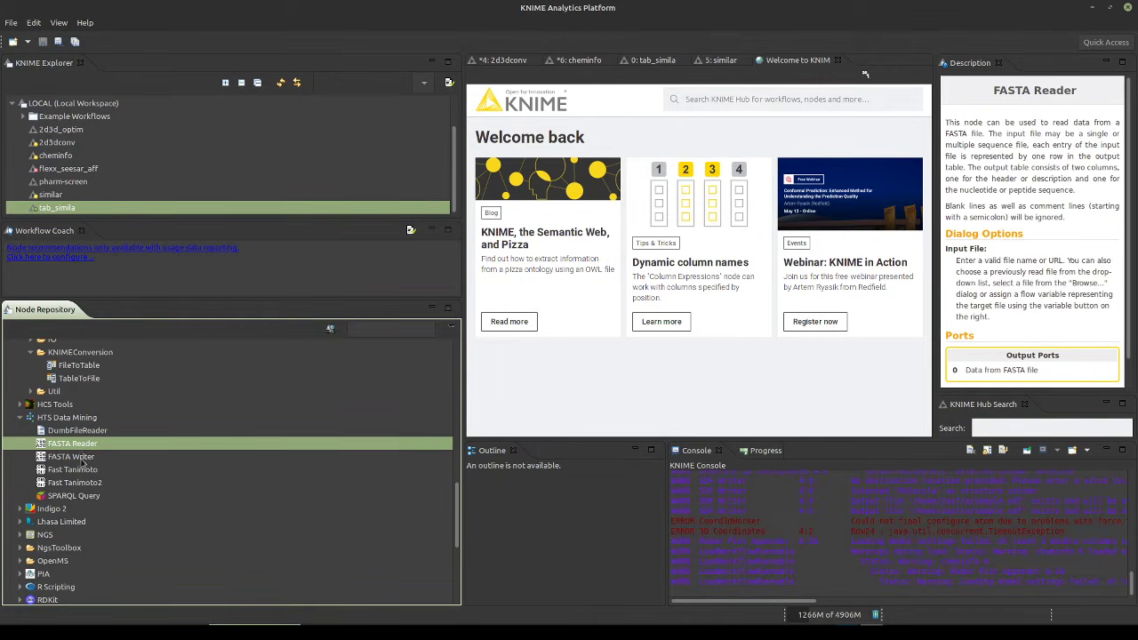
click(84, 457)
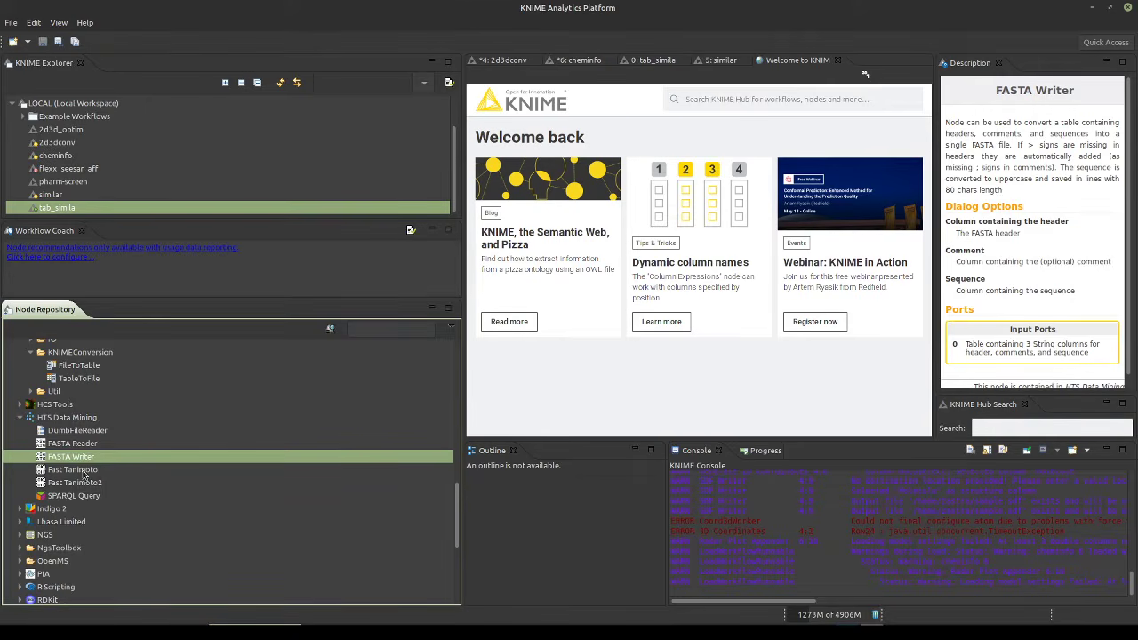
click(82, 471)
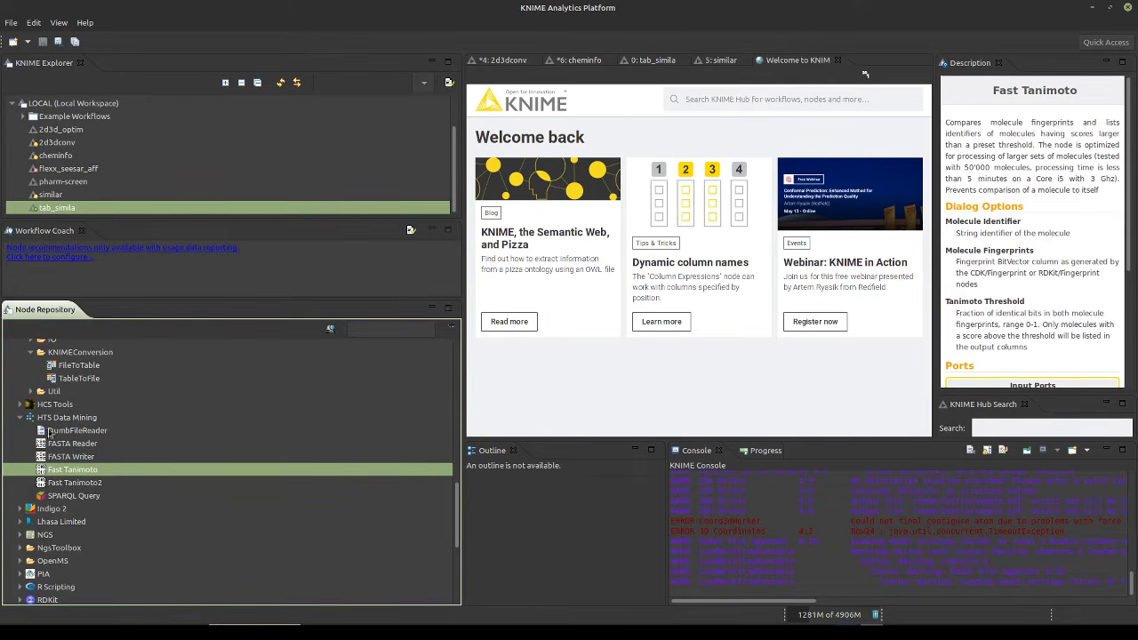
Expand the HCS Tools category and its Normalization subcategory to show the plate-normalization nodes
click(19, 404)
scroll(107, 469, down, 2)
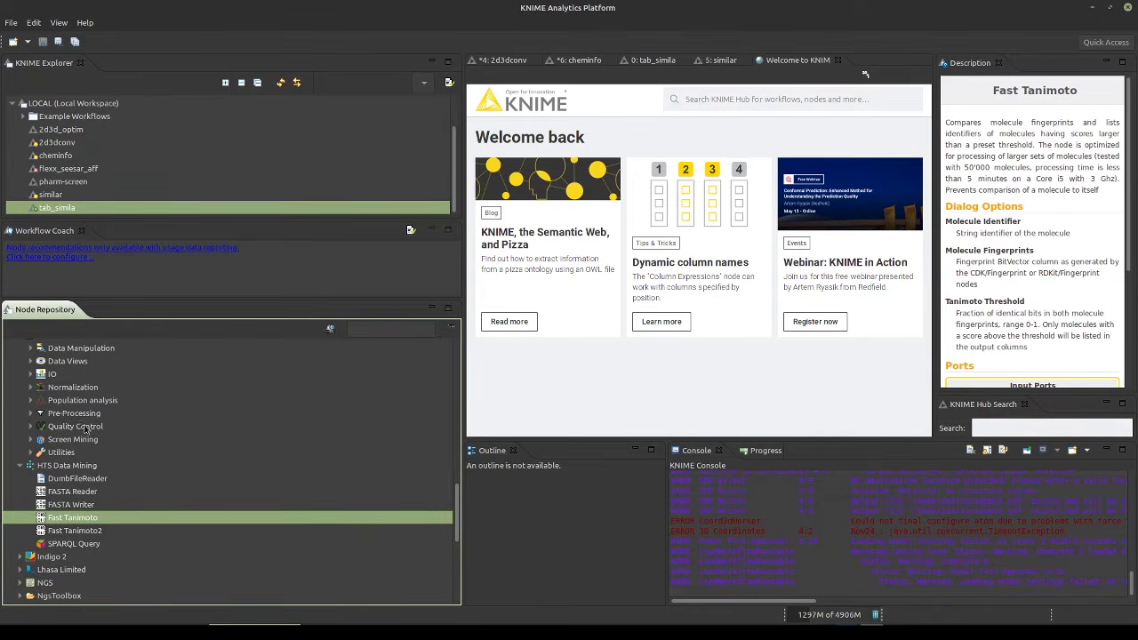
click(31, 388)
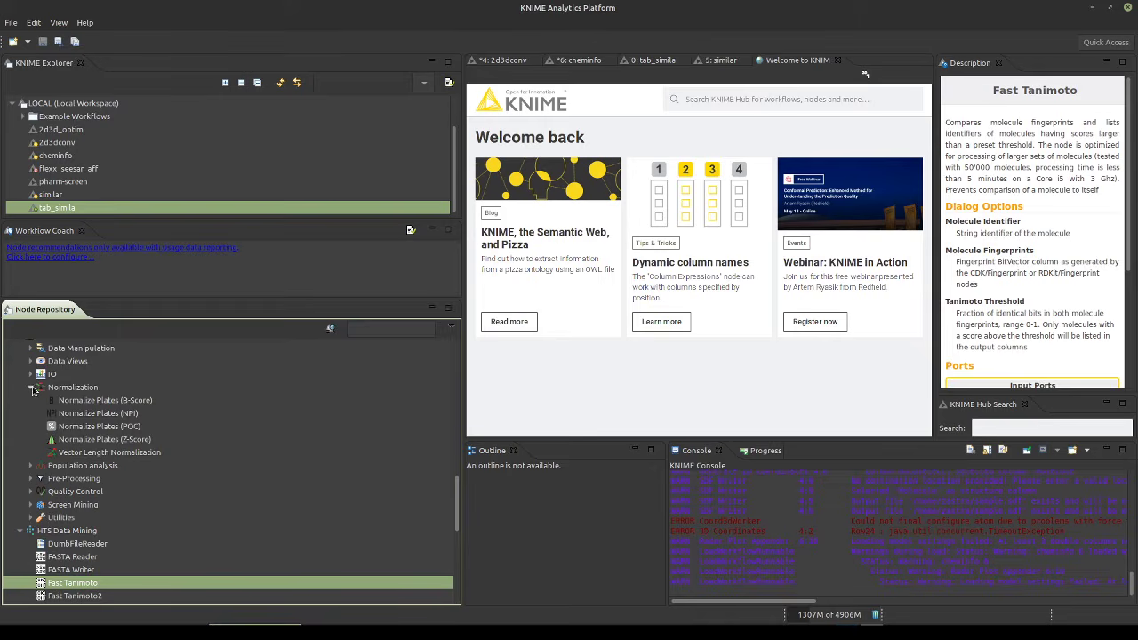
Expand the Indigo 2 category and its Reaction Nodes, Match and Similarity, and Combinatorial Chemistry subcategories
scroll(64, 407, down, 1)
scroll(65, 407, down, 4)
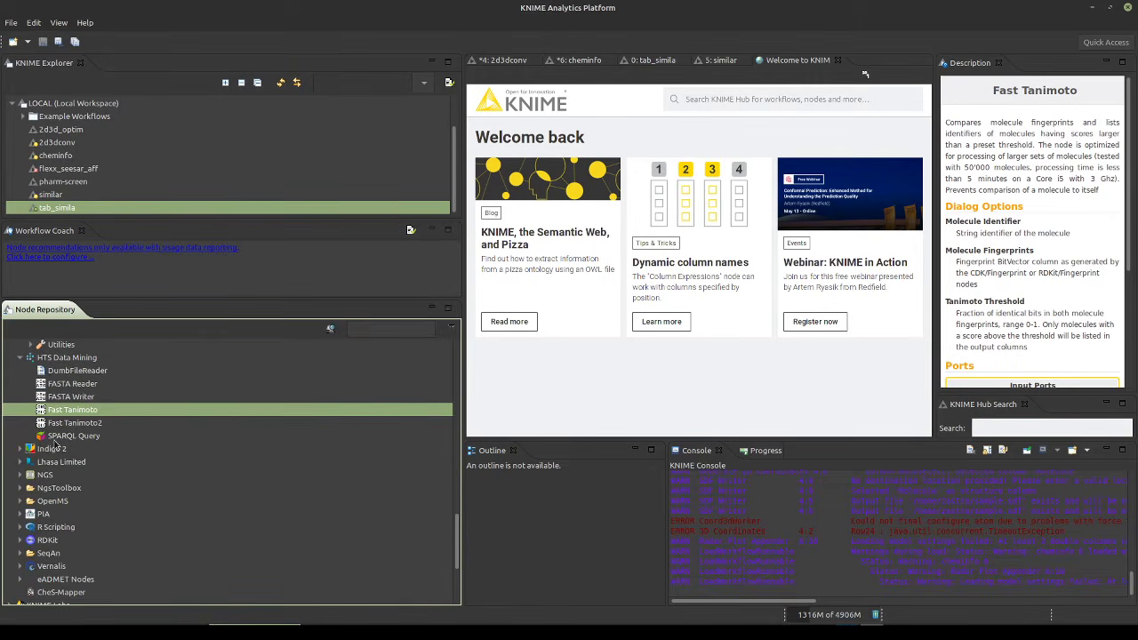
click(18, 450)
scroll(167, 464, down, 3)
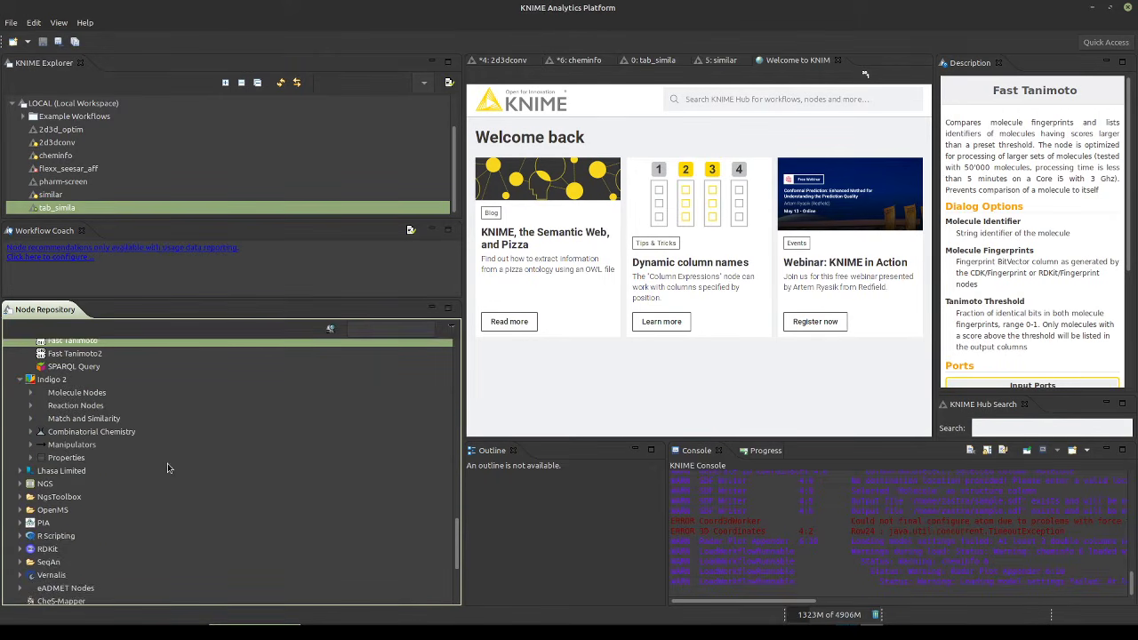
click(32, 372)
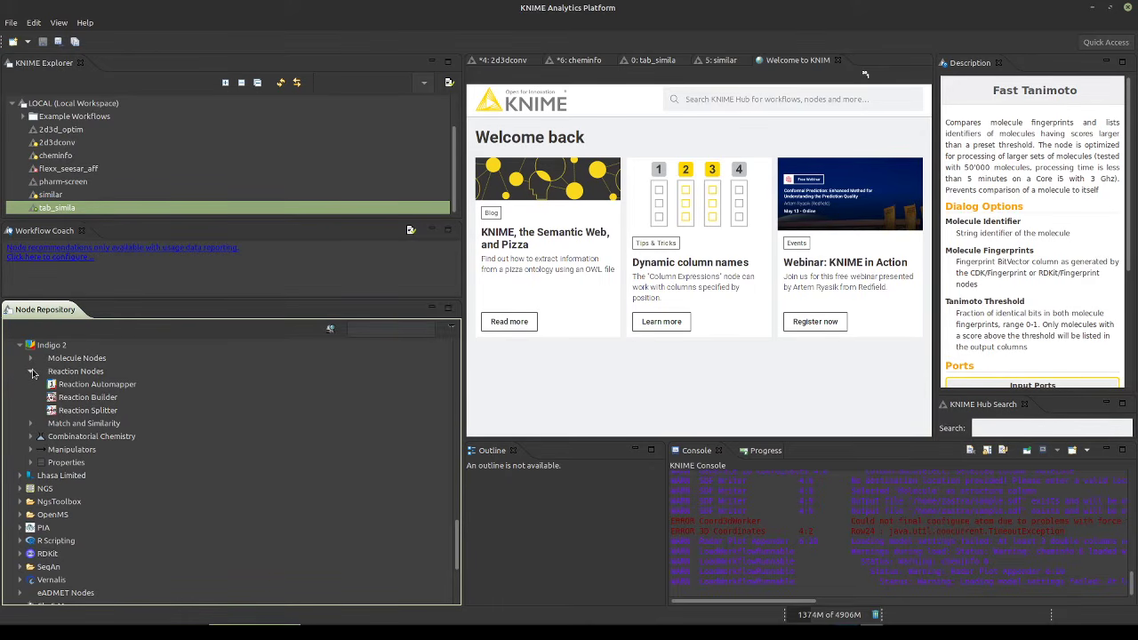
click(30, 424)
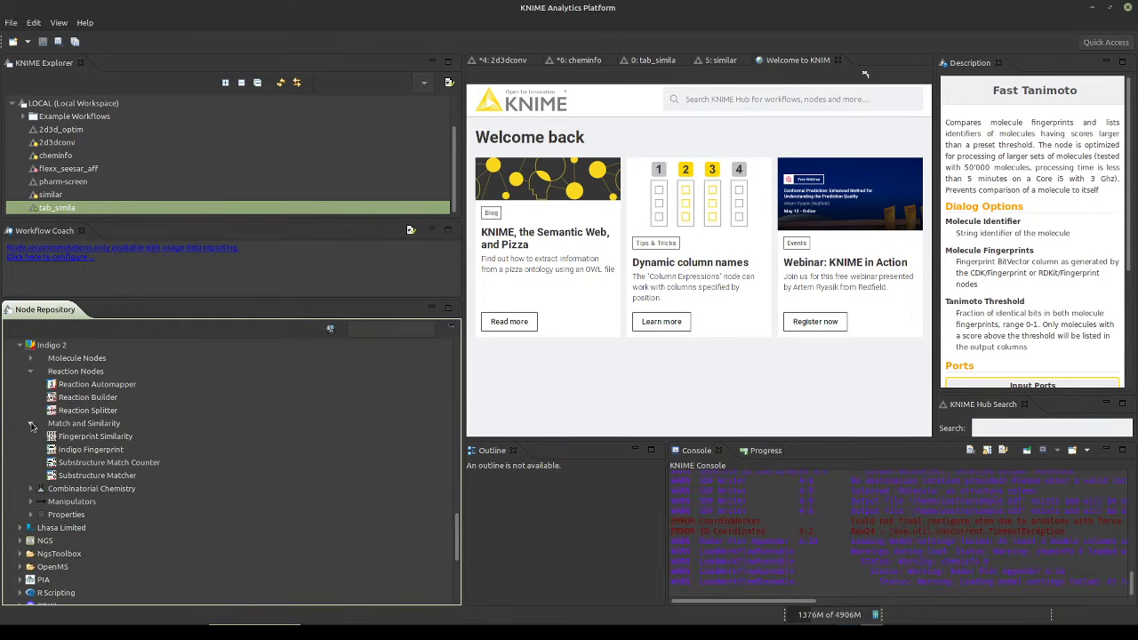
scroll(31, 429, down, 1)
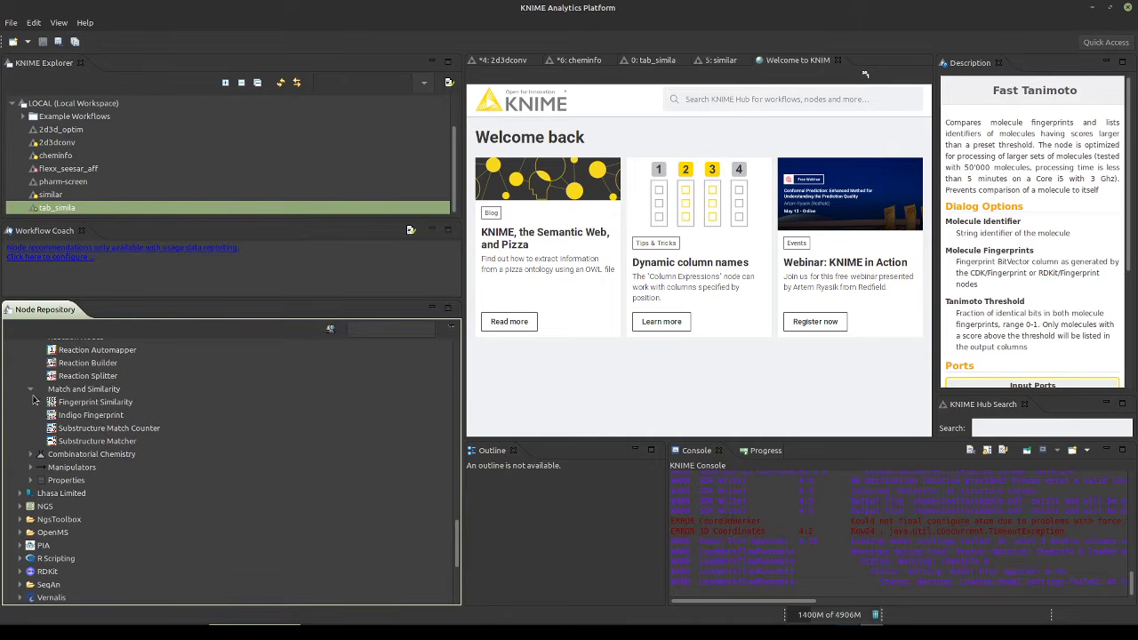
click(31, 455)
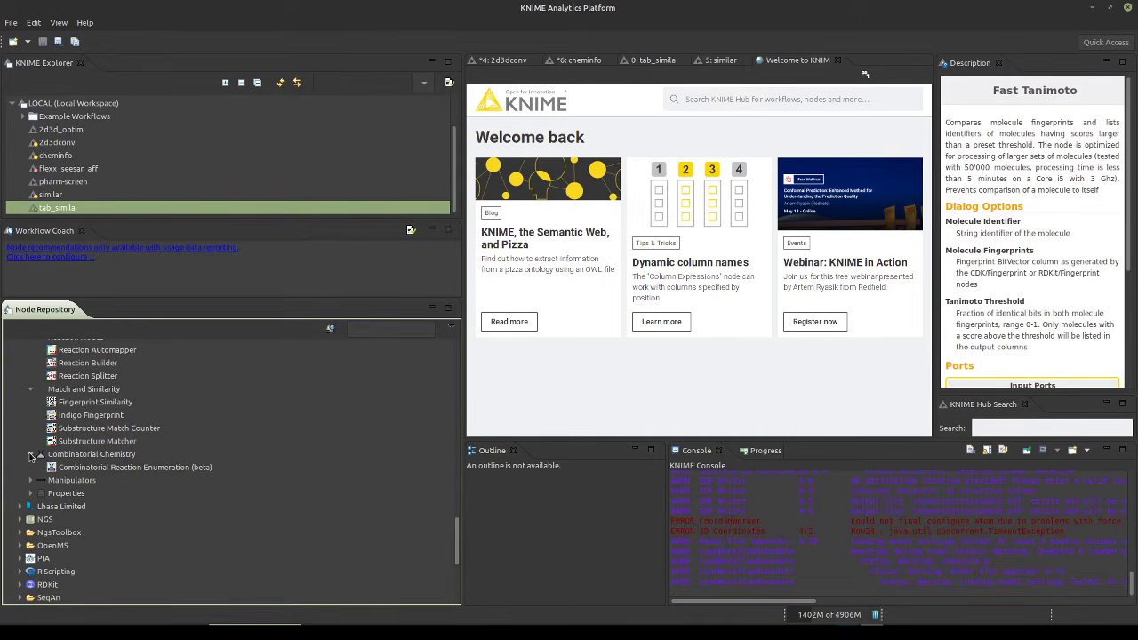
Expand Indigo 2's Manipulators subcategory and view the Hydrogen Remover, Standardizer, Hydrogen Adder and Generate 2D Coordinates descriptions
scroll(31, 456, down, 1)
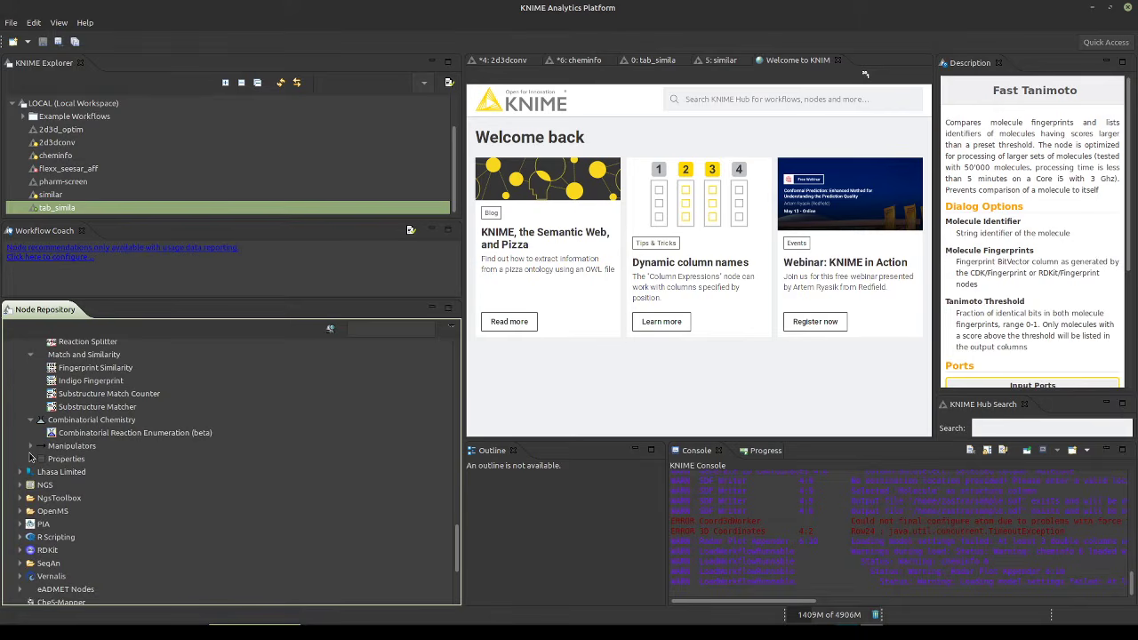
click(30, 452)
scroll(31, 459, down, 2)
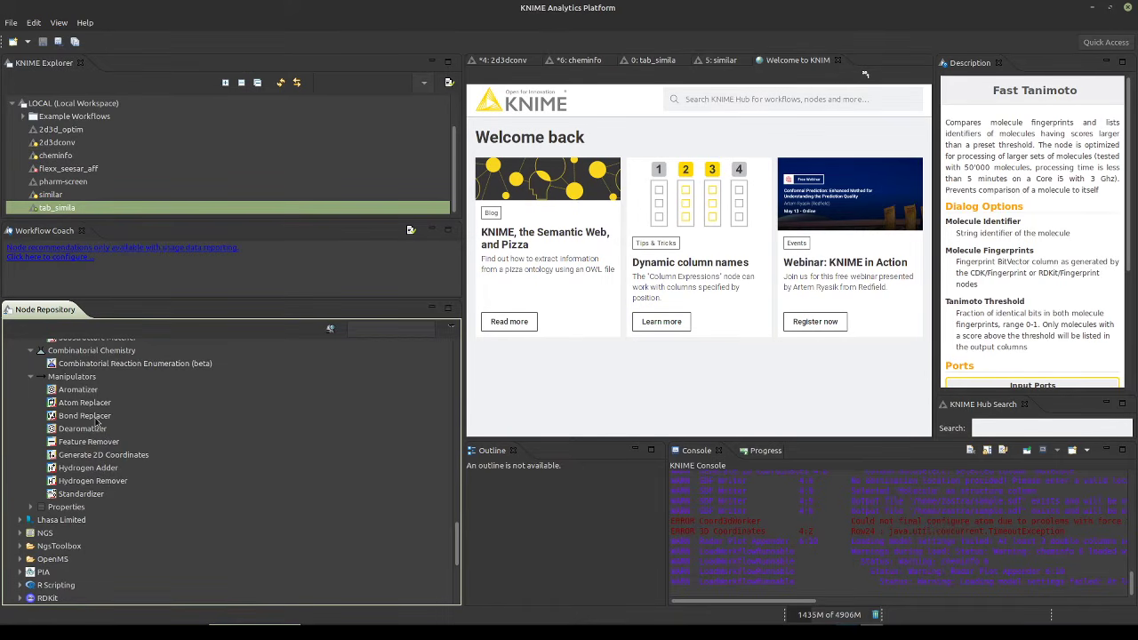
click(87, 484)
click(78, 494)
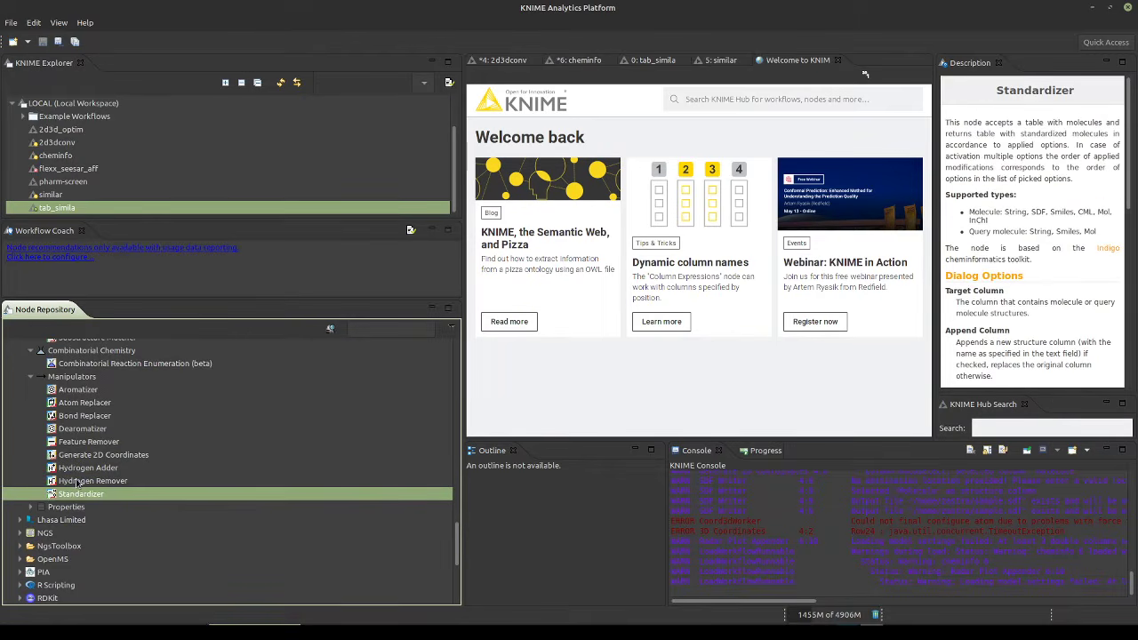
click(78, 481)
click(78, 469)
click(85, 455)
View the Feature Remover node's description, widen the Description pane, and highlight the description's opening sentence
click(86, 442)
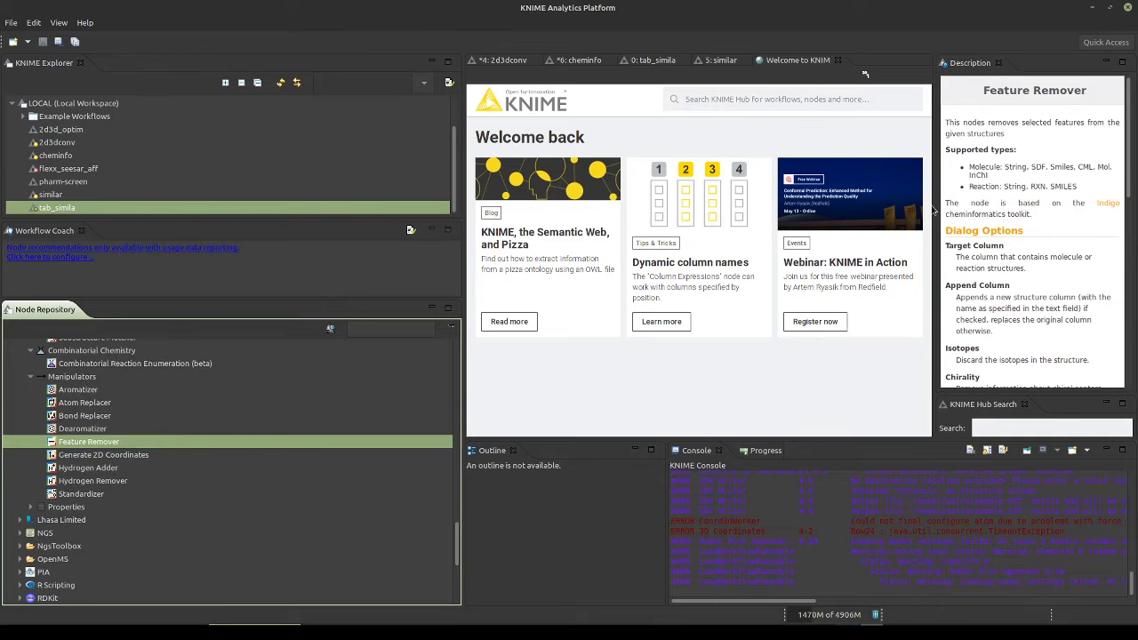
drag(934, 208, 708, 203)
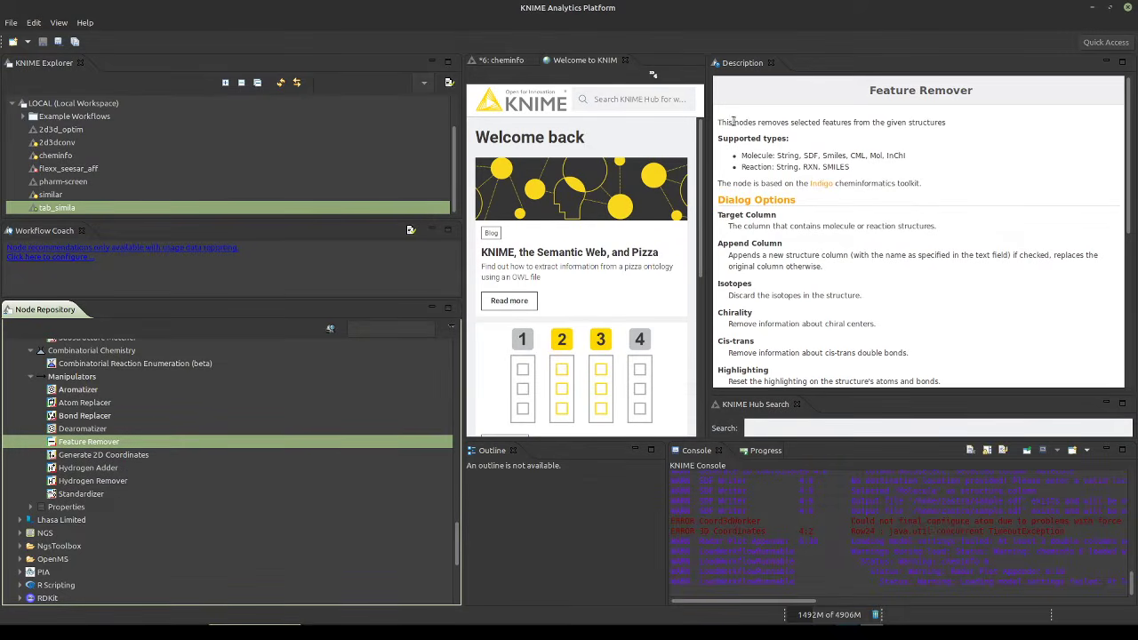
drag(720, 122, 965, 133)
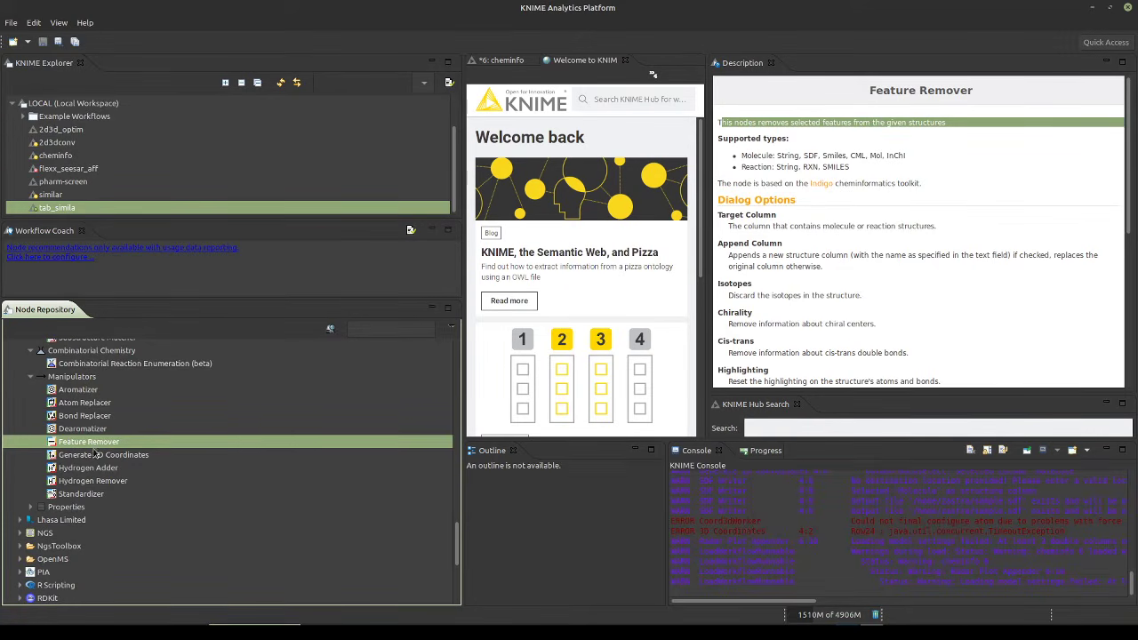
View the Indigo Standardizer node's description and highlight its opening text and the dialog options from Treat X as pseudoatom through Options
click(85, 494)
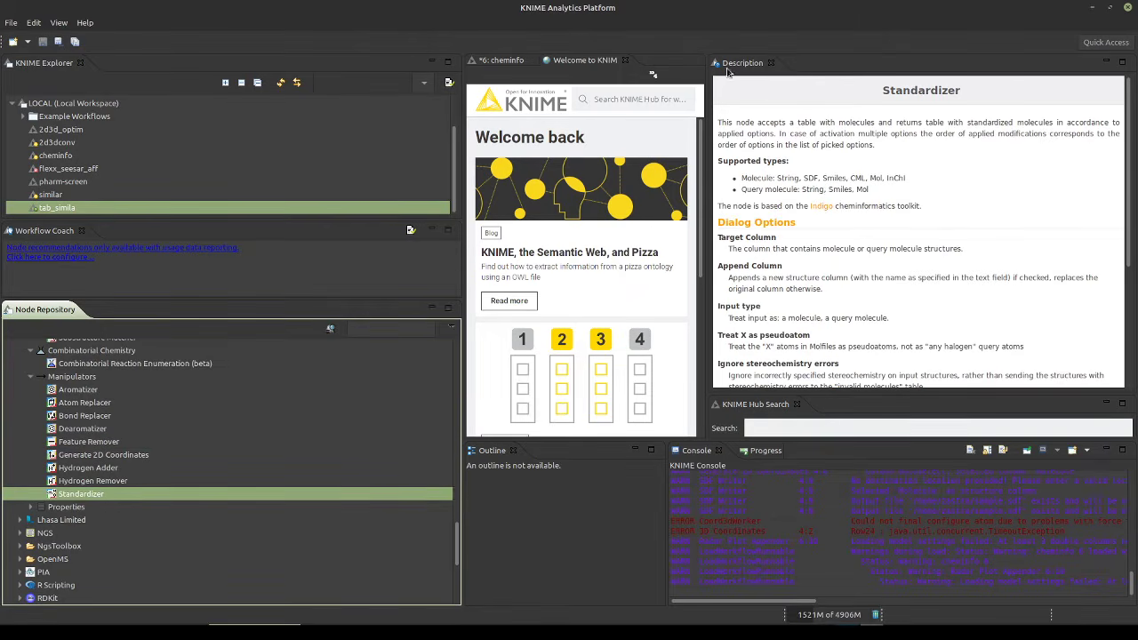
drag(805, 122, 987, 133)
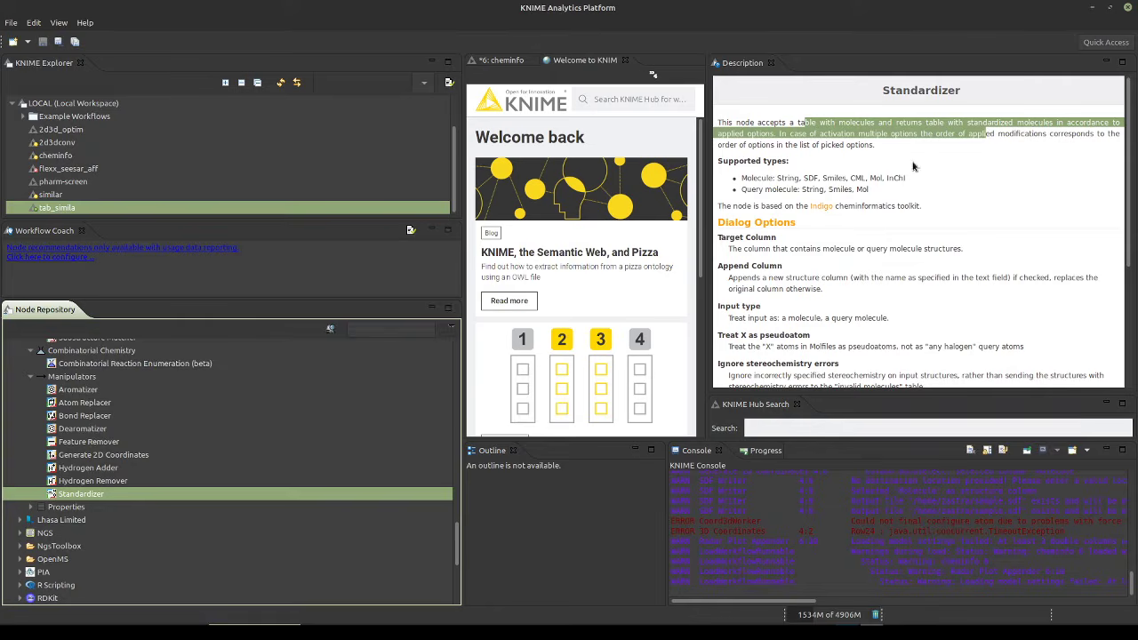
scroll(797, 266, down, 3)
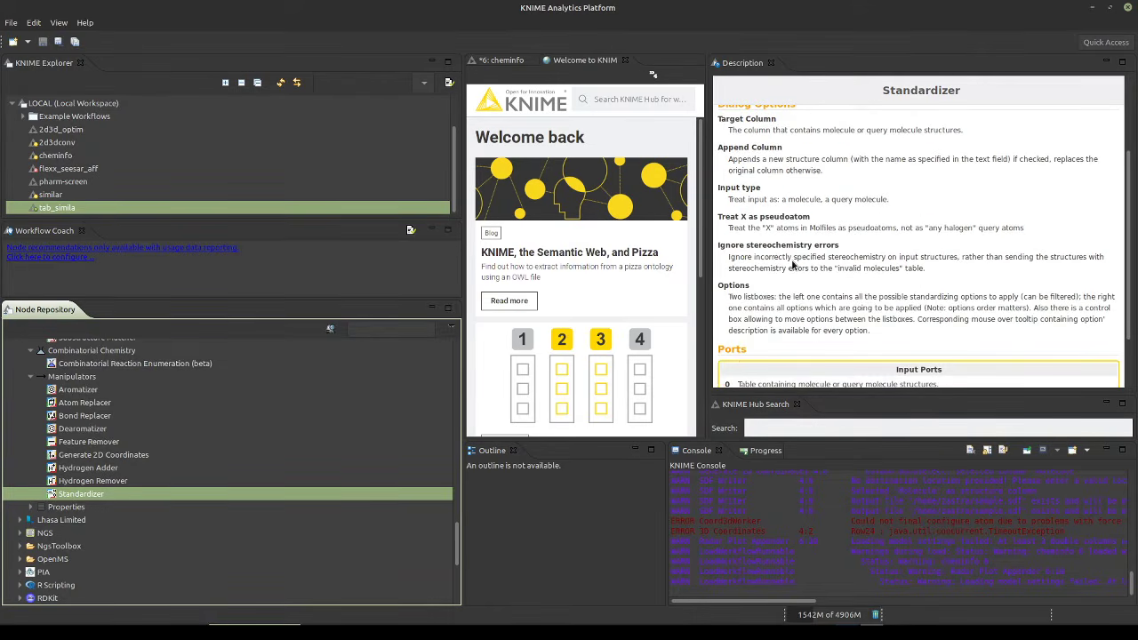
drag(720, 216, 823, 332)
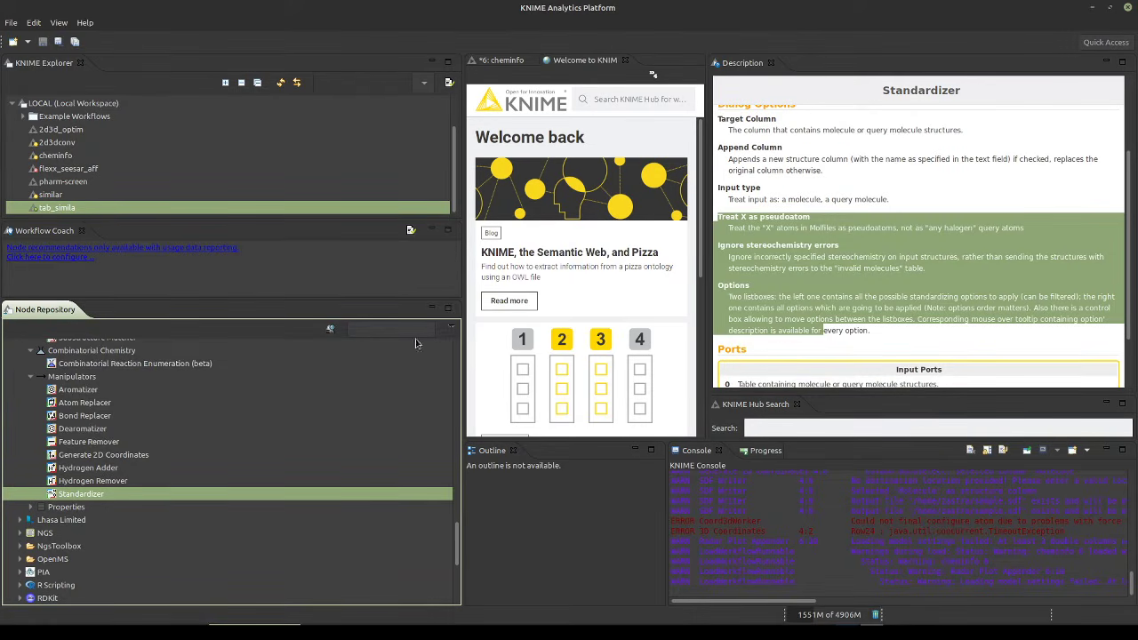
Expand Indigo 2's Properties subcategory and view the InChI, Canonical SMILES and Molecule Properties node descriptions
click(30, 508)
scroll(98, 473, down, 3)
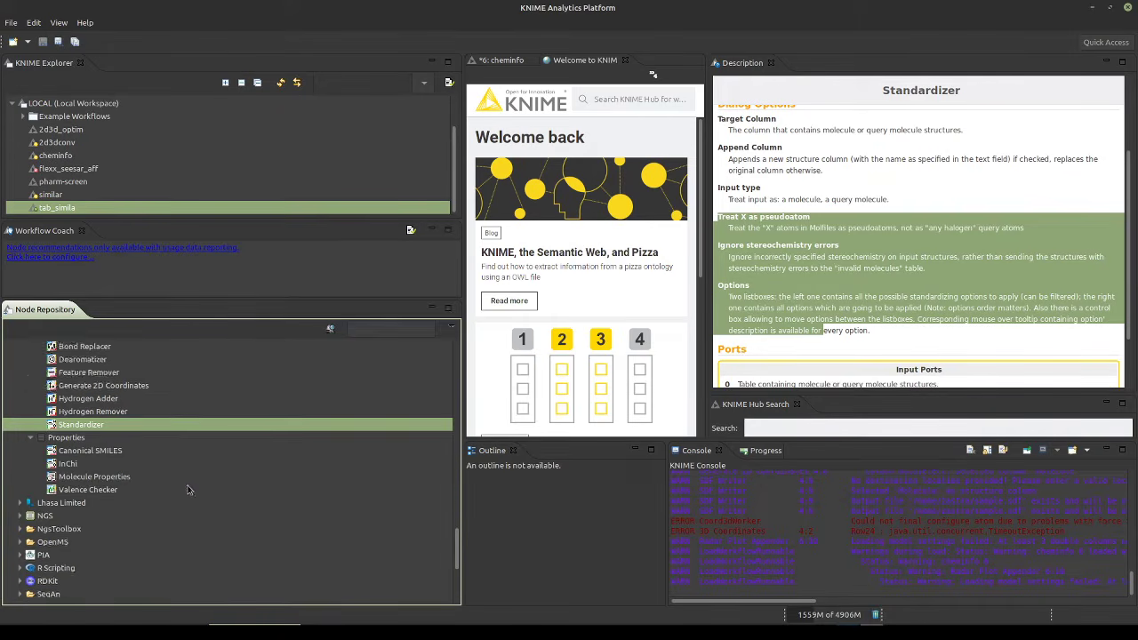
click(120, 429)
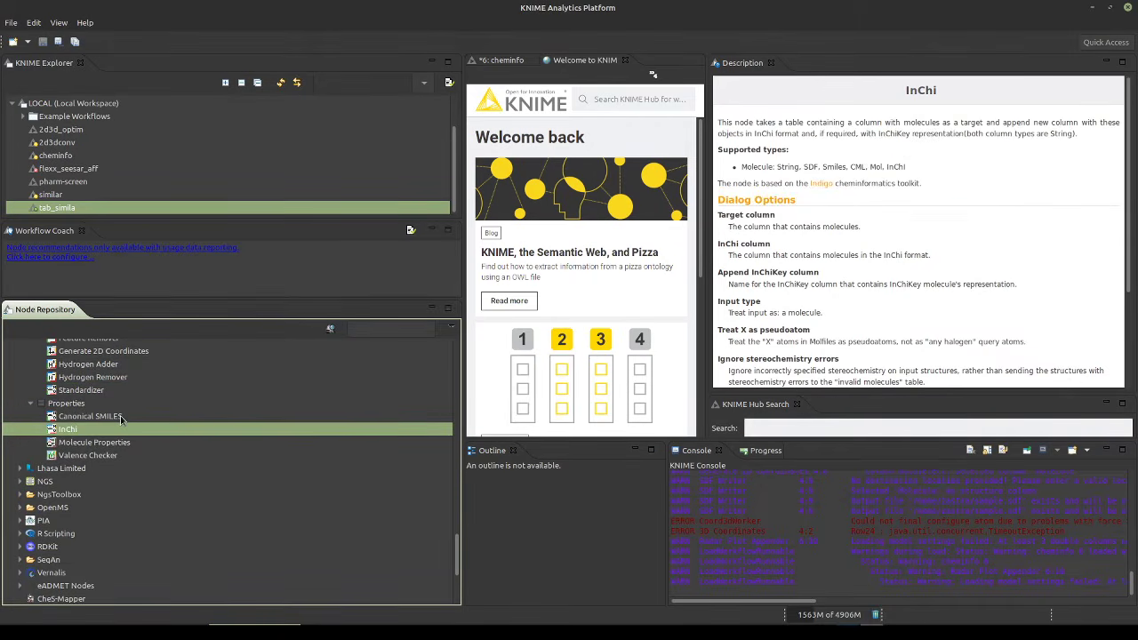
click(121, 417)
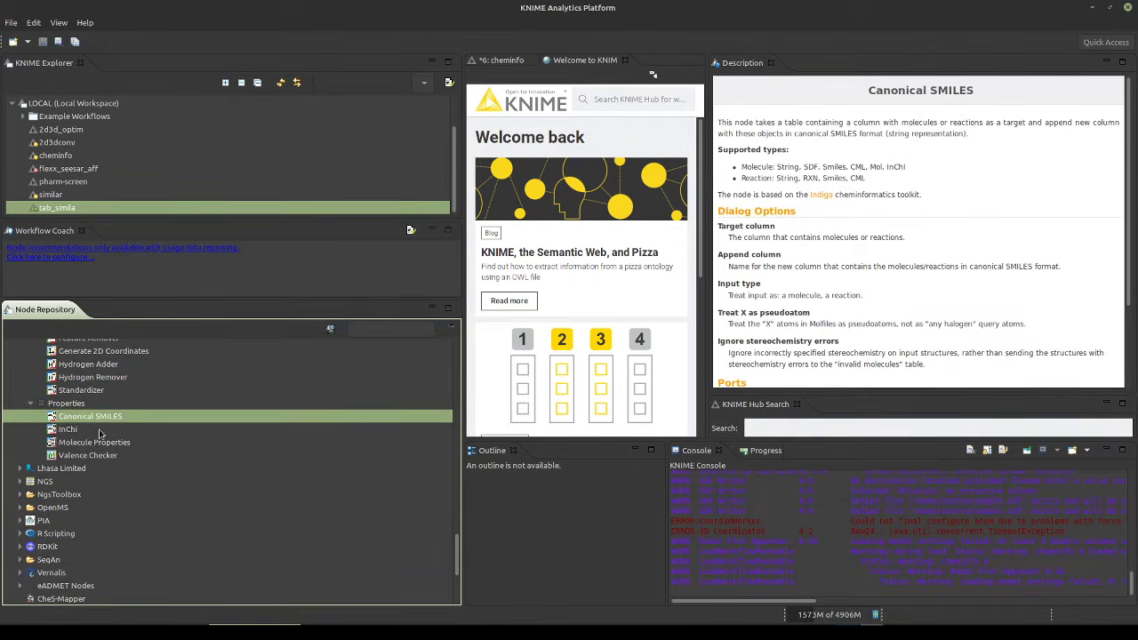
click(98, 430)
click(107, 442)
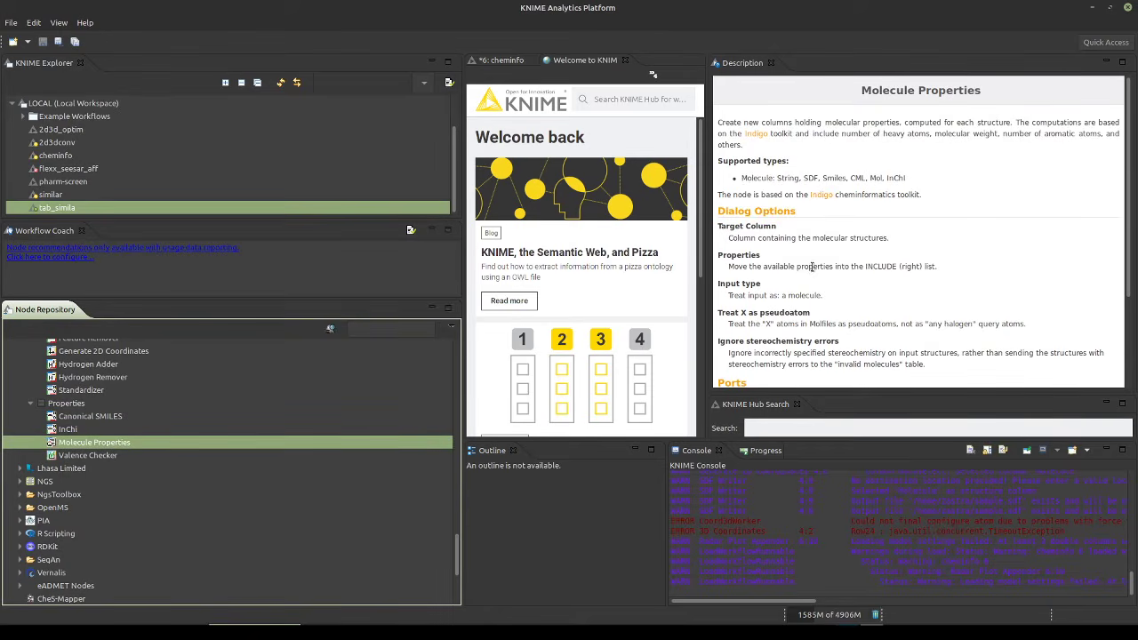
scroll(878, 318, down, 3)
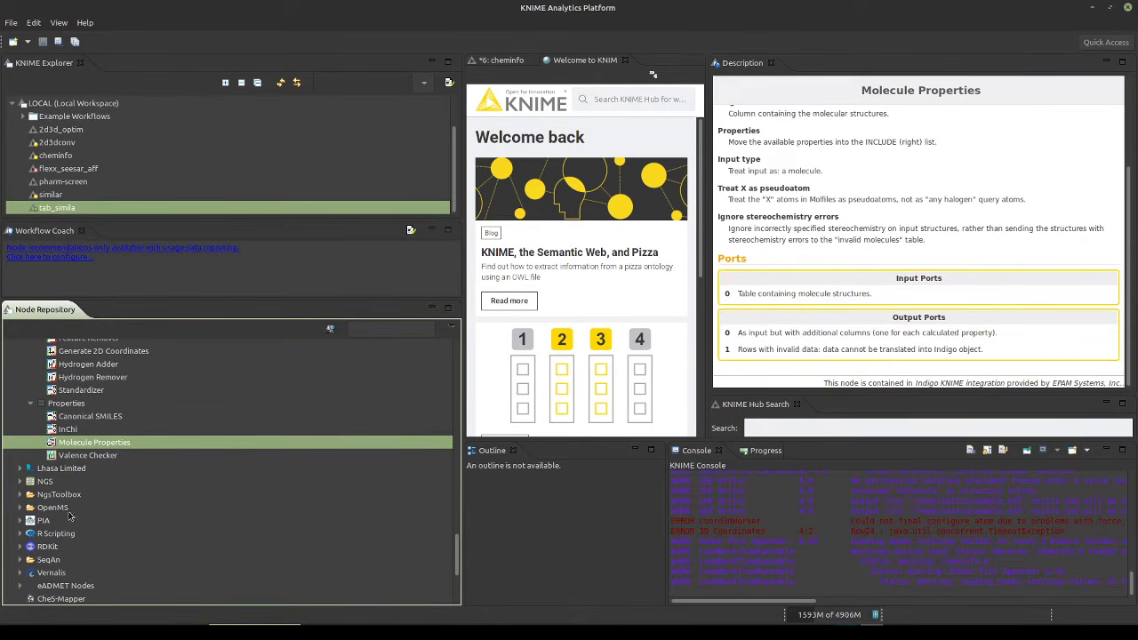
Expand the Lhasa Limited, NGS and NgsToolbox categories to show their subcategories
click(20, 467)
scroll(138, 458, down, 3)
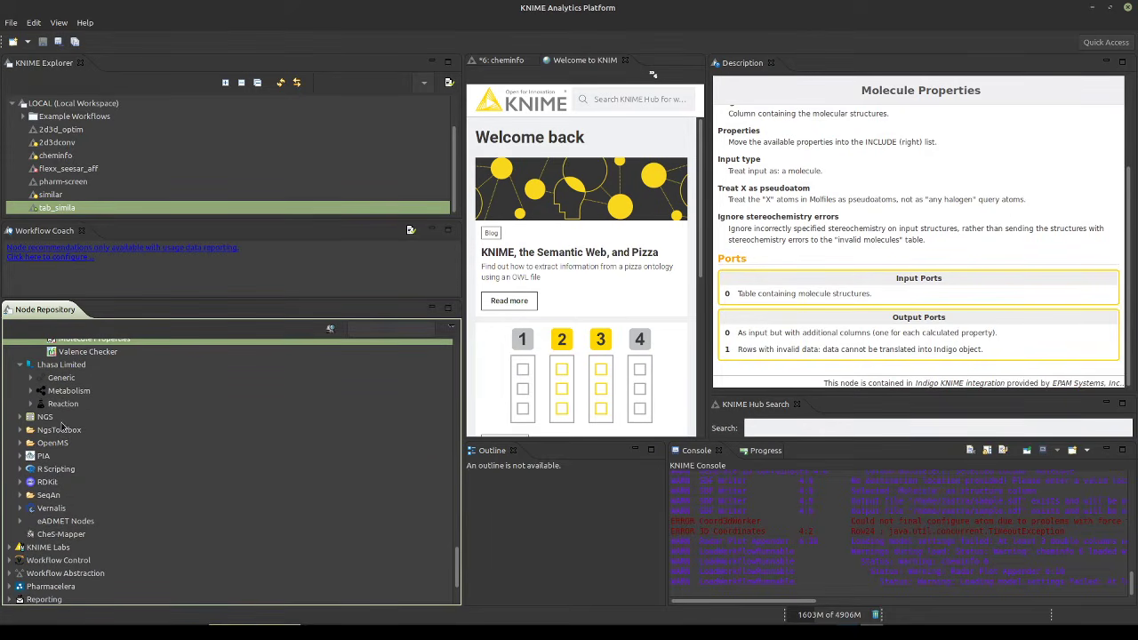
click(20, 417)
scroll(53, 431, down, 2)
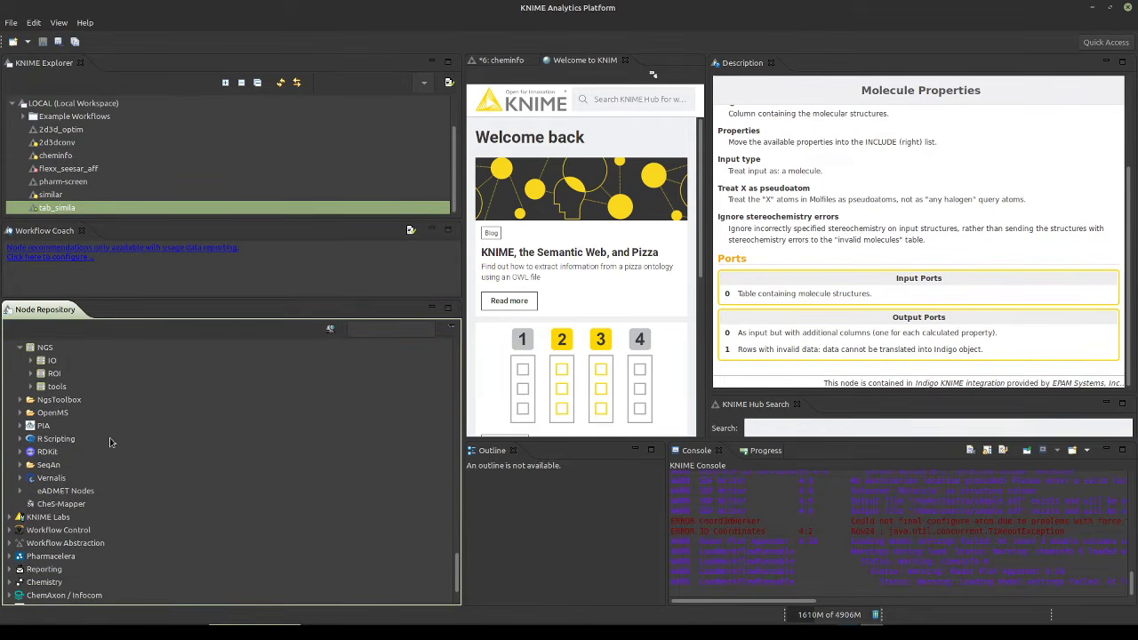
click(19, 402)
scroll(20, 427, down, 3)
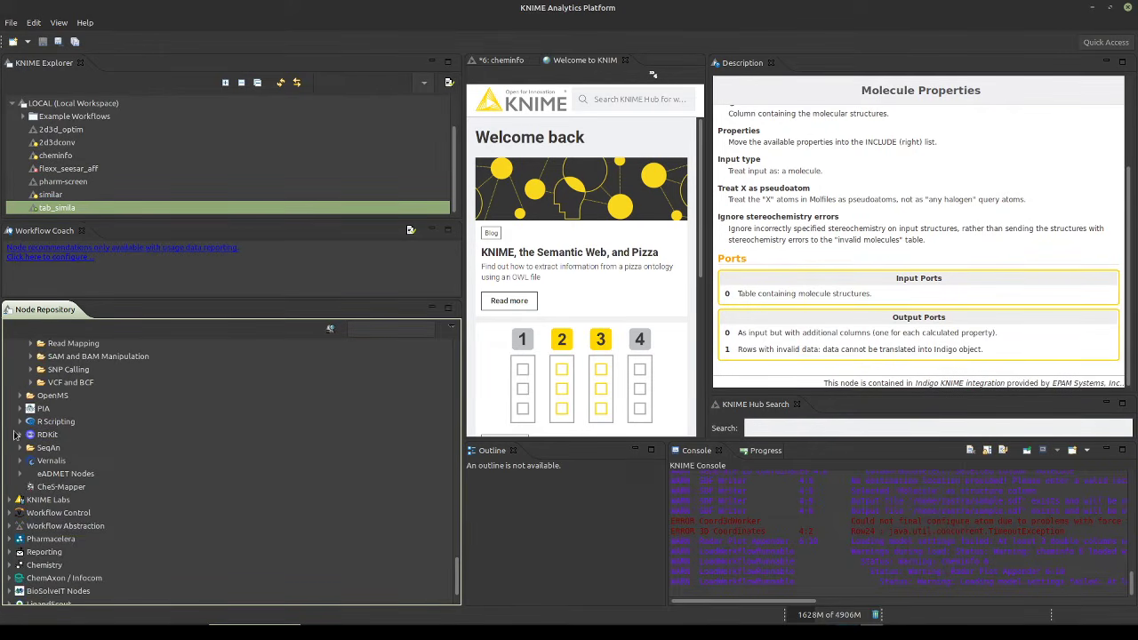
Expand the R Scripting and RDKit categories to show the R Snippet nodes and RDKit subcategories
click(19, 422)
scroll(17, 423, down, 2)
click(17, 443)
scroll(140, 461, down, 2)
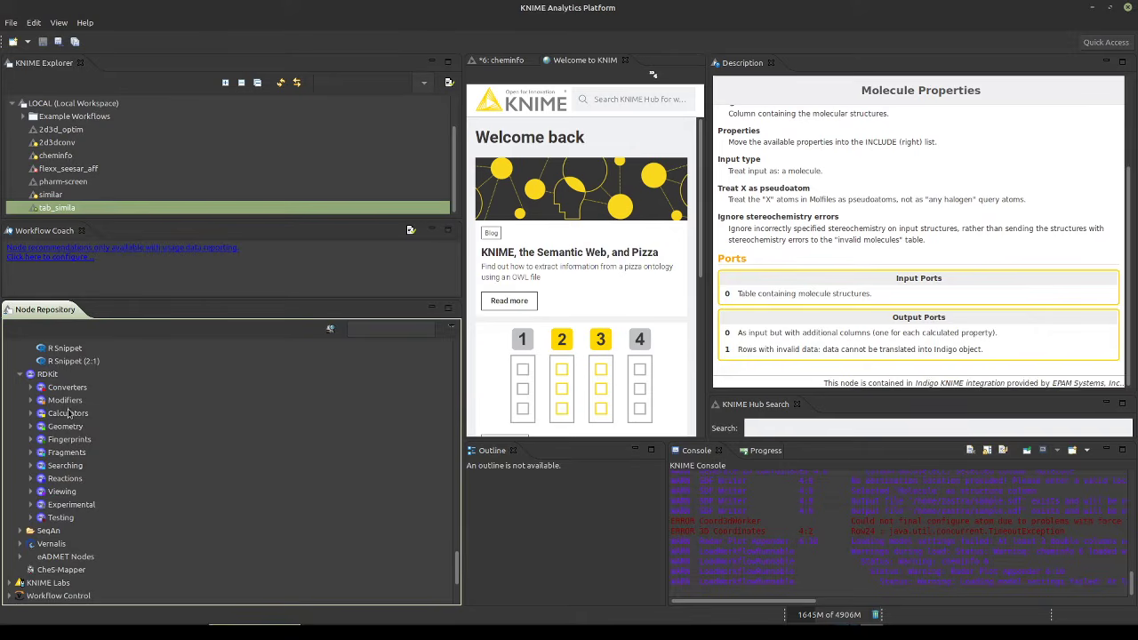
Expand RDKit's Converters subcategory and view the RDKit From Molecule, RDKit From InChI and RDKit To Molecule descriptions
click(32, 389)
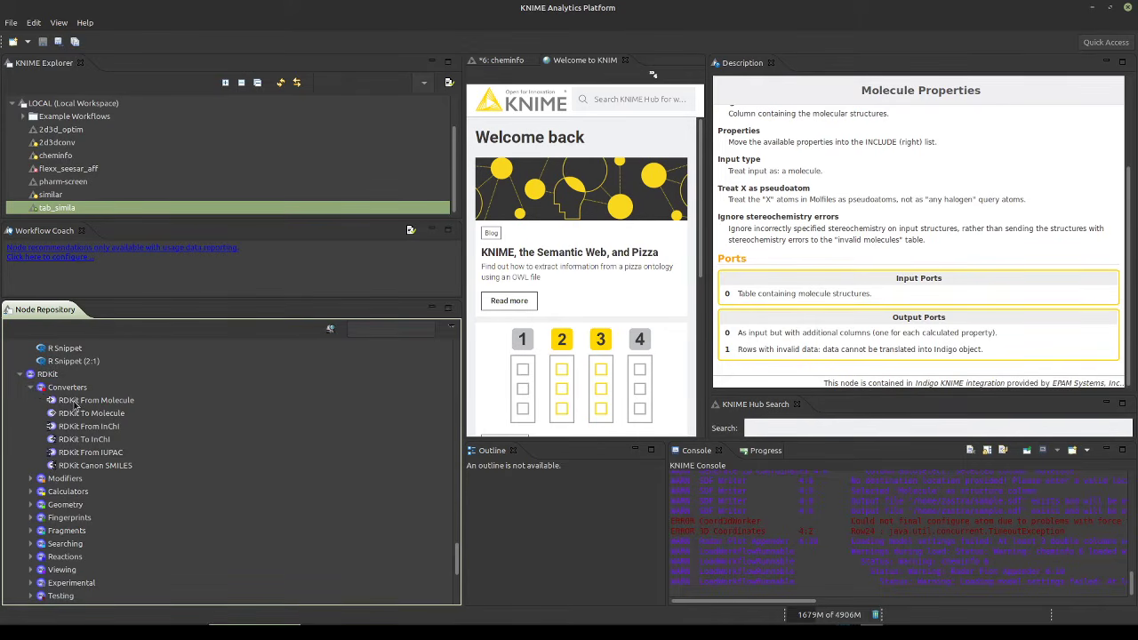
click(79, 401)
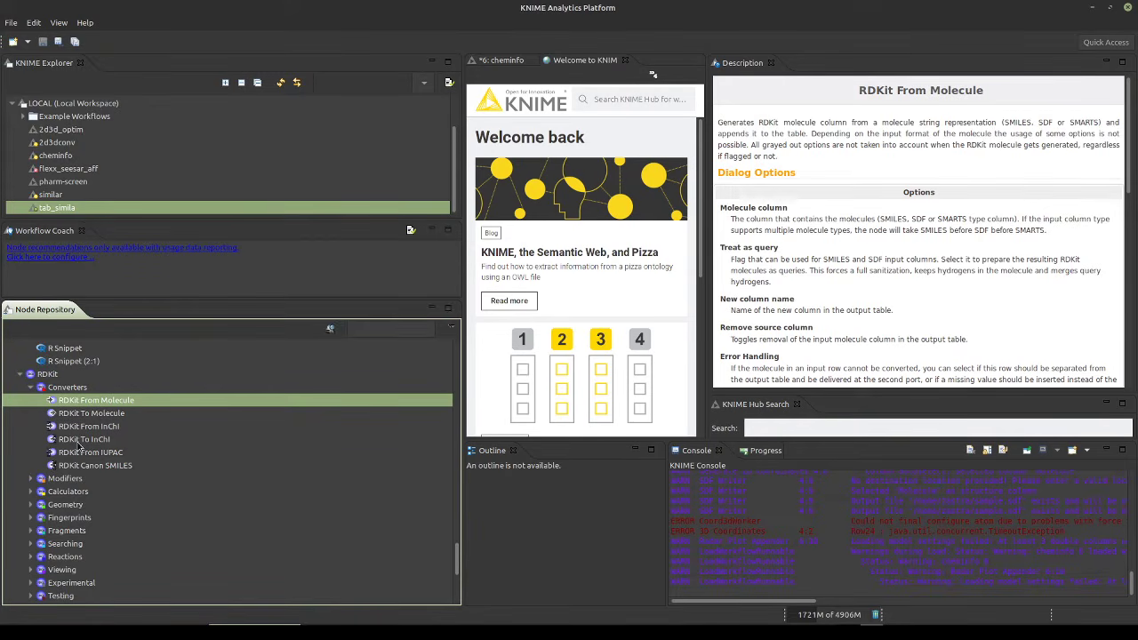
click(88, 426)
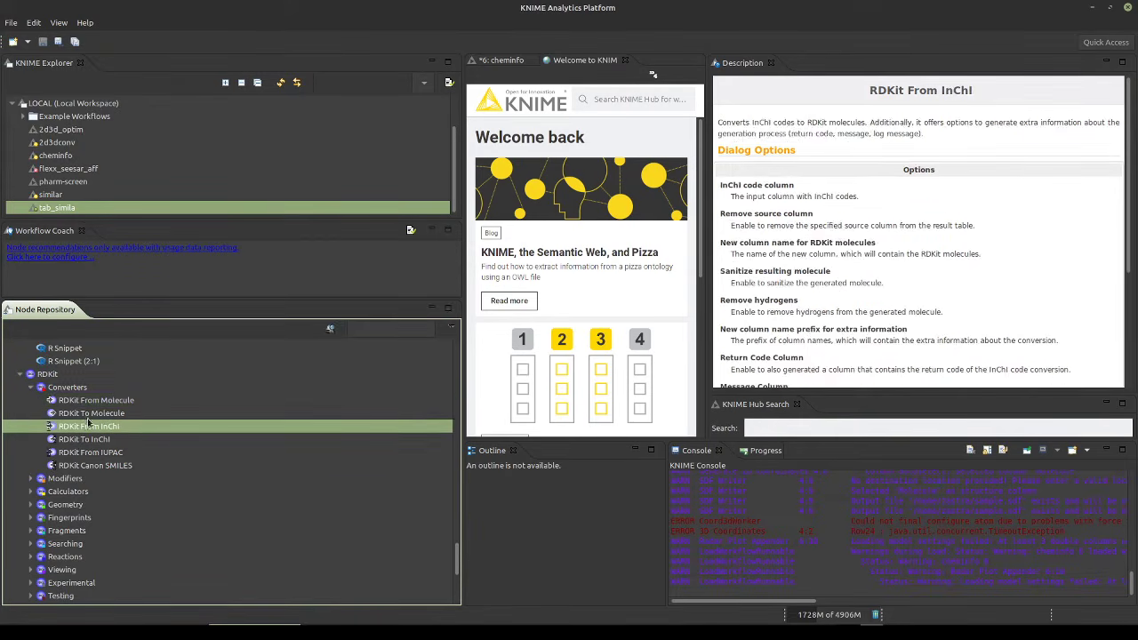
click(91, 414)
scroll(98, 511, down, 2)
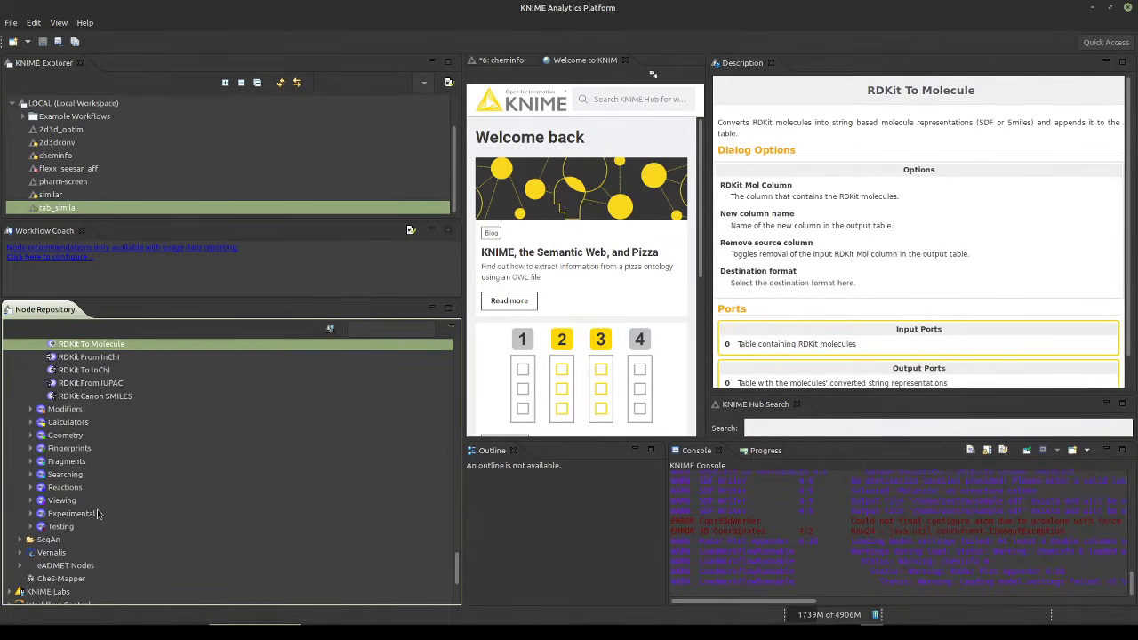
Expand RDKit's Geometry subcategory and view the Optimize Geometry, Add Conformers and Generate Coords descriptions, highlighting the supported force fields in Optimize Geometry
click(30, 435)
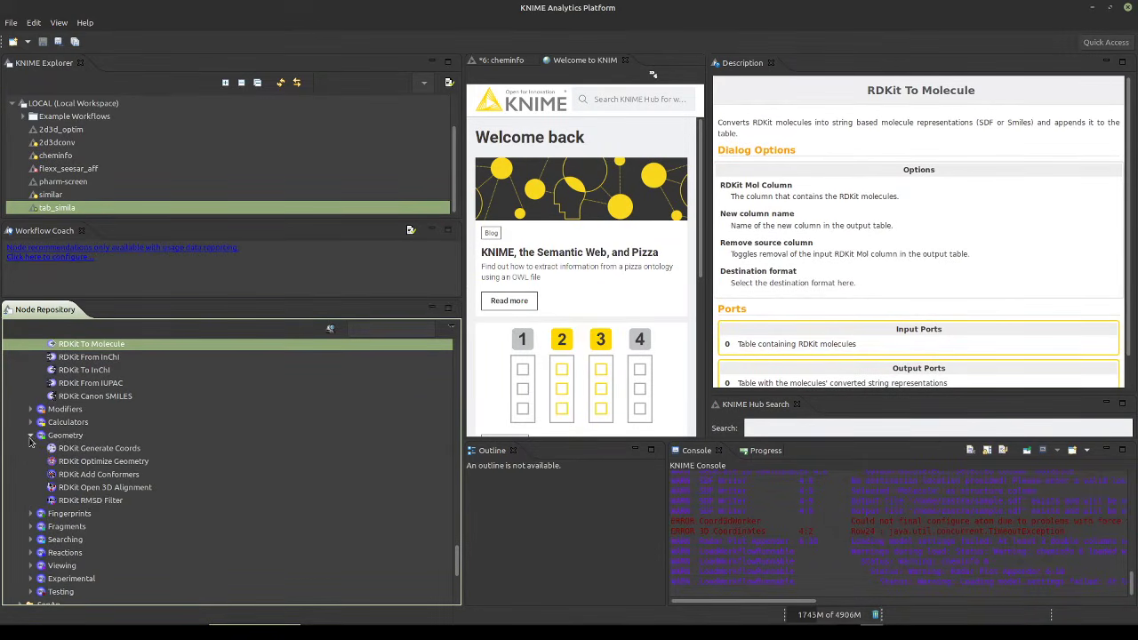
click(114, 462)
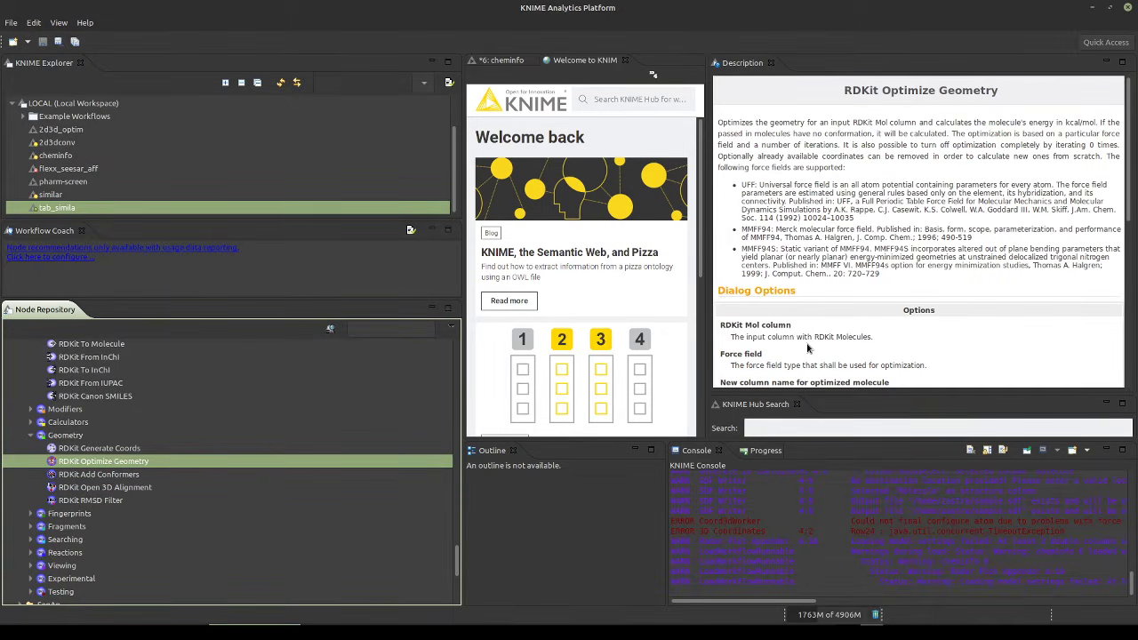
scroll(808, 349, down, 2)
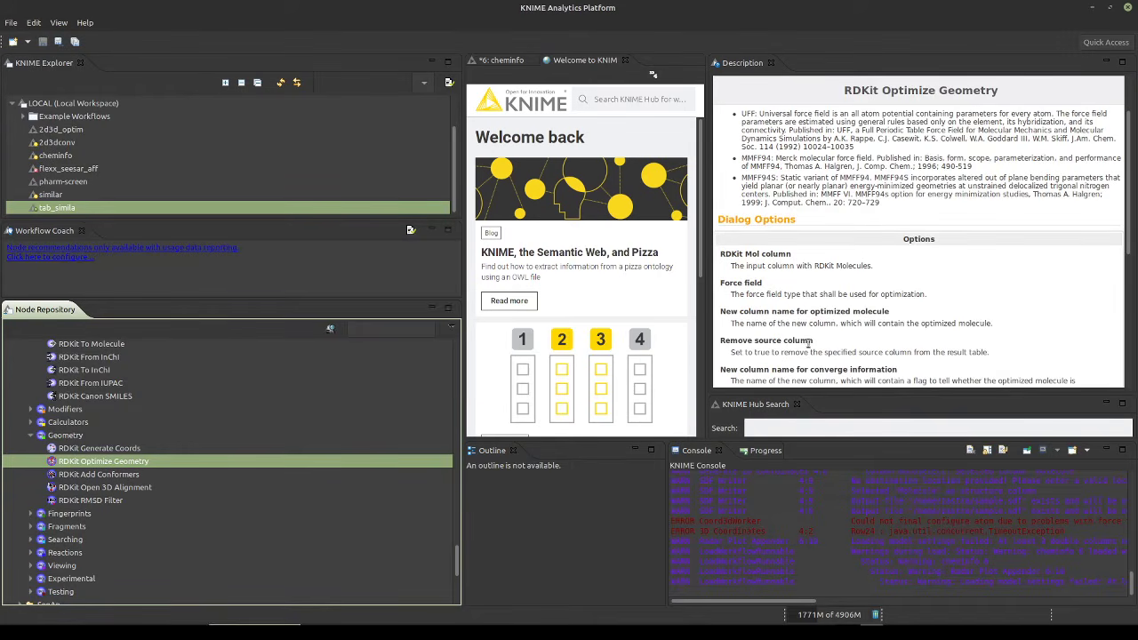
scroll(809, 342, up, 2)
drag(742, 184, 893, 276)
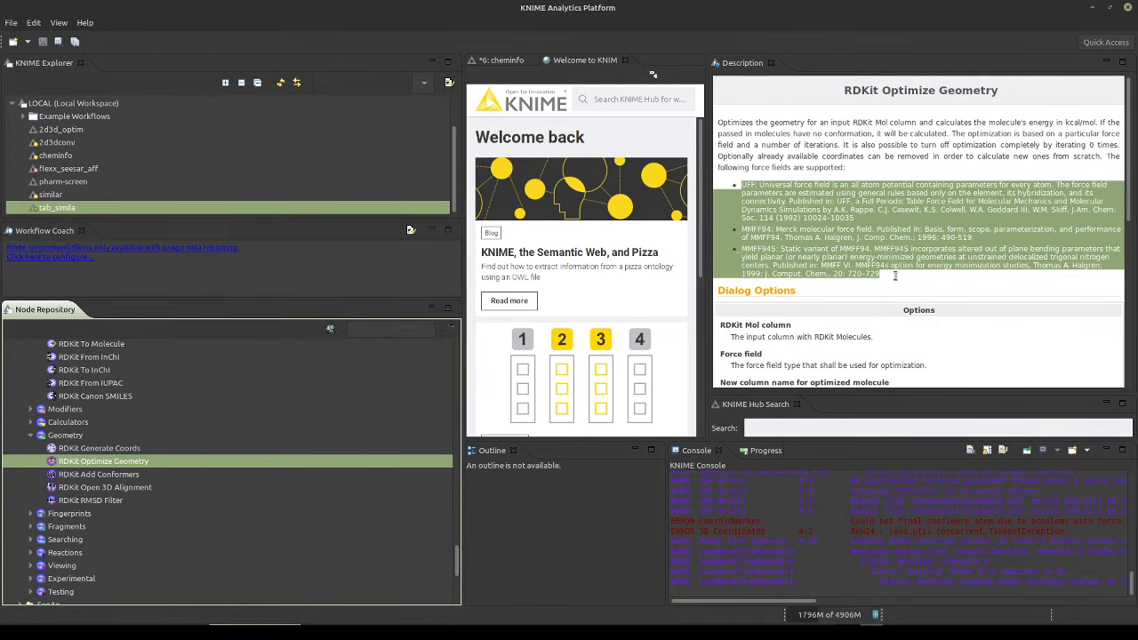
click(99, 477)
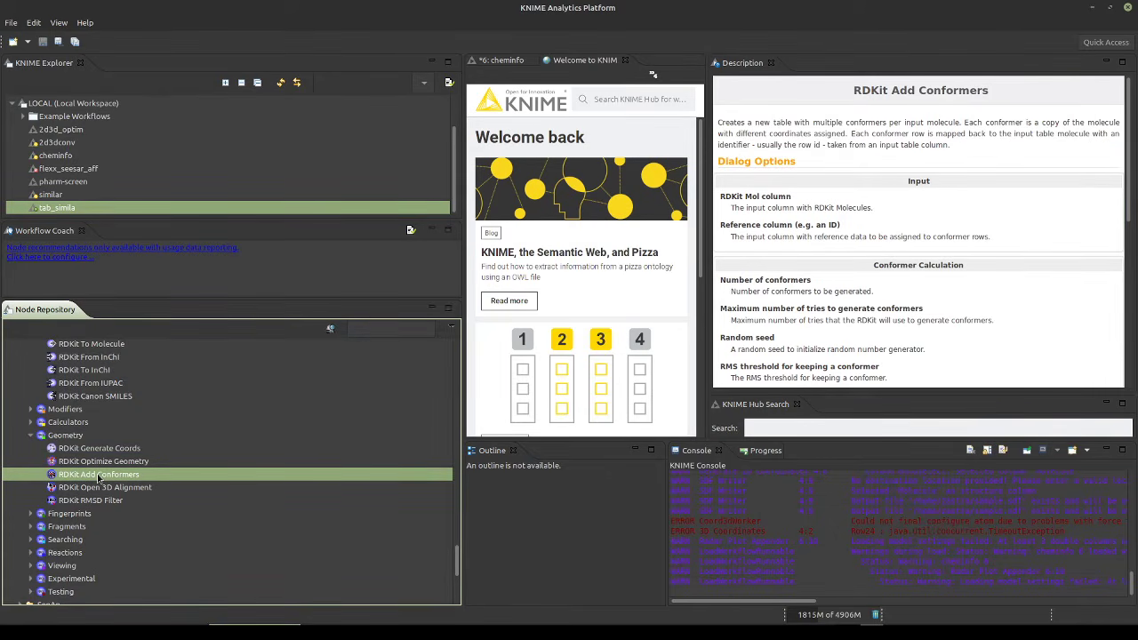
click(109, 450)
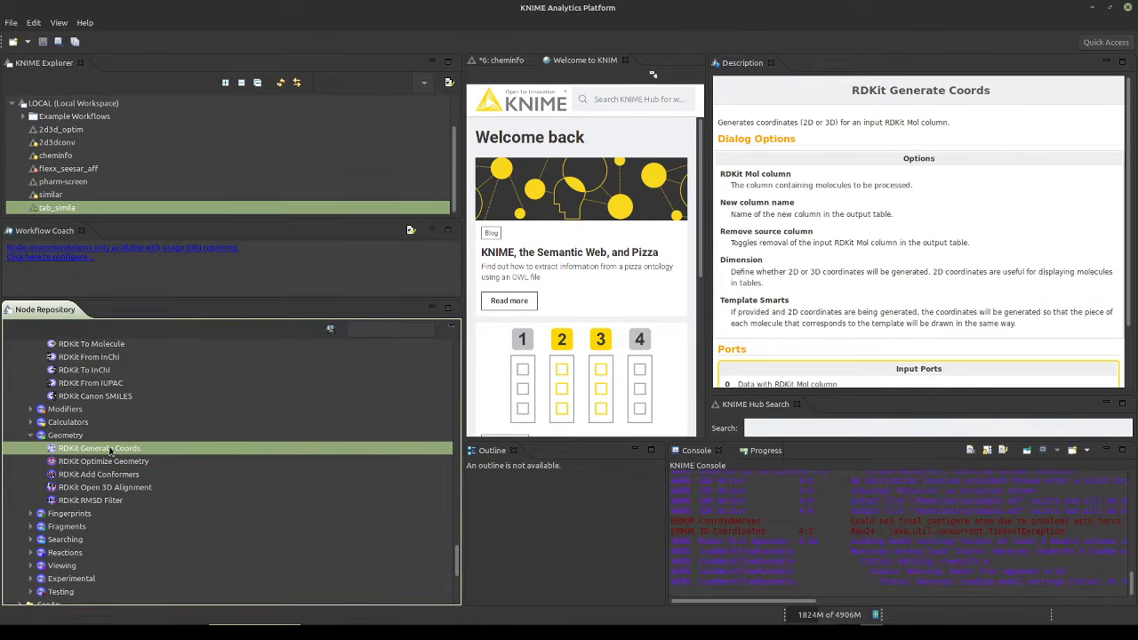
Expand RDKit's Fragments subcategory and view the RDKit Molecule Fragmenter and RDKit Find Murcko Scaffolds descriptions
scroll(133, 485, down, 3)
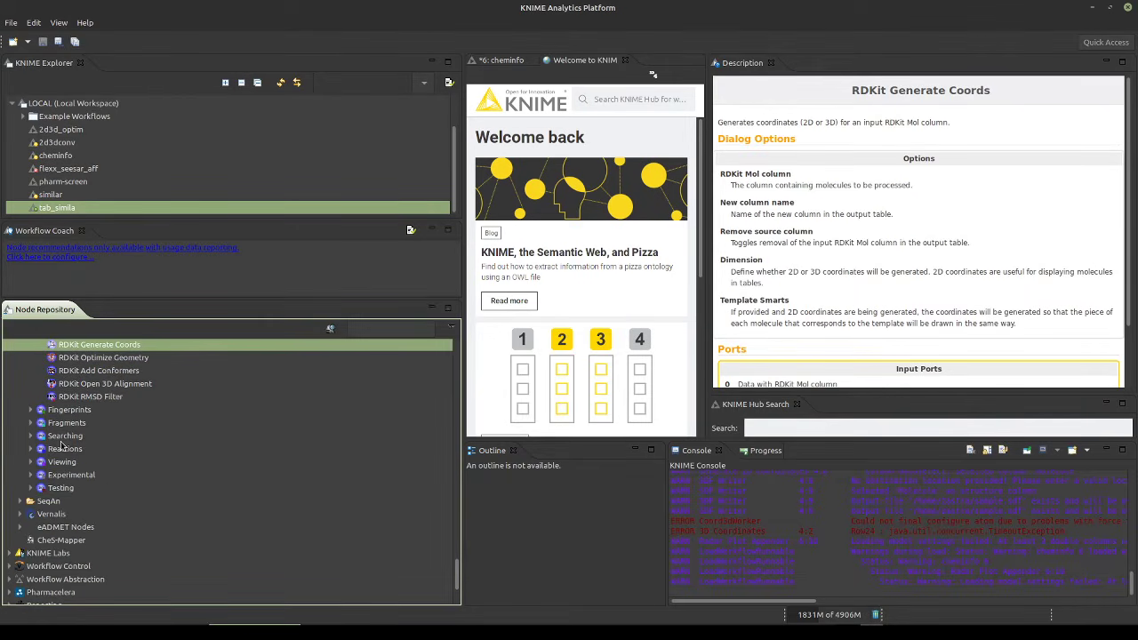
click(32, 424)
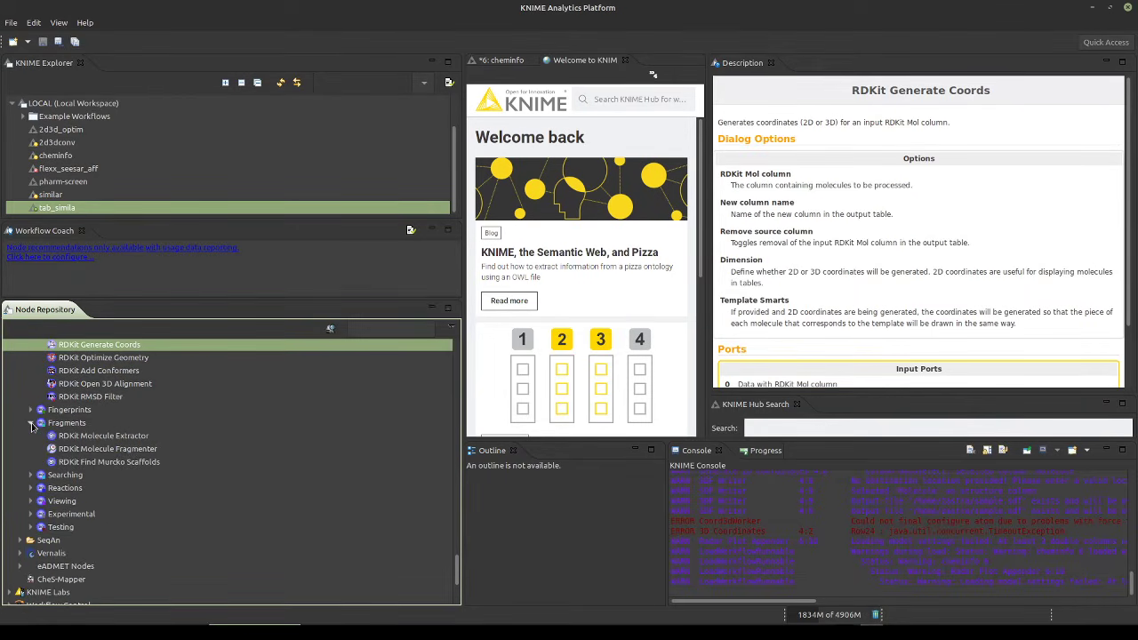
click(89, 427)
click(93, 449)
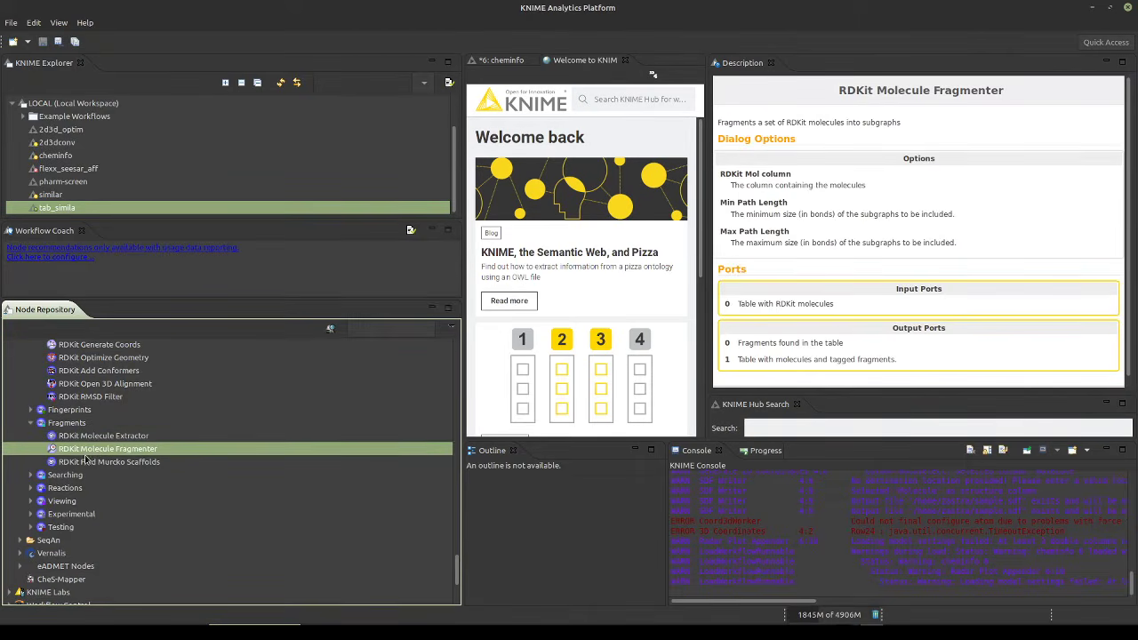
click(69, 463)
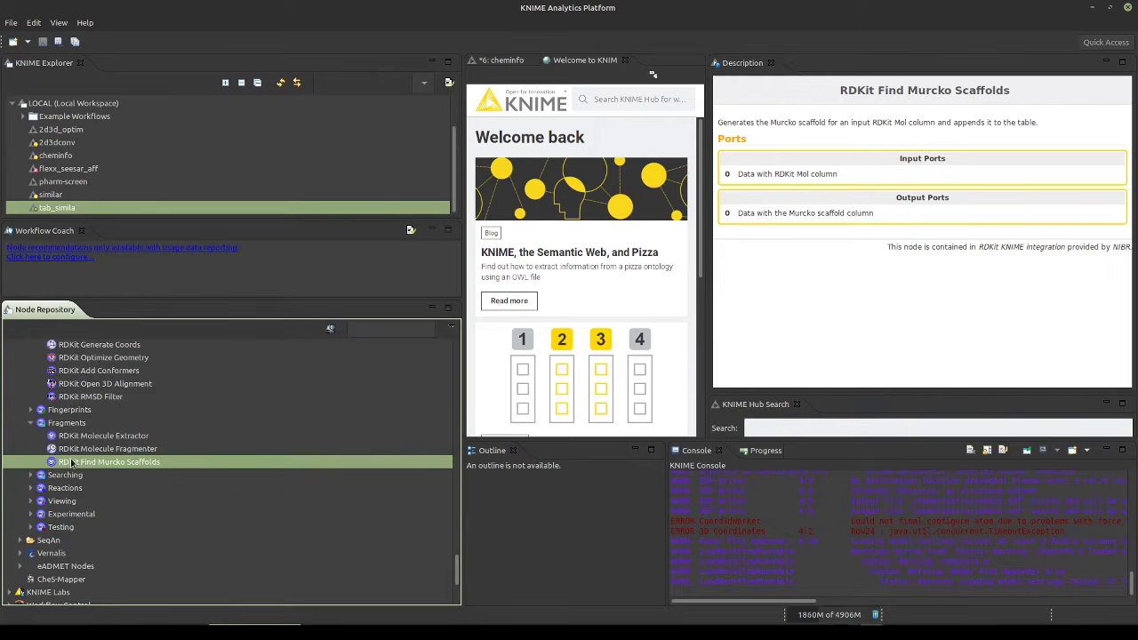
Expand RDKit's Searching subcategory and view the RDKit MCS, RDKit Substructure Filter and RDKit Substructure Counter descriptions
scroll(71, 459, down, 2)
click(31, 407)
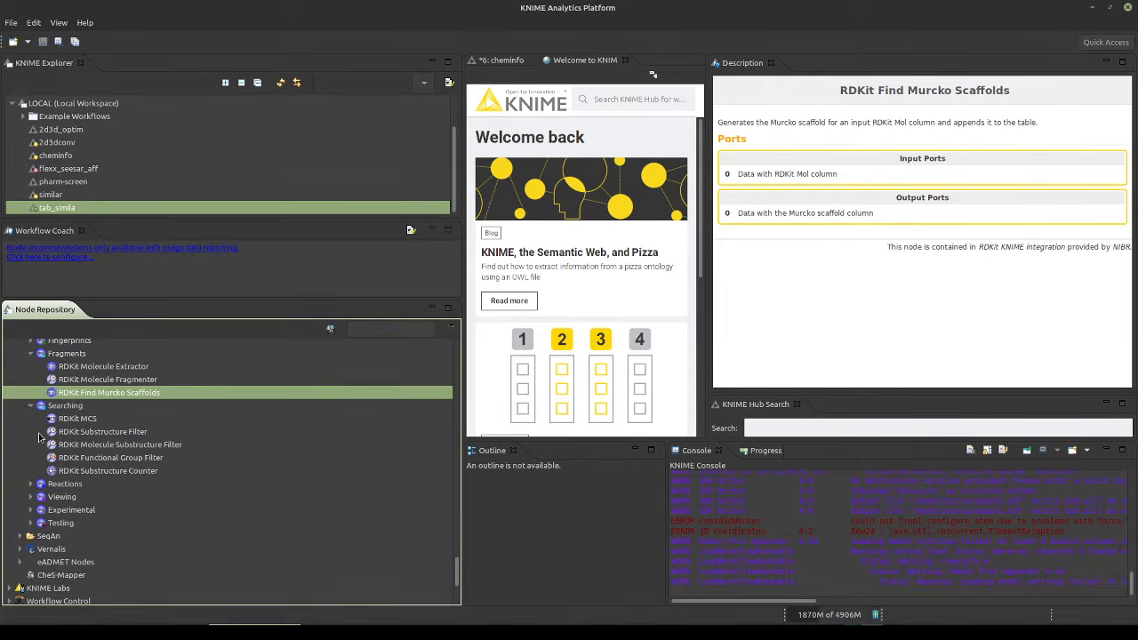
click(79, 421)
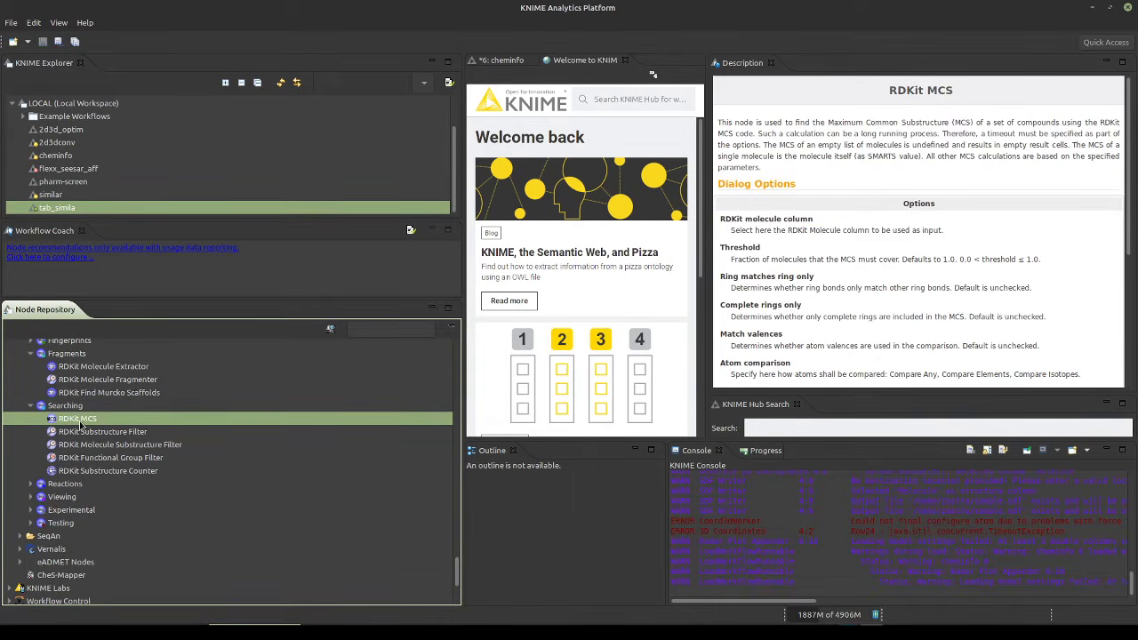
click(82, 433)
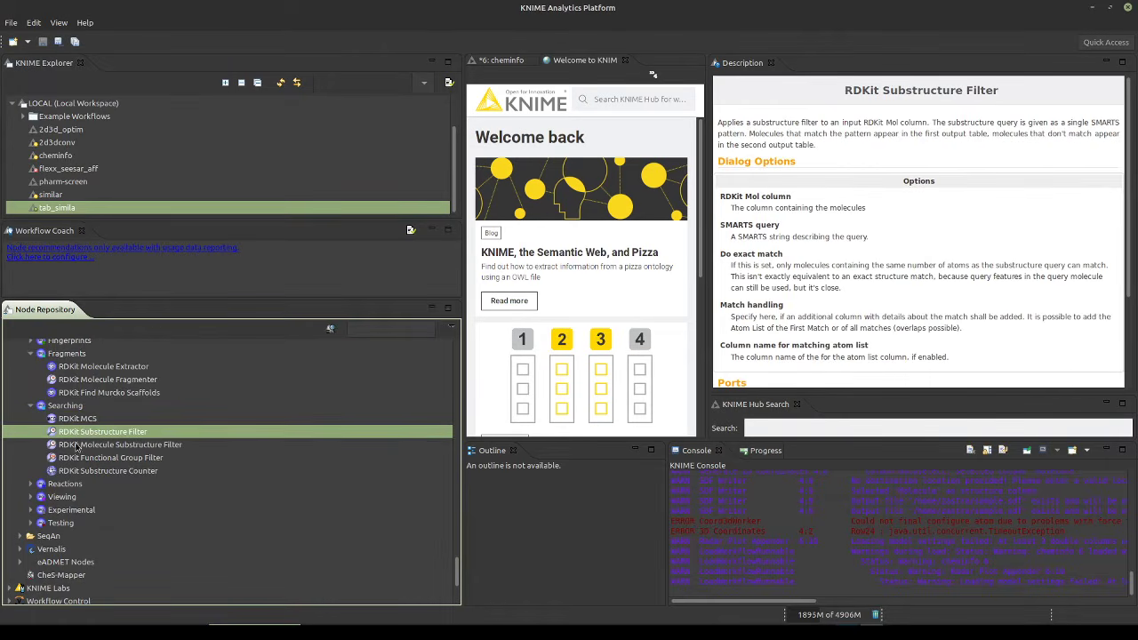
click(73, 473)
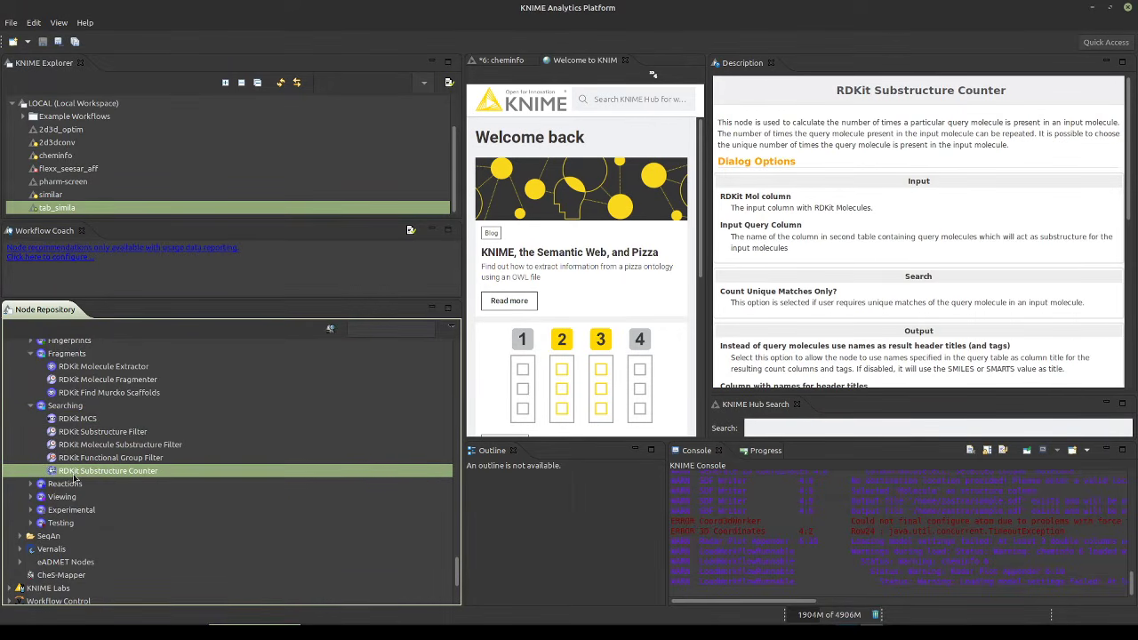
Expand RDKit's Reactions and Viewing subcategories, then view the RDKit Chemical Transformation description and highlight its passage on repeatedly applied reactions
scroll(73, 474, down, 2)
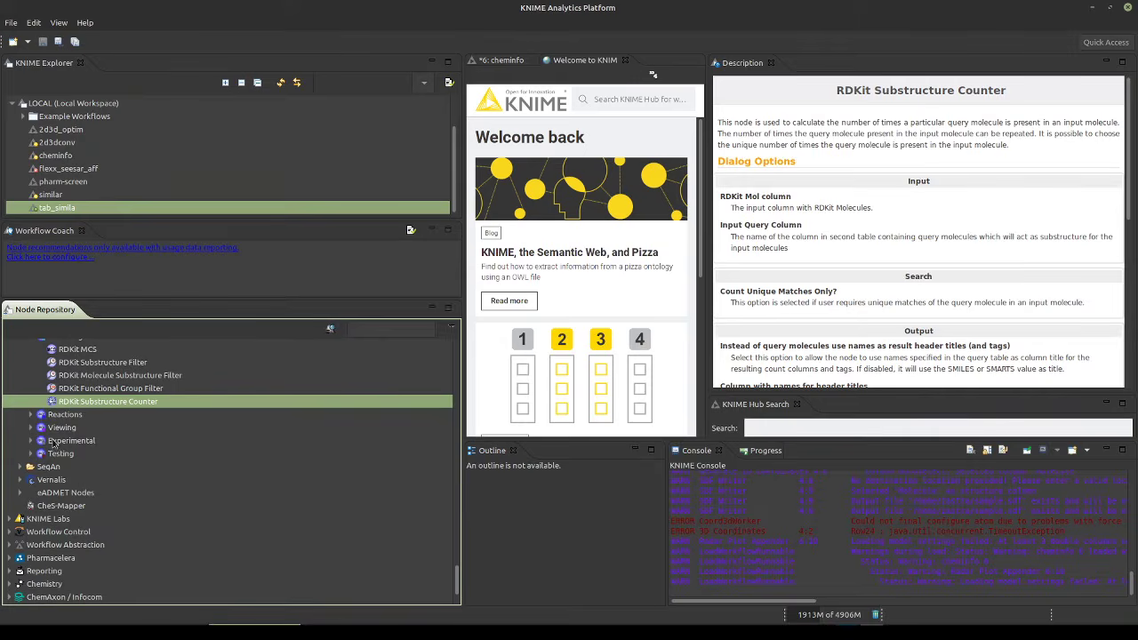
click(31, 414)
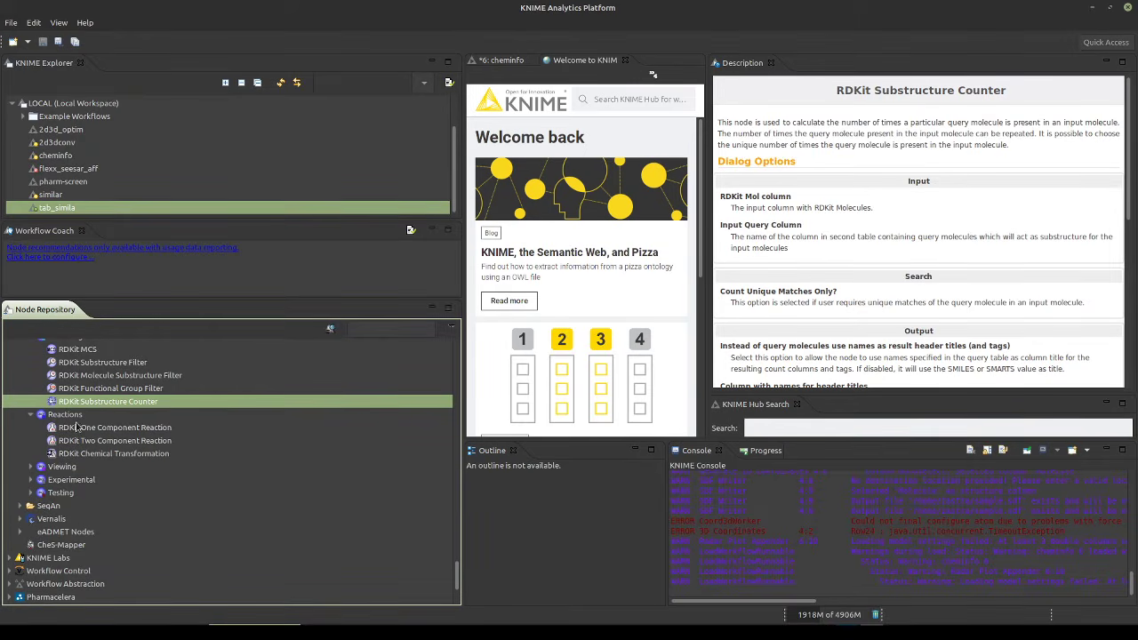
click(31, 467)
click(86, 454)
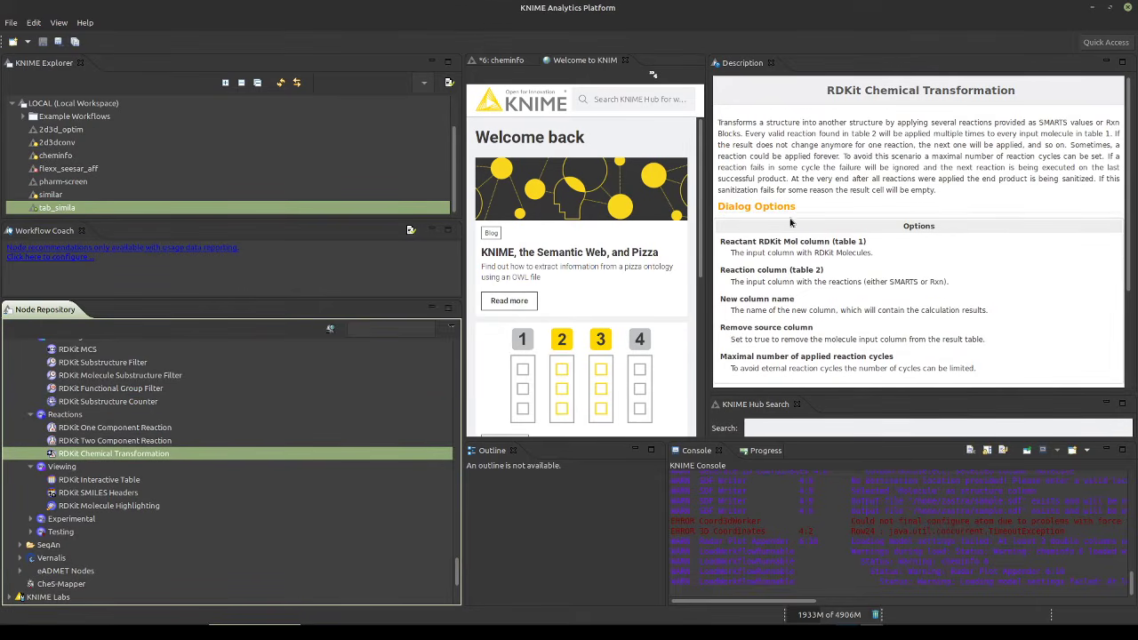
drag(803, 133, 836, 173)
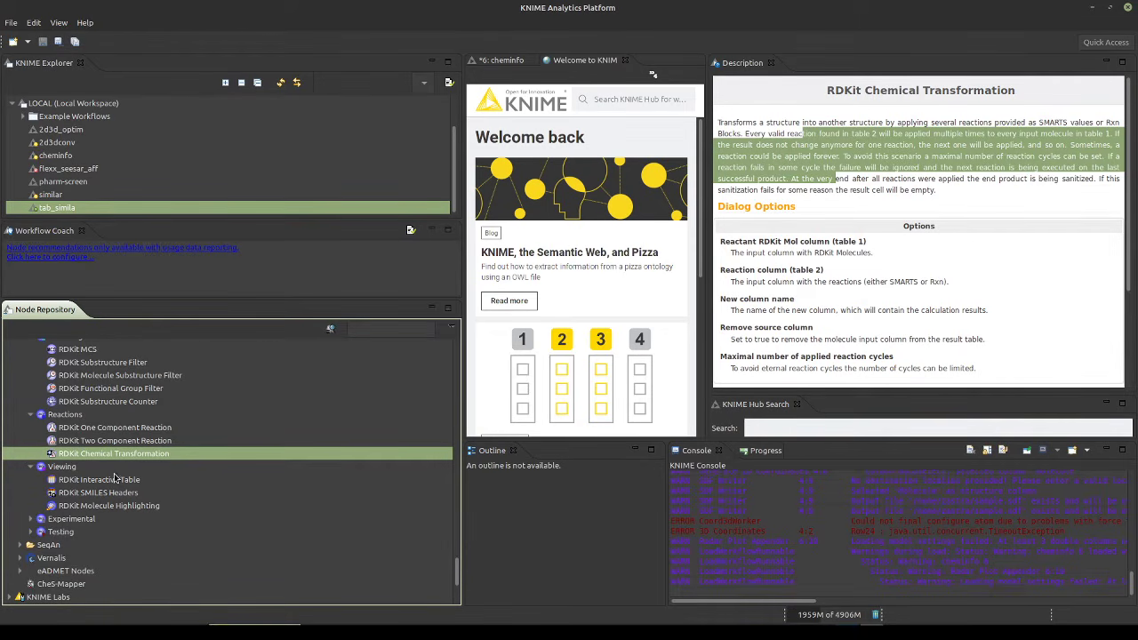
Expand RDKit's Experimental and Testing subcategories and view the RDKit R-Group Decomposition and RDKit SDF Difference Checker descriptions
scroll(115, 478, down, 2)
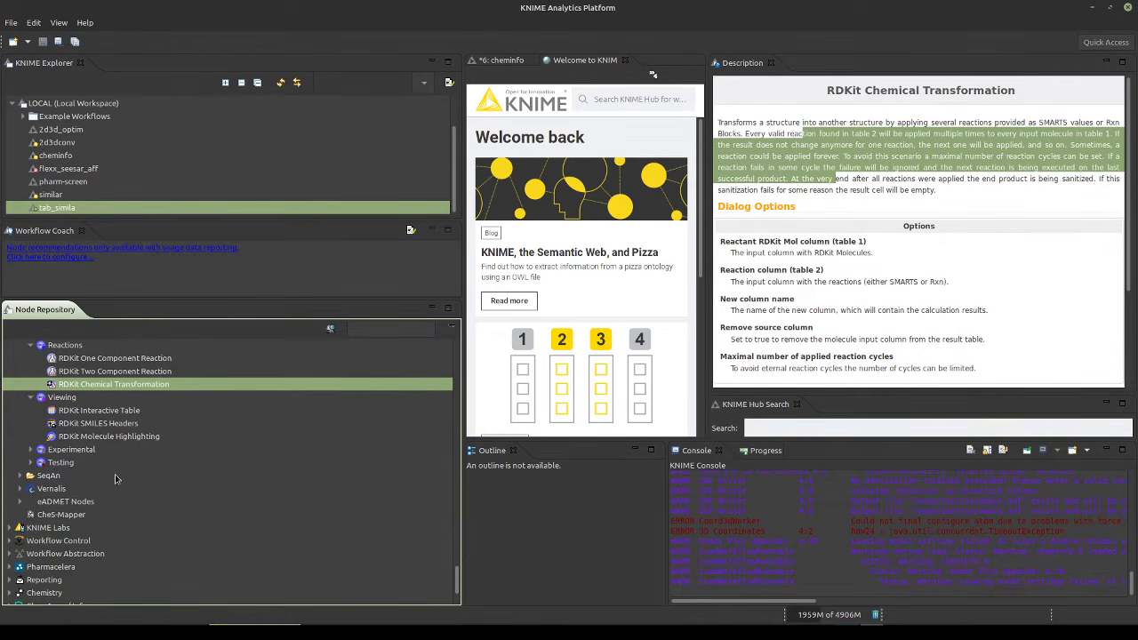
click(31, 450)
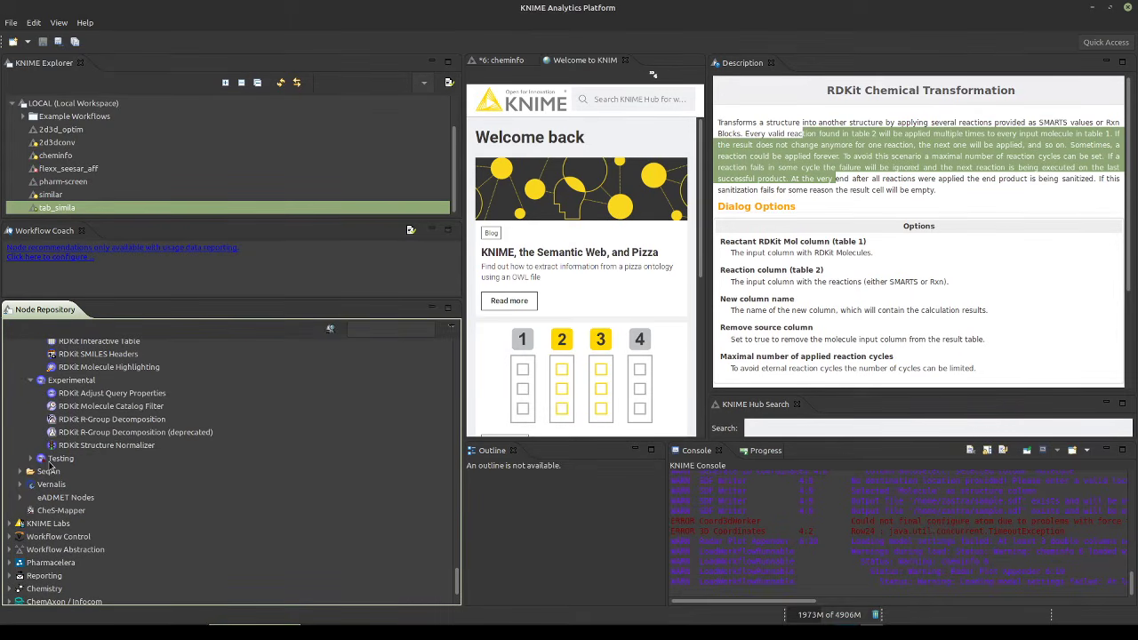
click(107, 422)
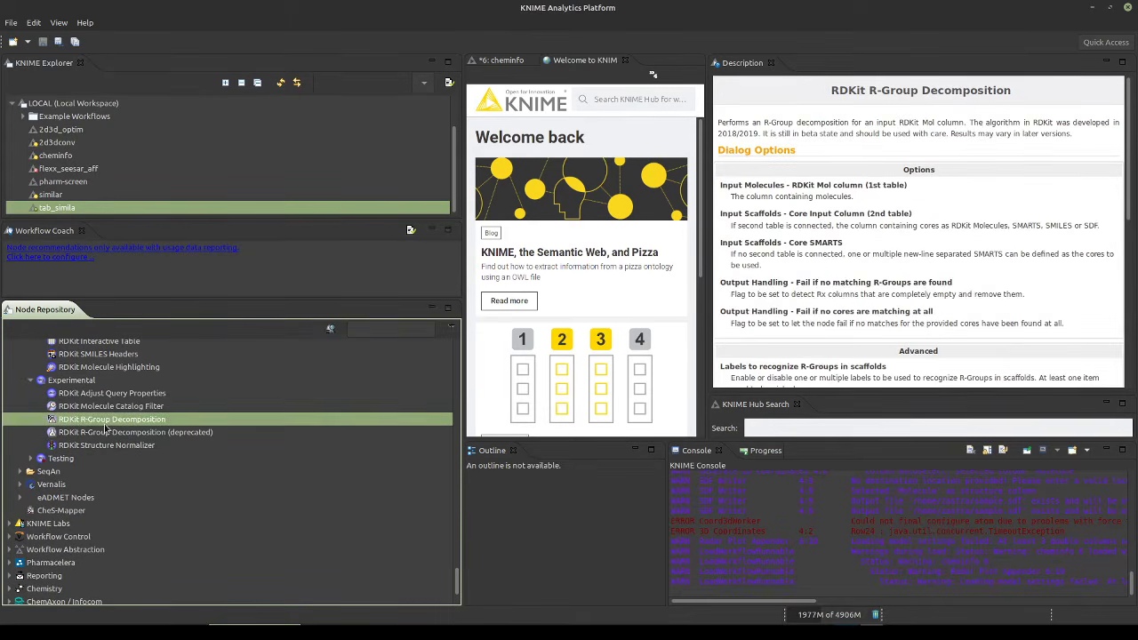
click(29, 459)
click(28, 459)
click(66, 473)
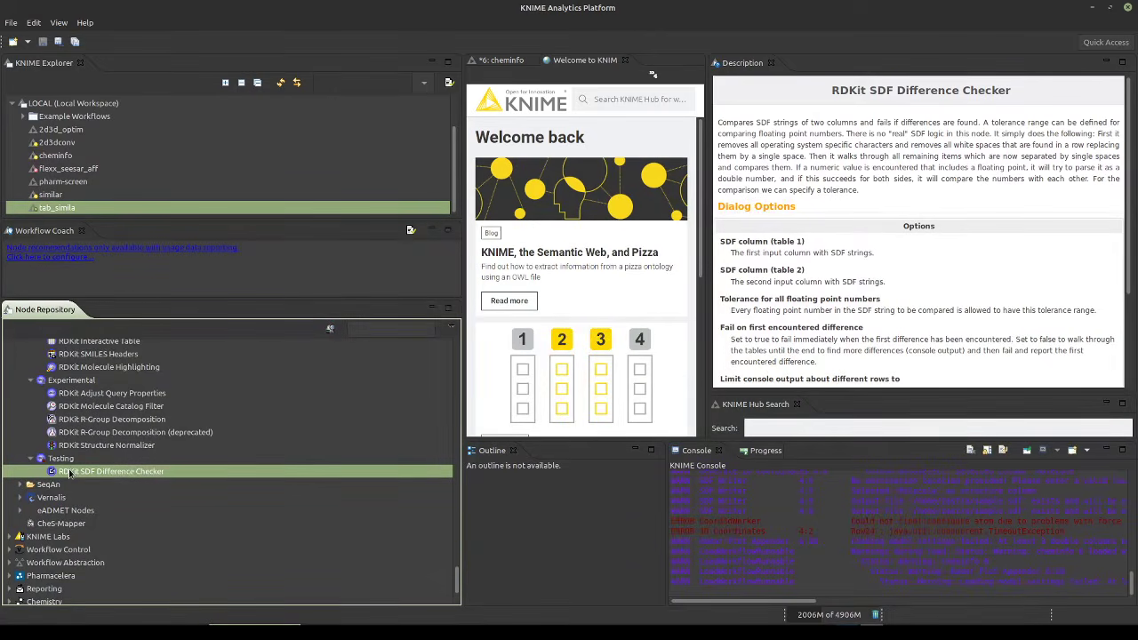
Expand Vernalis down to Chemistry's Conformations and view the Force Field Conformer Energies, RMSD Conformer List Filter and Templated Conformer Generation (RDKit) descriptions
scroll(68, 473, down, 1)
scroll(68, 475, down, 1)
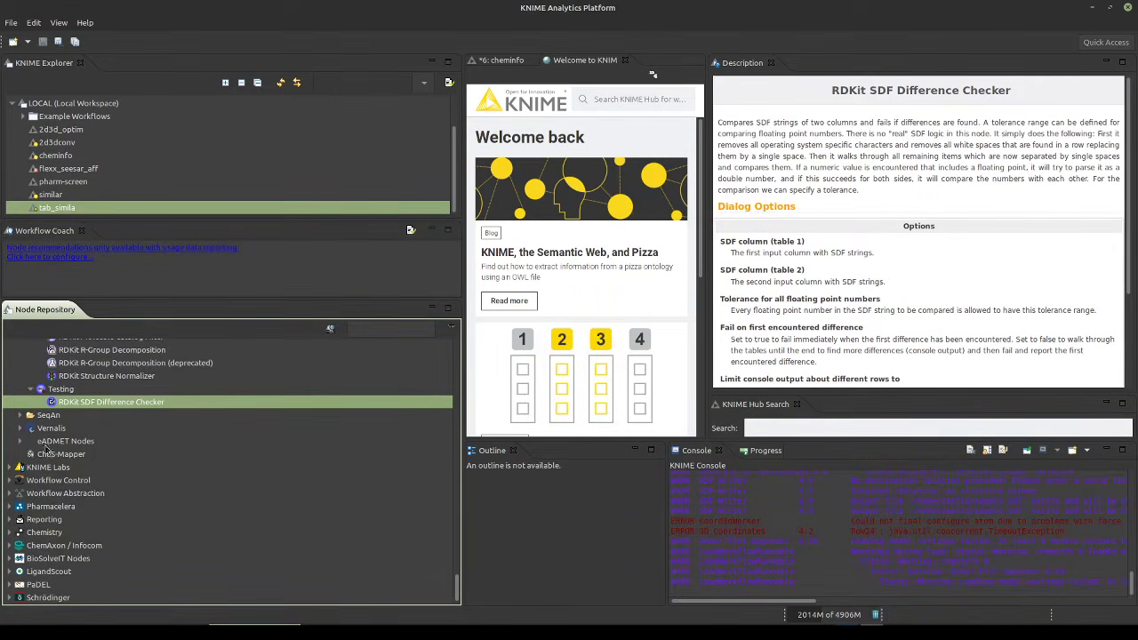
click(20, 428)
scroll(89, 458, down, 2)
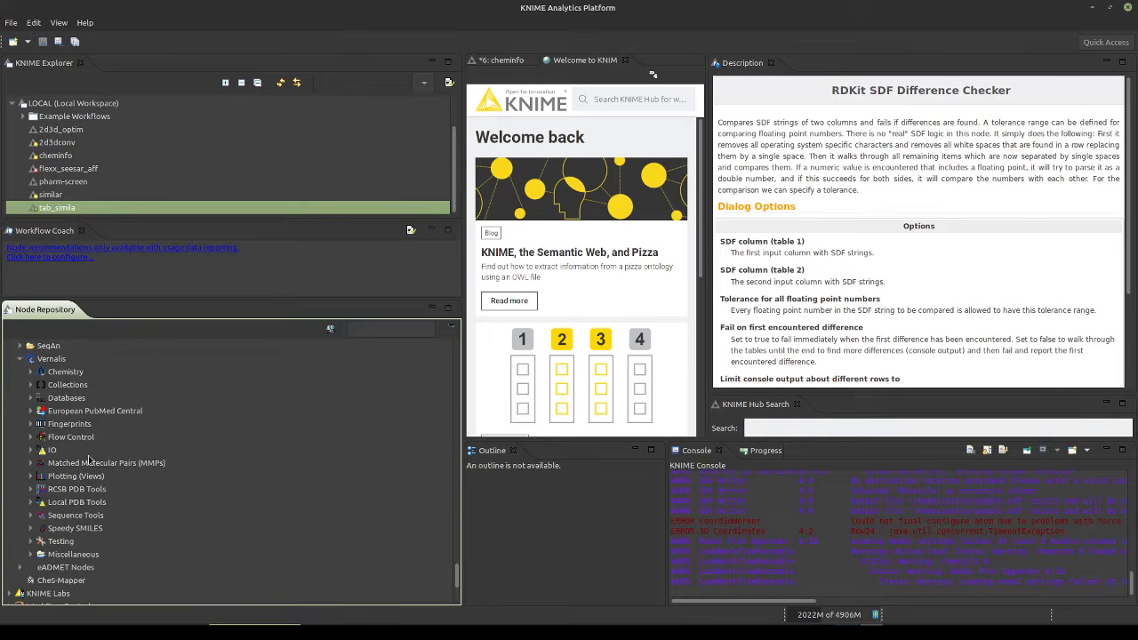
click(31, 373)
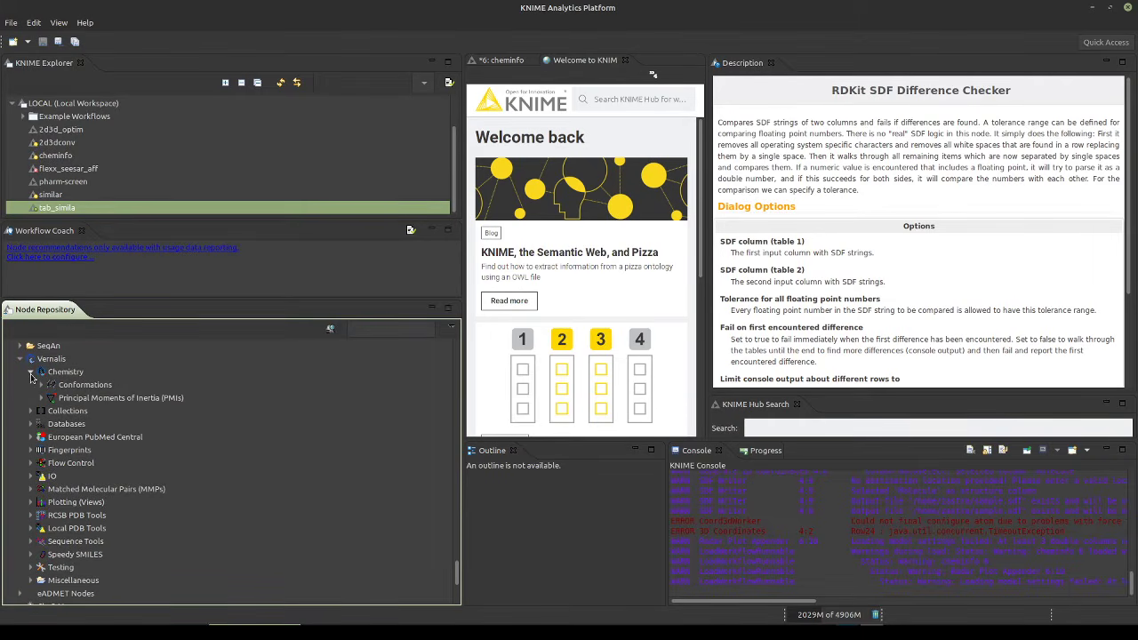
click(41, 385)
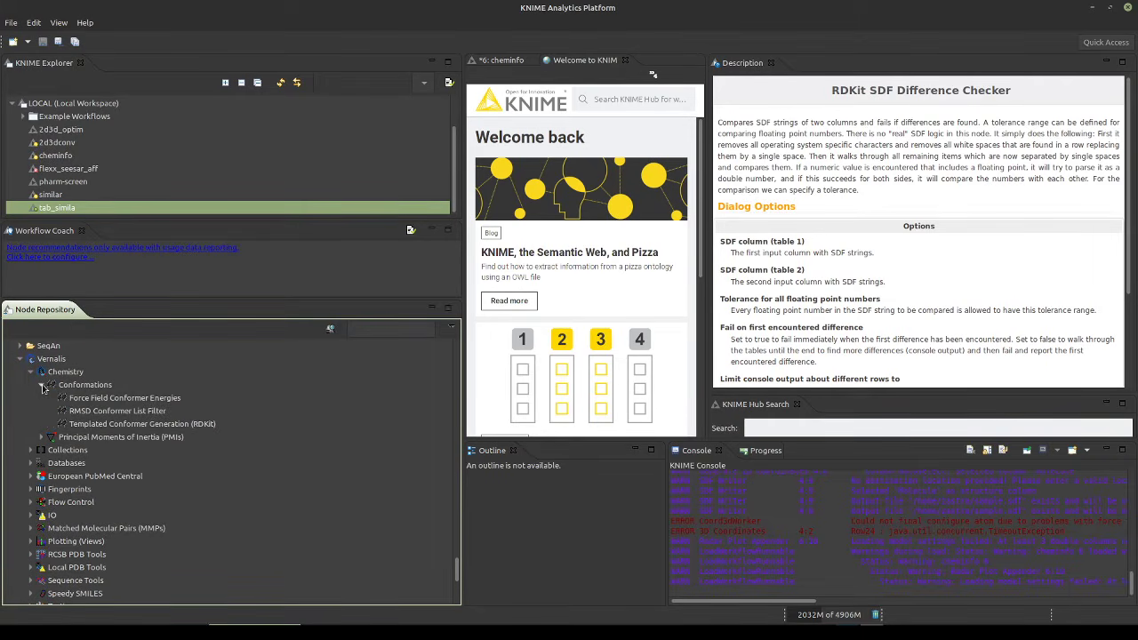
click(111, 402)
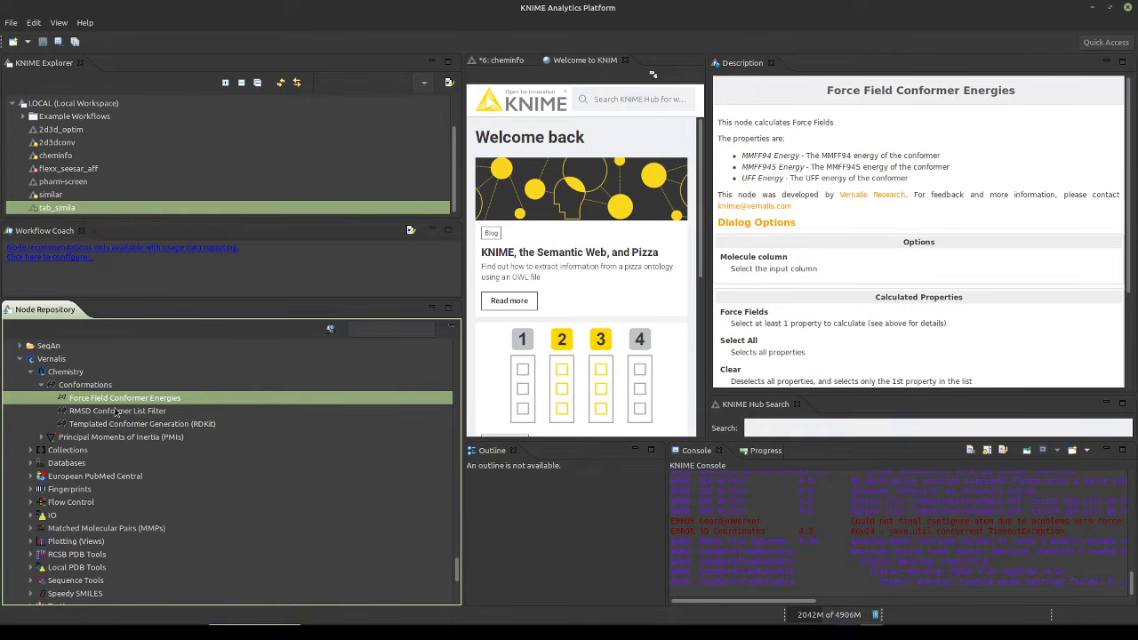
click(127, 413)
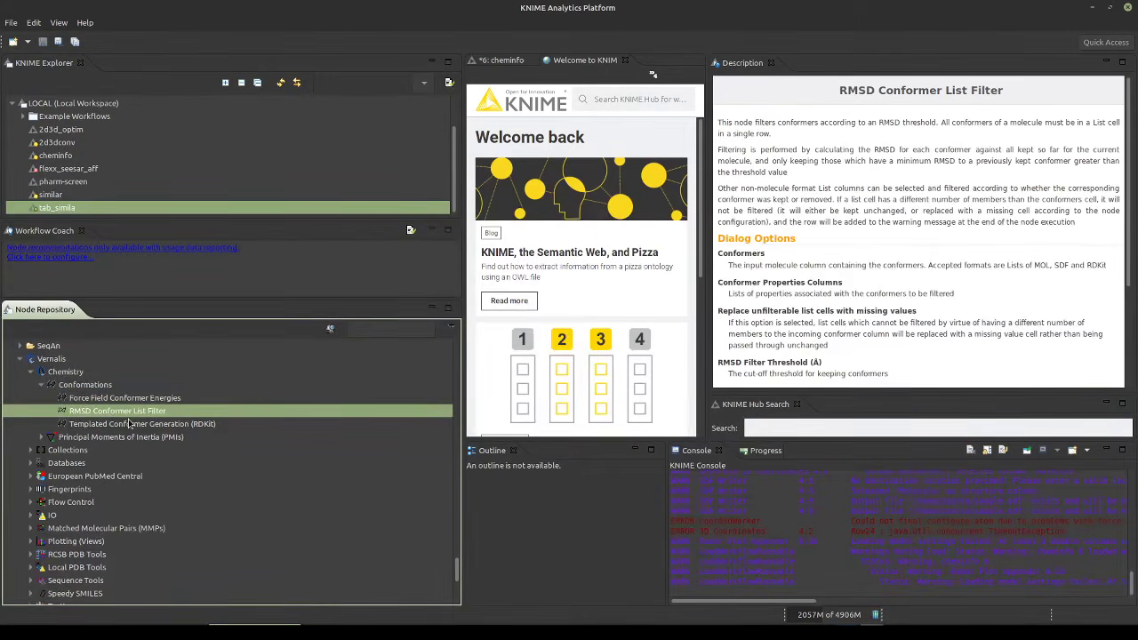
click(127, 424)
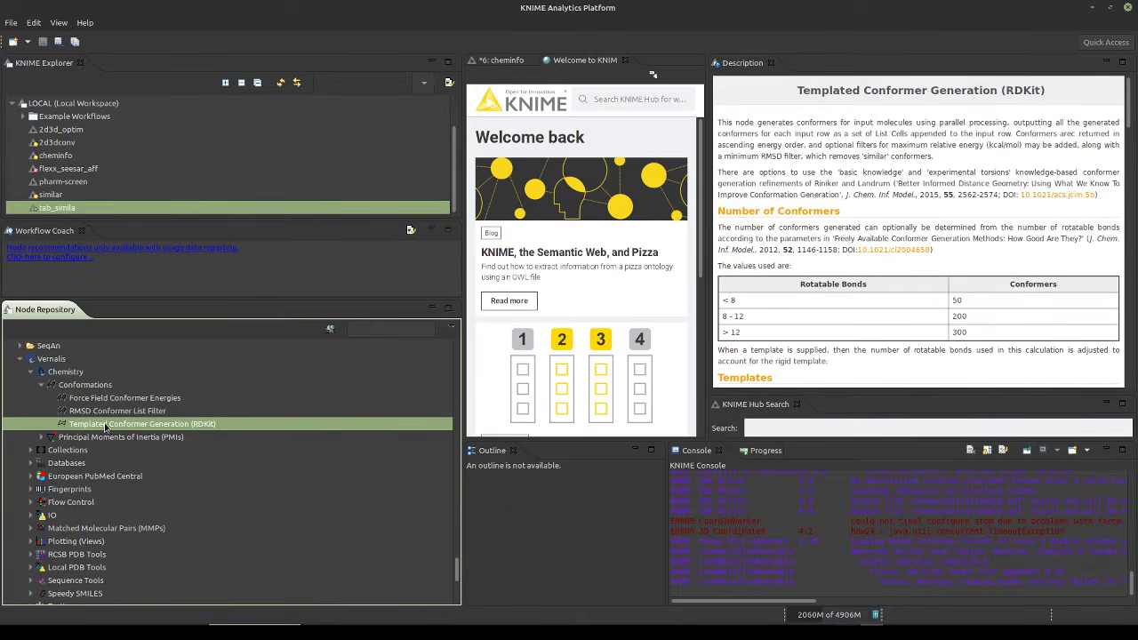
Expand the Matched Molecular Pairs (MMPs) and Fingerprints subcategories of Vernalis to show their contents
scroll(105, 427, down, 1)
scroll(104, 428, down, 1)
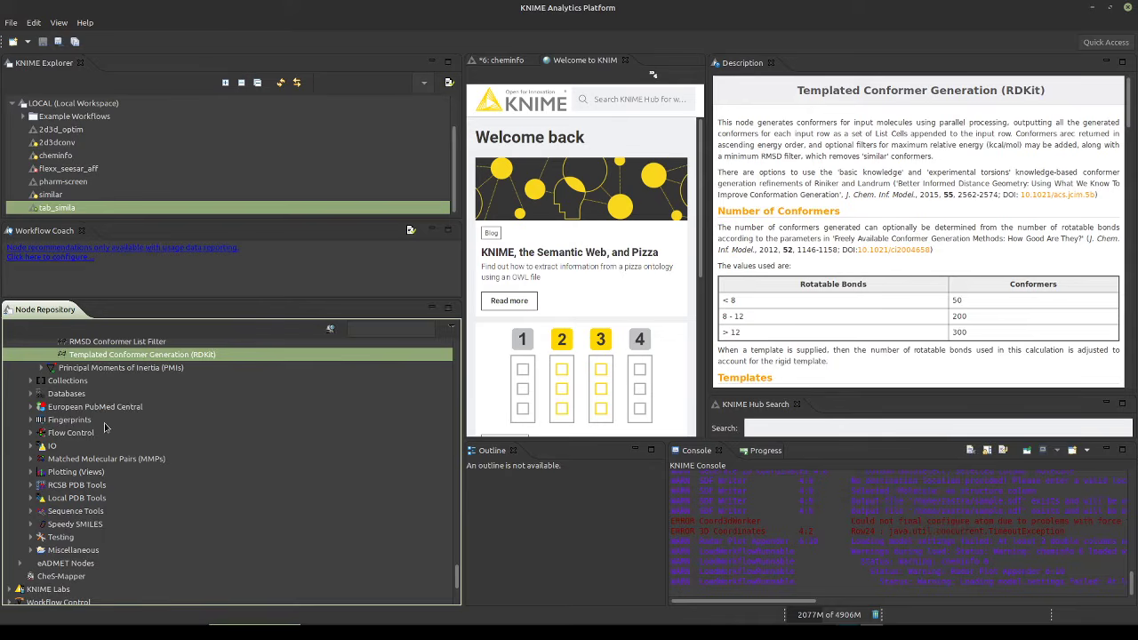
scroll(104, 427, down, 1)
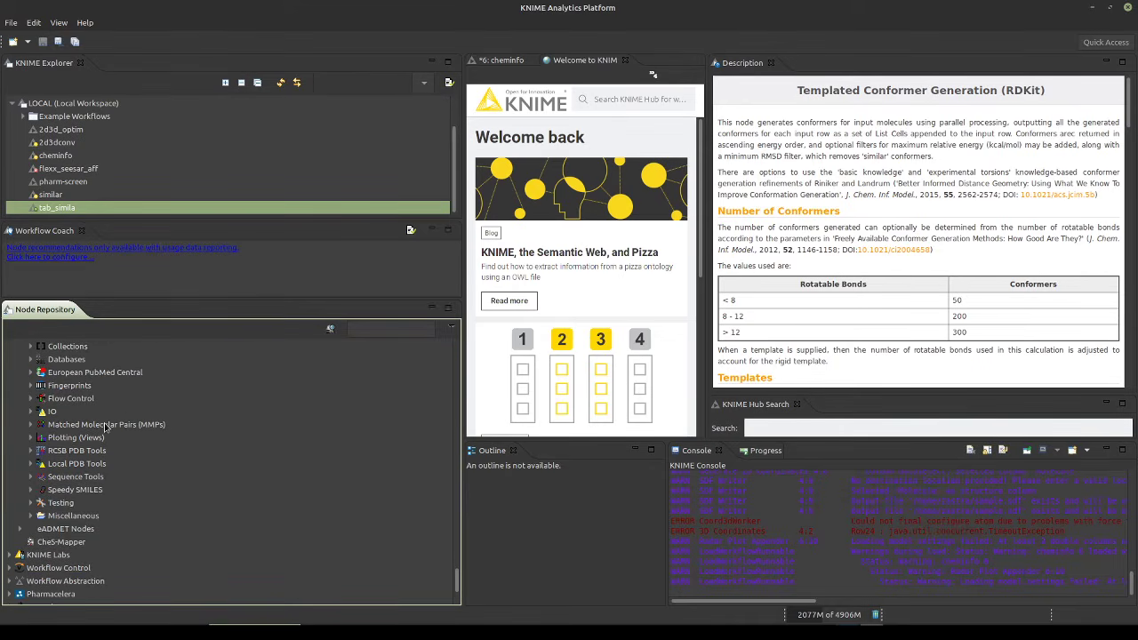
click(30, 425)
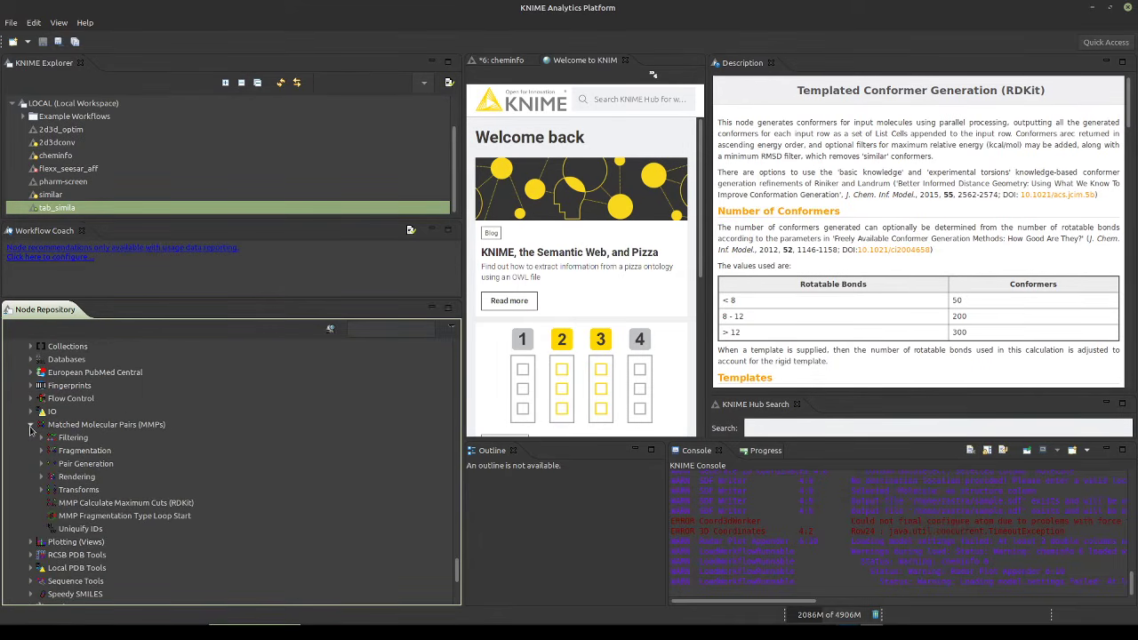
click(31, 386)
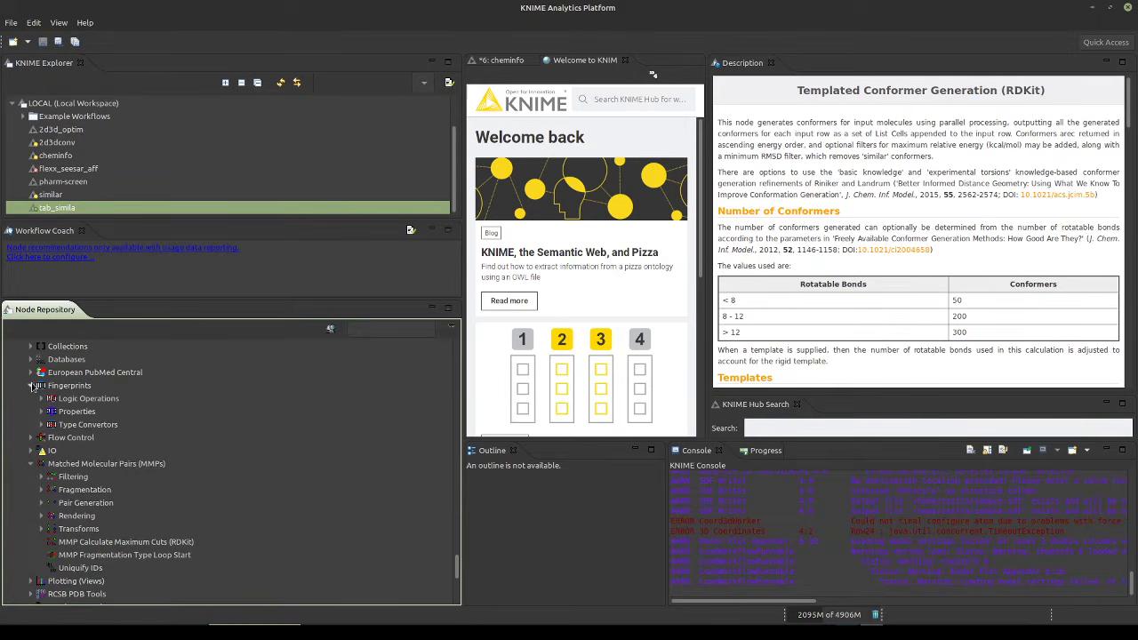
Expand Vernalis's RCSB PDB Tools and view its node overview, and expand Local PDB Tools
scroll(78, 422, down, 4)
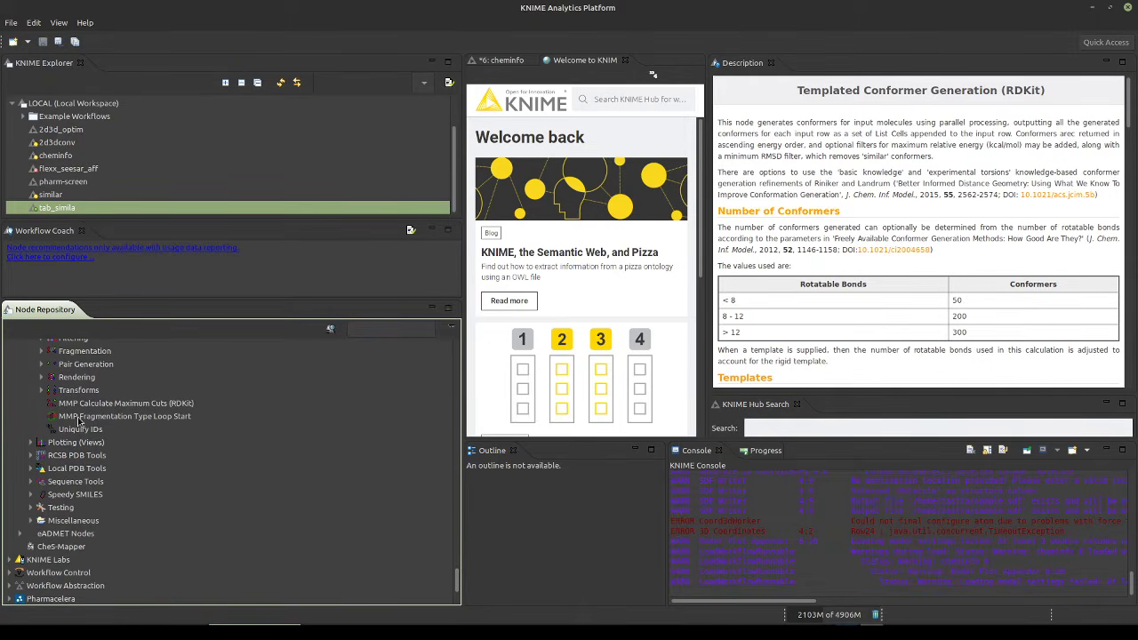
click(30, 455)
click(67, 455)
scroll(142, 450, down, 3)
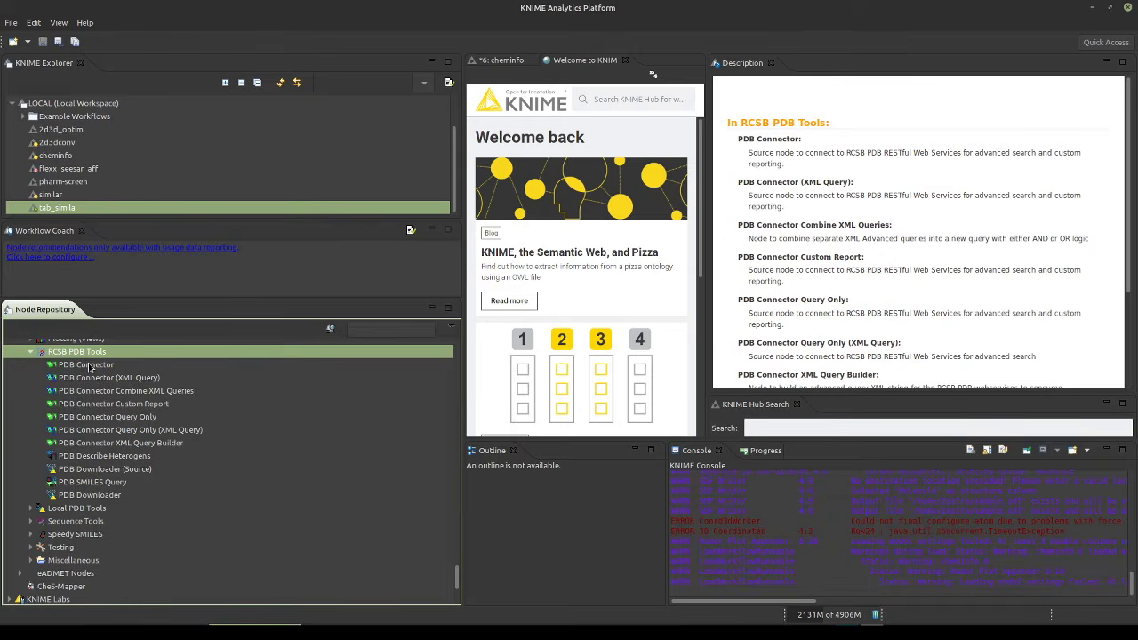
scroll(116, 425, down, 1)
click(32, 473)
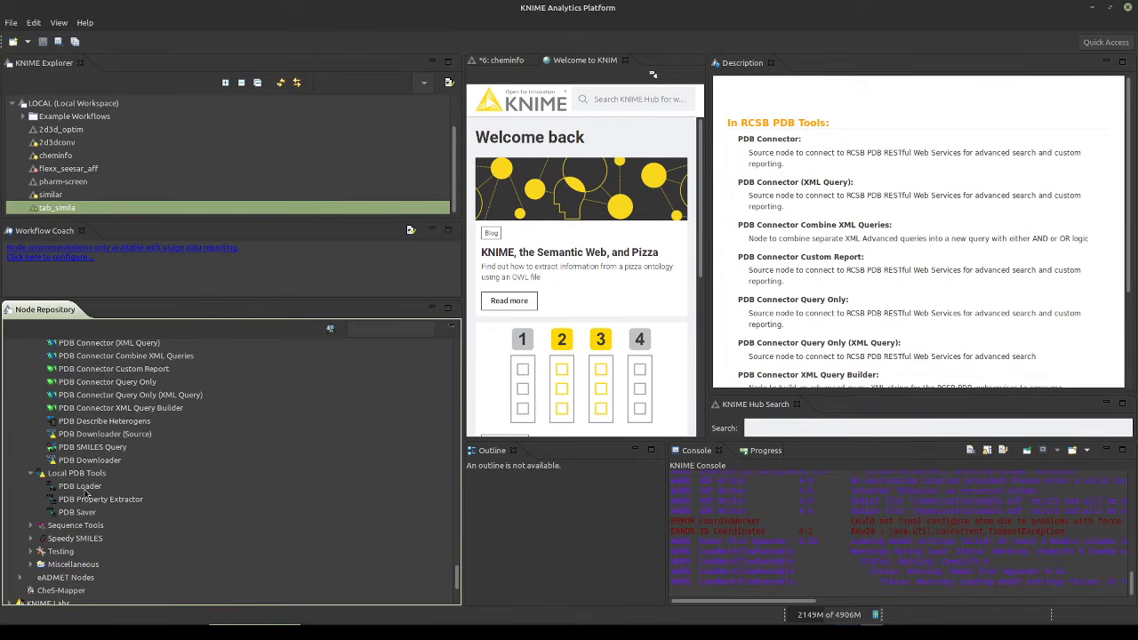
Expand the KNIME Labs and eADMET Nodes categories and view the OCHEM Integration node overview
scroll(86, 495, down, 3)
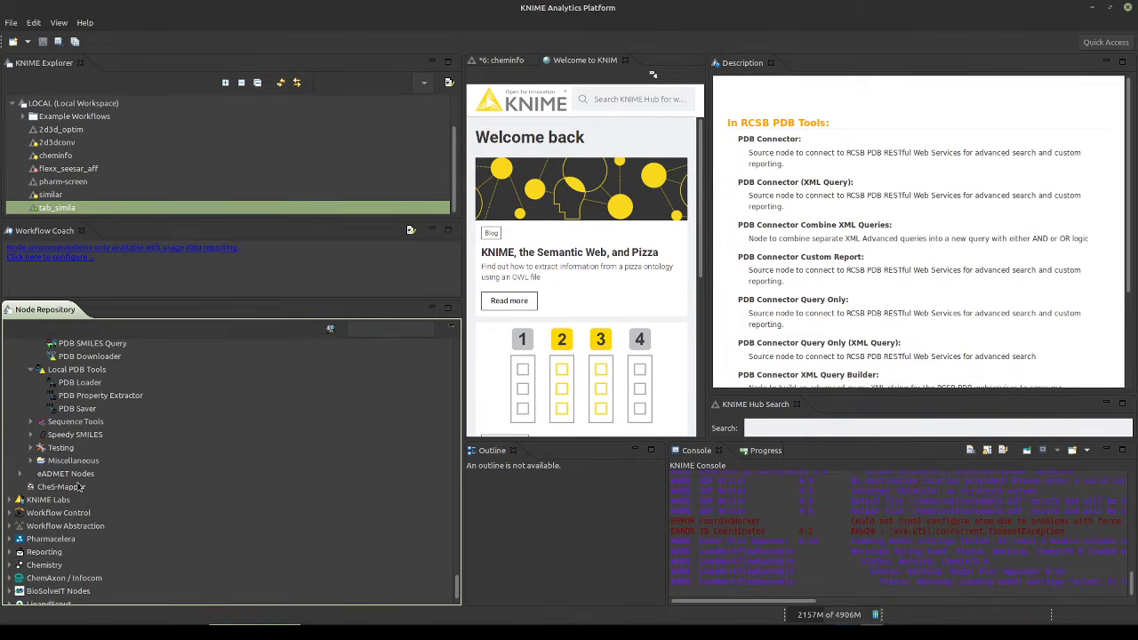
scroll(79, 483, down, 1)
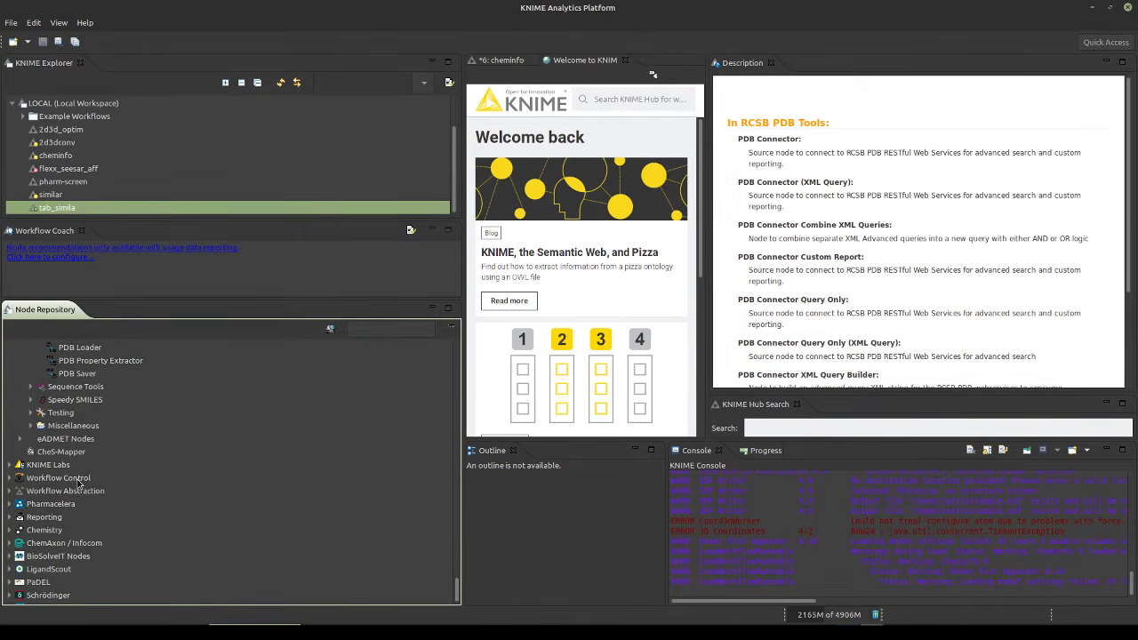
click(10, 455)
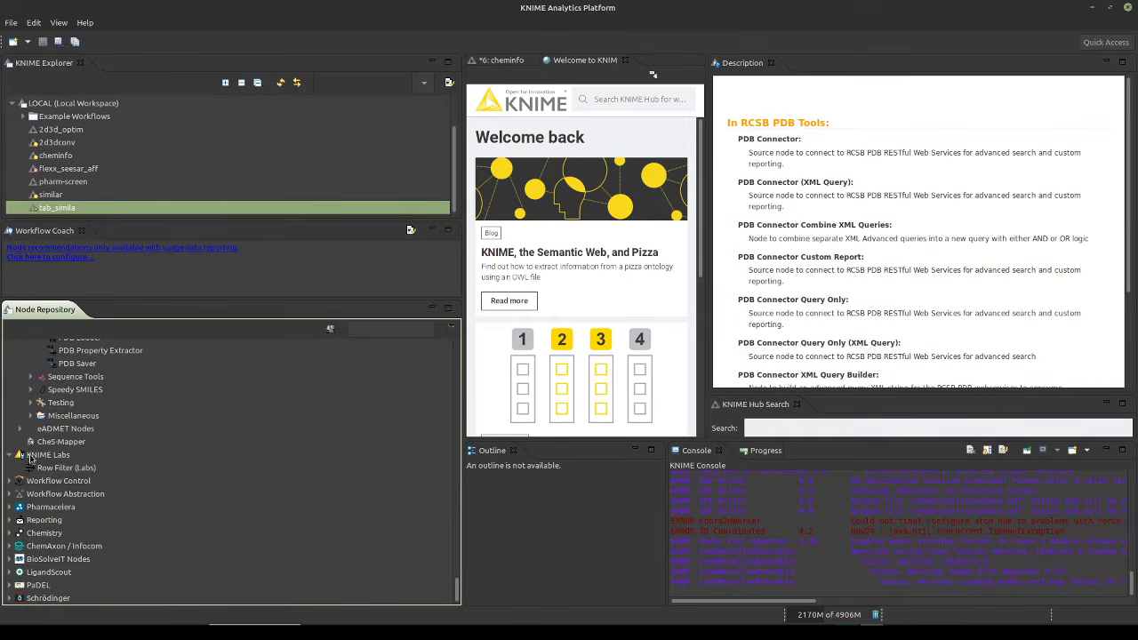
click(19, 429)
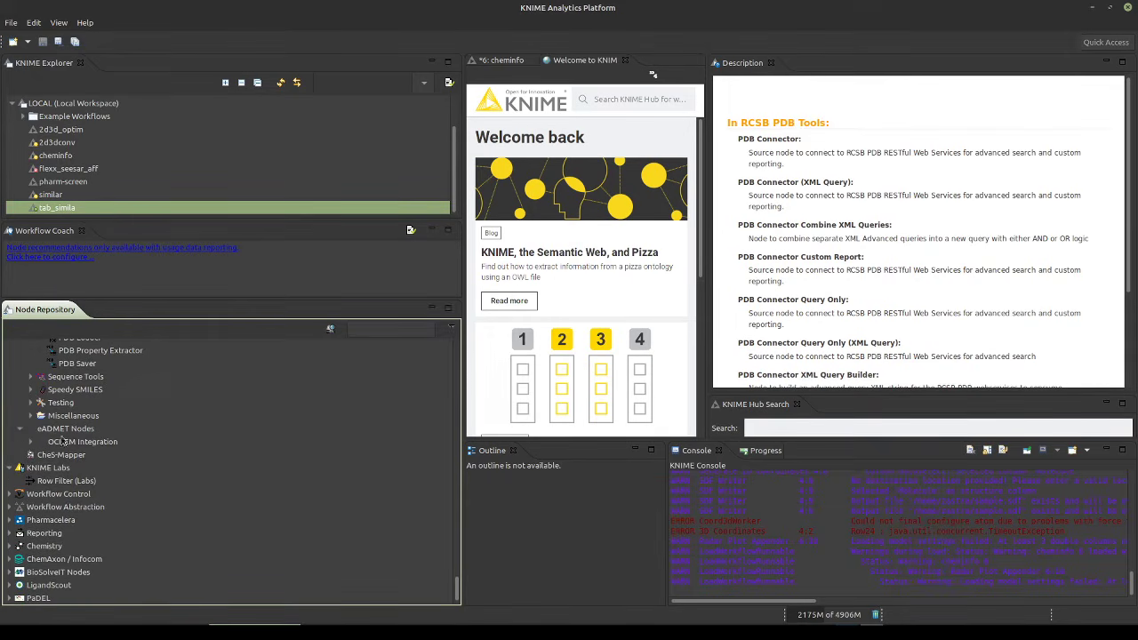
click(64, 442)
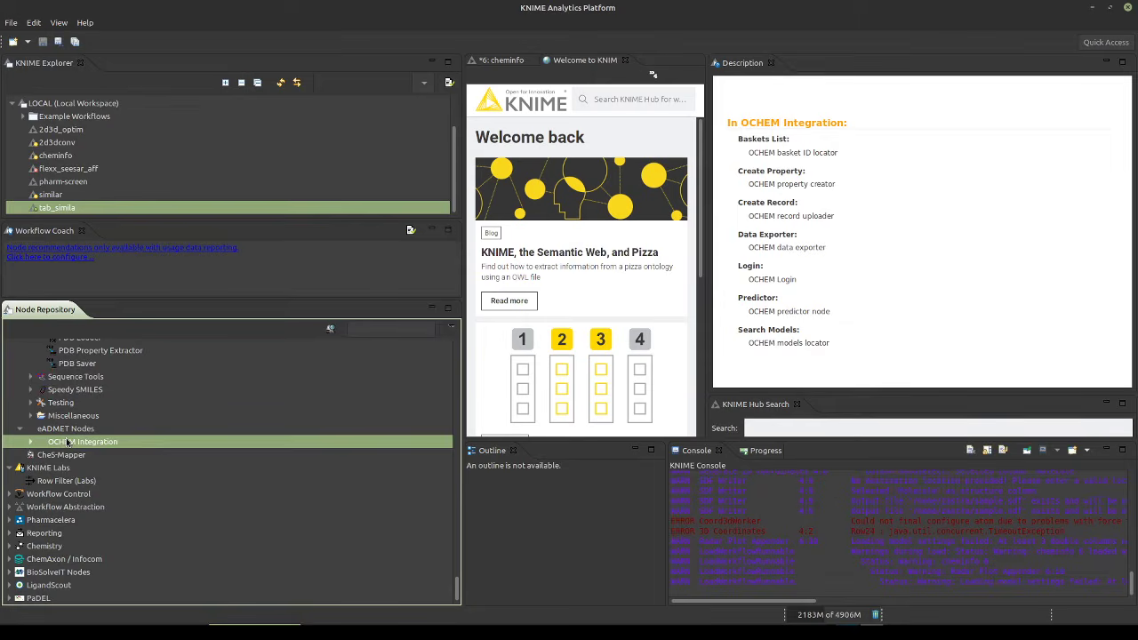
Expand Workflow Control and Pharmacelera, then view the Ligand Preparation description and highlight its License file passage
scroll(67, 442, down, 1)
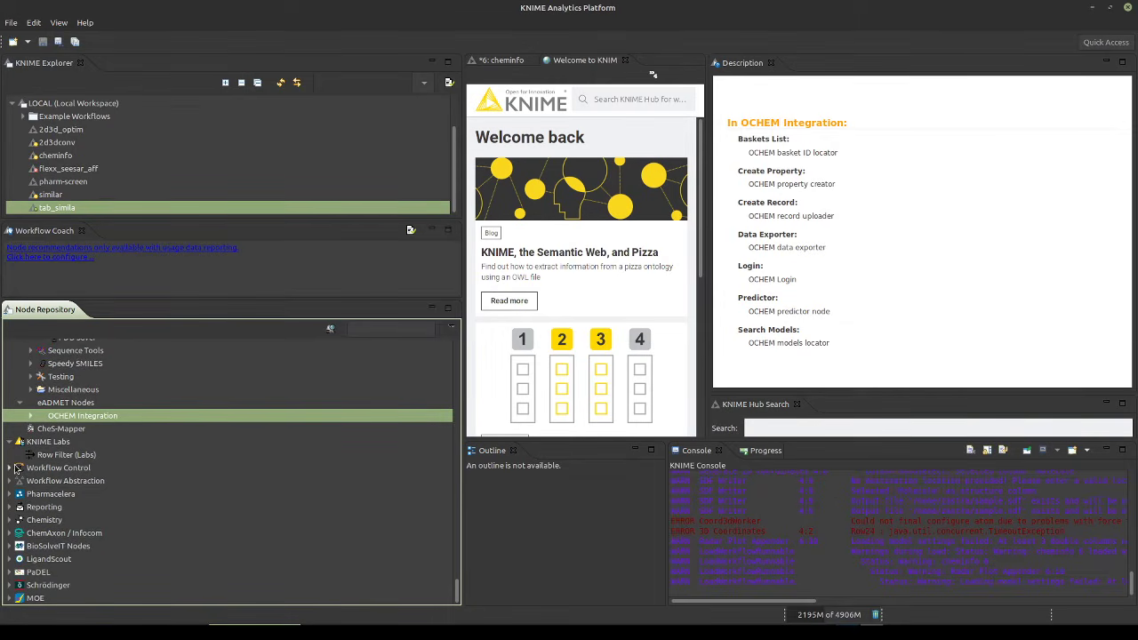
click(10, 468)
scroll(10, 480, down, 2)
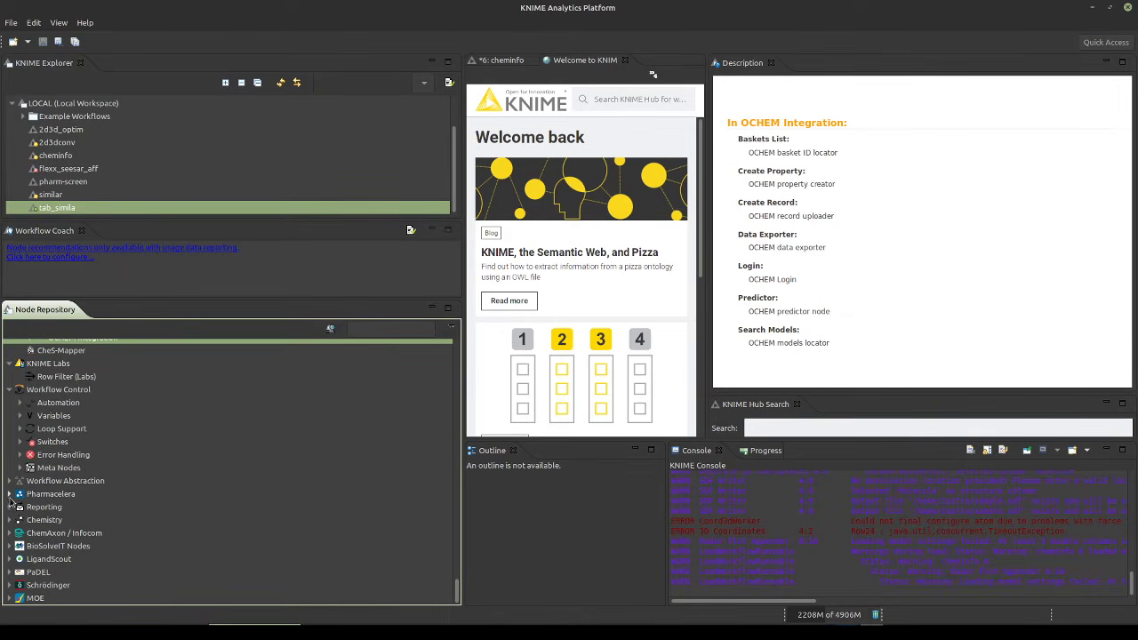
click(9, 495)
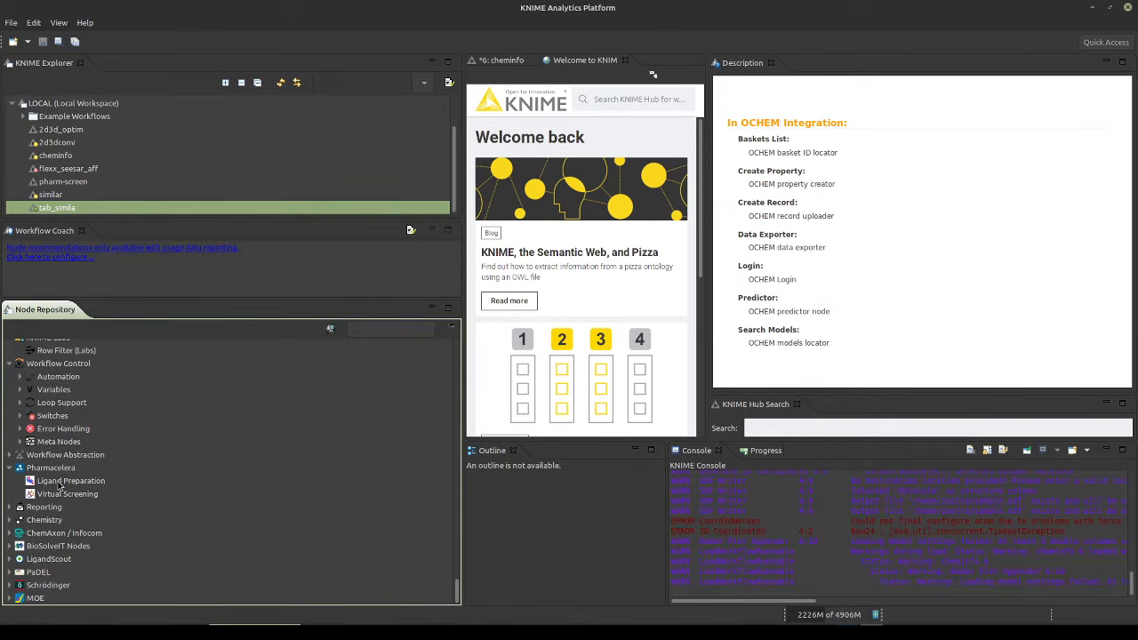
click(58, 483)
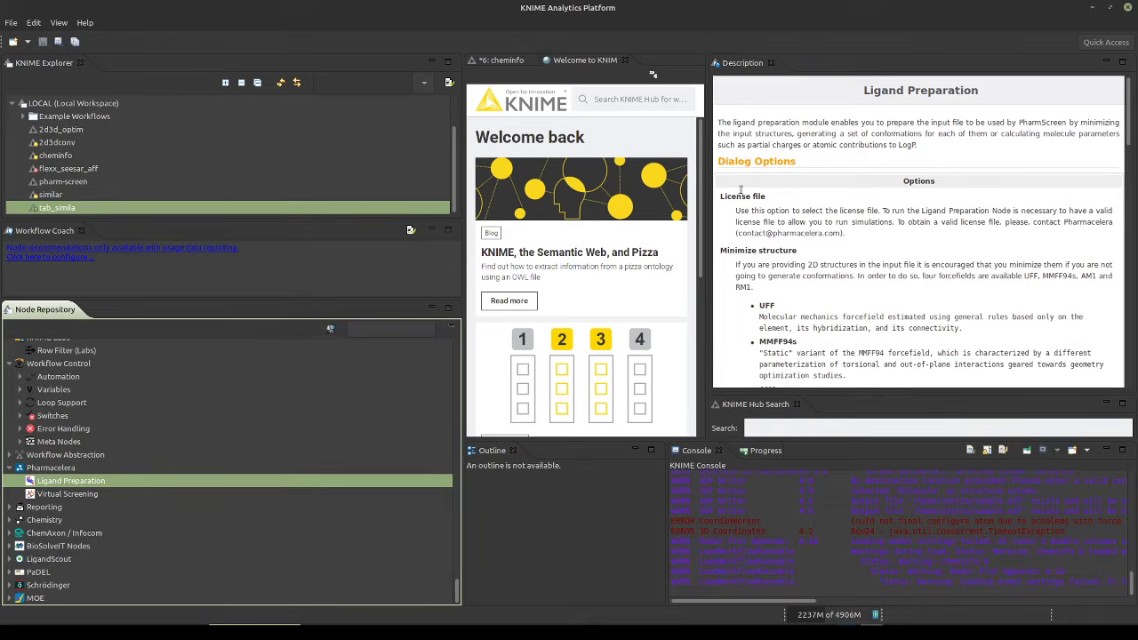
drag(722, 196, 870, 234)
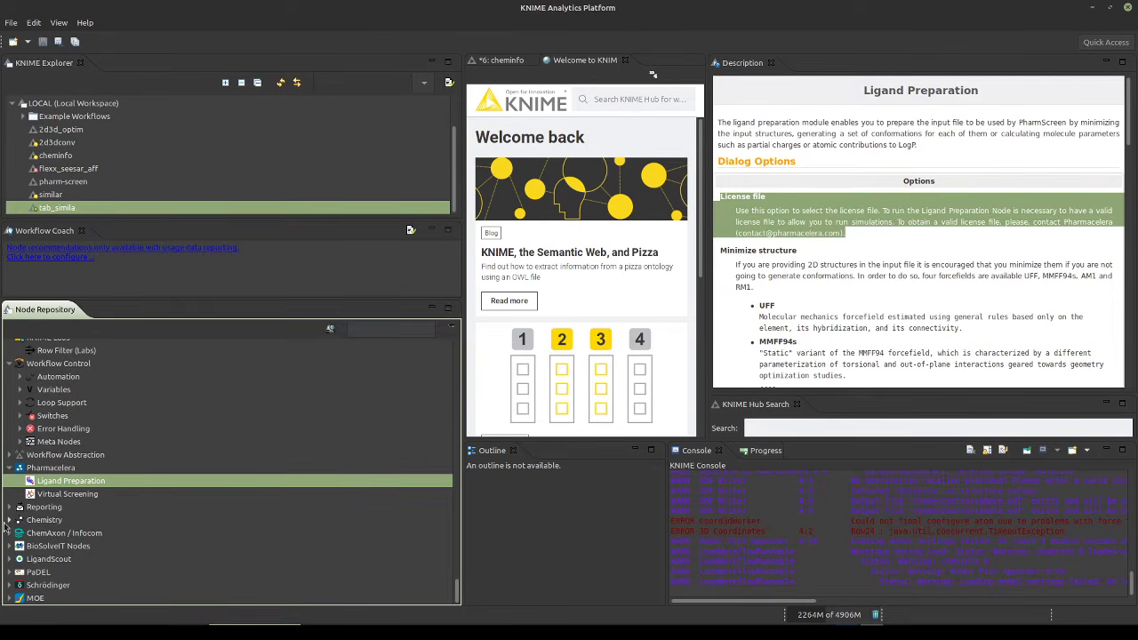
Expand the I/O subcategory of Chemistry and view the Mol2 Writer, Molfile Reader, SDF Reader and Smiles Directory Reader descriptions
click(8, 520)
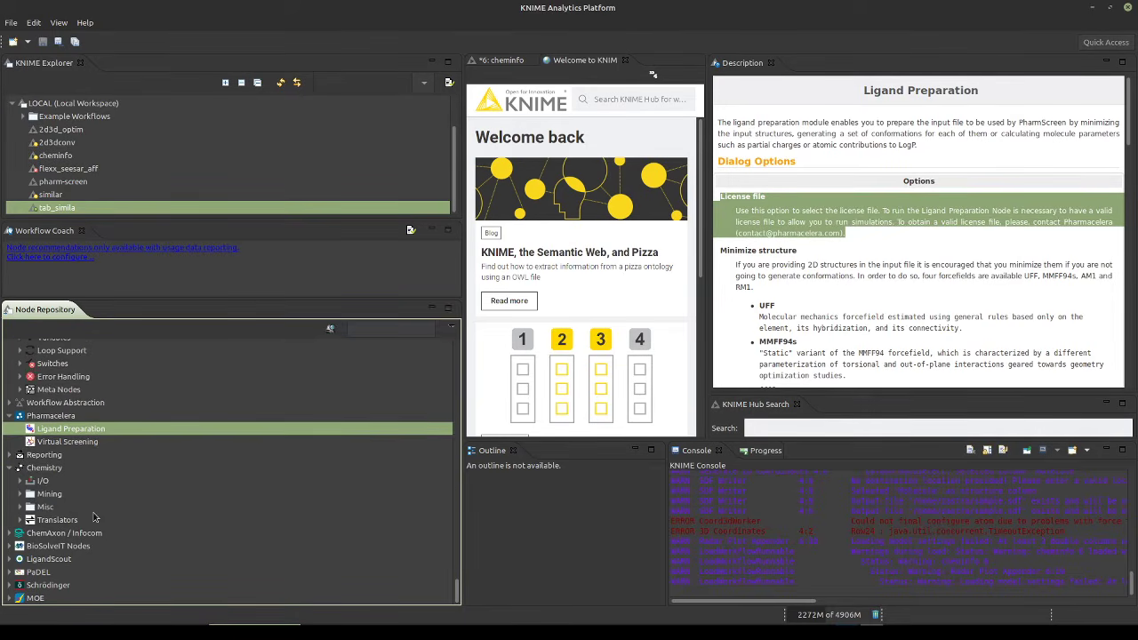
click(20, 480)
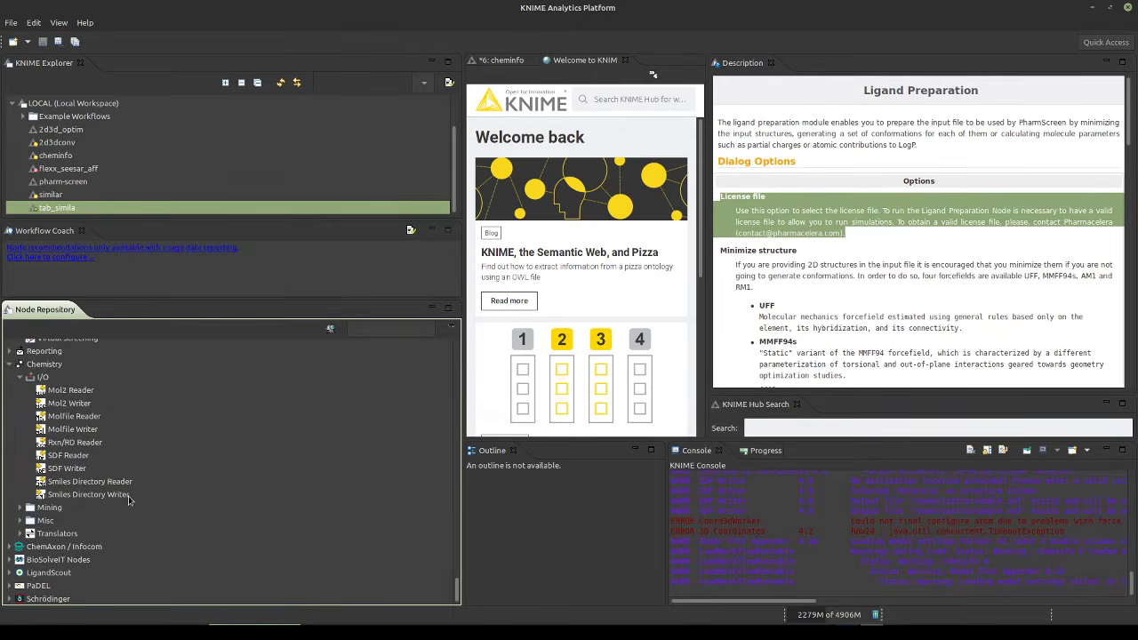
click(79, 406)
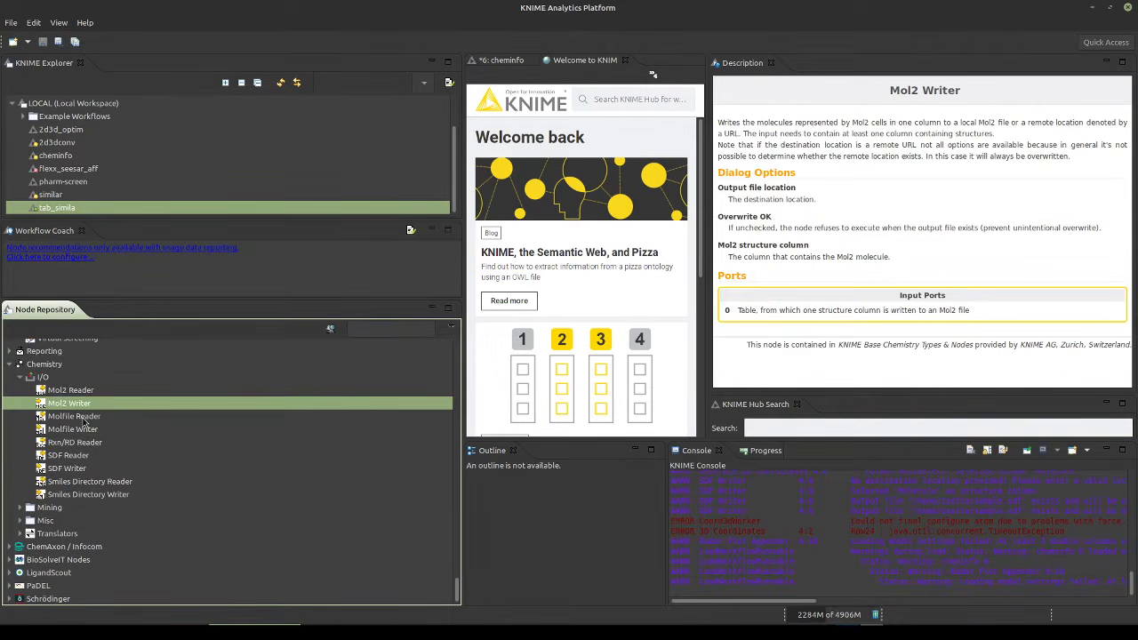
click(83, 415)
click(76, 455)
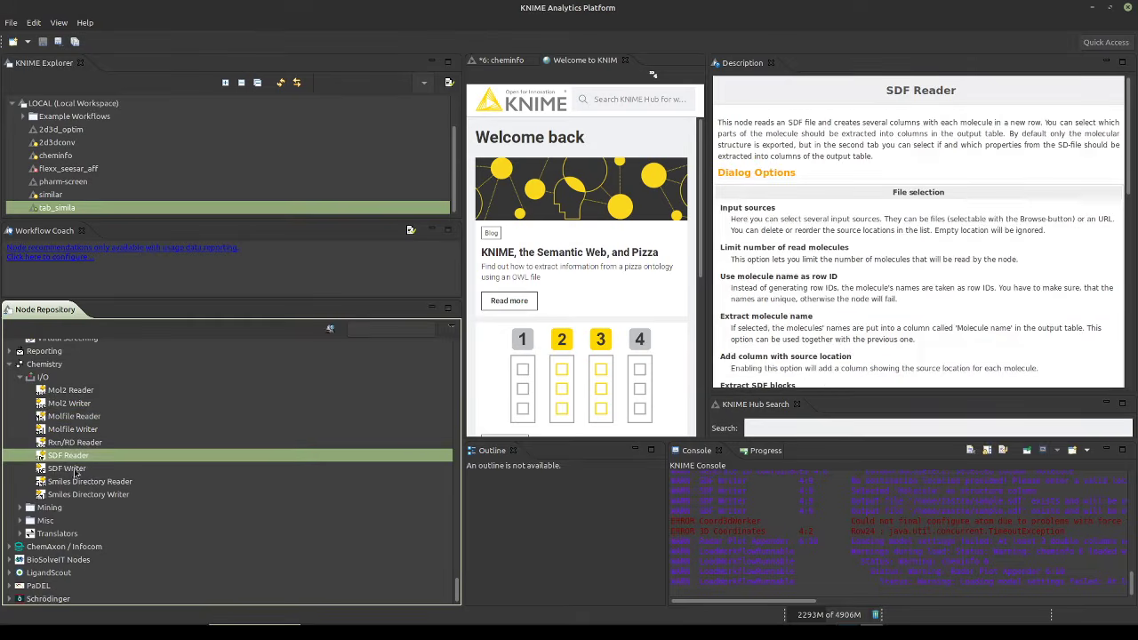
click(77, 483)
Expand Chemistry's Misc and Translators subcategories and view the SDF Extractor description
scroll(78, 483, down, 1)
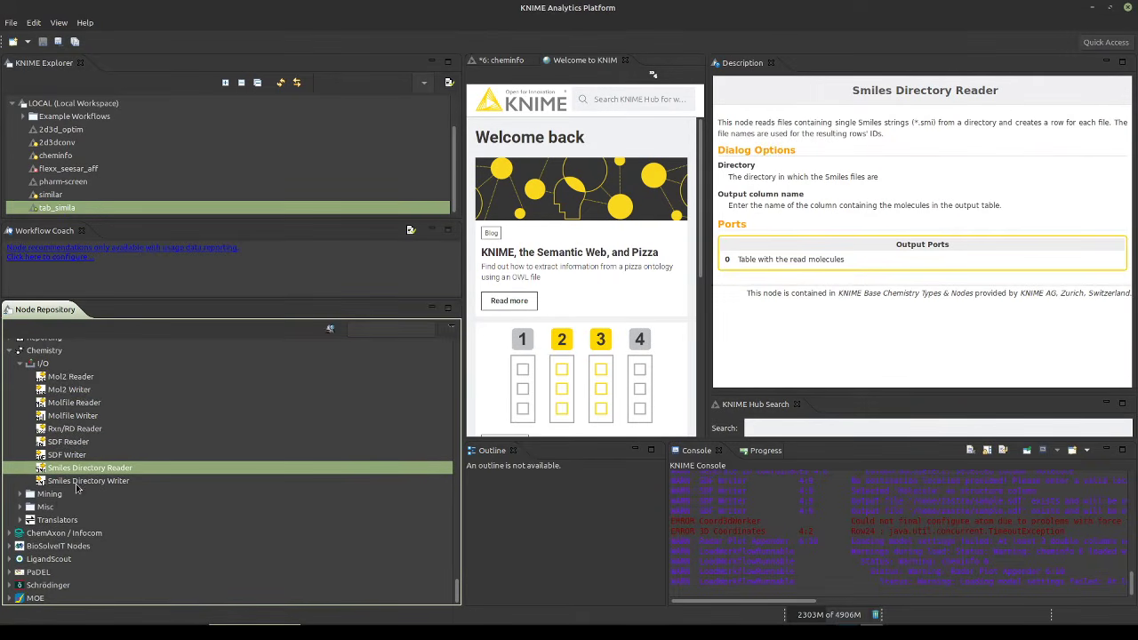
click(22, 507)
scroll(89, 494, down, 1)
click(79, 482)
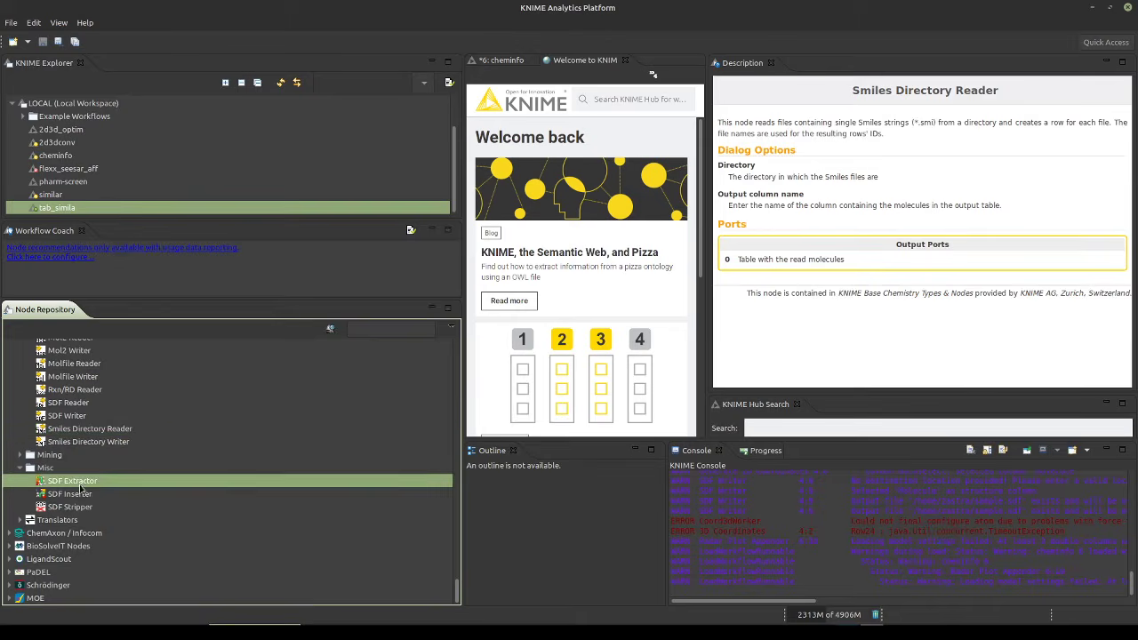
click(19, 520)
scroll(126, 503, down, 1)
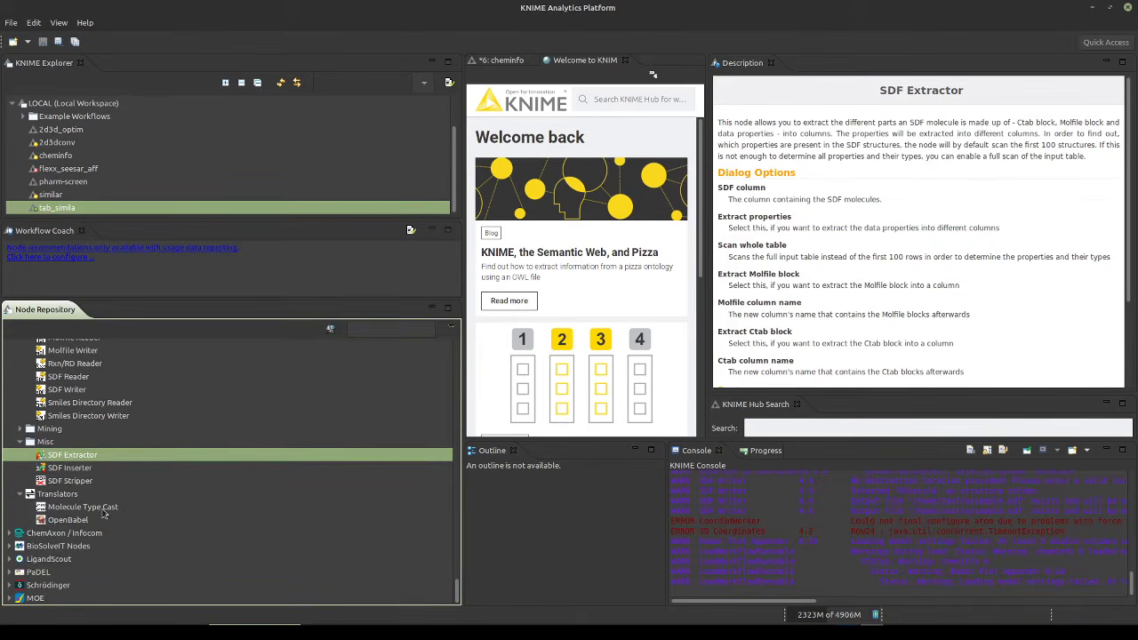
View the OpenBabel node description, then expand the ChemAxon / Infocom category and view its overview
click(67, 523)
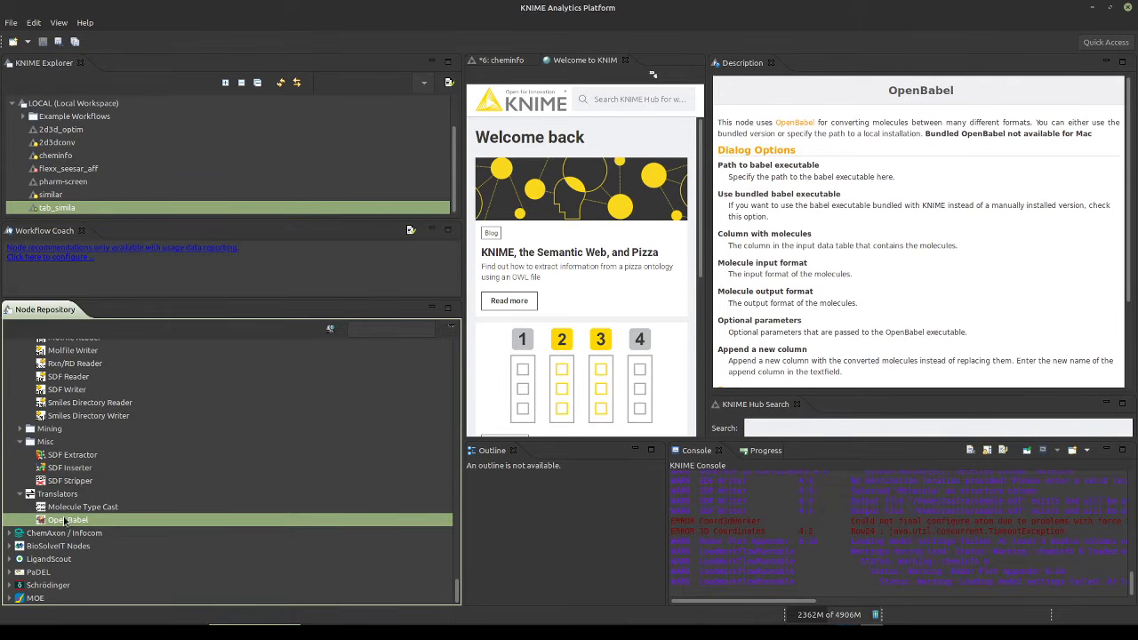
click(9, 534)
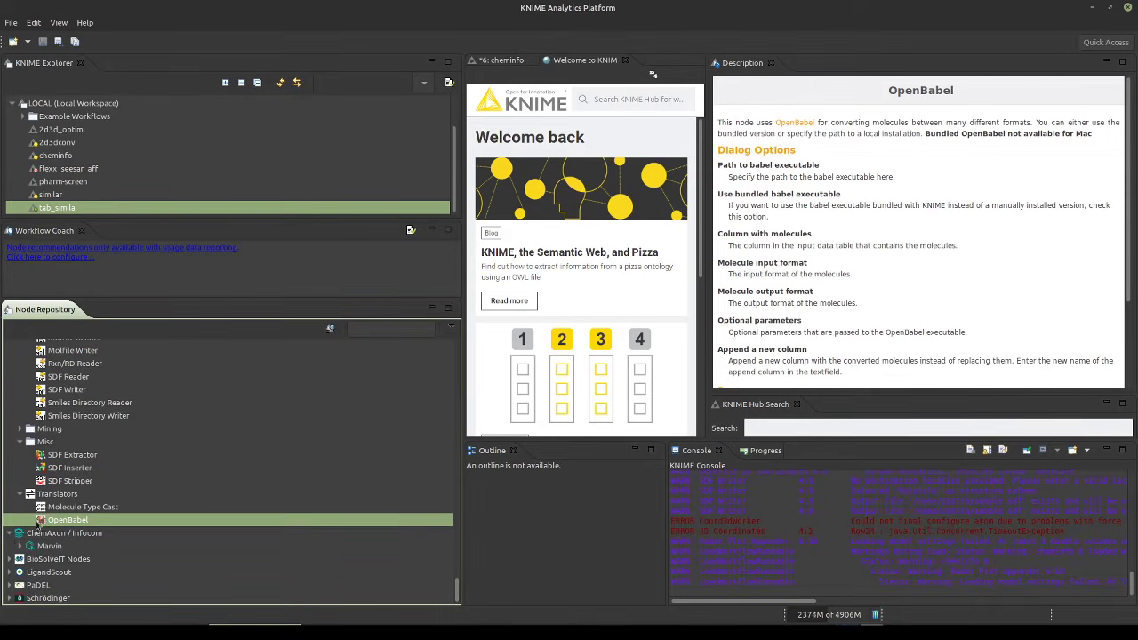
scroll(82, 515, down, 1)
click(42, 521)
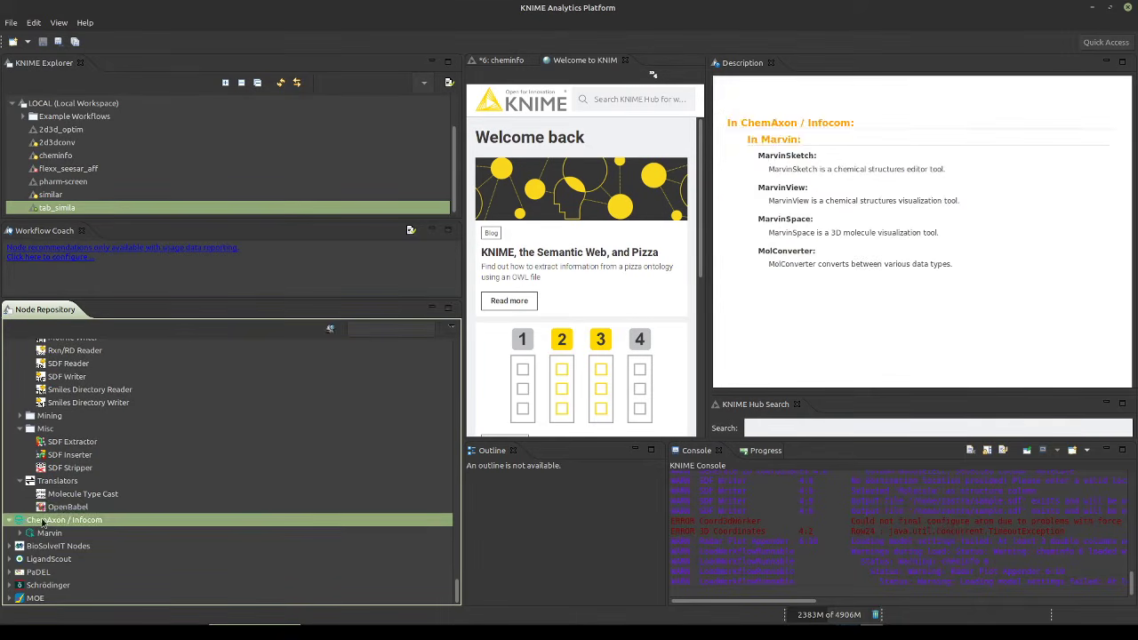
Expand the Marvin subcategory and view the MarvinSketch, MarvinView, MarvinSpace and MolConverter descriptions
click(19, 533)
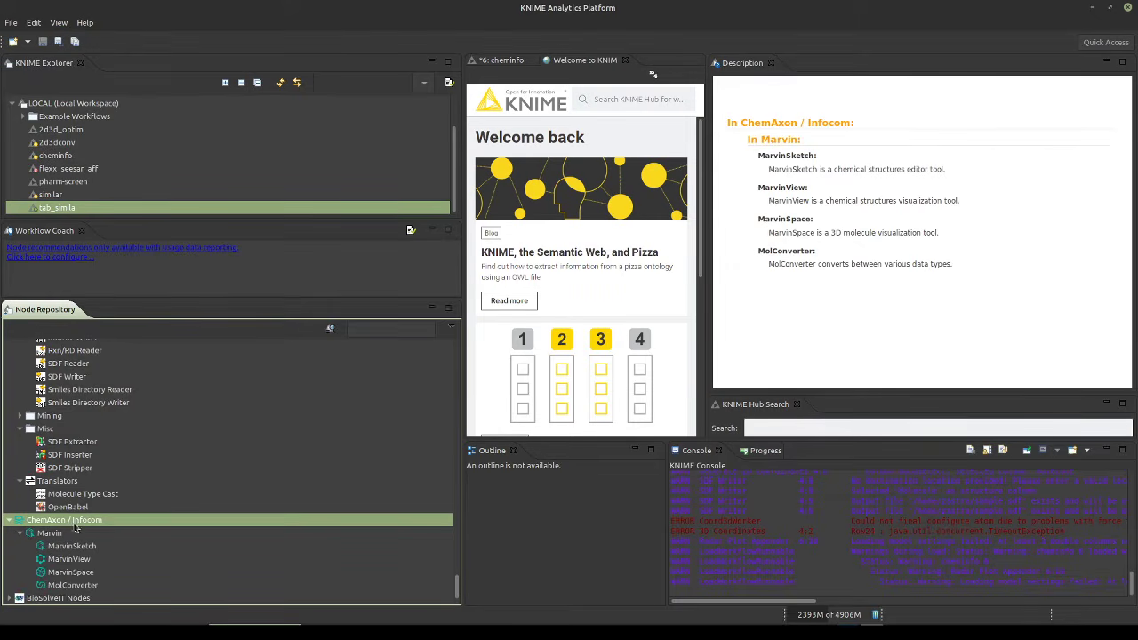
scroll(80, 511, down, 2)
click(96, 500)
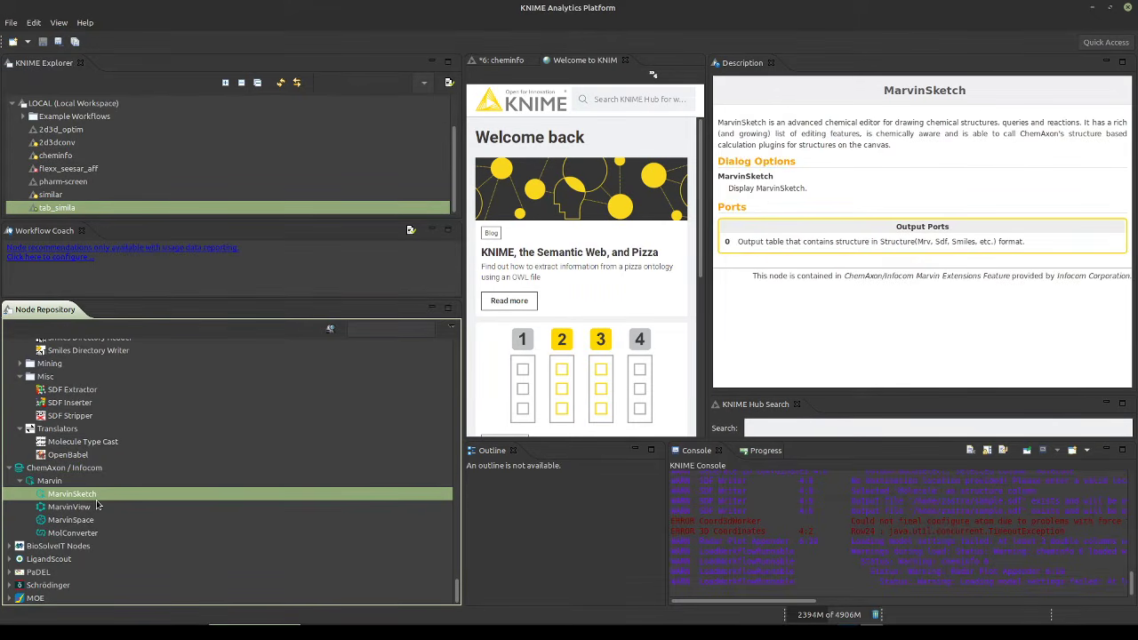
click(97, 506)
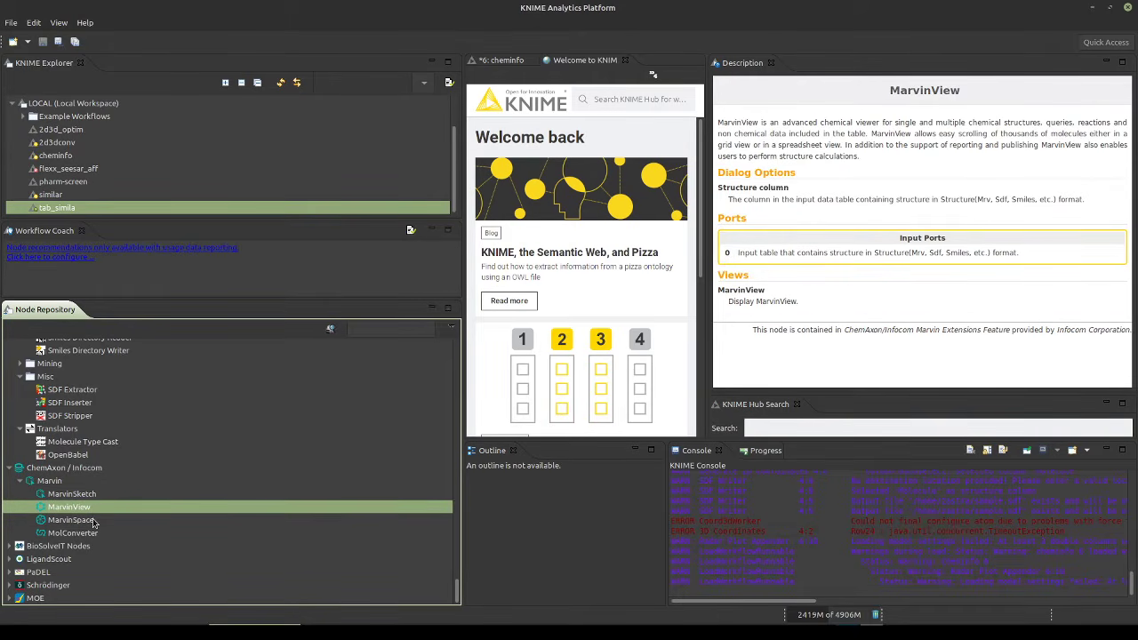
click(93, 523)
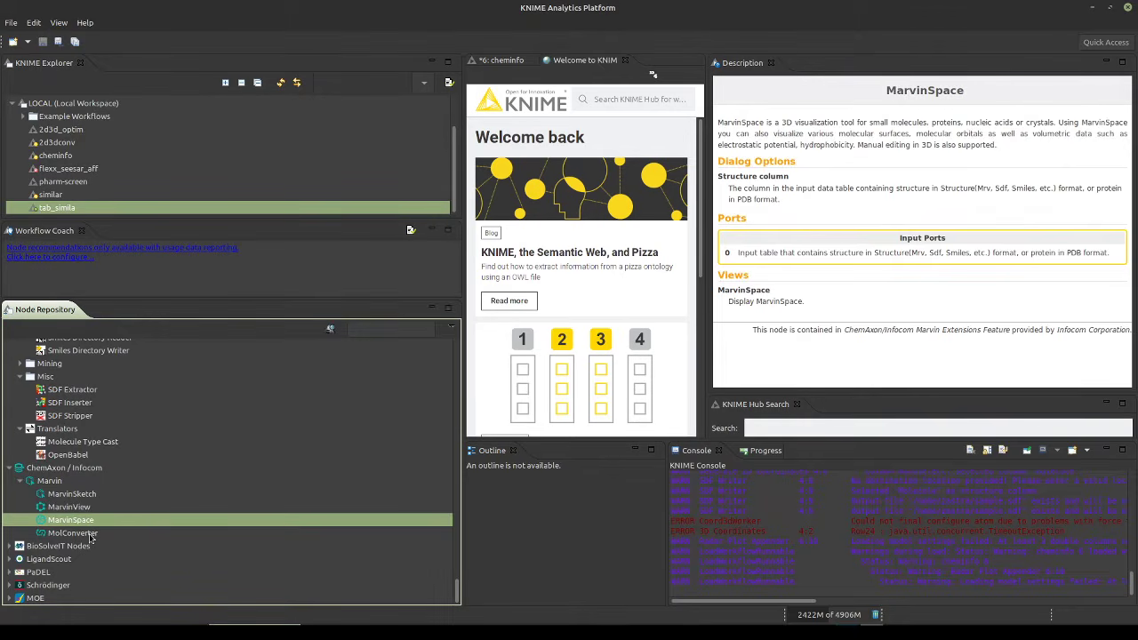
click(90, 537)
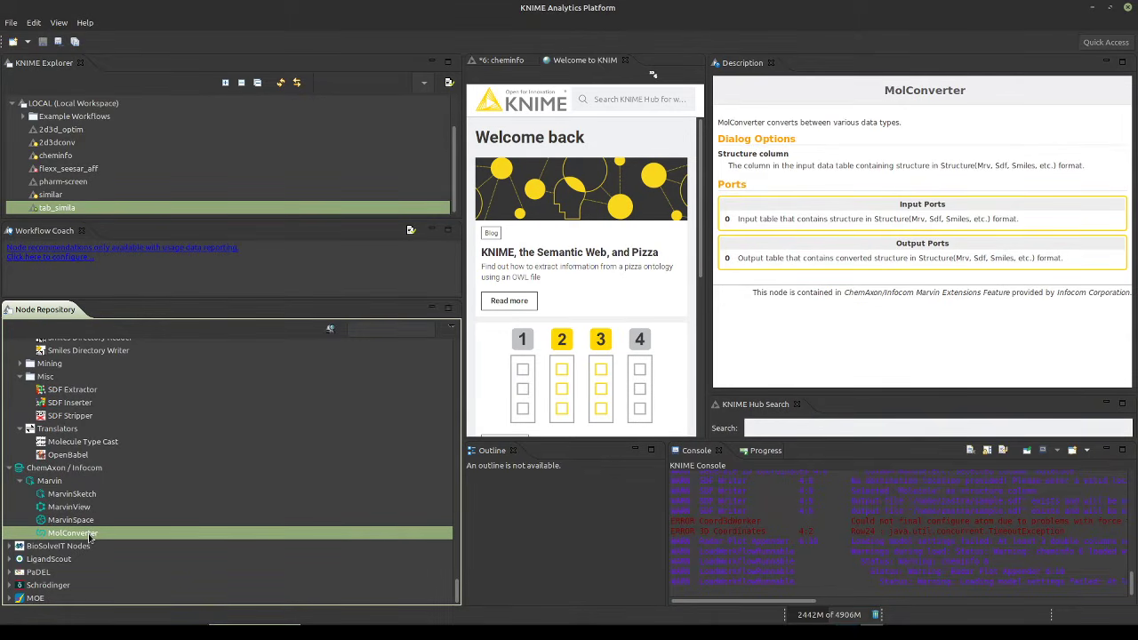
Expand BioSolveIT Nodes and its IO subcategory, and view the BioSolveIT node overview
click(10, 546)
click(55, 546)
scroll(131, 534, down, 4)
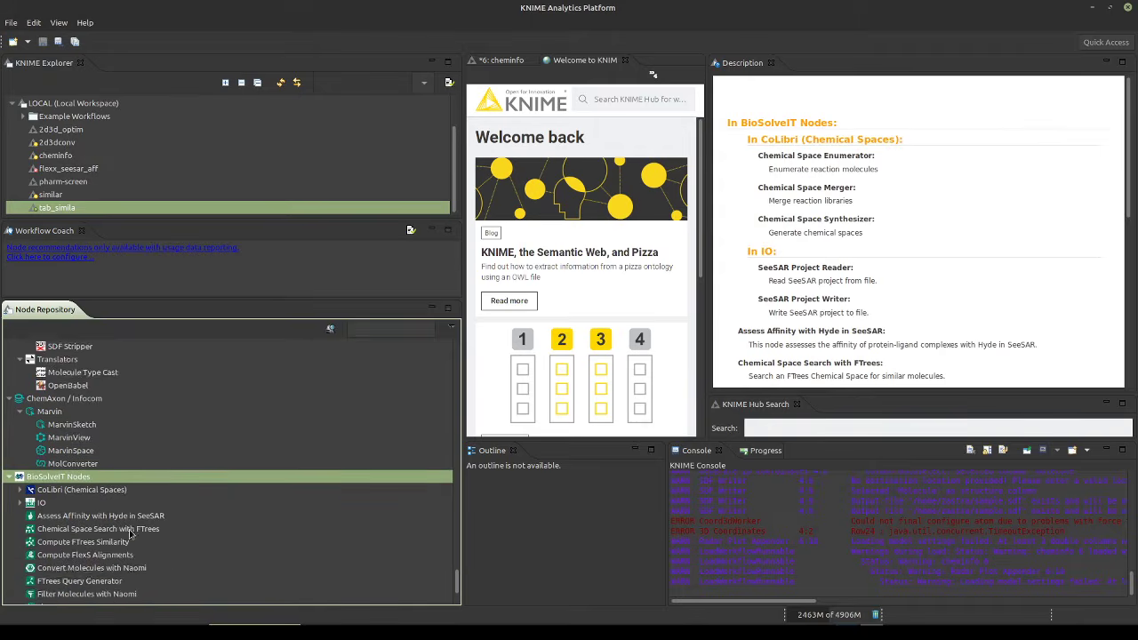
scroll(131, 534, down, 2)
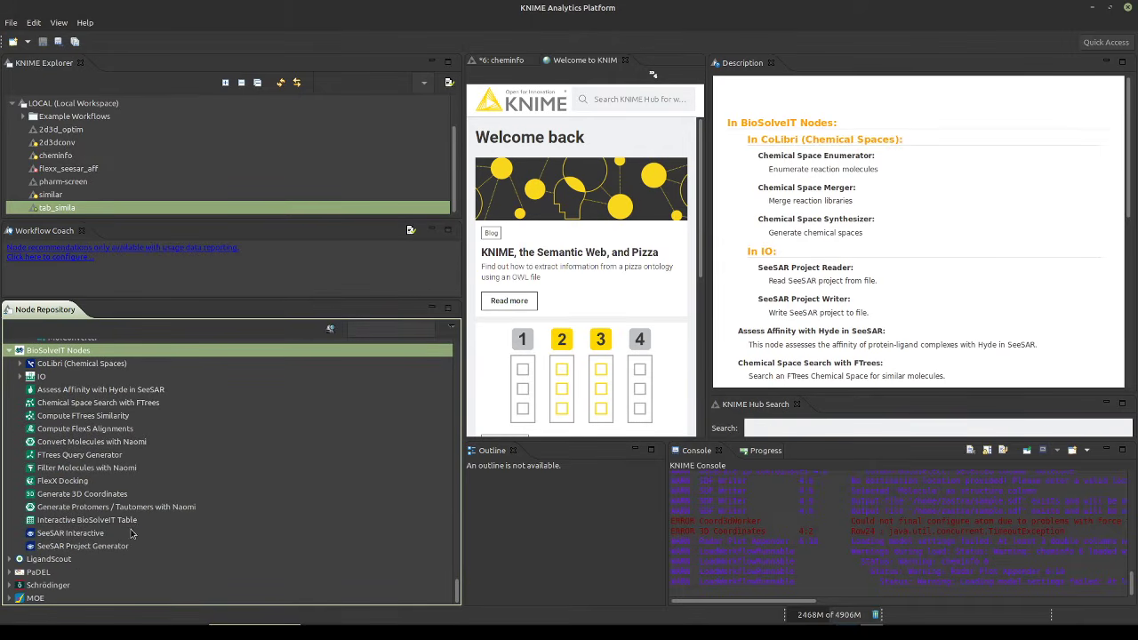
click(20, 377)
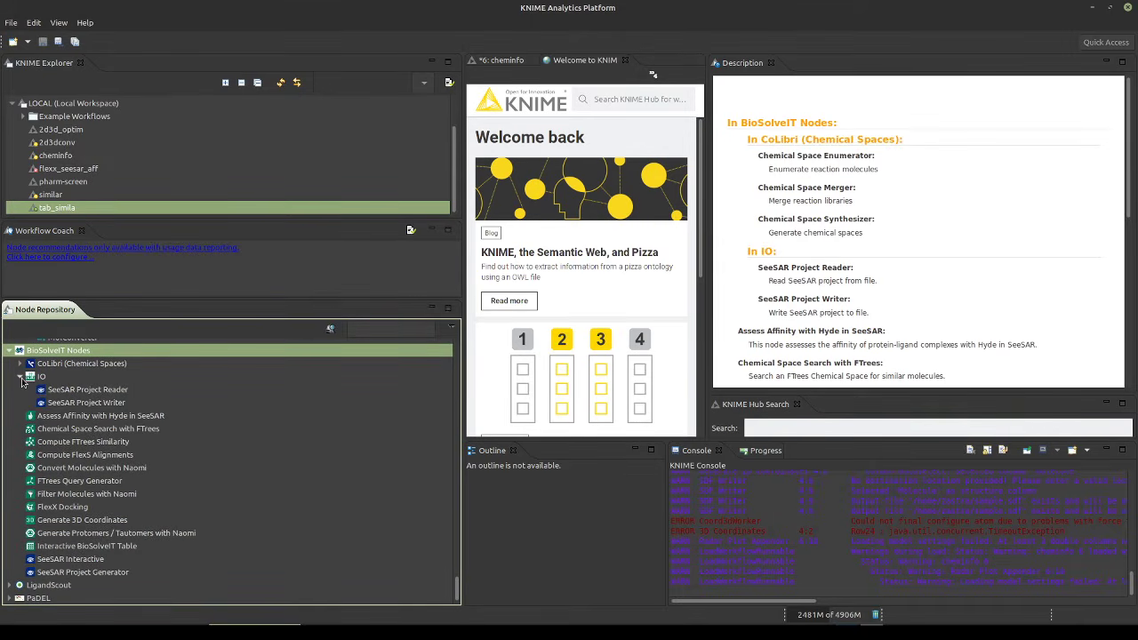
View the Generate 3D Coordinates, FlexX Docking, Assess Affinity with Hyde in SeeSAR, Chemical Space Search with FTrees and Compute FTrees Similarity descriptions
click(75, 535)
click(78, 524)
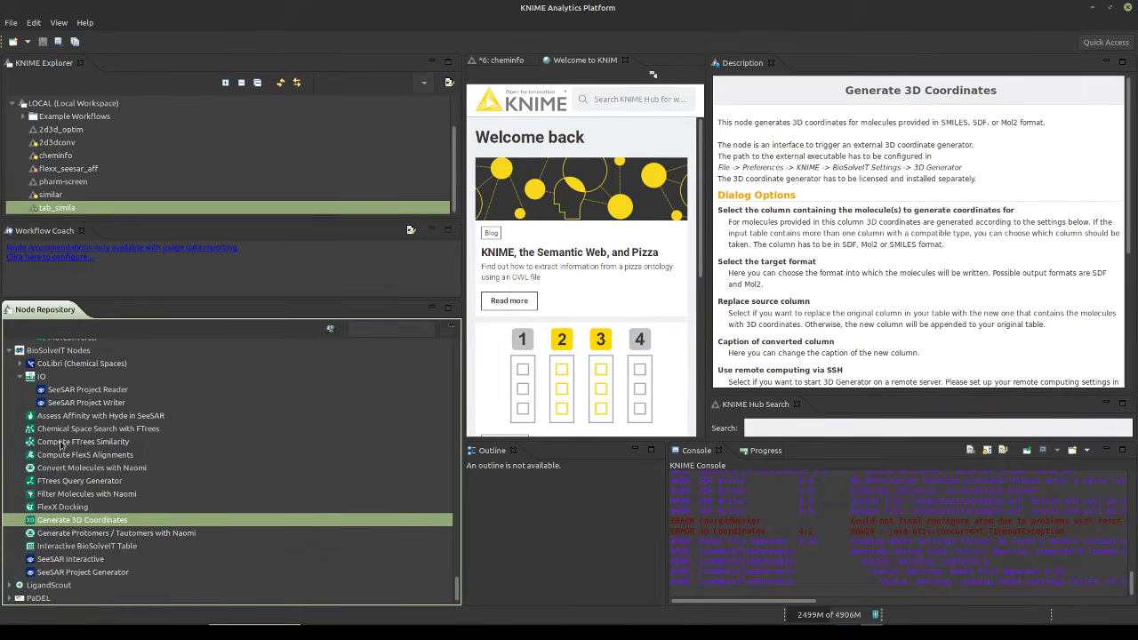
click(63, 507)
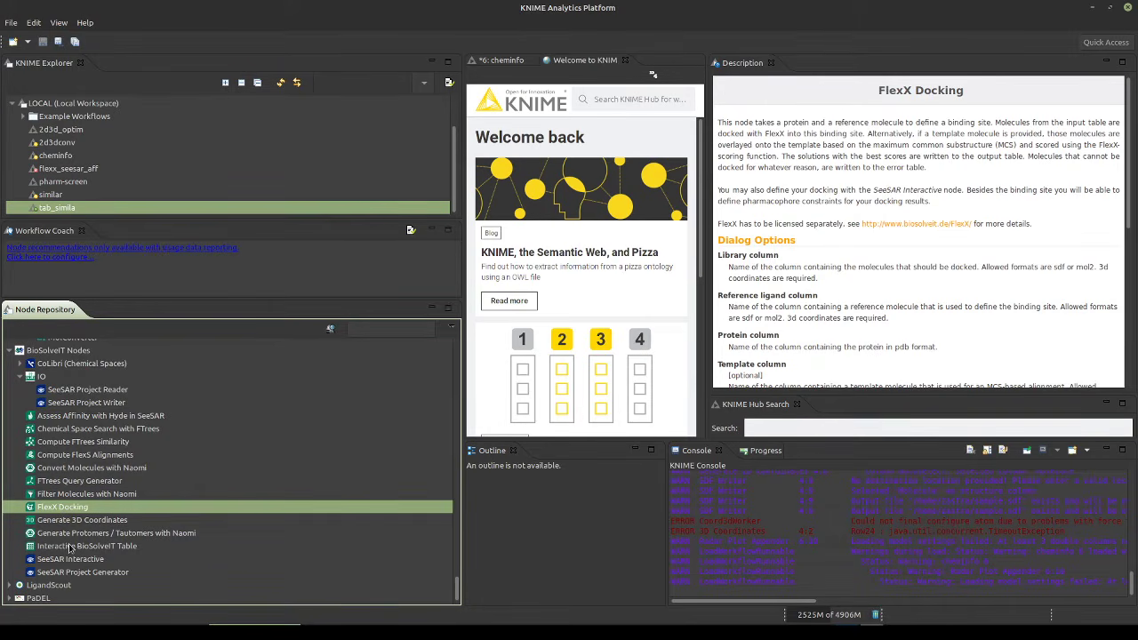
click(88, 418)
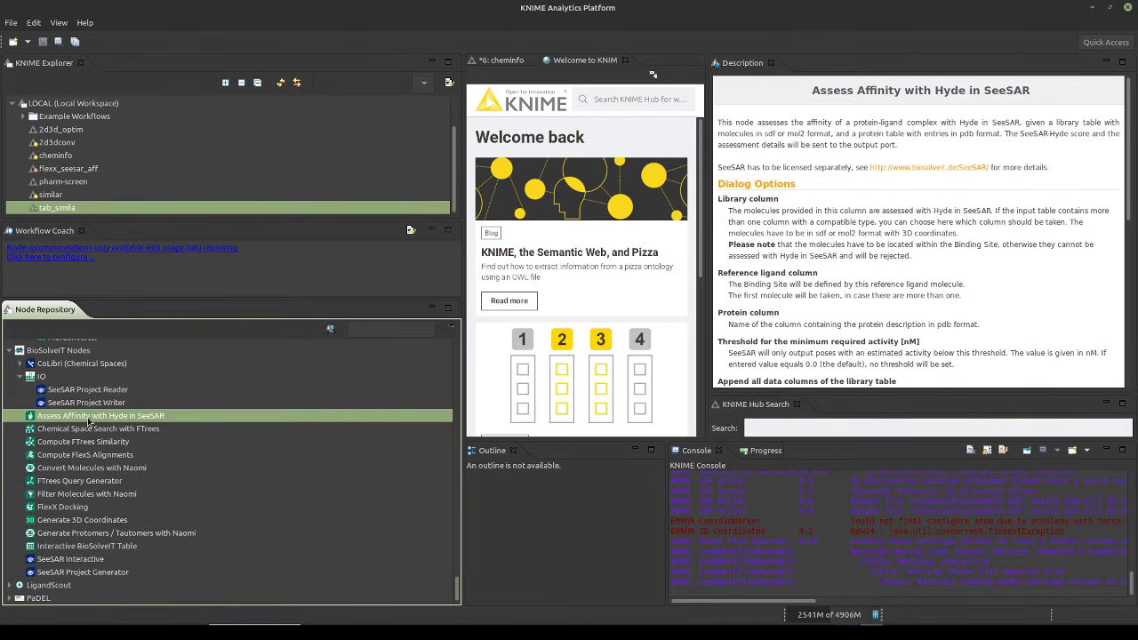
click(97, 431)
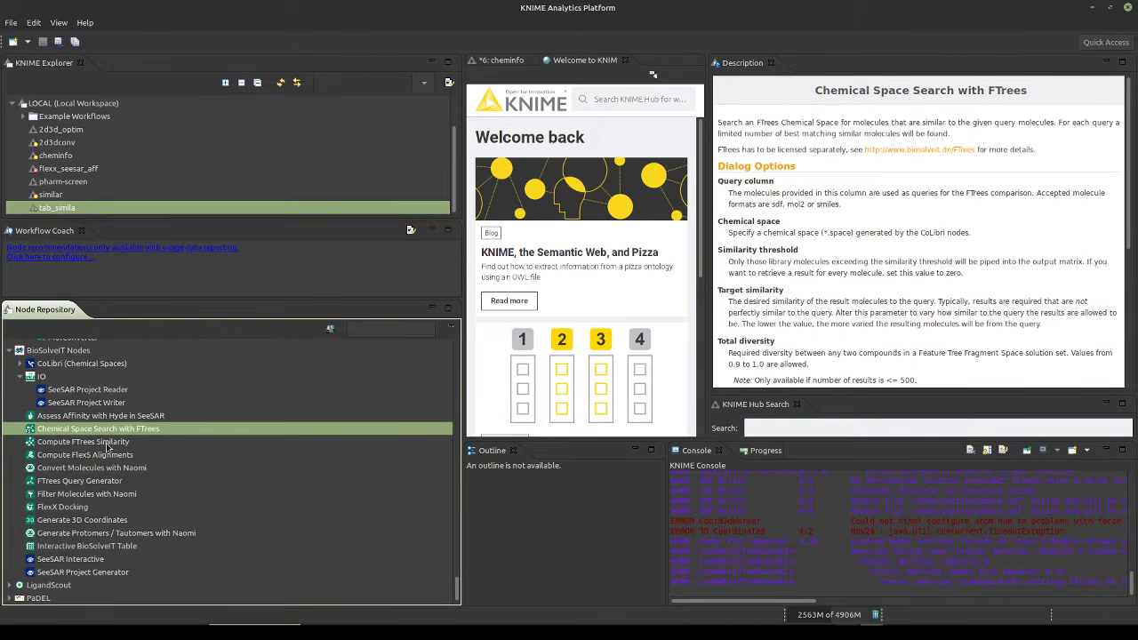
click(107, 442)
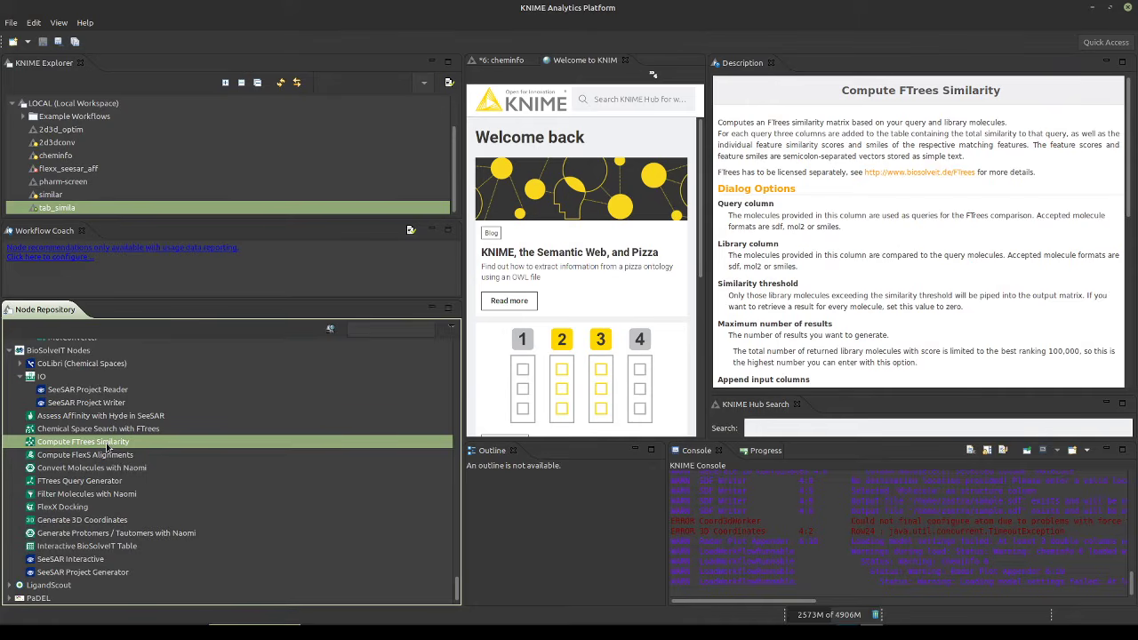
Collapse BioSolveIT Nodes, then expand LigandScout to look through its subcategories and collapse it again
click(9, 352)
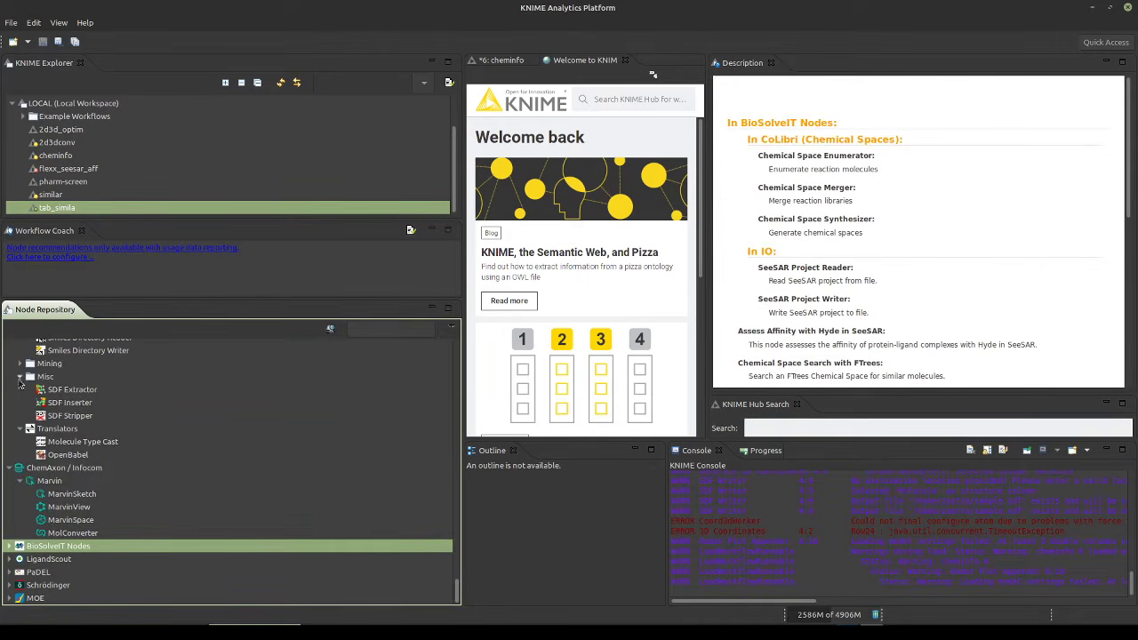
click(9, 560)
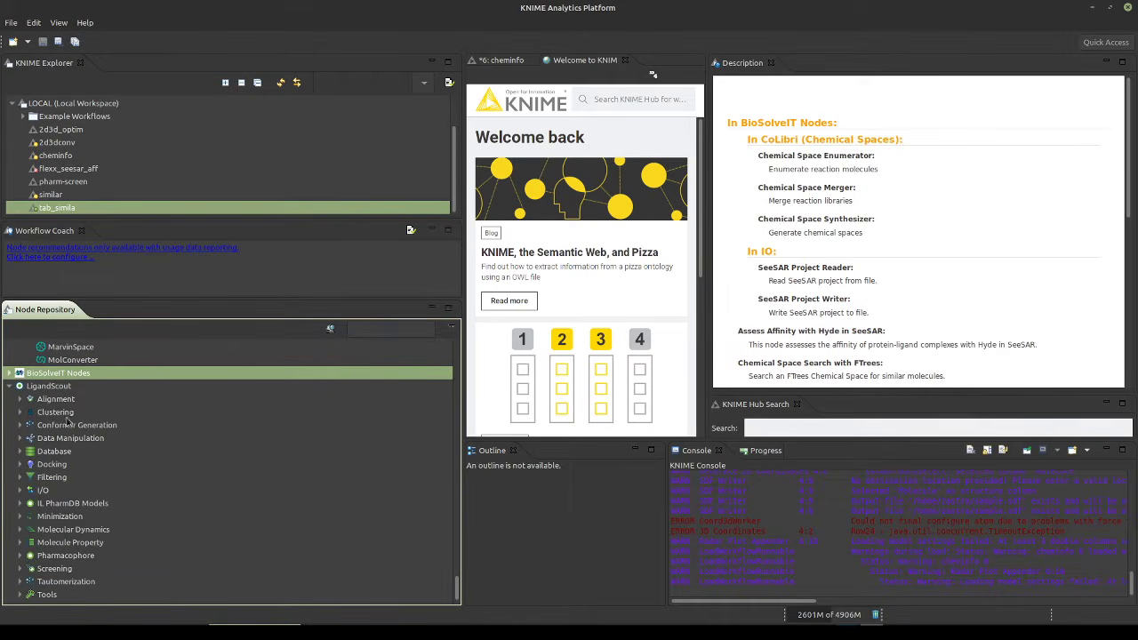
scroll(67, 419, down, 1)
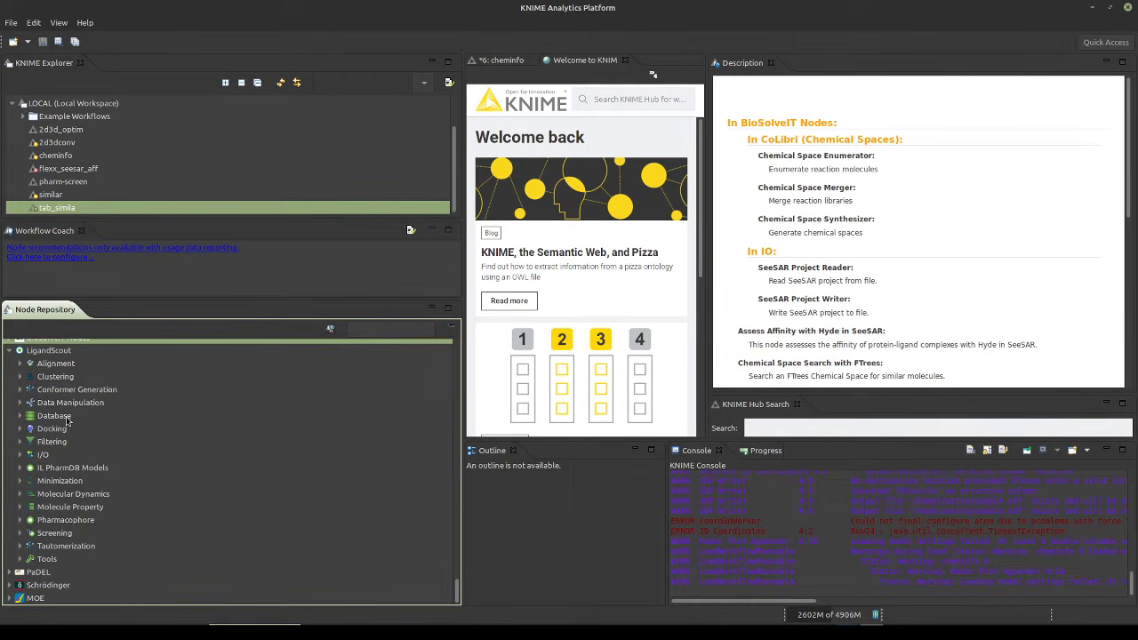
click(9, 351)
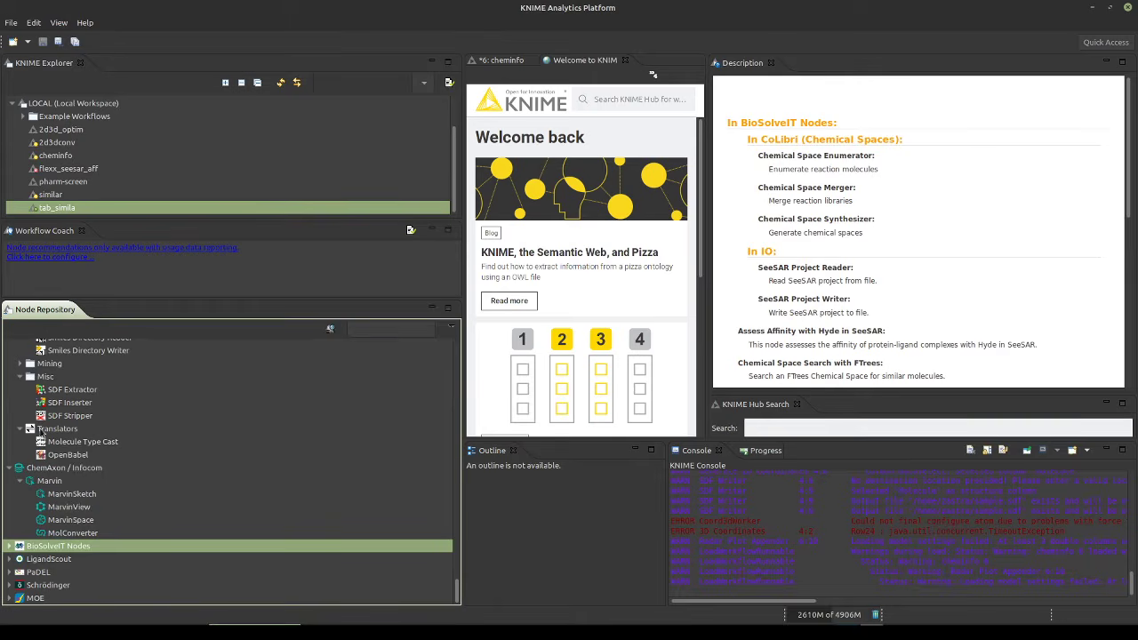
Expand the PaDEL category and view the Compounds Reader, Molecule to CDK and PaDEL-Descriptor descriptions
click(9, 573)
click(71, 549)
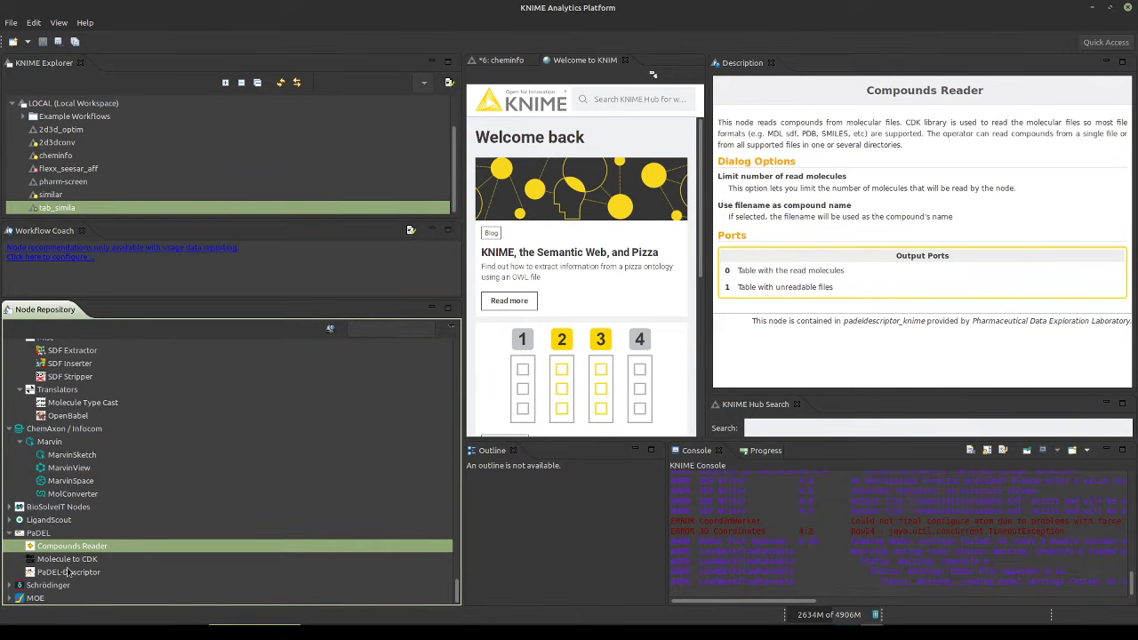
click(67, 569)
click(68, 561)
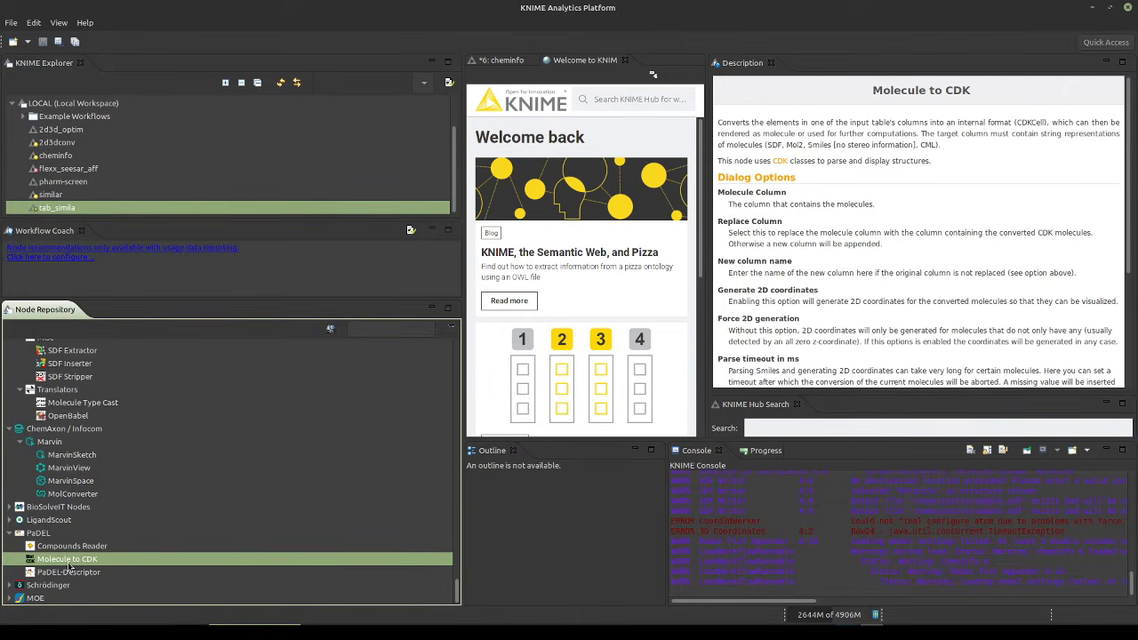
click(69, 572)
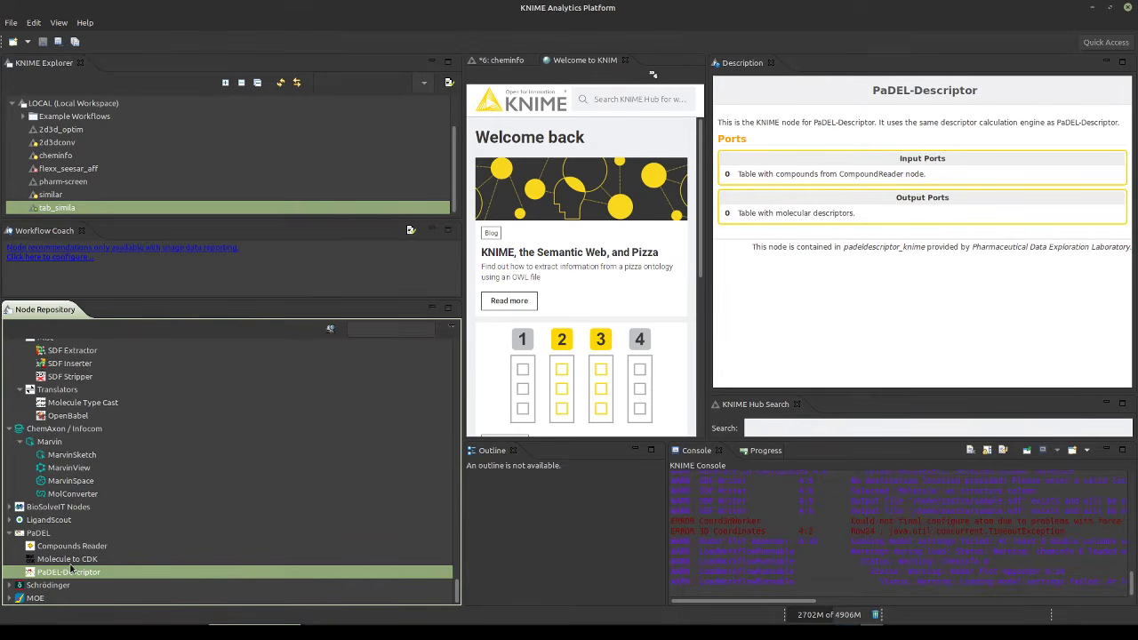
Expand the Schrödinger category, look through its subcategories and the contents of Tools, and collapse both again
click(14, 585)
scroll(76, 553, down, 5)
scroll(75, 553, down, 1)
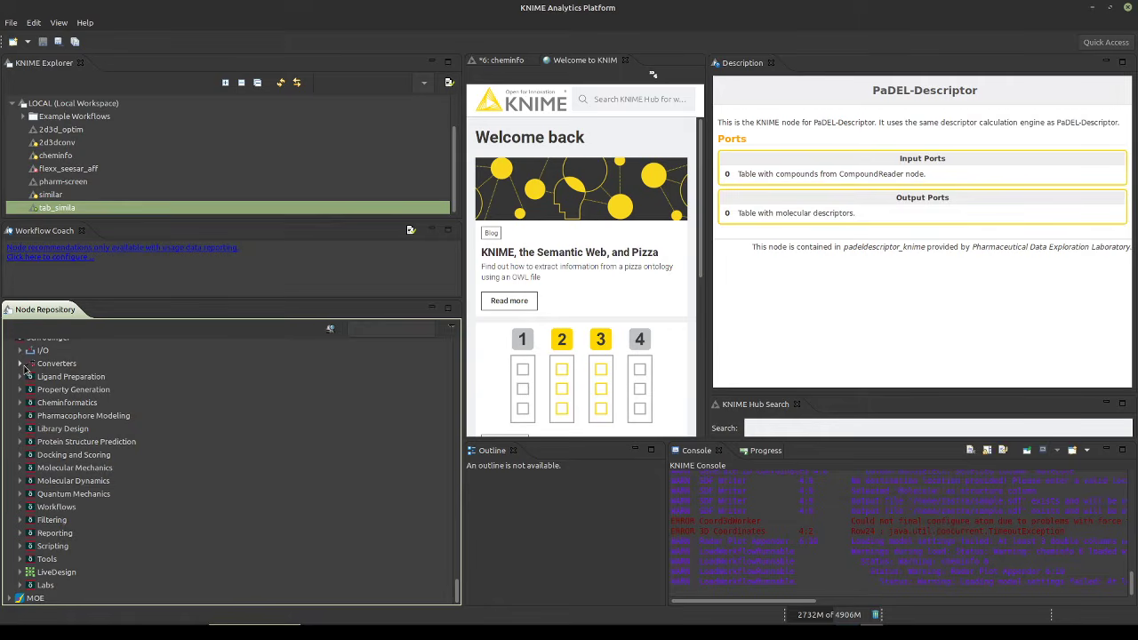
click(20, 559)
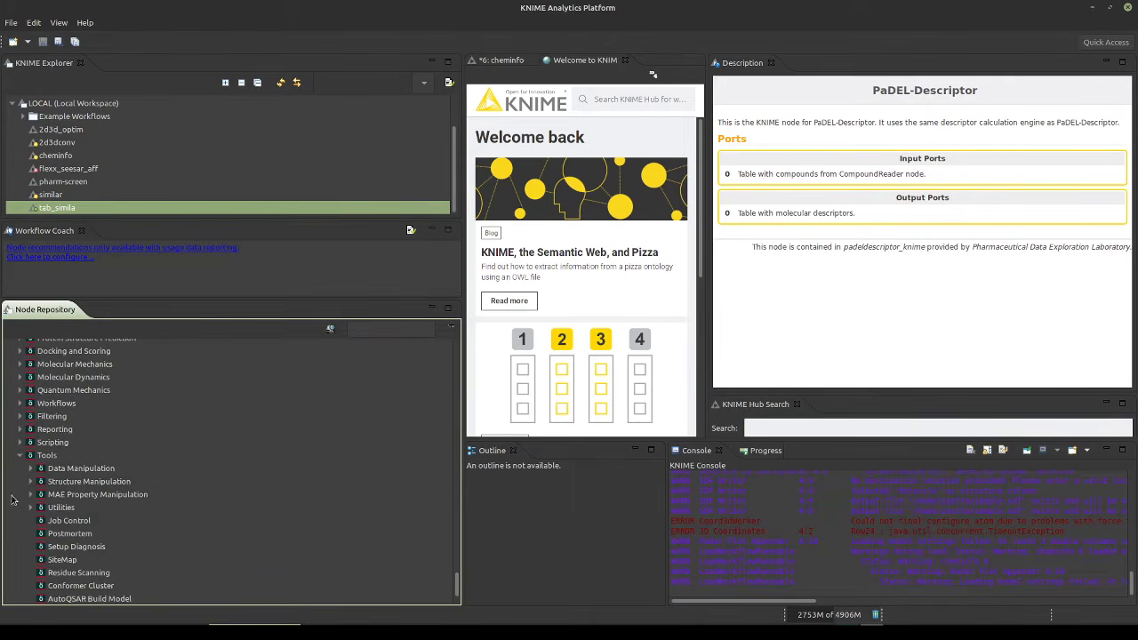
click(20, 455)
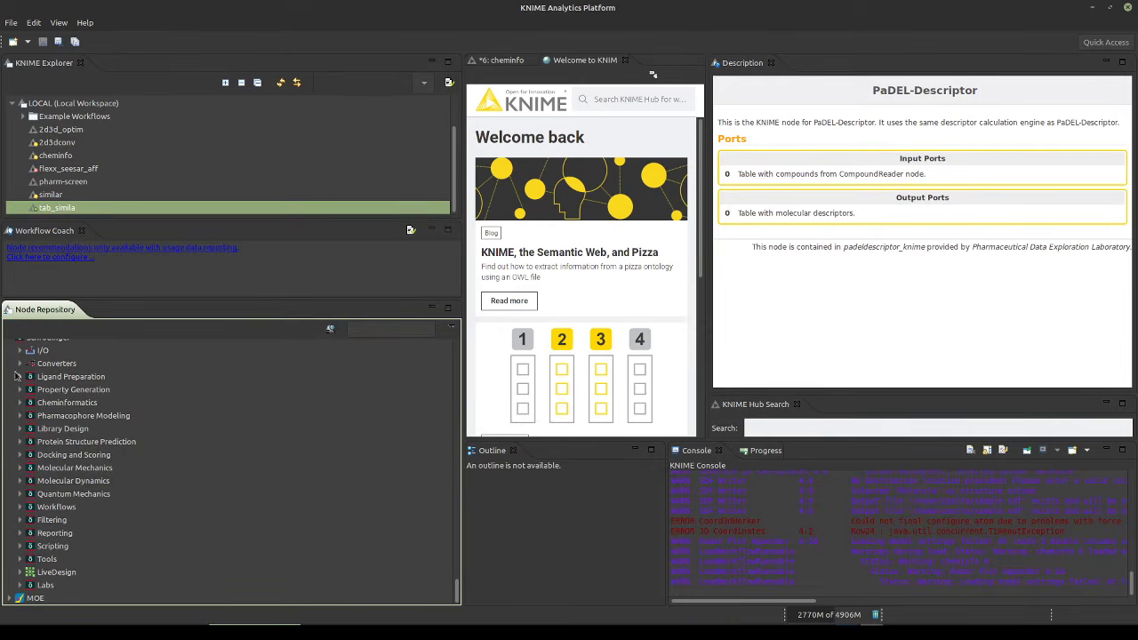
scroll(24, 368, up, 1)
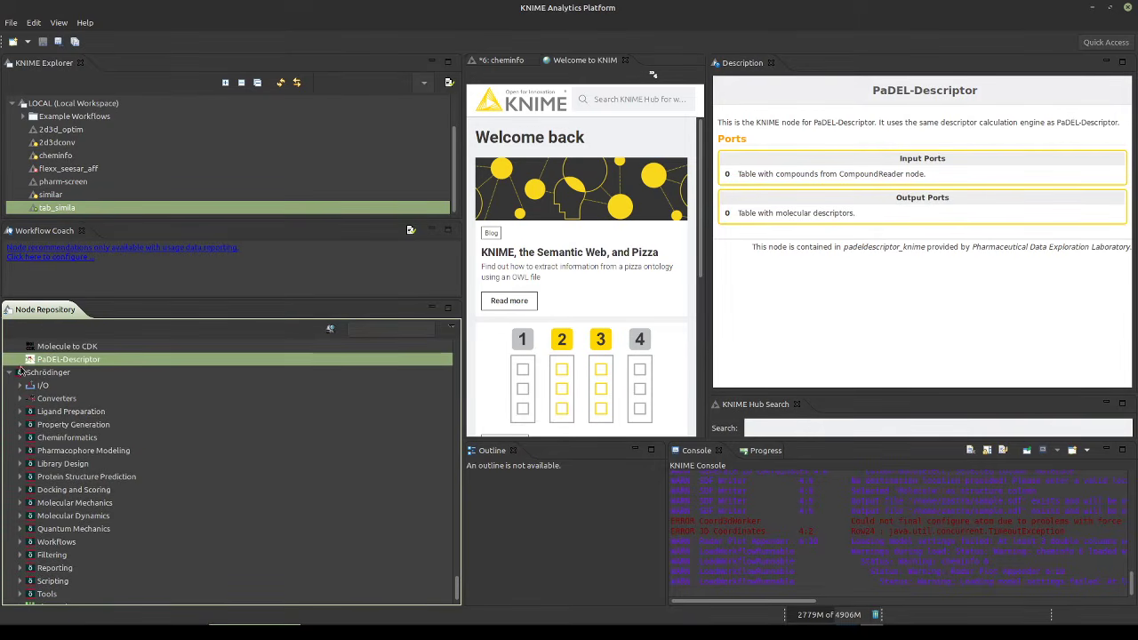
click(10, 377)
Expand the MOE category, view its node overview and collapse it again
click(10, 598)
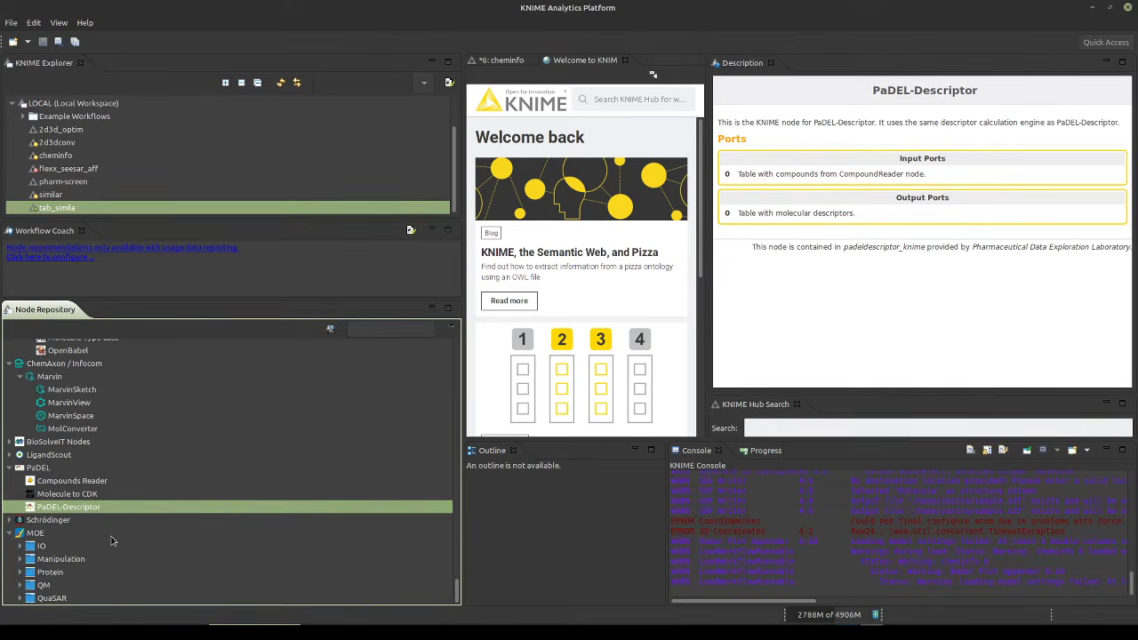
click(33, 533)
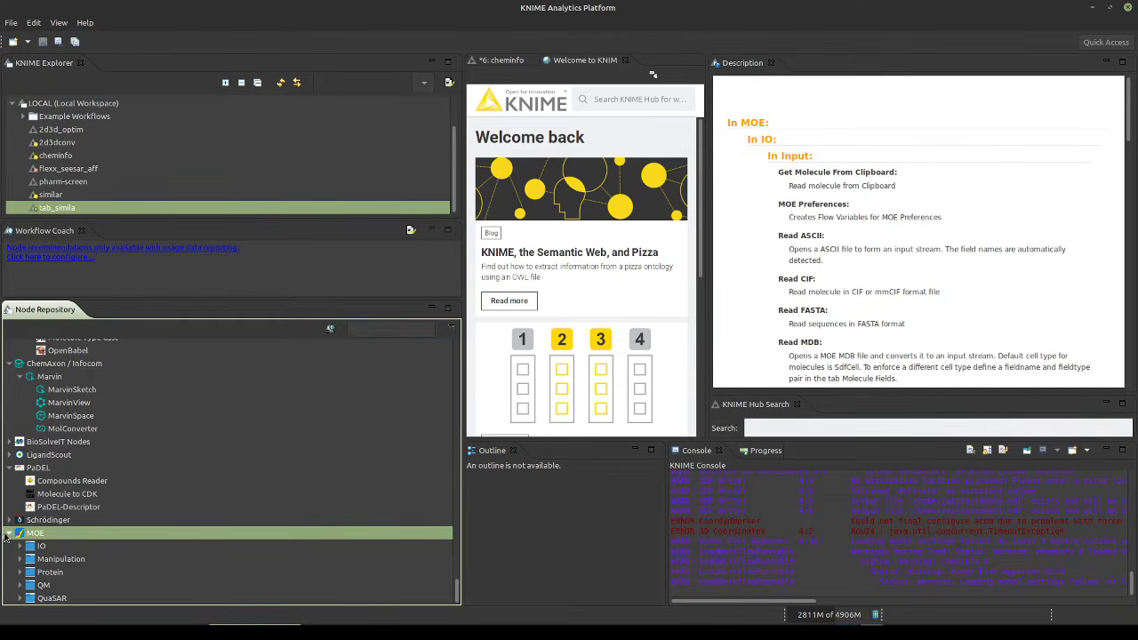
click(9, 533)
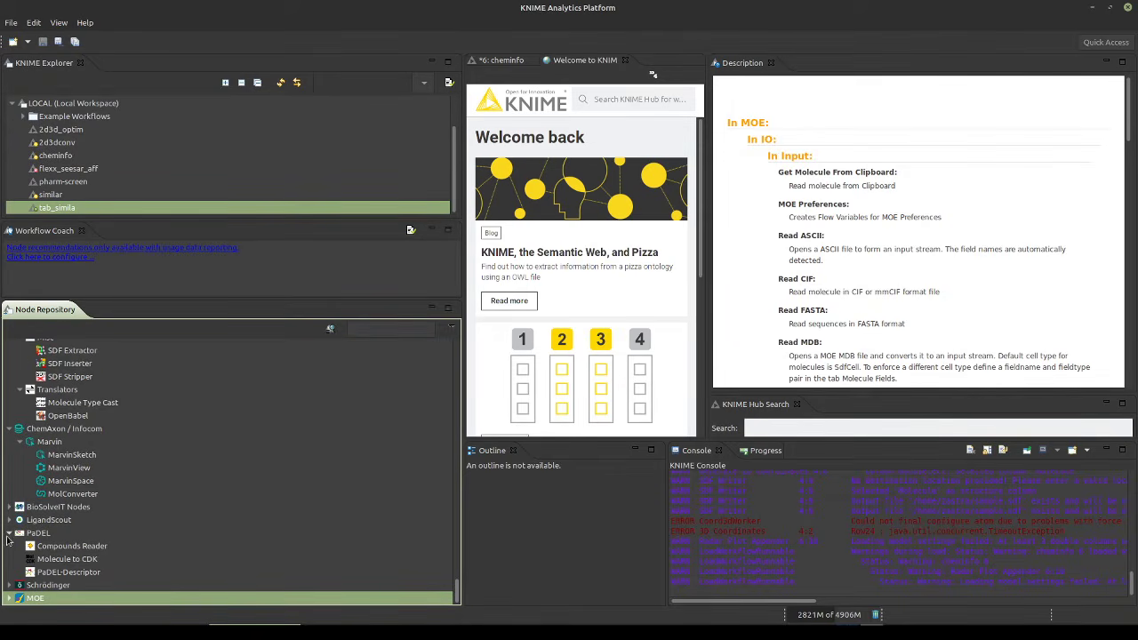
Collapse the PaDEL and ChemAxon / Infocom categories, then browse back to the first categories of the node repository
click(8, 534)
click(37, 547)
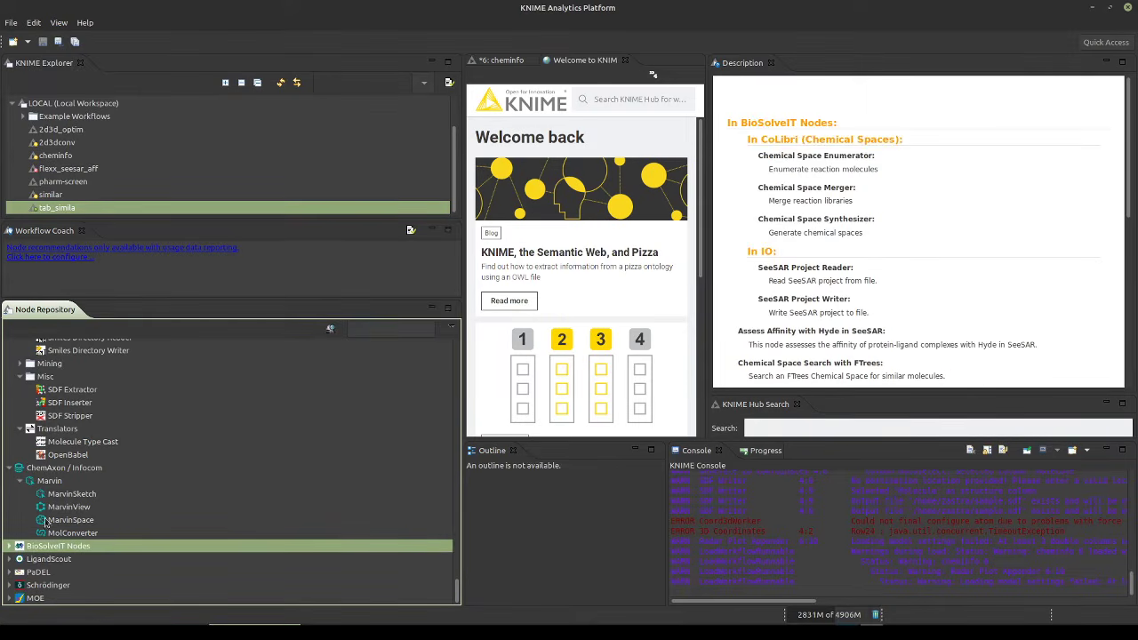
click(9, 467)
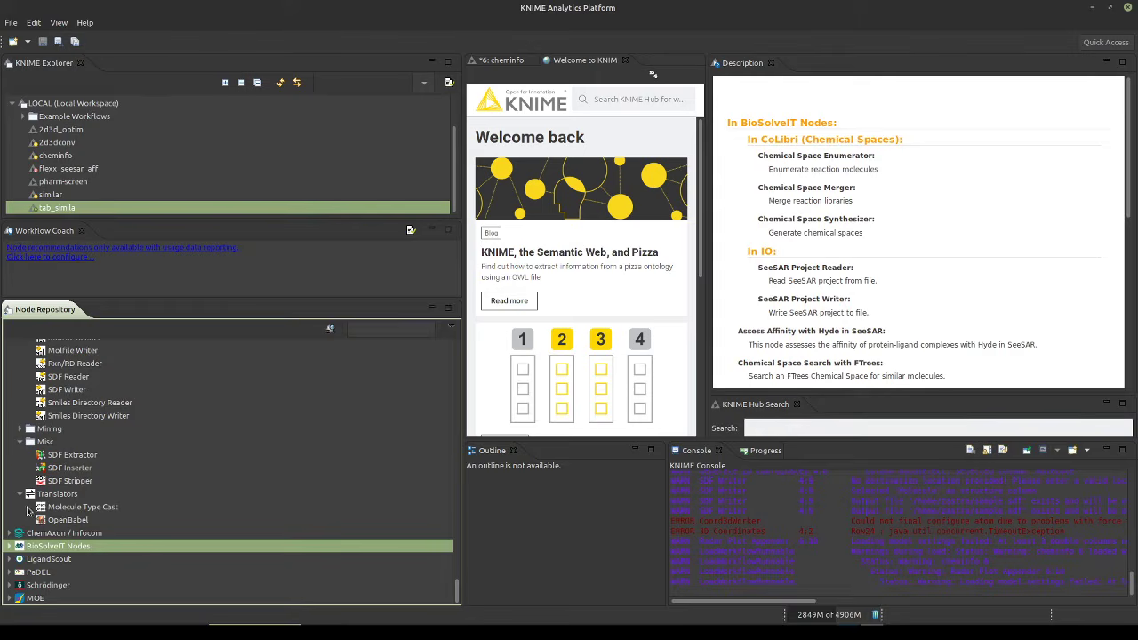
scroll(58, 514, up, 10)
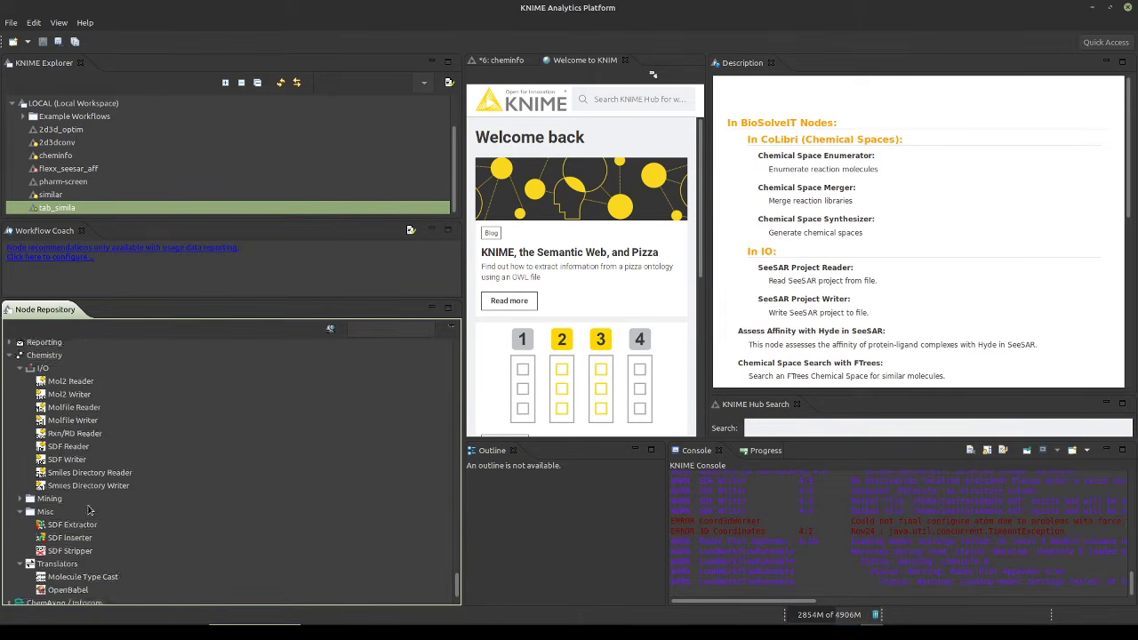
scroll(133, 507, down, 10)
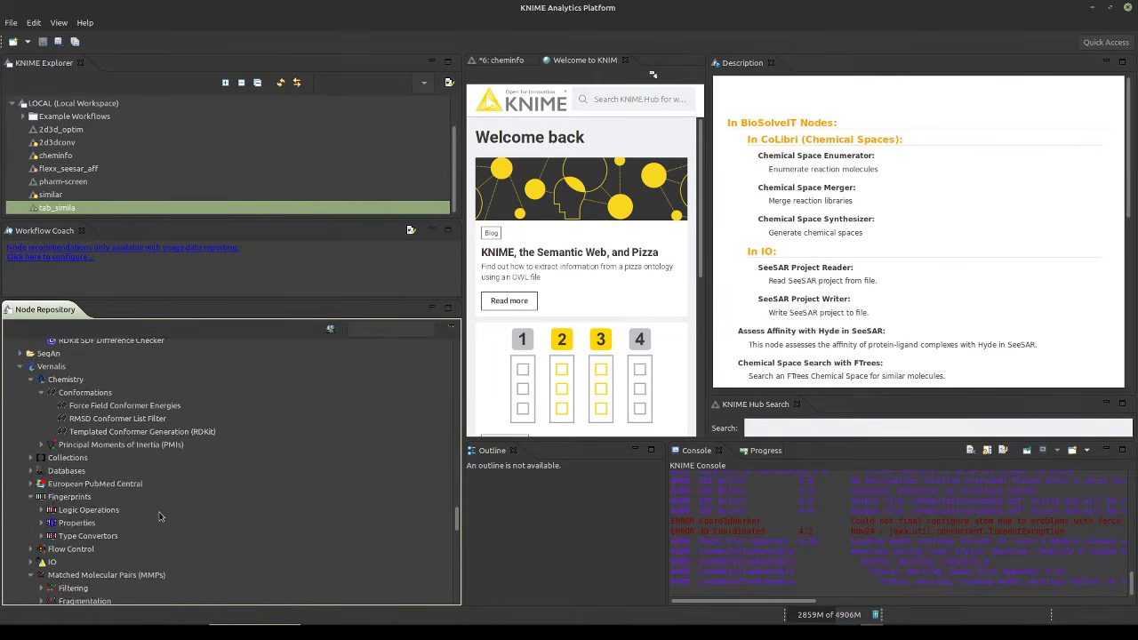
scroll(160, 509, up, 15)
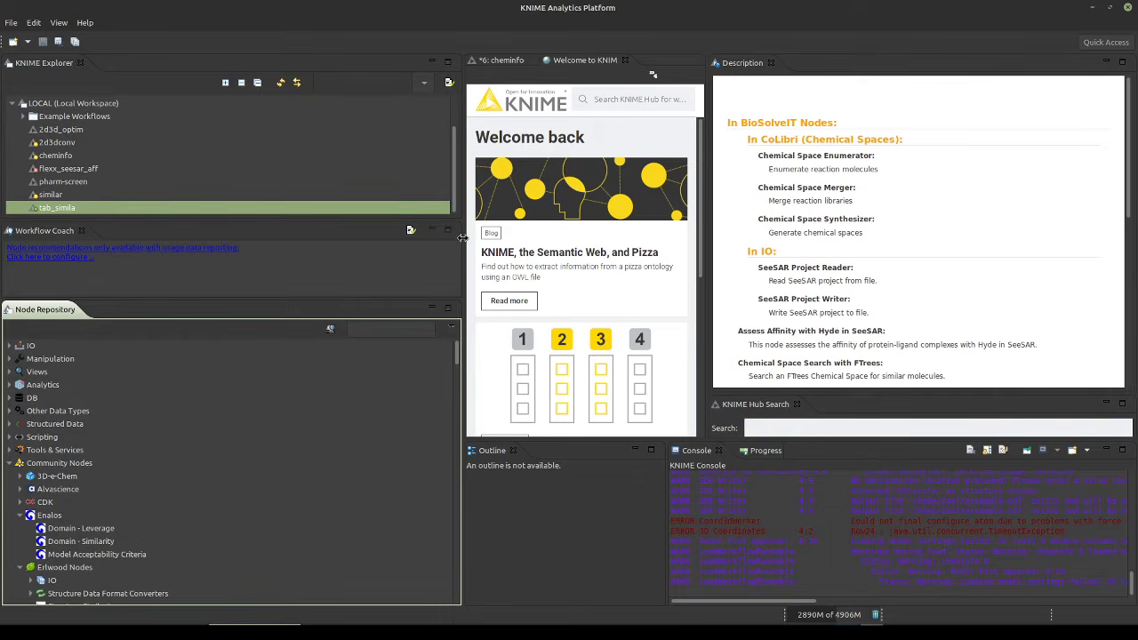
Enlarge the workflow editor by narrowing the KNIME Explorer and Description panes, and close the welcome page
drag(463, 237, 187, 239)
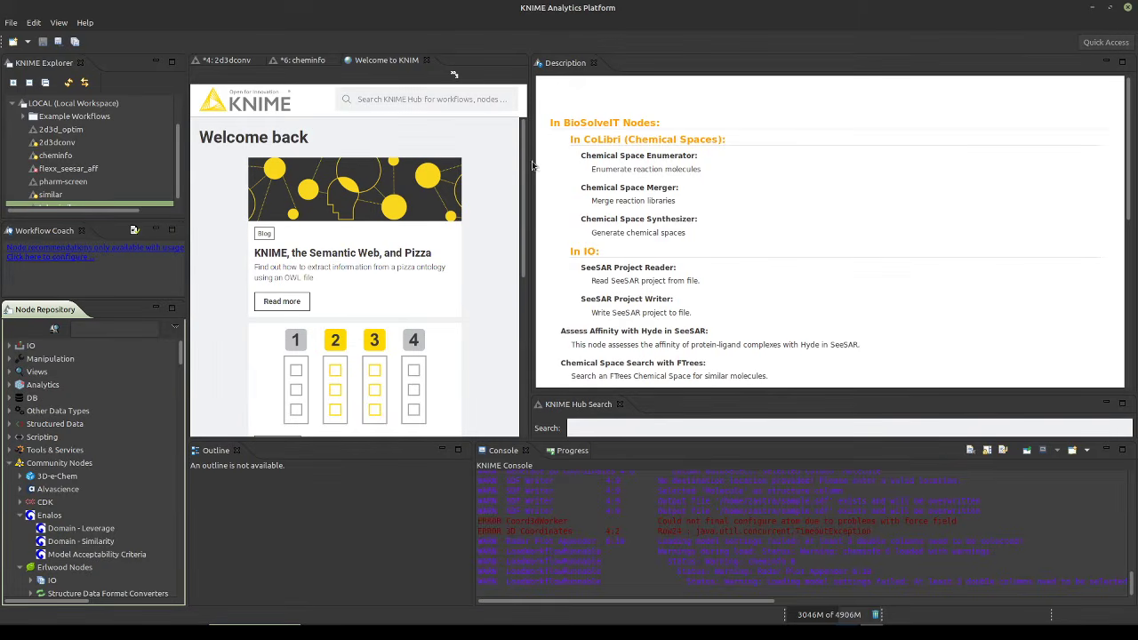
drag(530, 163, 1041, 163)
click(697, 62)
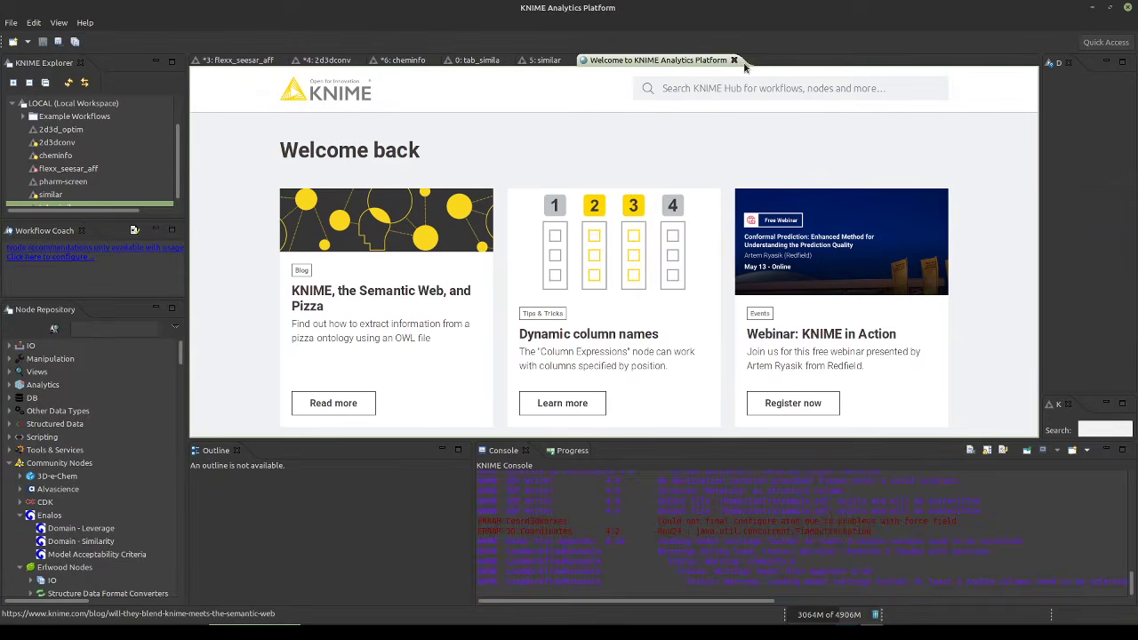
click(734, 61)
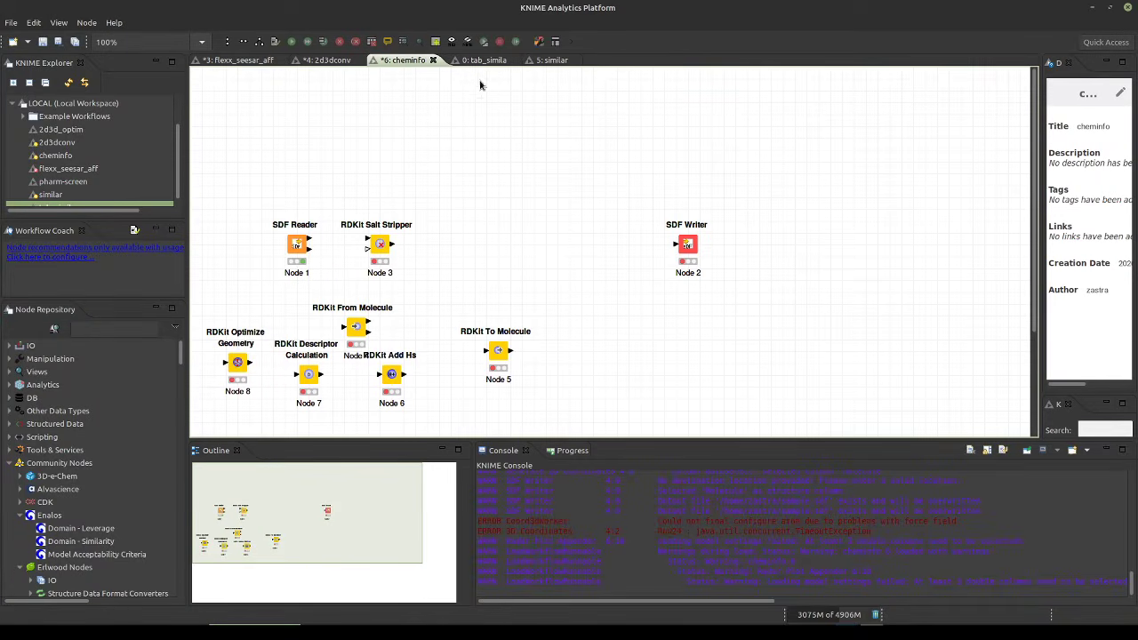
scroll(437, 281, down, 3)
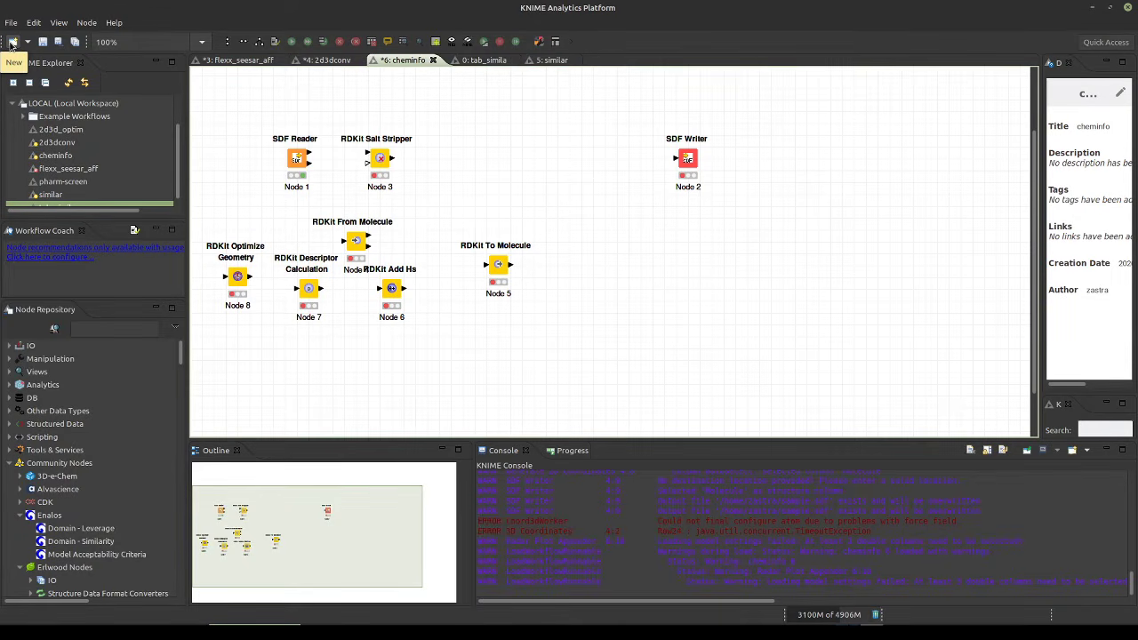
Create a new KNIME workflow named demo_online in LOCAL:/ and widen the Description pane beside its empty canvas
click(11, 23)
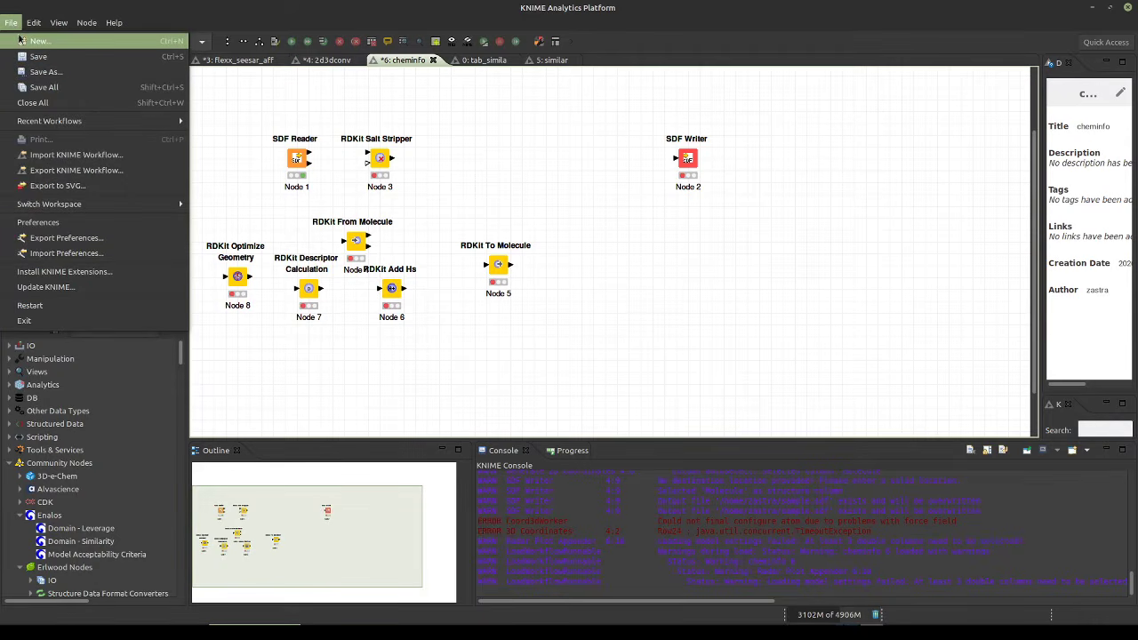
mouse_move(34, 23)
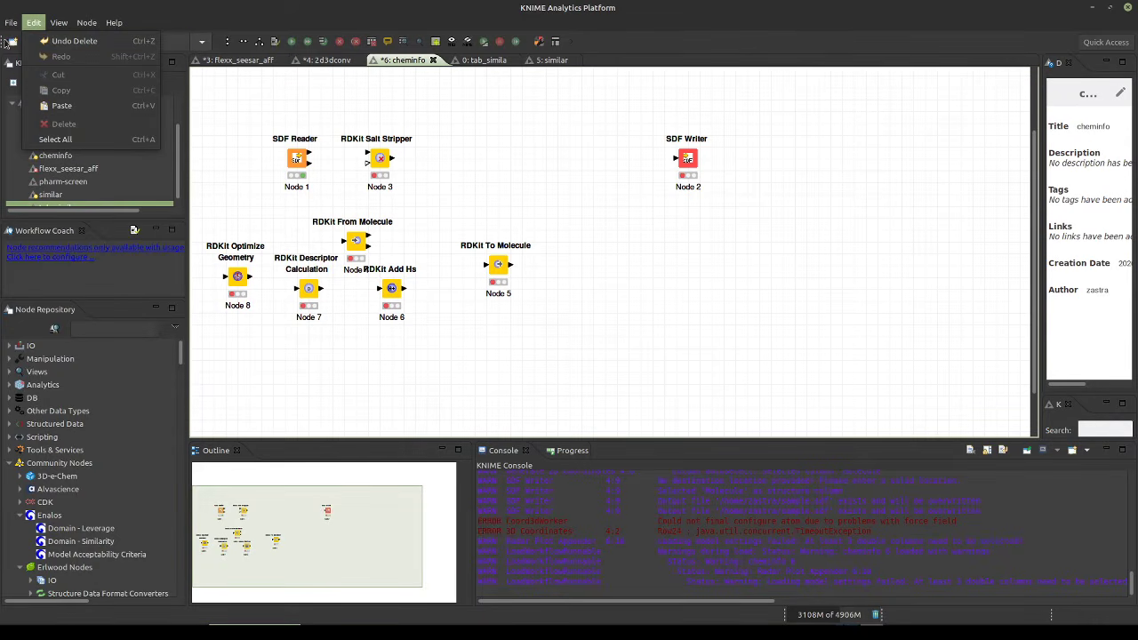
click(11, 44)
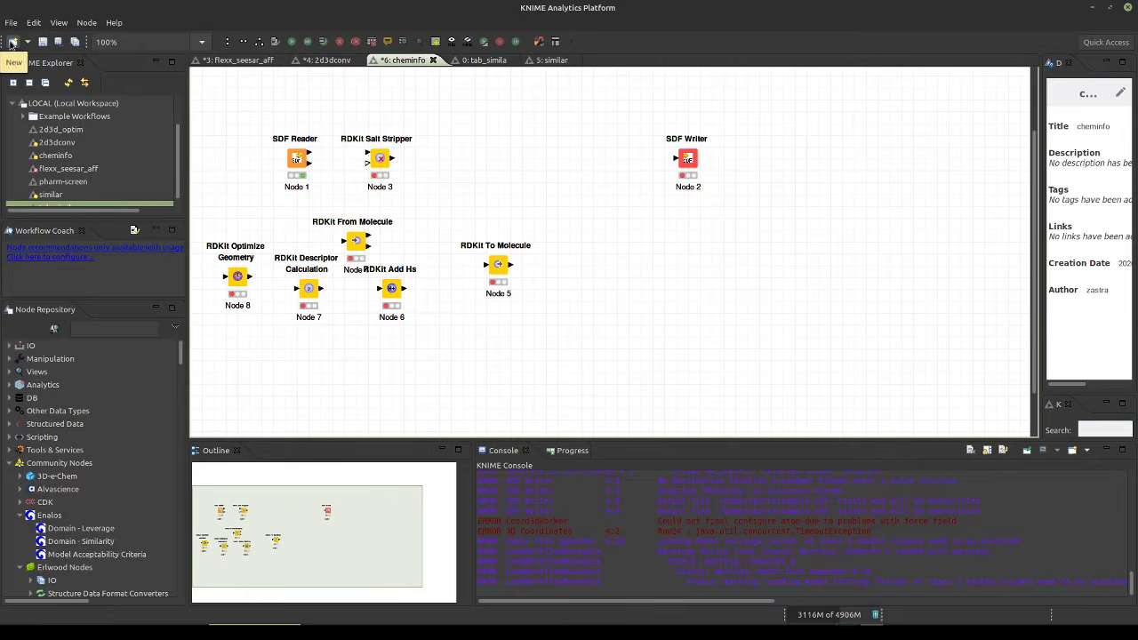
click(11, 42)
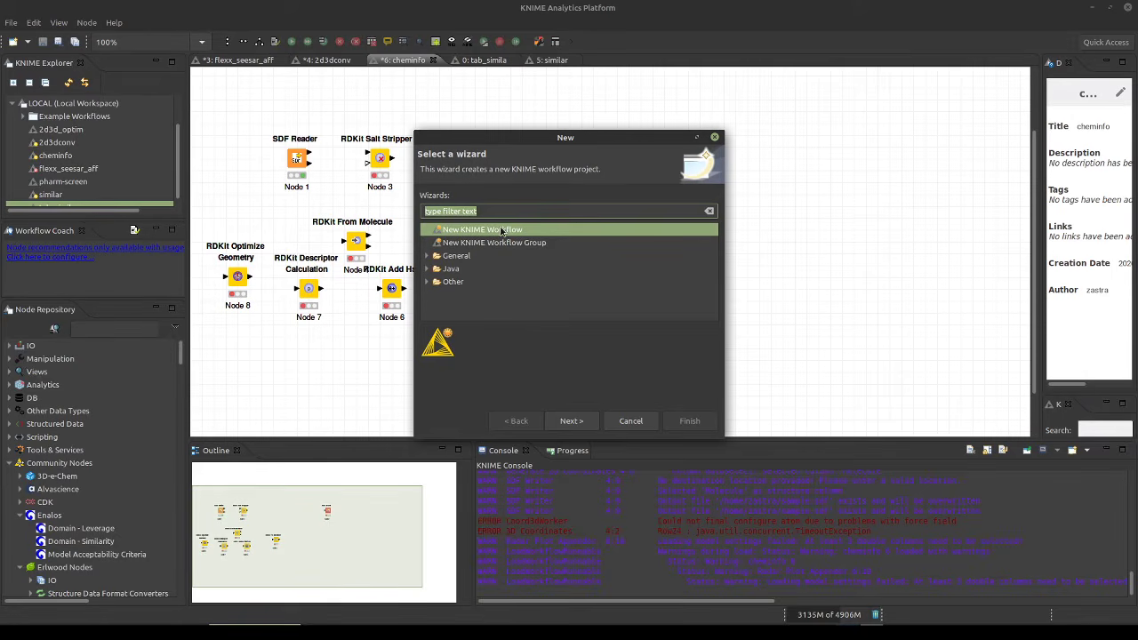
click(572, 420)
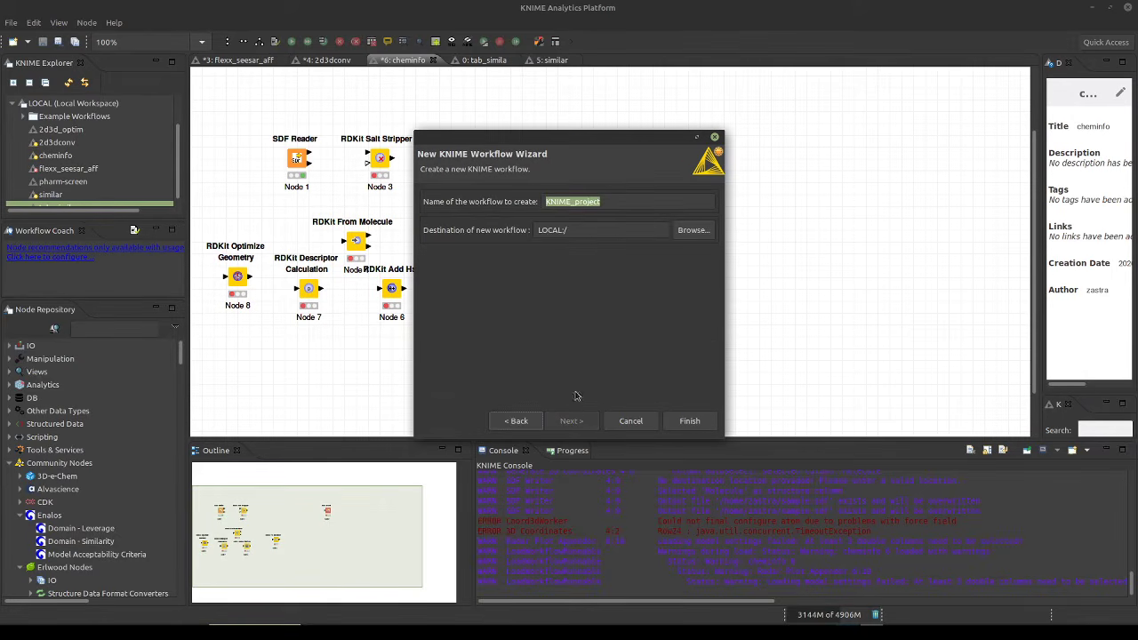
click(617, 202)
drag(620, 201, 535, 186)
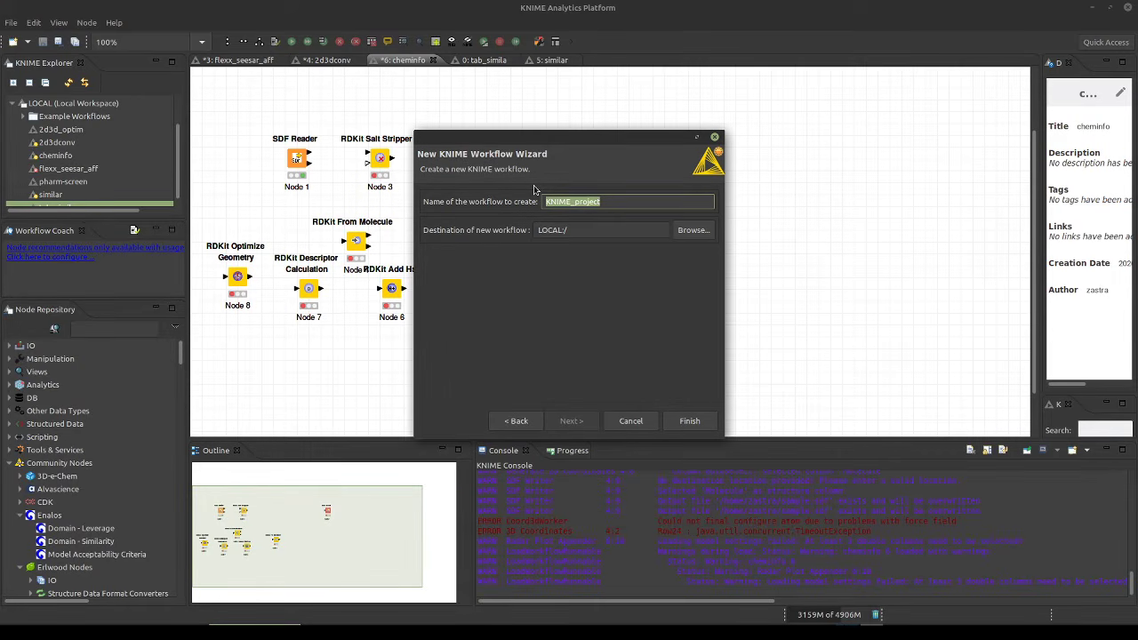
text(demo_online)
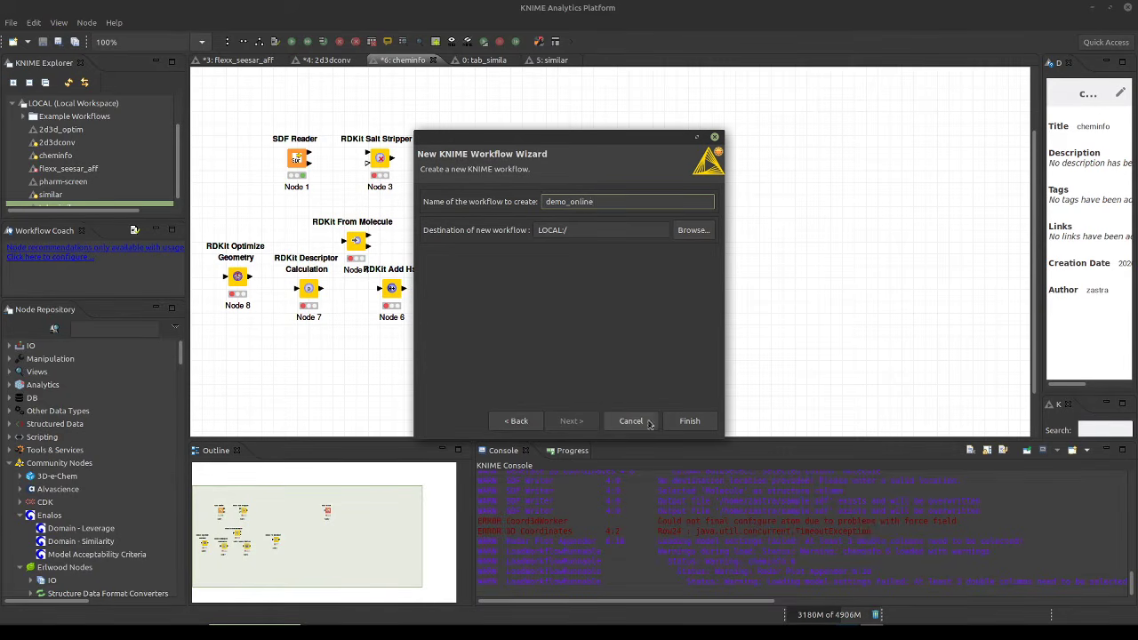
click(690, 421)
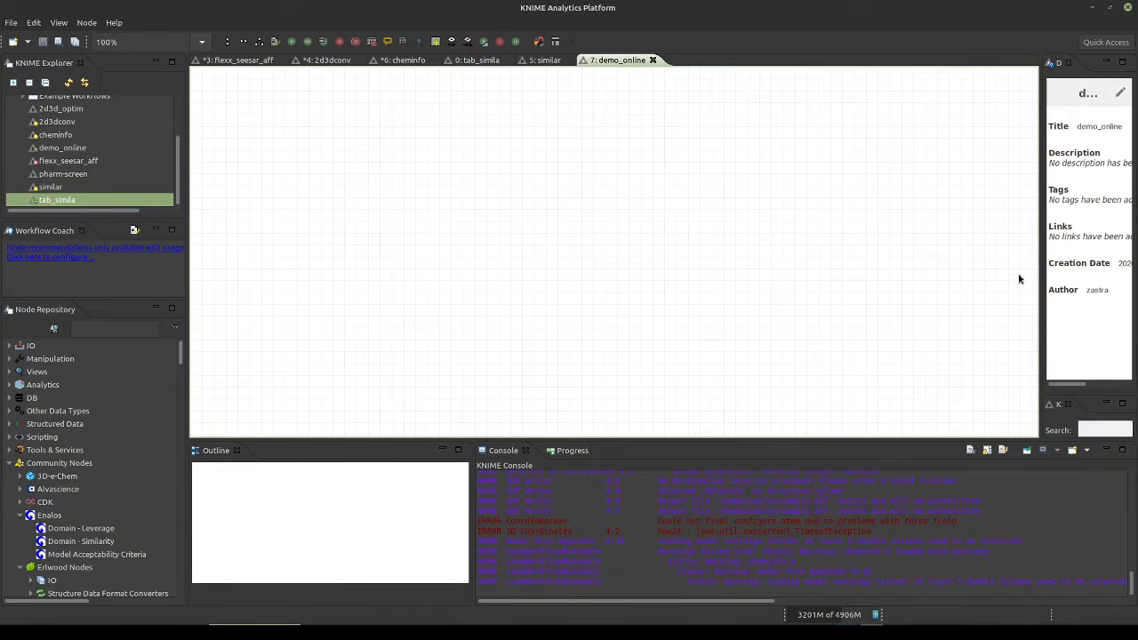
drag(1039, 241, 889, 248)
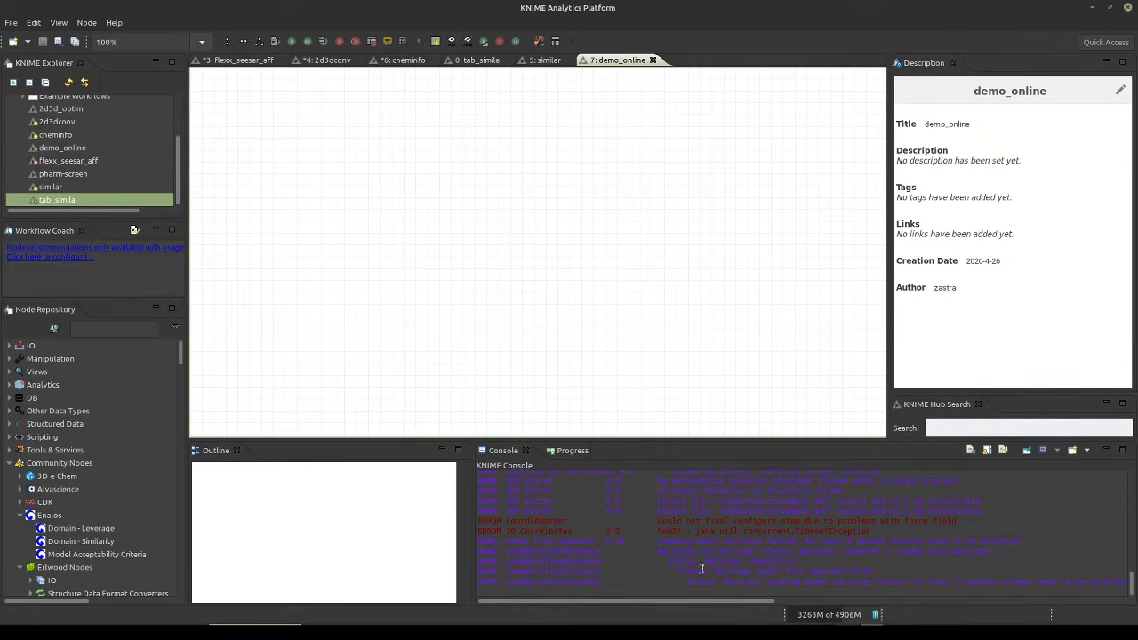
Switch to the web browser and open the workflow image NRF18001.png from the 2d3d-mol2sdf folder on GitHub
click(711, 632)
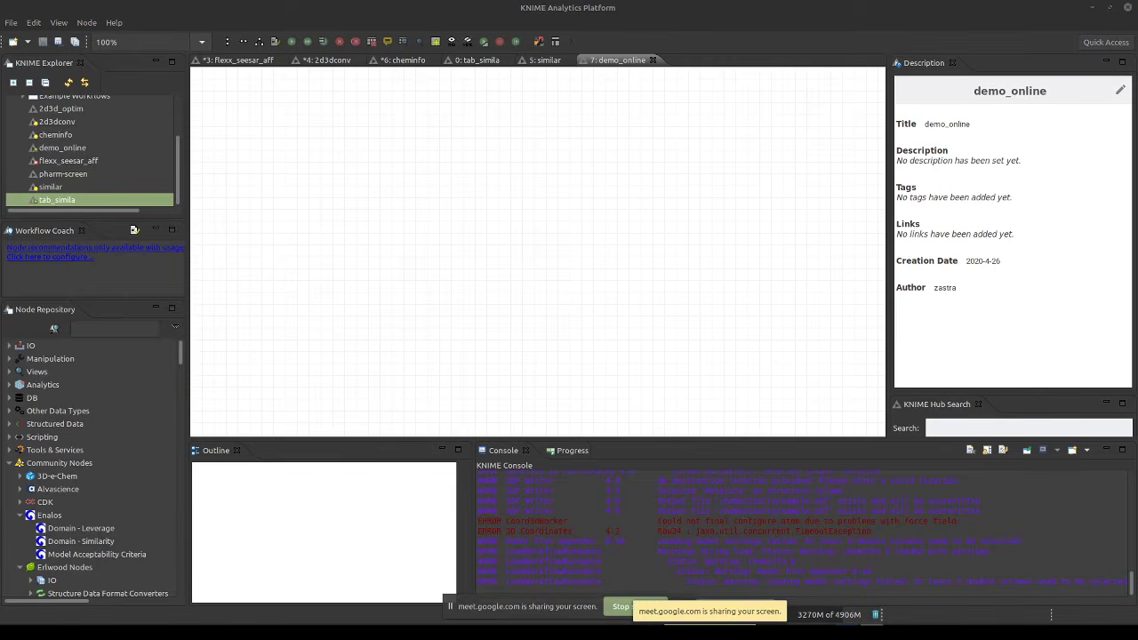
click(619, 633)
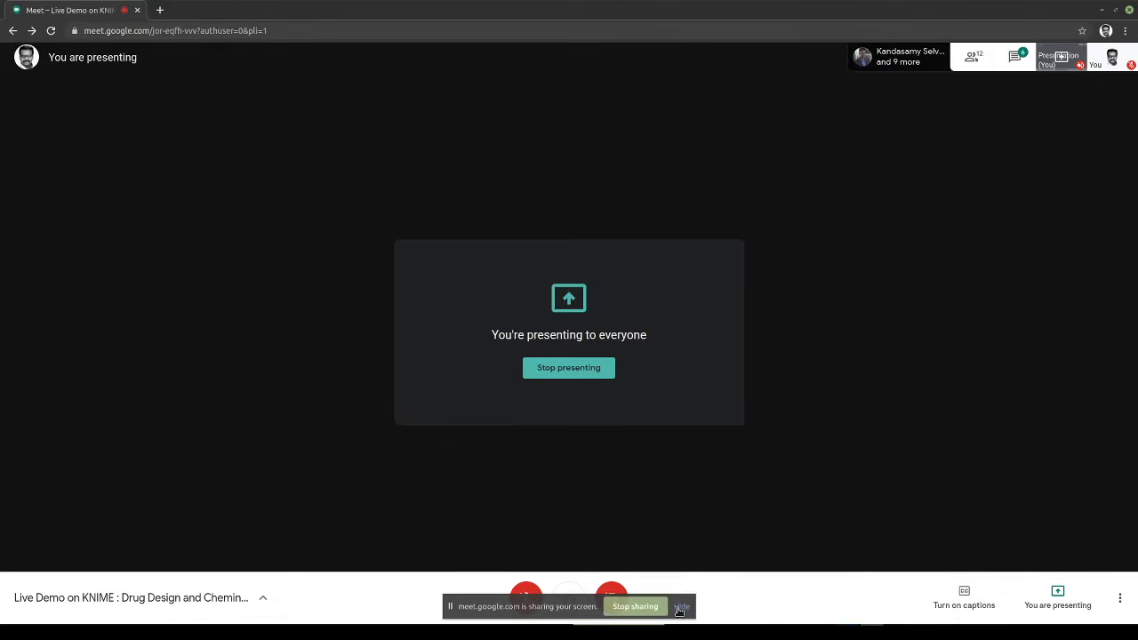
click(457, 632)
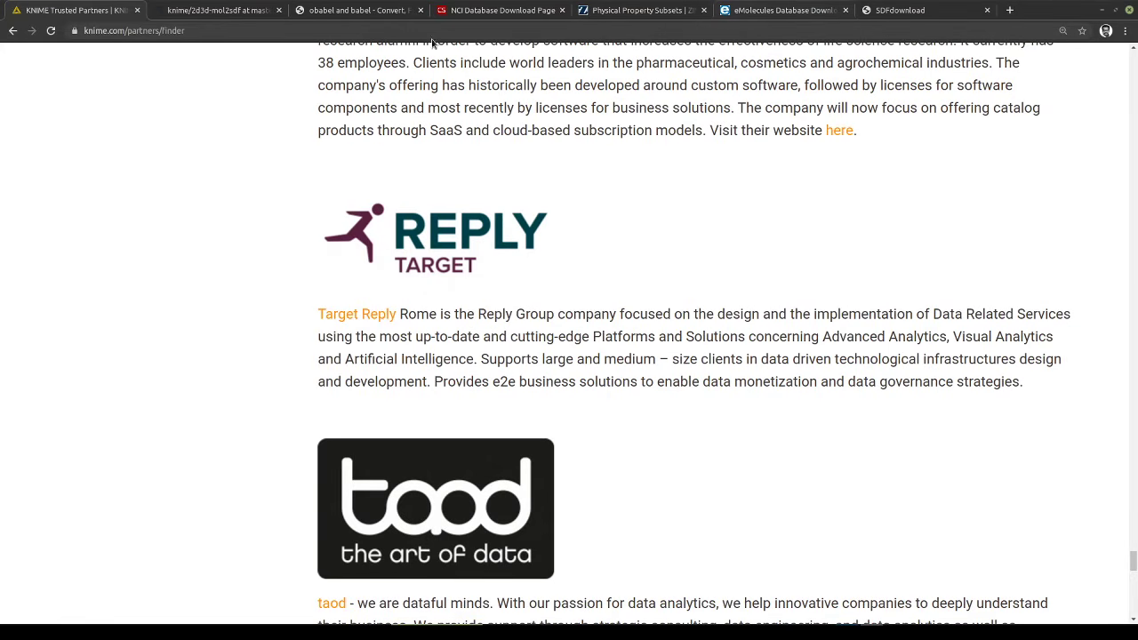
click(204, 11)
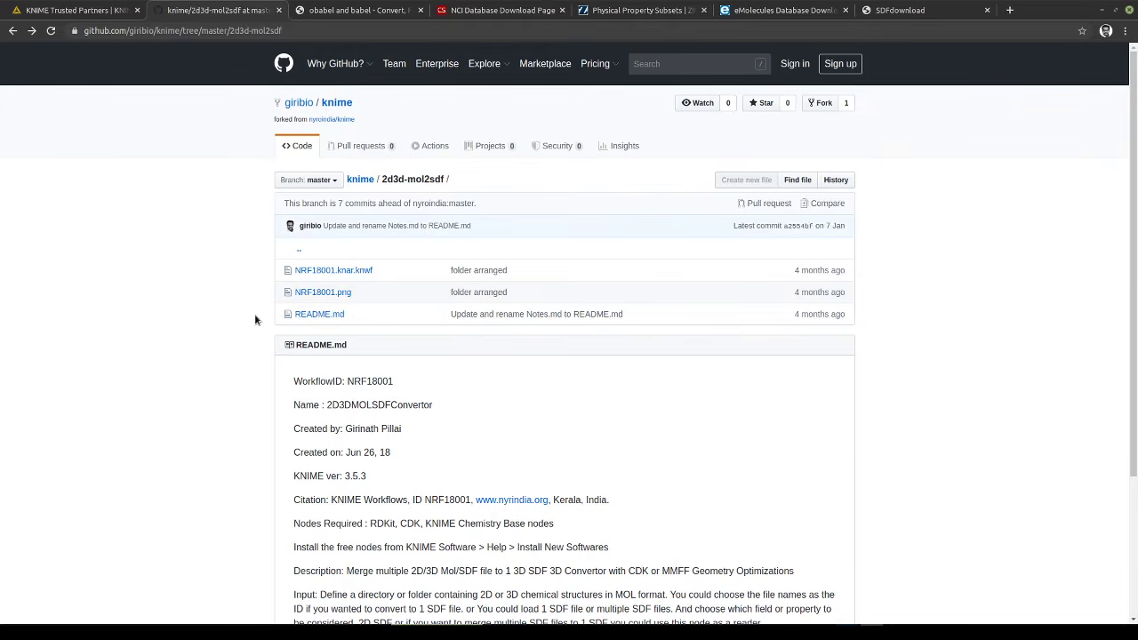
click(324, 294)
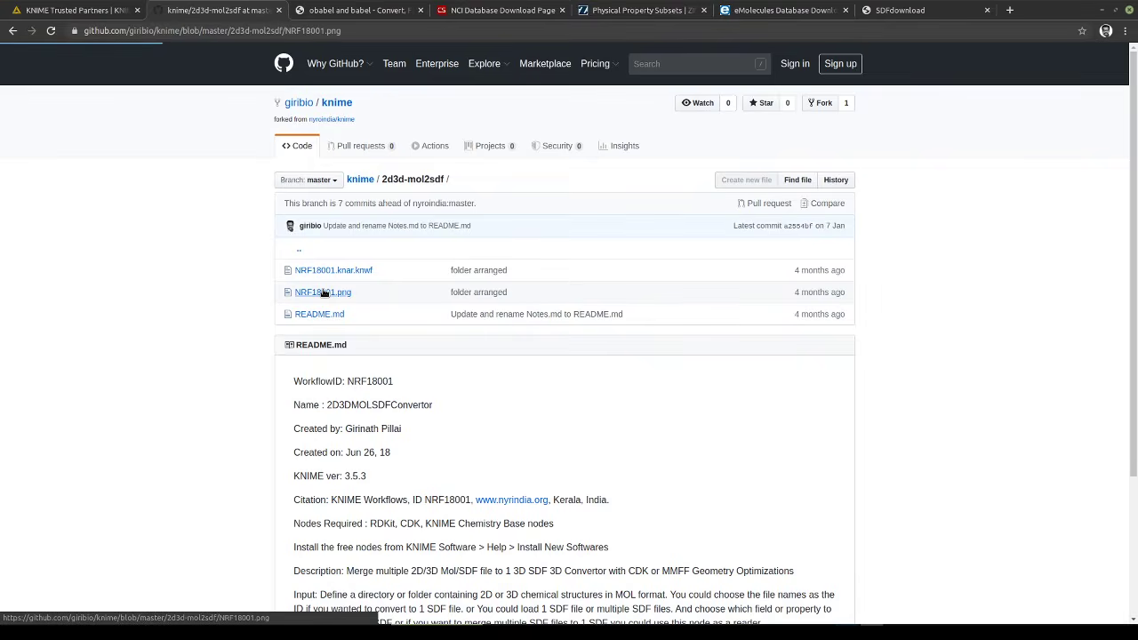
Examine the NRF18001.png workflow diagram on GitHub, from the reader nodes across to the output nodes
scroll(1036, 354, down, 2)
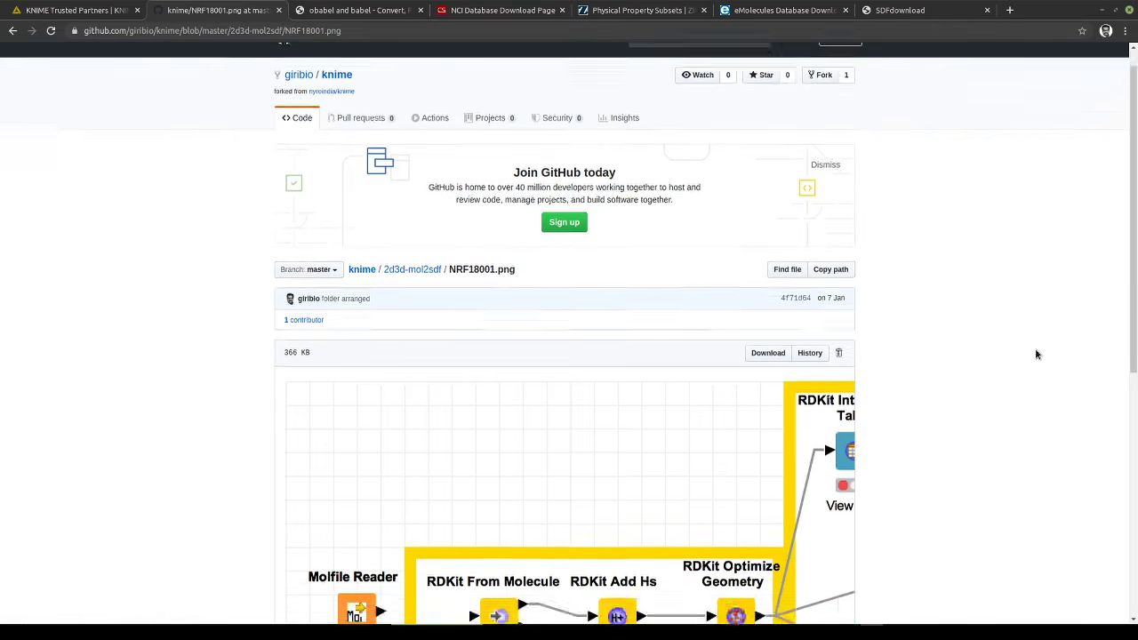
scroll(1036, 355, down, 5)
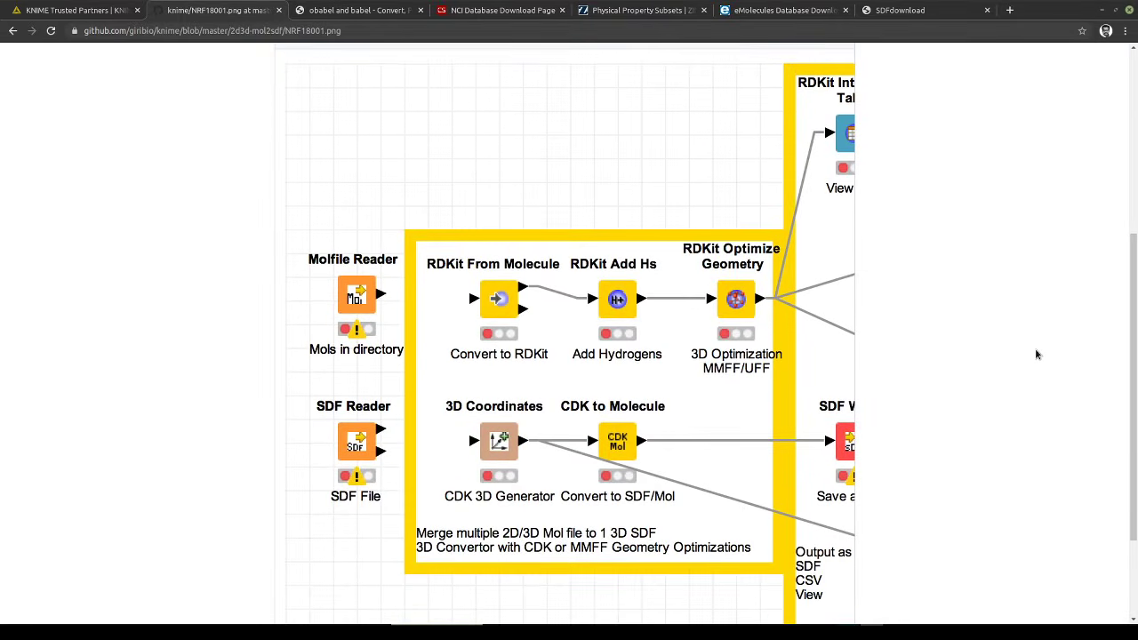
scroll(1038, 245, down, 1)
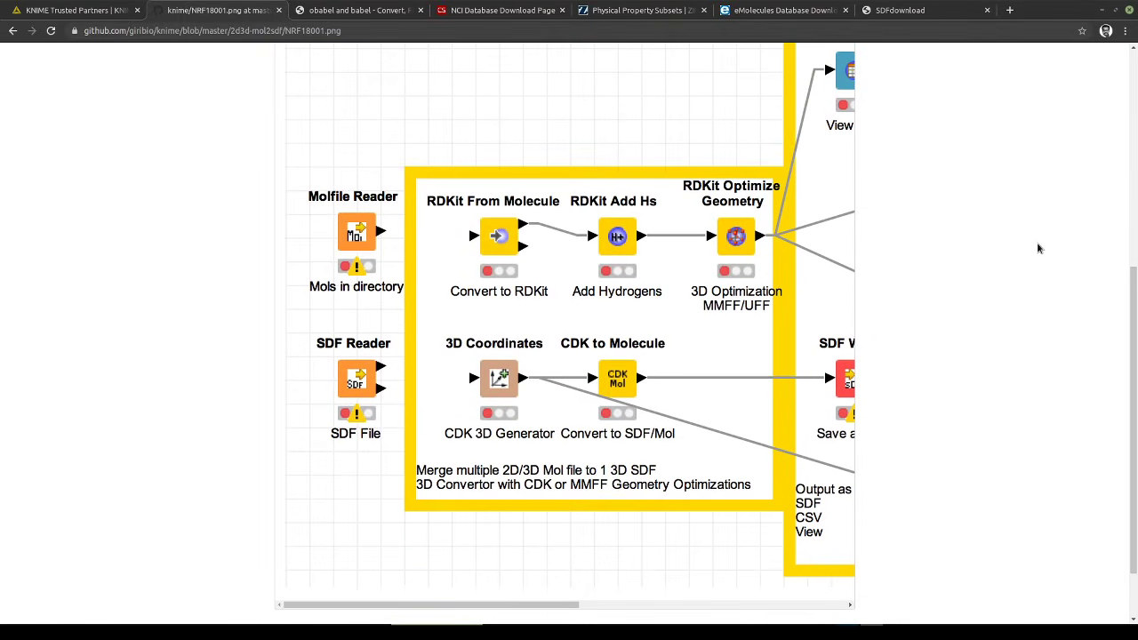
scroll(1034, 252, up, 1)
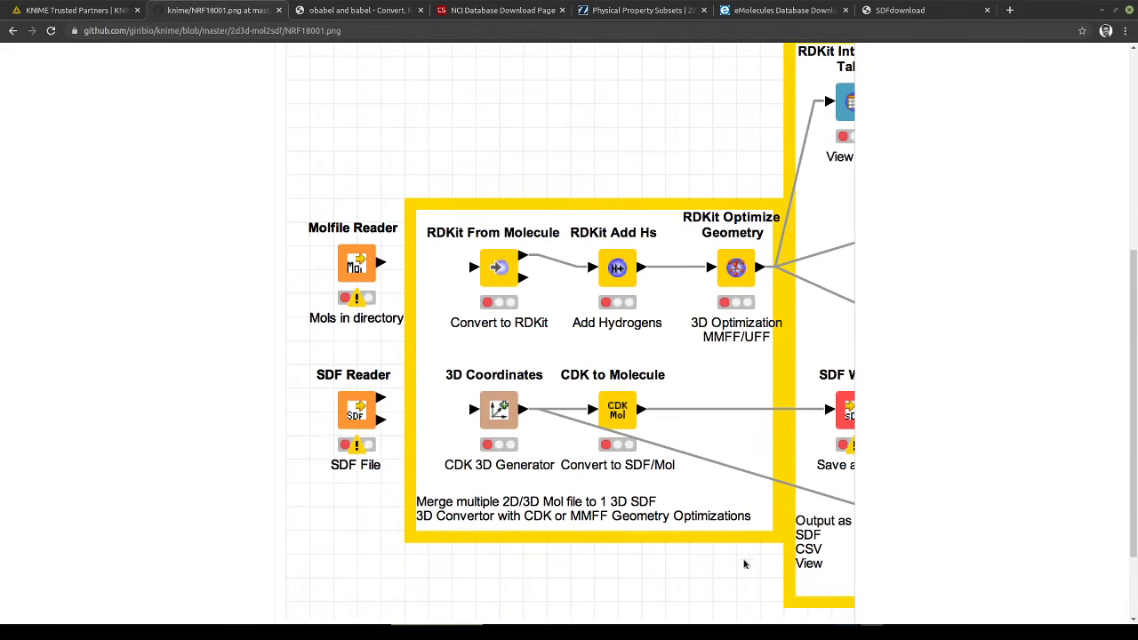
scroll(820, 582, down, 1)
scroll(578, 606, right, 1)
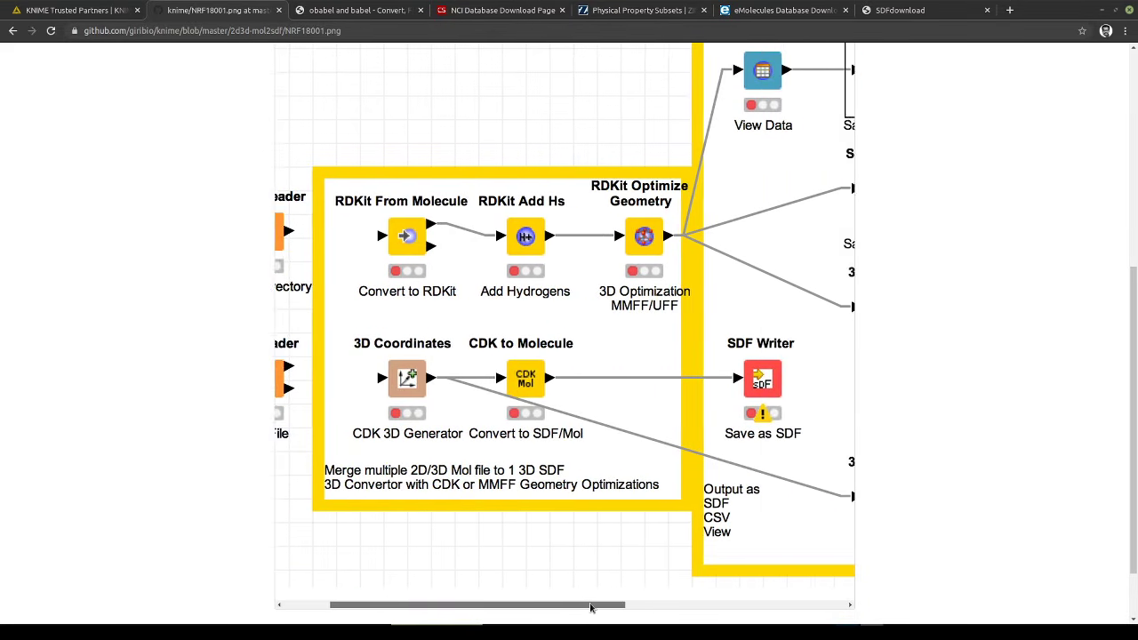
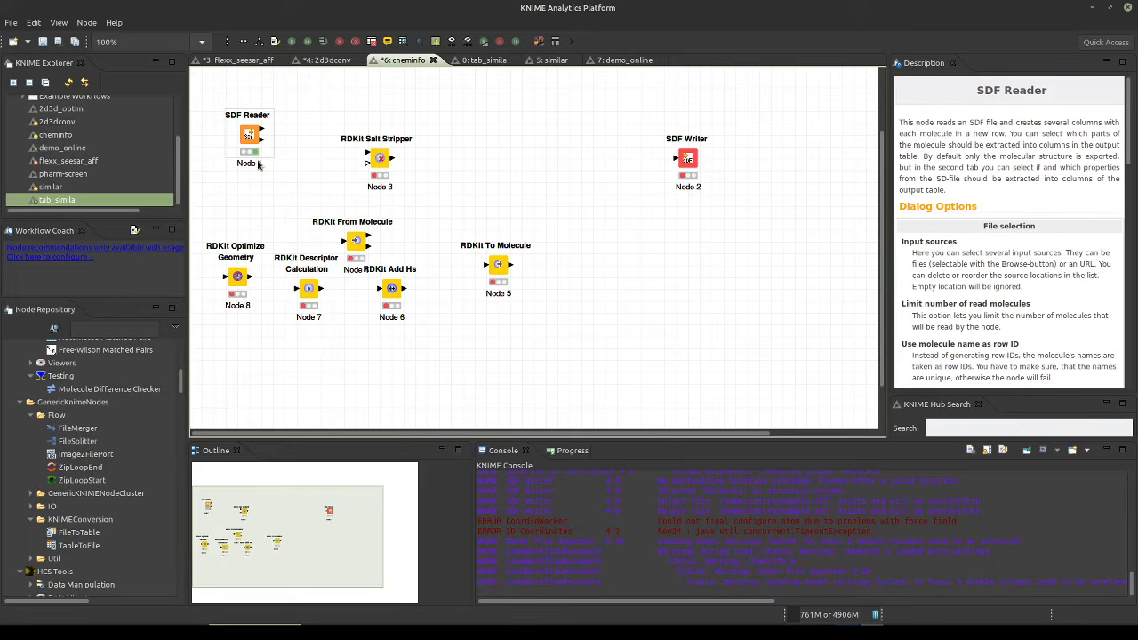
Switch to KNIME and add an RDKit From Molecule node from the RDKit converters to the empty area below RDKit To Molecule in the cheminfo workflow
scroll(131, 492, down, 4)
scroll(129, 493, down, 5)
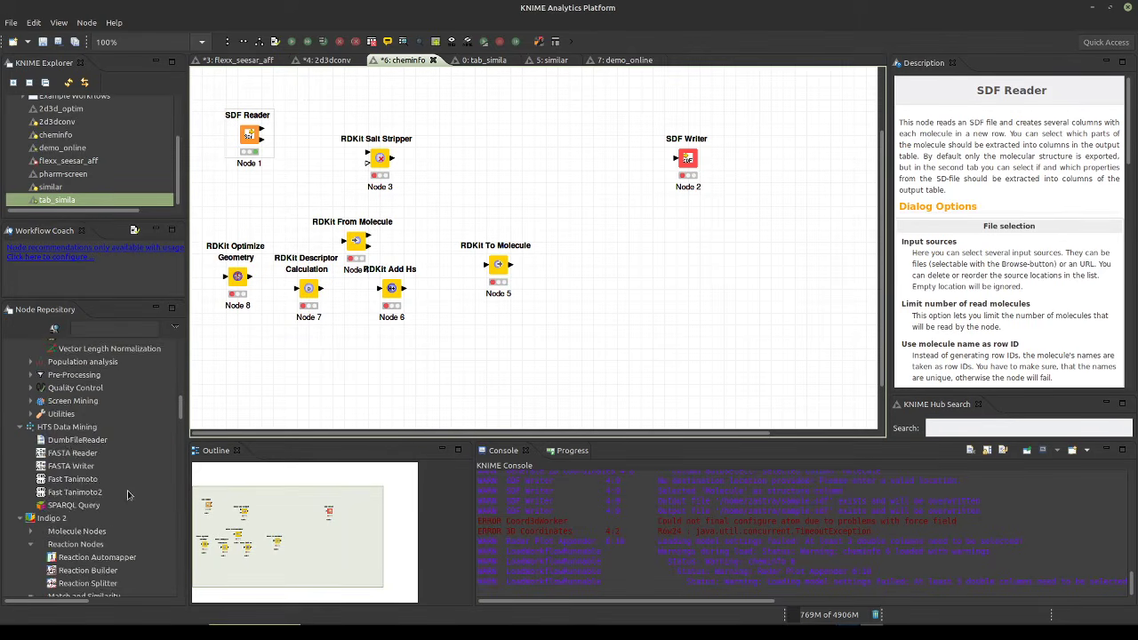
scroll(129, 493, down, 3)
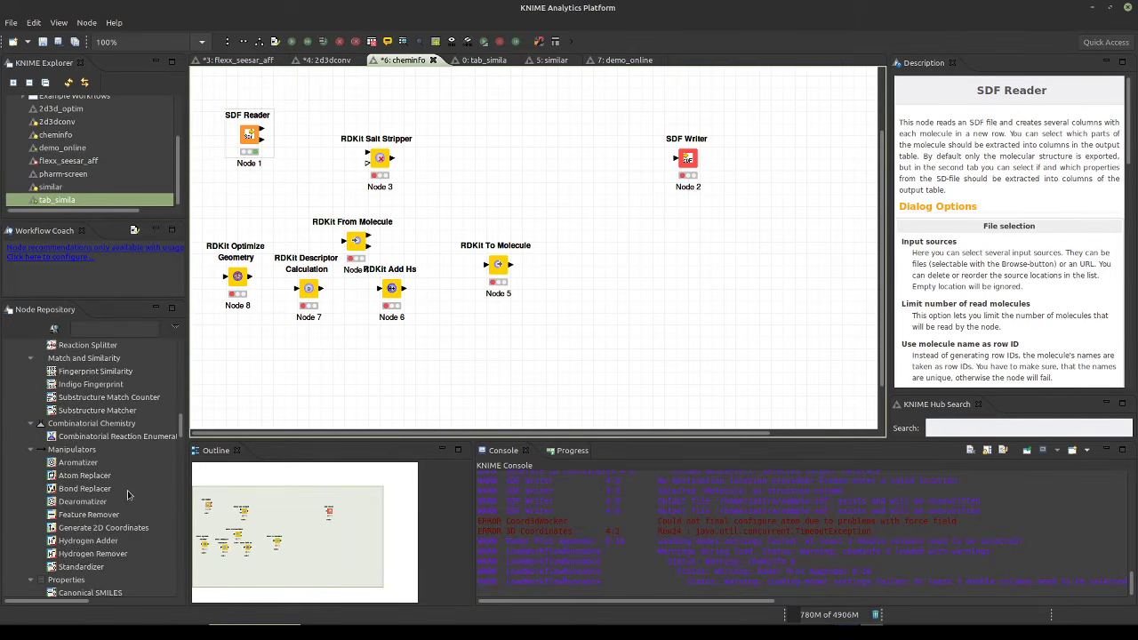
scroll(127, 494, down, 10)
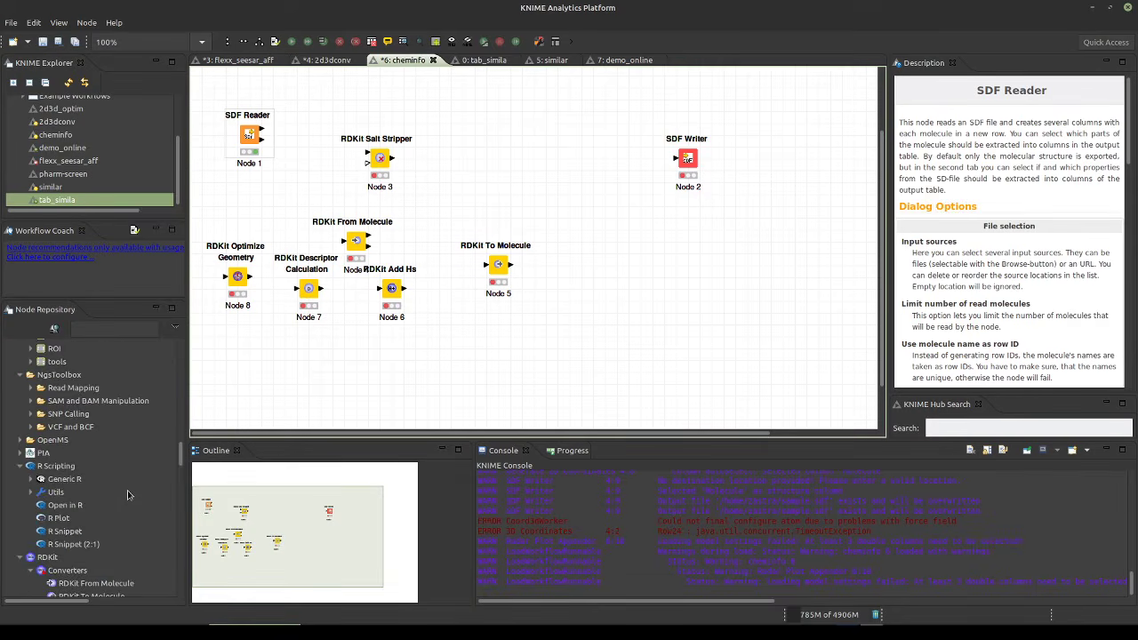
scroll(127, 494, down, 4)
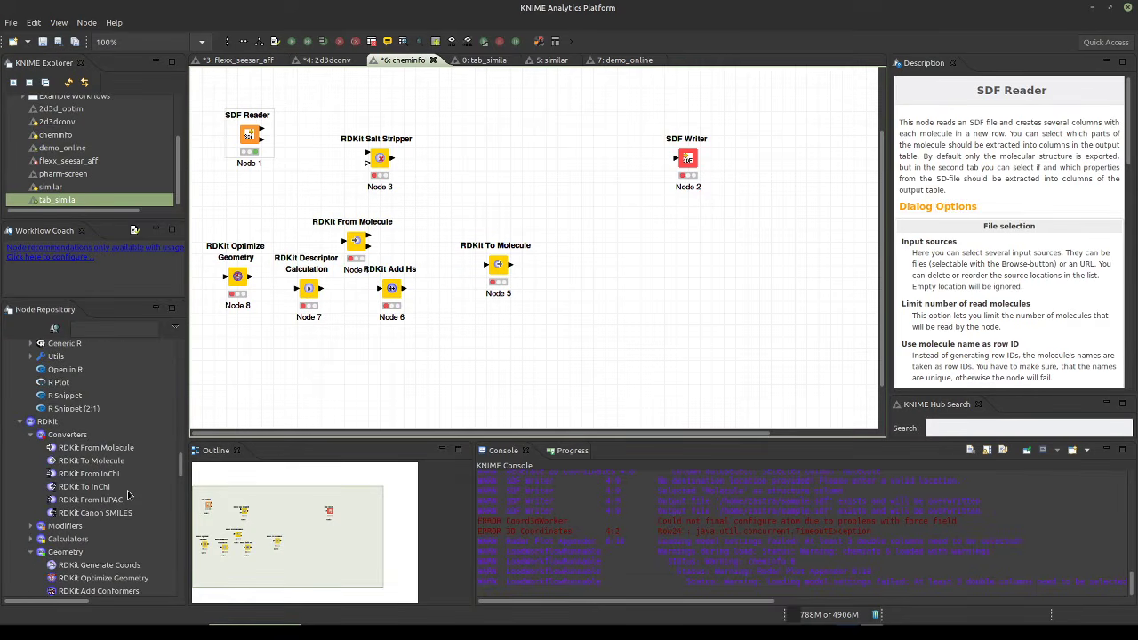
click(86, 452)
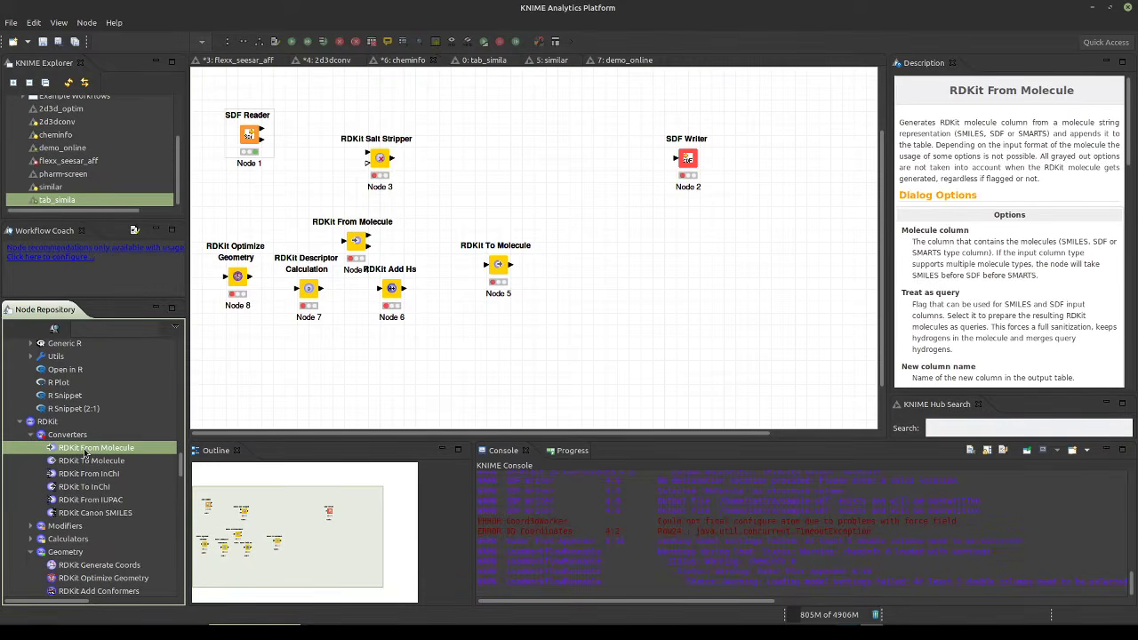
drag(79, 454, 593, 311)
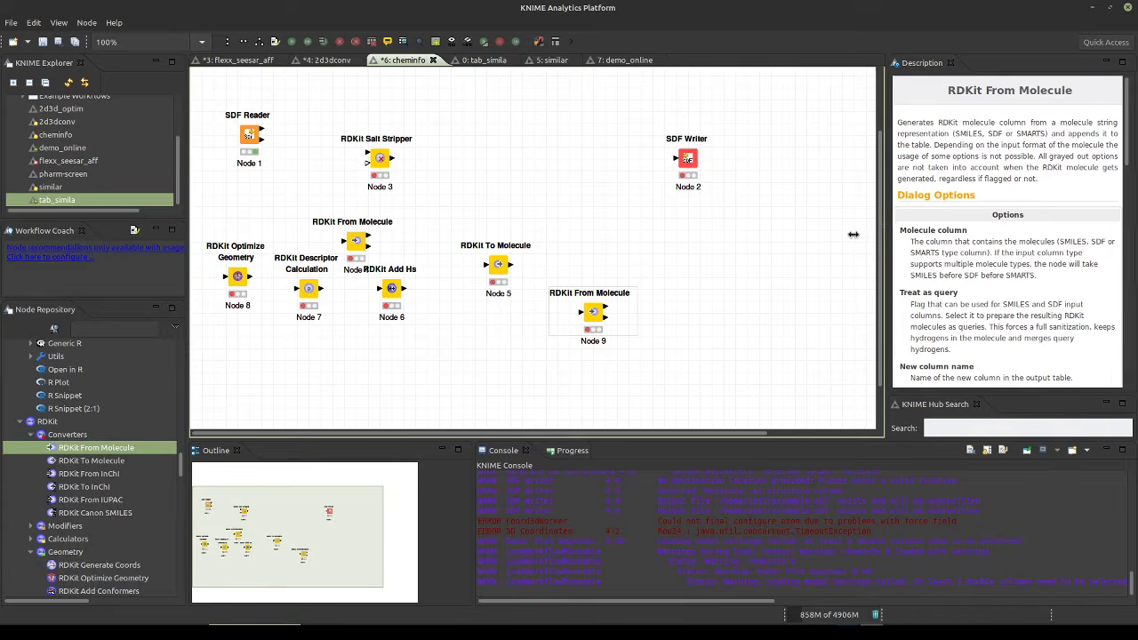
Widen the node description area and read the introductory summary of RDKit From Molecule
drag(886, 226, 771, 222)
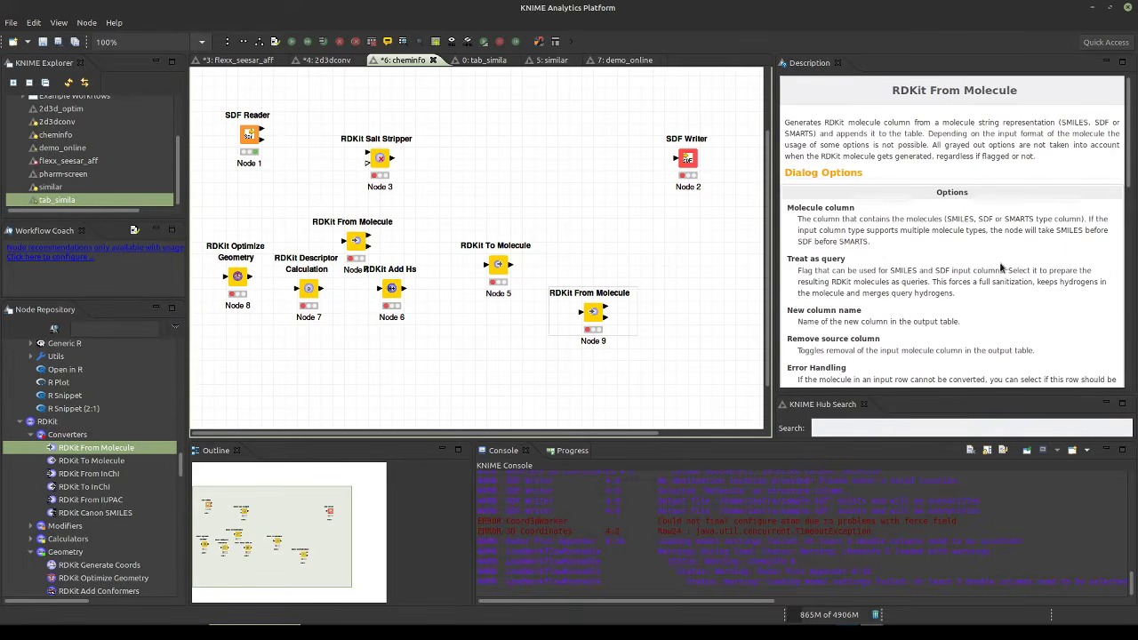
scroll(1002, 268, down, 2)
scroll(1002, 268, up, 2)
scroll(996, 258, down, 10)
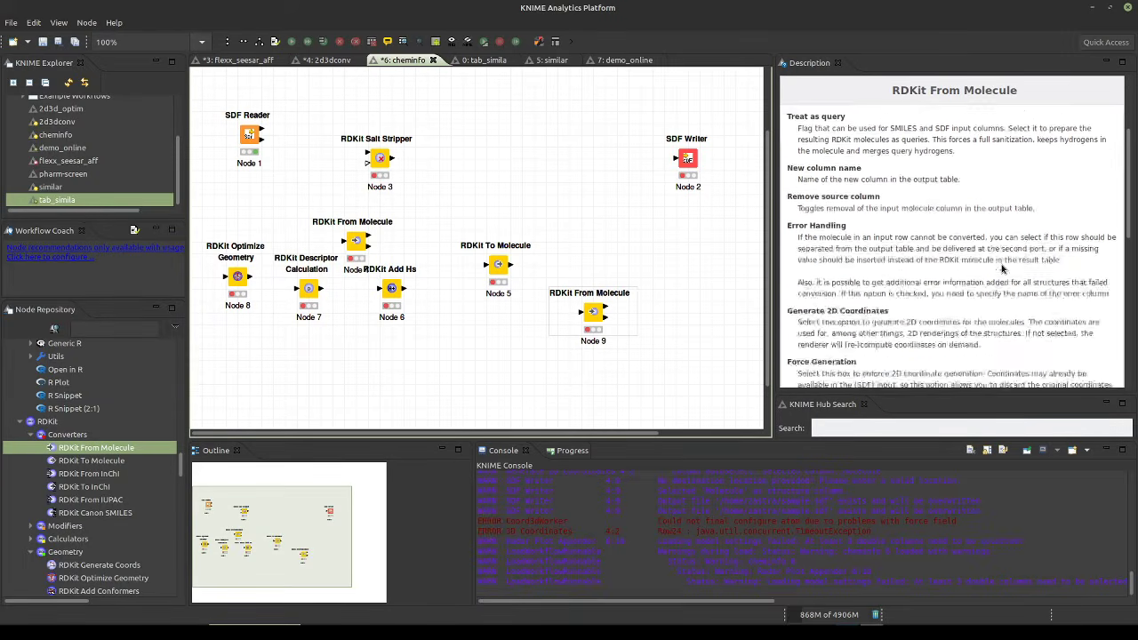
scroll(984, 244, up, 10)
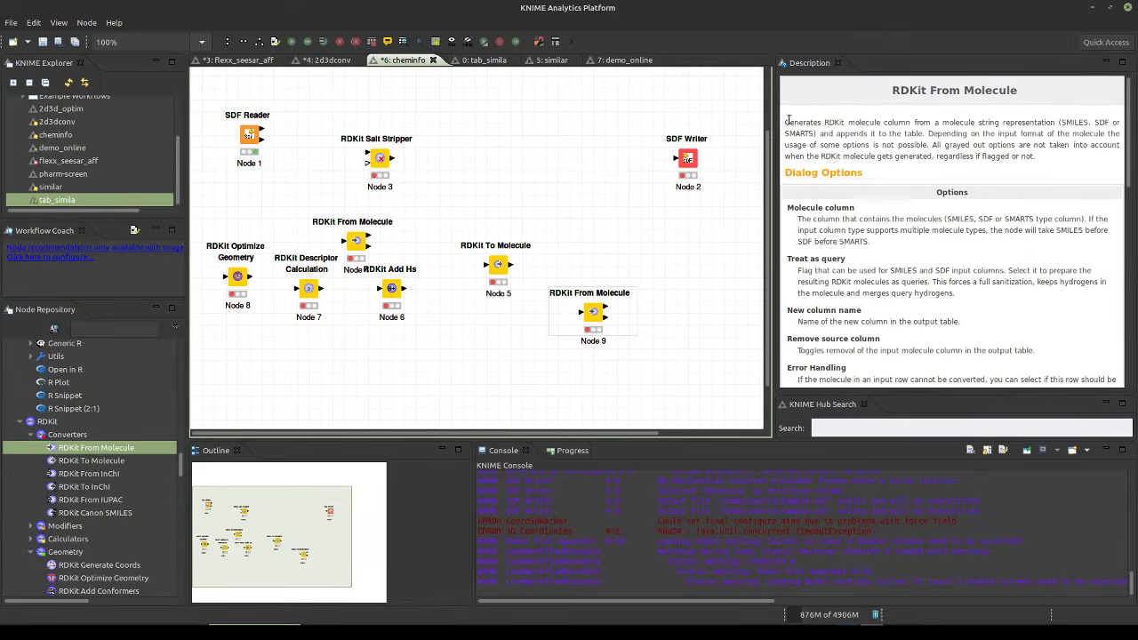
drag(784, 122, 1116, 160)
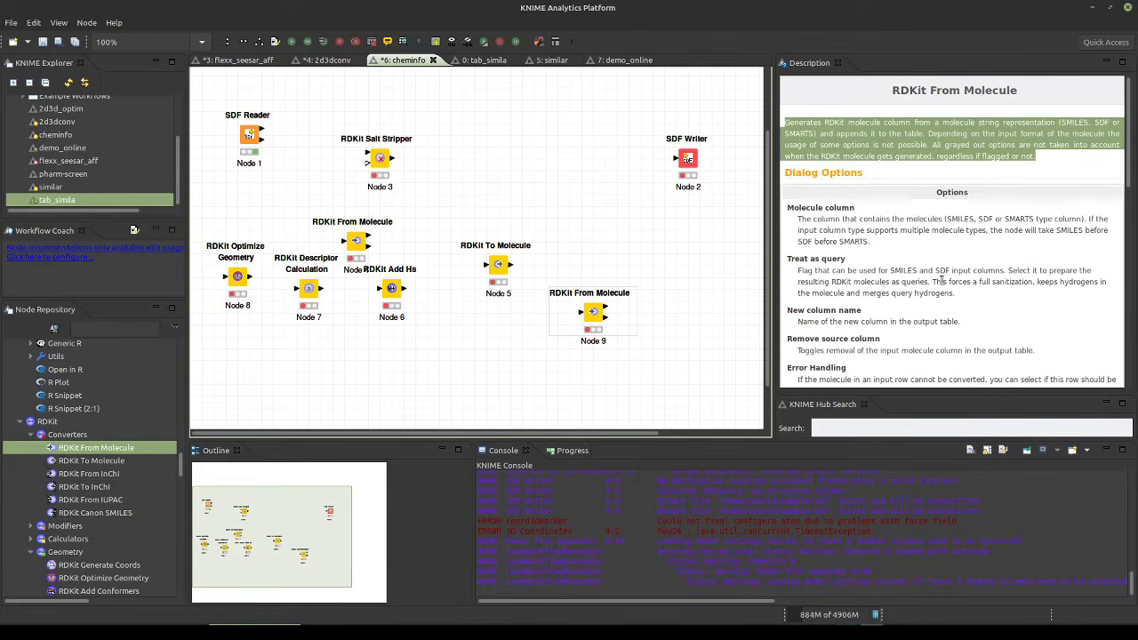
Review the input and output ports in the RDKit From Molecule description, highlighting their entries
scroll(945, 291, down, 4)
scroll(945, 291, down, 10)
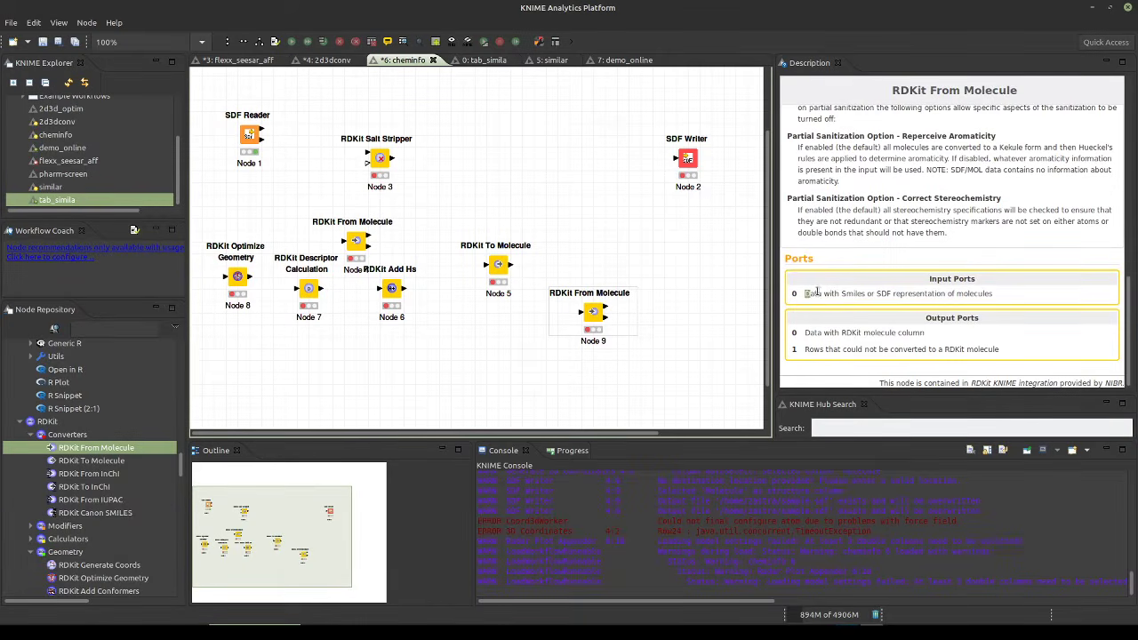
drag(805, 293, 1028, 287)
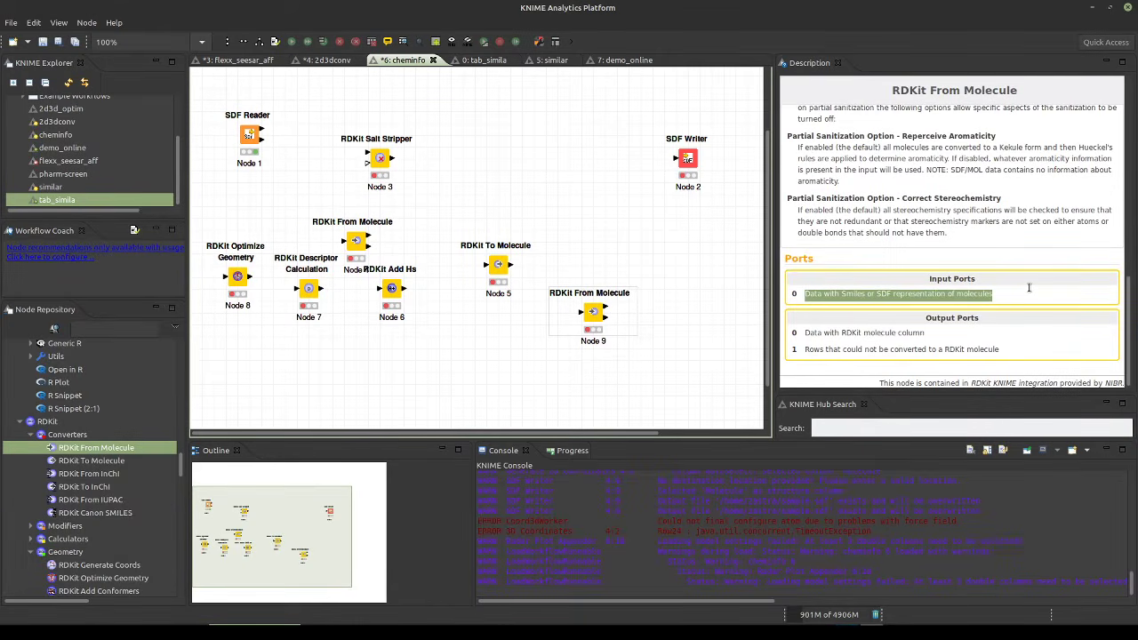
drag(805, 333, 1013, 354)
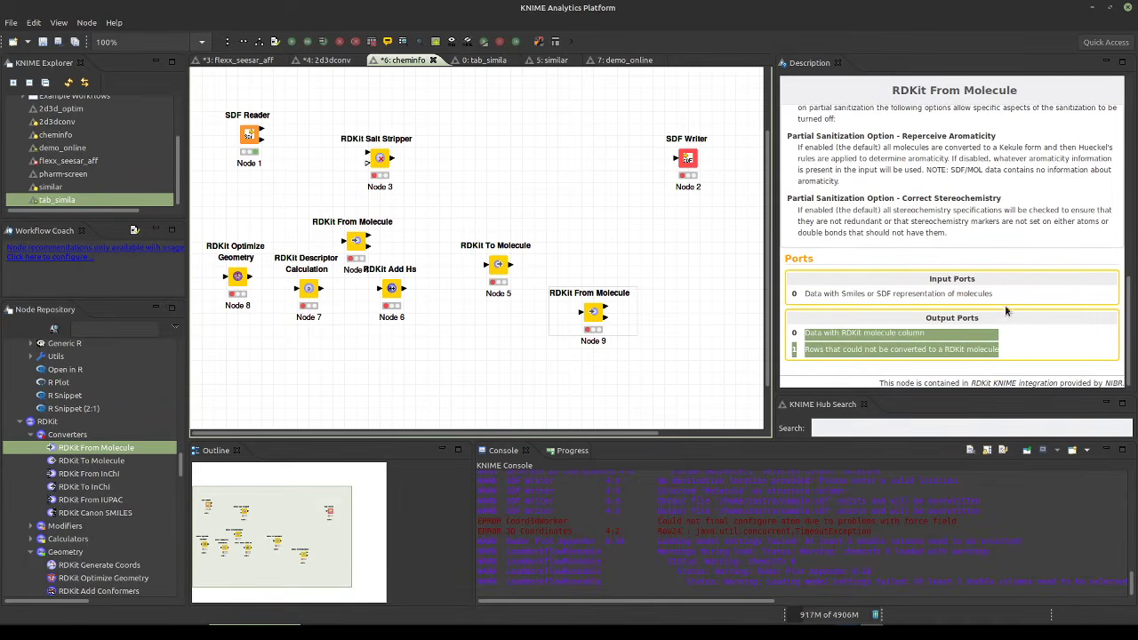
Review the RDKit From Molecule settings documentation, covering the advanced sanitization options and the entries from New column name to Force Generation
scroll(1005, 291, up, 3)
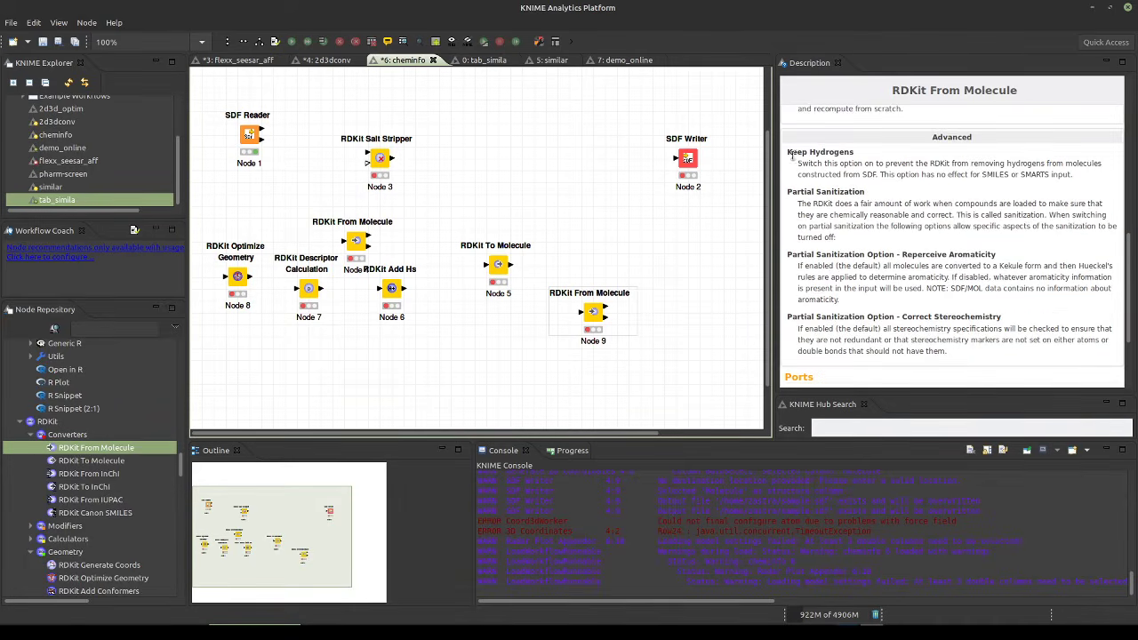
drag(788, 152, 1032, 348)
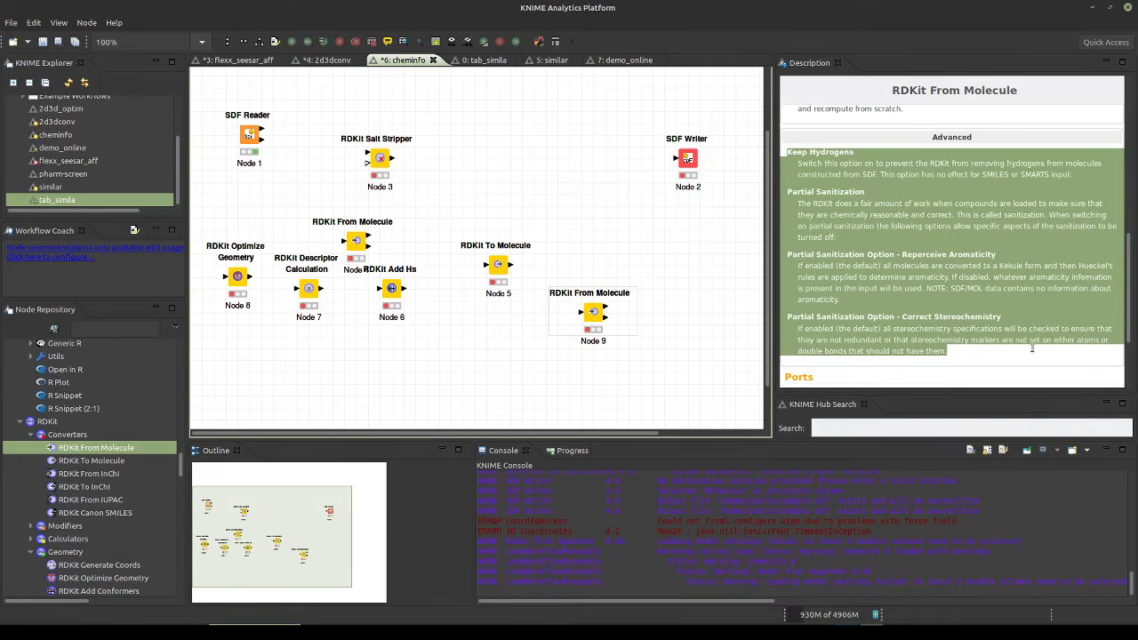
click(1031, 348)
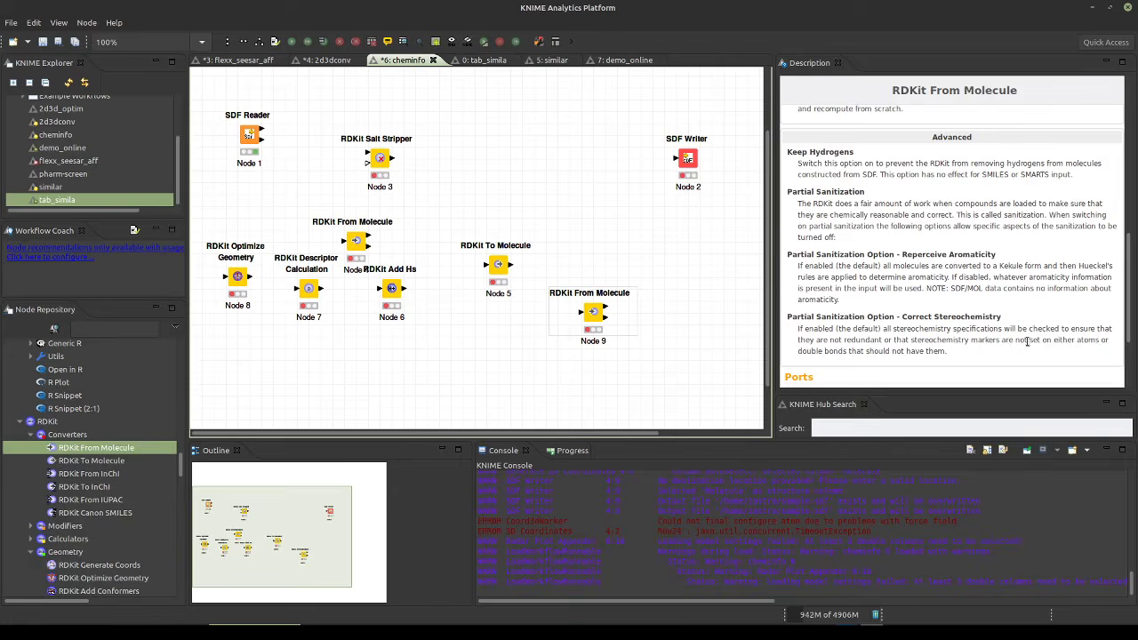
scroll(1027, 341, up, 4)
scroll(1027, 341, up, 2)
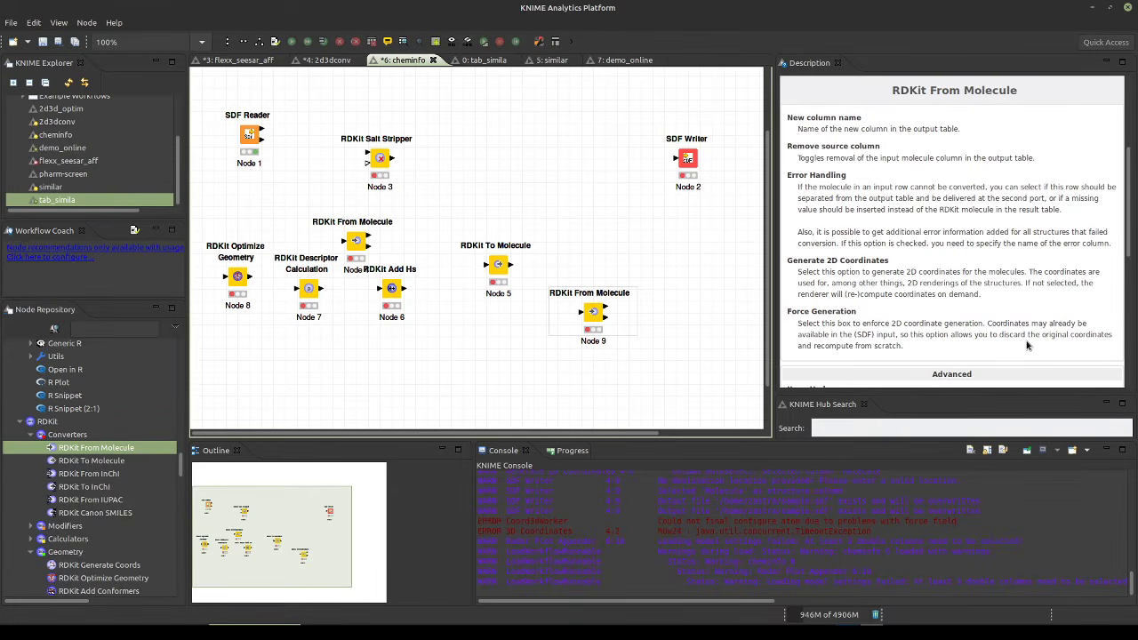
scroll(1027, 345, up, 1)
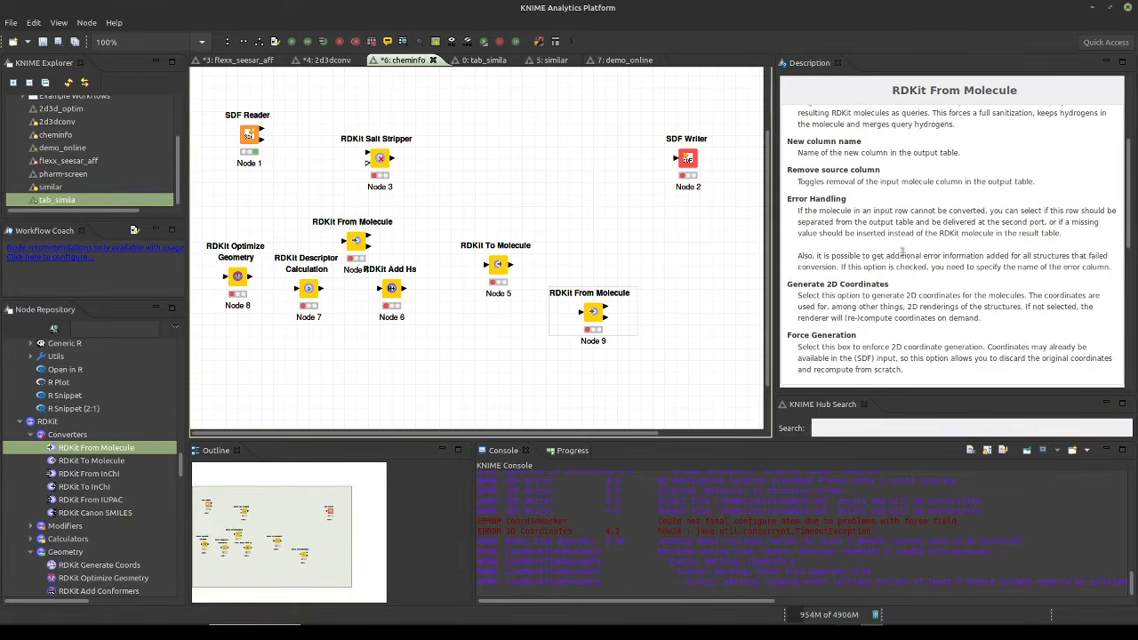
drag(788, 142, 905, 355)
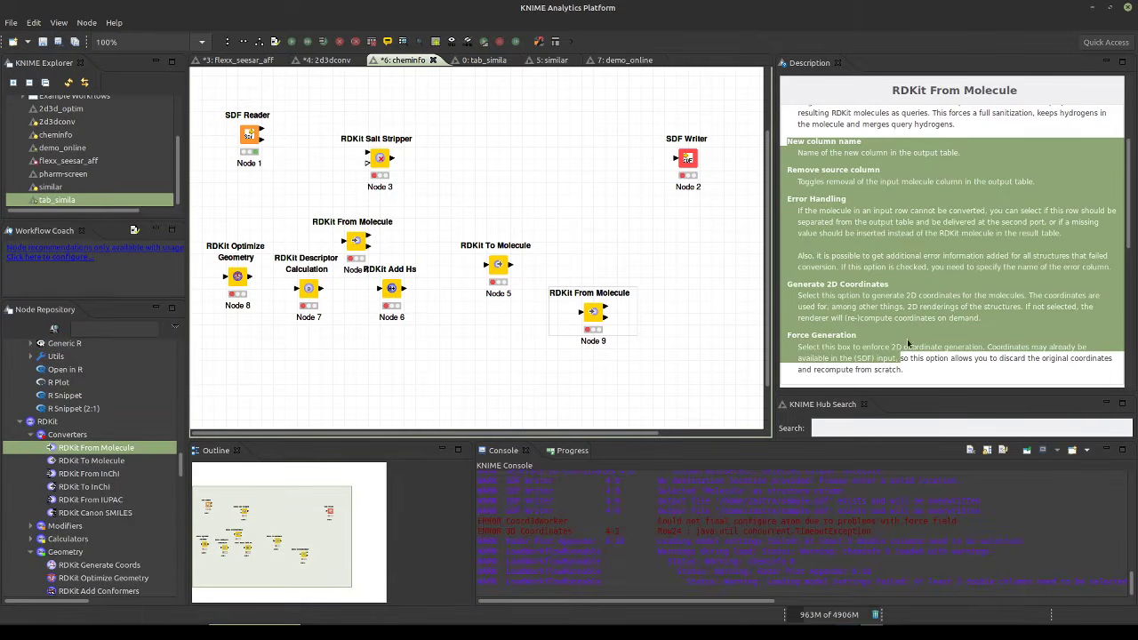
click(914, 328)
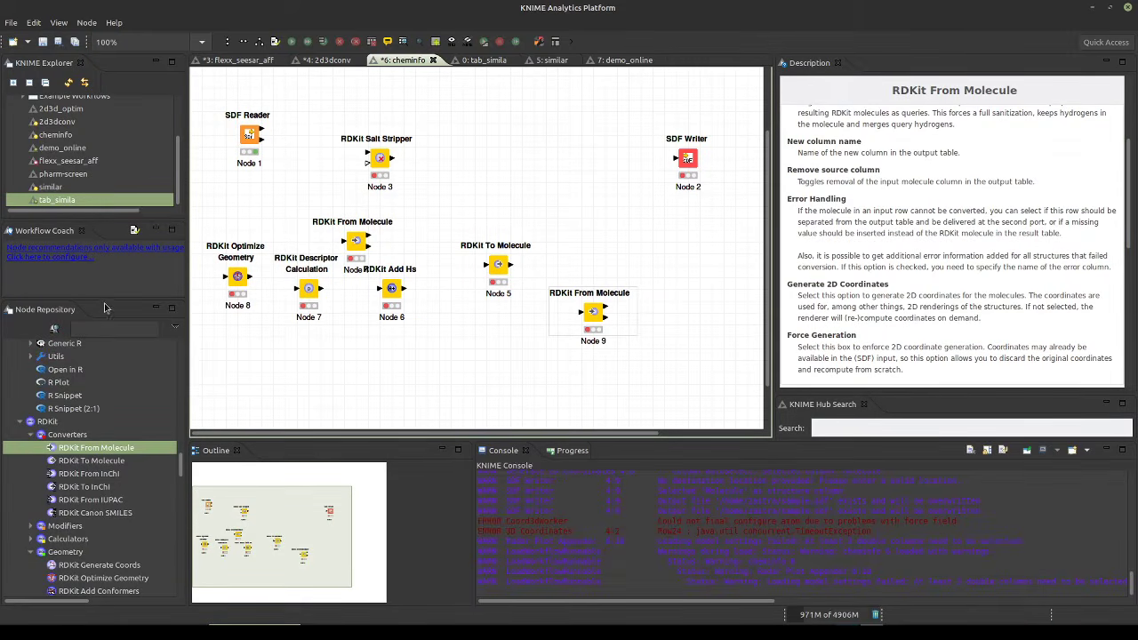
Search the node repository for "sdf", add a second SDF Reader below the existing one, and show its available actions
click(107, 329)
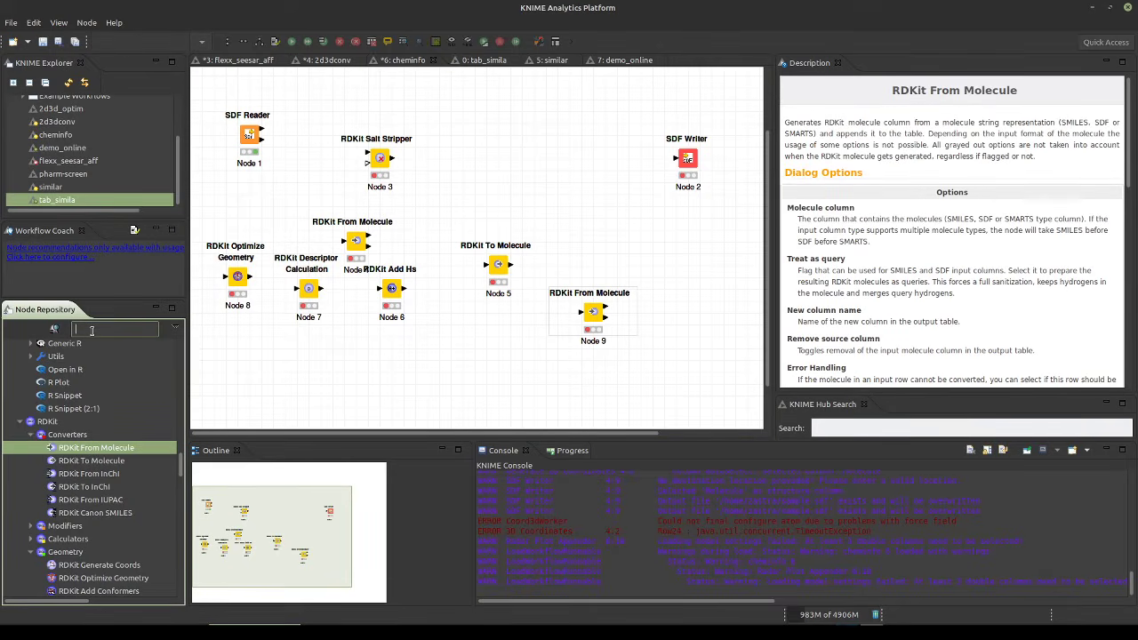
text(sdf)
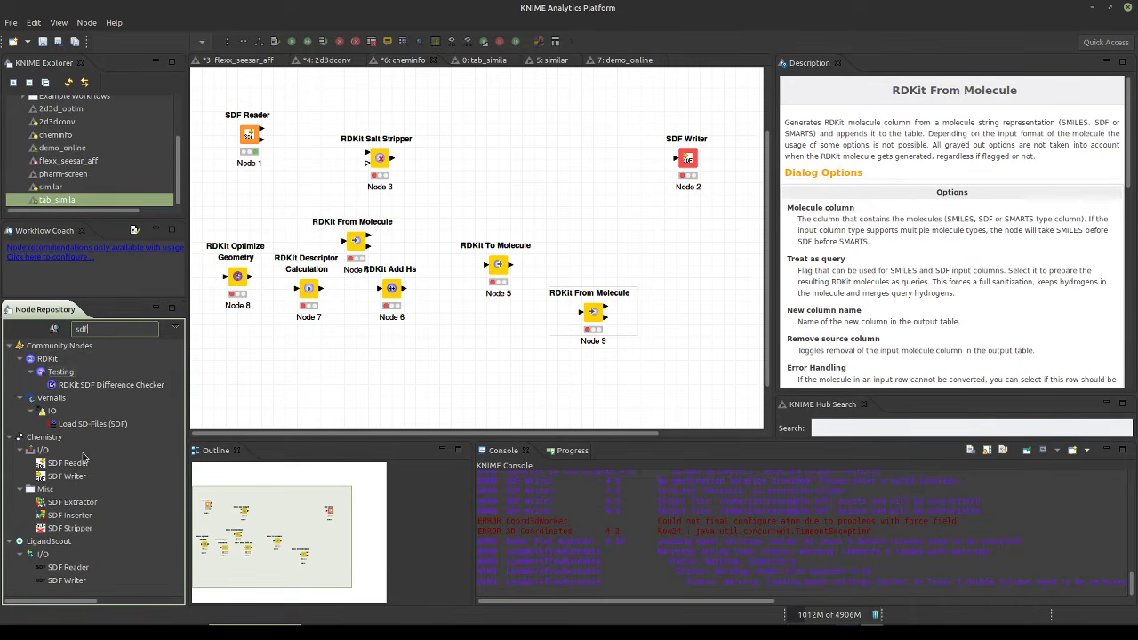
click(250, 135)
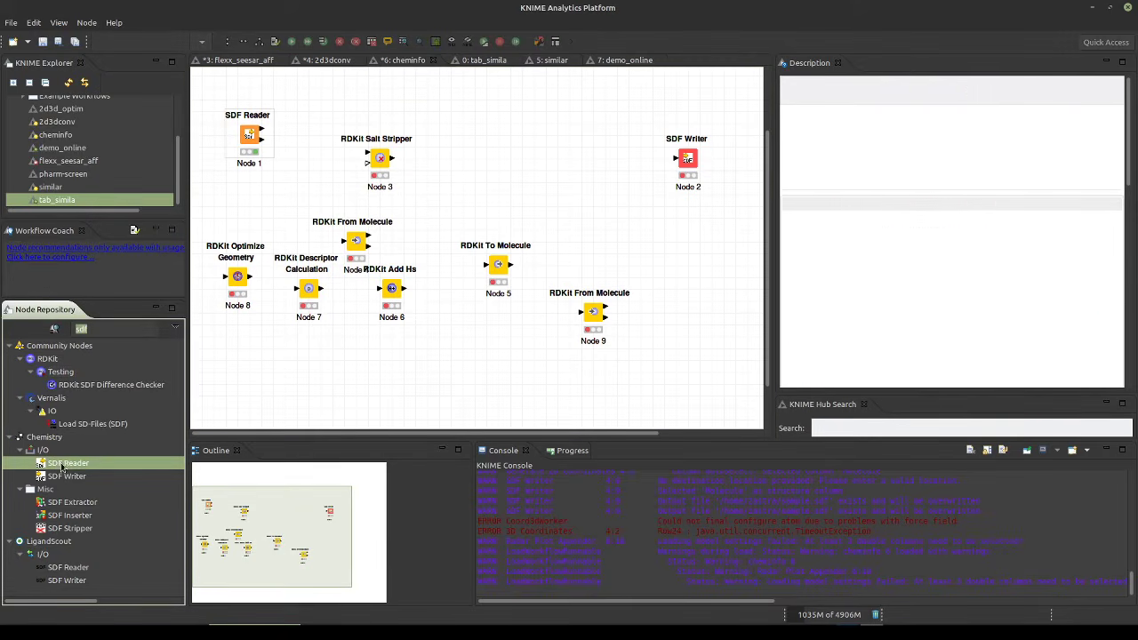
drag(74, 466, 246, 206)
right_click(252, 193)
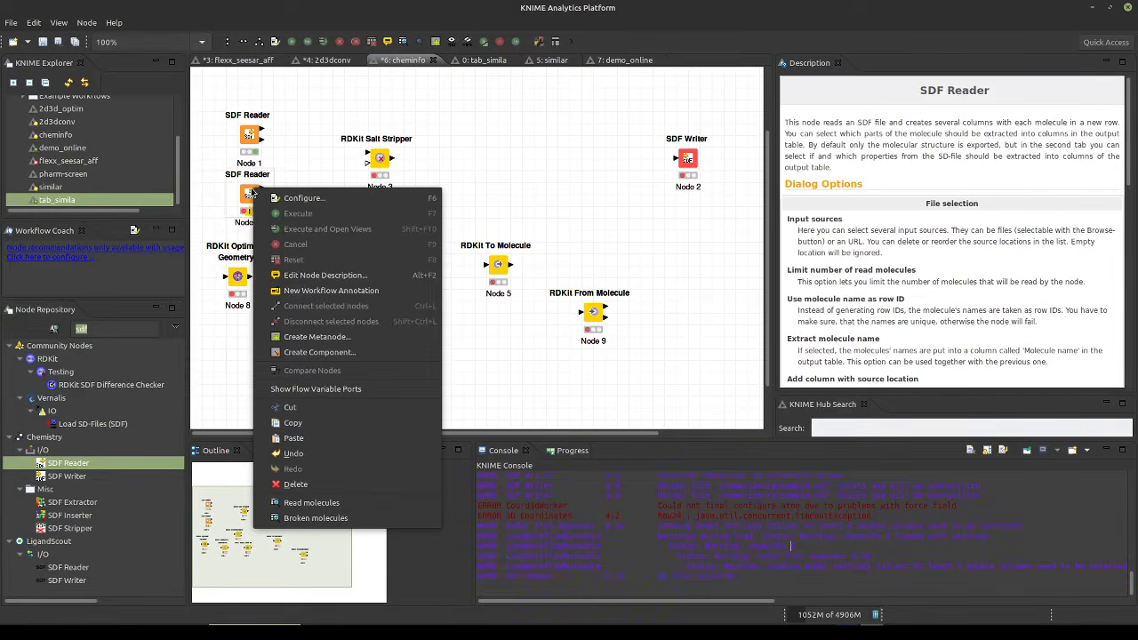
key(Escape)
right_click(251, 195)
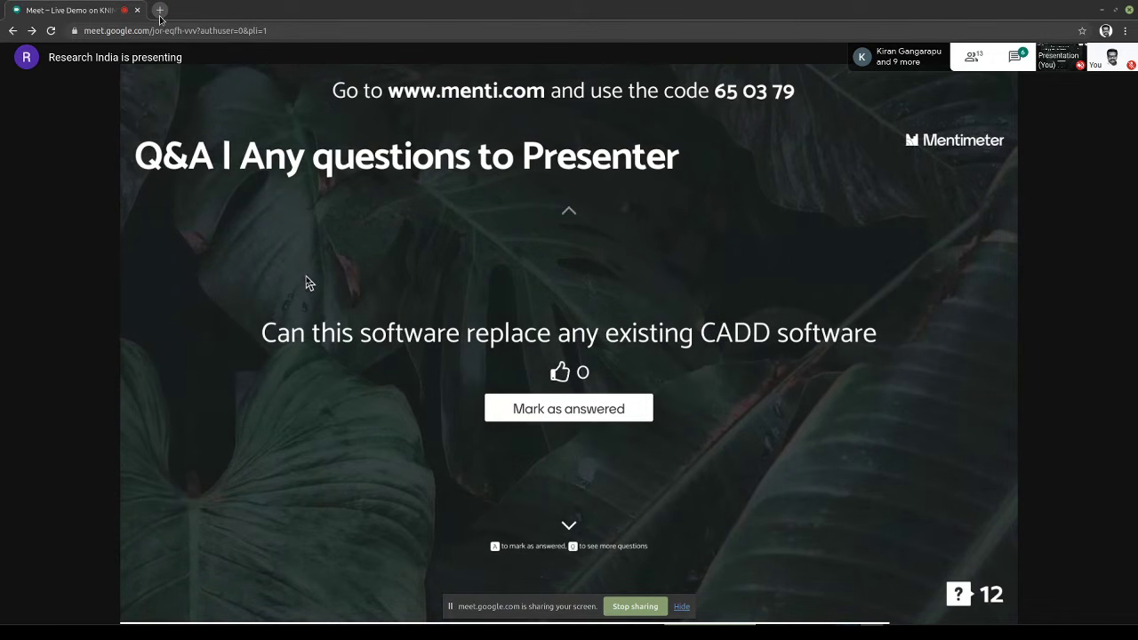
Switch to the Mentimeter Q&A and mark the questions on replacing CADD software, coding, company use and Jupyter notebook as answered
click(537, 408)
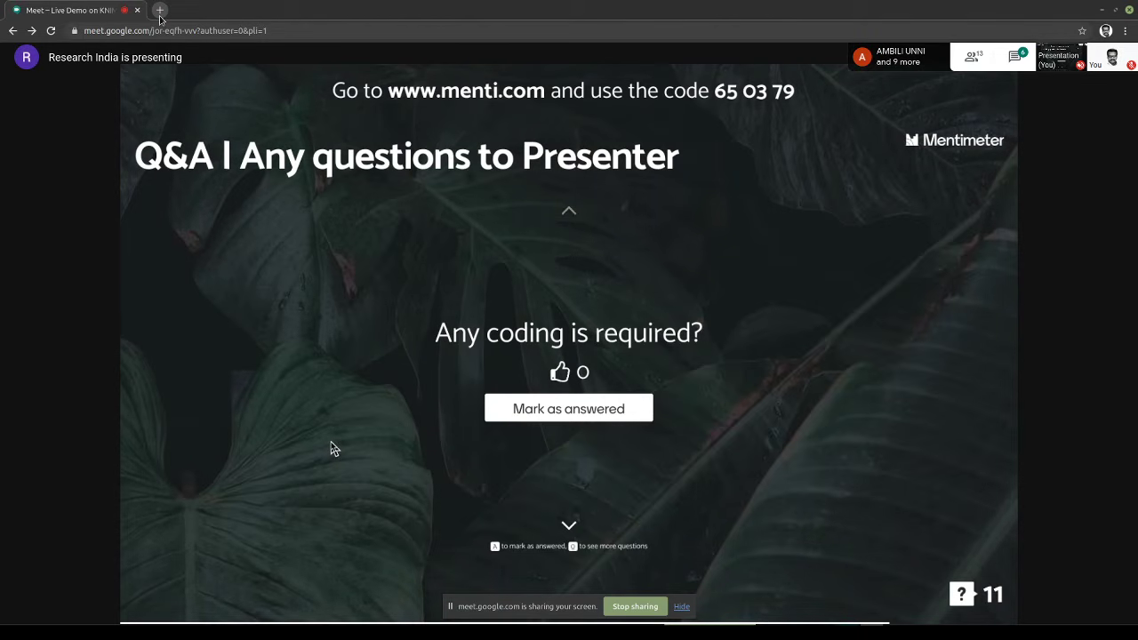
click(547, 414)
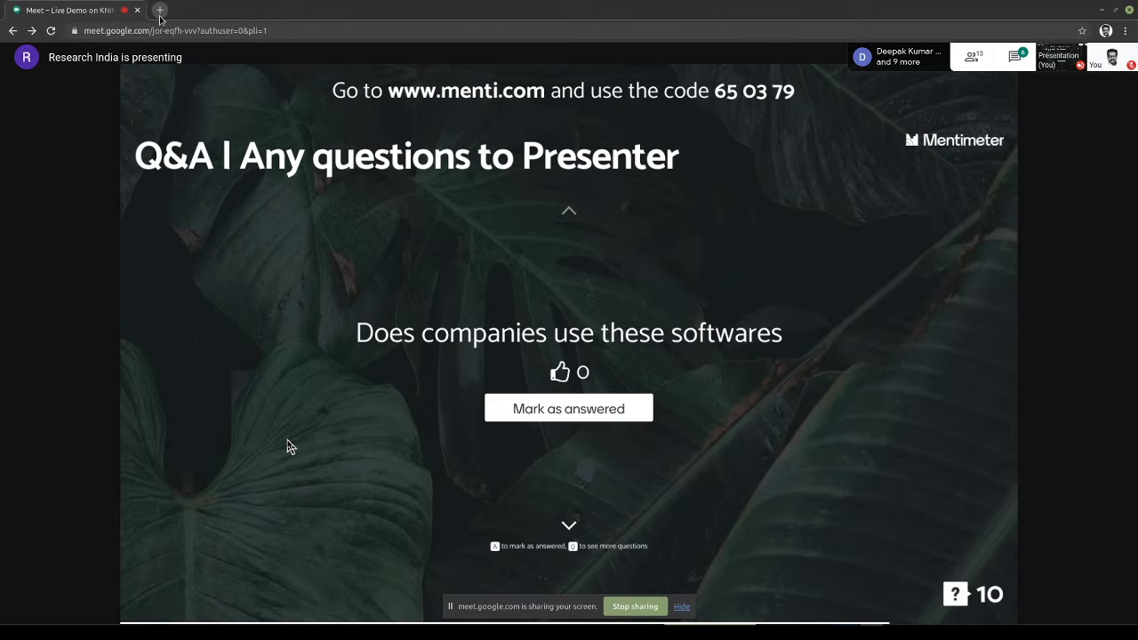
click(573, 412)
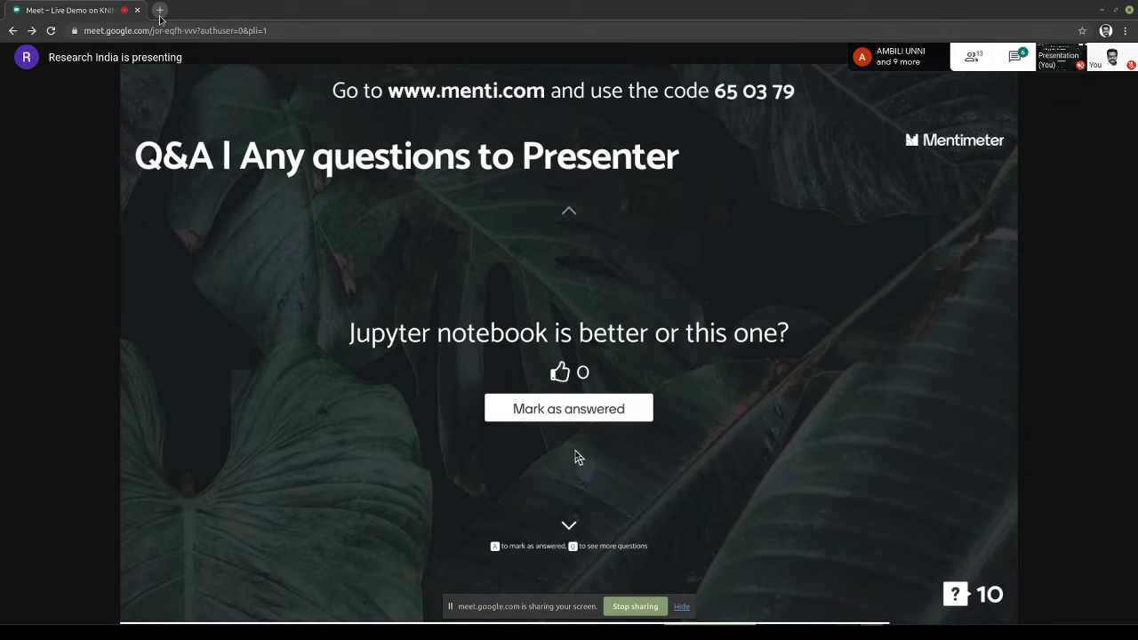
click(577, 409)
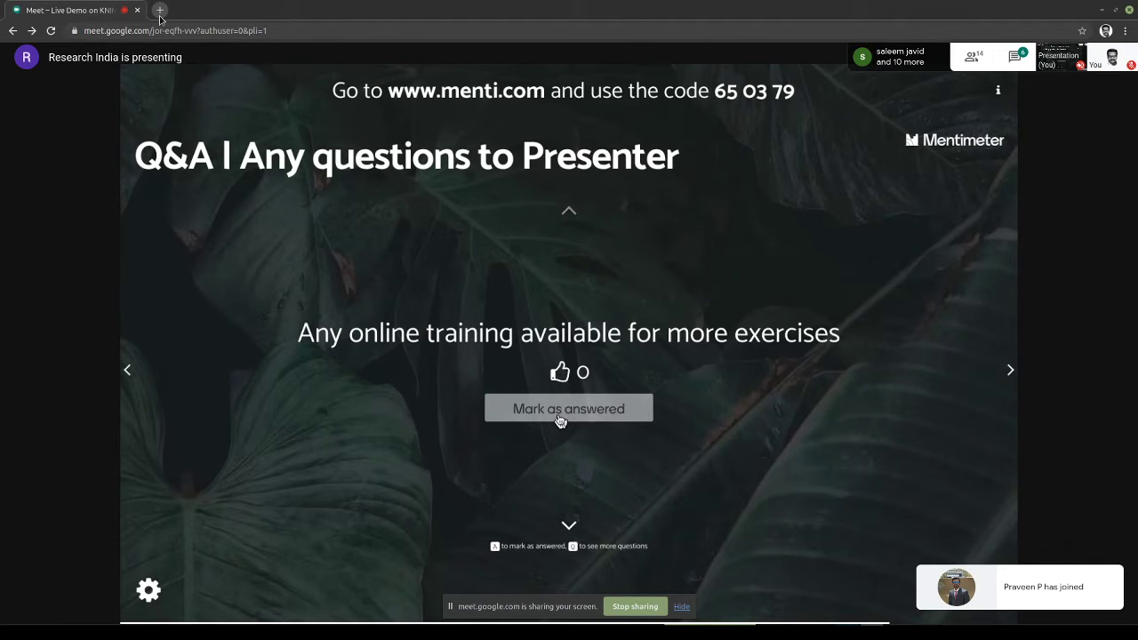
Mark the questions on online training, a small KNIME project and KNIME Notebooks as answered, highlighting the word "Notebooks" in the last one
click(560, 420)
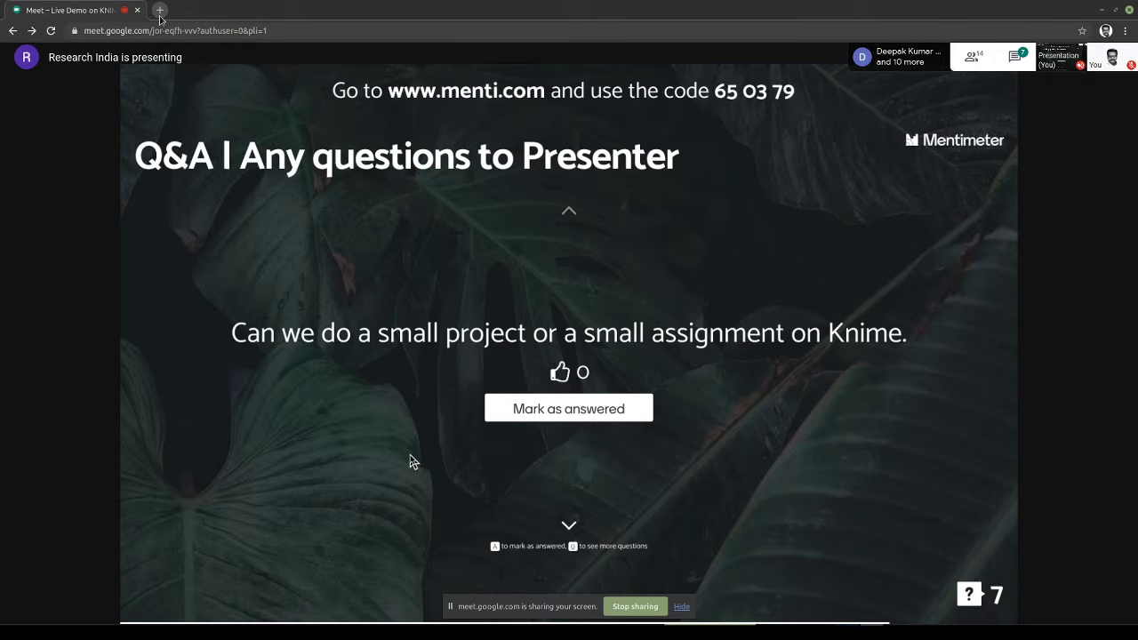
click(577, 412)
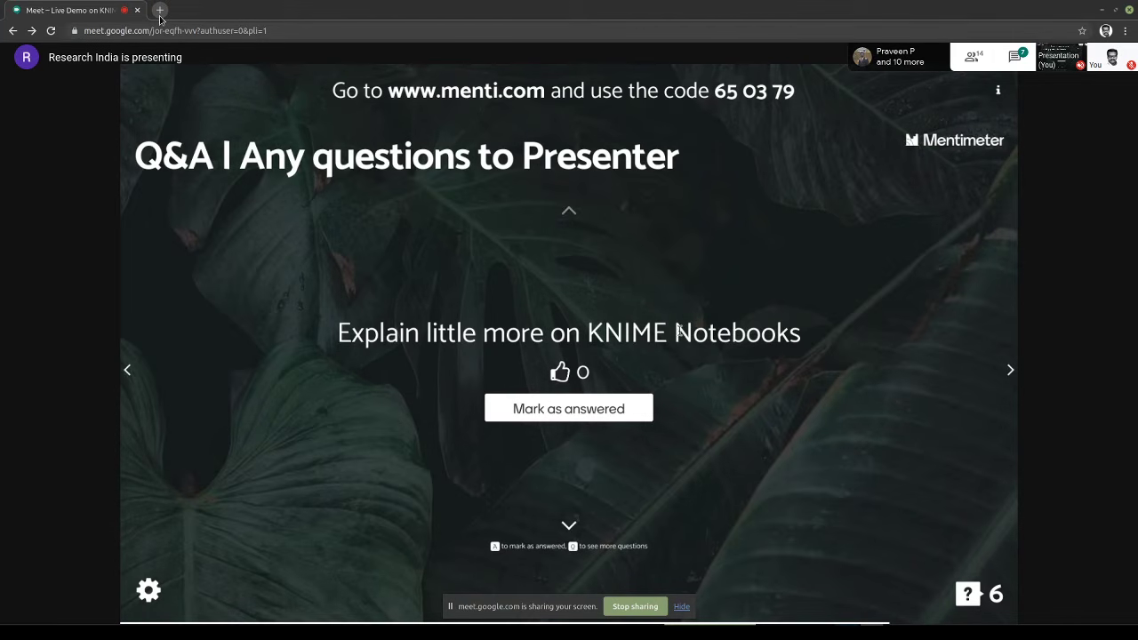
drag(676, 333, 798, 334)
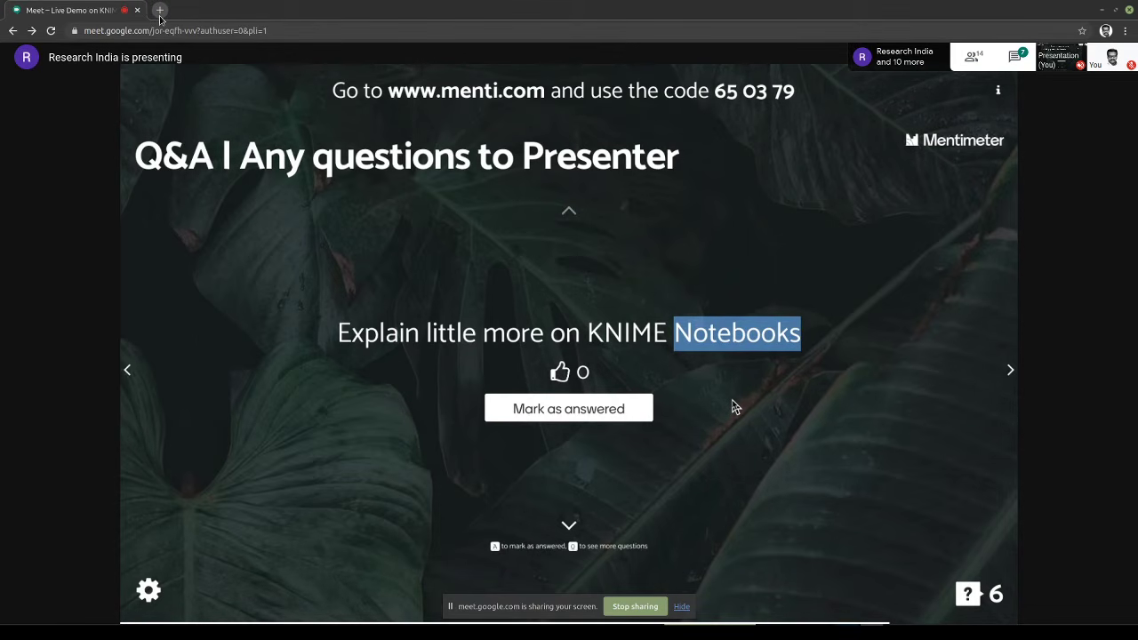
click(575, 417)
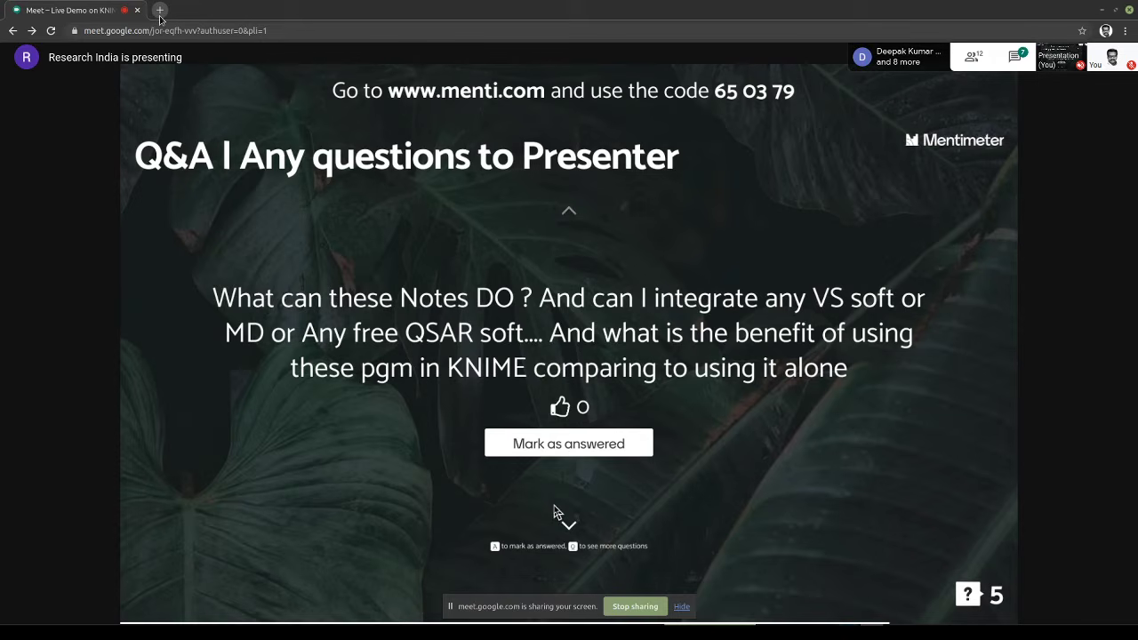
Mark the questions on integrating VS, MD or QSAR software, an Autodock node, cloud use and the modern playstore comparison as answered
click(568, 444)
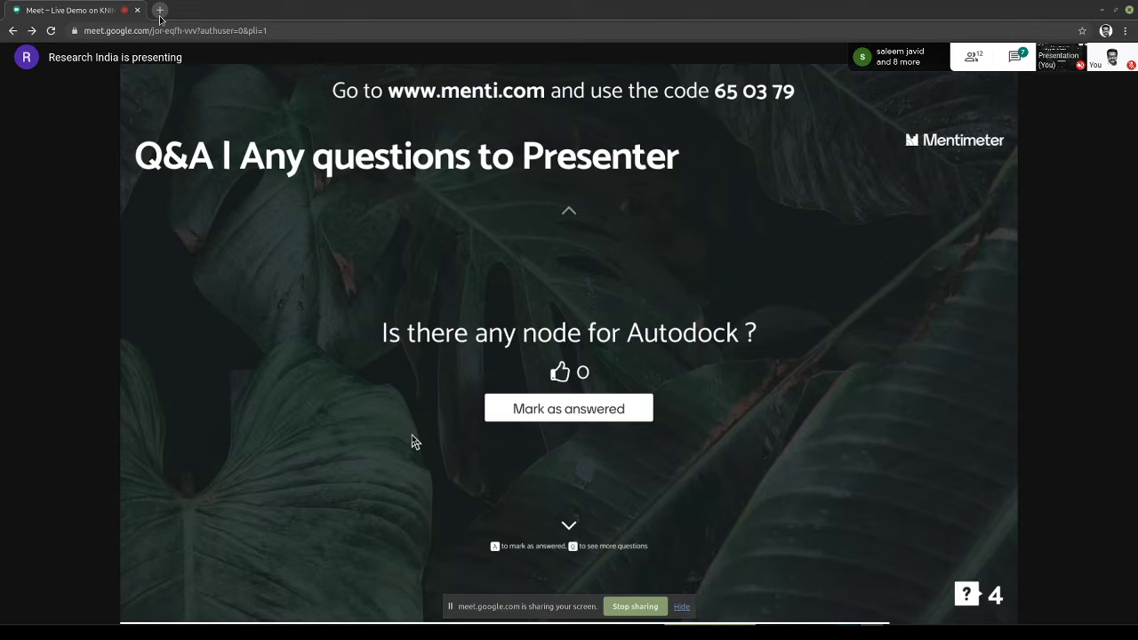
click(574, 410)
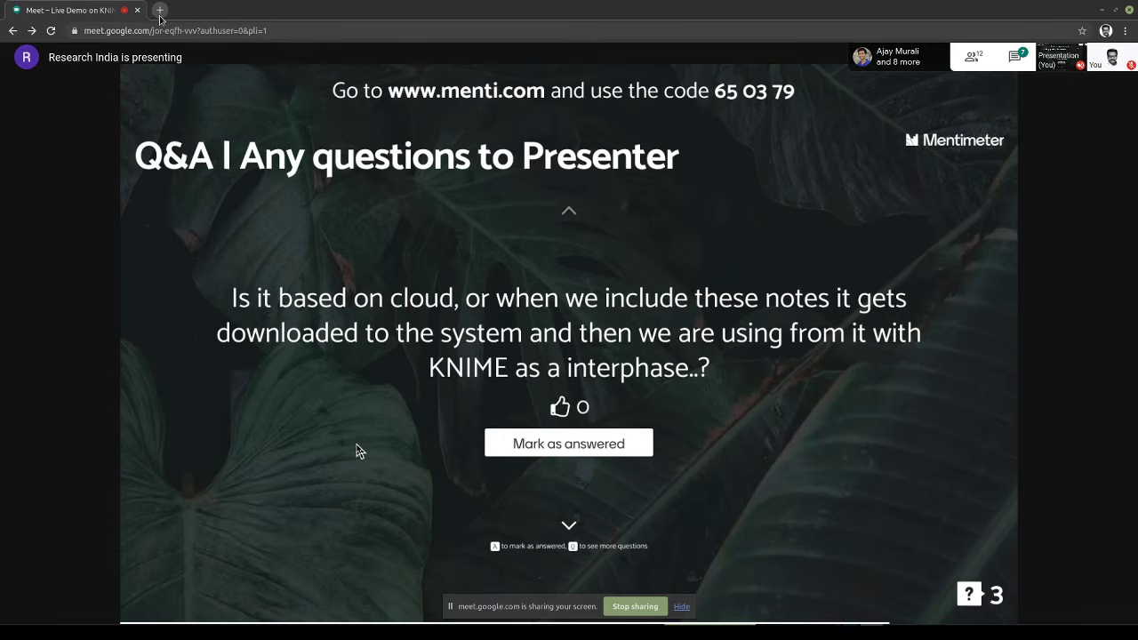
click(589, 462)
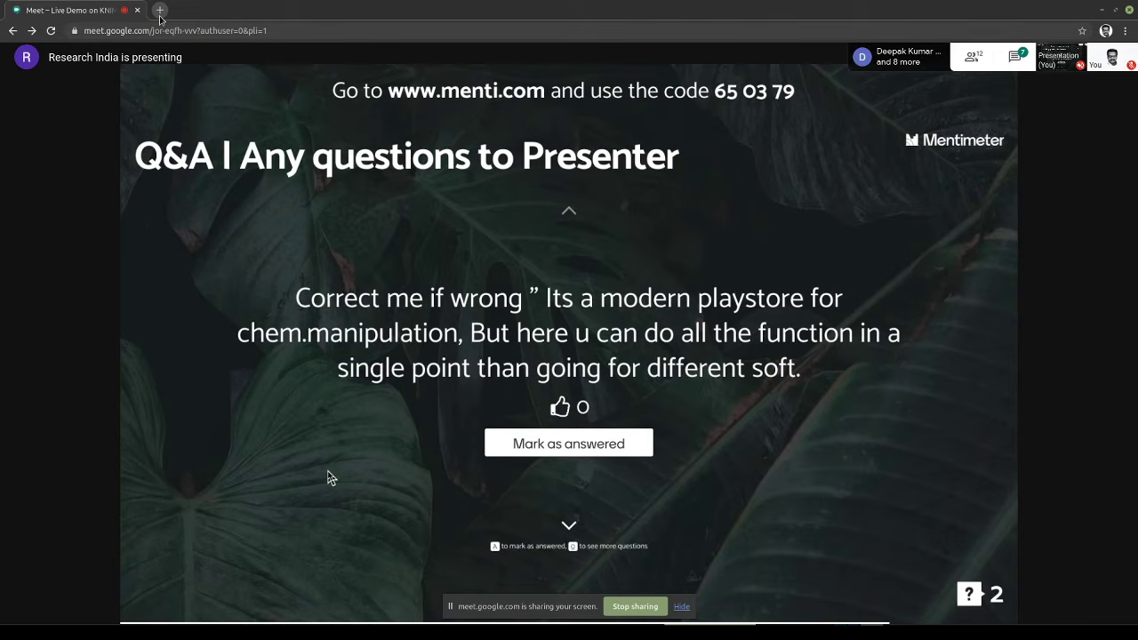
click(551, 451)
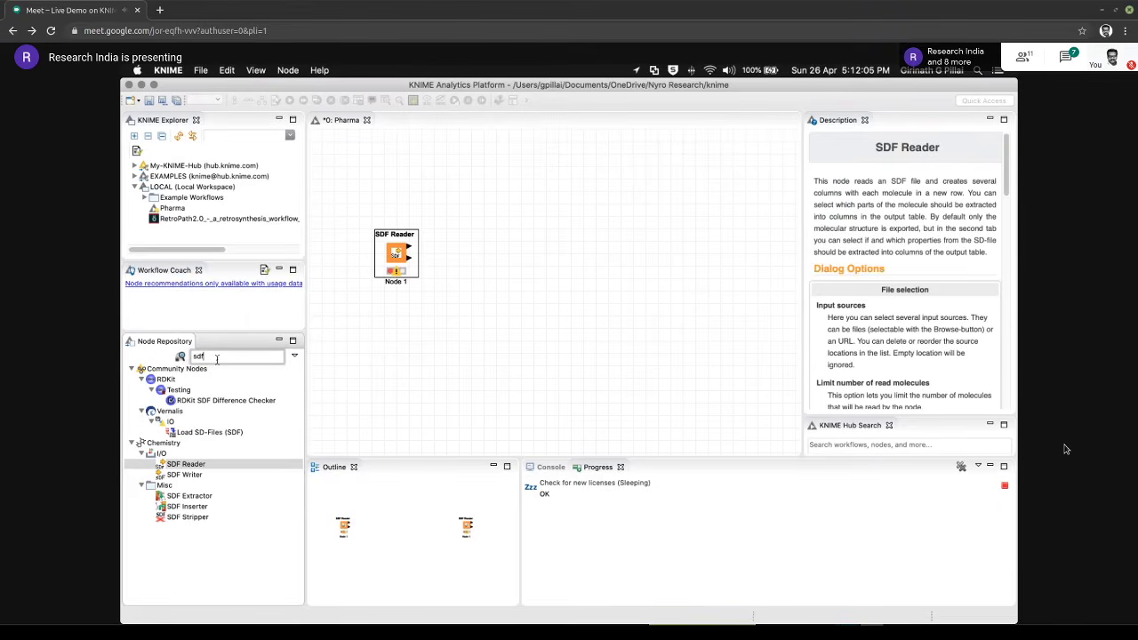
Switch to KNIME, replace the node repository search with "open", and add an OpenBabel node below the SDF Reader
key(BackSpace)
key(BackSpace)
key(BackSpace)
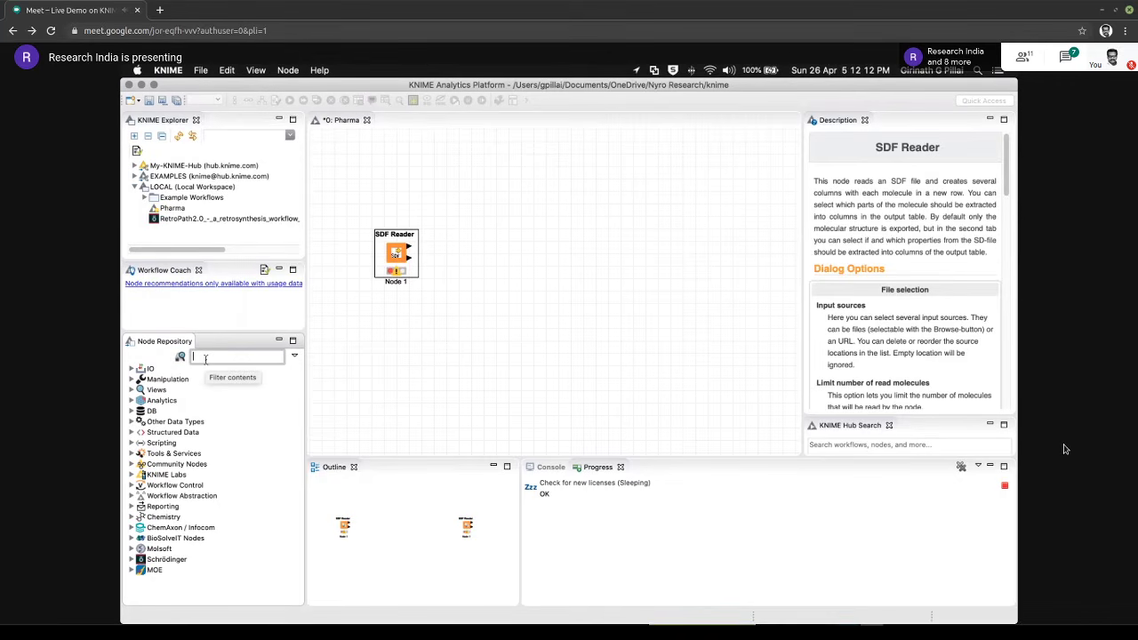
text(open)
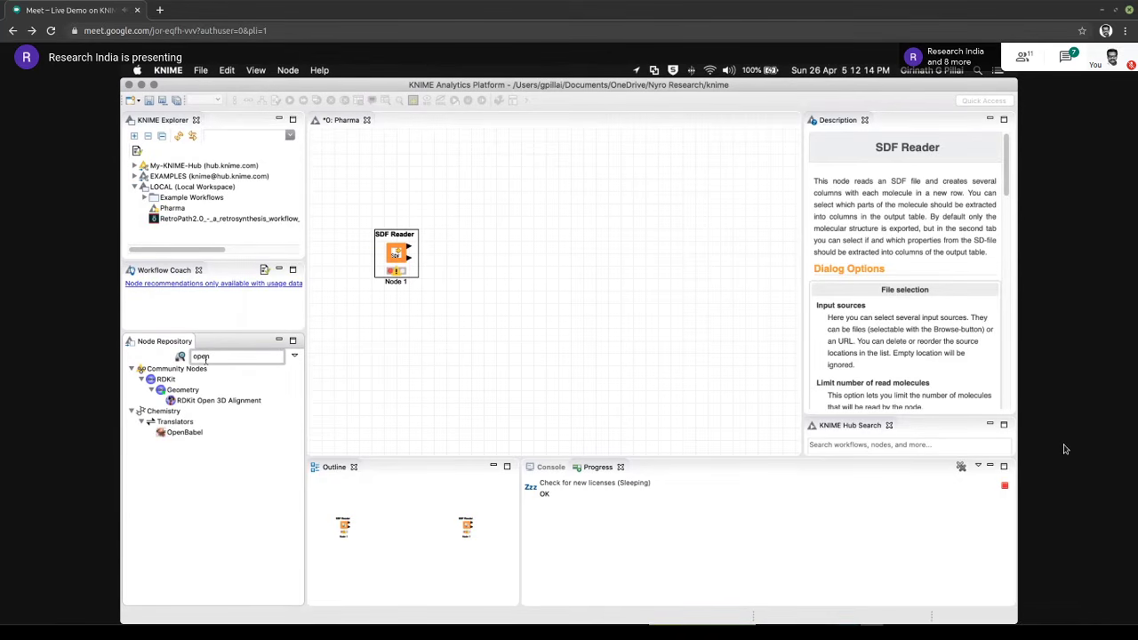
drag(167, 433, 474, 354)
Search the node repository for "3d" and add the CDK 3D Coordinates node beside the SDF Reader
click(234, 357)
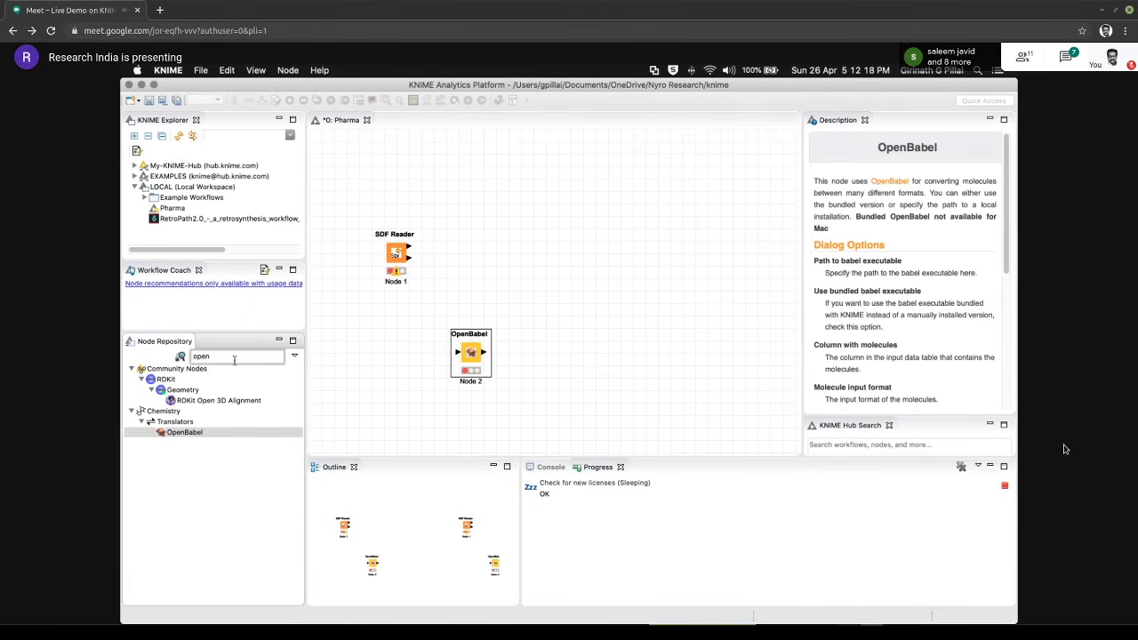
text(3d)
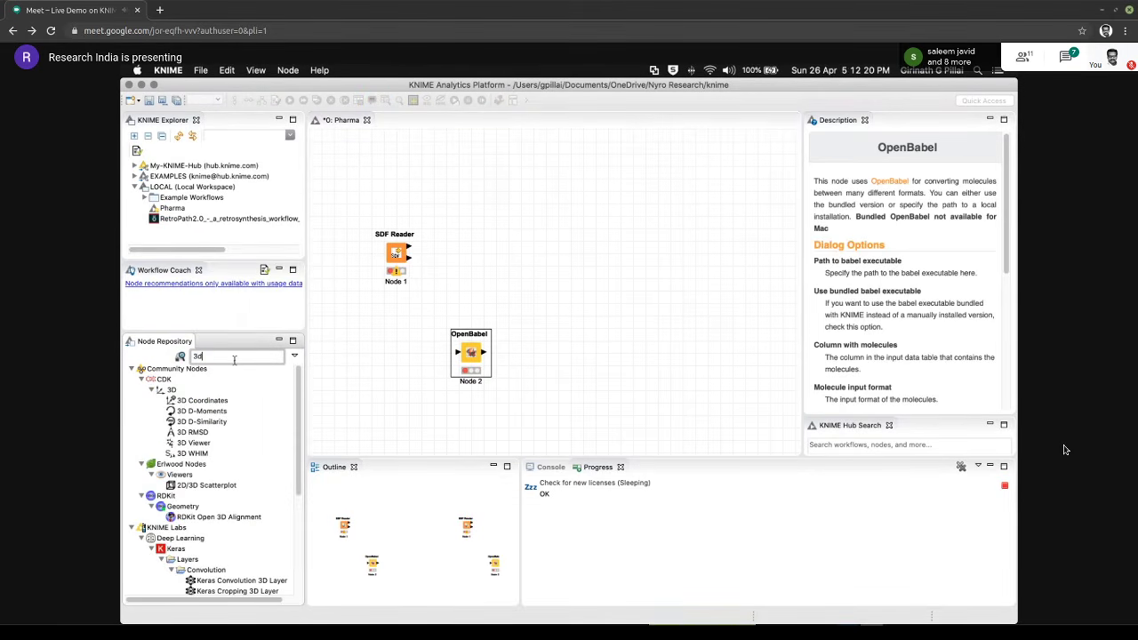
drag(202, 403, 482, 258)
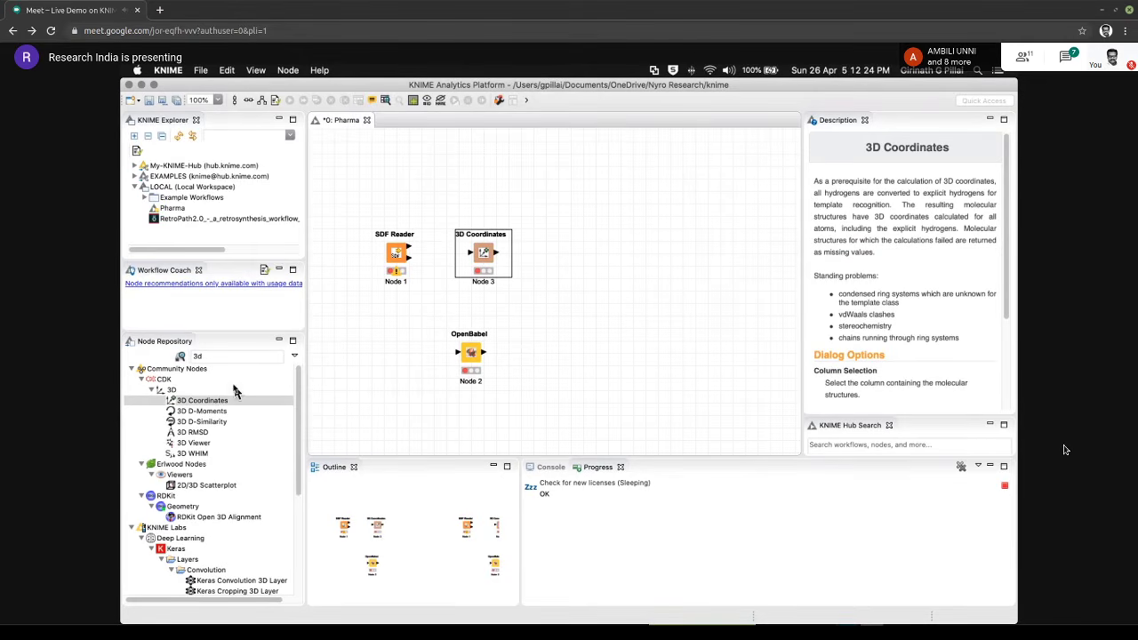
Search the node repository for "rdkit" and add an RDKit From Molecule node above 3D Coordinates
click(211, 355)
key(BackSpace)
key(BackSpace)
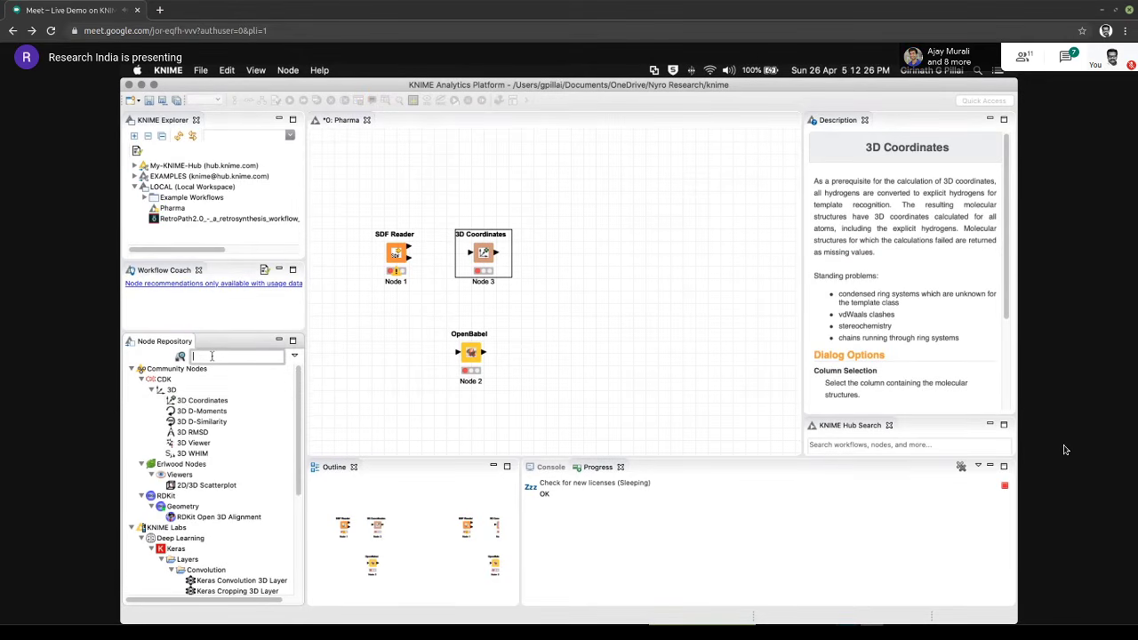
text(rdkit)
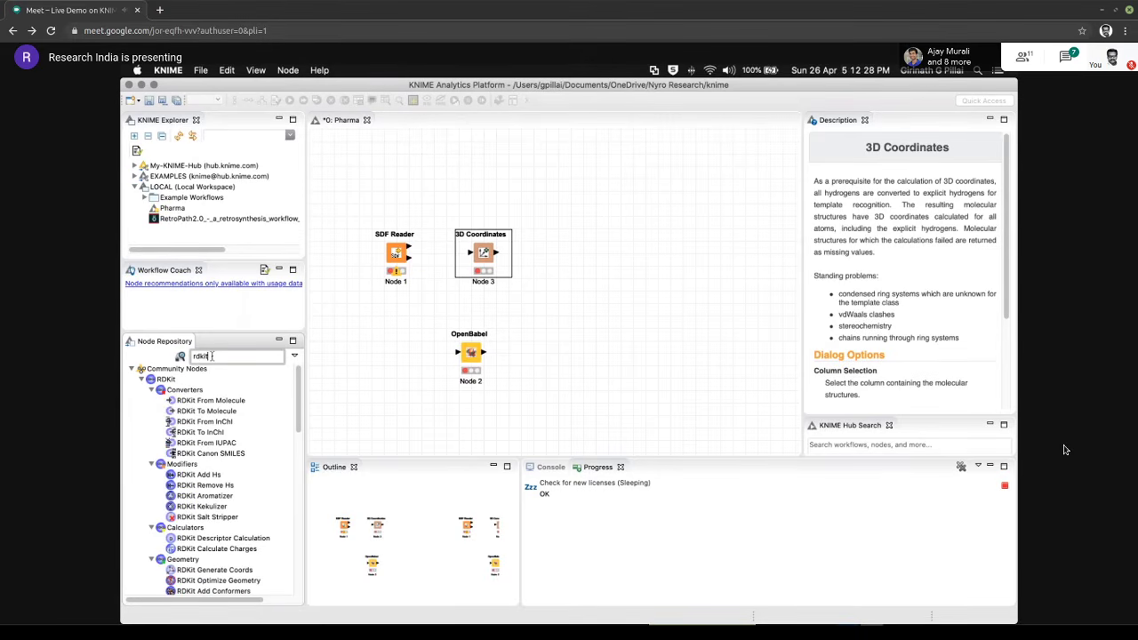
drag(210, 402, 475, 169)
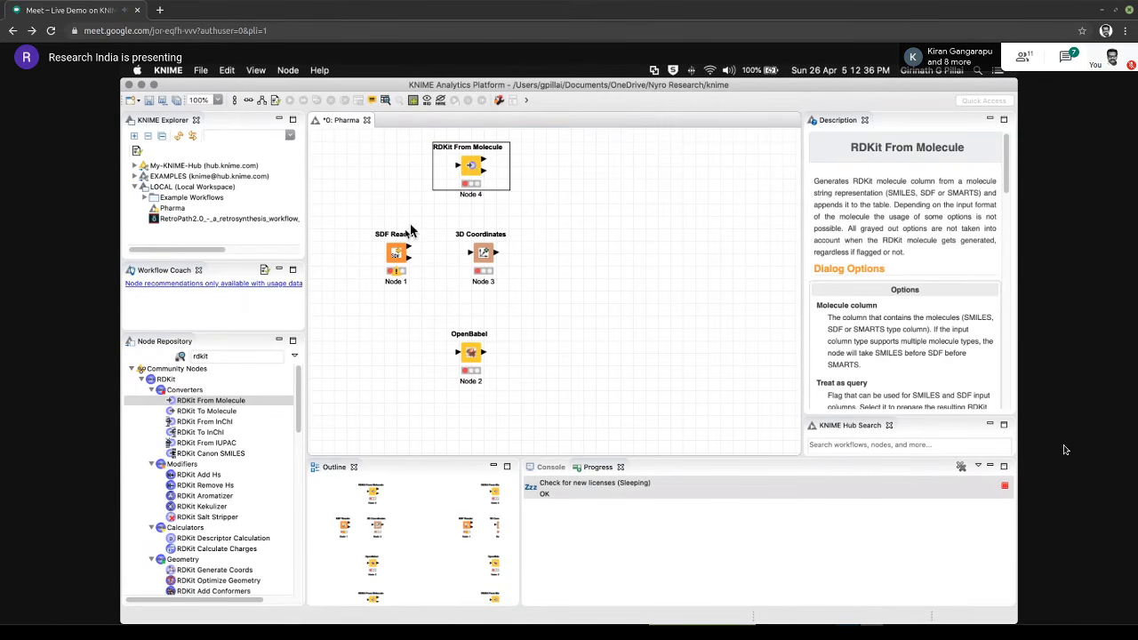
Add an RDKit Optimize Geometry node in the RDKit From Molecule row, with an RDKit Add Hs node between them
scroll(257, 498, down, 3)
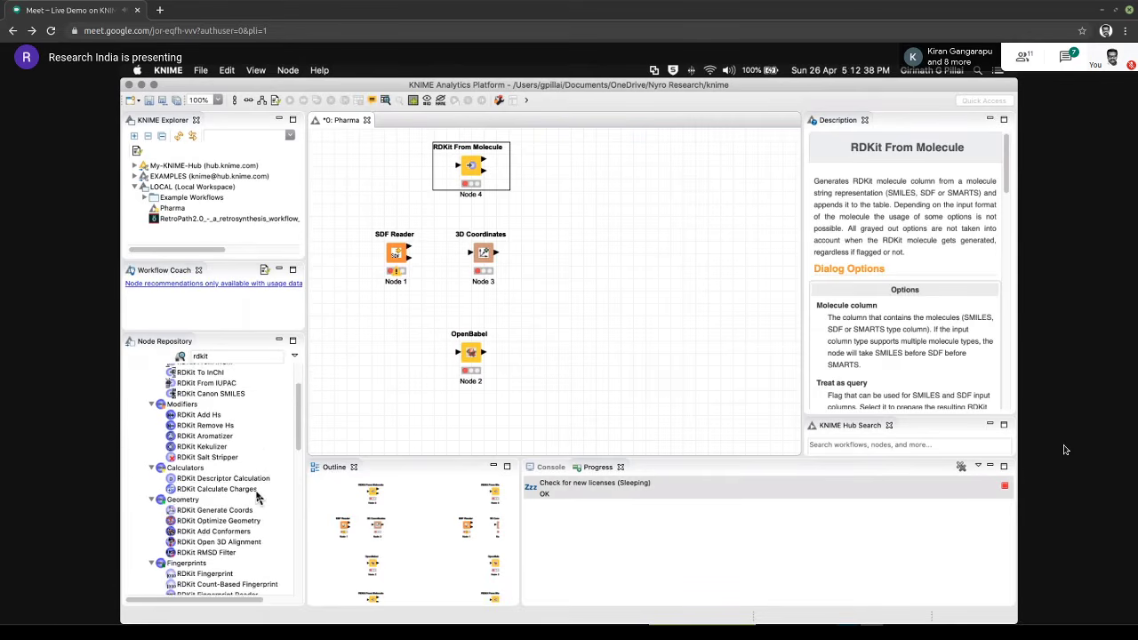
scroll(257, 498, down, 1)
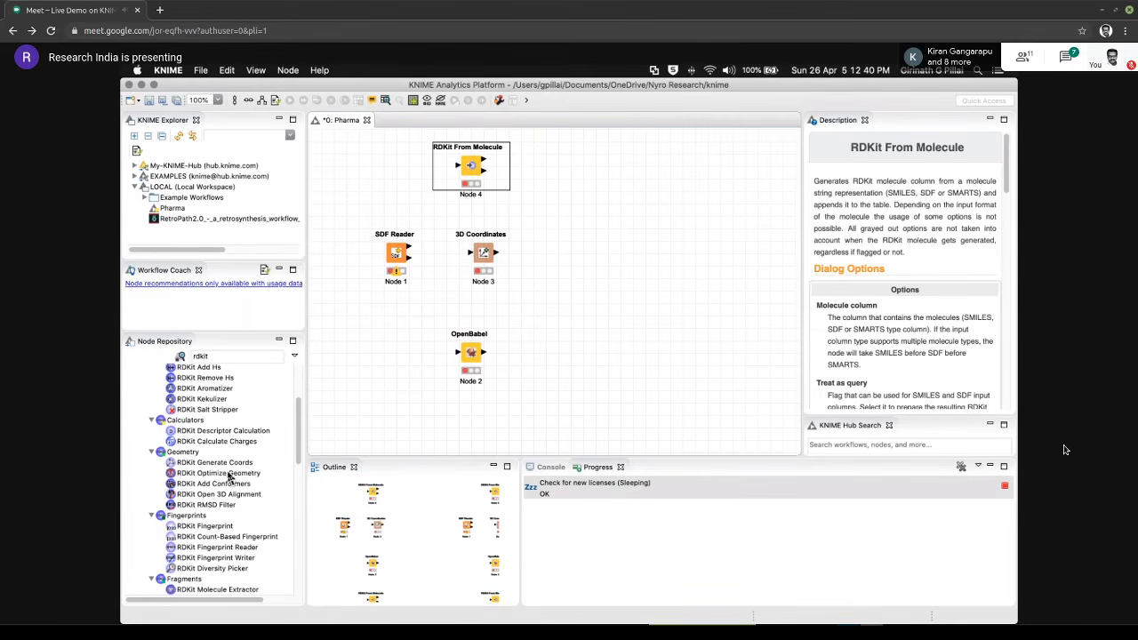
drag(228, 473, 646, 182)
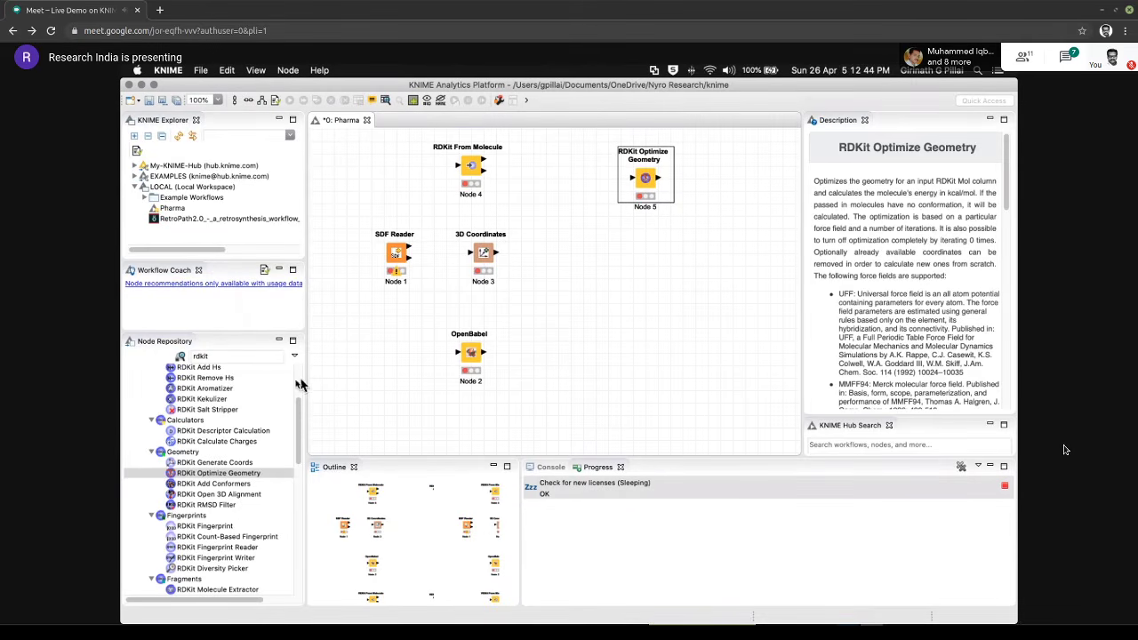
drag(200, 367, 566, 190)
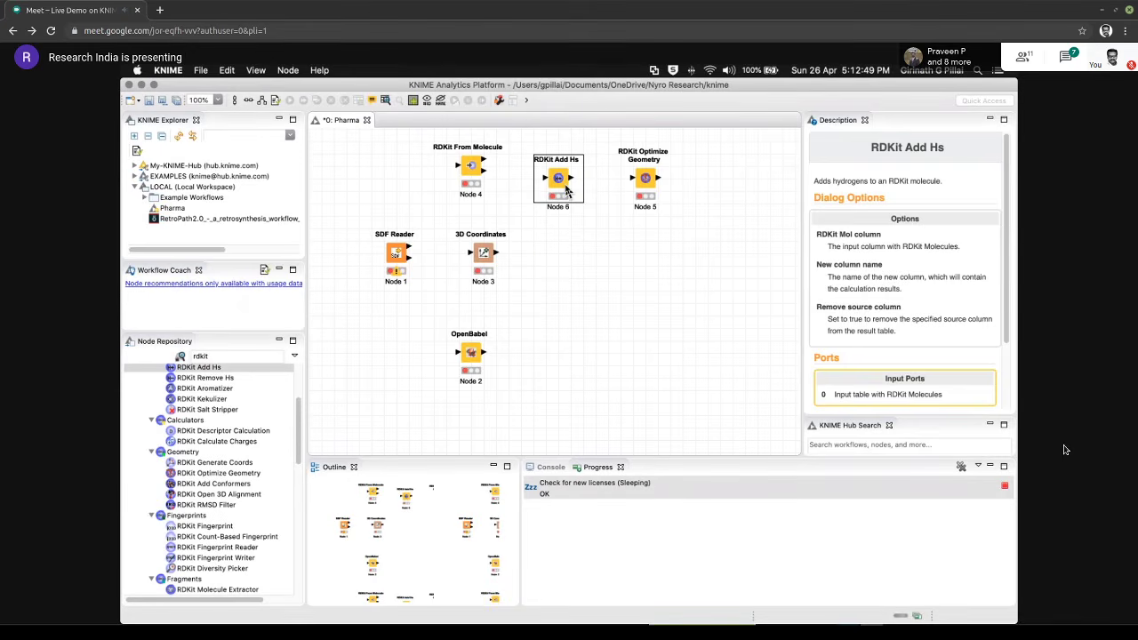
Search the node repository for "2d" and add the Indigo Generate 2D Coordinates node below OpenBabel
click(476, 256)
click(229, 354)
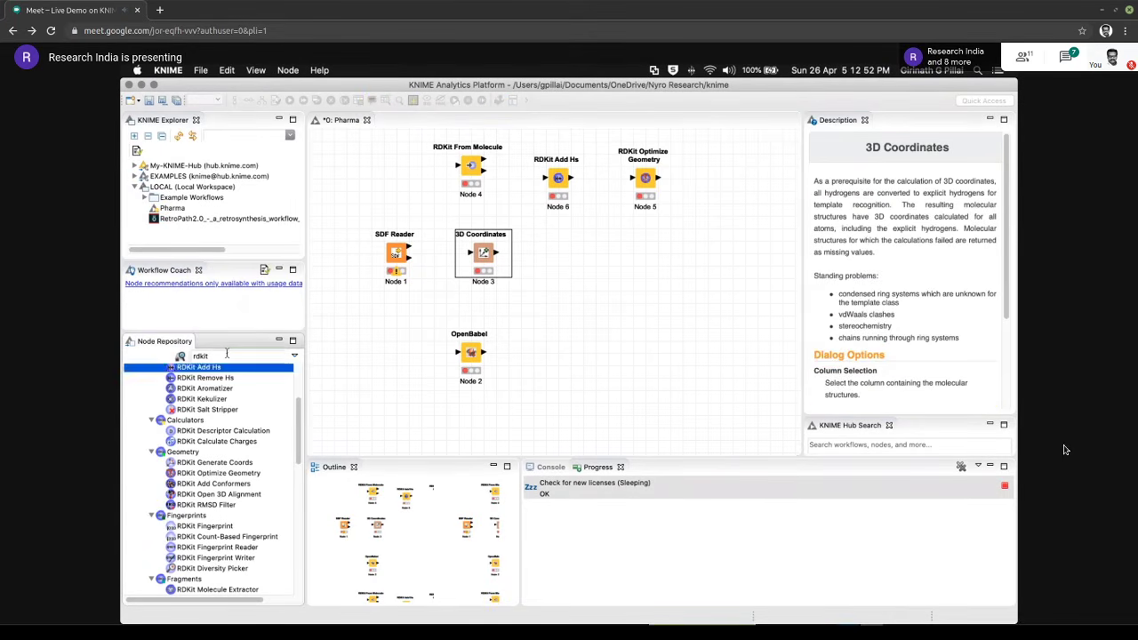
text(2d)
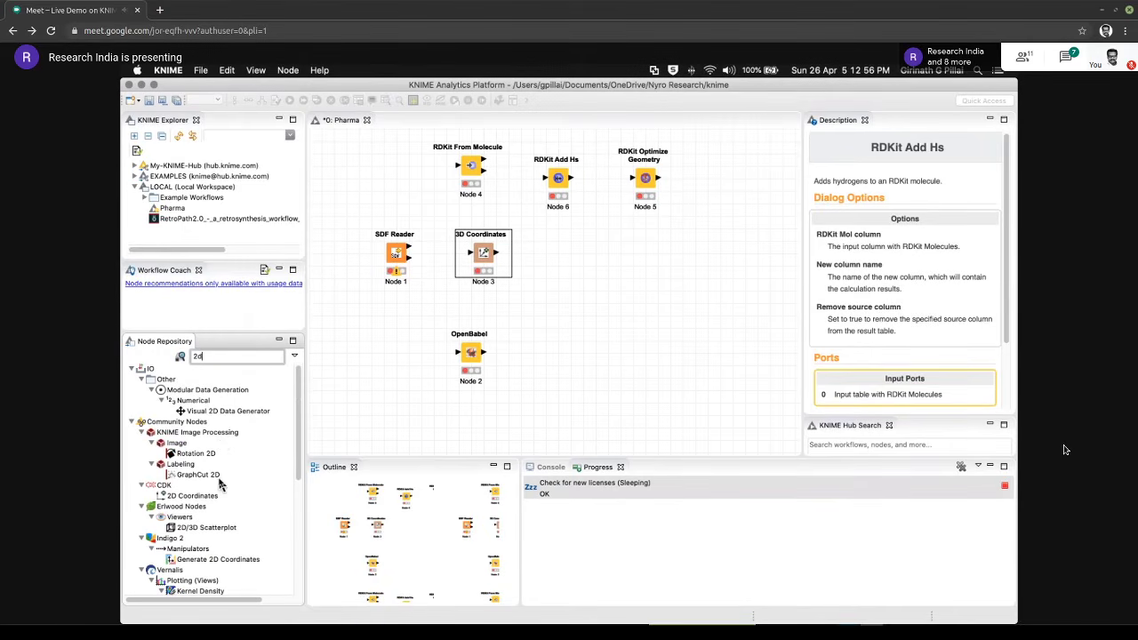
scroll(221, 453, down, 5)
scroll(220, 485, down, 2)
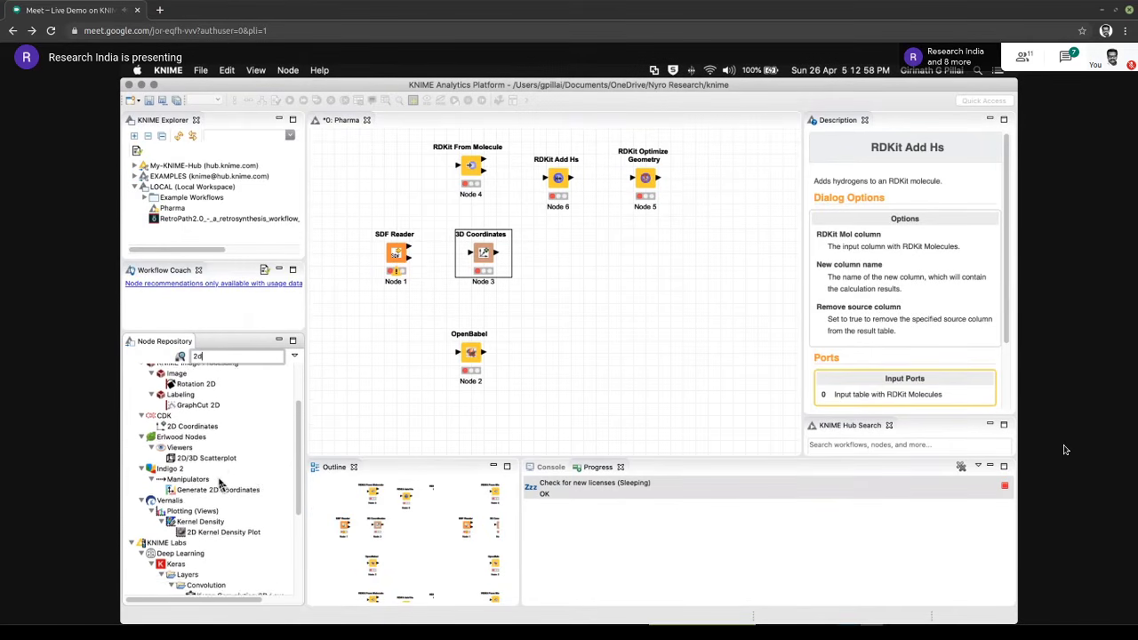
drag(206, 482, 480, 440)
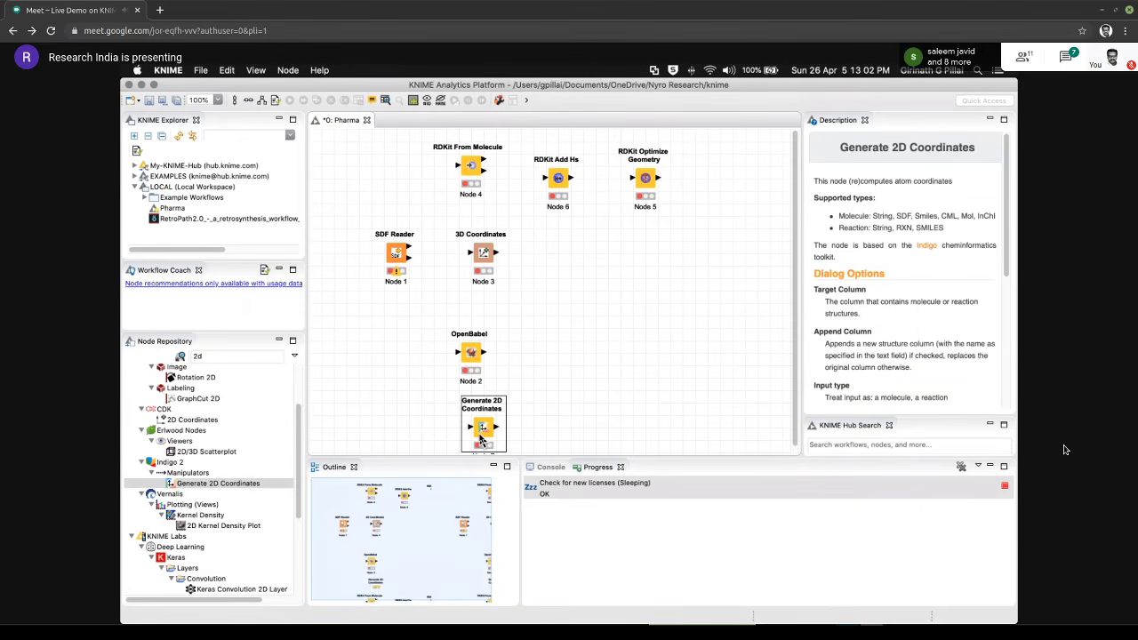
key(XF86MonBrightnessUp)
key(XF86MonBrightnessUp)
key(XF86MonBrightnessUp)
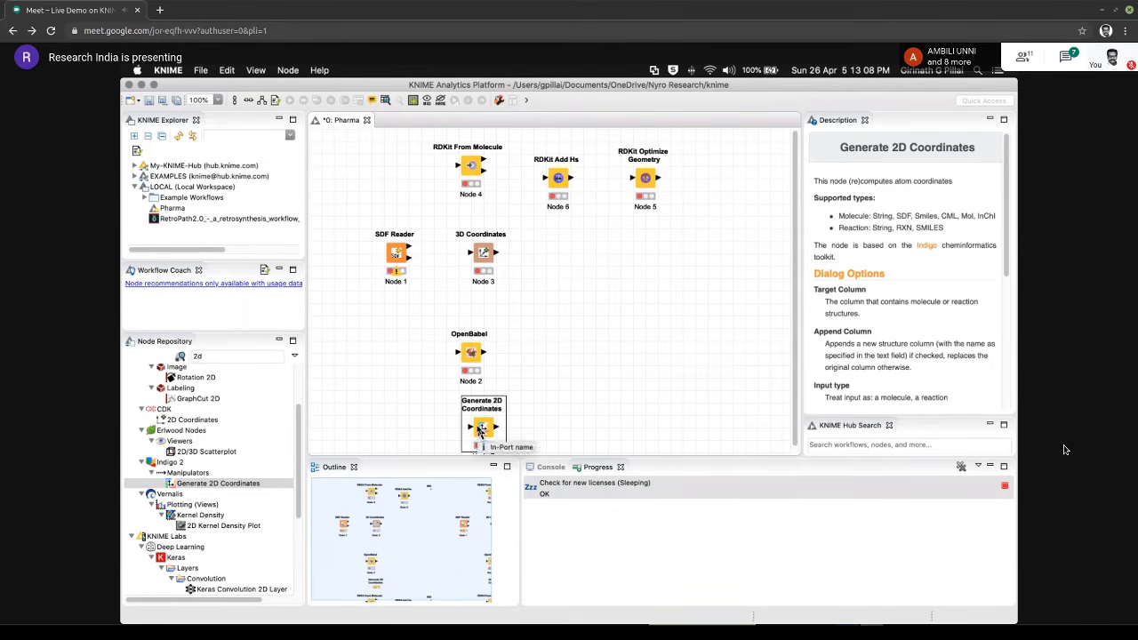
Lower the SDF Reader and align 3D Coordinates, OpenBabel and Generate 2D Coordinates in one evenly spaced column under RDKit From Molecule
drag(402, 253, 373, 304)
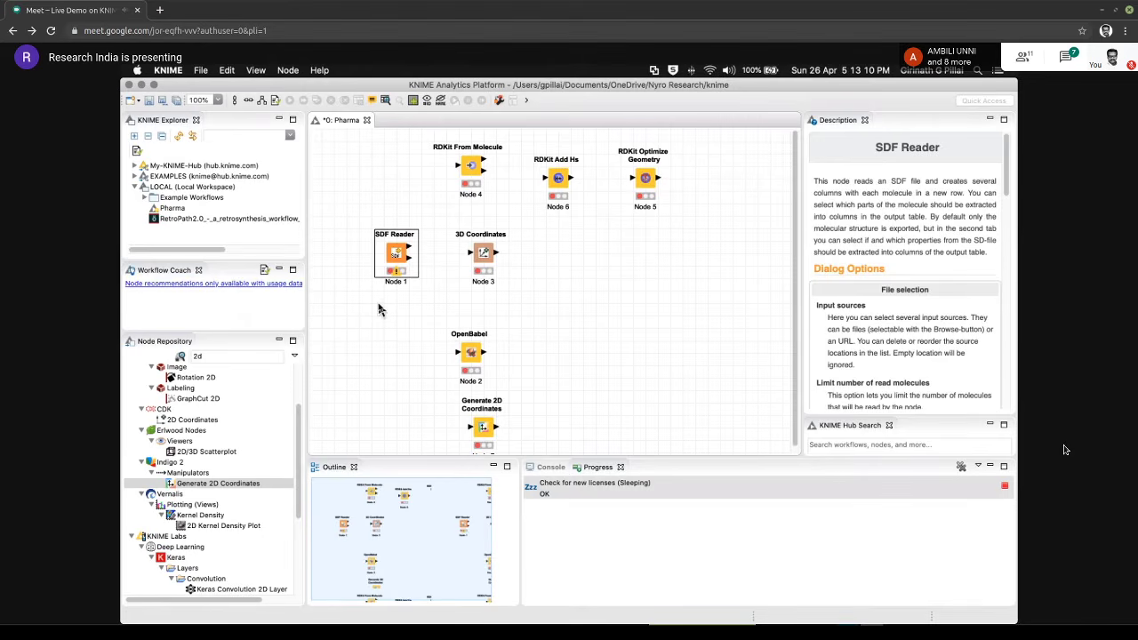
drag(485, 255, 478, 255)
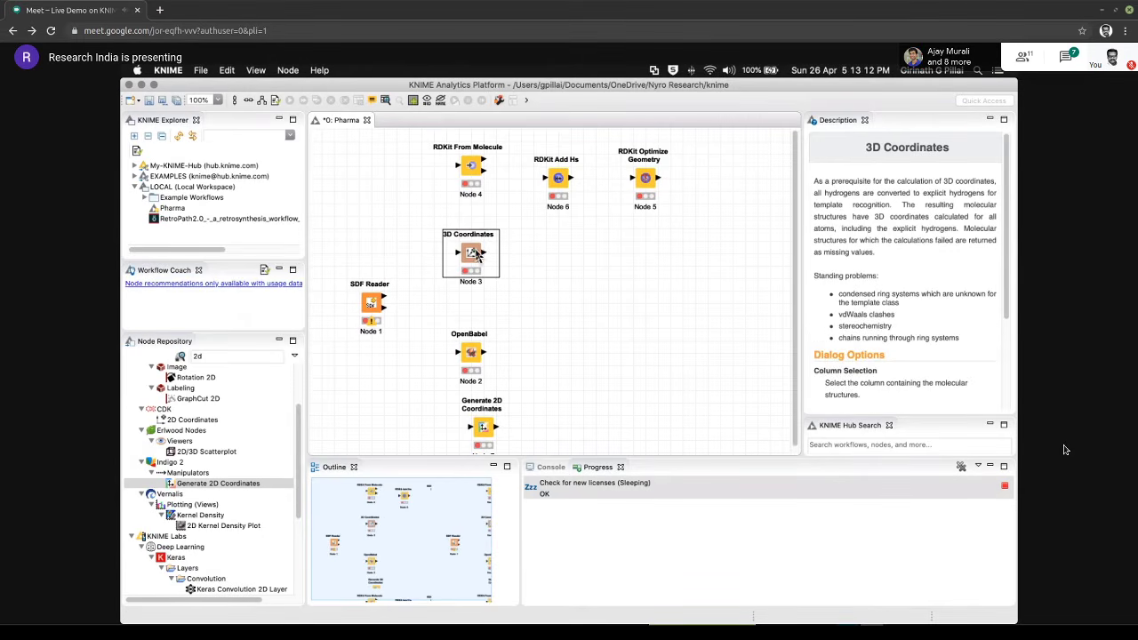
drag(471, 367, 472, 355)
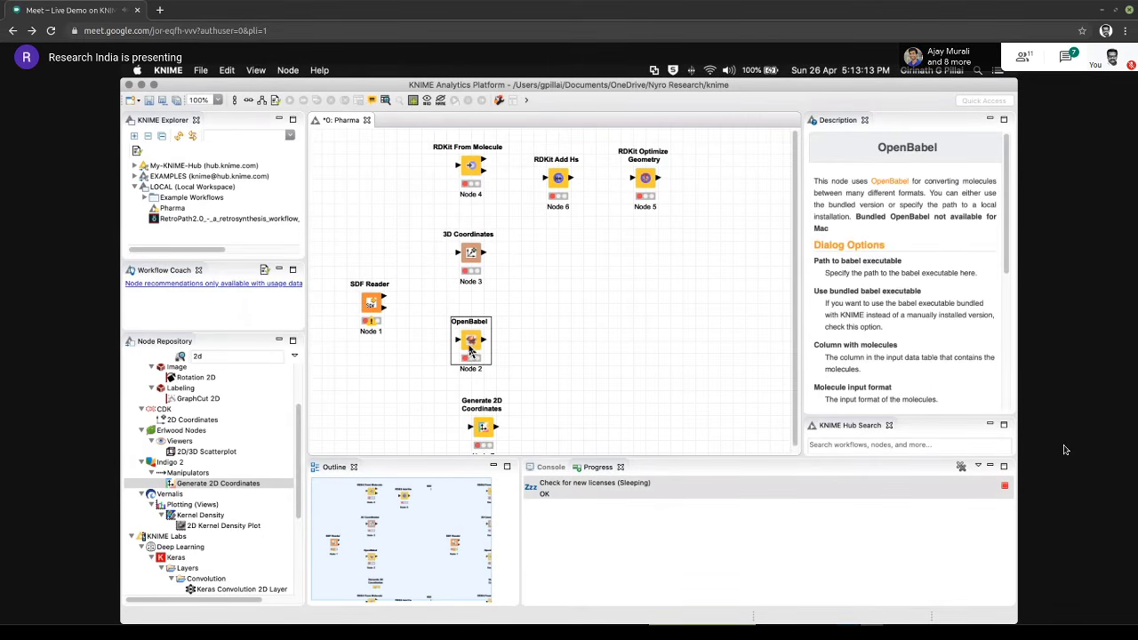
click(480, 427)
drag(480, 427, 469, 427)
Open the SDF Reader node's configuration and browse to the Downloads folder for its first input file
click(370, 316)
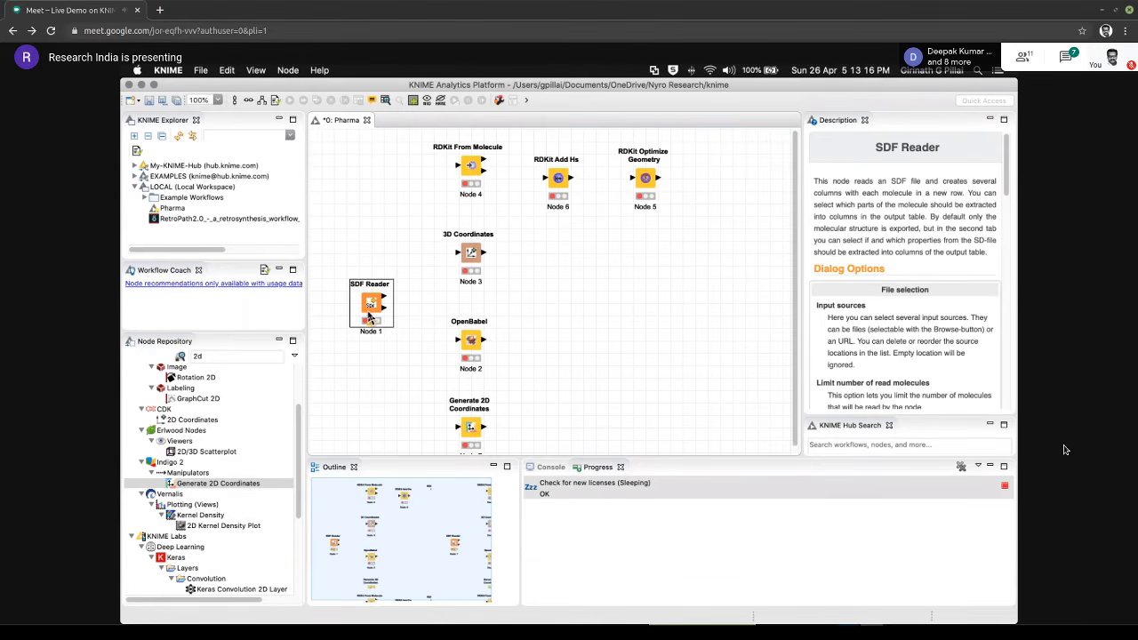
right_click(369, 318)
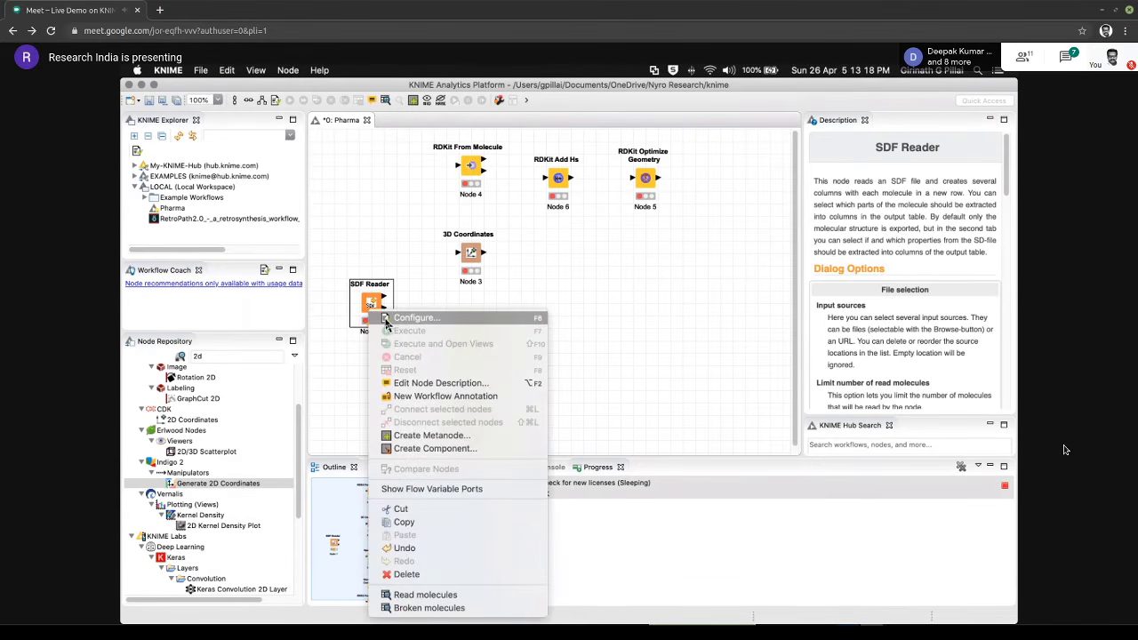
click(385, 320)
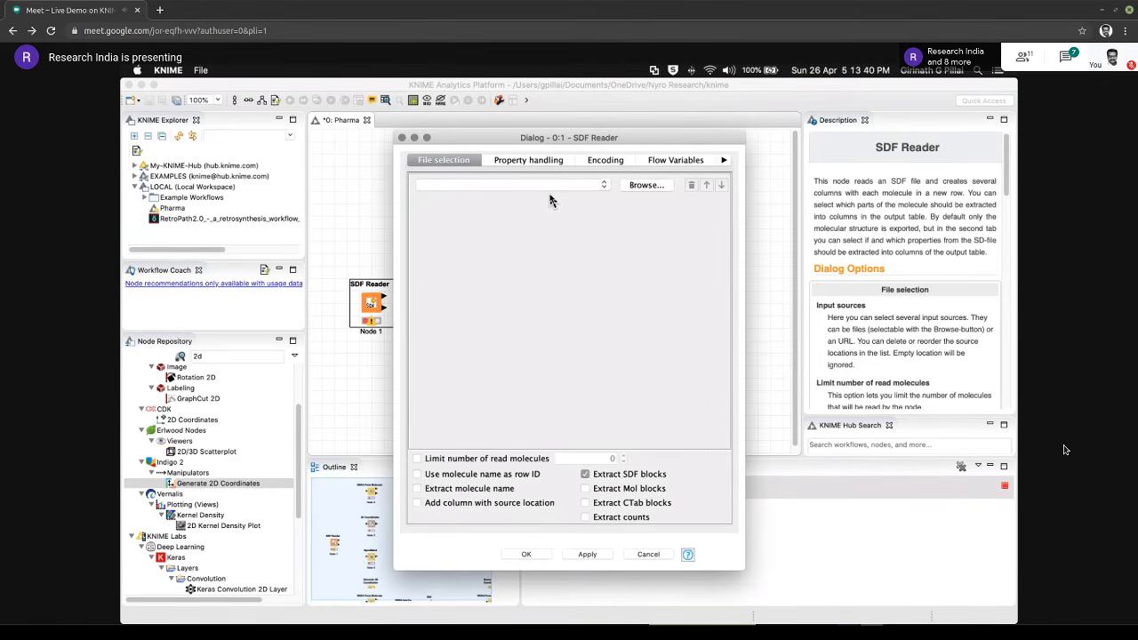
click(647, 191)
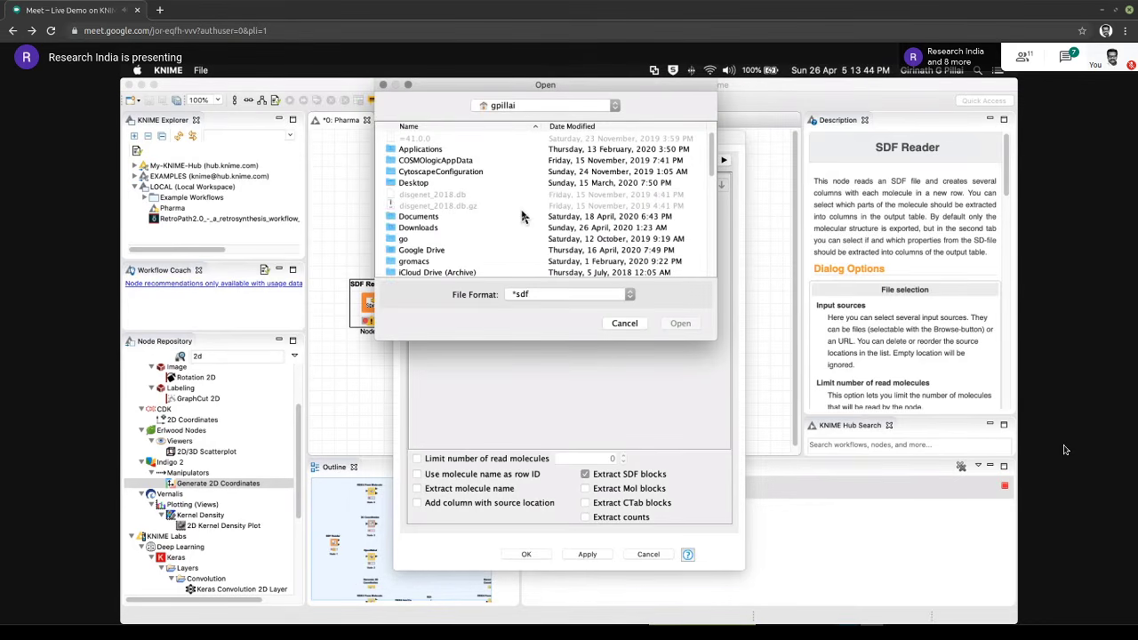
scroll(523, 216, down, 5)
scroll(522, 216, down, 5)
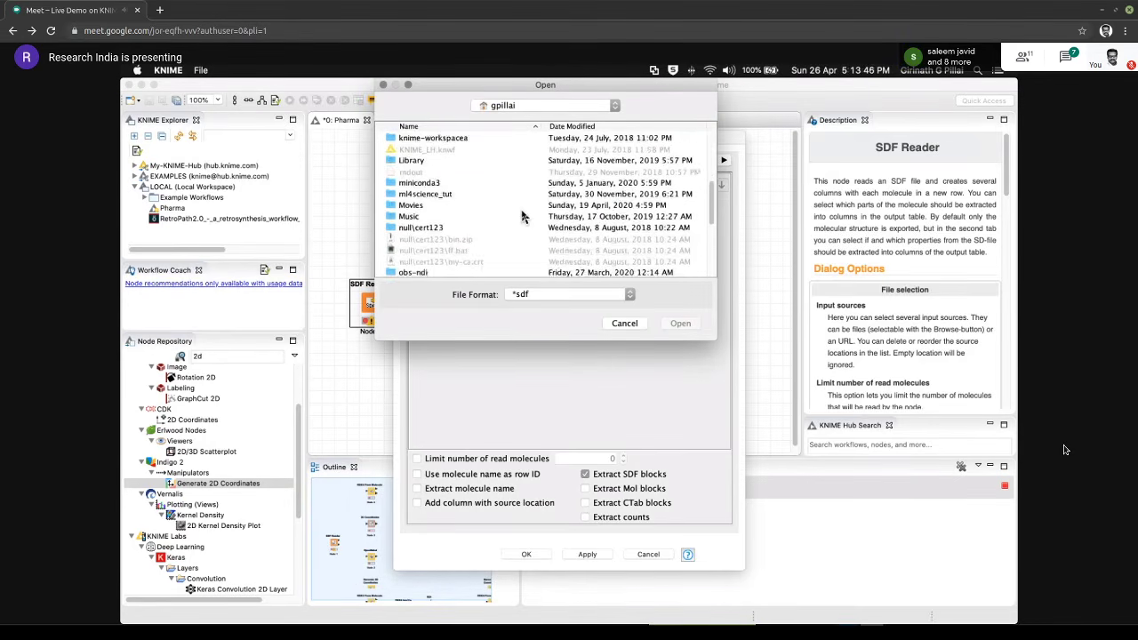
scroll(523, 216, down, 5)
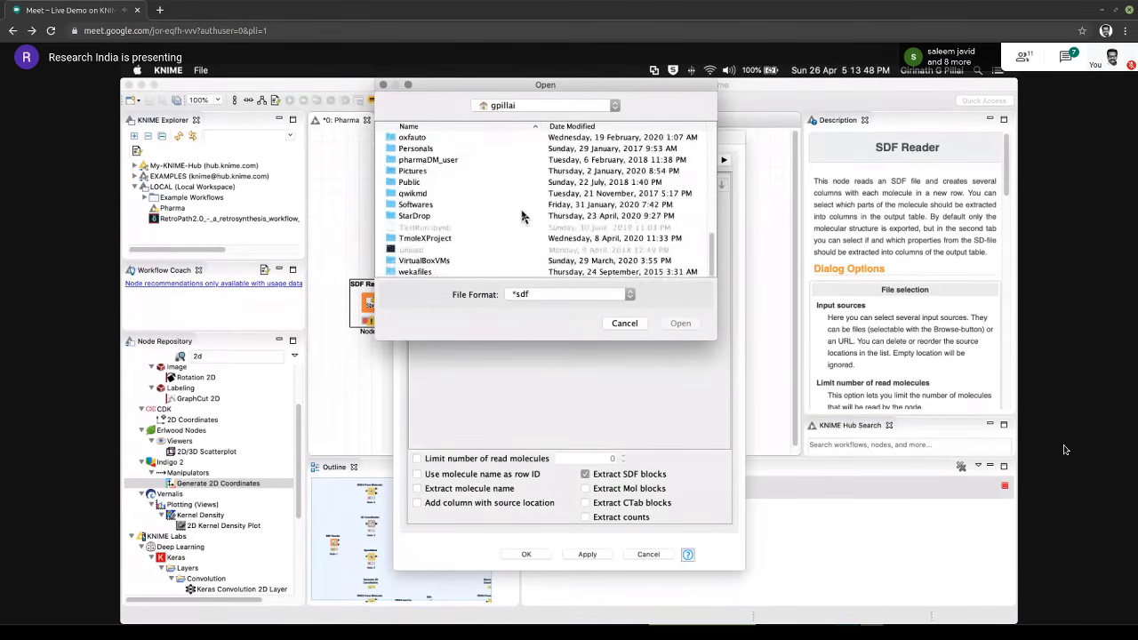
scroll(523, 216, up, 15)
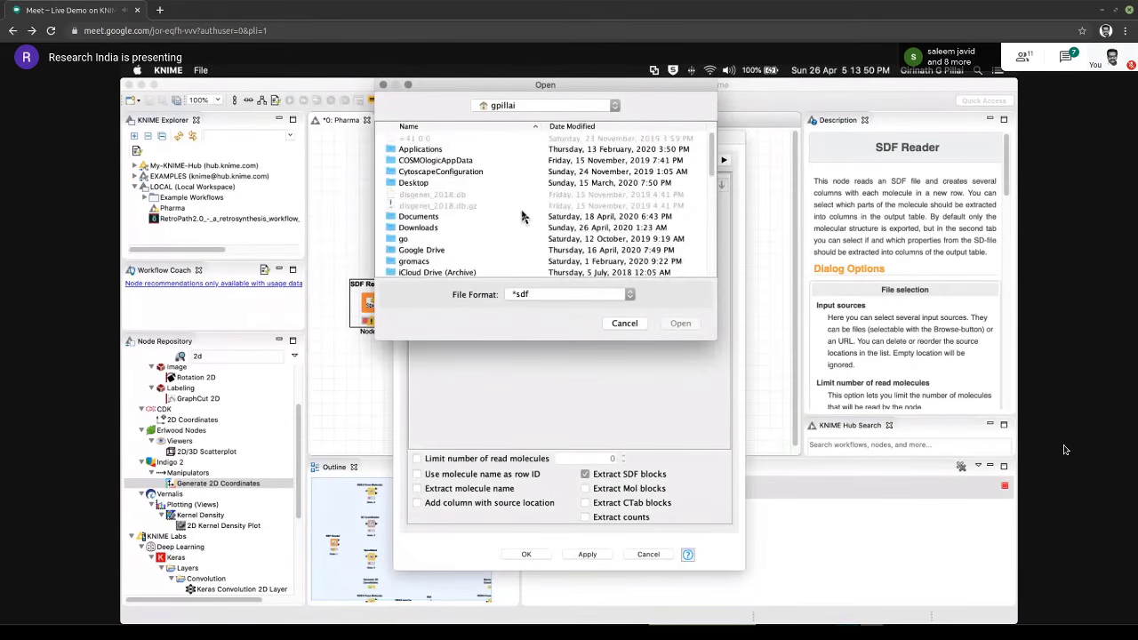
double_click(428, 228)
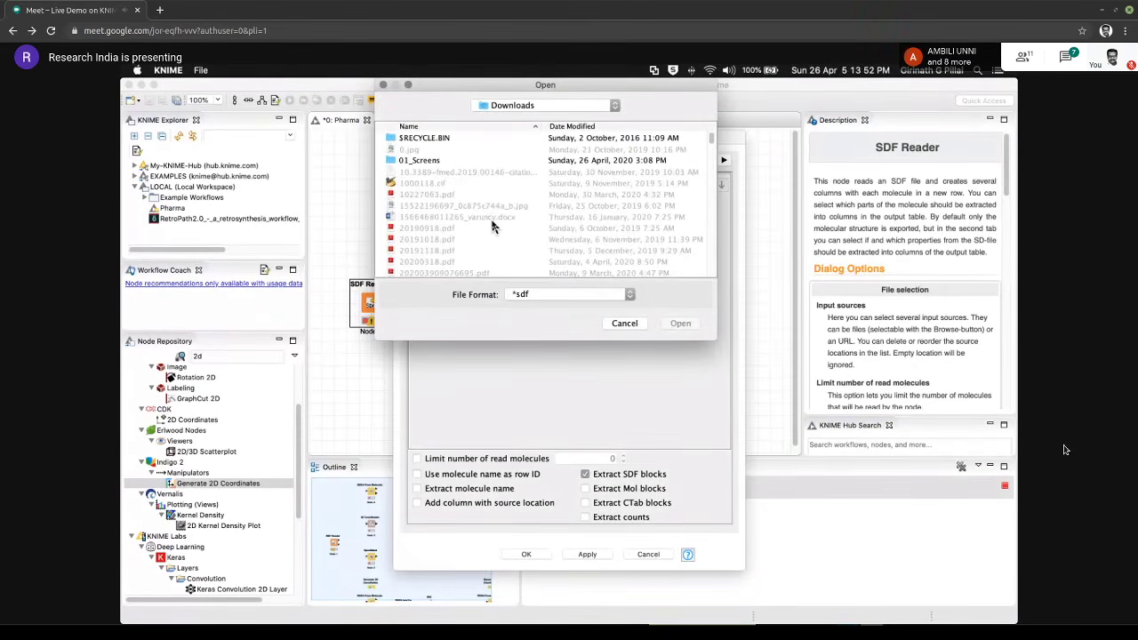
Load structure1.sdf from the Downloads folder as the SDF Reader's first input file
scroll(494, 228, down, 10)
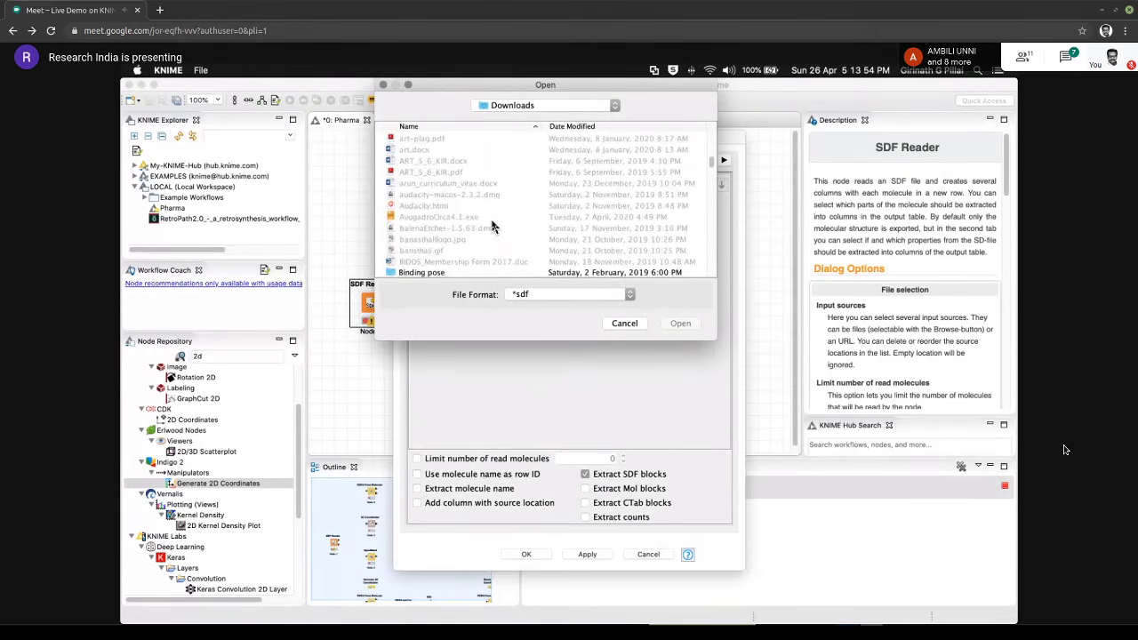
scroll(494, 228, down, 8)
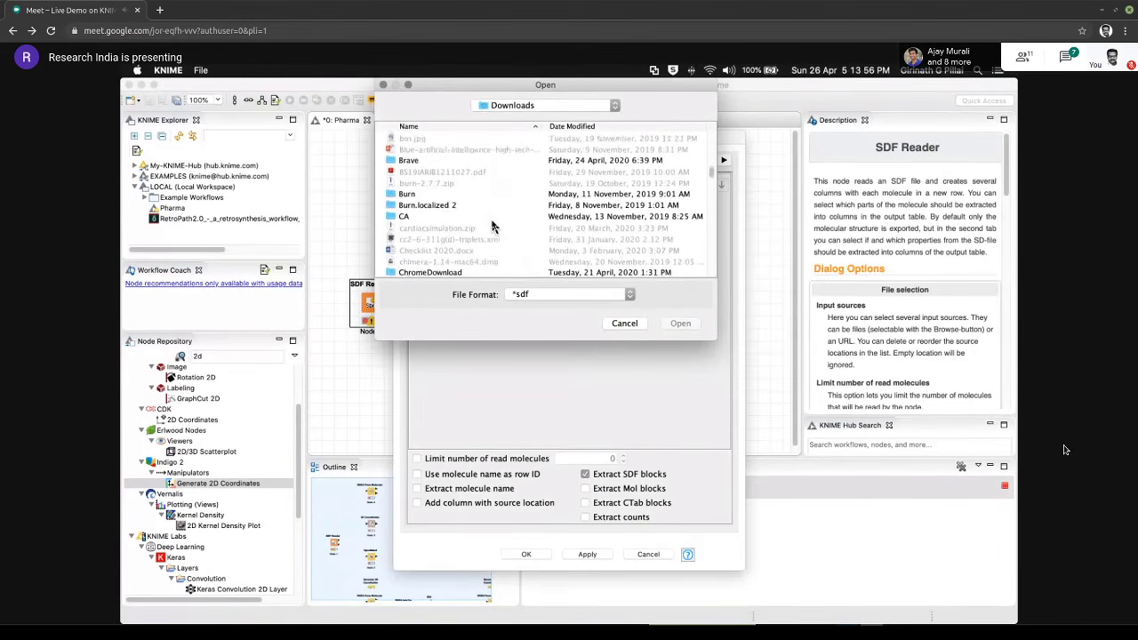
scroll(493, 227, down, 8)
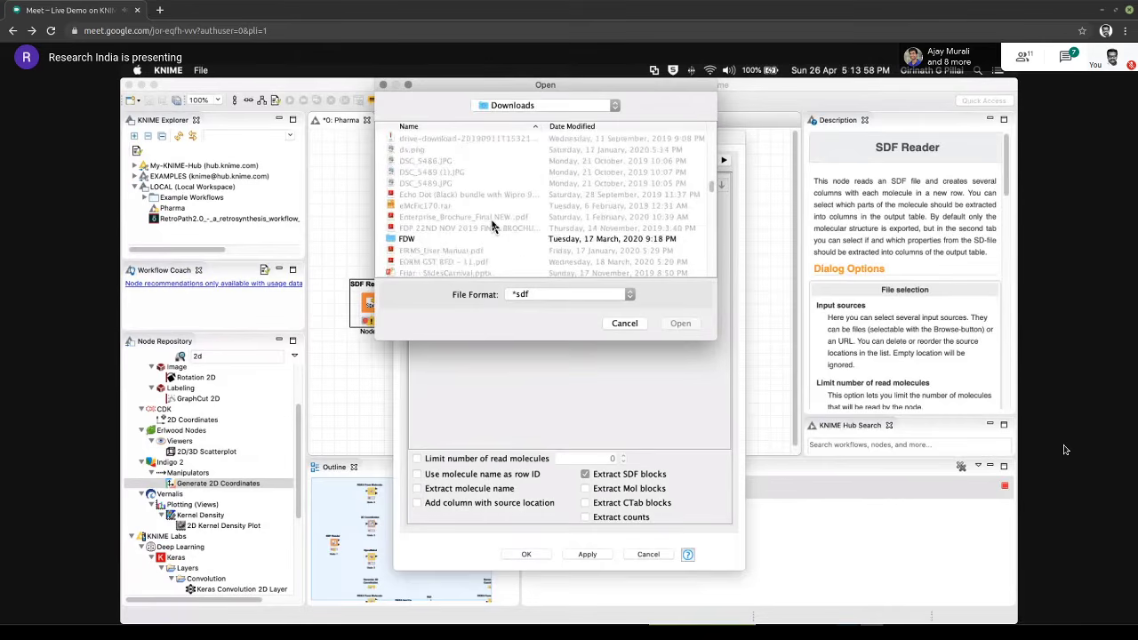
scroll(492, 227, down, 8)
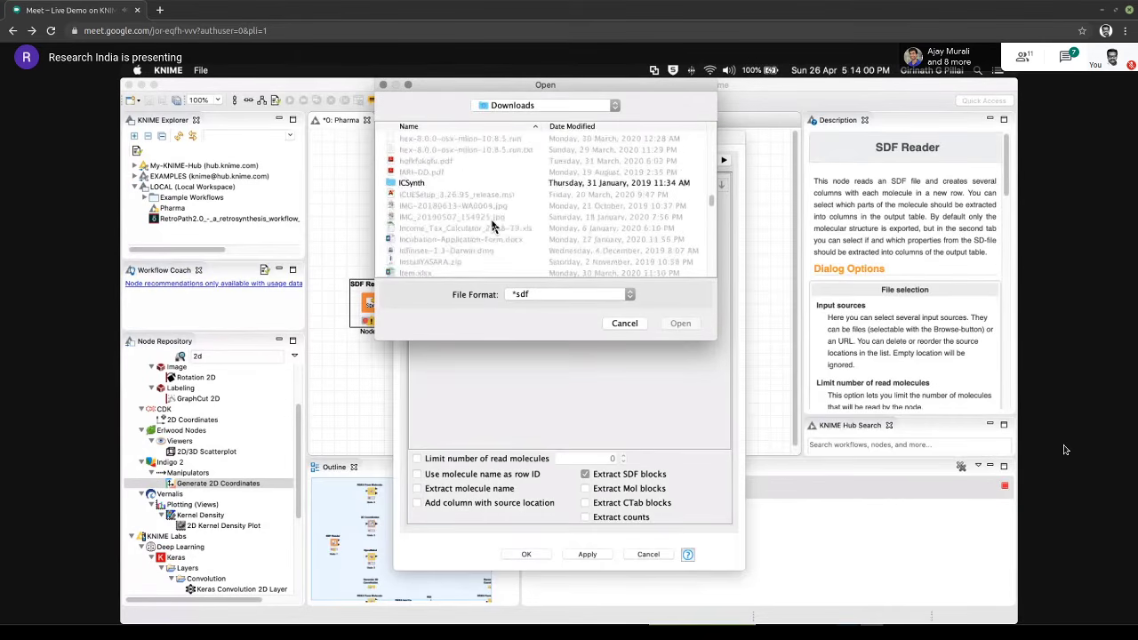
scroll(493, 228, down, 8)
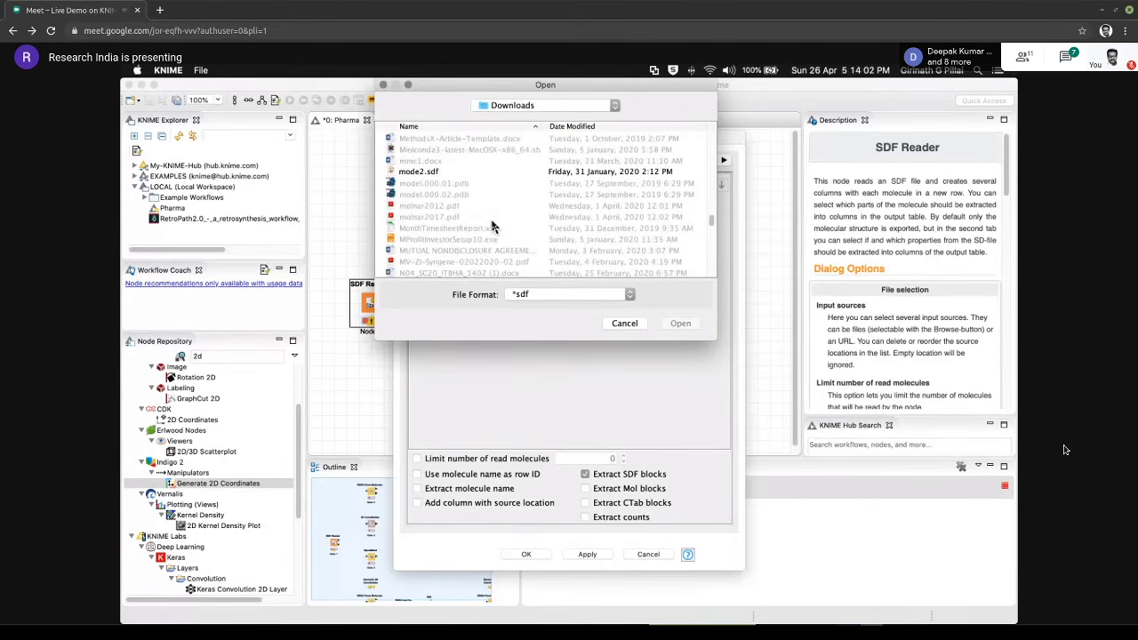
click(432, 173)
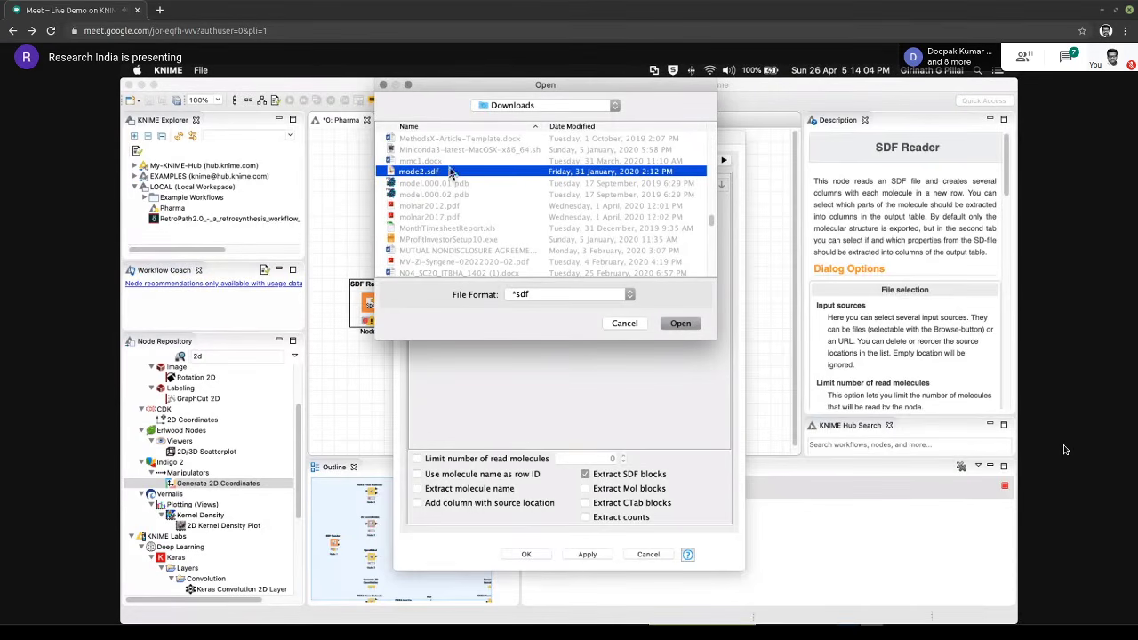
scroll(476, 203, down, 10)
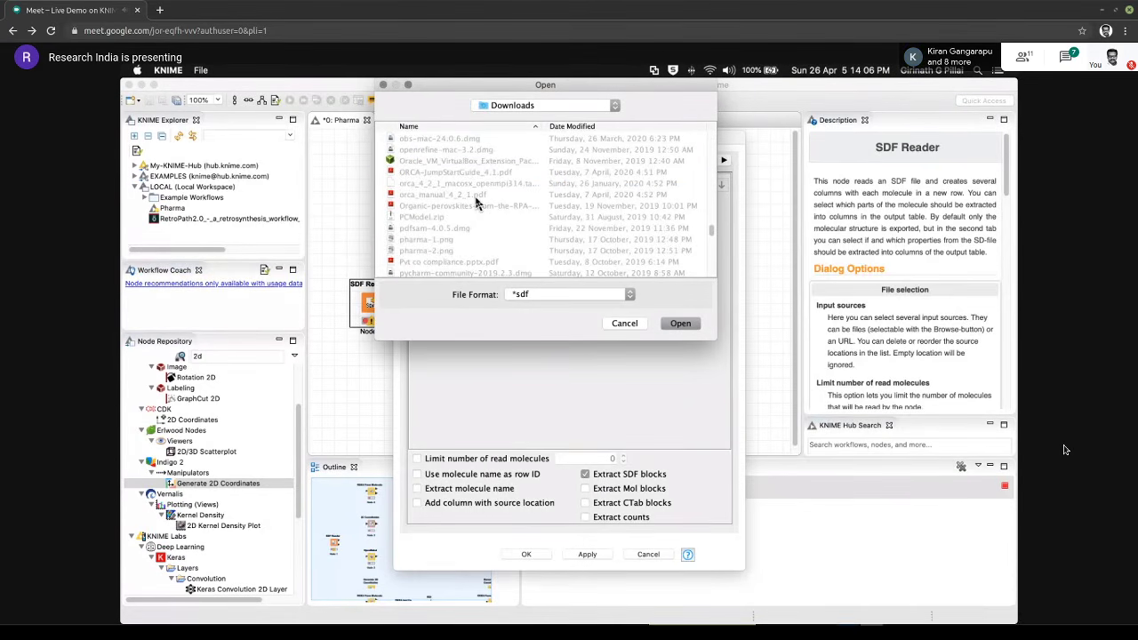
scroll(475, 204, down, 6)
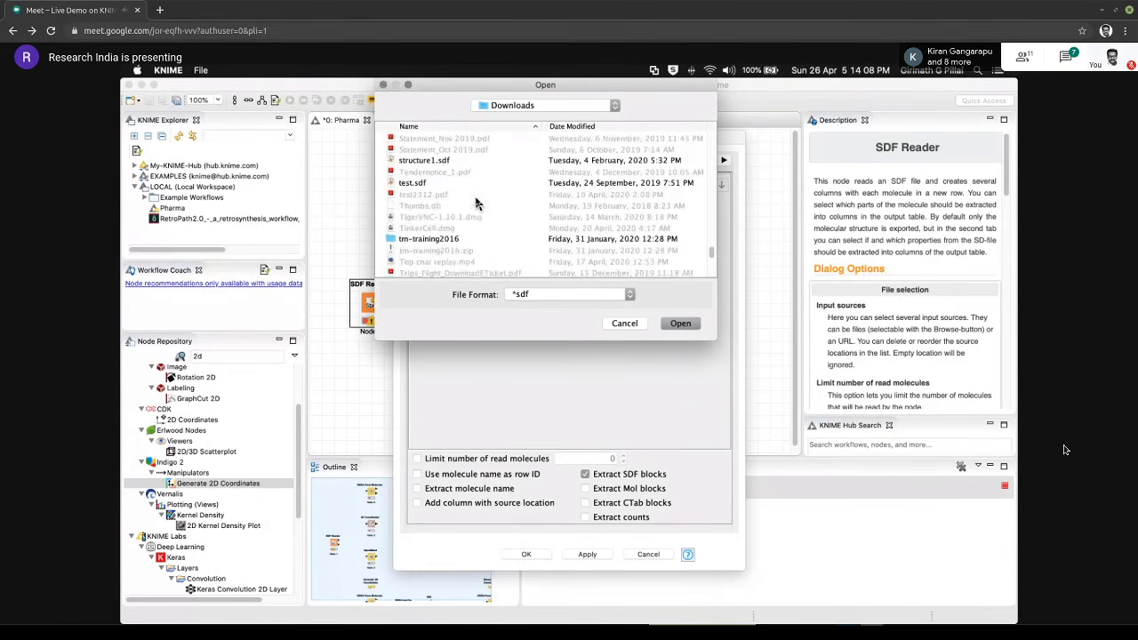
click(446, 151)
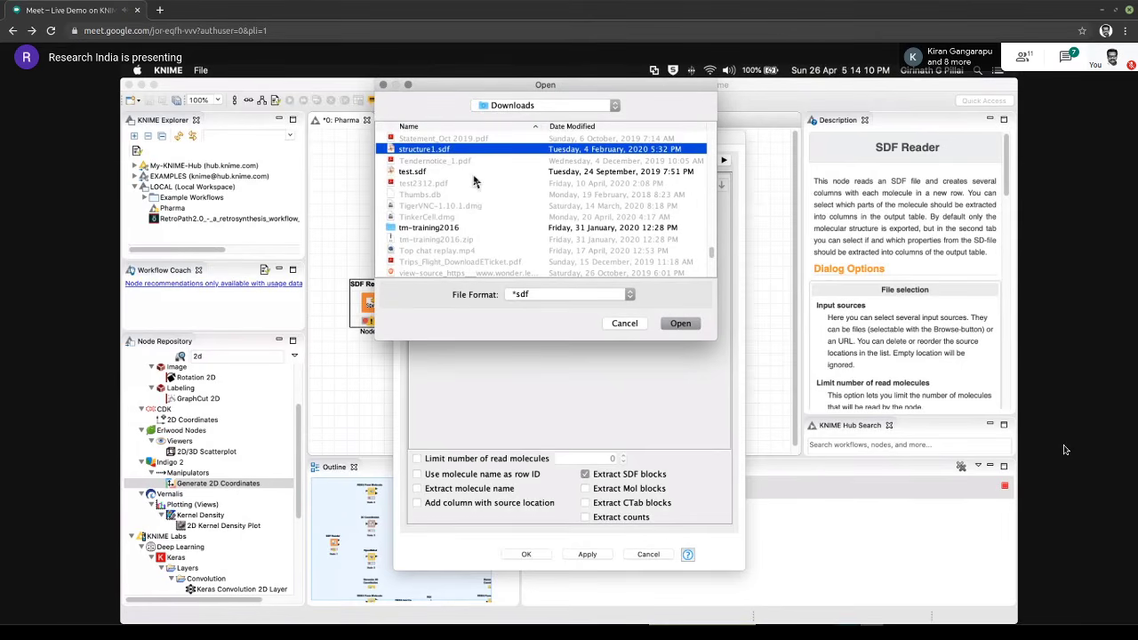
click(429, 173)
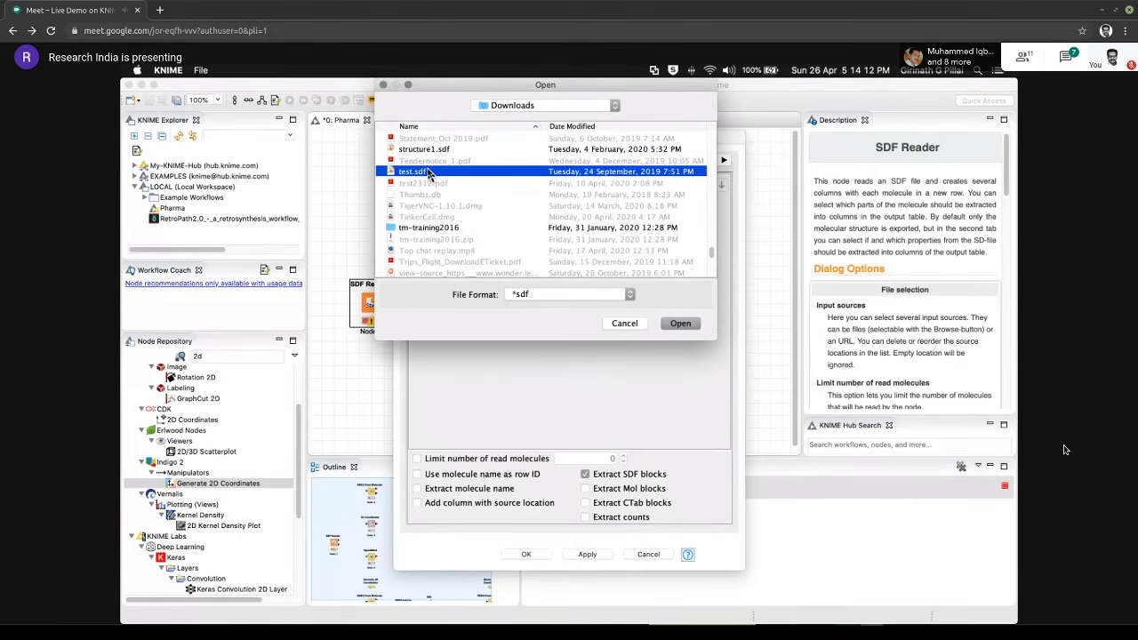
scroll(460, 195, up, 1)
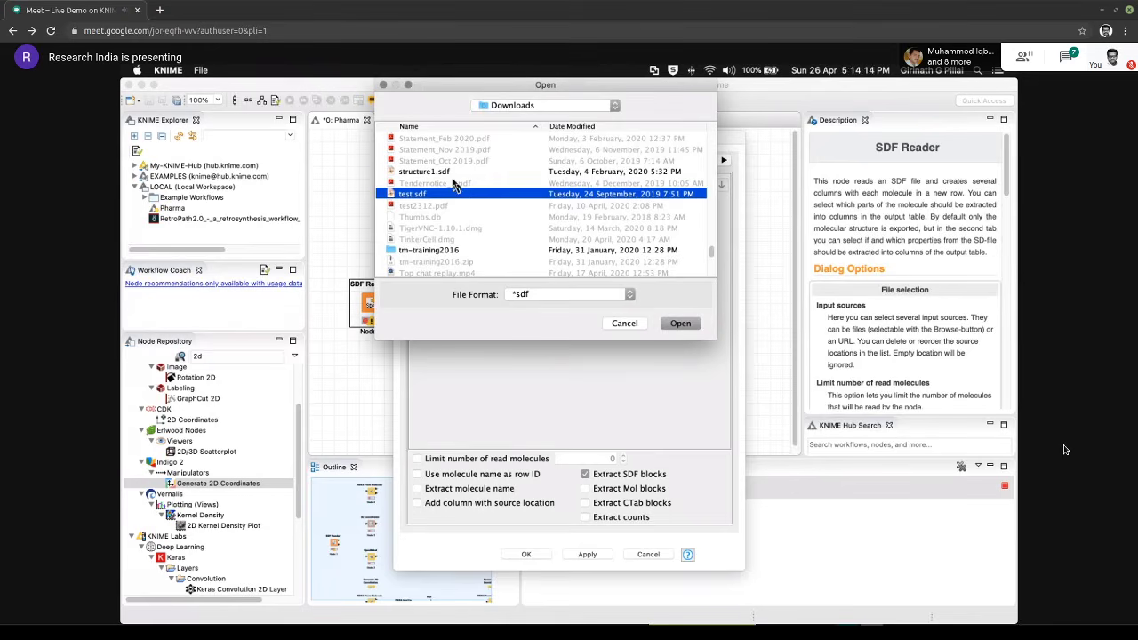
click(451, 172)
click(678, 323)
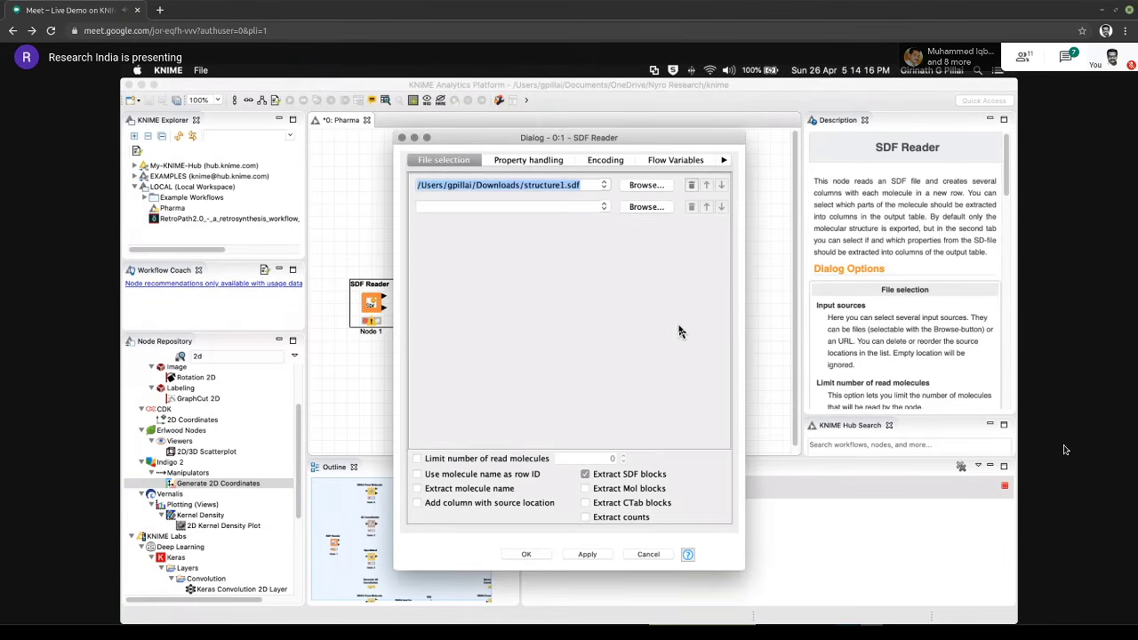
Add test.sdf from the Downloads folder as the SDF Reader's second input file
click(633, 208)
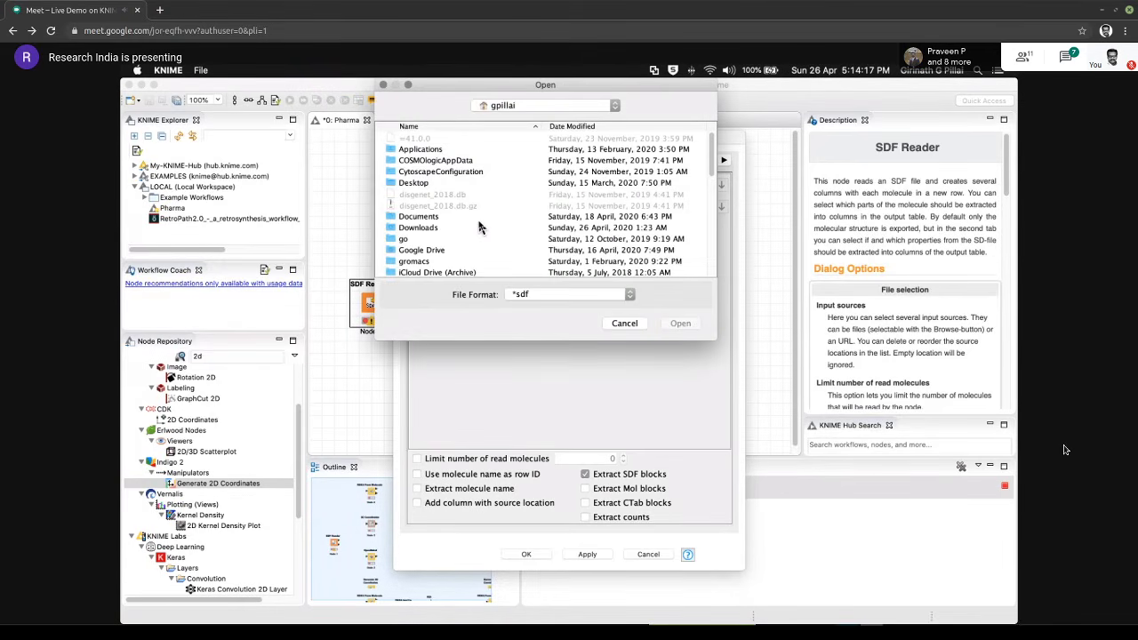
scroll(479, 228, down, 5)
scroll(479, 227, up, 5)
double_click(479, 228)
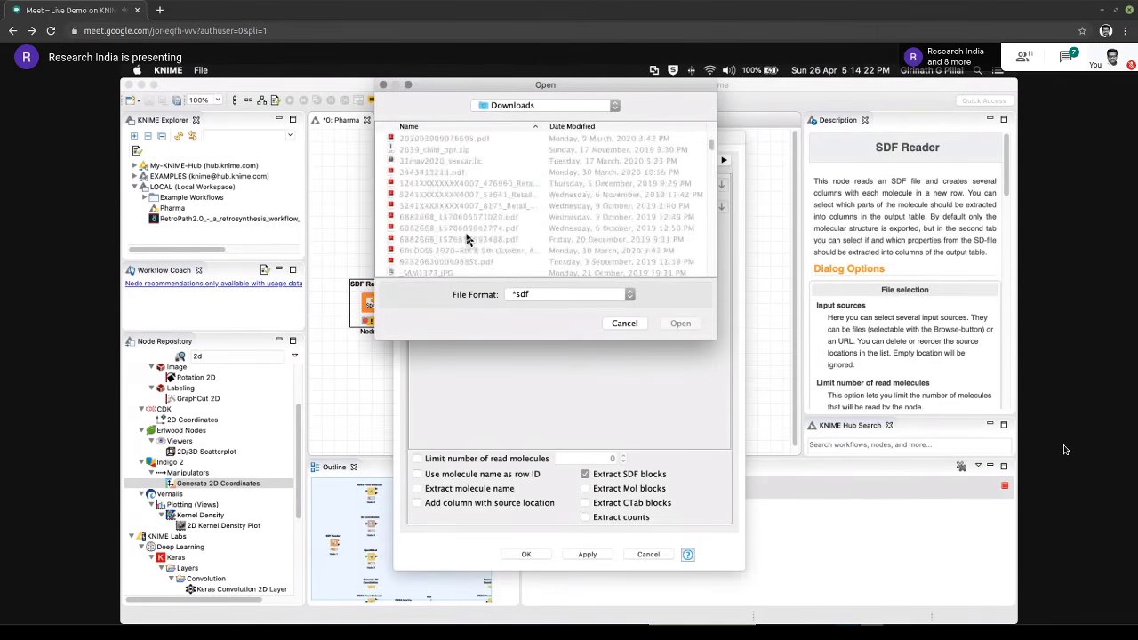
scroll(466, 238, down, 15)
scroll(466, 239, up, 8)
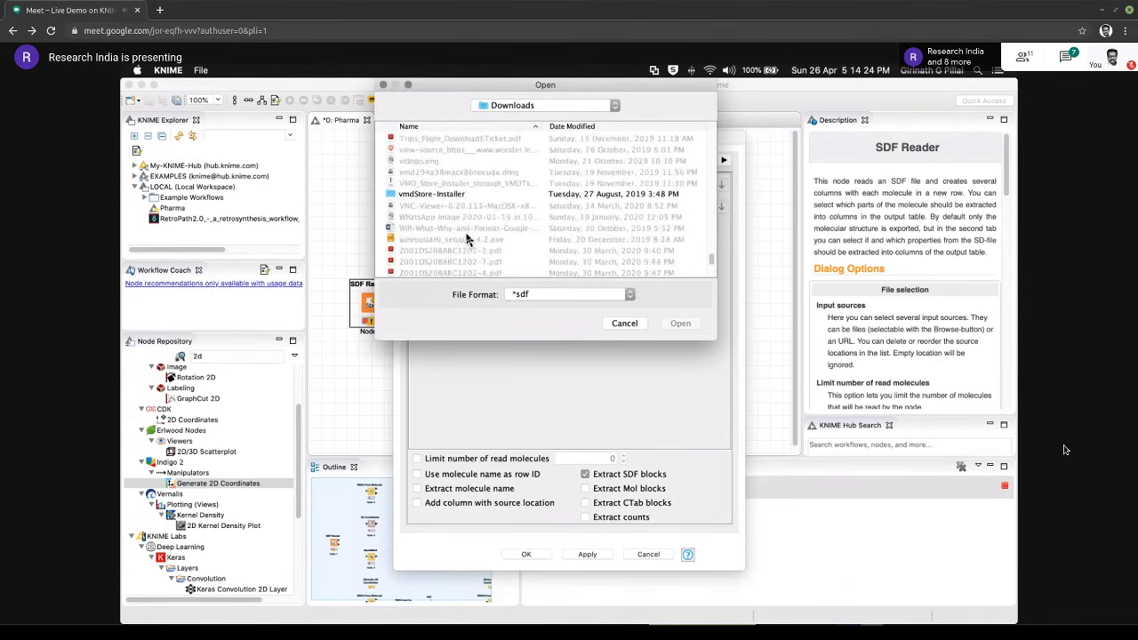
click(463, 217)
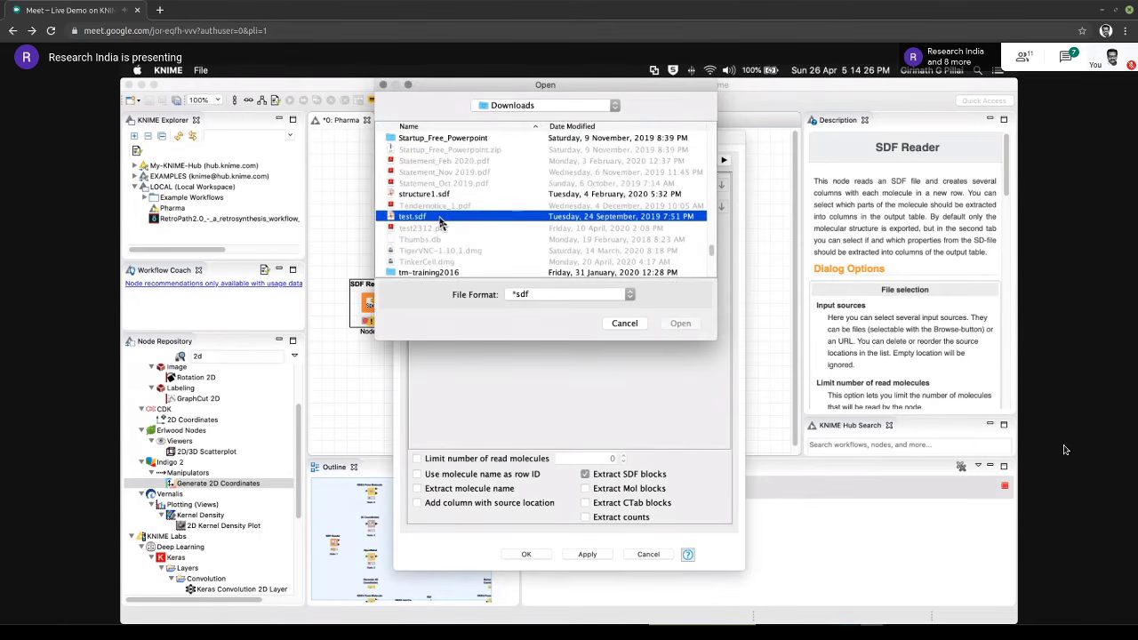
click(679, 323)
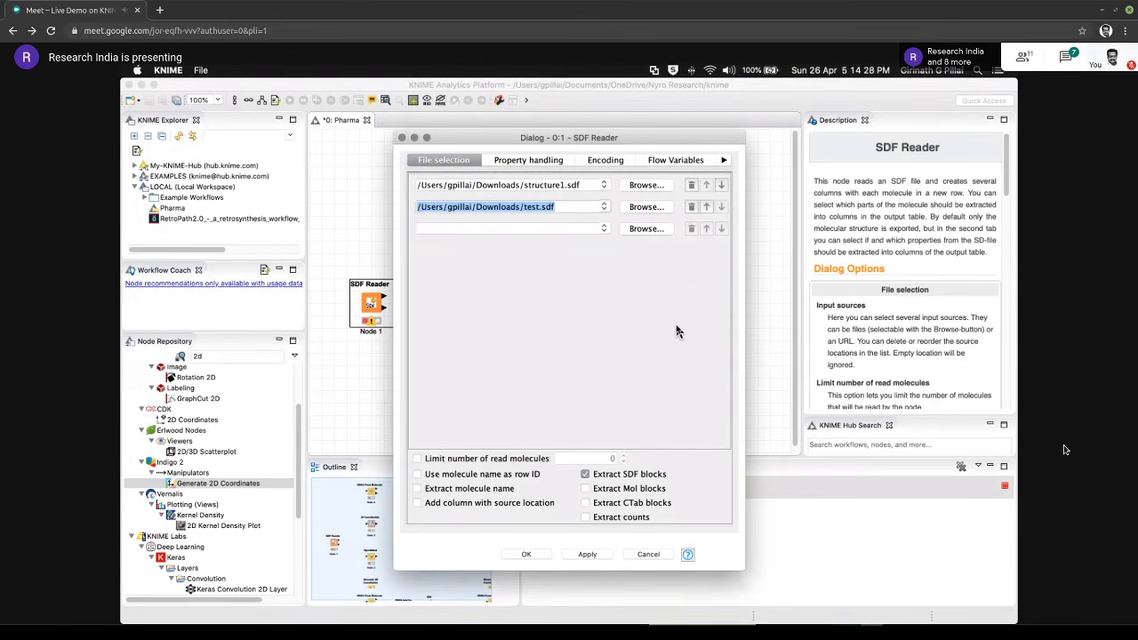
Scan both SDF files for their molecule properties and review the list of properties to extract
click(525, 162)
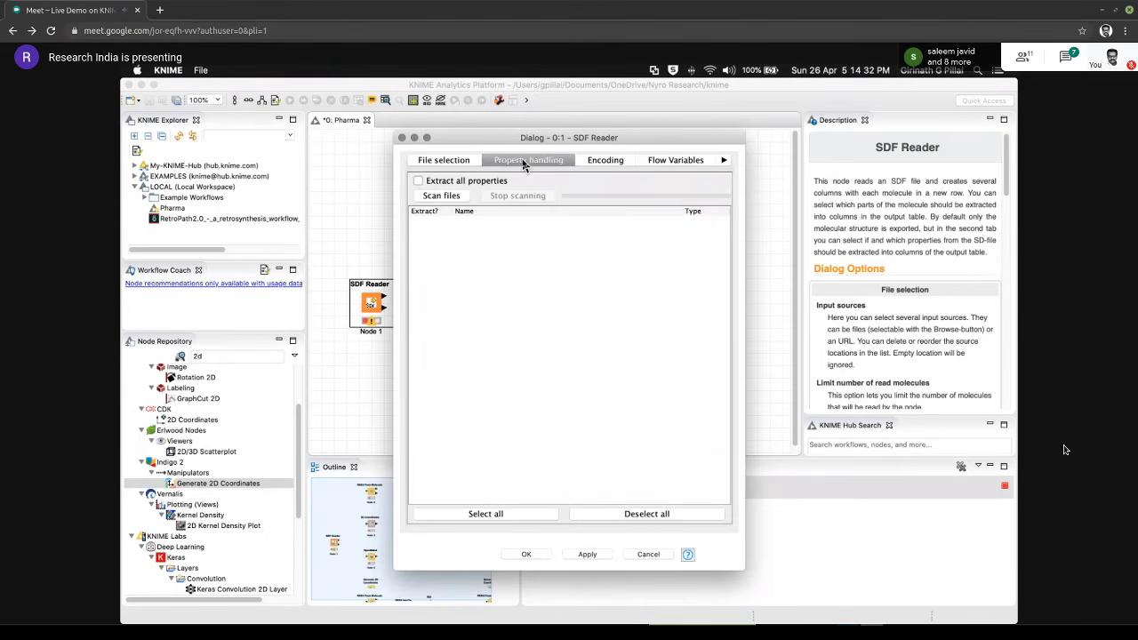
click(450, 197)
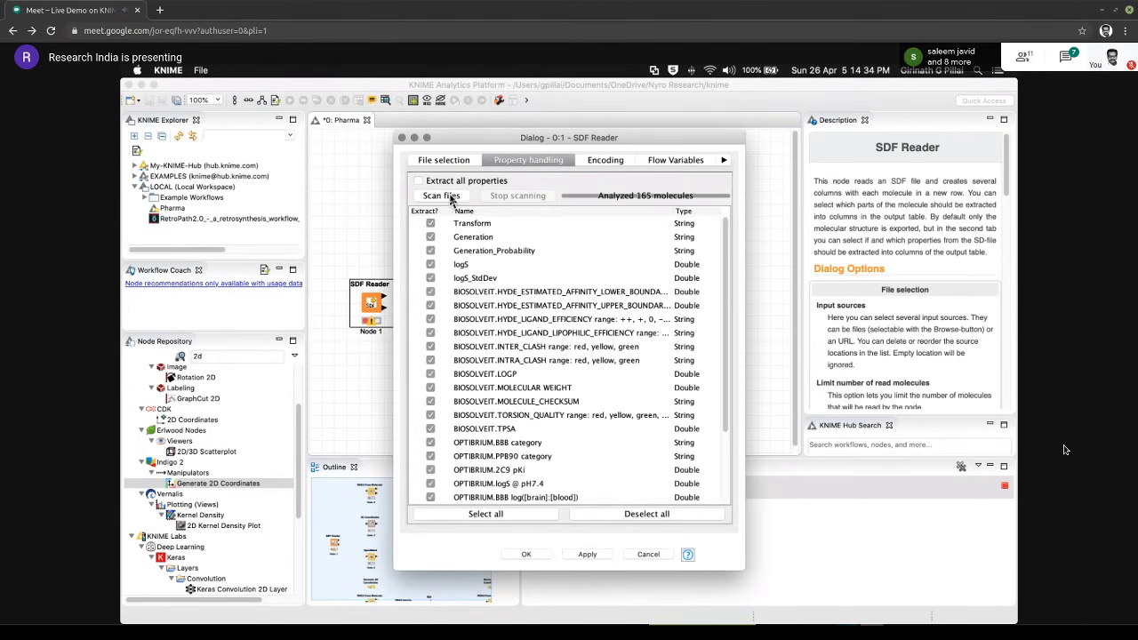
scroll(559, 419, down, 3)
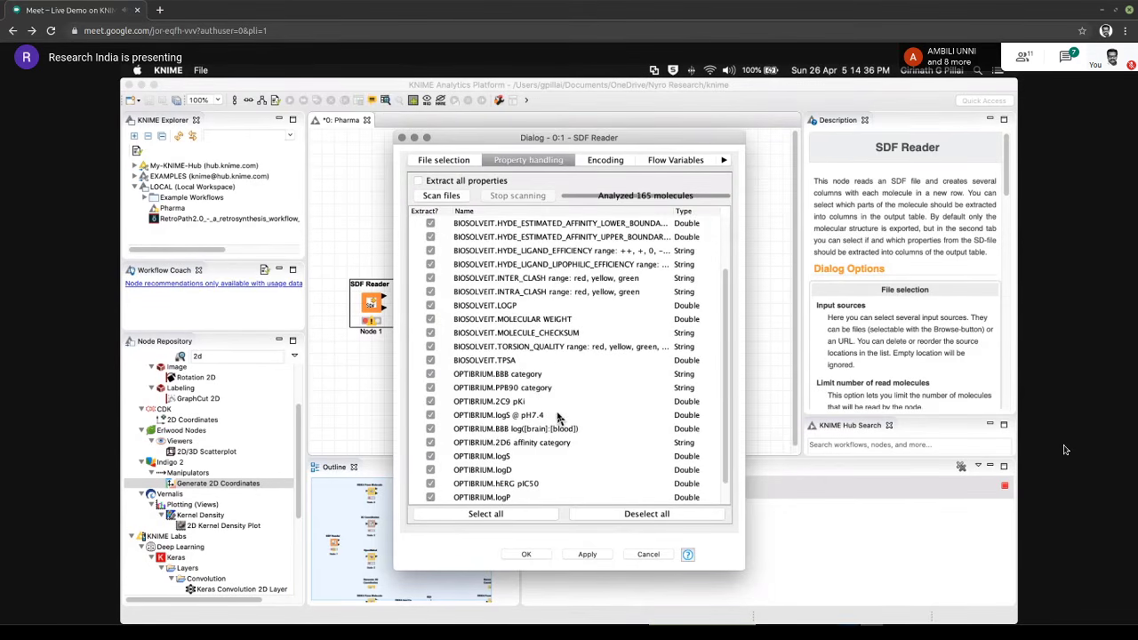
scroll(558, 418, up, 3)
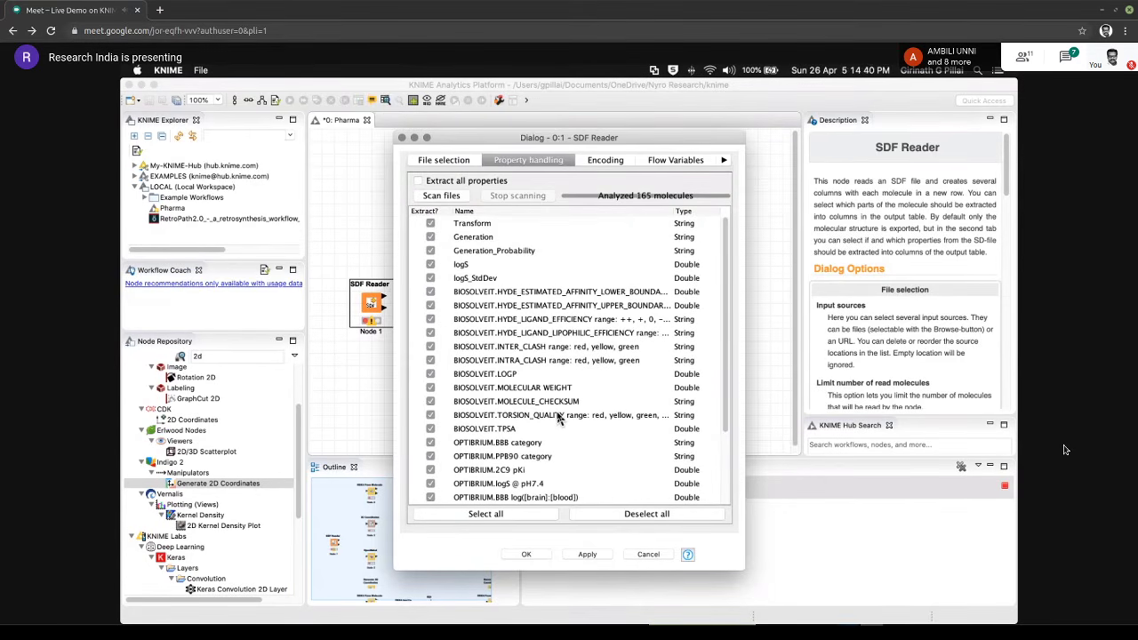
scroll(558, 419, down, 4)
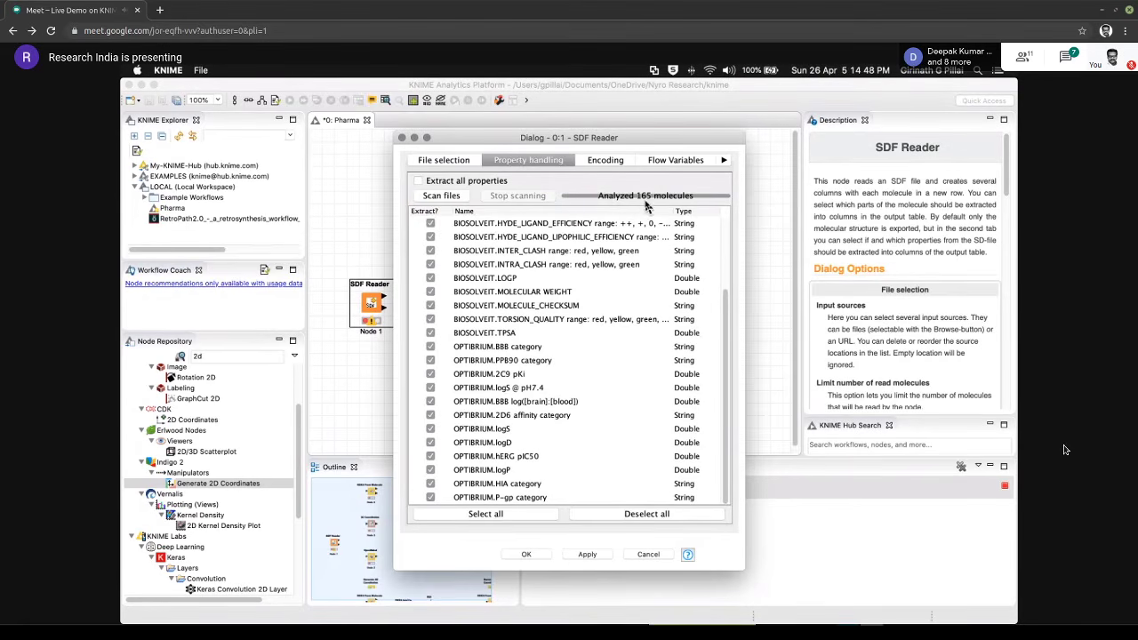
click(438, 164)
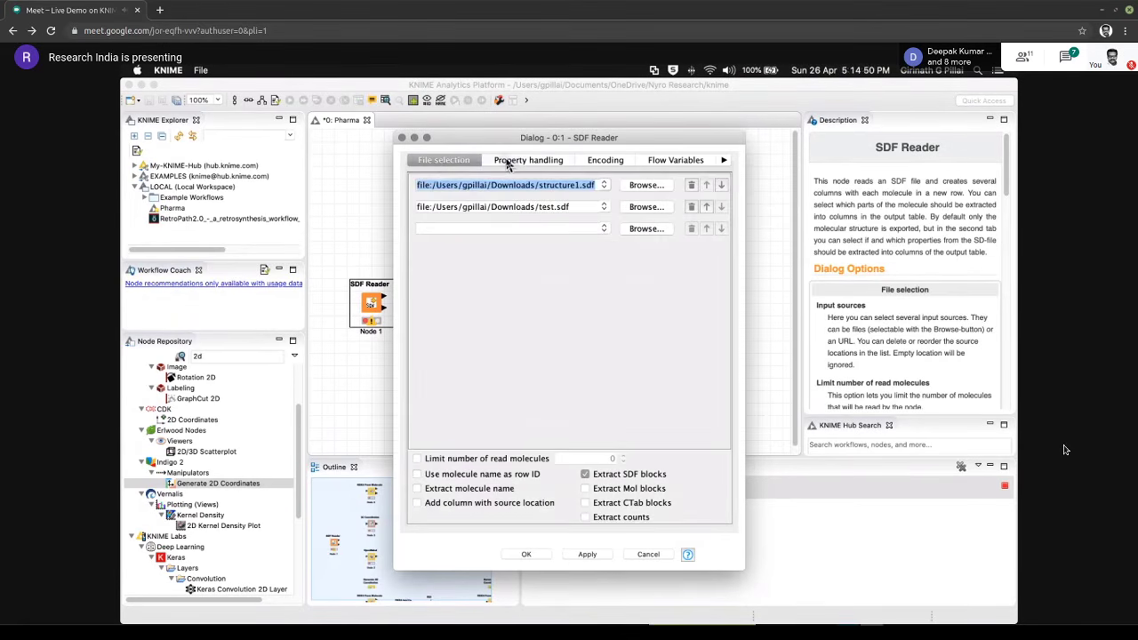
click(507, 160)
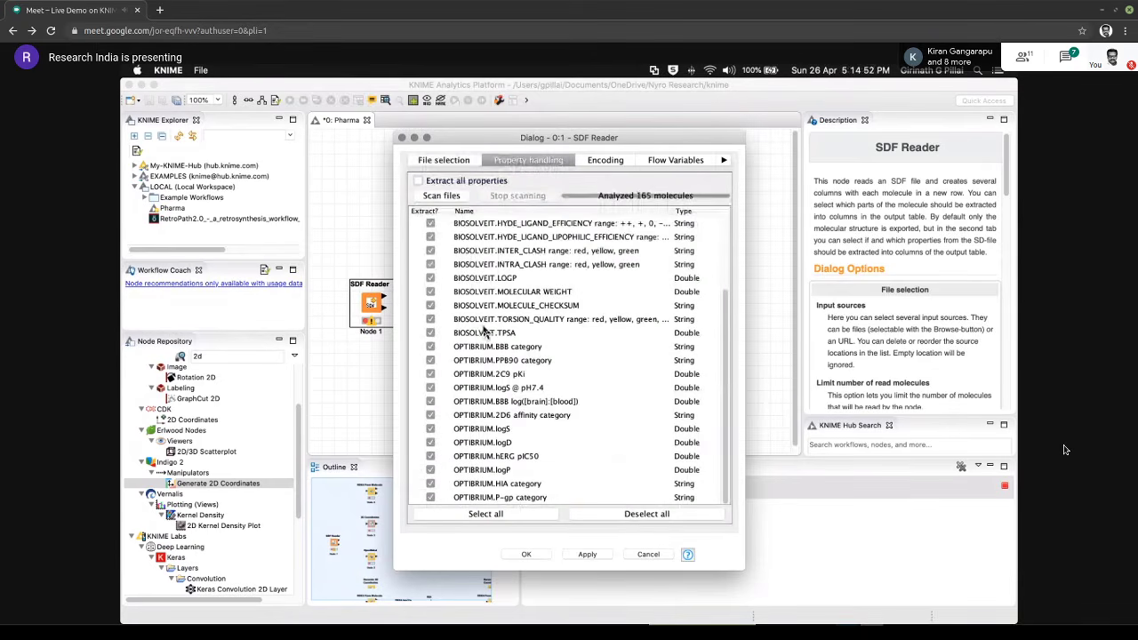
Exclude every scanned property from extraction in the SDF Reader and look through the property list
click(640, 513)
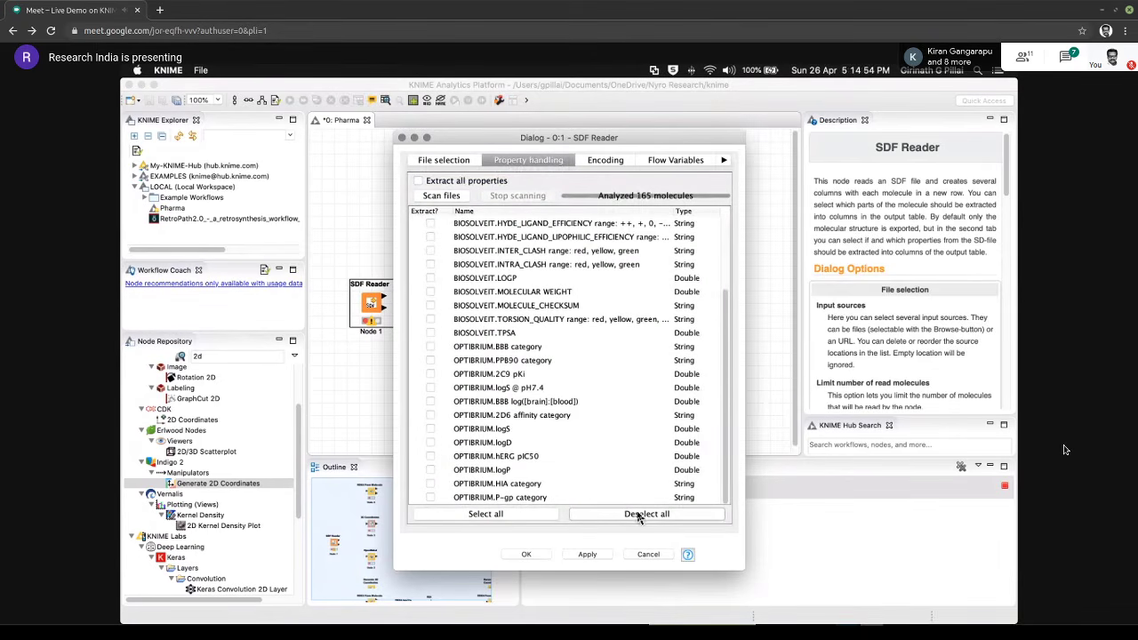
scroll(513, 349, up, 3)
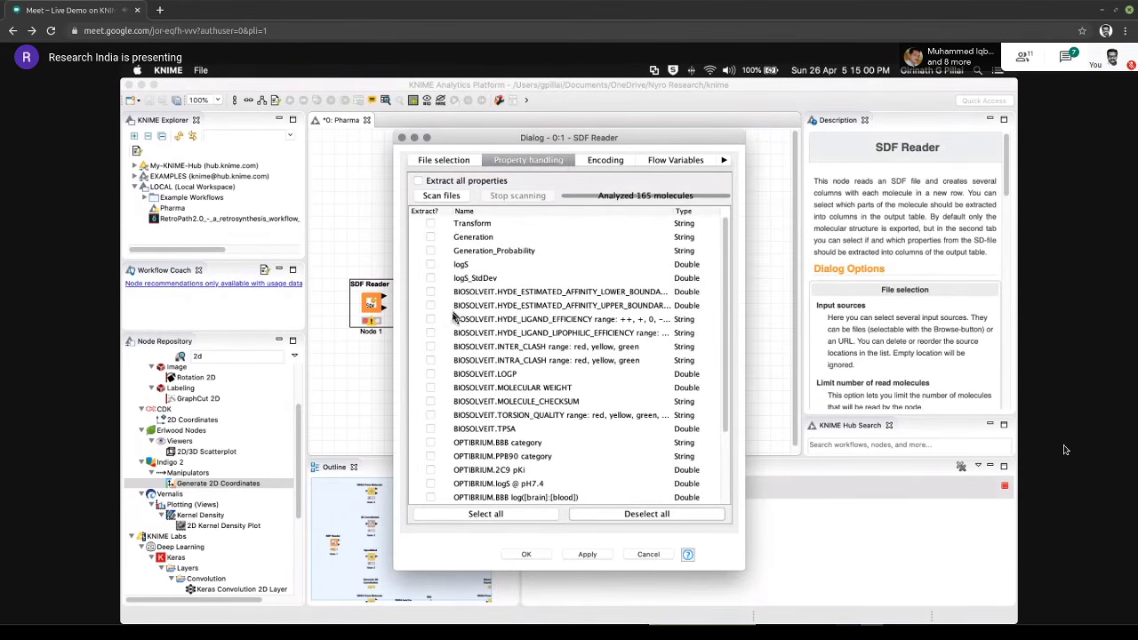
scroll(447, 375, down, 3)
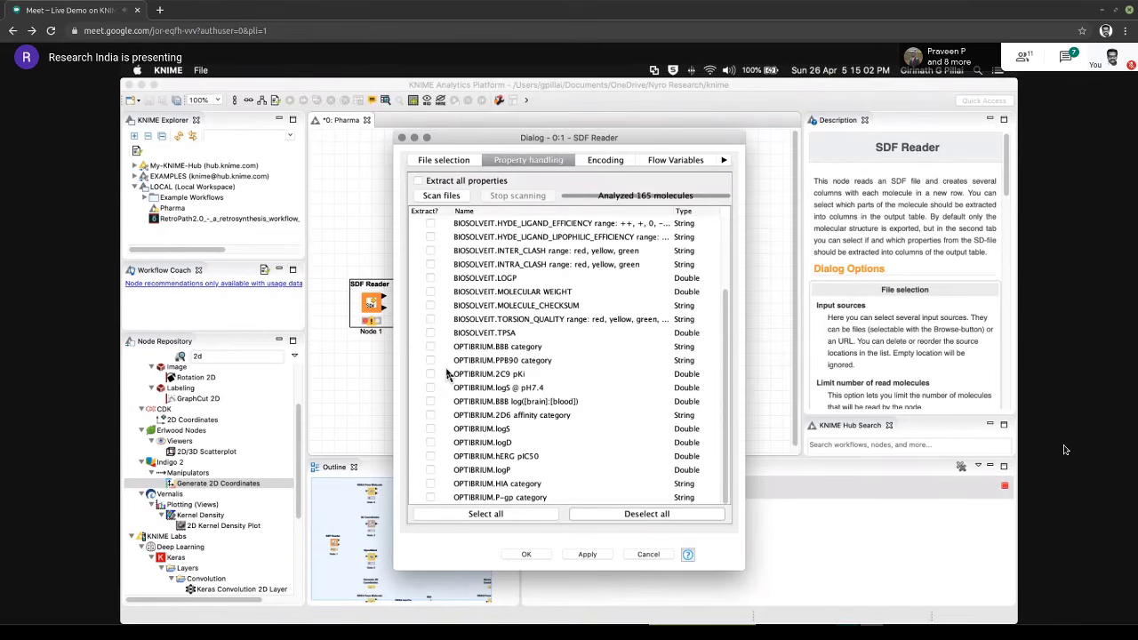
Select the Generation, BIOSOLVEIT.LOGP and BIOSOLVEIT.MOLECULAR WEIGHT properties for extraction in the SDF Reader
scroll(447, 375, up, 2)
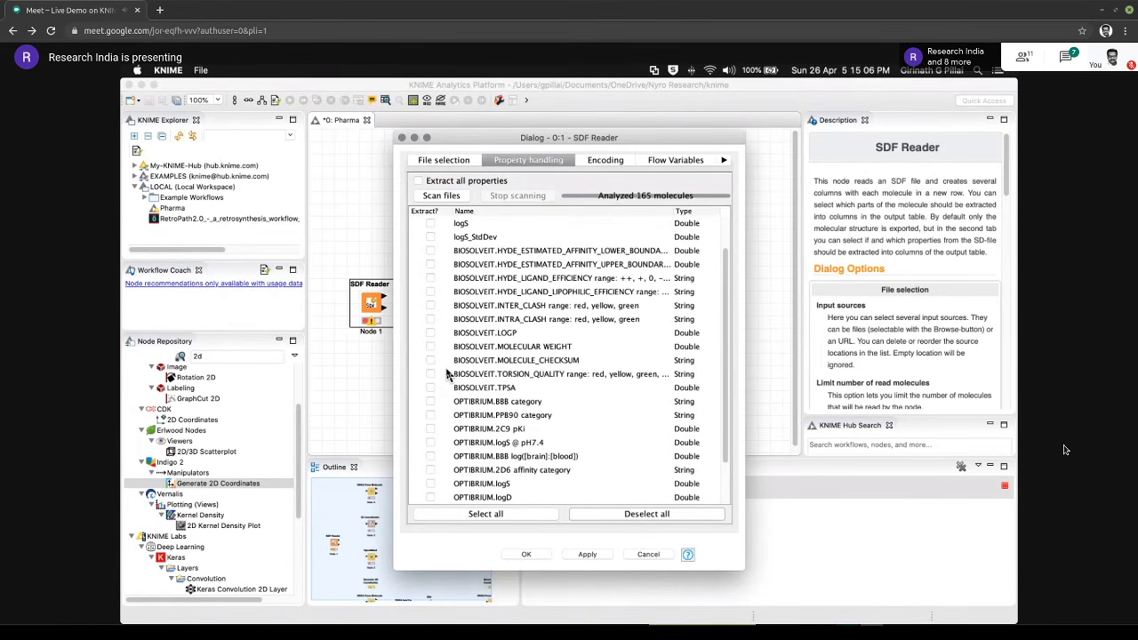
scroll(447, 375, up, 2)
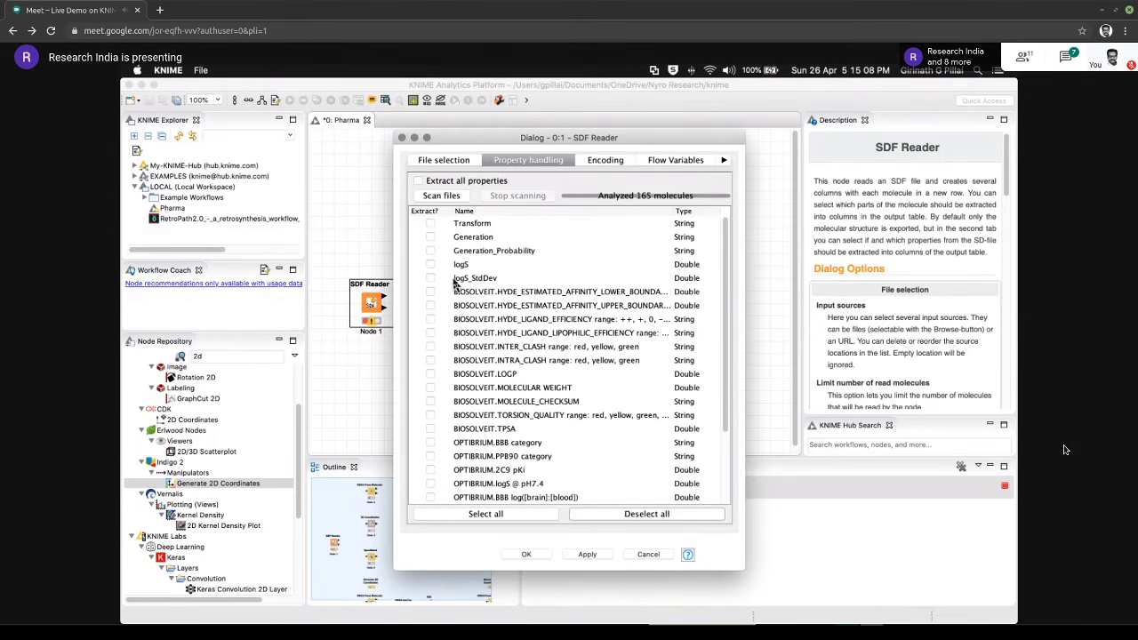
click(431, 237)
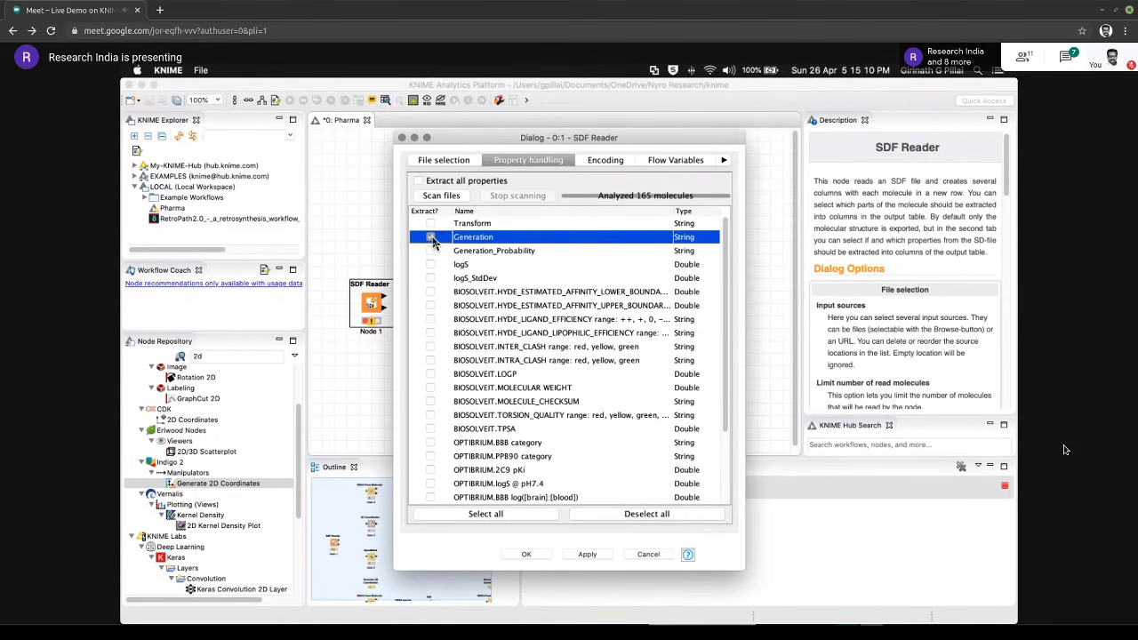
click(430, 374)
click(430, 389)
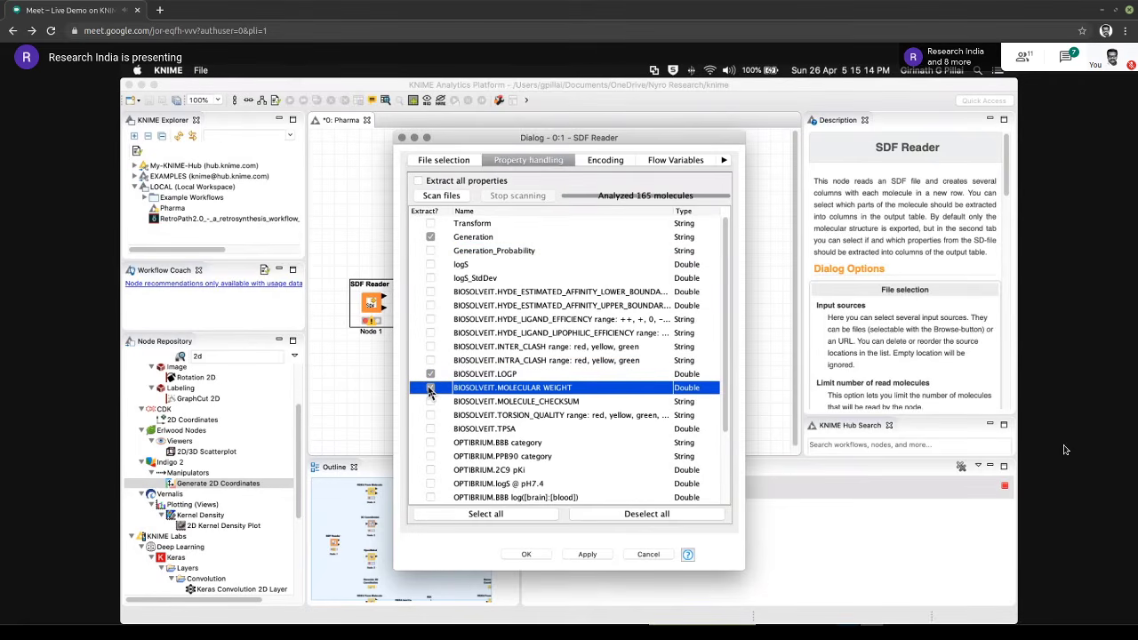
Limit the number of molecules read by the SDF Reader to 30
click(445, 160)
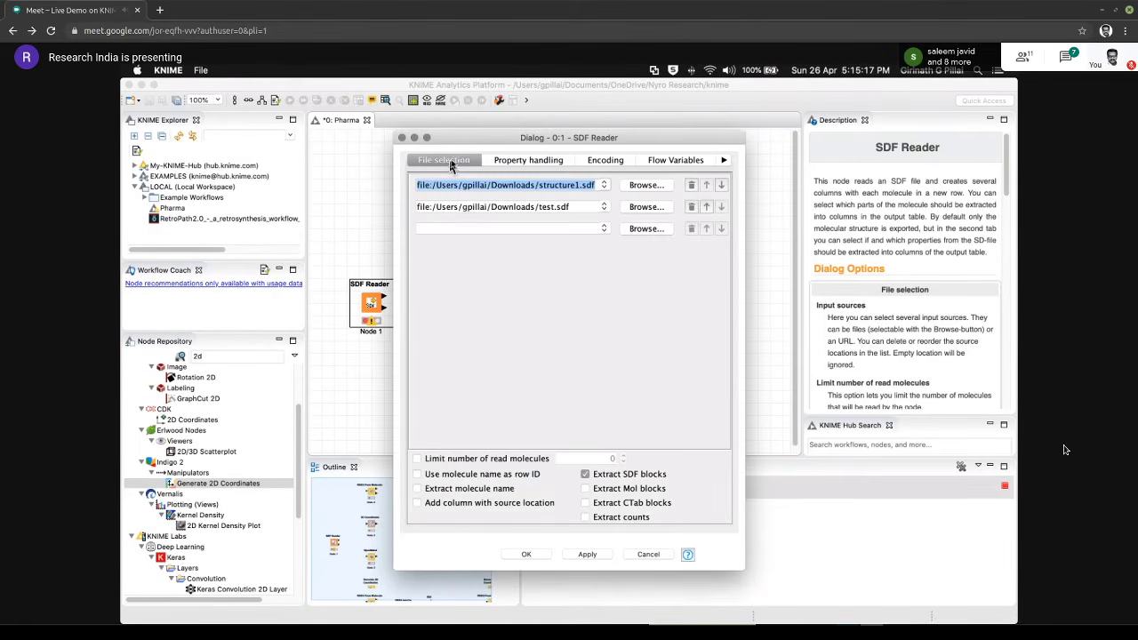
click(452, 461)
click(542, 163)
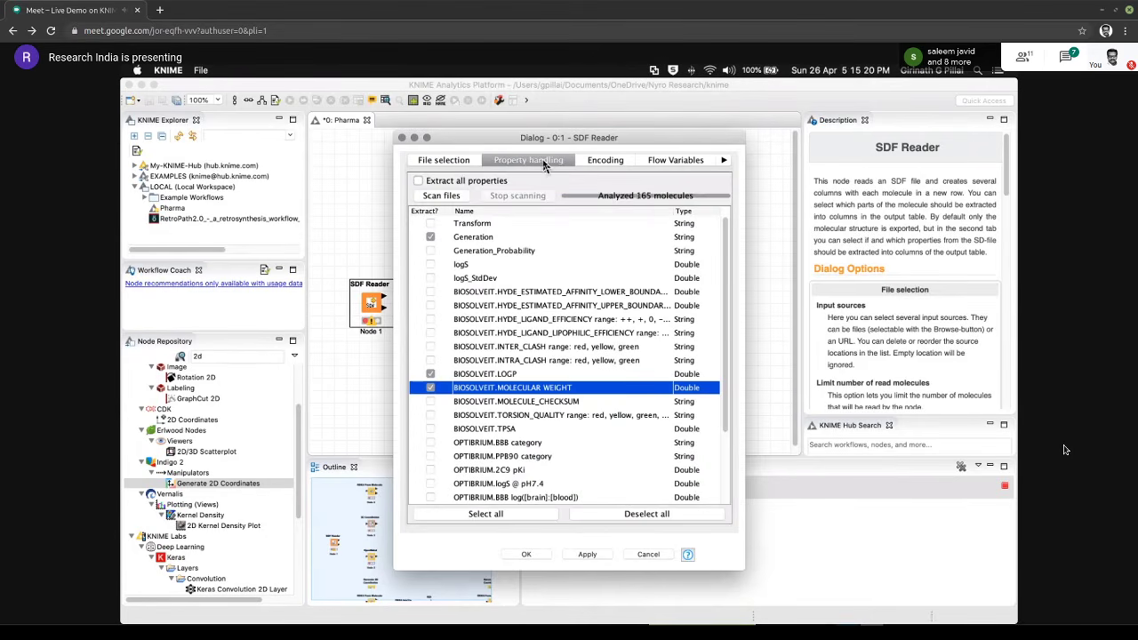
click(462, 156)
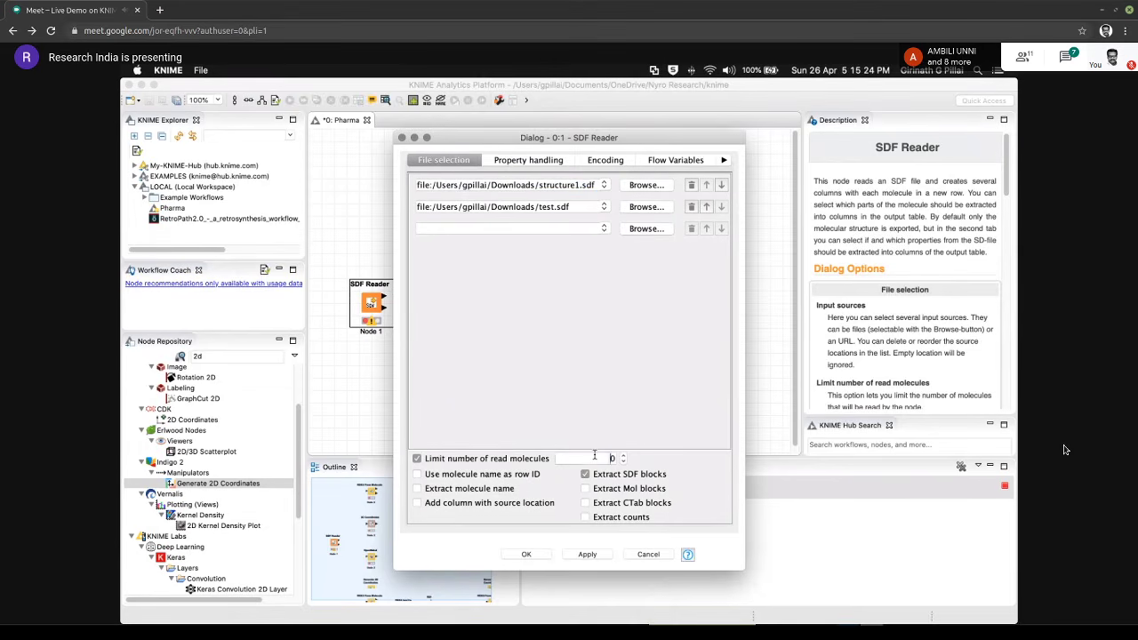
drag(594, 456, 633, 458)
text(3)
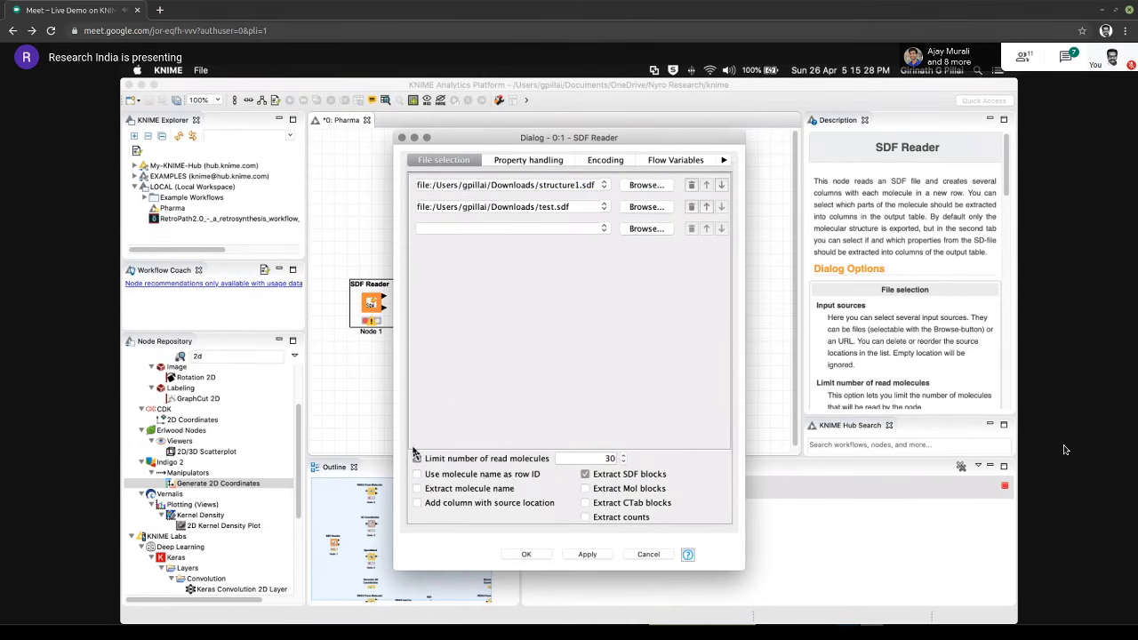
click(417, 458)
click(417, 458)
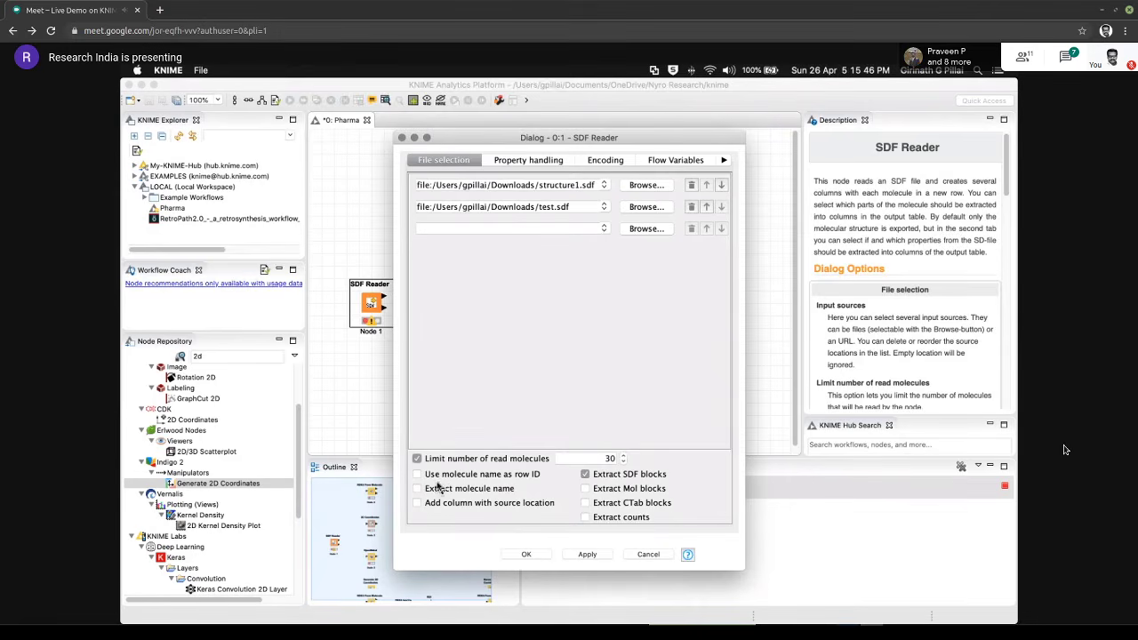
Enable adding a source location column, leave molecule name extraction and row ID naming off, and apply the SDF Reader configuration
click(418, 503)
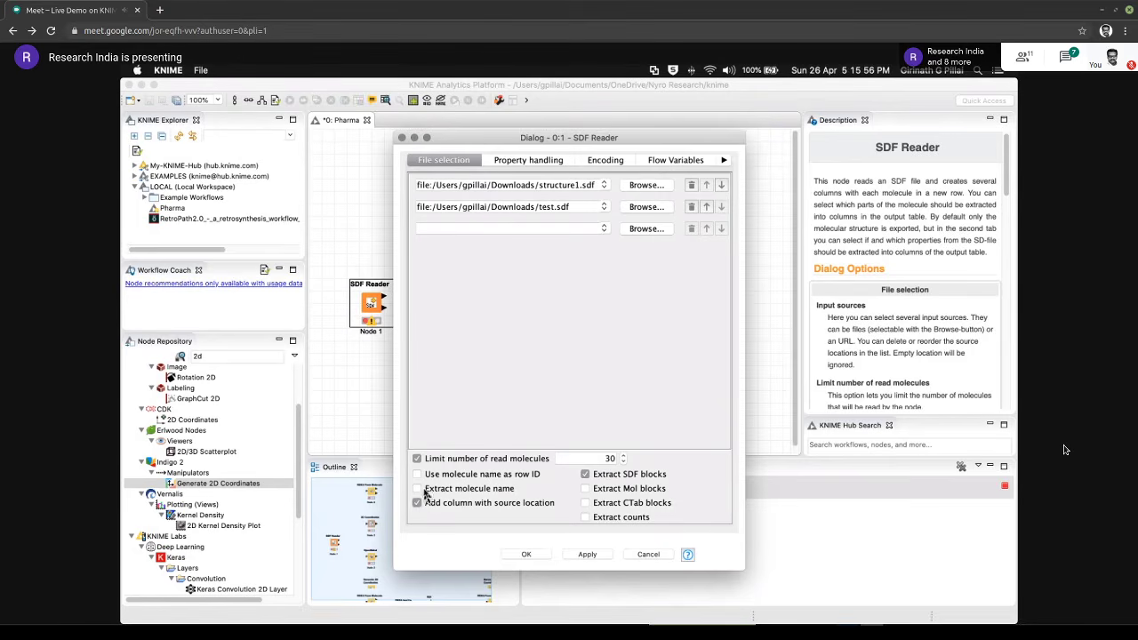
click(417, 489)
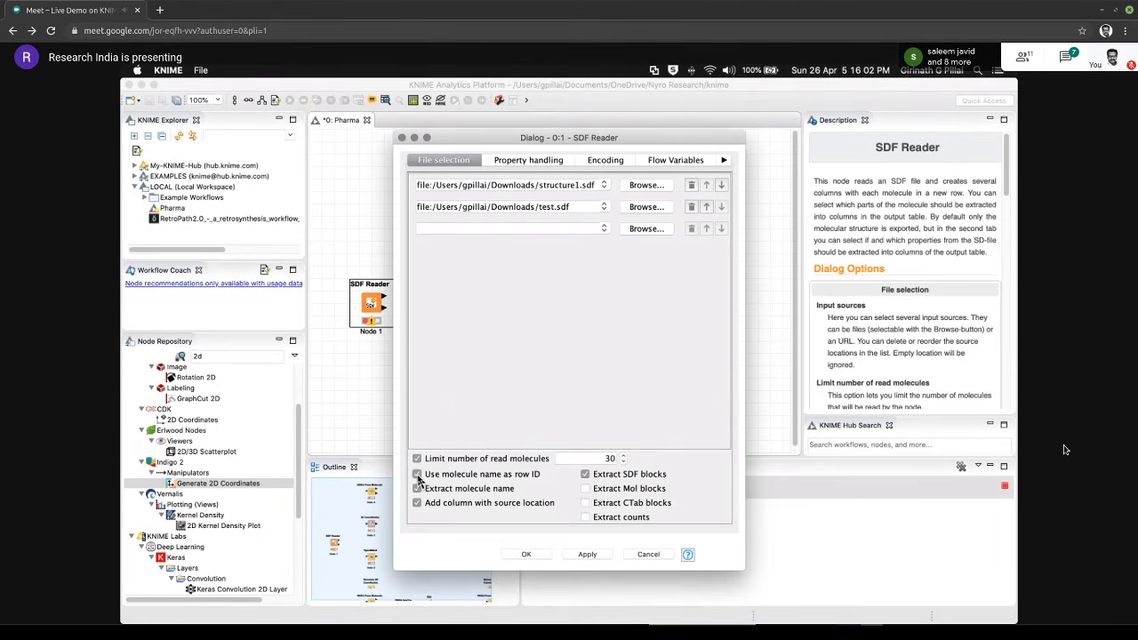
click(418, 475)
click(417, 474)
click(417, 488)
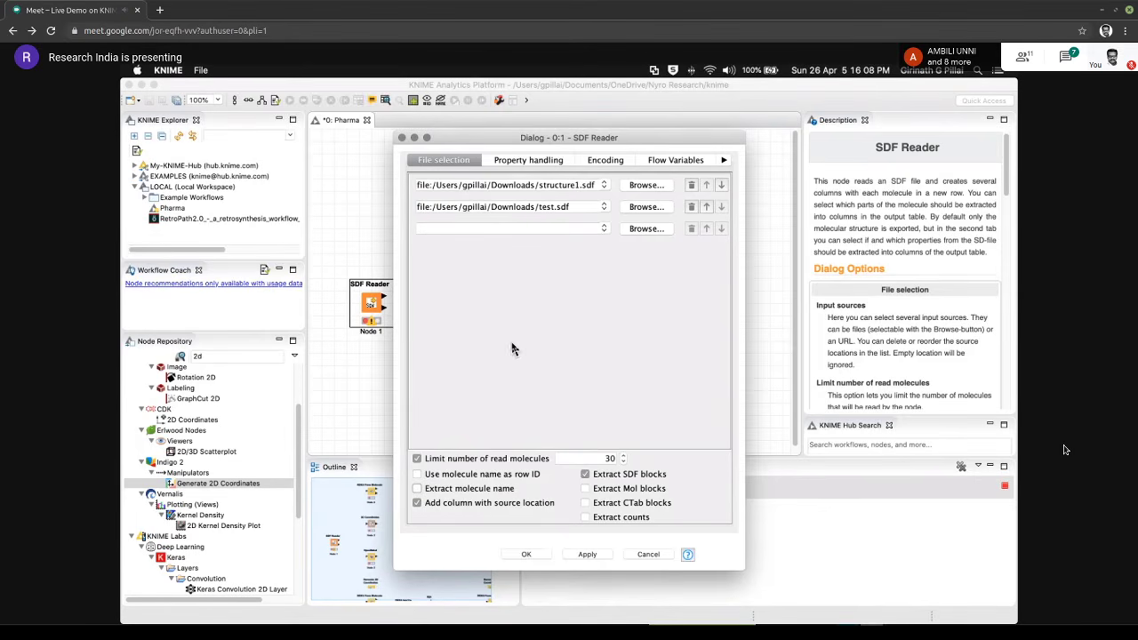
click(590, 554)
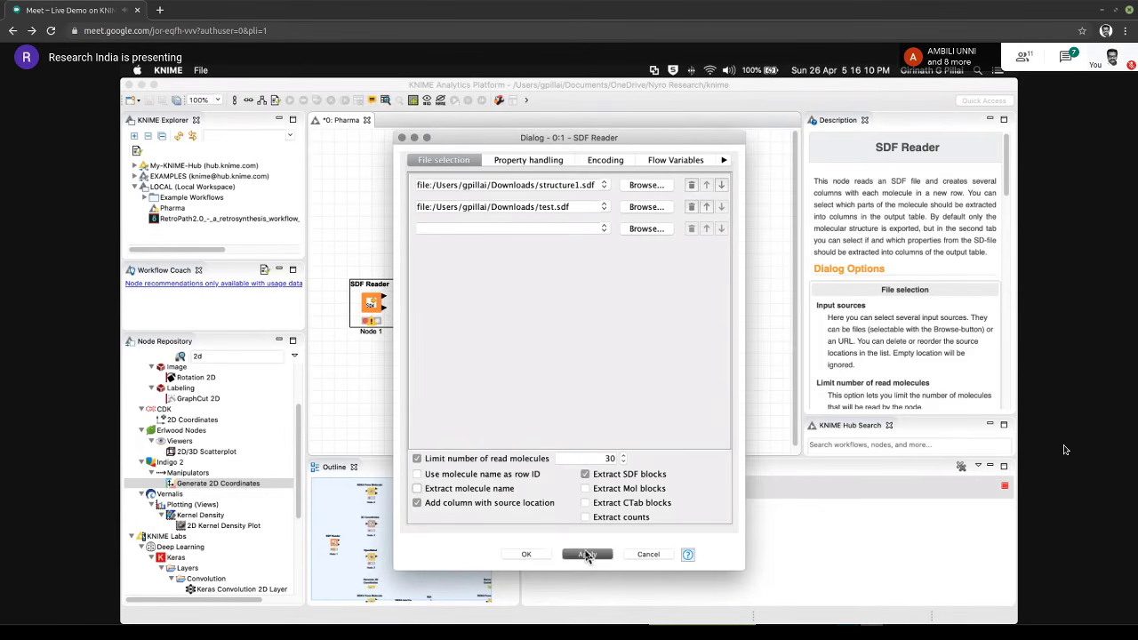
click(531, 554)
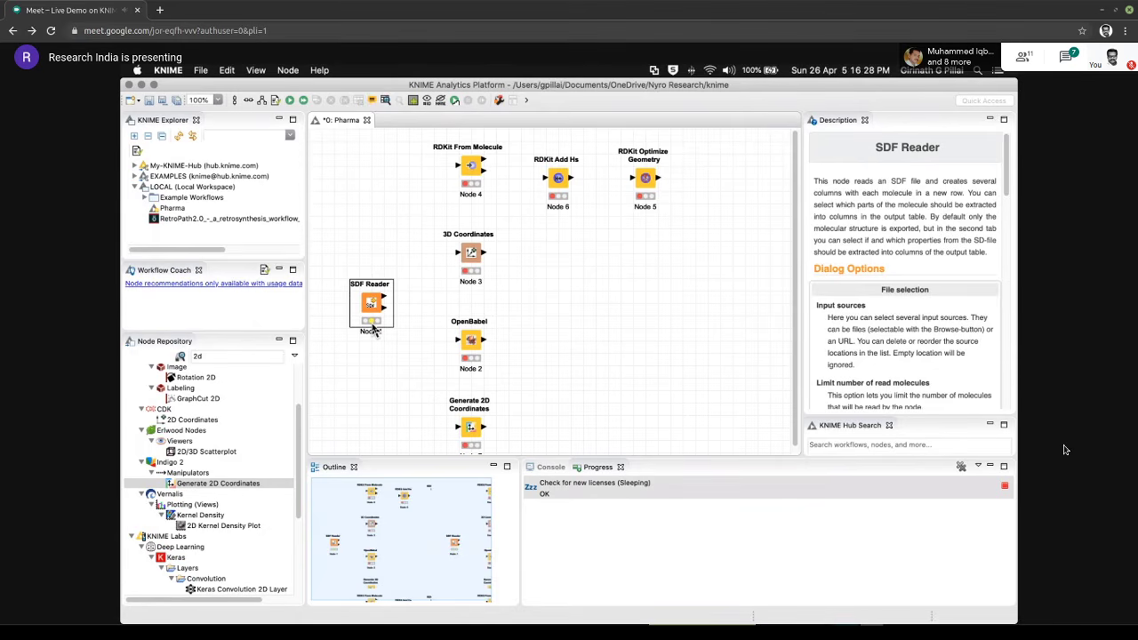
Execute the configured SDF Reader node in the Pharma workflow
click(382, 368)
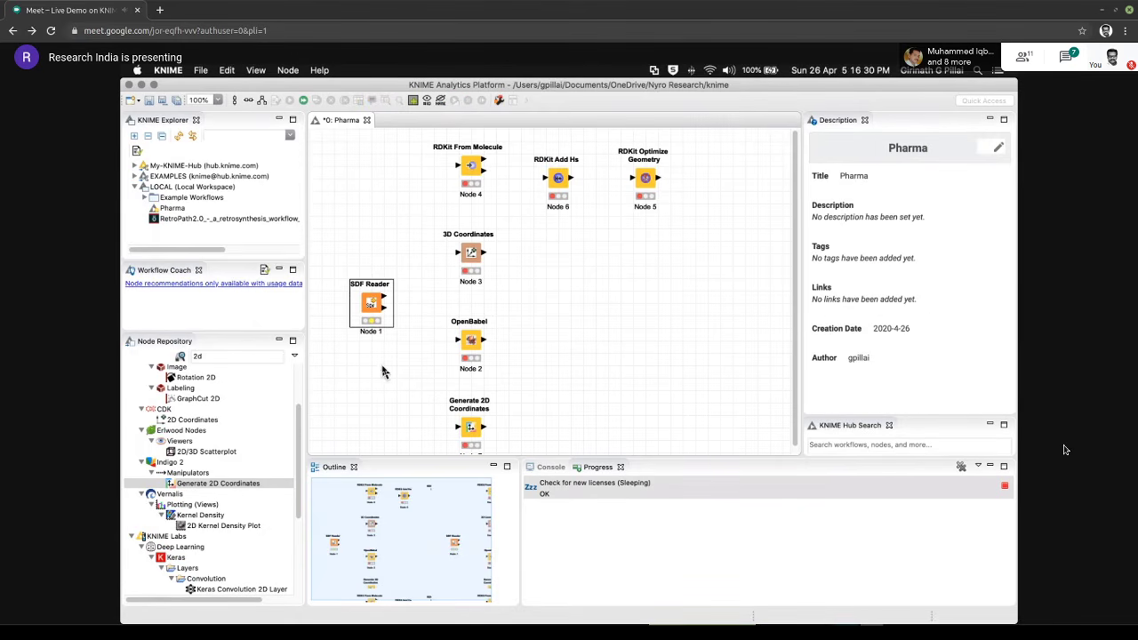
click(377, 316)
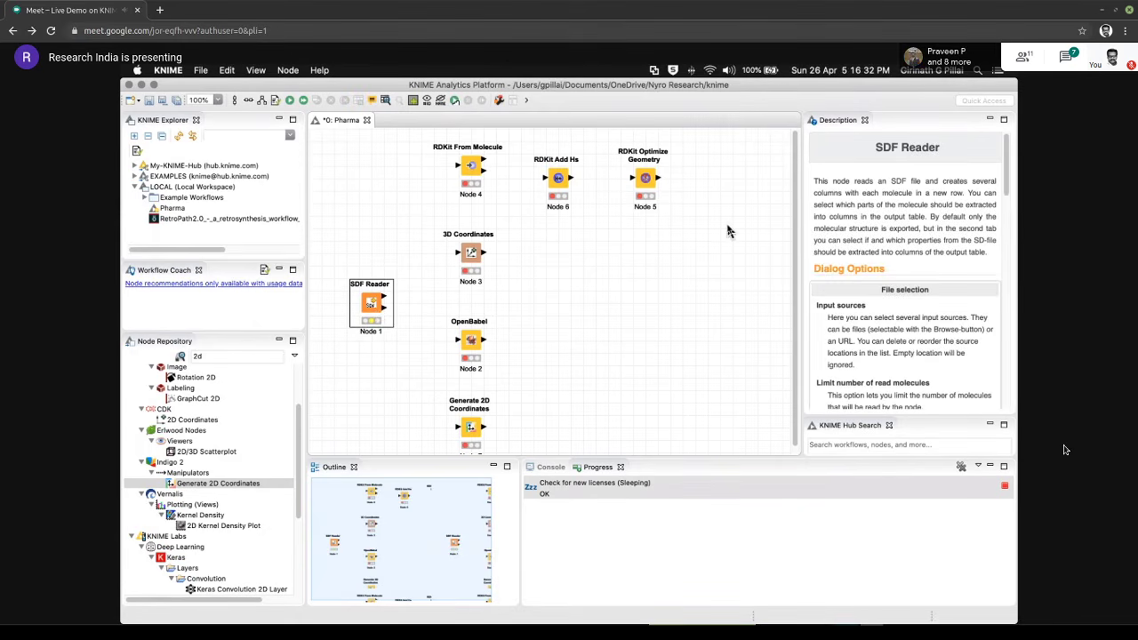
scroll(892, 313, down, 10)
scroll(893, 313, up, 10)
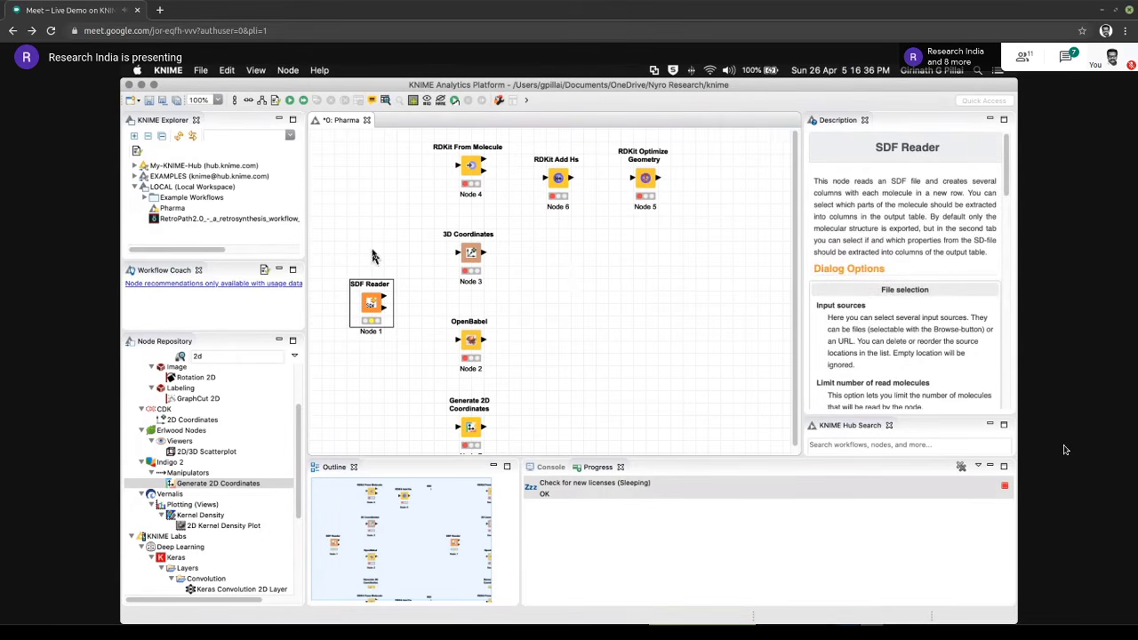
click(290, 101)
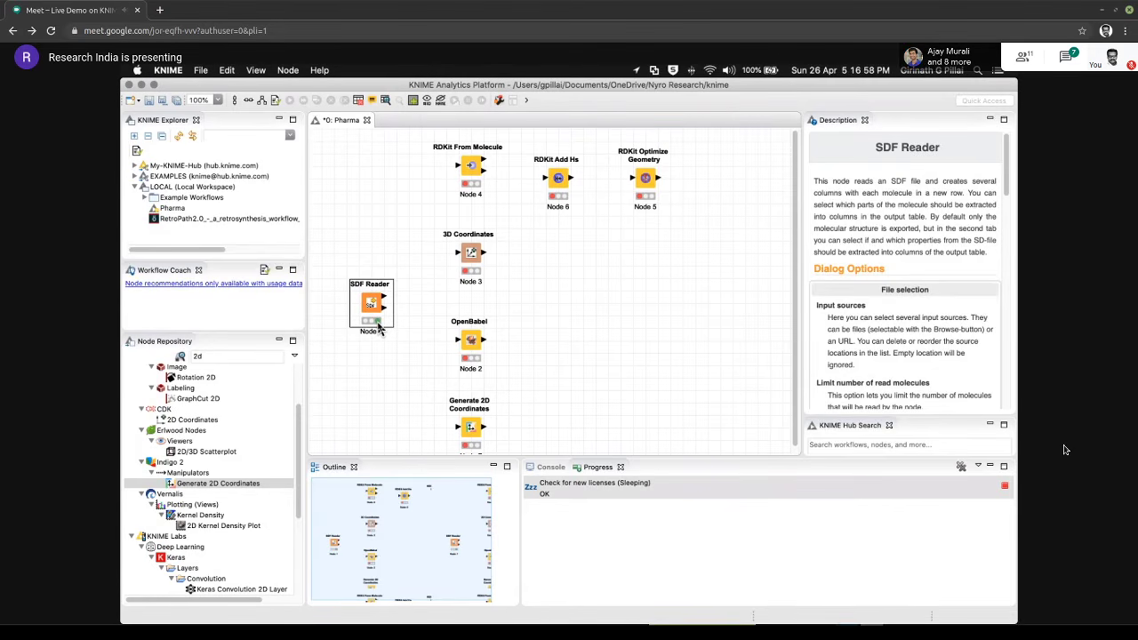
Read the SDF Reader's output port descriptions for the read molecules and illegal SDF records tables
right_click(374, 307)
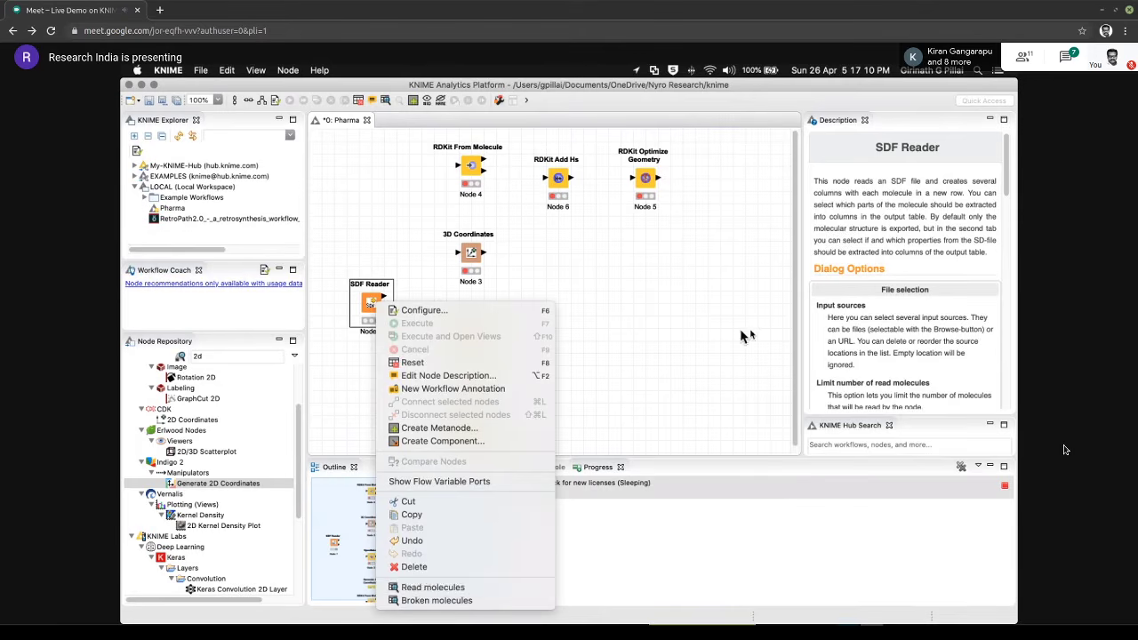
click(849, 356)
scroll(852, 356, down, 3)
scroll(851, 356, down, 15)
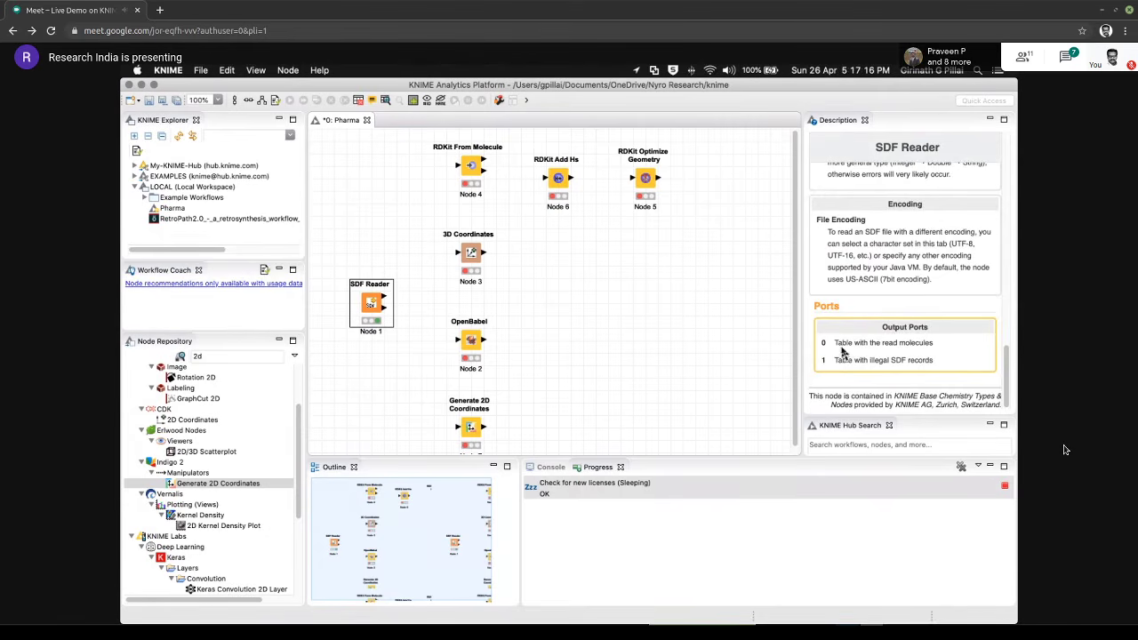
drag(836, 342, 934, 344)
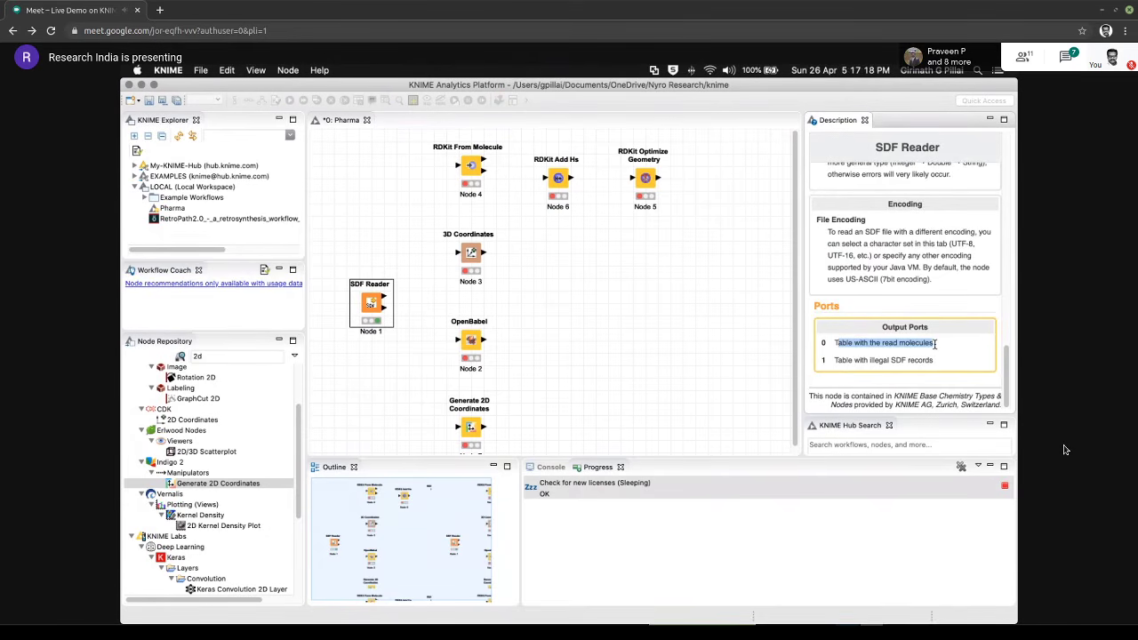
drag(836, 360, 940, 359)
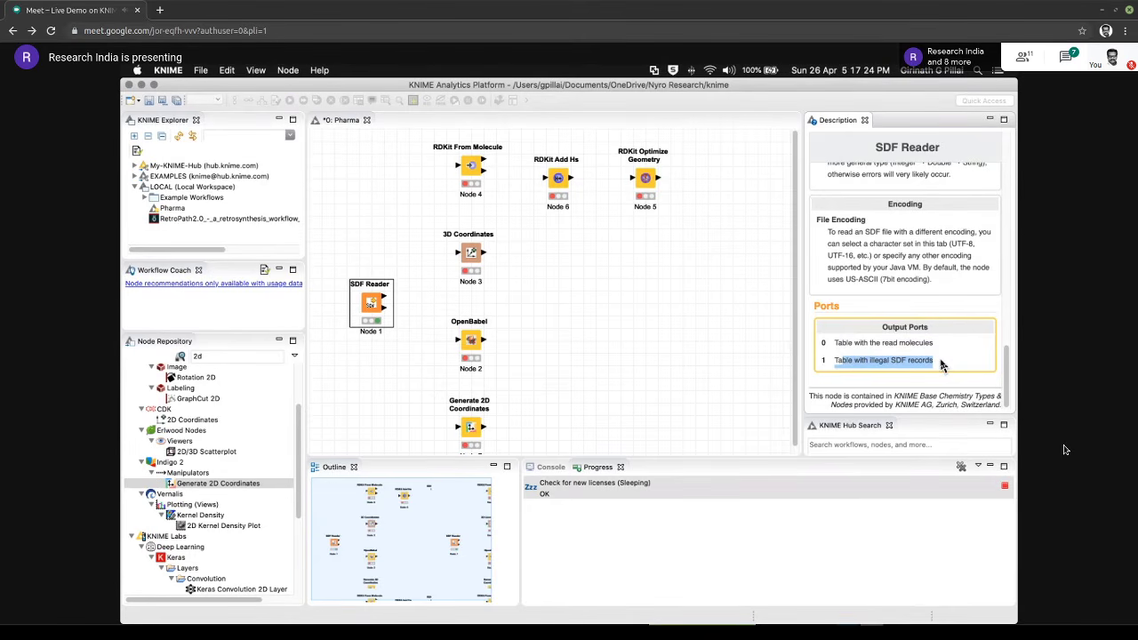
drag(843, 343, 936, 346)
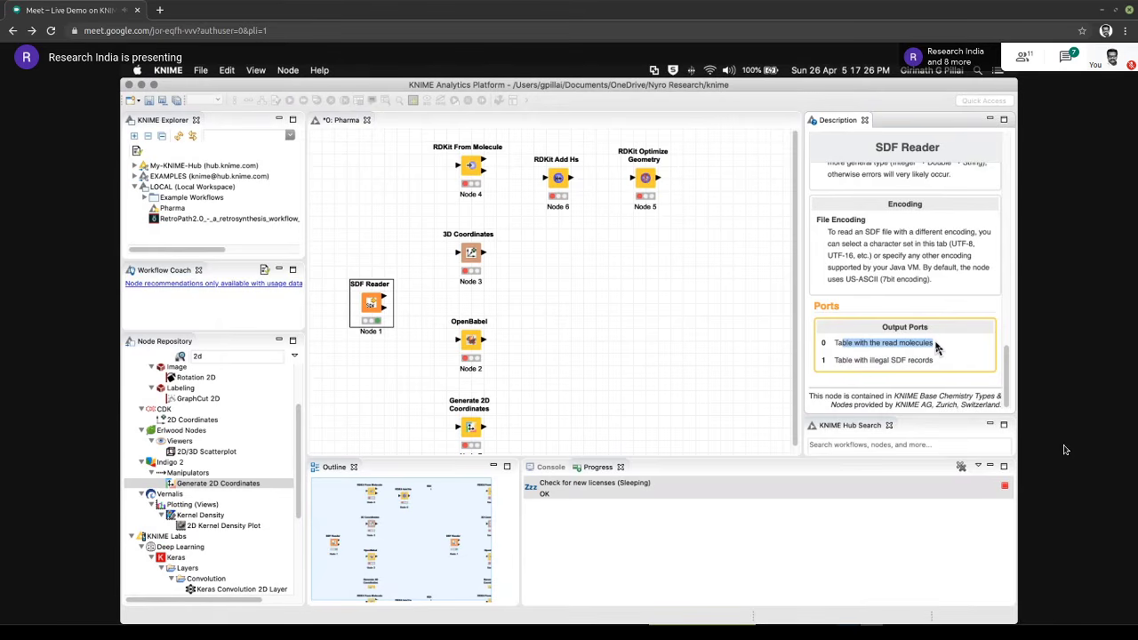
View the SDF Reader's Read molecules output table, check its rows and columns, and close it
right_click(371, 301)
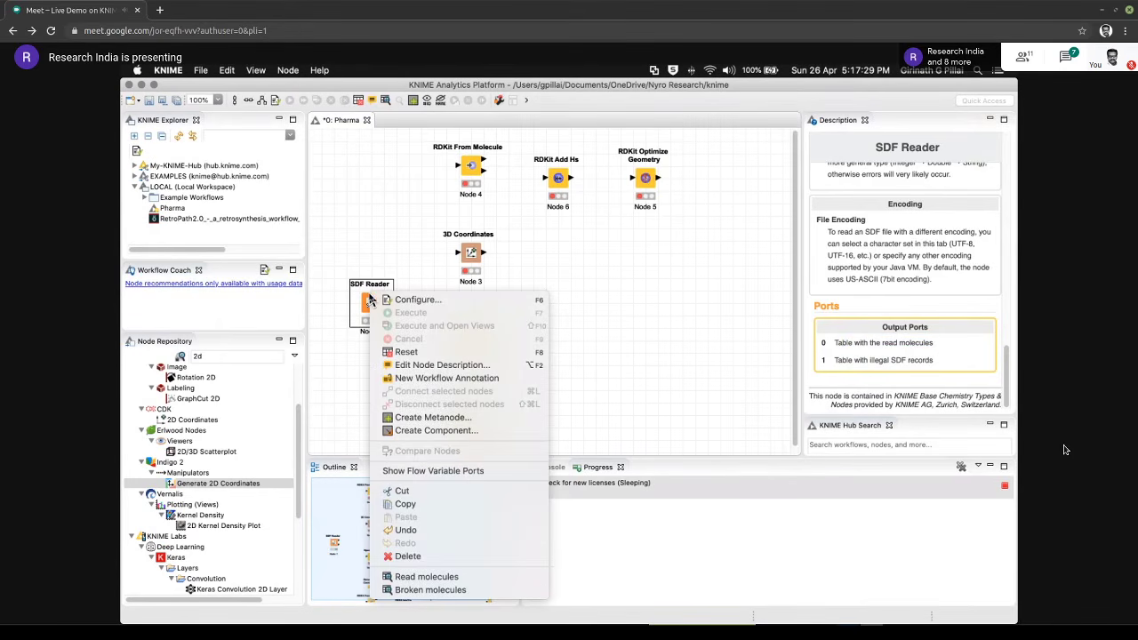
click(435, 577)
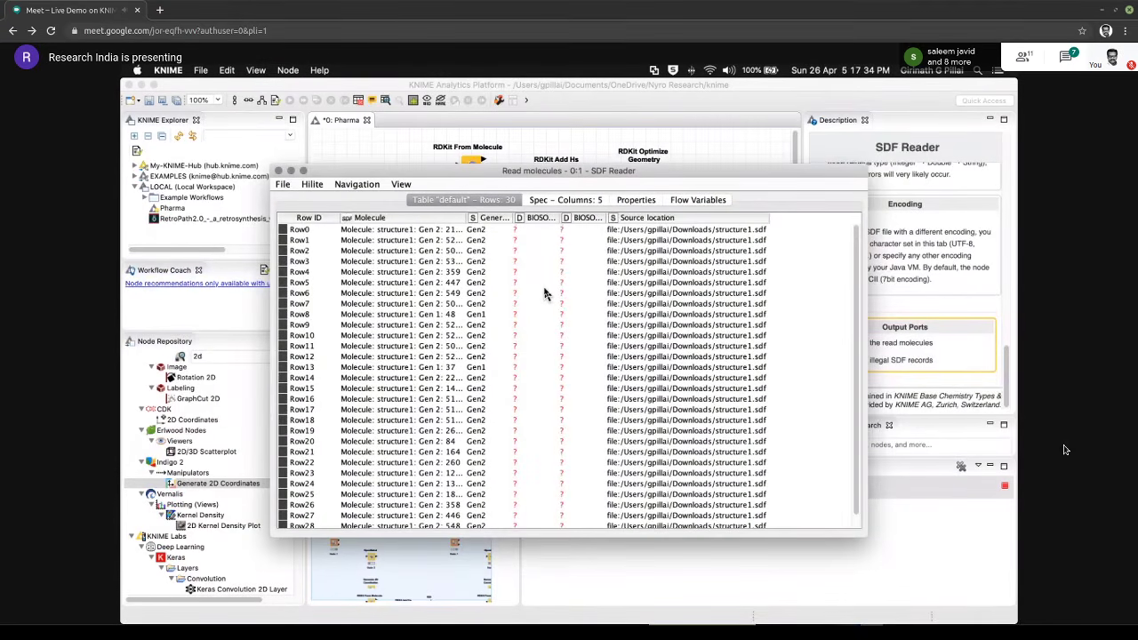
scroll(545, 294, down, 2)
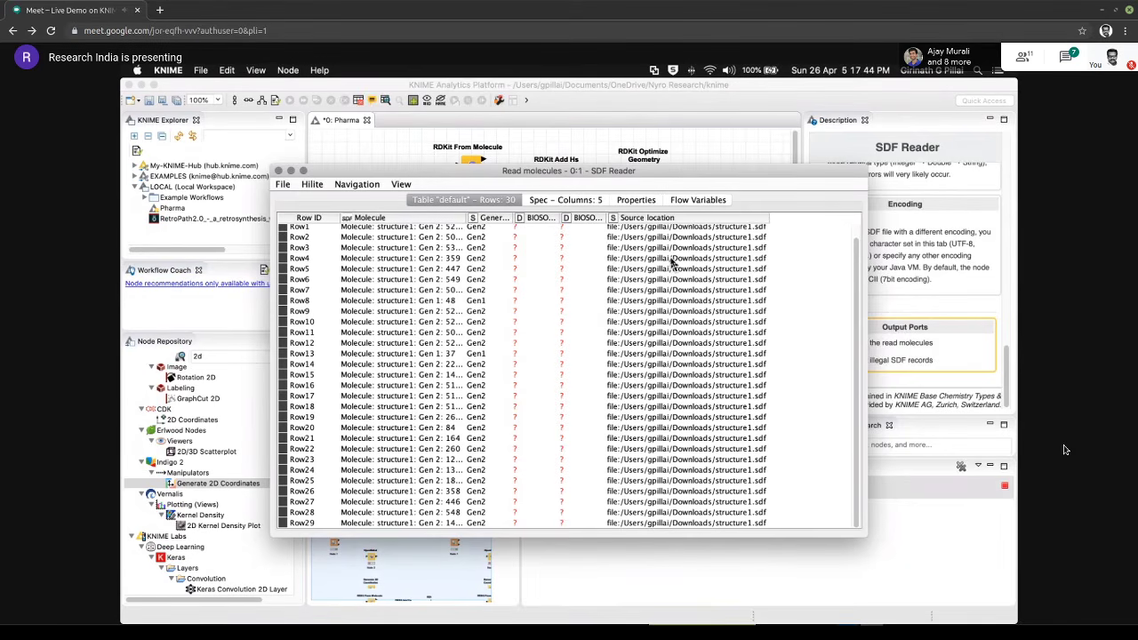
scroll(674, 265, up, 1)
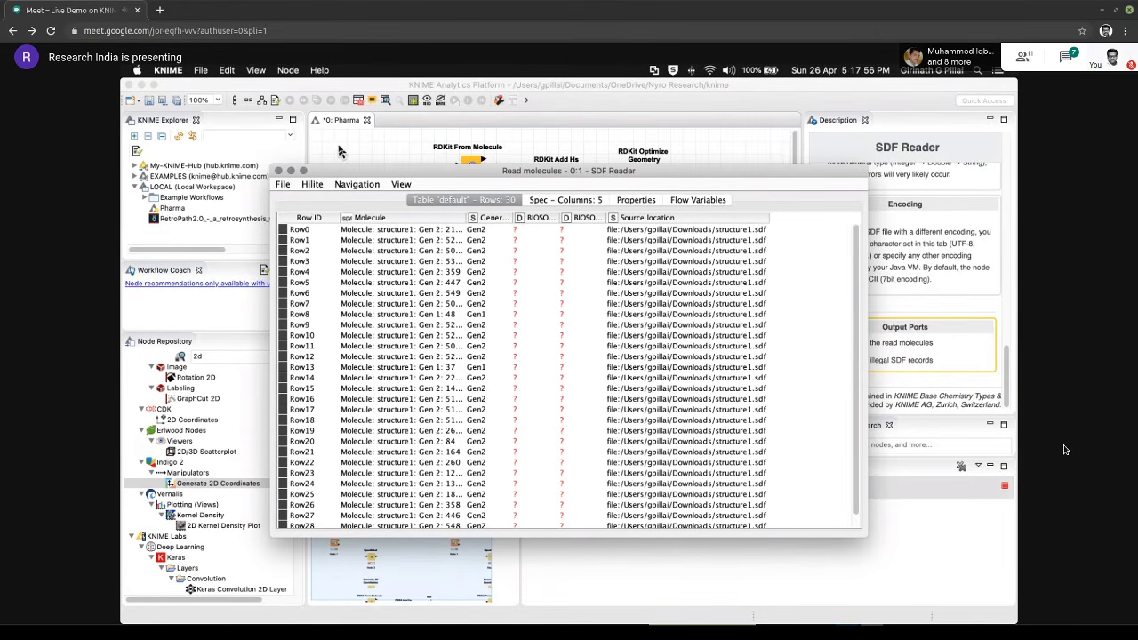
click(279, 170)
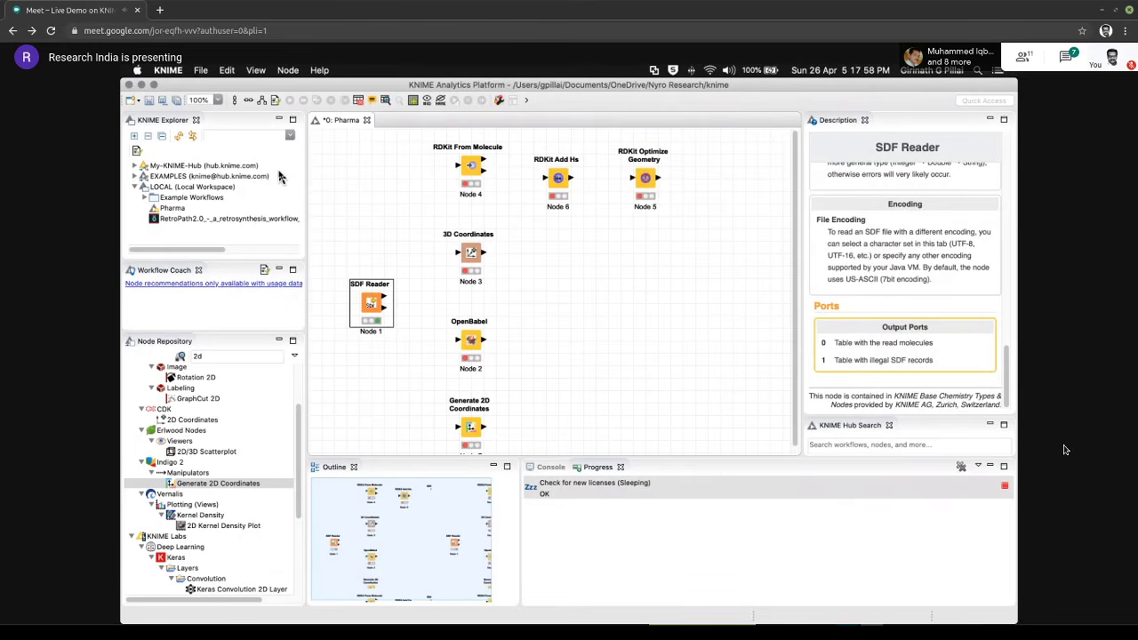
View the SDF Reader's Broken molecules output table and close it
right_click(370, 301)
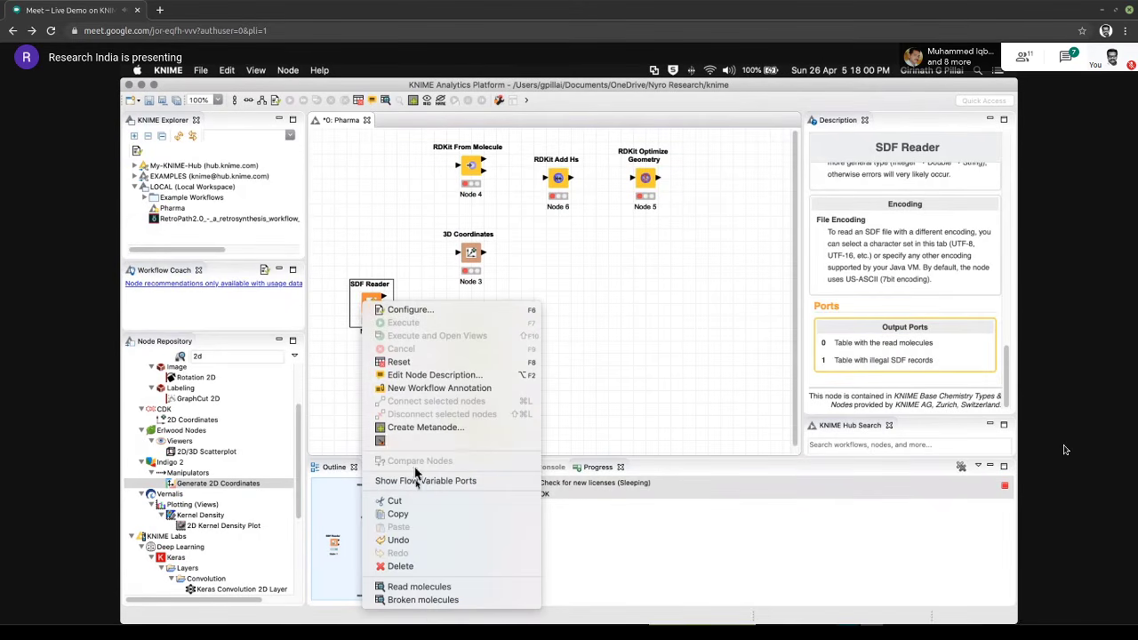
click(424, 599)
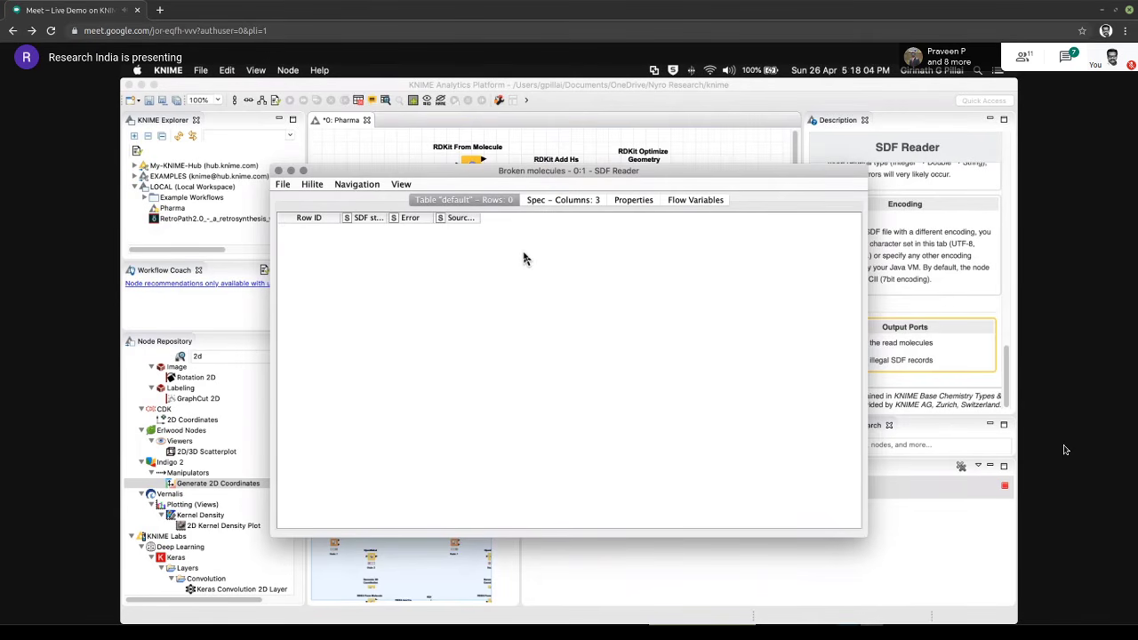
click(279, 171)
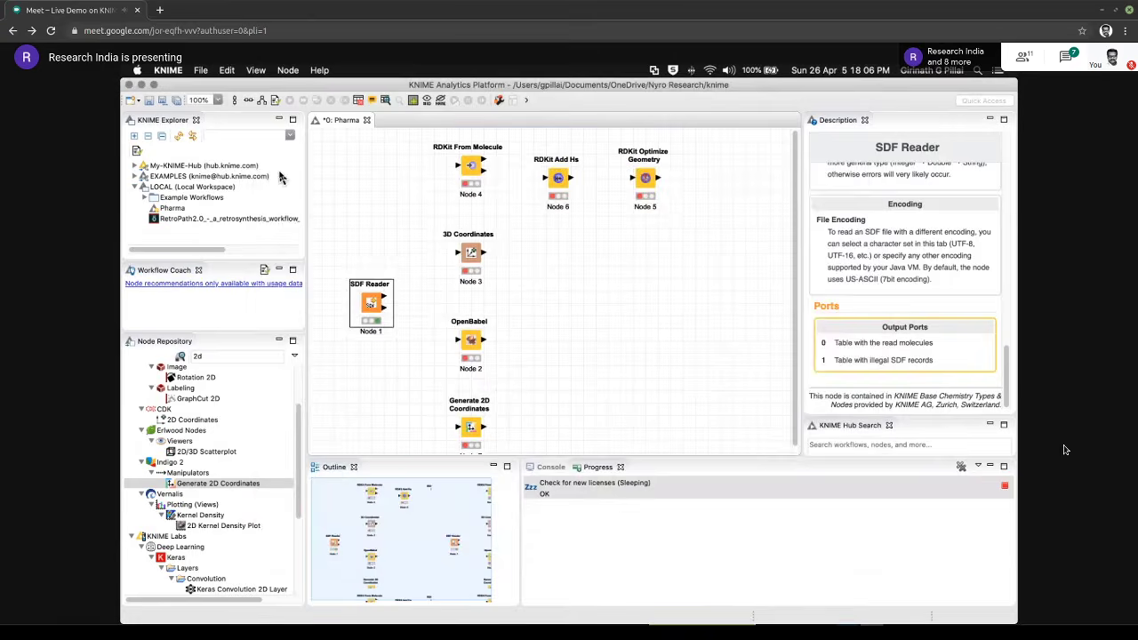
Find the MarvinView node by searching for "marvin" and place it in the workflow to the right of the OpenBabel and 3D Coordinates nodes
click(216, 356)
key(BackSpace)
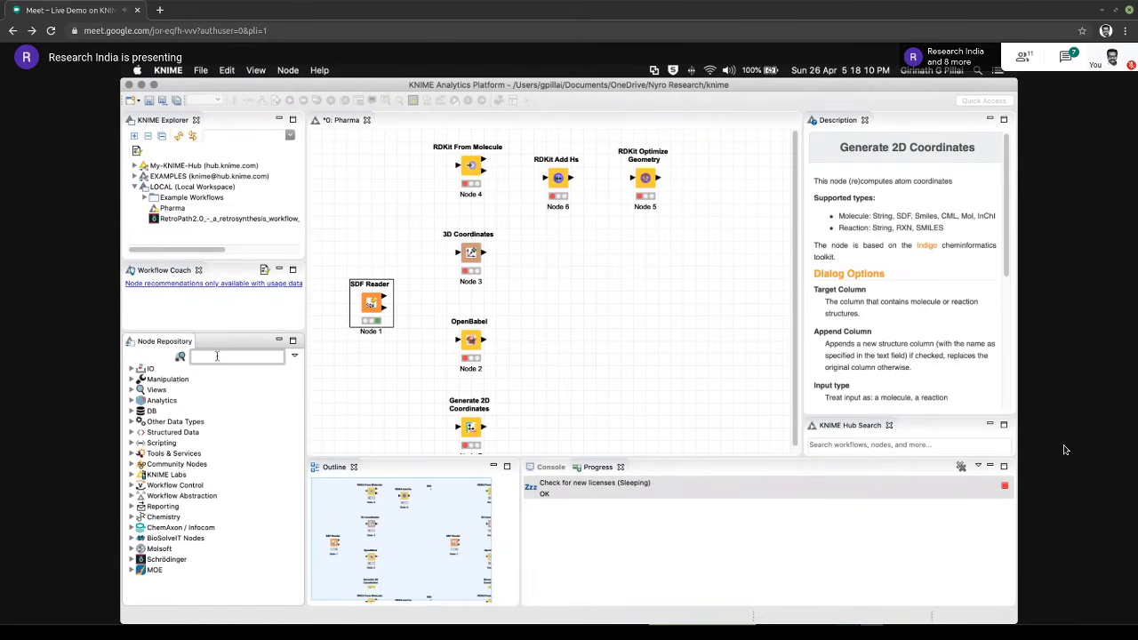
text(marvin)
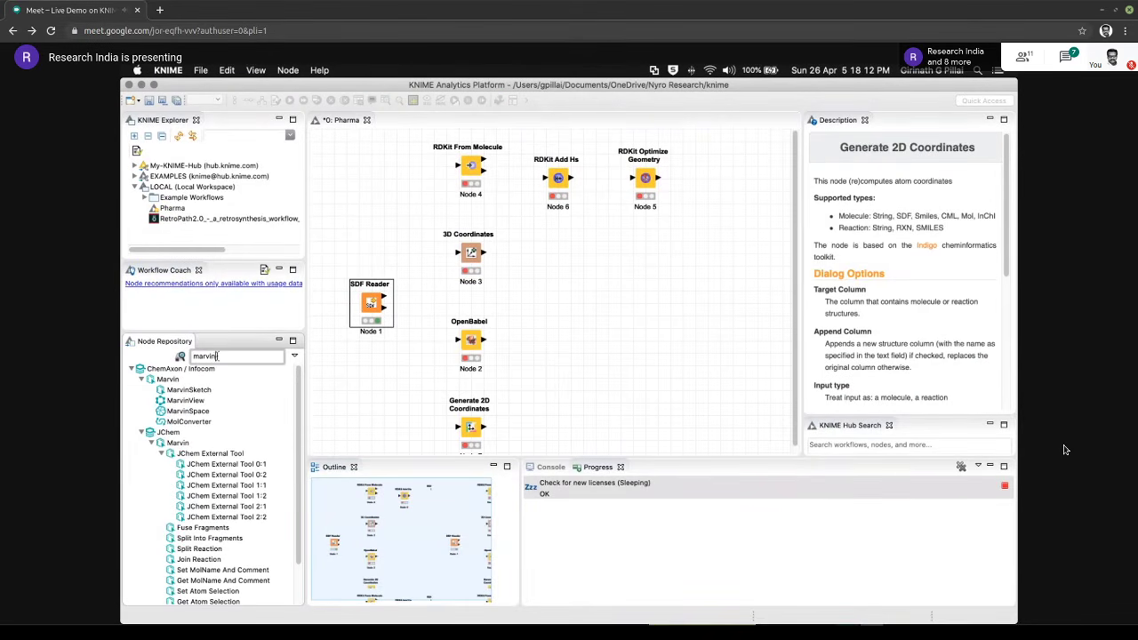
drag(186, 400, 595, 307)
Search the node repository for "ligand", clear the search, and look through the Community Nodes category
double_click(205, 356)
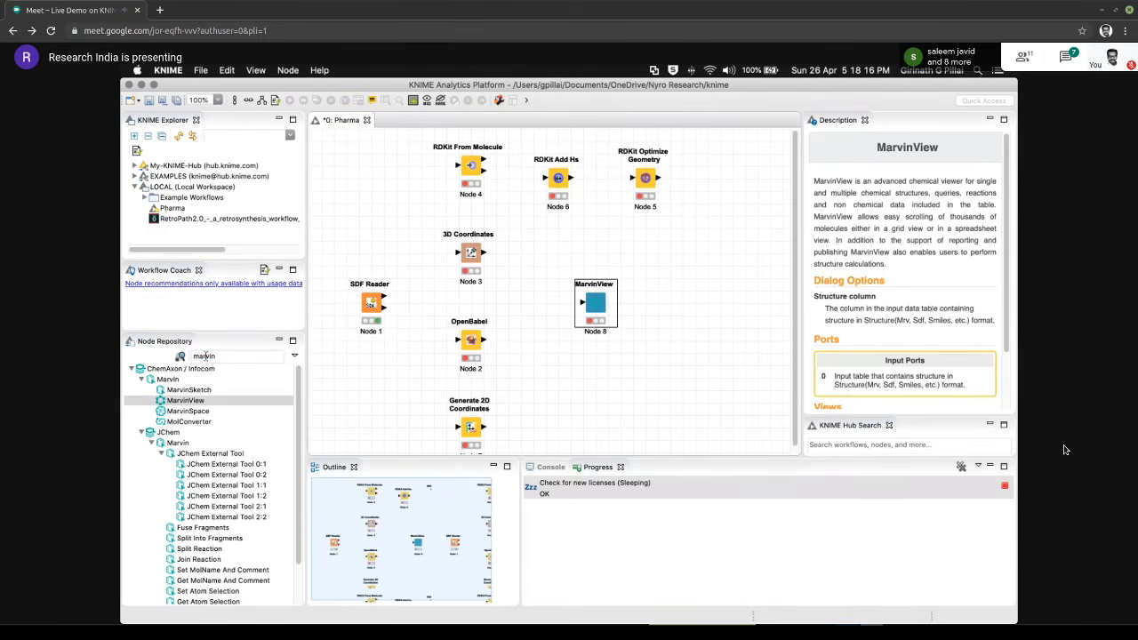
text(ligand)
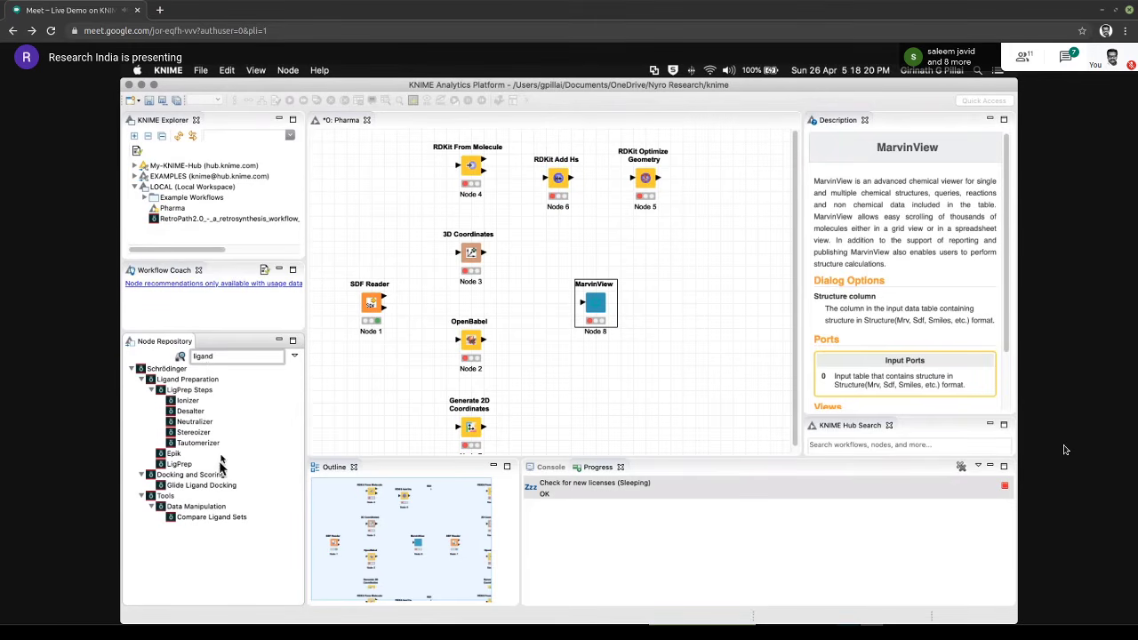
key(BackSpace)
key(BackSpace)
key(BackSpace)
key(BackSpace)
key(BackSpace)
key(BackSpace)
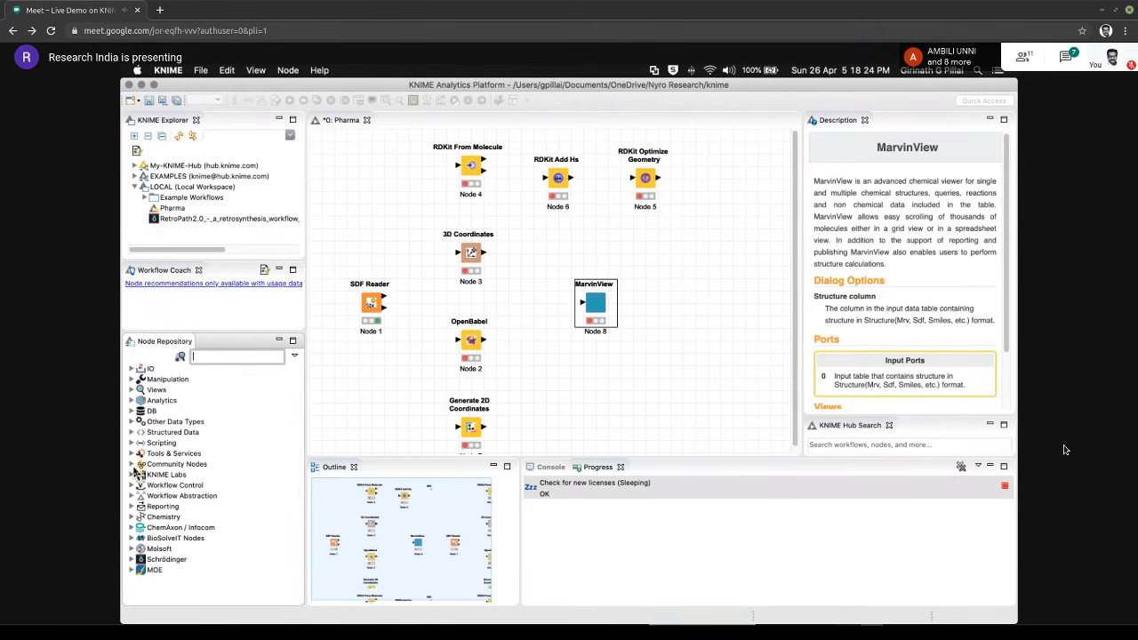
click(132, 464)
scroll(204, 492, down, 2)
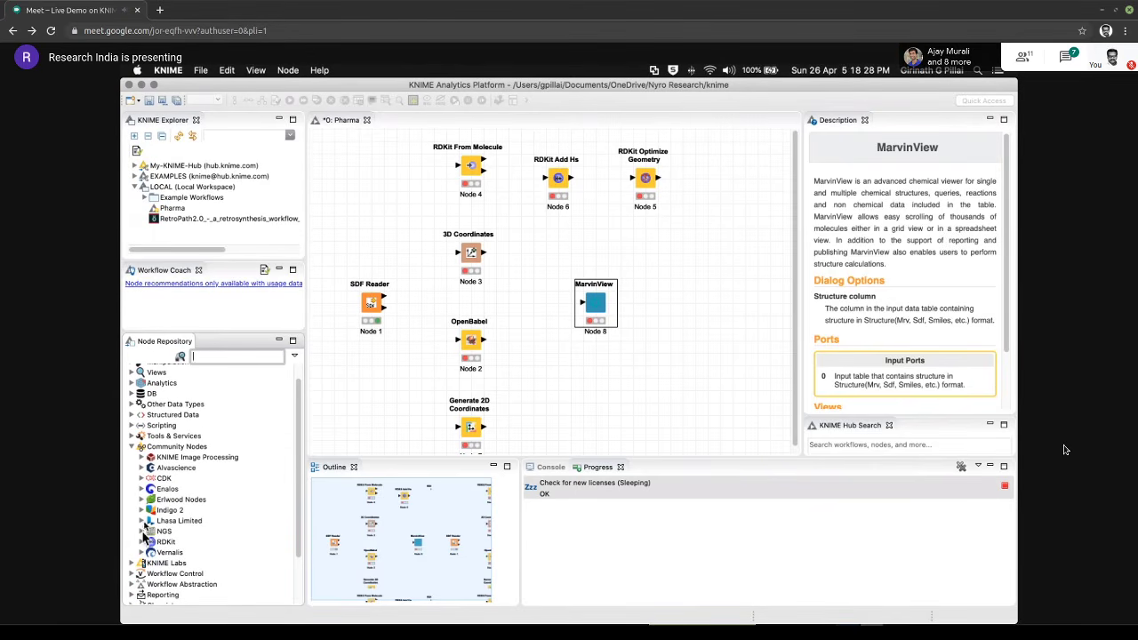
Start installing new software from all available sites and check the KNIME Community Extensions - Cheminformatics category
click(320, 70)
click(371, 159)
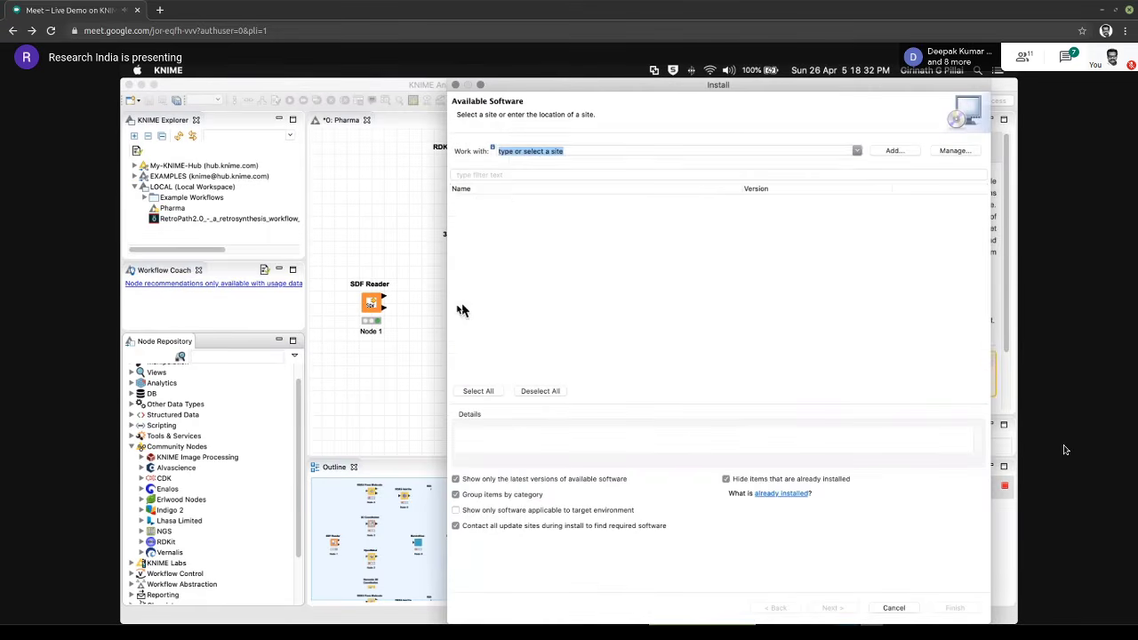
click(856, 151)
click(689, 169)
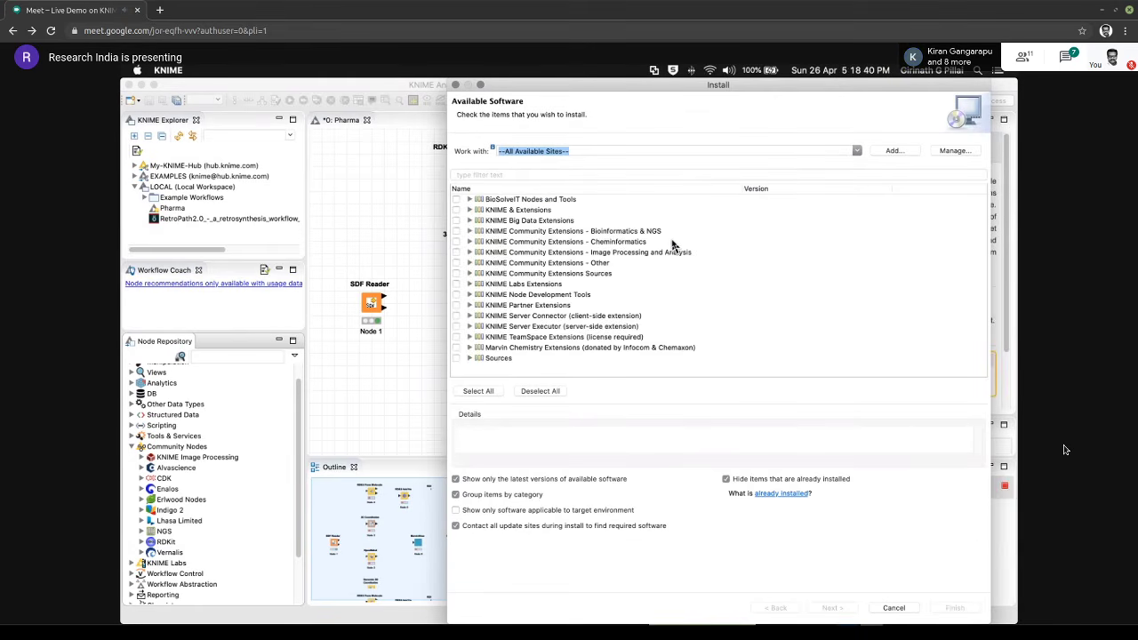
click(469, 243)
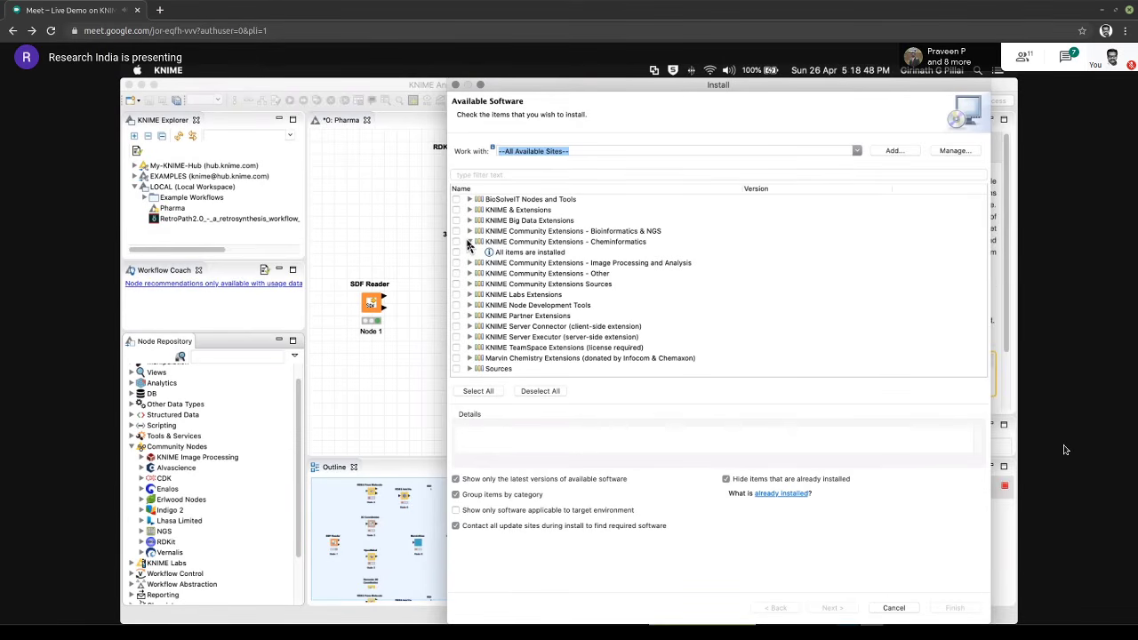
click(469, 243)
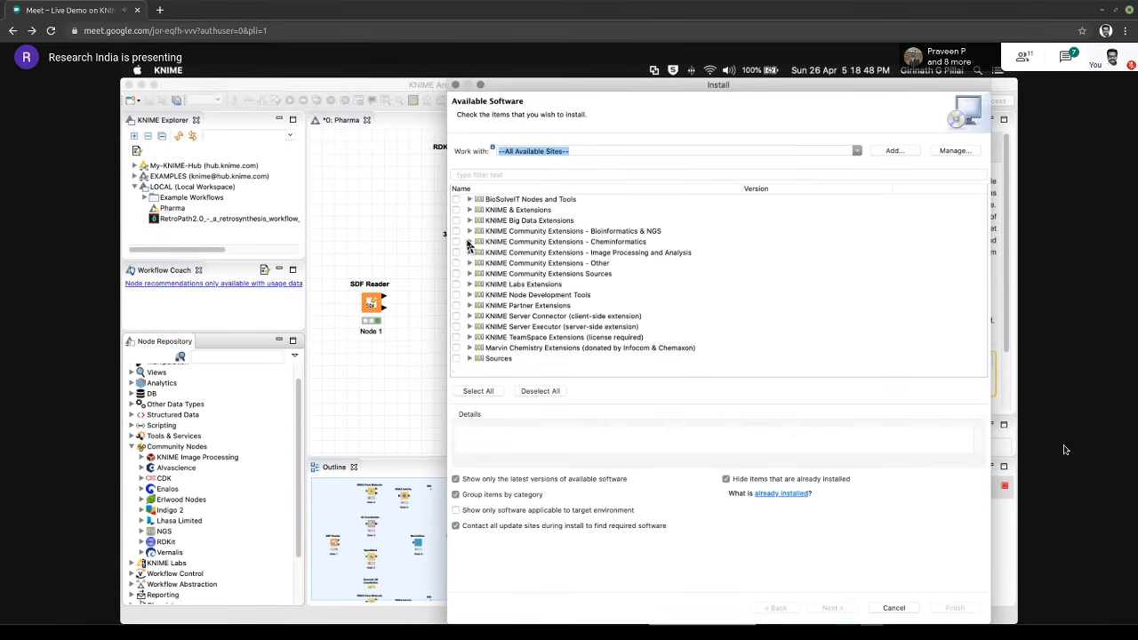
Review the available software sites, widen the name column, enable the KNIME Community Extensions (Experimental) site, and apply the settings
click(857, 148)
click(925, 153)
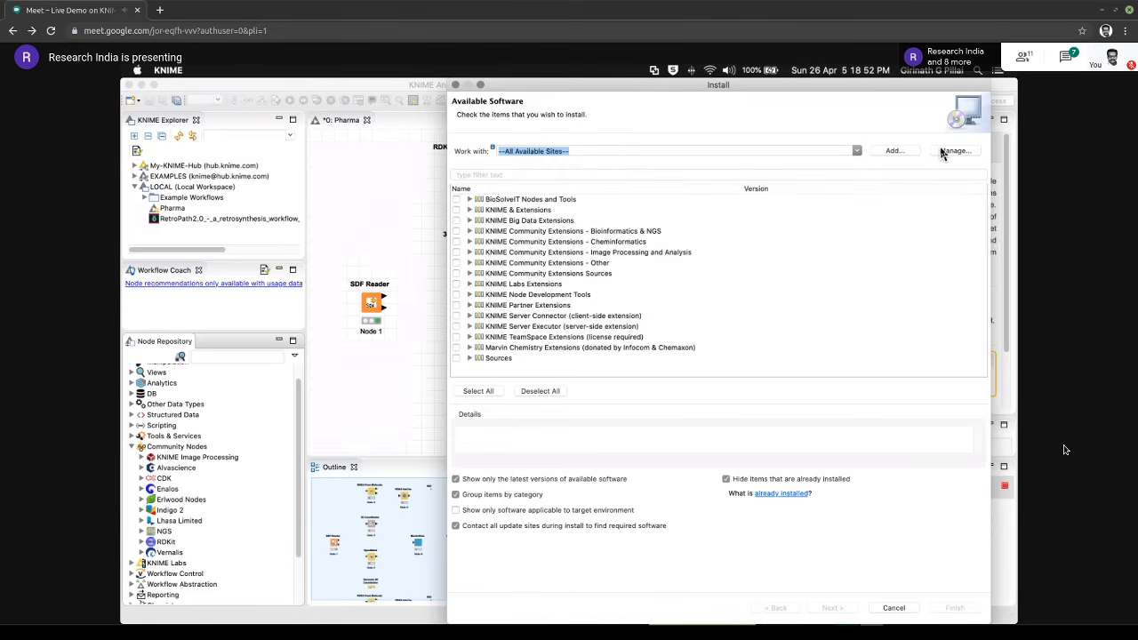
click(945, 152)
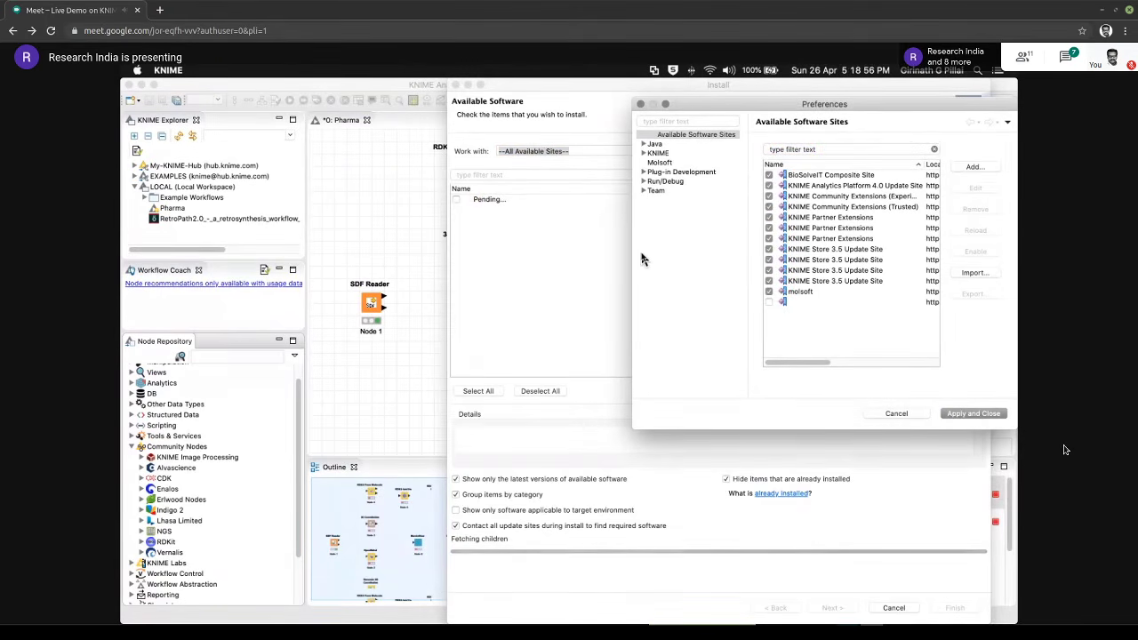
drag(635, 258, 317, 254)
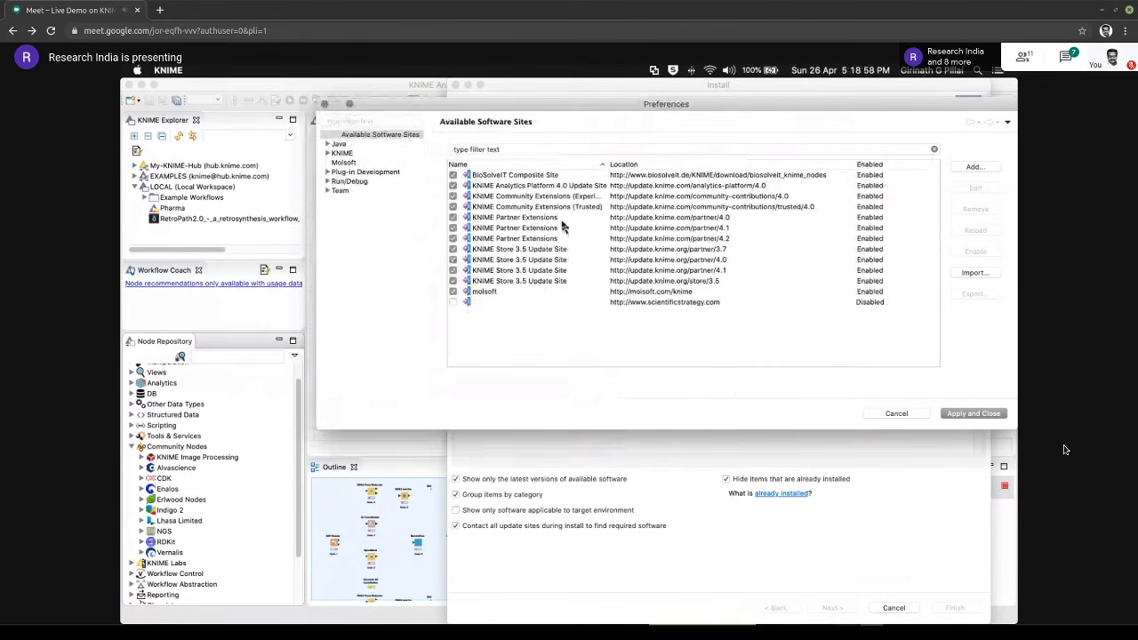
drag(608, 165, 737, 178)
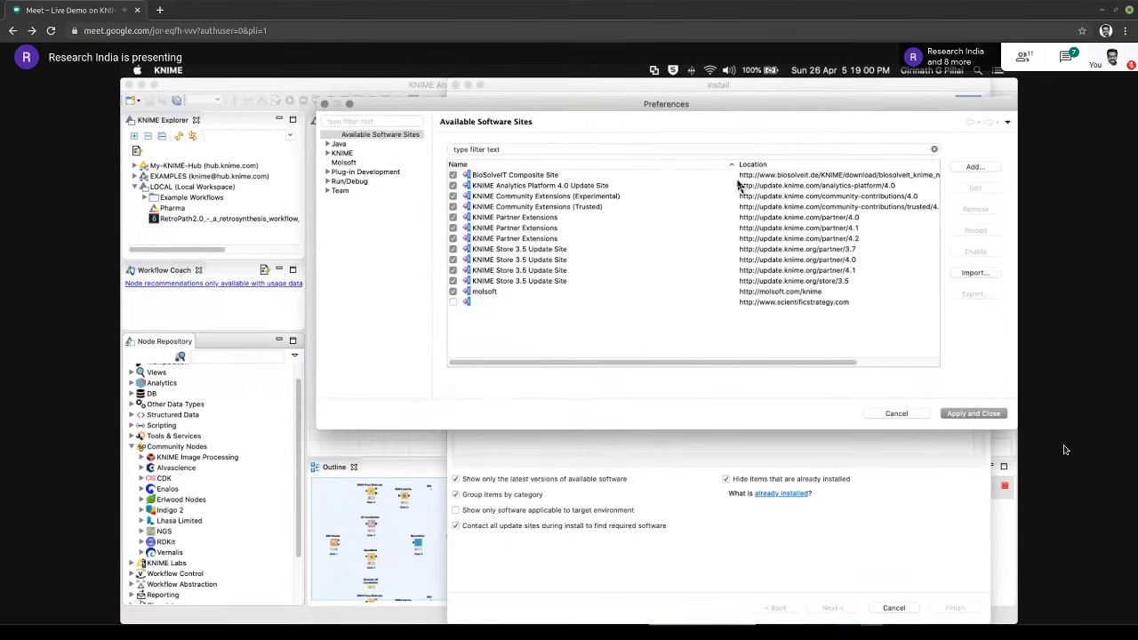
click(484, 196)
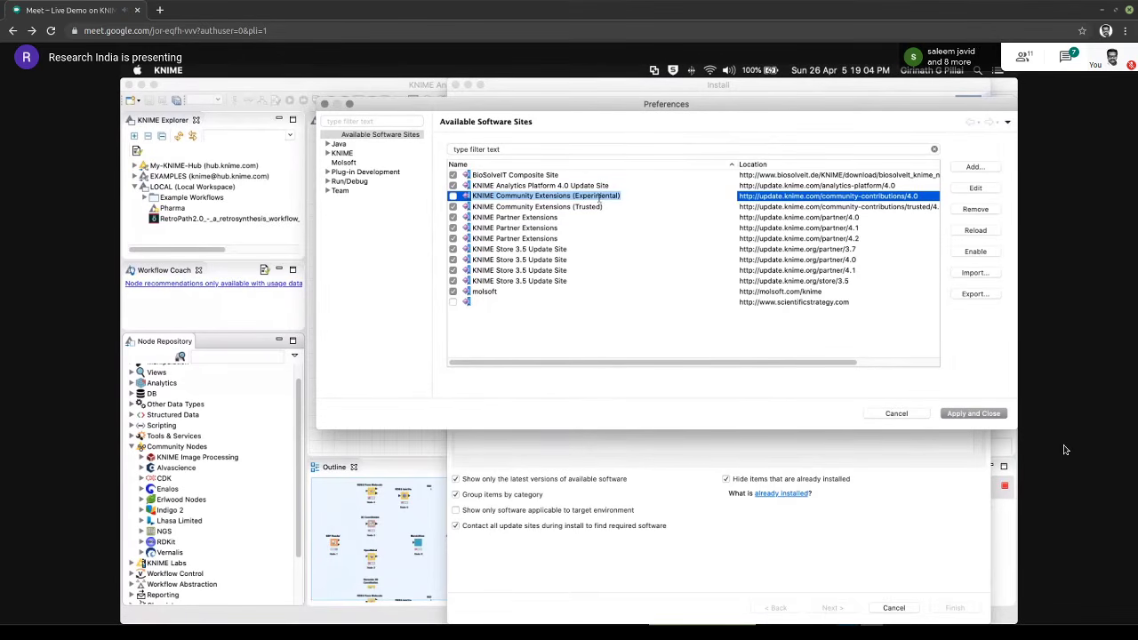
click(452, 195)
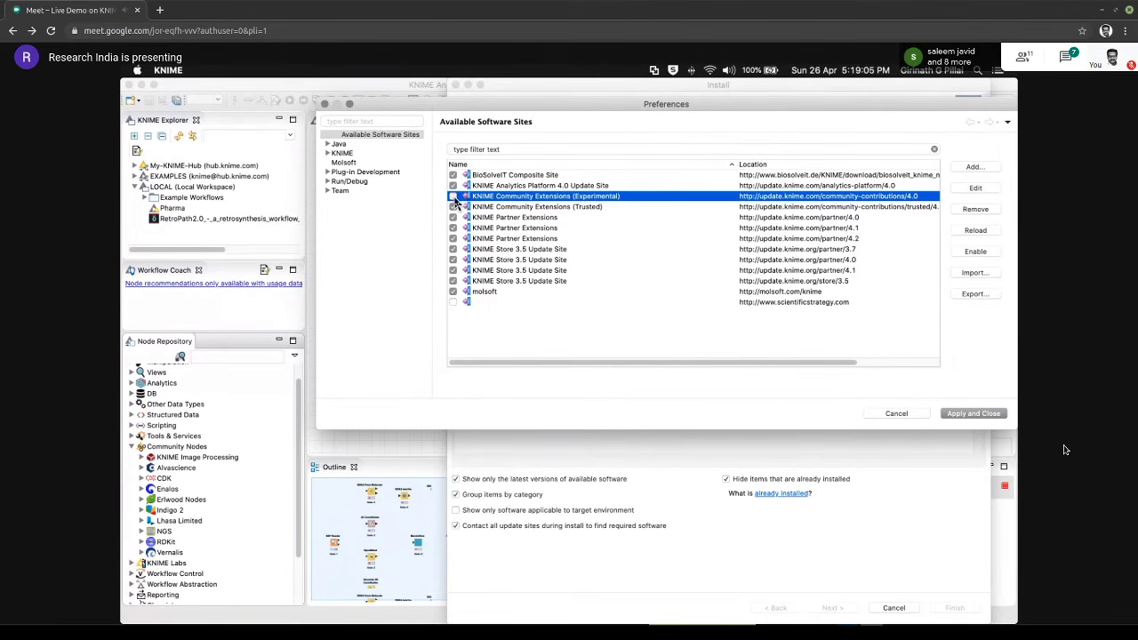
click(971, 418)
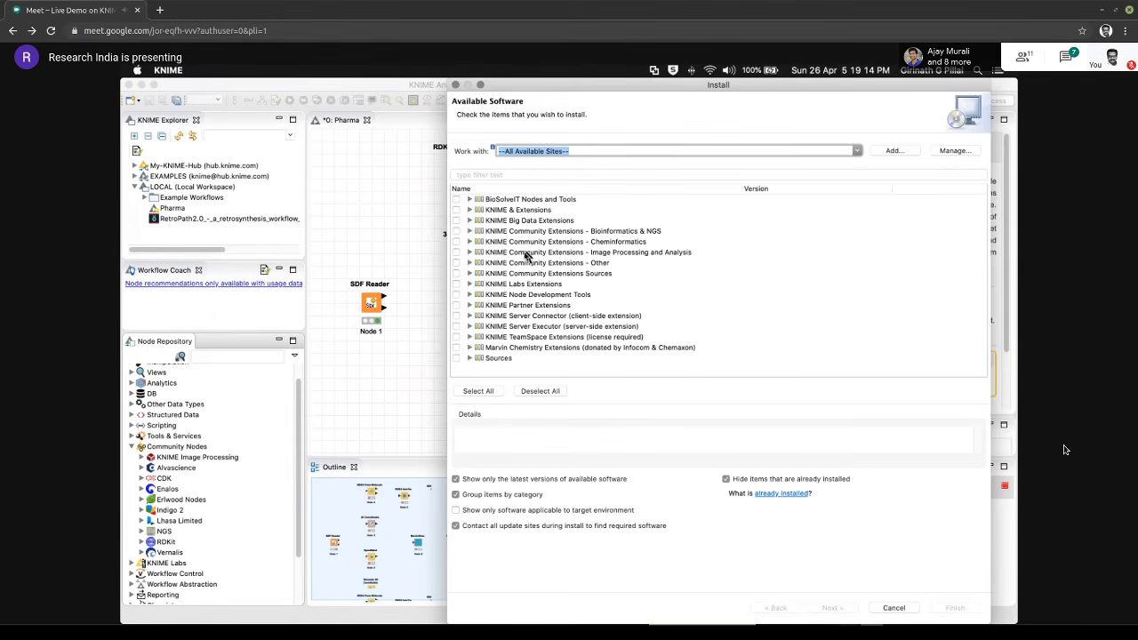
Select the 3D-e-Chem KNIME nodes under the Cheminformatics community extensions, accept the license agreement, and start the installation
click(469, 242)
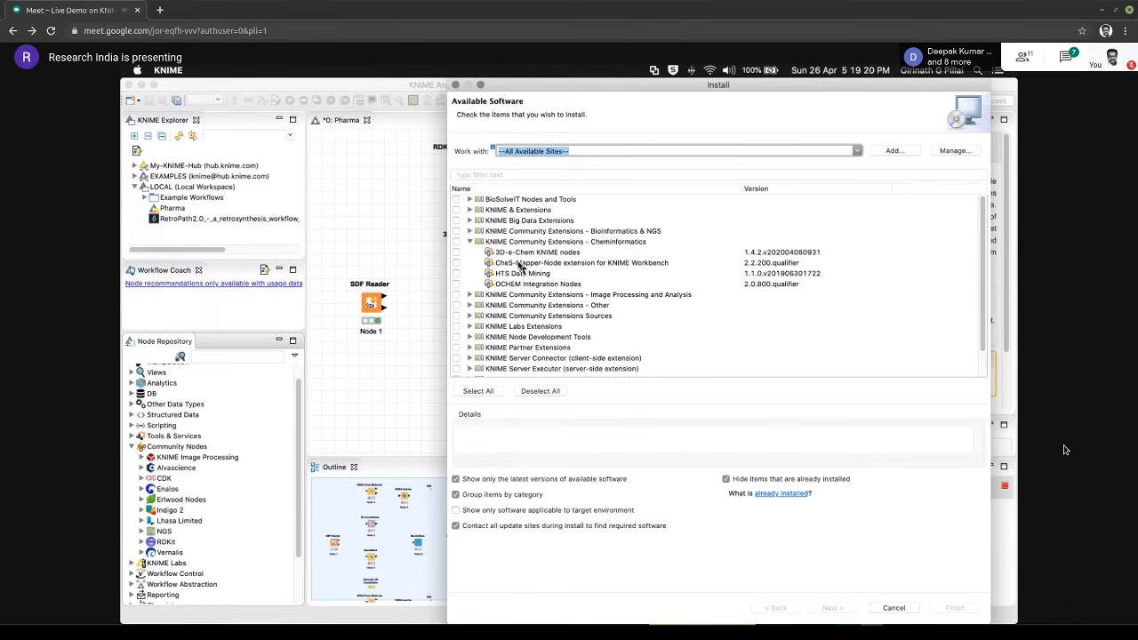
click(456, 252)
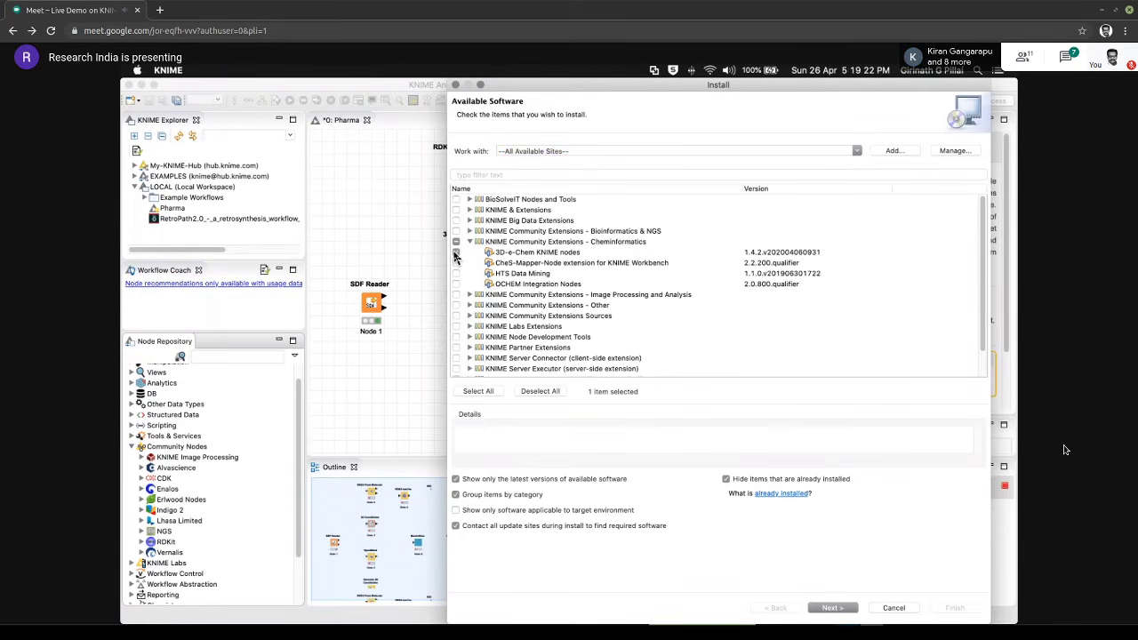
click(565, 254)
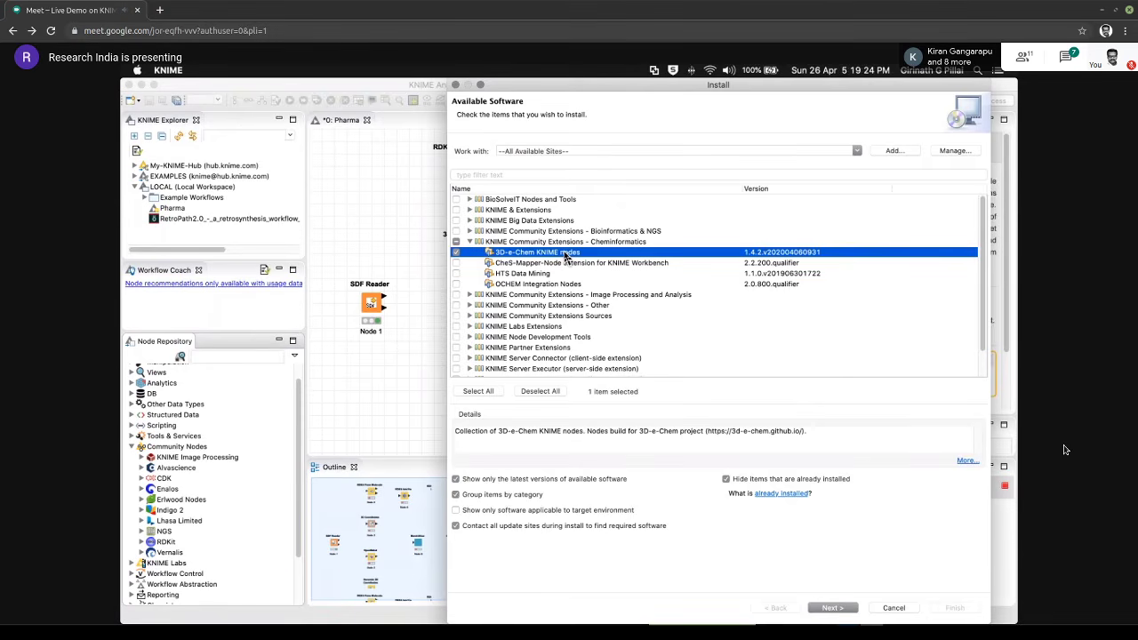
click(834, 608)
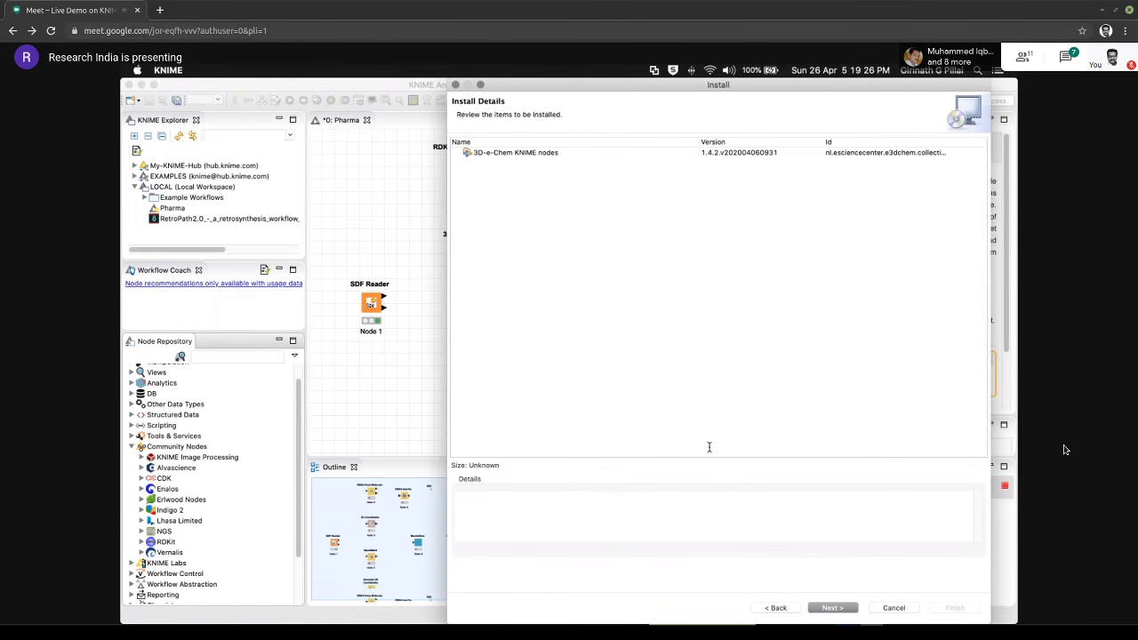
click(833, 608)
click(515, 536)
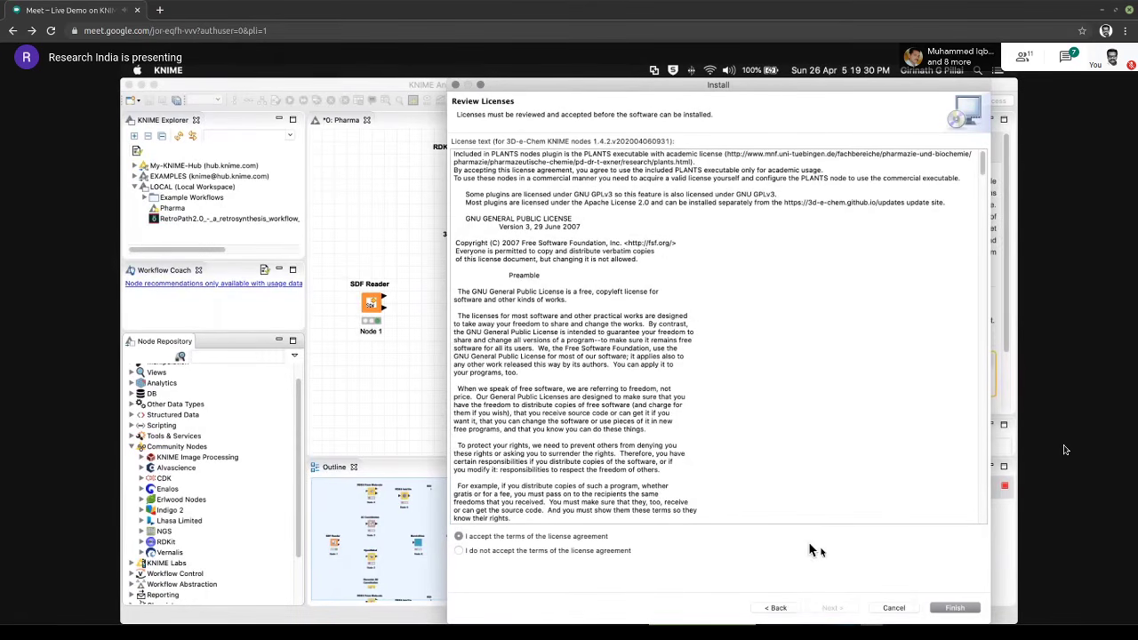
click(953, 608)
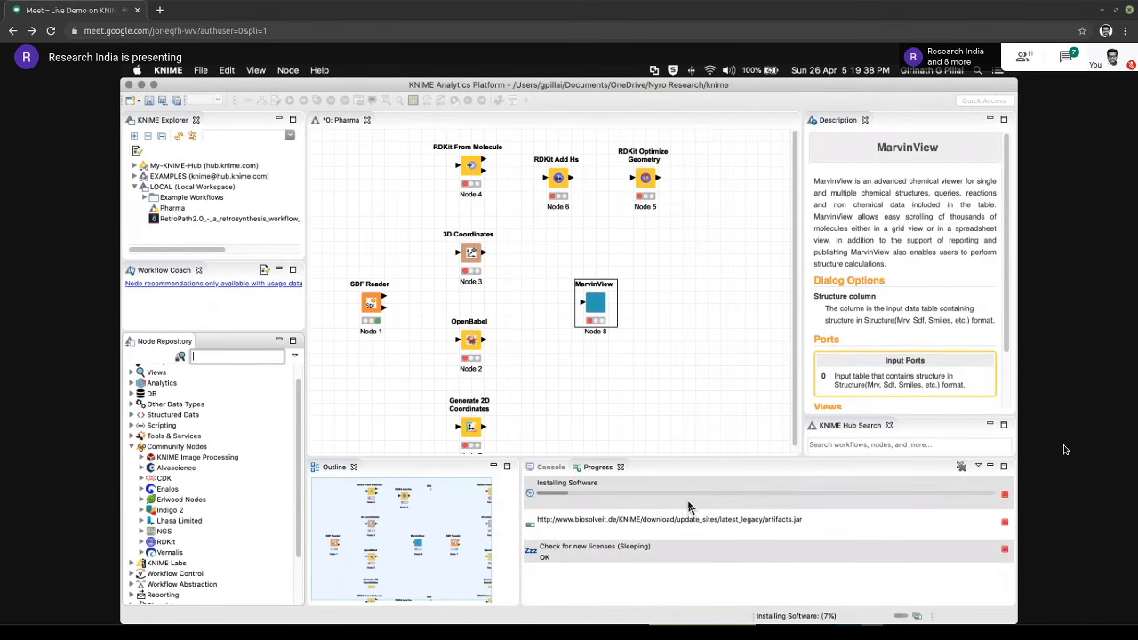
Save the Pharma workflow and complete the extension installation by allowing the unsigned content and restarting the platform
click(361, 197)
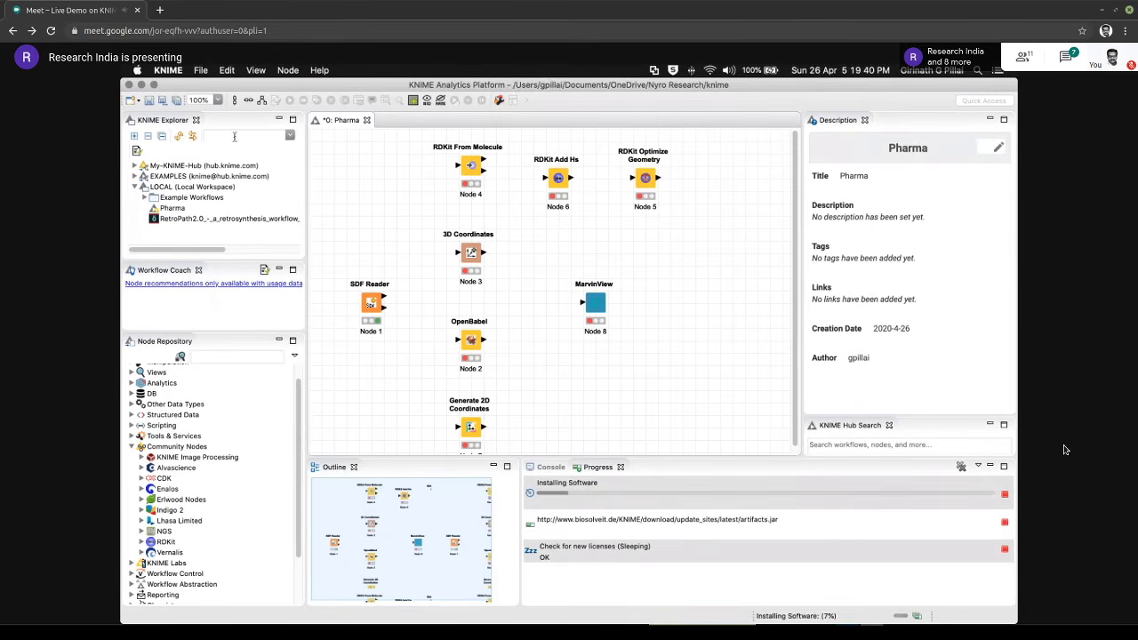
key(super+s)
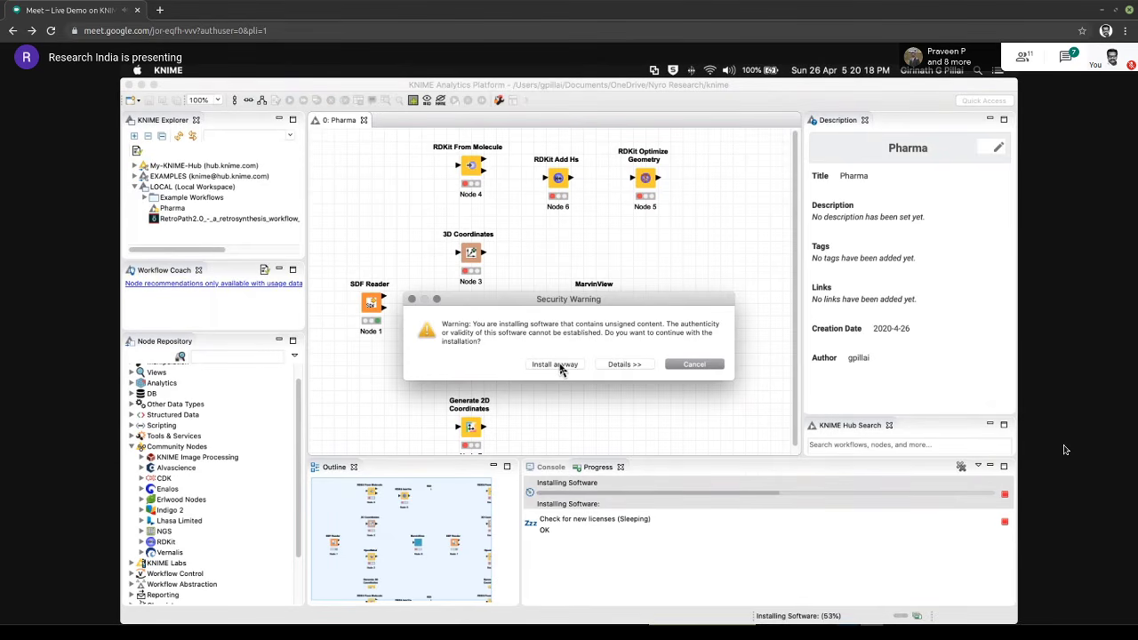
click(555, 364)
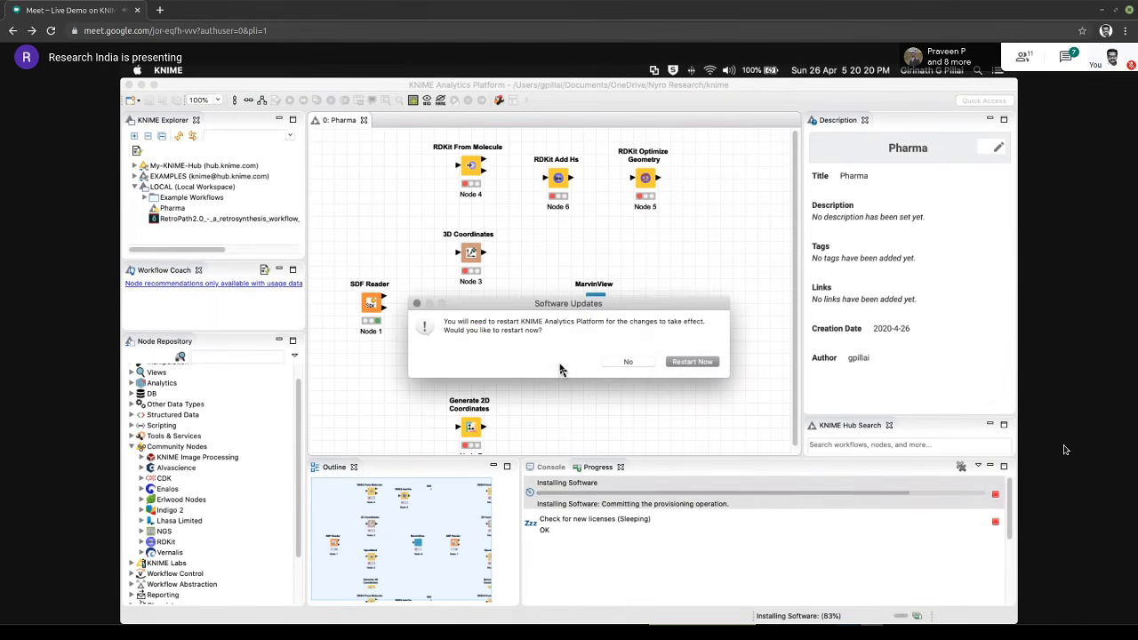
click(699, 364)
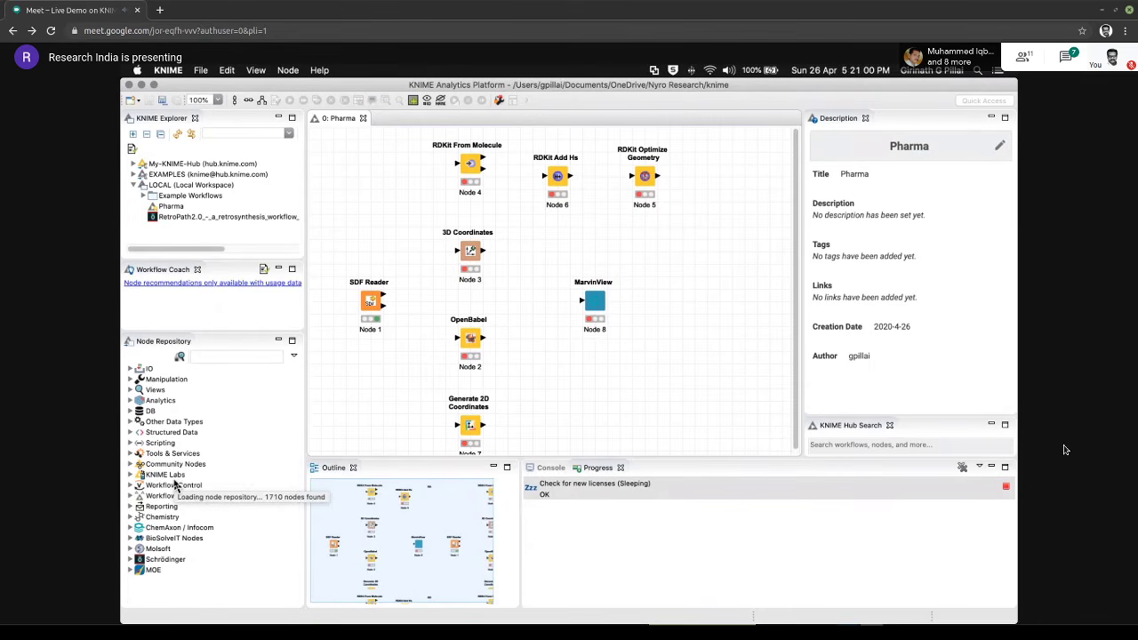
Browse the 3D-e-Chem community nodes, find the Ligands Viewer node by searching for "ligand", and place it below MarvinView
click(130, 466)
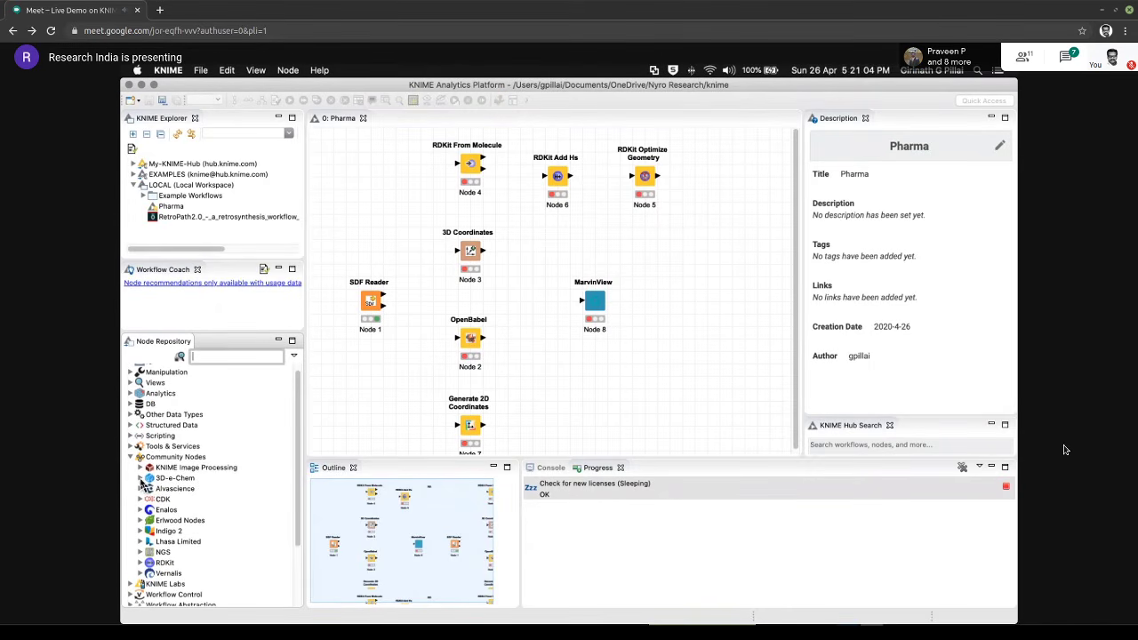
click(139, 477)
scroll(169, 507, down, 2)
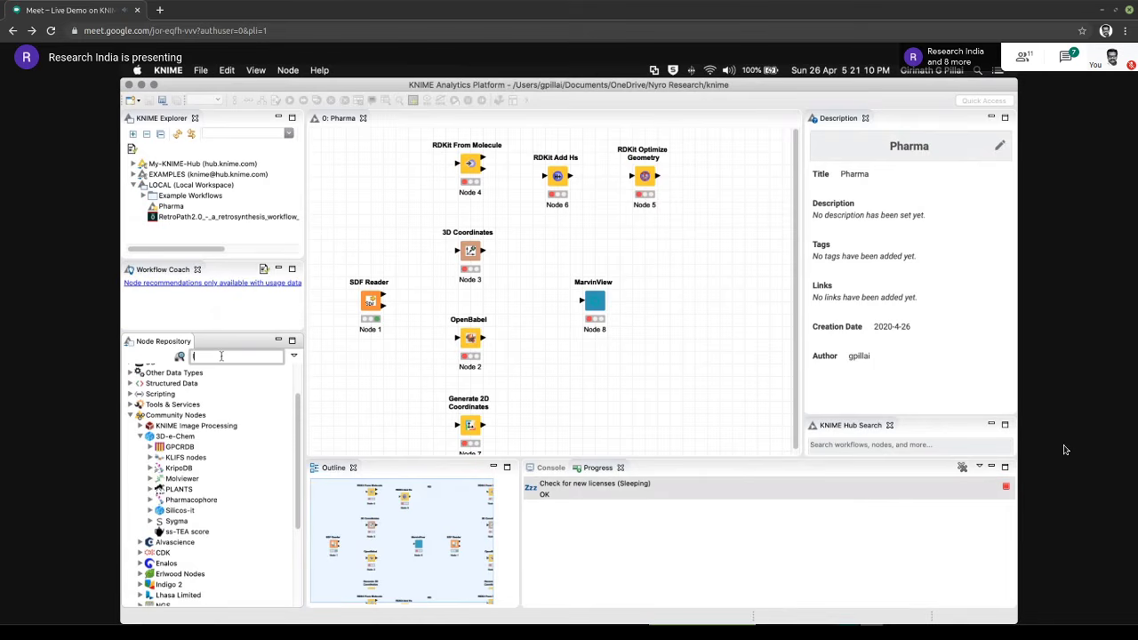
text(ligand)
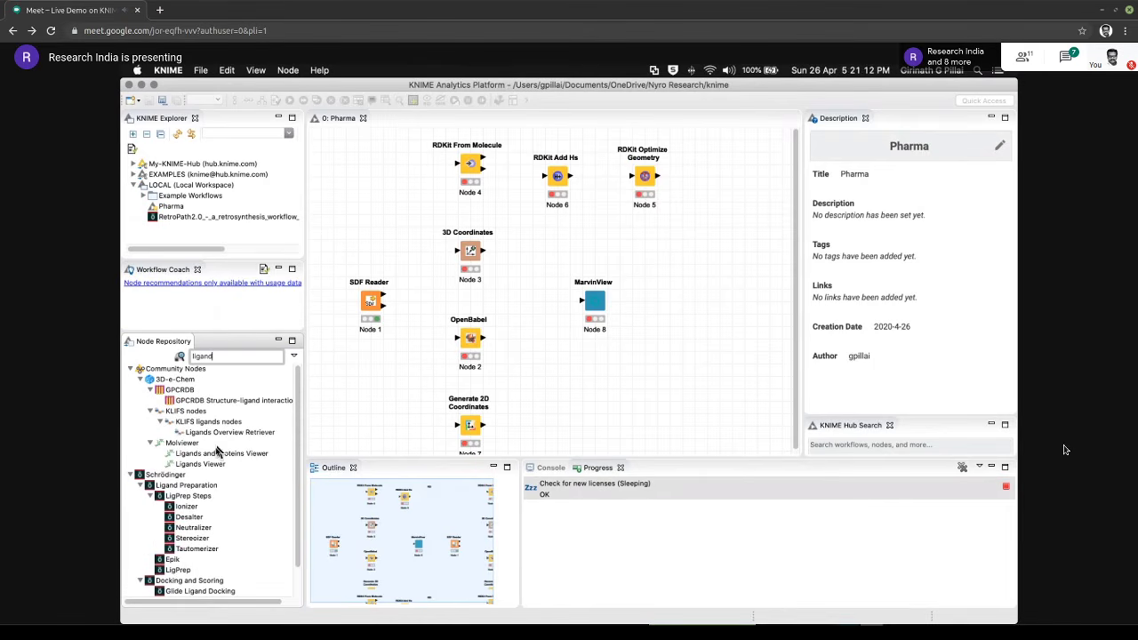
click(201, 464)
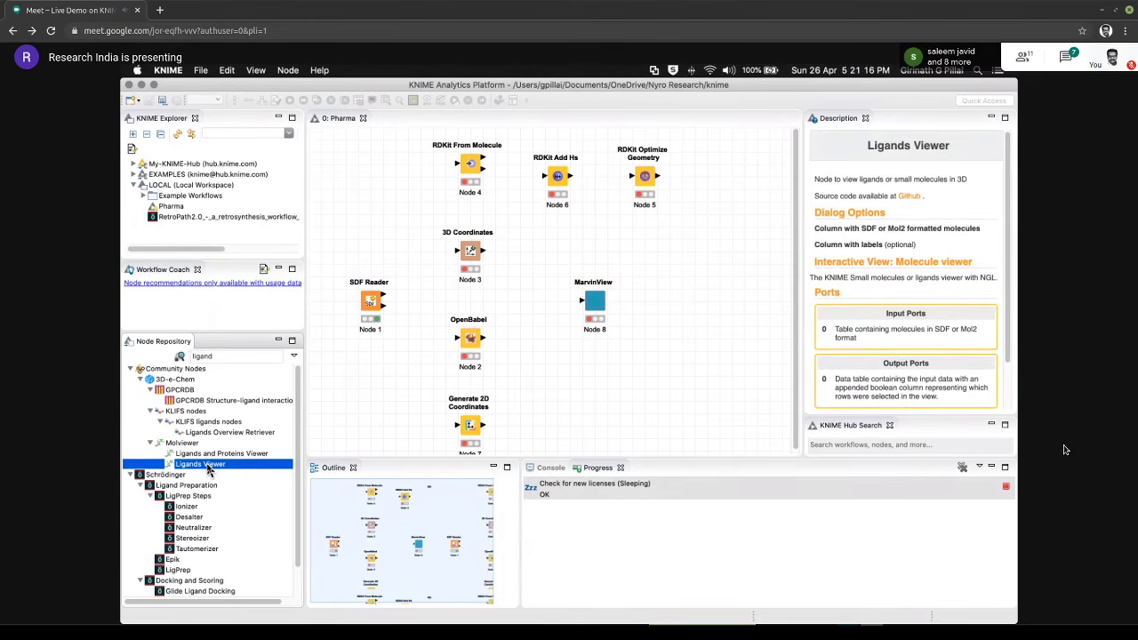
drag(209, 471, 609, 368)
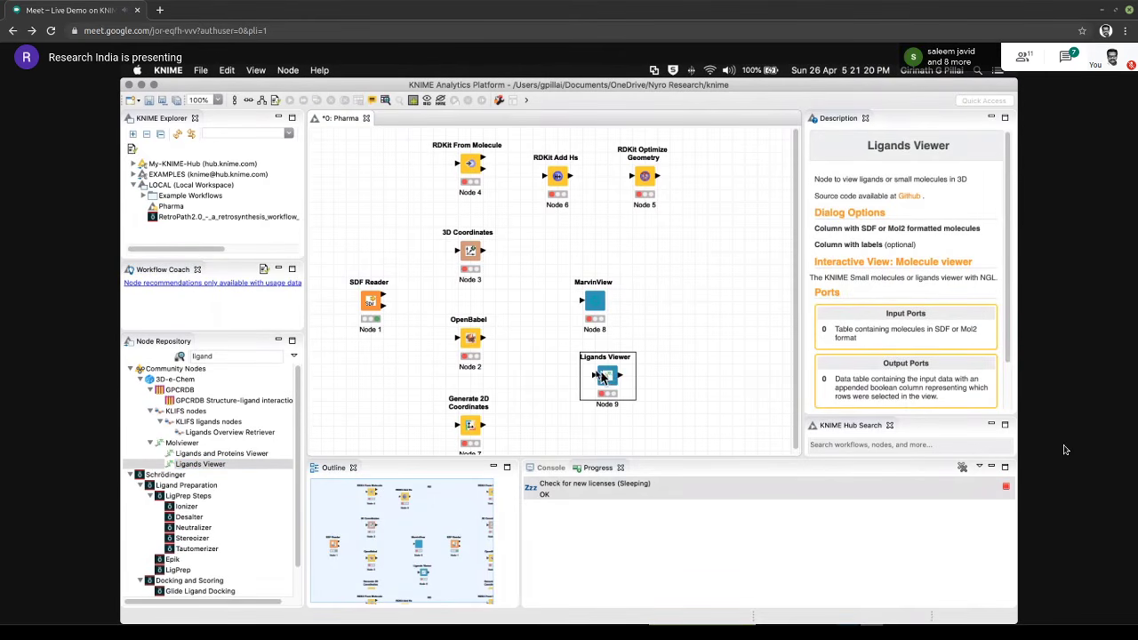
click(569, 358)
Connect the SDF Reader's read molecules output to the MarvinView input and execute the MarvinView node
drag(385, 297, 582, 302)
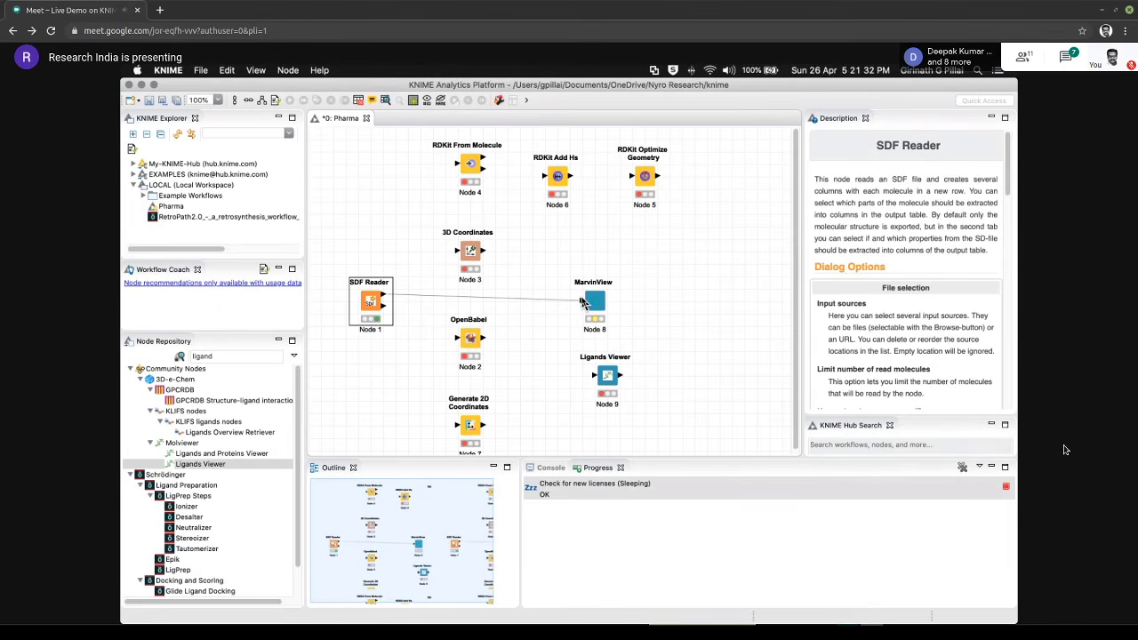
click(599, 310)
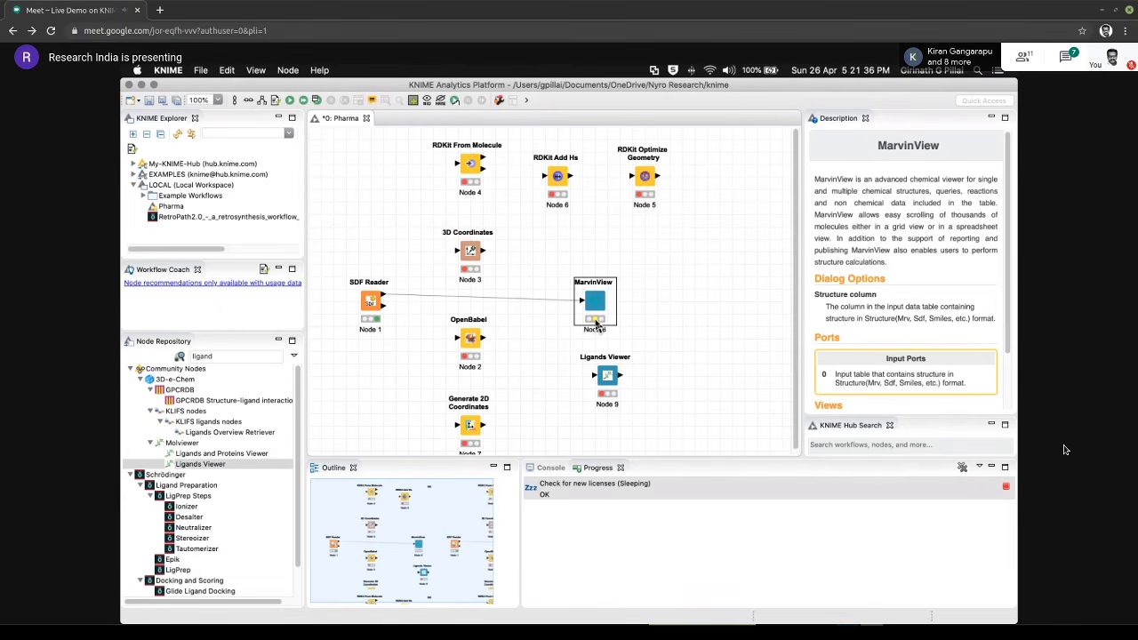
click(290, 102)
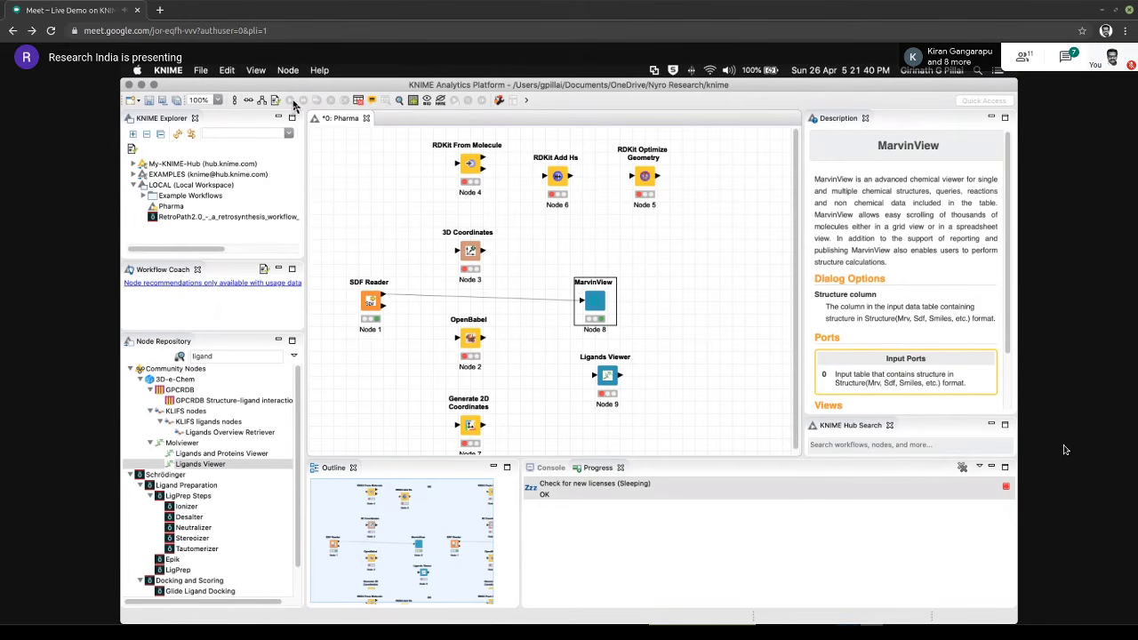
Open the MarvinView node's view of the molecule structures
right_click(599, 308)
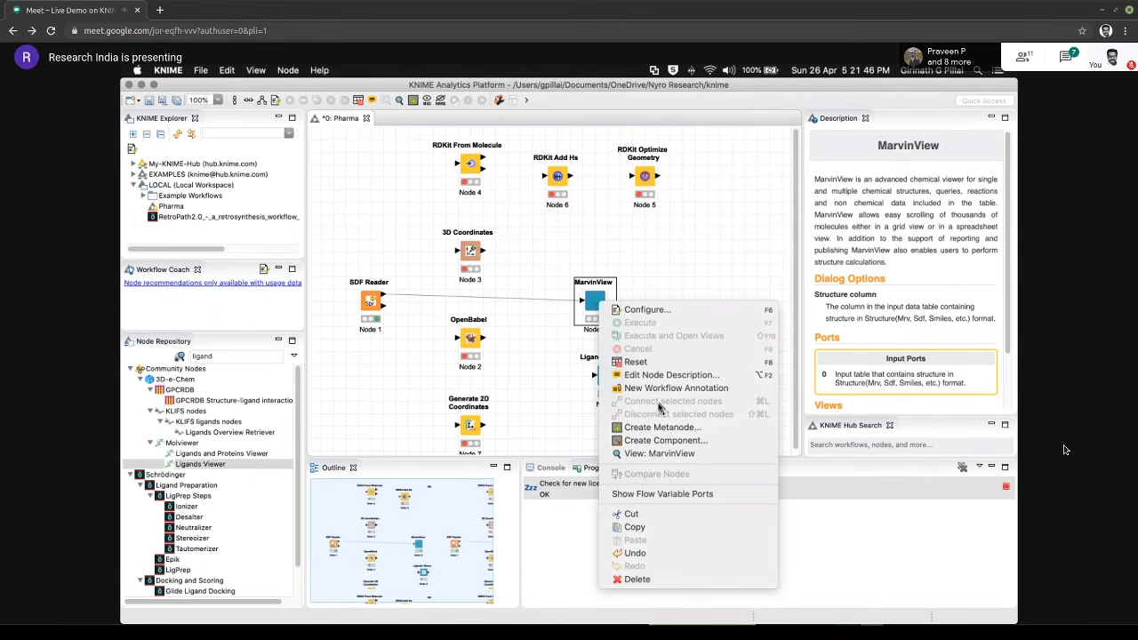
click(645, 455)
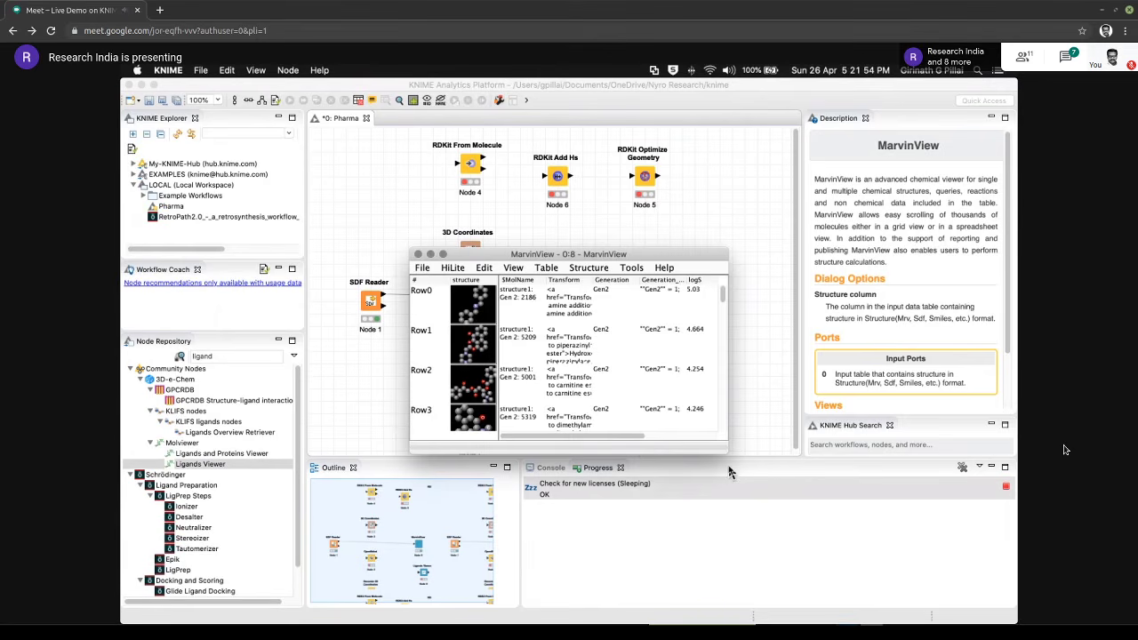
Enlarge the MarvinView window and its table rows to inspect the molecule structures more closely
drag(726, 452, 867, 583)
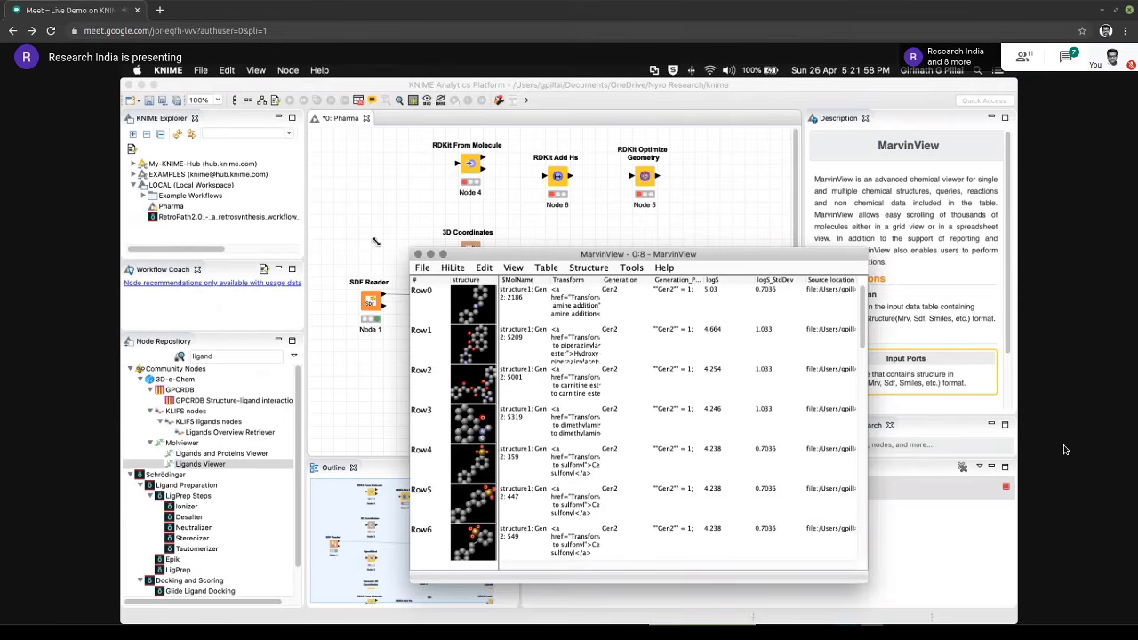
drag(411, 254, 257, 182)
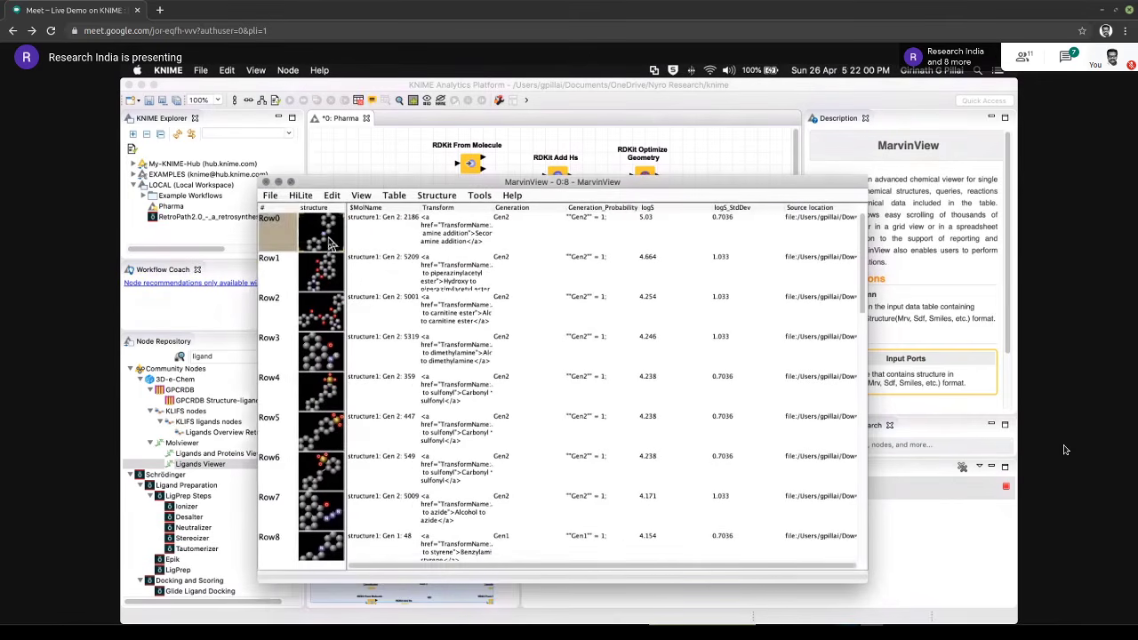
drag(329, 242, 322, 270)
drag(323, 270, 282, 213)
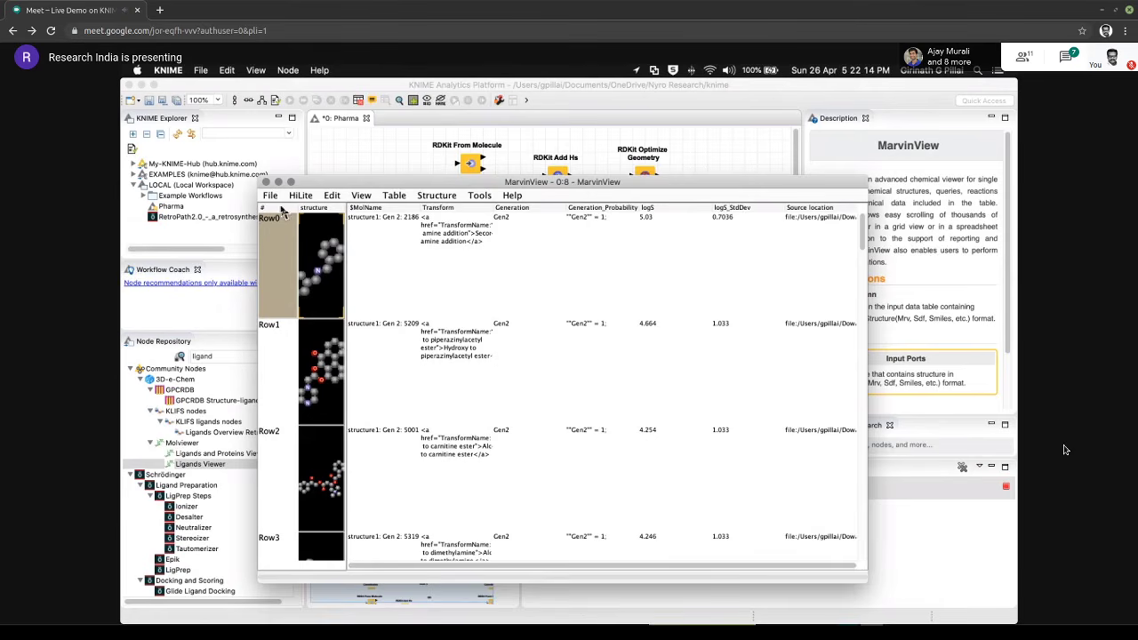
Review the file formats offered for saving all MarvinView structures, and leave the save dialog without saving
click(271, 196)
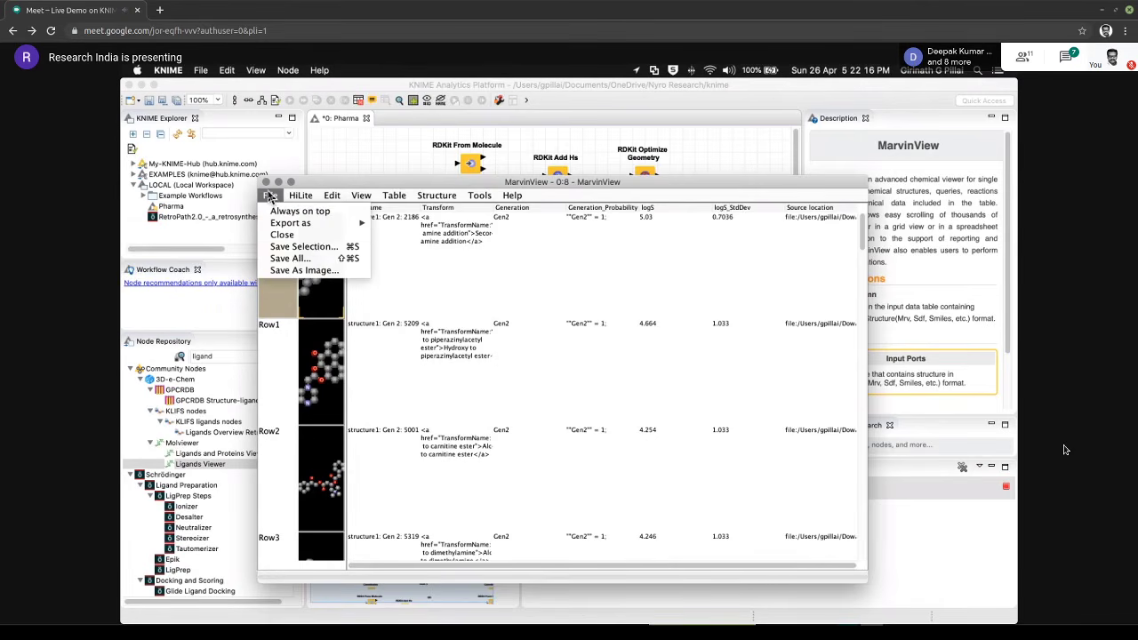
click(292, 258)
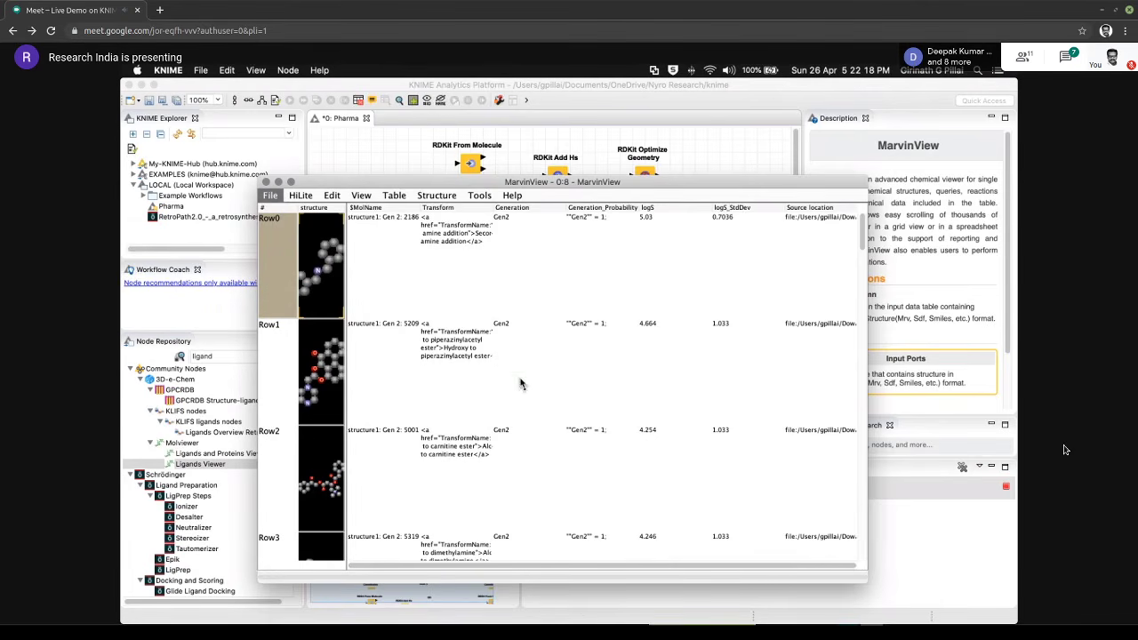
click(557, 510)
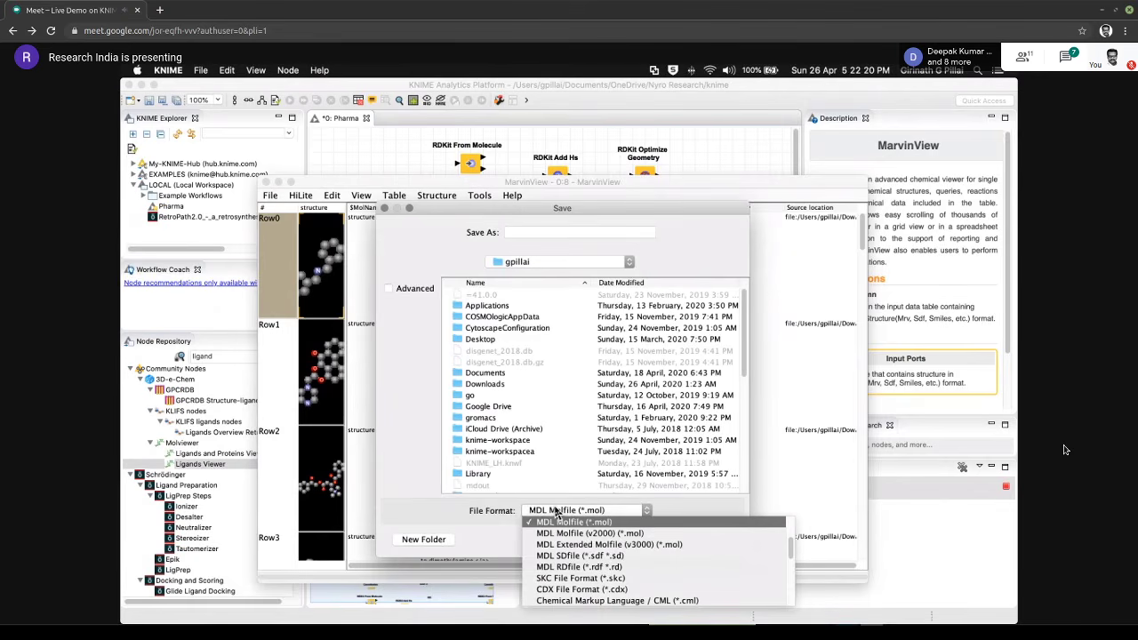
scroll(568, 591, down, 5)
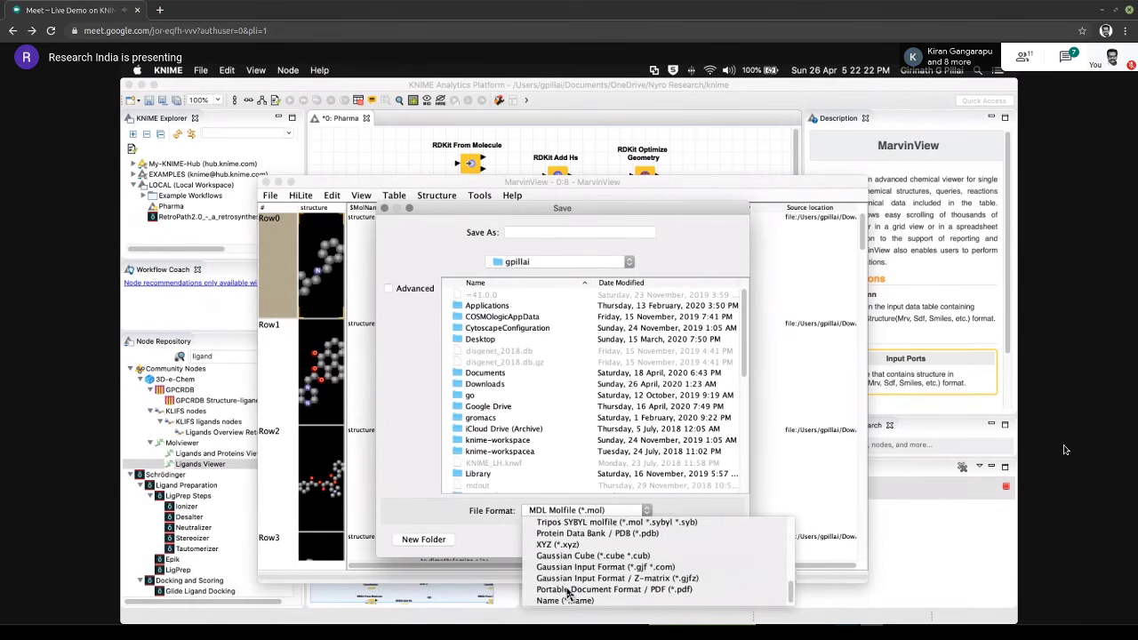
scroll(567, 593, up, 5)
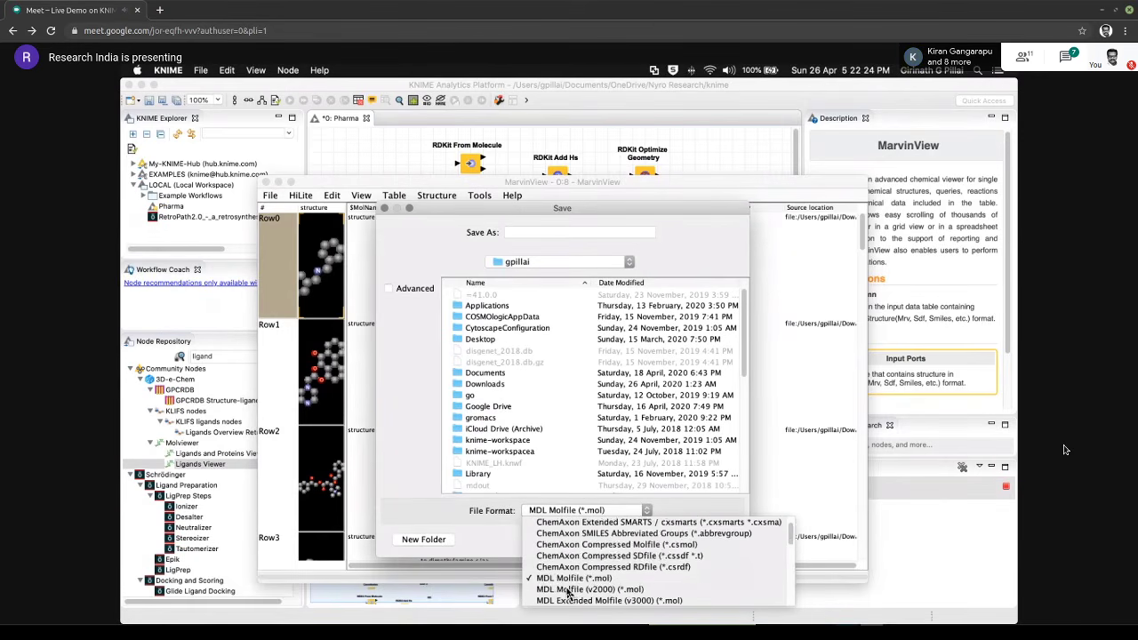
scroll(567, 594, down, 5)
scroll(569, 594, up, 5)
click(570, 598)
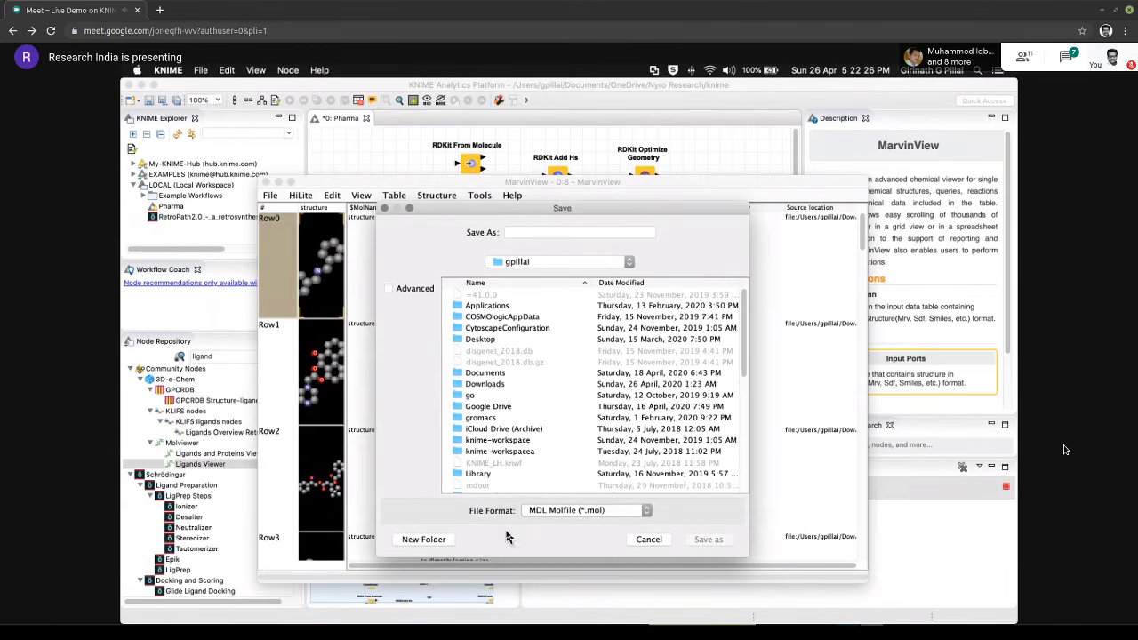
click(651, 539)
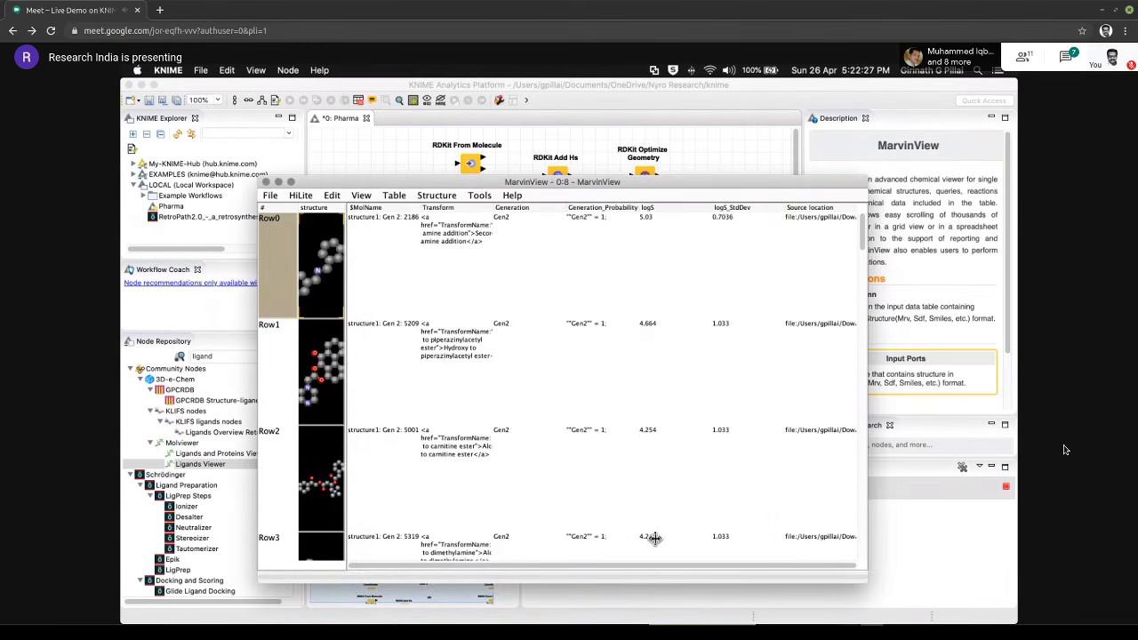
Close the MarvinView window to return to the workflow
click(271, 196)
click(279, 195)
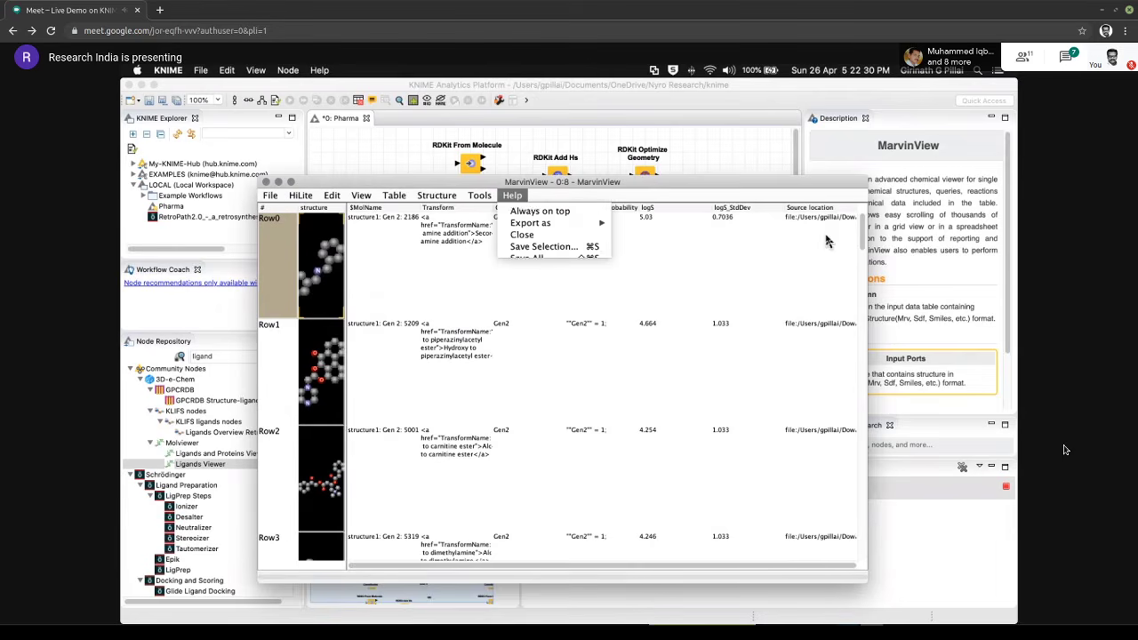
click(350, 183)
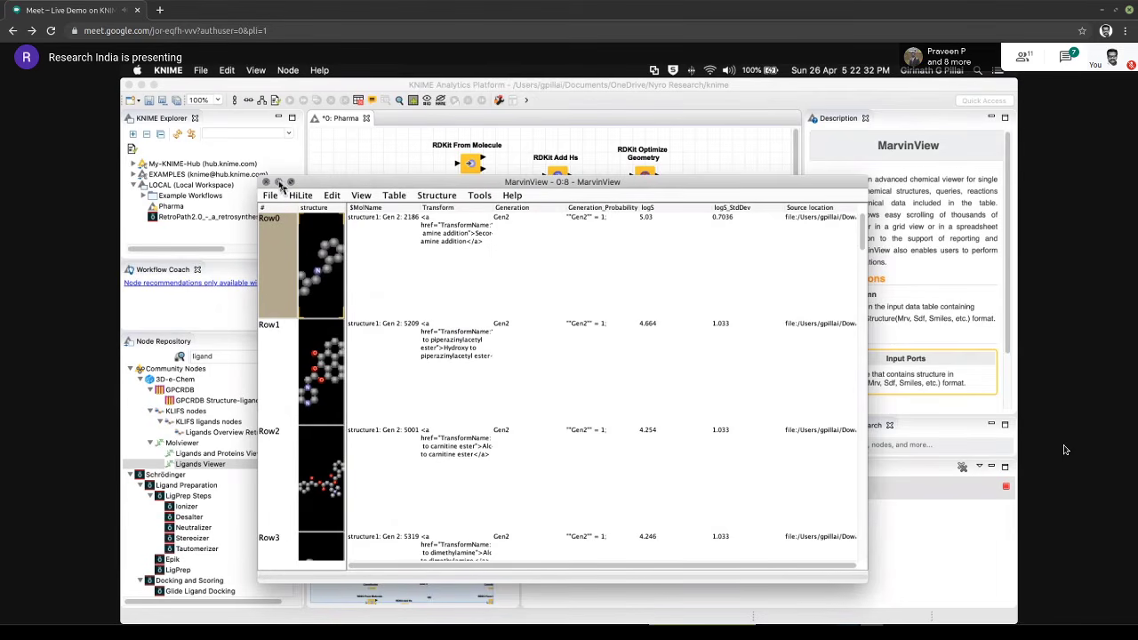
click(266, 182)
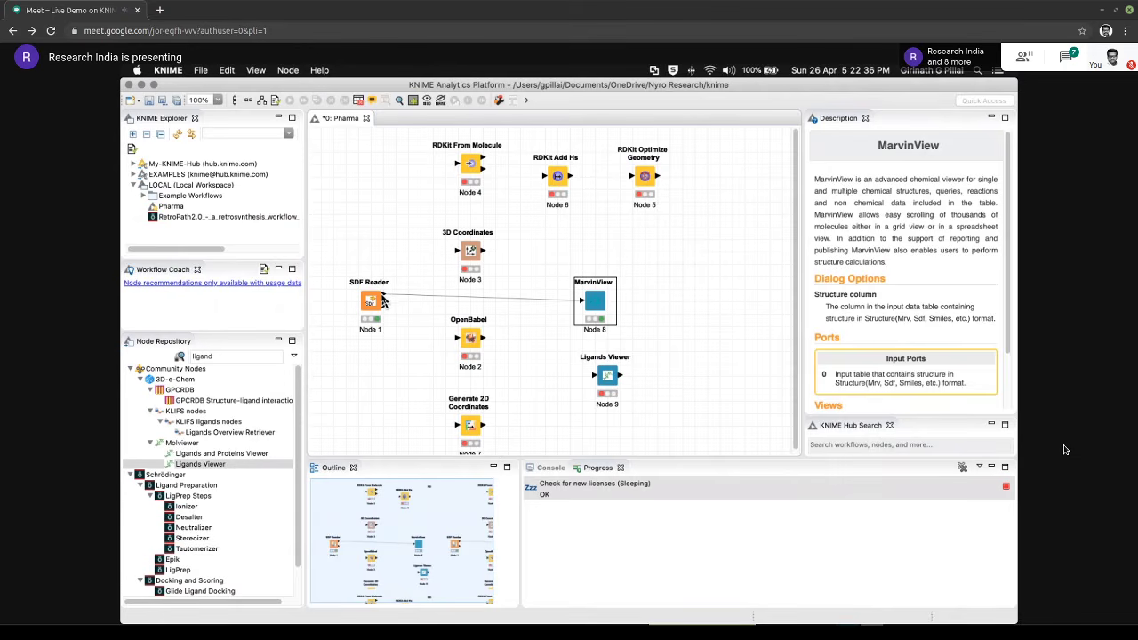
Connect the SDF Reader's read molecules output to the Ligands Viewer input and accept the viewer's default configuration
drag(382, 300, 597, 379)
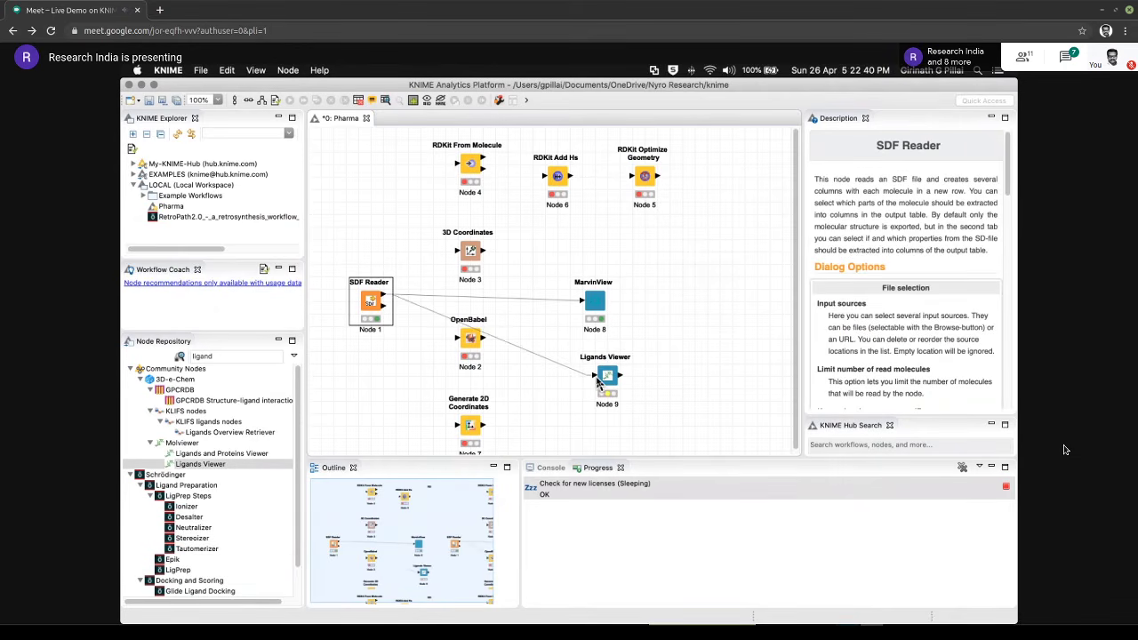
right_click(613, 384)
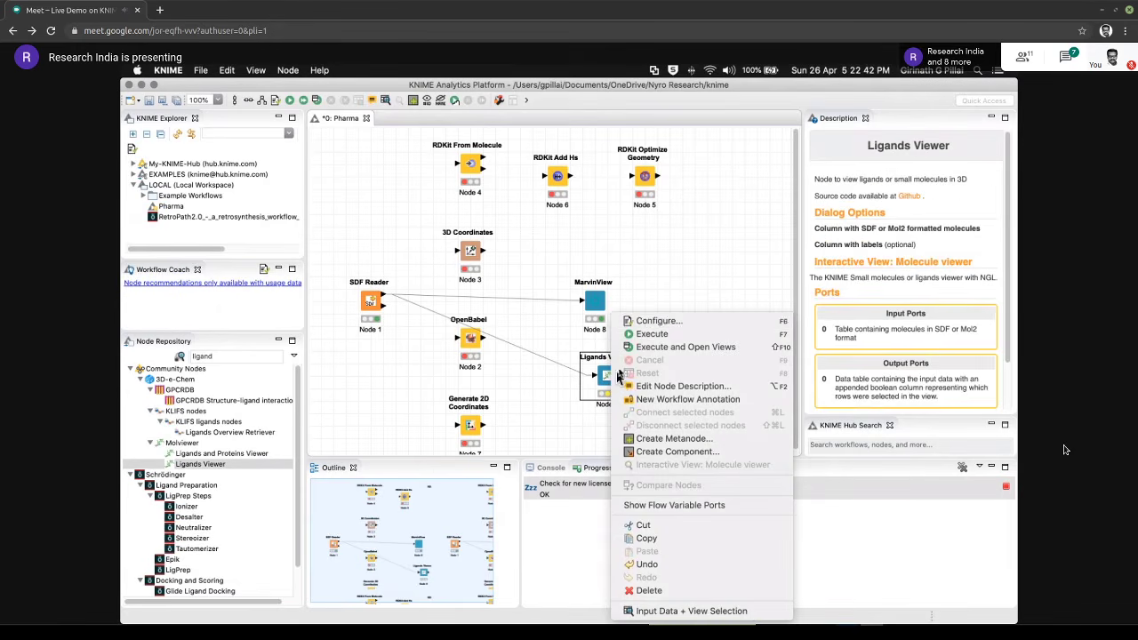
click(646, 322)
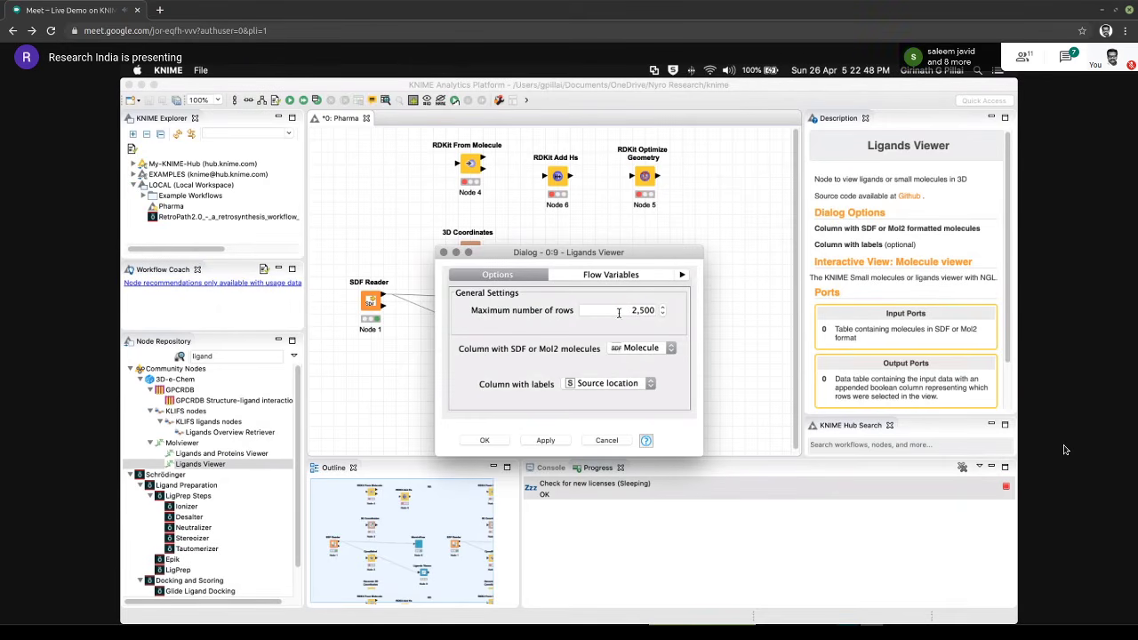
click(488, 440)
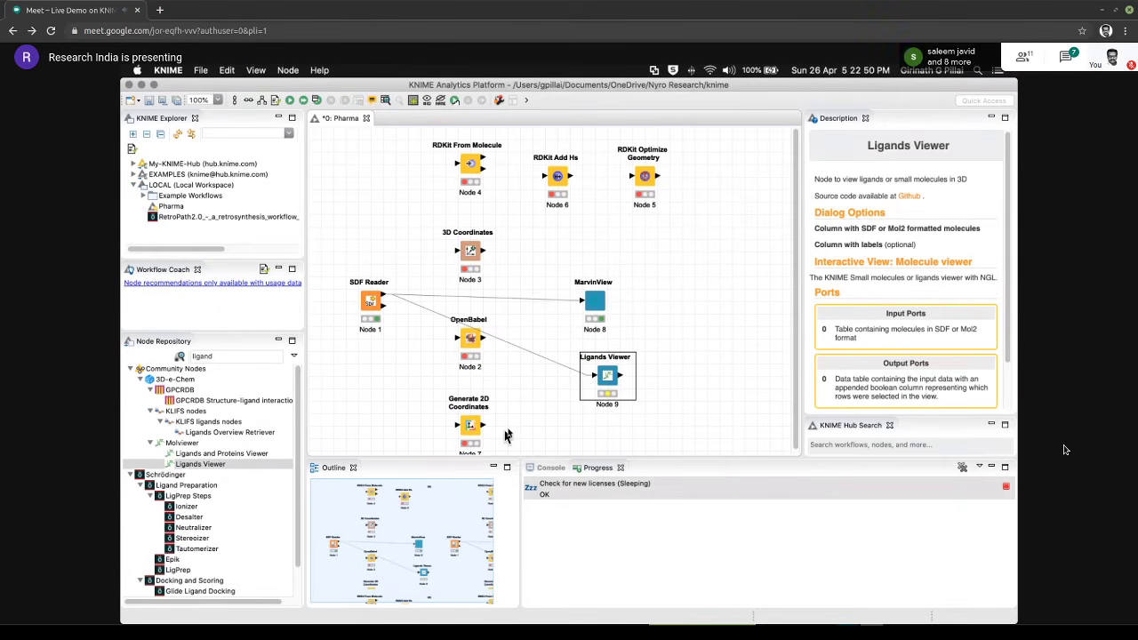
Set the Ligands Viewer's column with labels to <RowID>
right_click(604, 382)
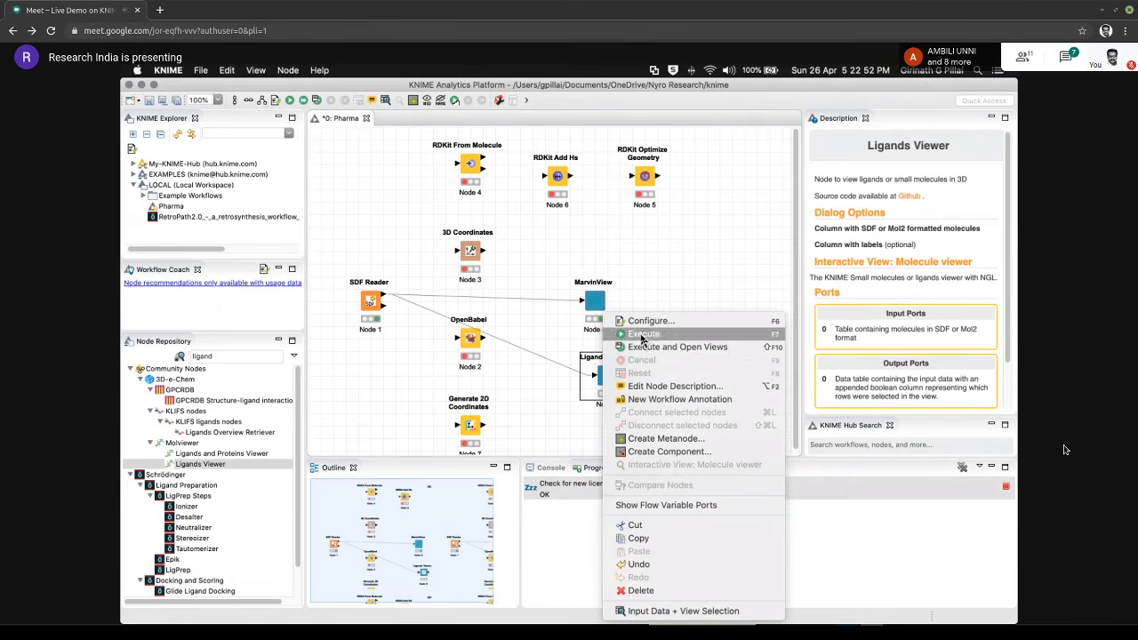
click(633, 316)
click(617, 385)
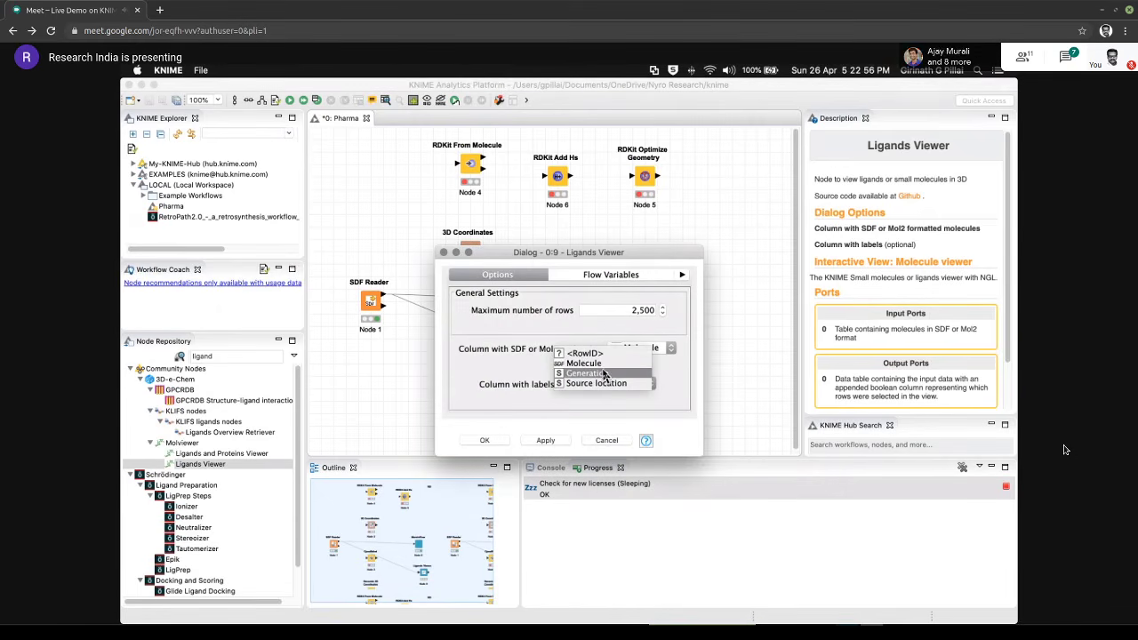
click(600, 355)
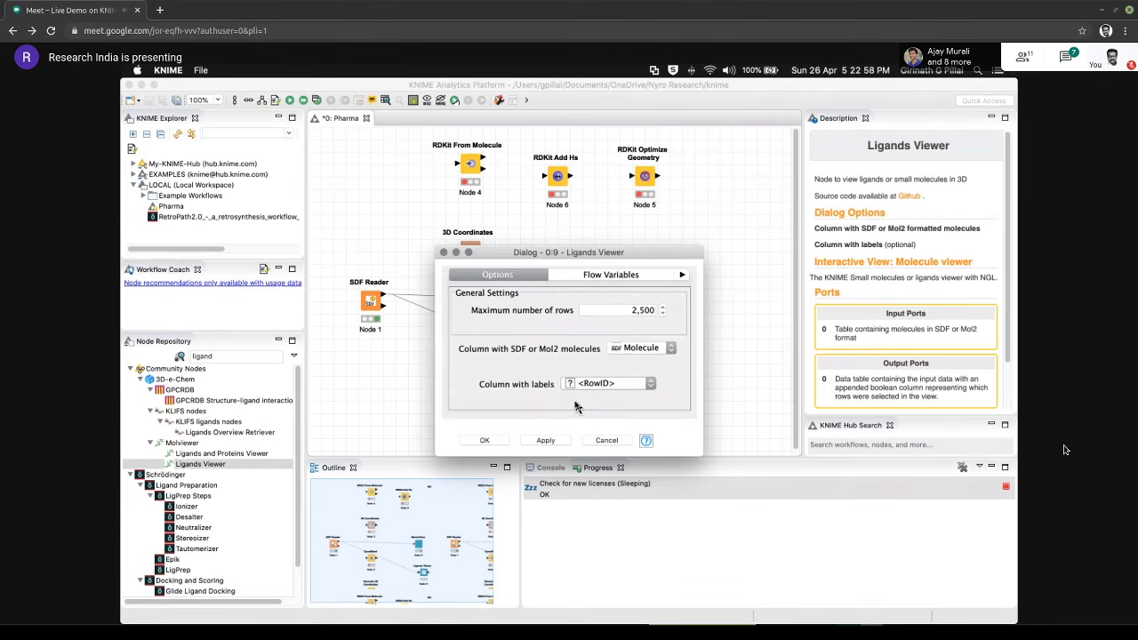
click(485, 440)
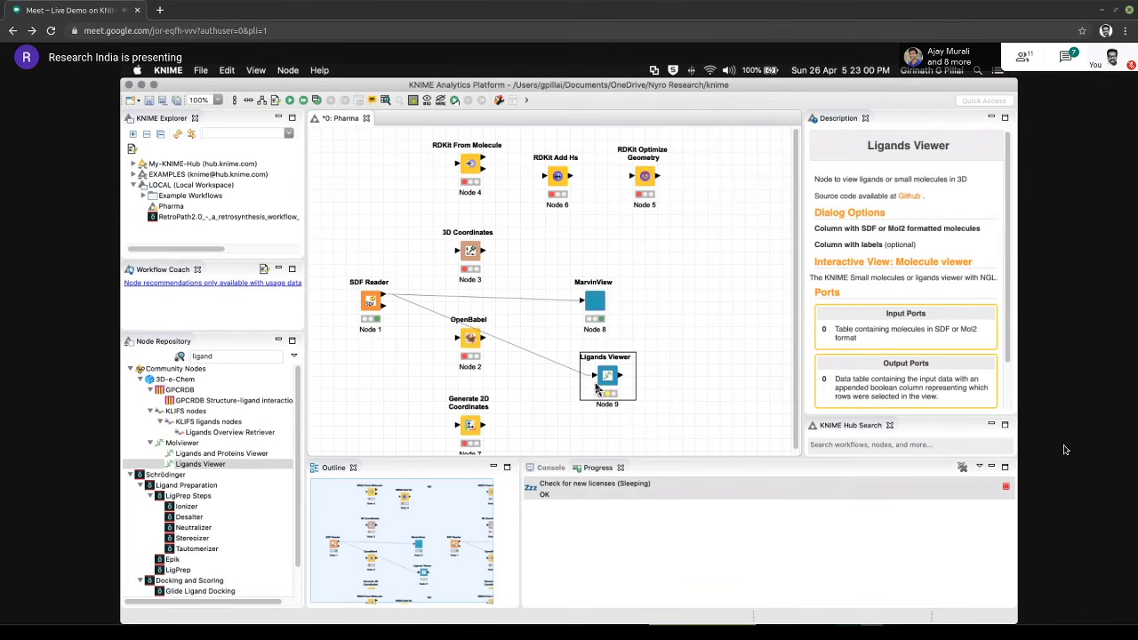
Execute the Ligands Viewer node, open its interactive molecule viewer, and decline the Chromium notification requests
click(289, 102)
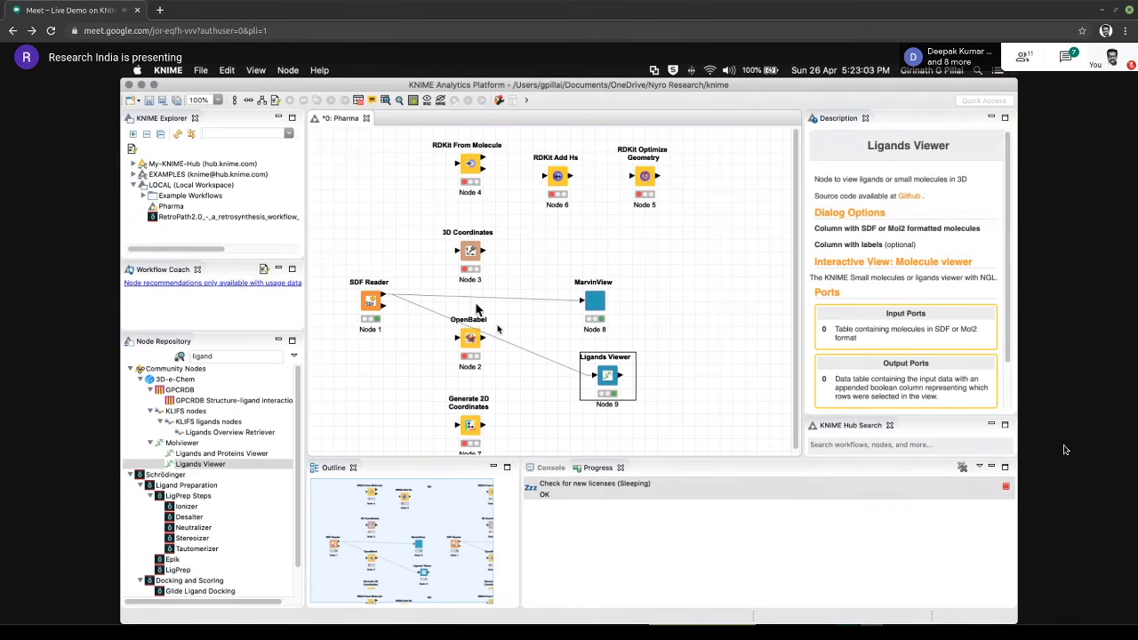
right_click(607, 375)
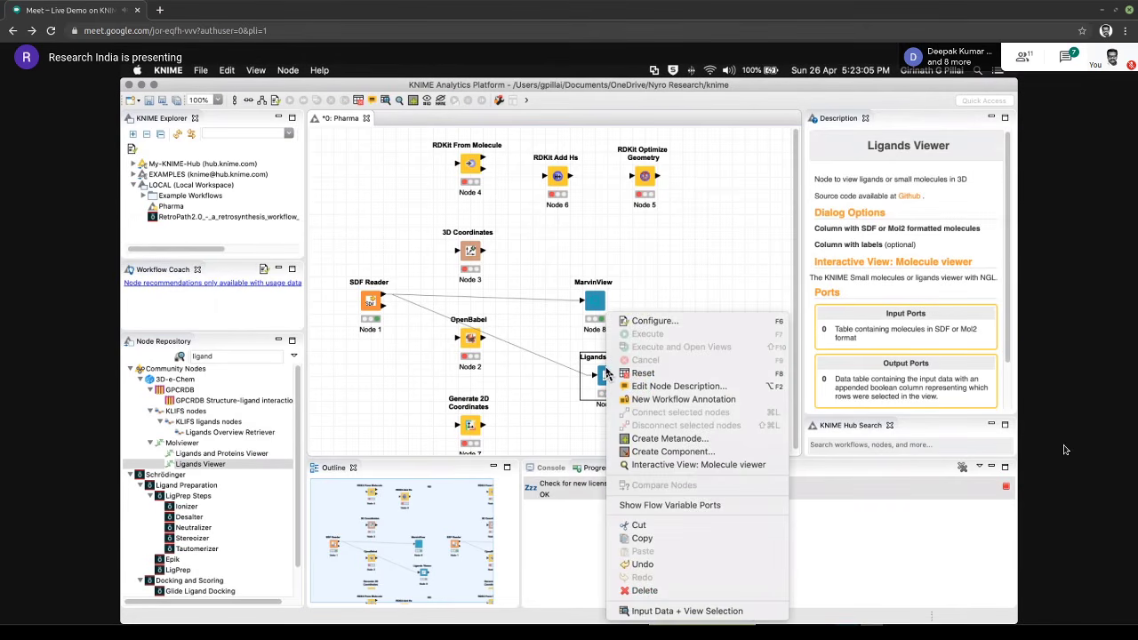
click(685, 465)
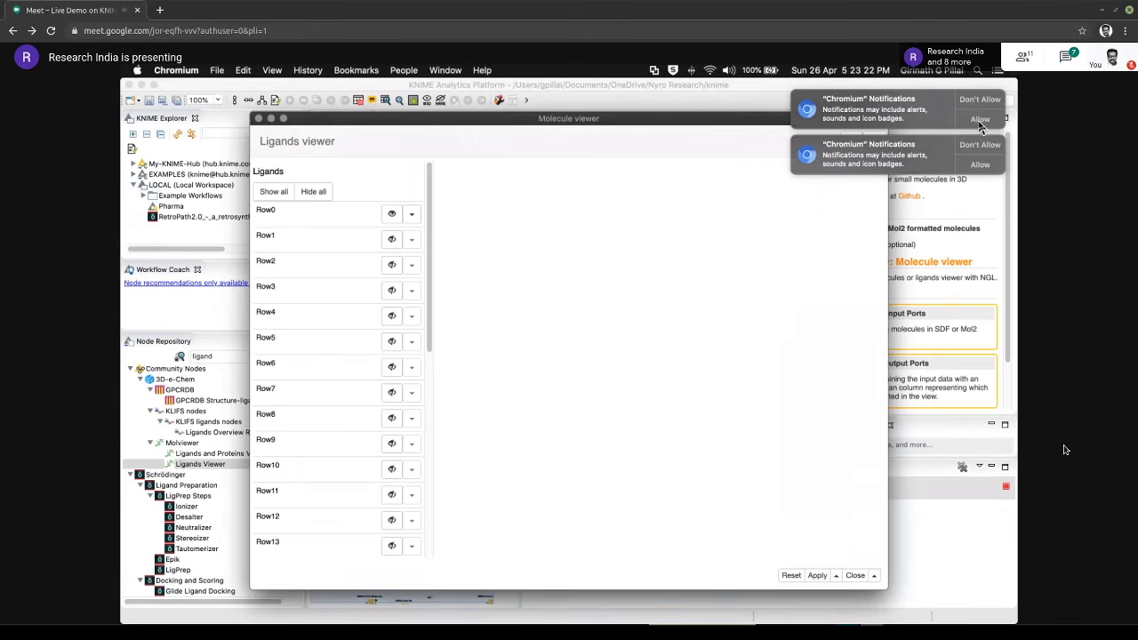
click(984, 94)
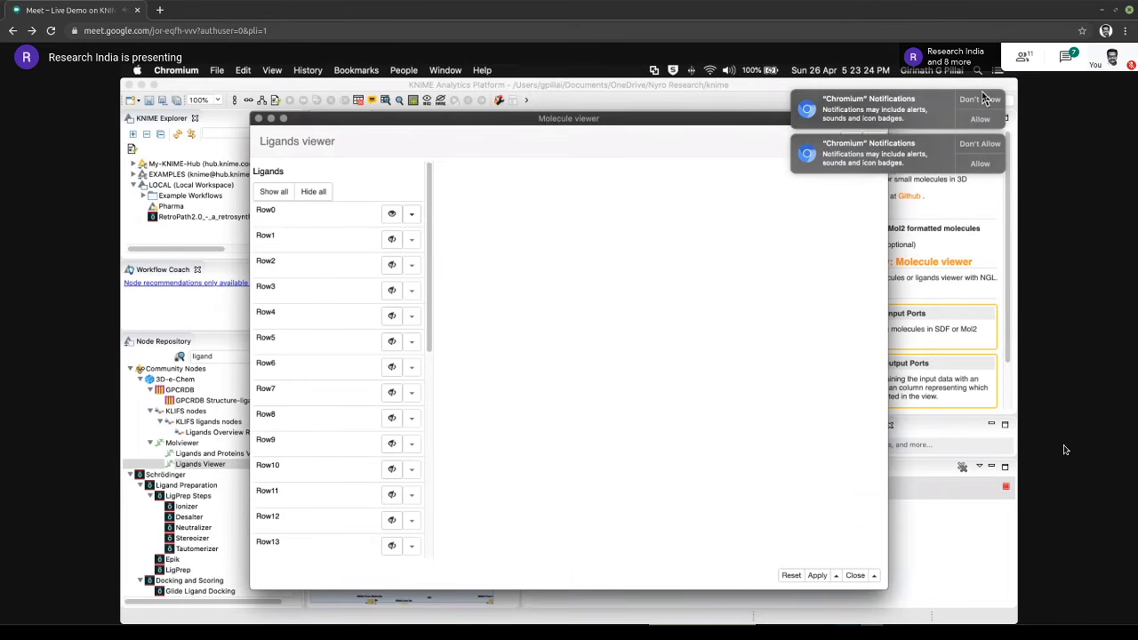
click(983, 94)
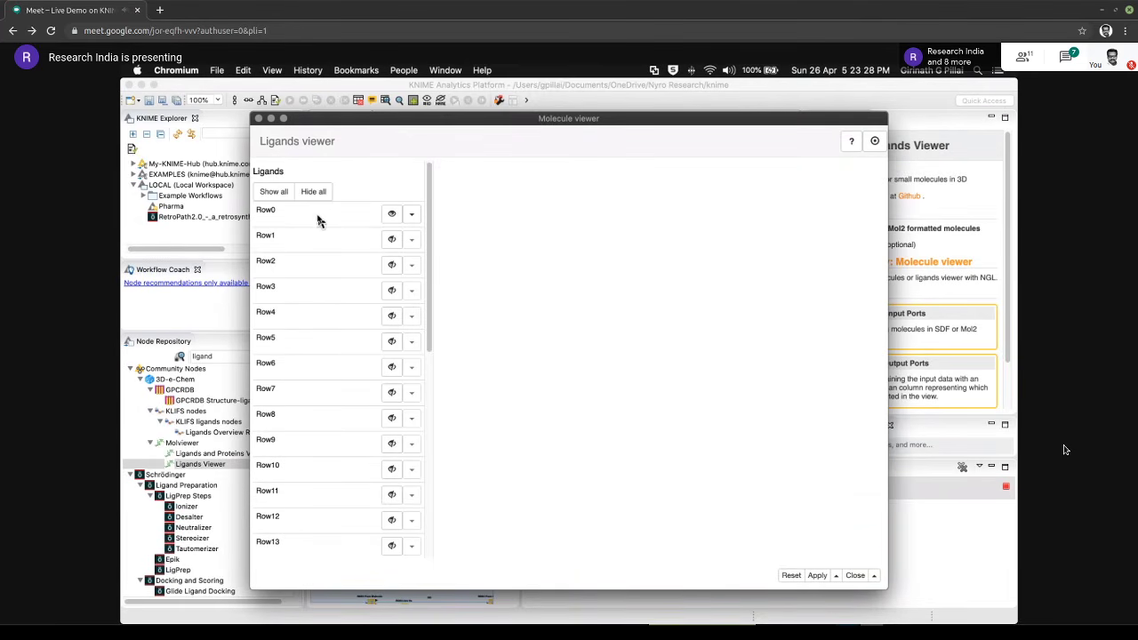
Show all ligands in the molecule viewer, and close it while discarding the view changes
click(275, 193)
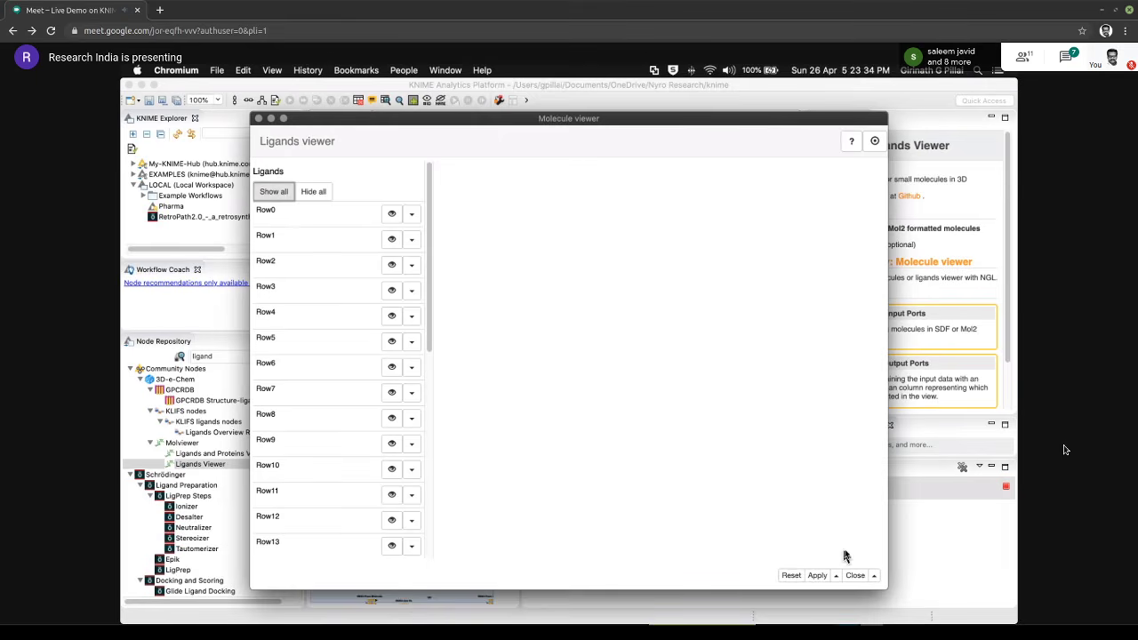
click(854, 576)
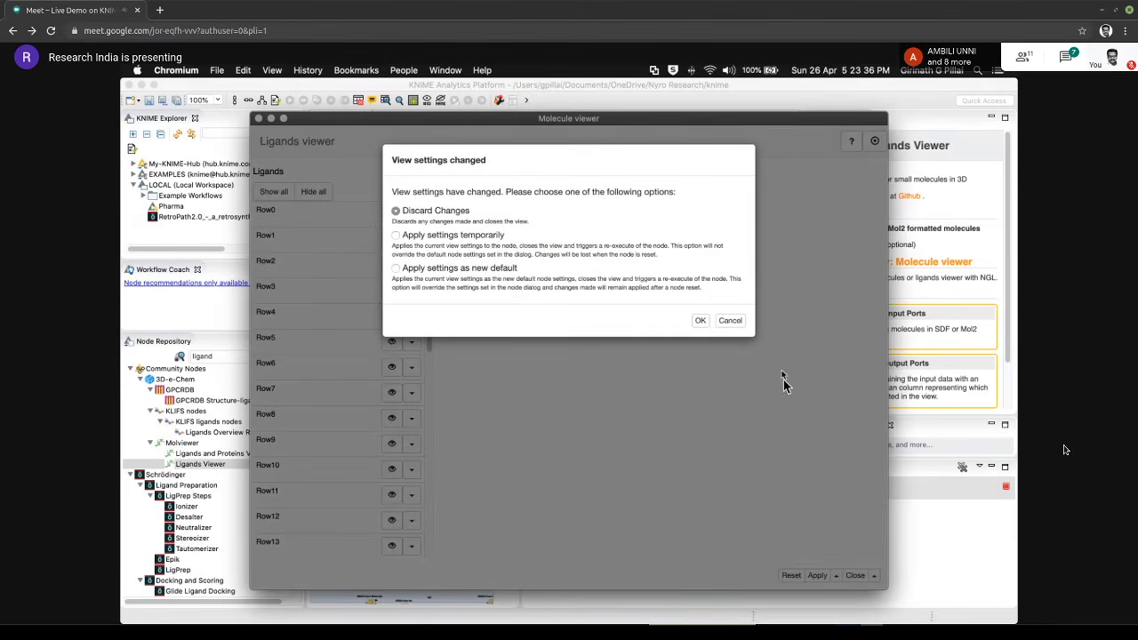
click(703, 320)
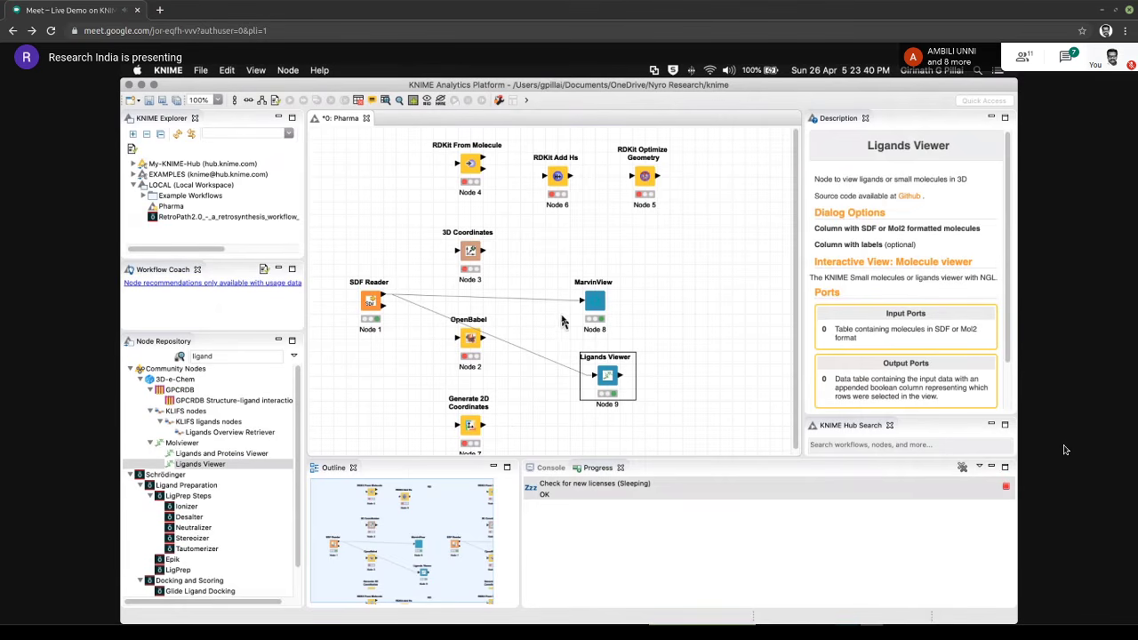
Delete the connection between the SDF Reader and MarvinView nodes
click(508, 303)
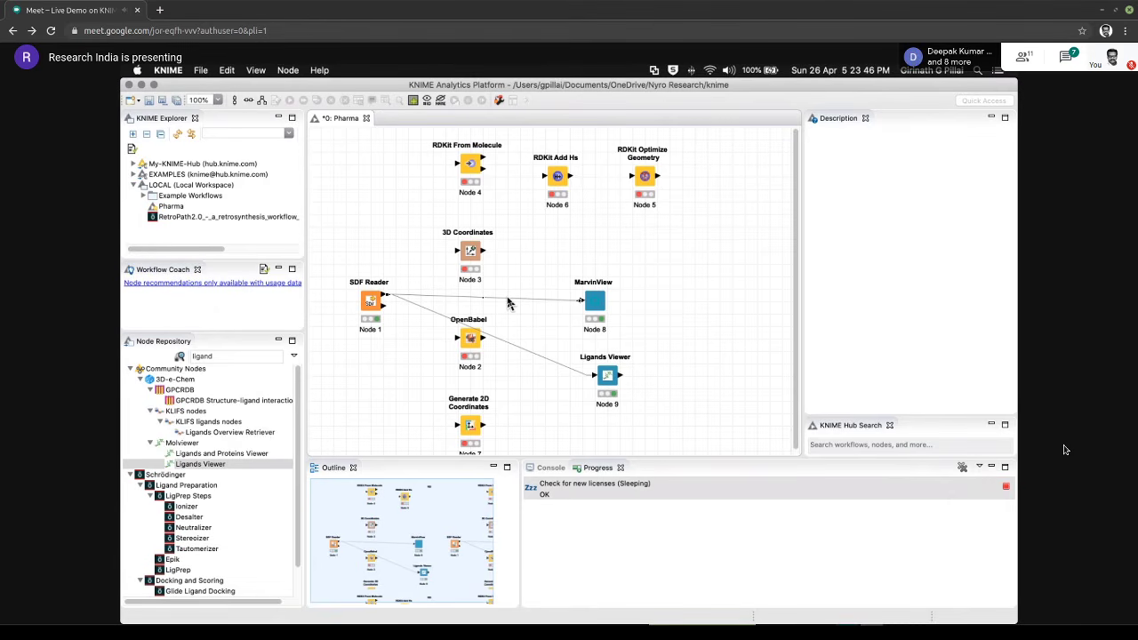
right_click(507, 303)
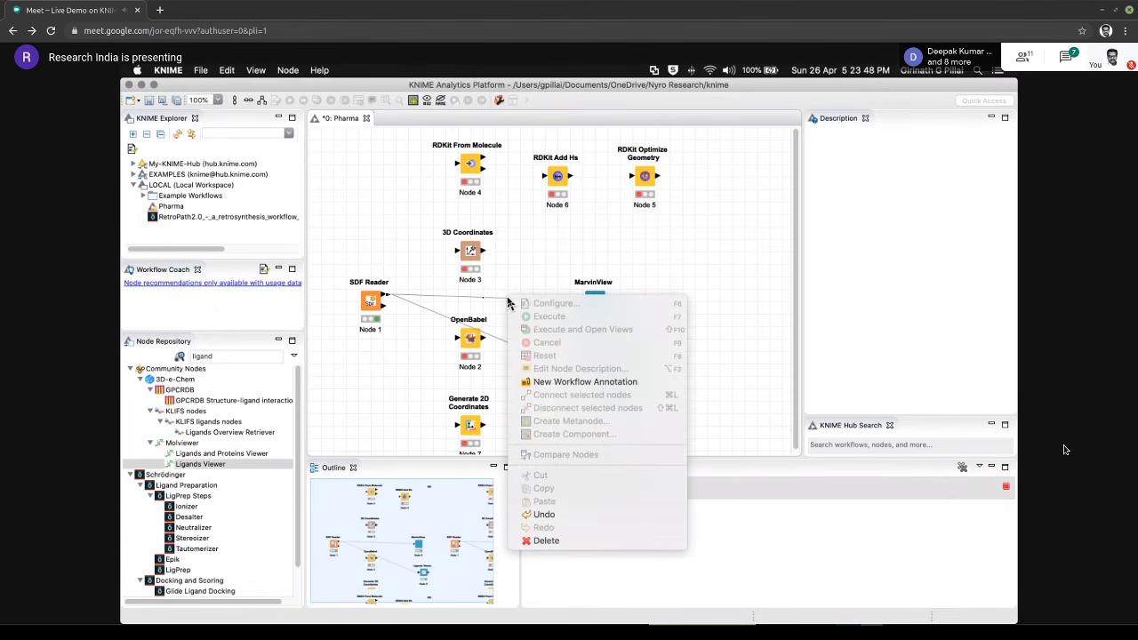
click(546, 541)
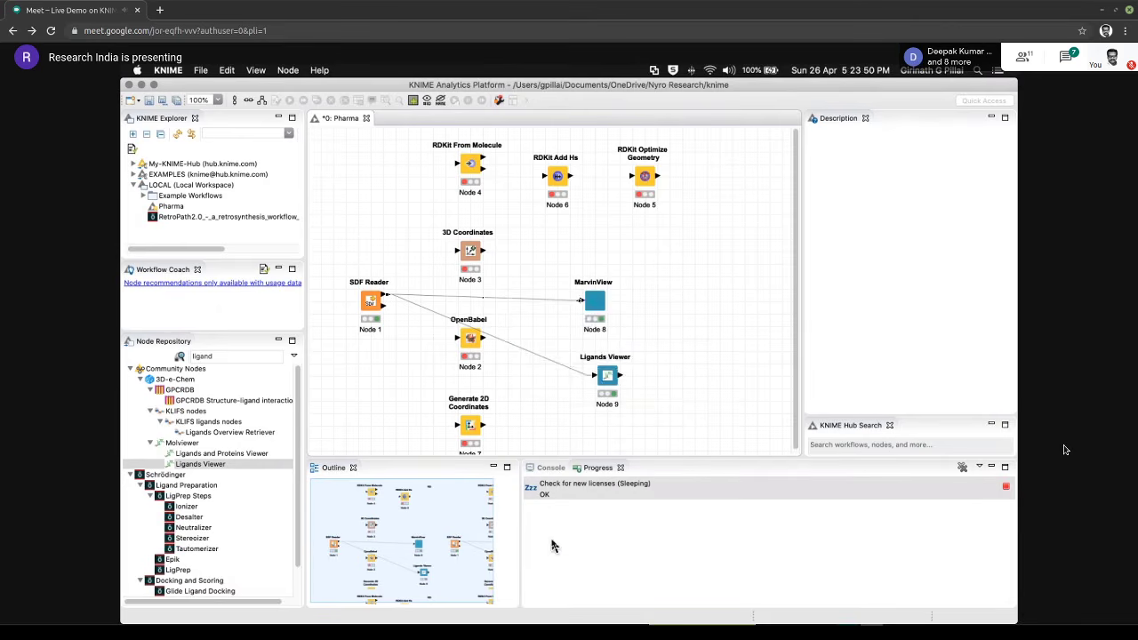
click(681, 369)
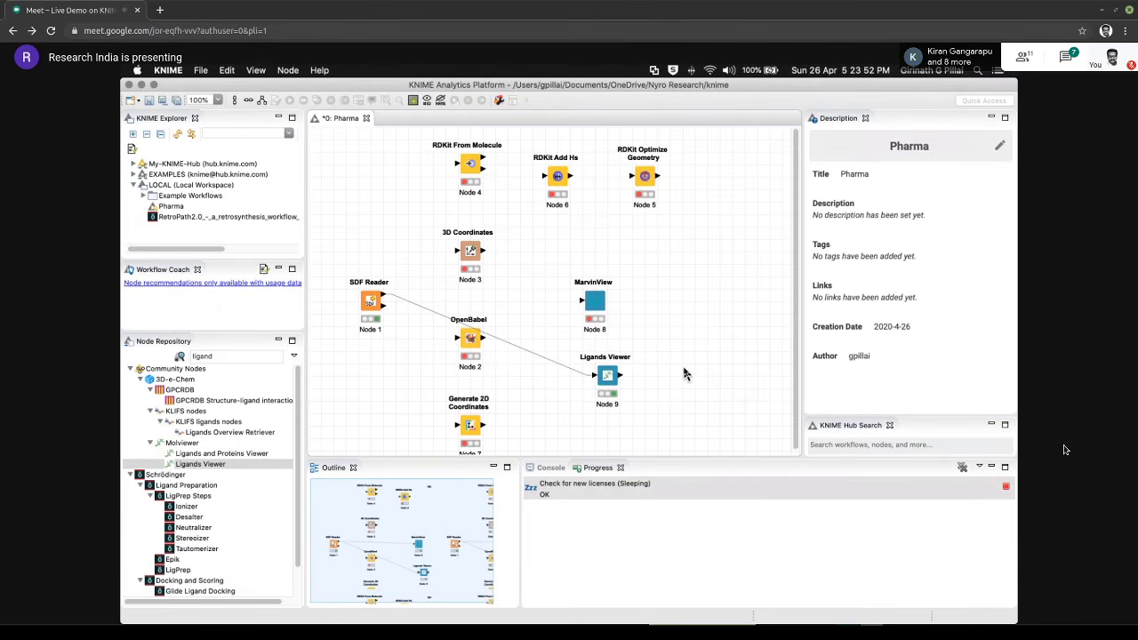
Delete the connection between the SDF Reader and Ligands Viewer nodes
click(499, 338)
right_click(499, 344)
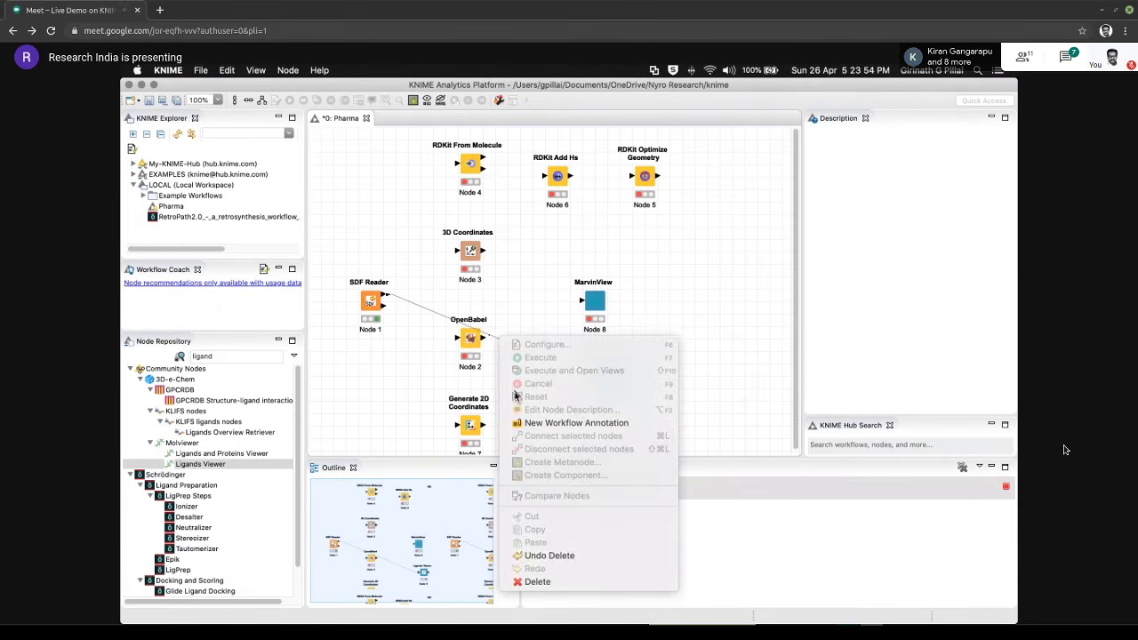
click(537, 582)
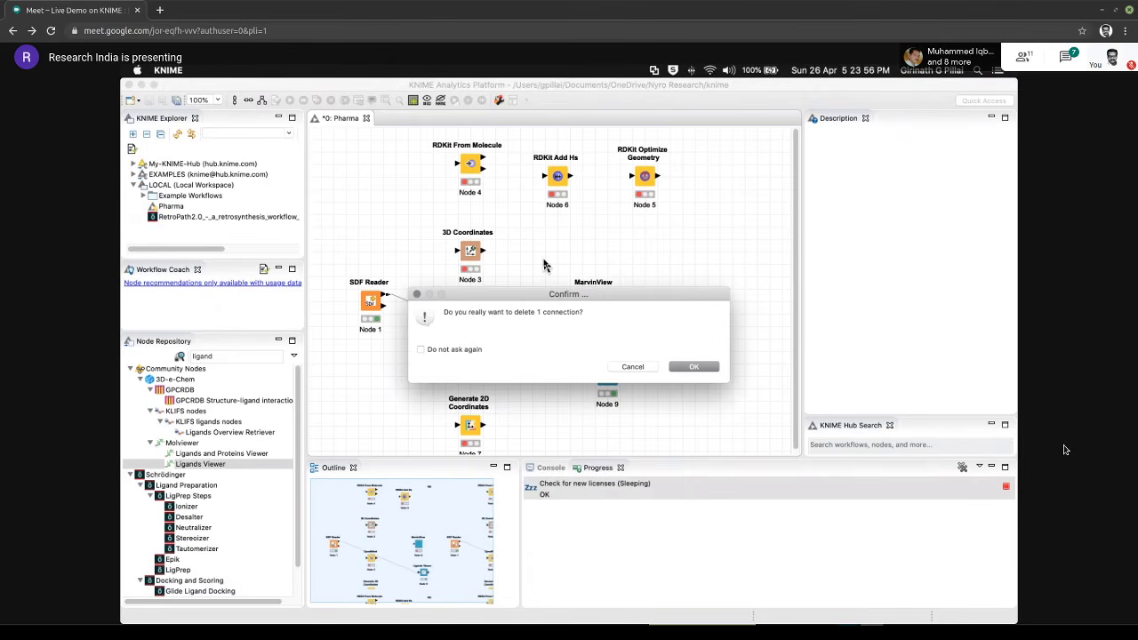
click(694, 367)
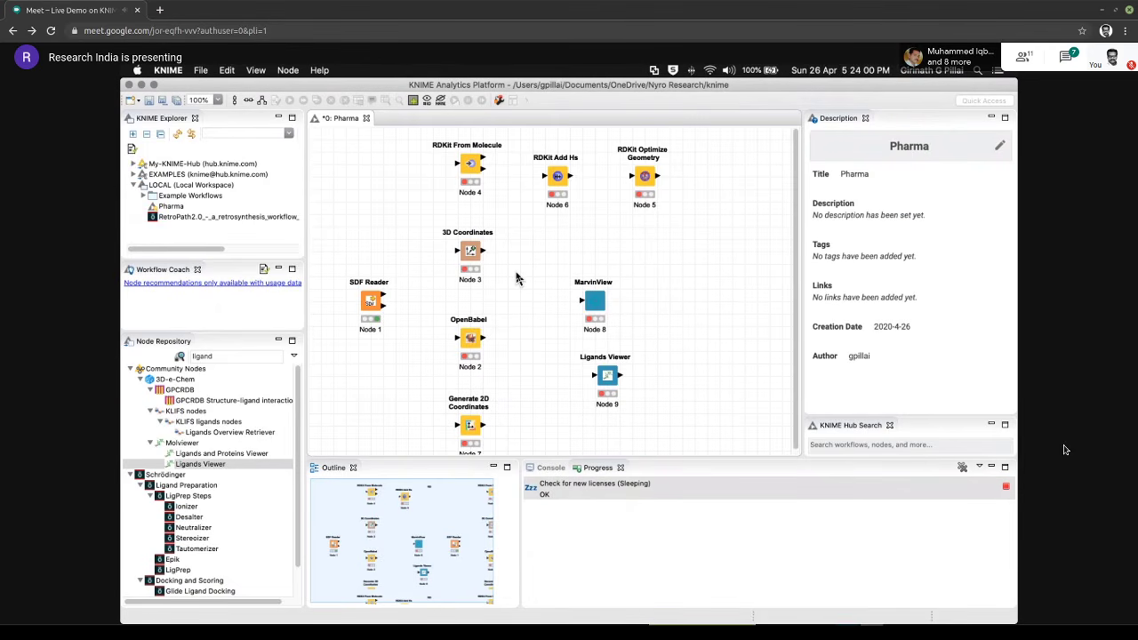
Connect the SDF Reader to RDKit From Molecule, and chain that through RDKit Add Hs to RDKit Optimize Geometry
drag(384, 301, 454, 165)
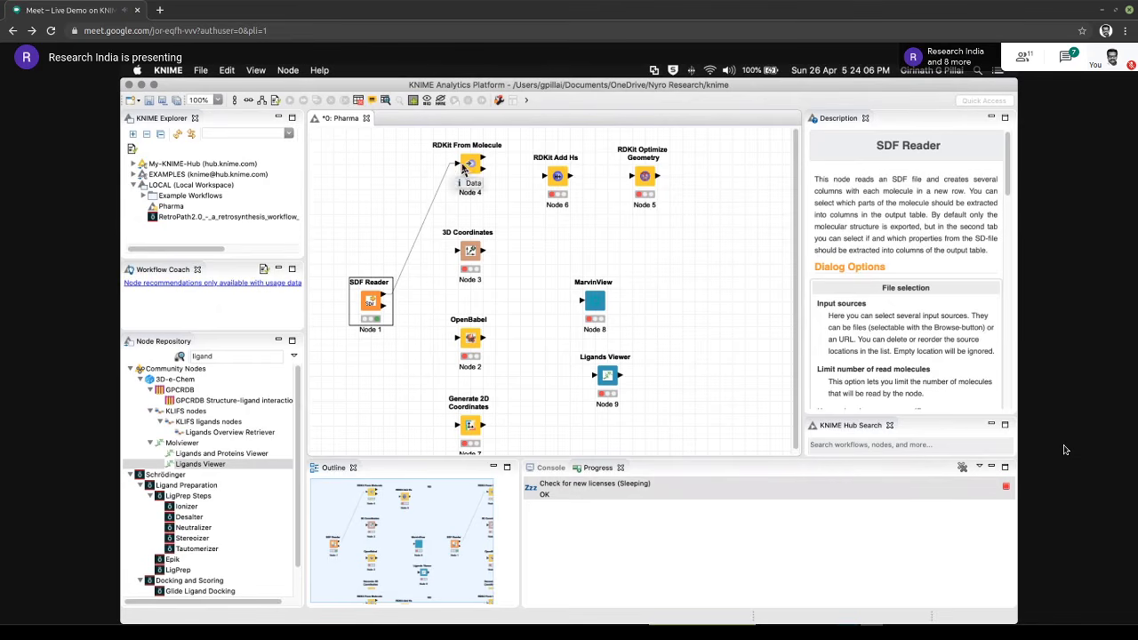
click(483, 163)
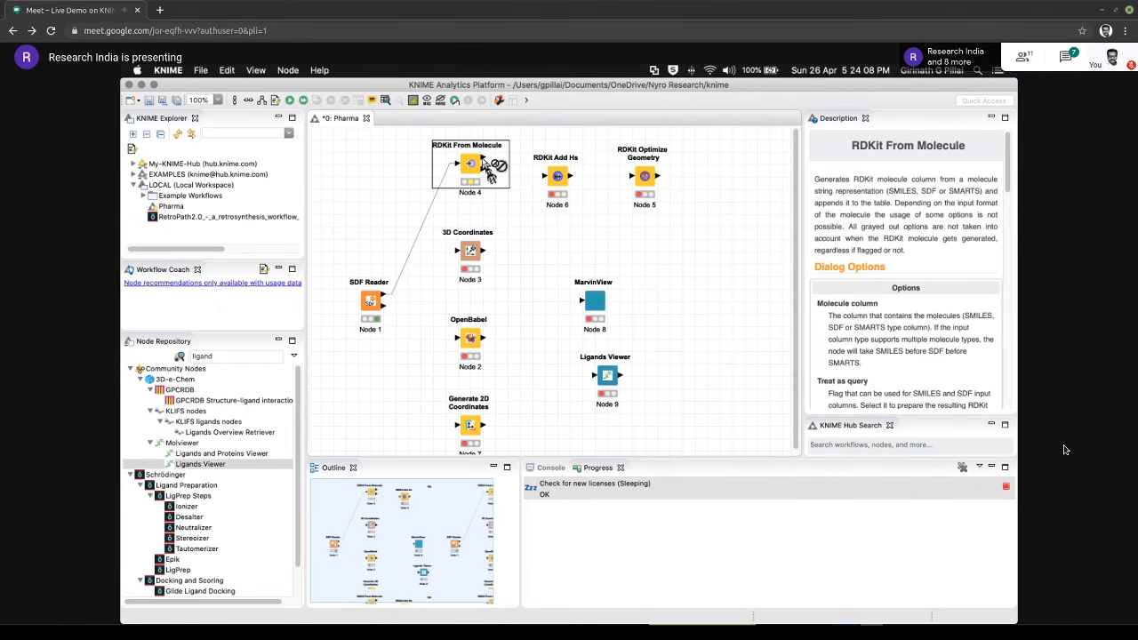
drag(484, 162, 631, 178)
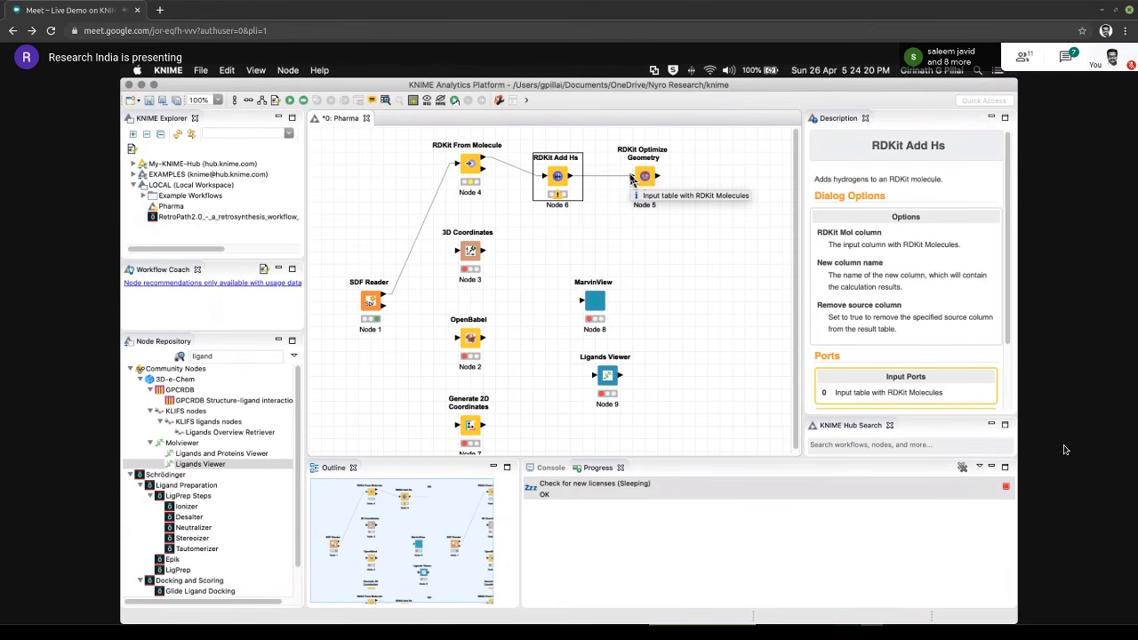
Configure RDKit From Molecule to use the Molecule column and generate 2D coordinates, keeping its advanced options as they are
click(475, 169)
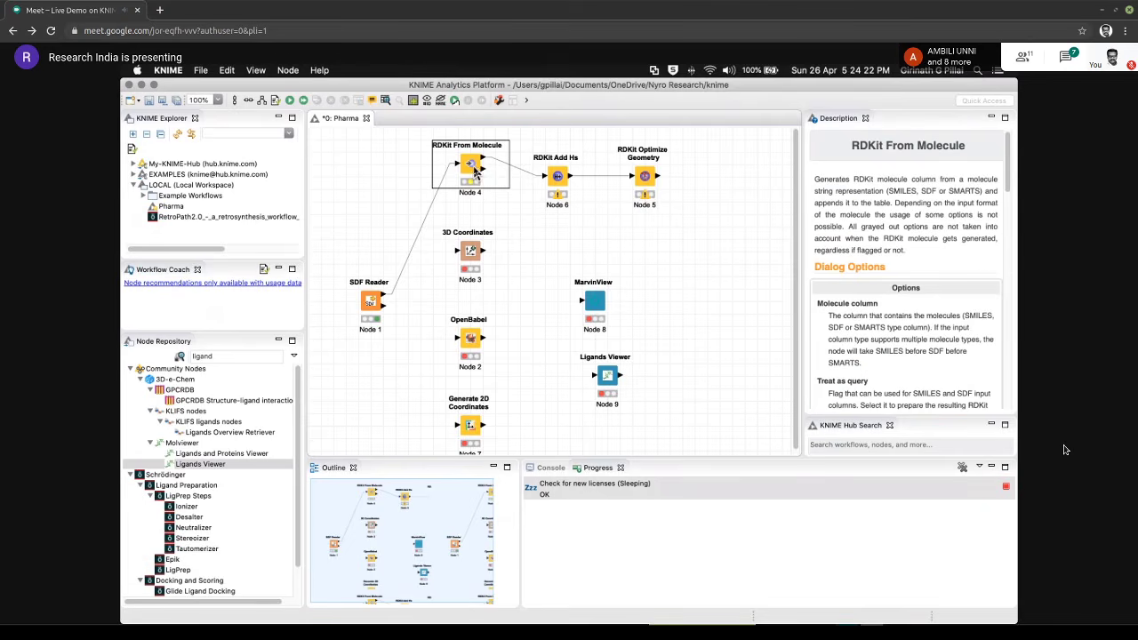
right_click(474, 169)
click(488, 177)
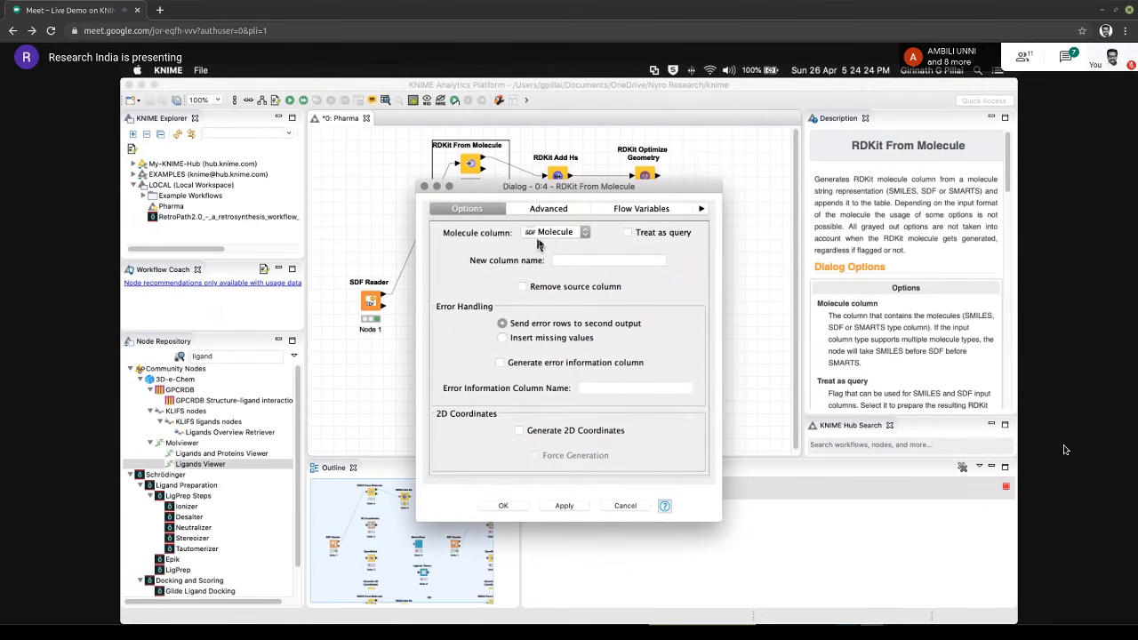
click(547, 235)
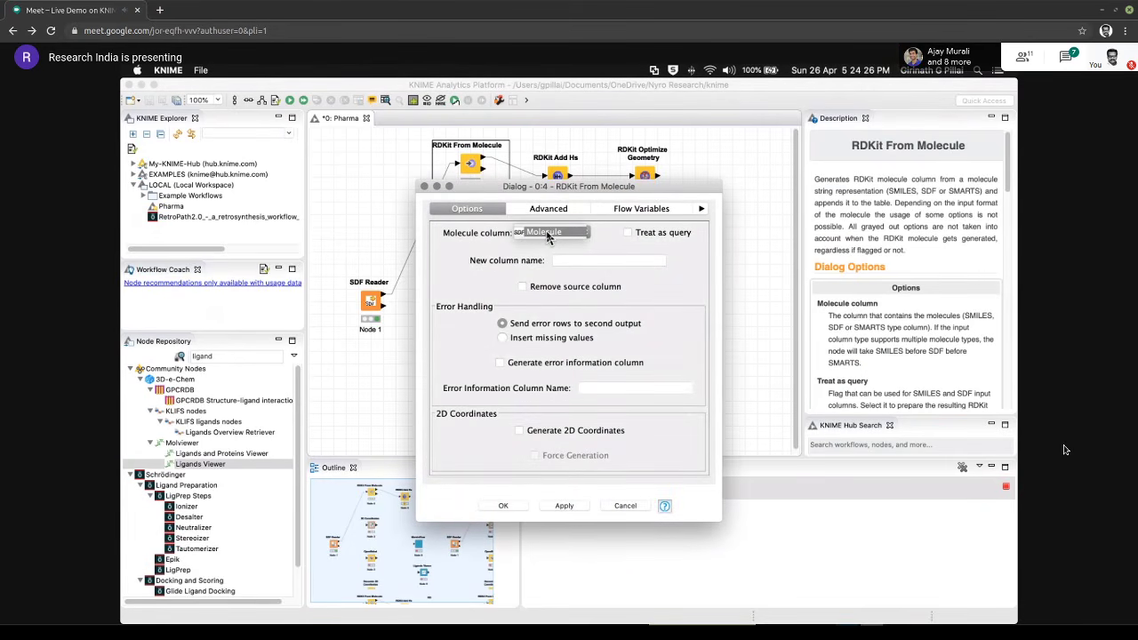
click(548, 233)
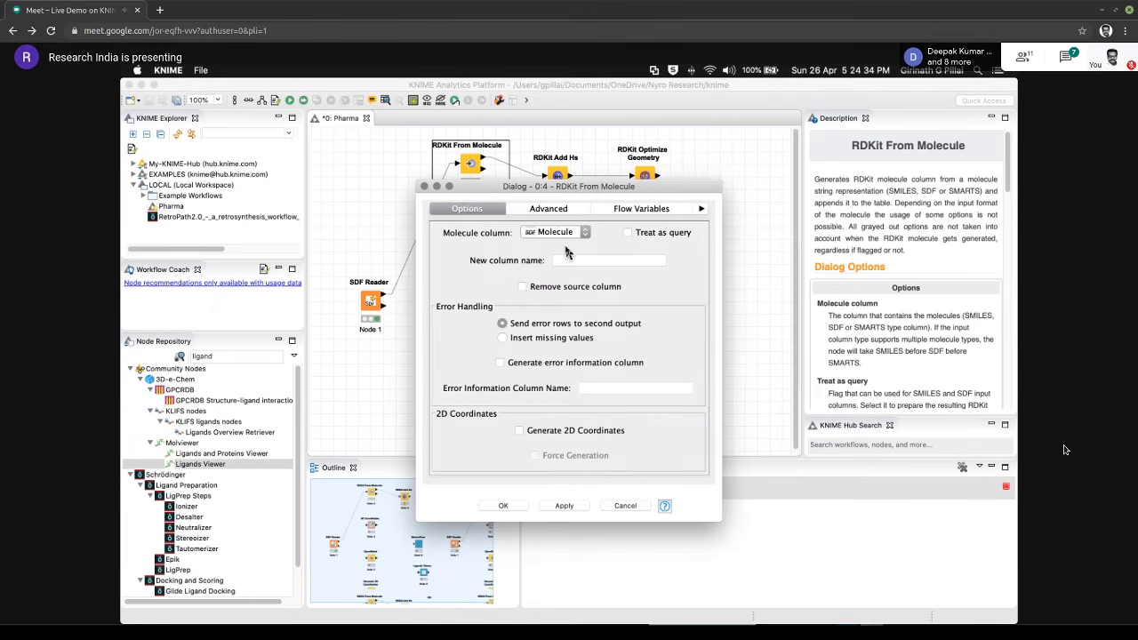
click(520, 432)
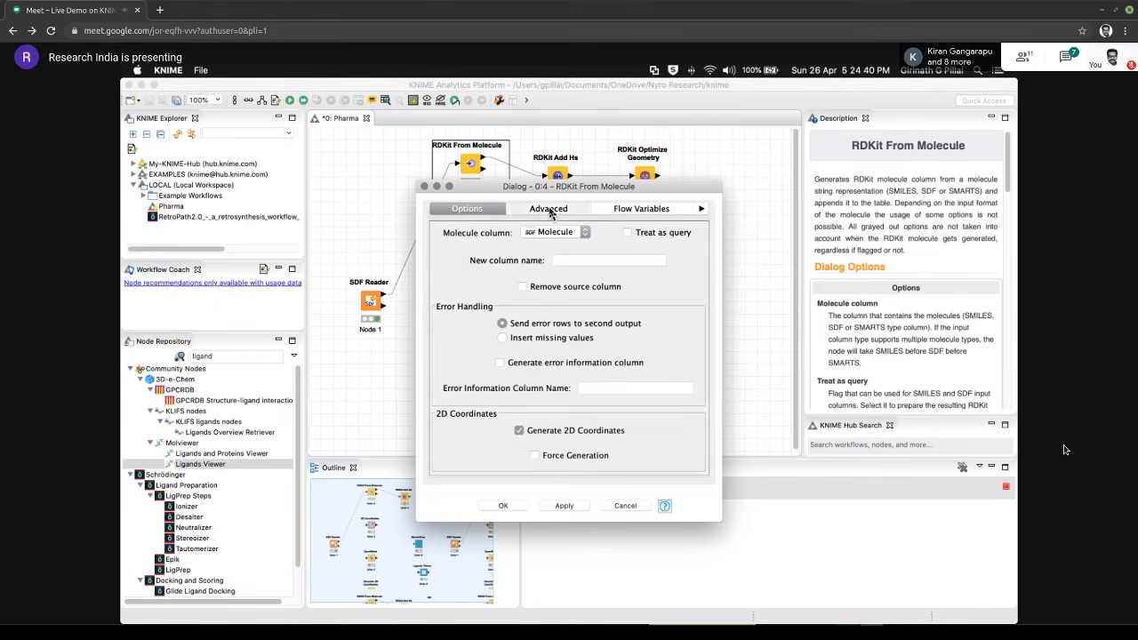
click(548, 209)
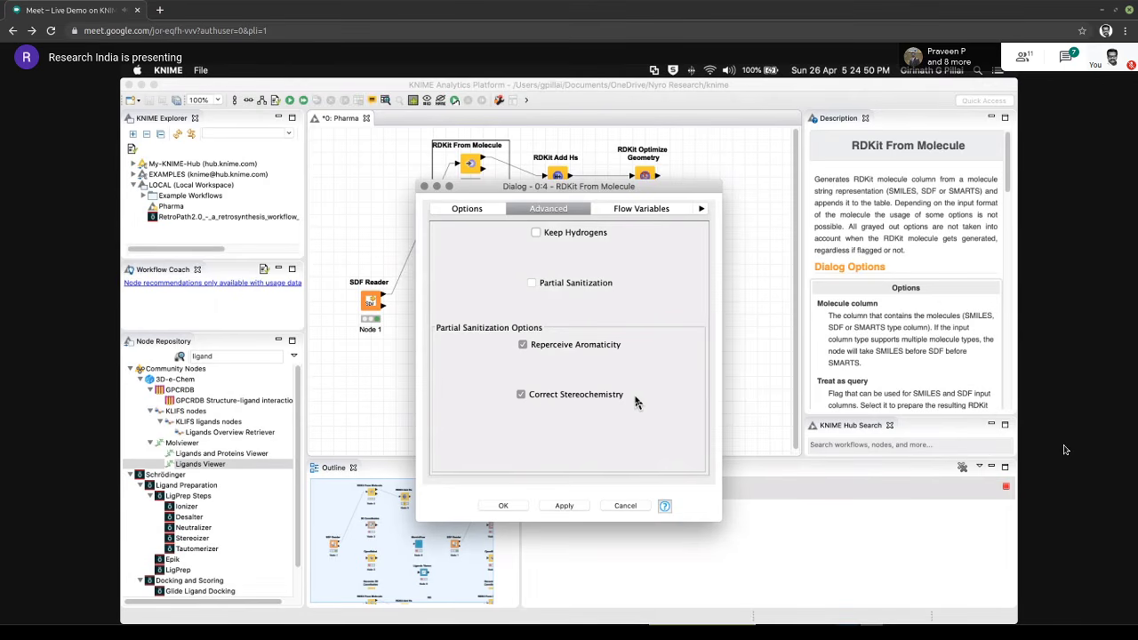
click(507, 505)
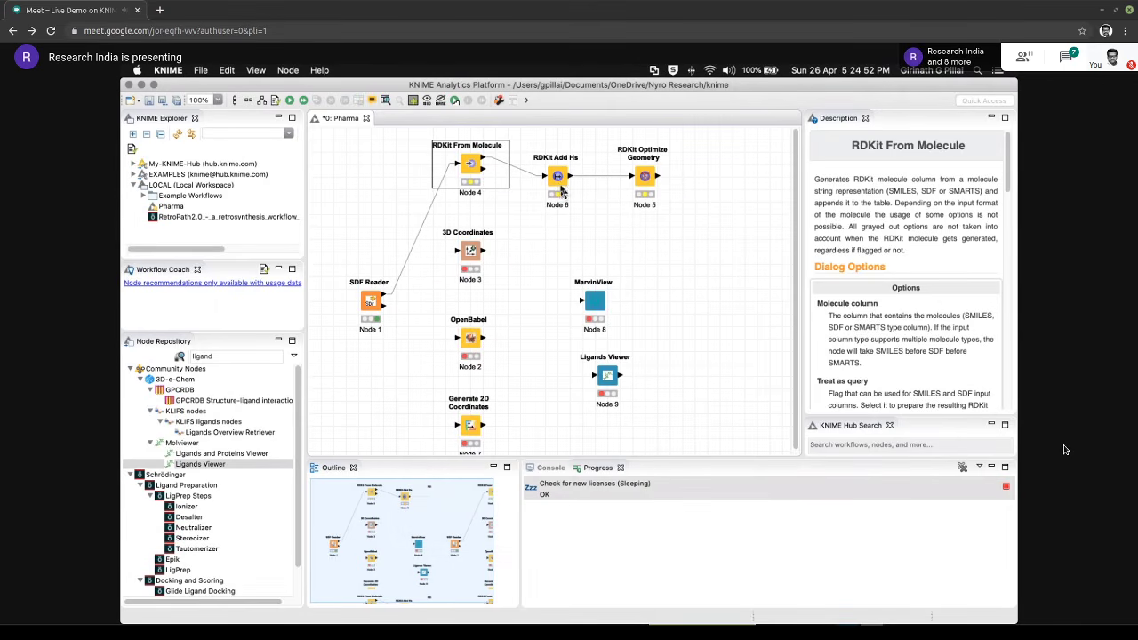
Configure RDKit Add Hs to use the Molecule (RDKit Mol) column and remove the source column
click(562, 189)
right_click(571, 189)
click(589, 184)
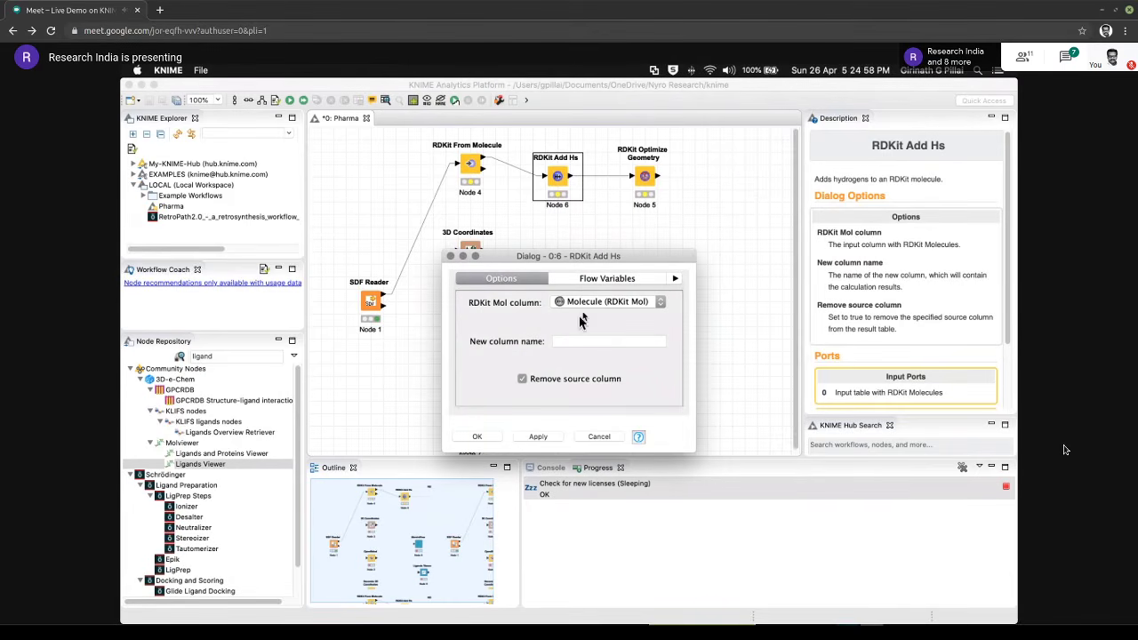
click(476, 437)
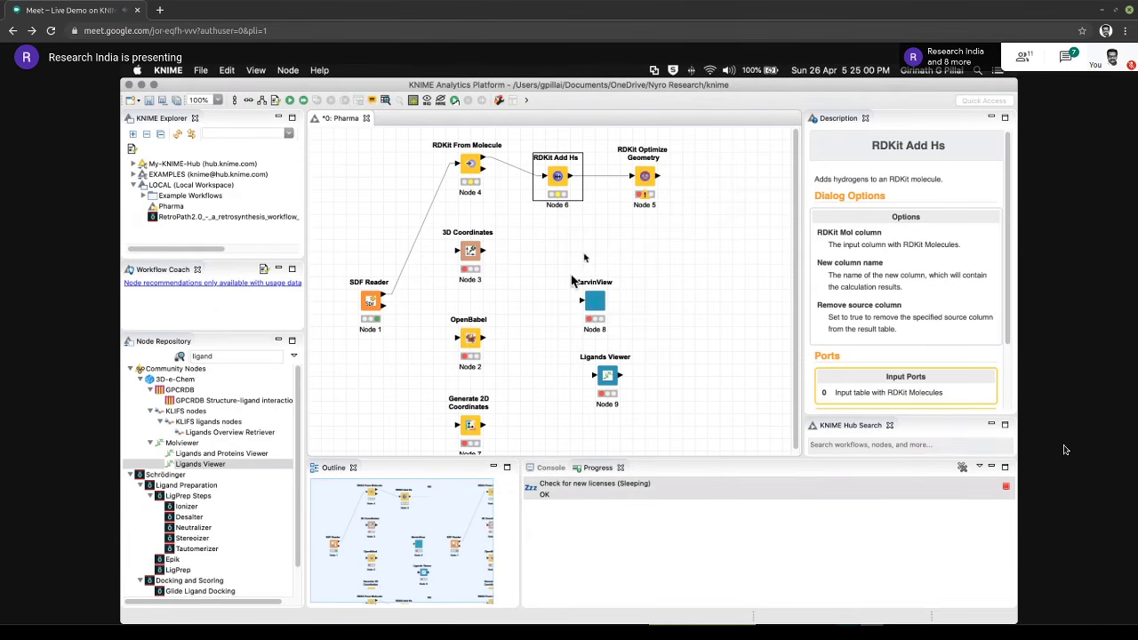
In the RDKit Optimize Geometry configuration, set the force field to UFF and enable removal of the source column
click(642, 182)
right_click(641, 187)
click(662, 187)
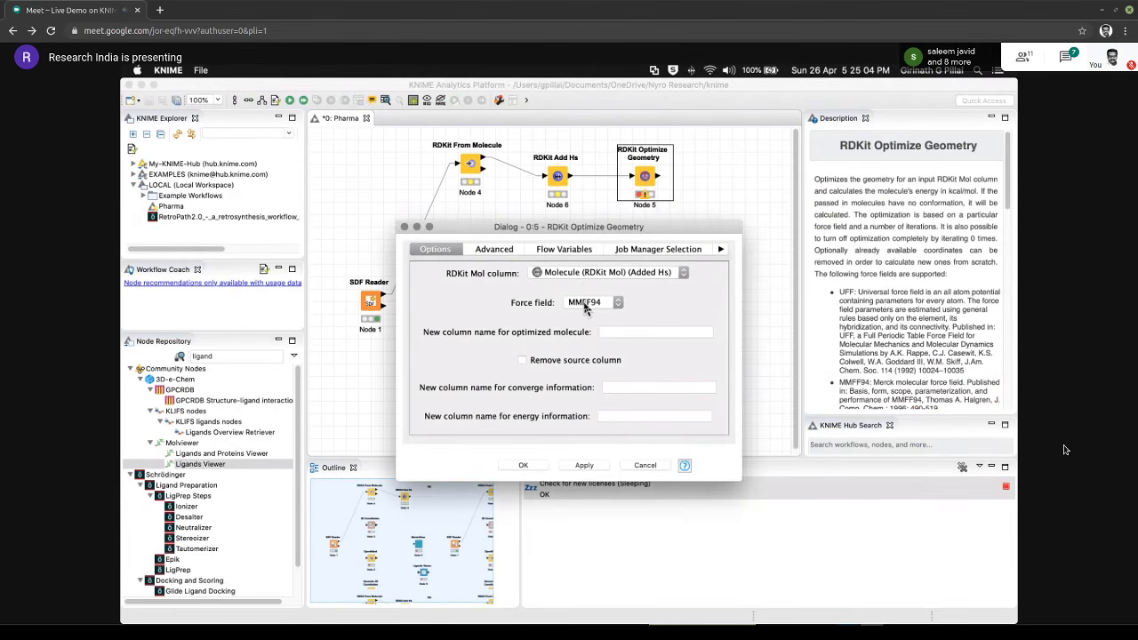
click(586, 305)
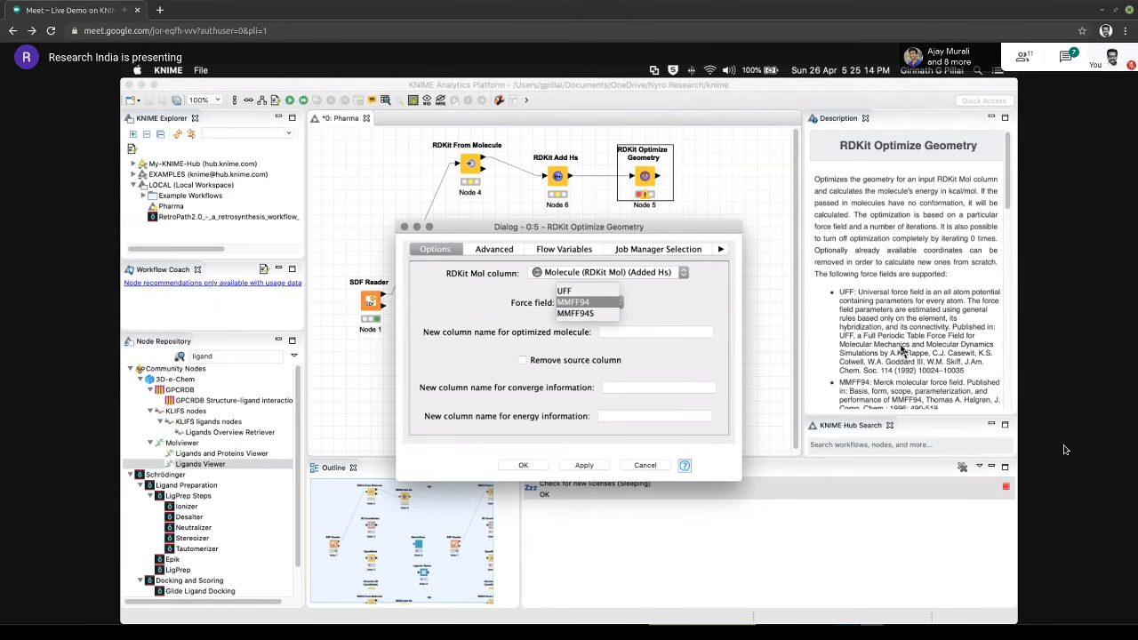
click(577, 294)
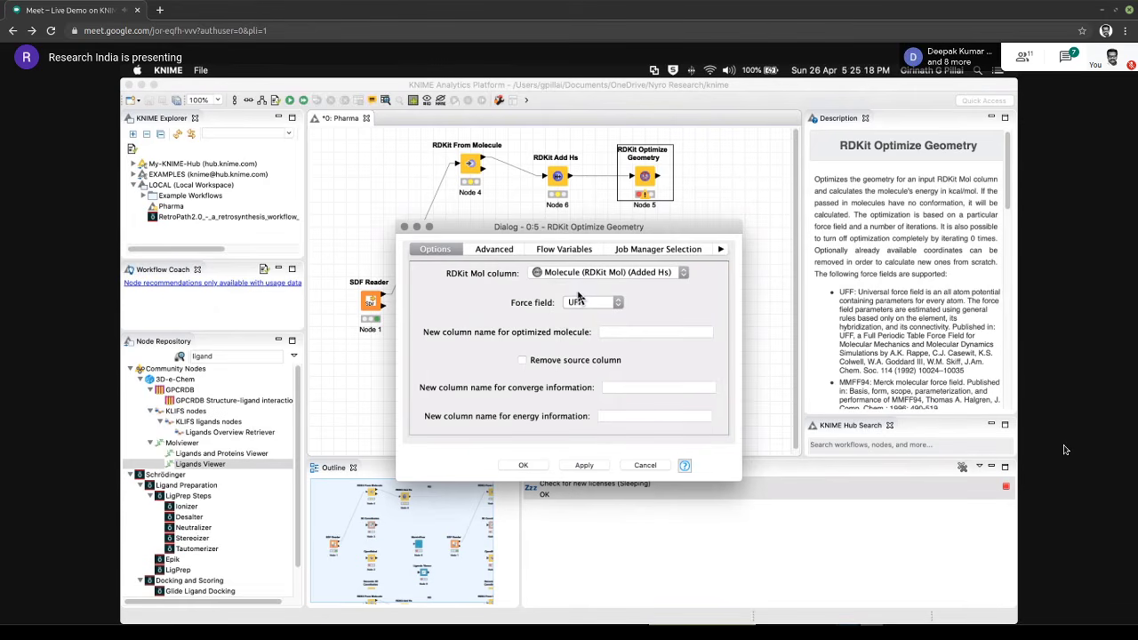
click(560, 366)
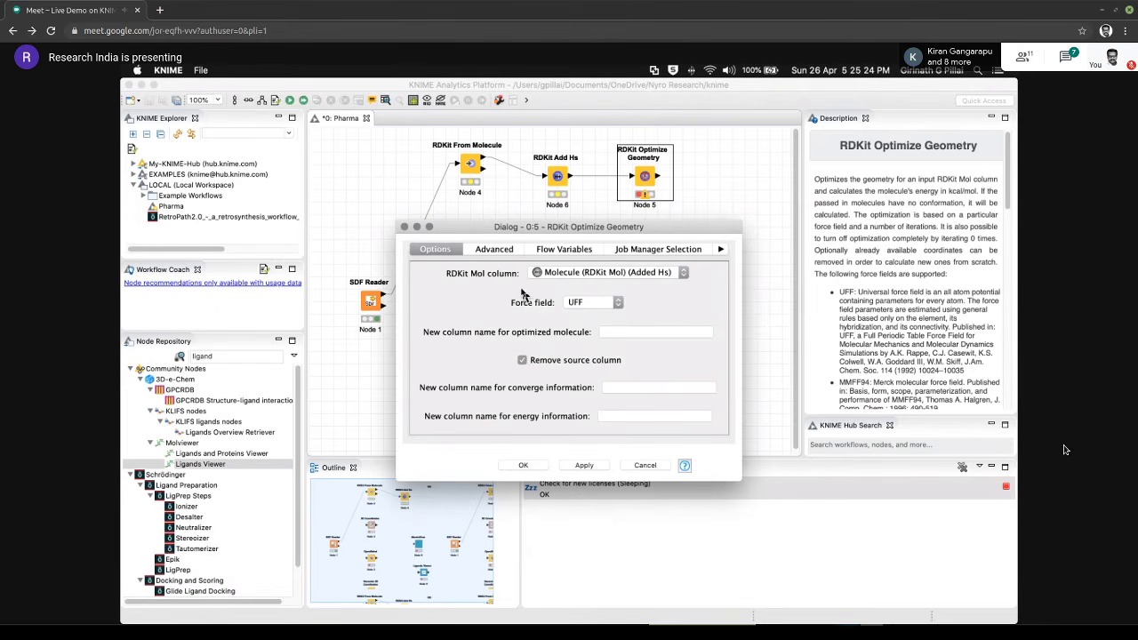
Set the geometry optimization to 10 iterations, enable removing starting coordinates before optimizing the molecule, and accept the configuration
click(494, 251)
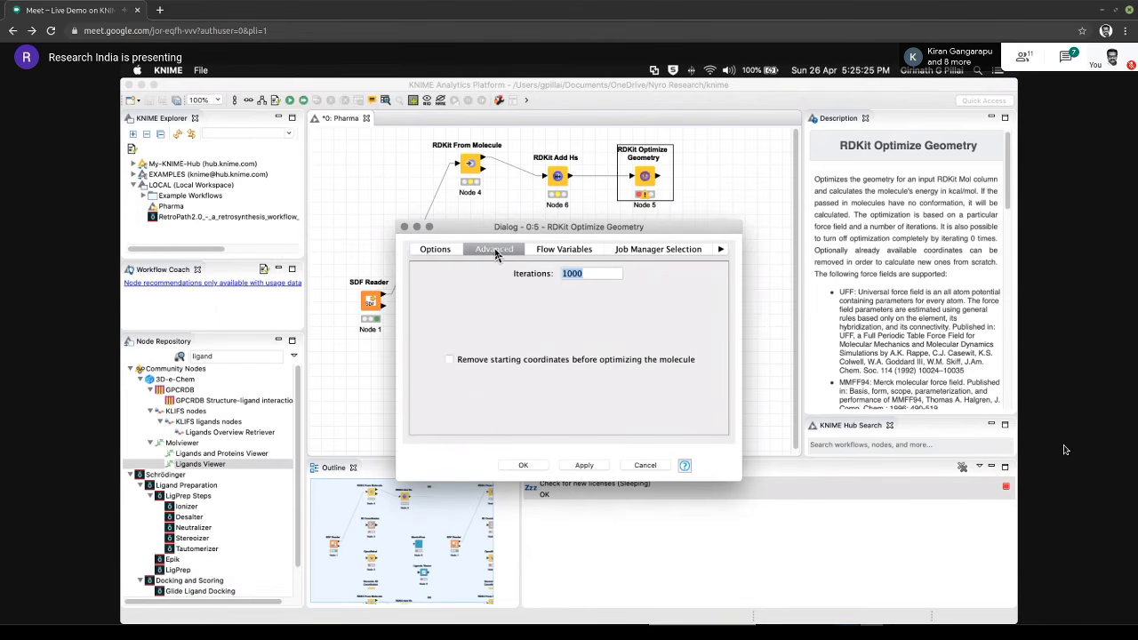
click(593, 276)
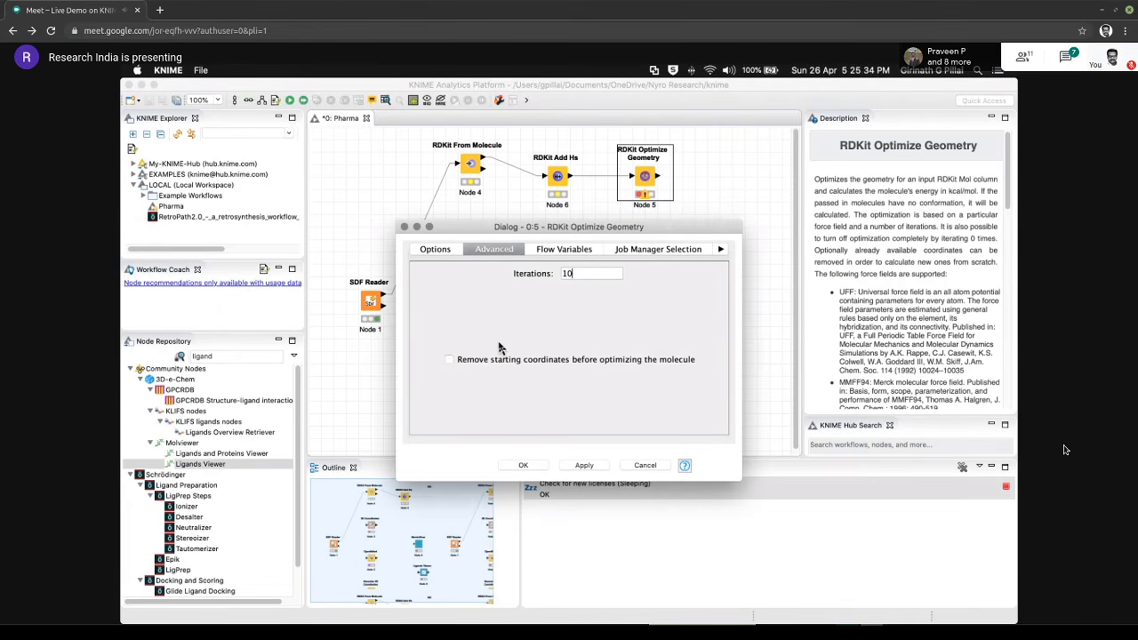
click(449, 360)
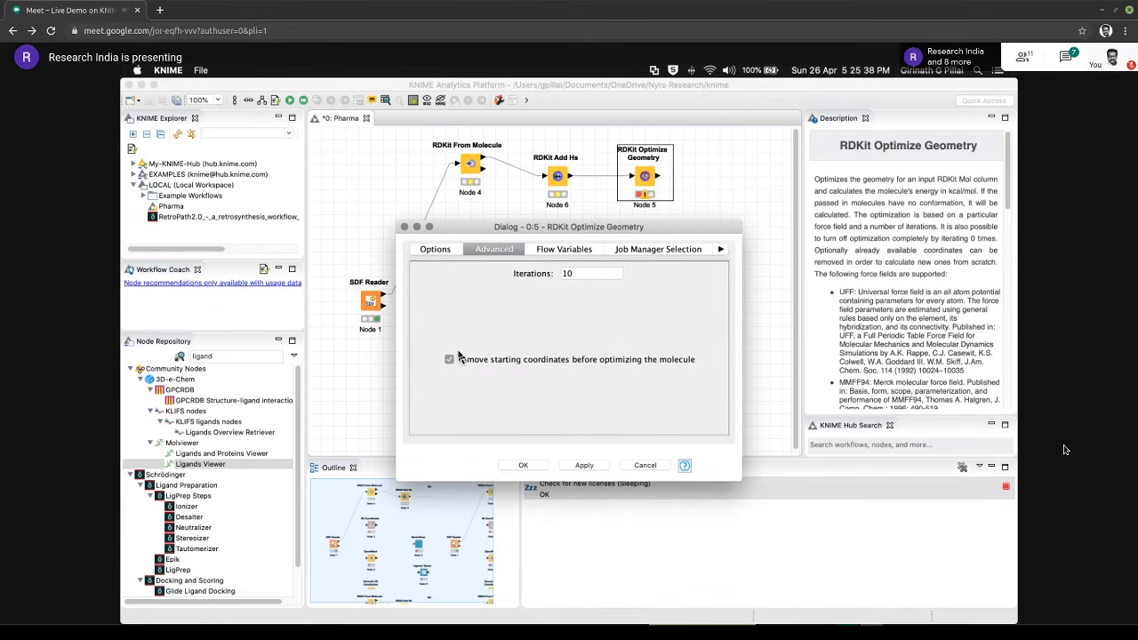
click(435, 250)
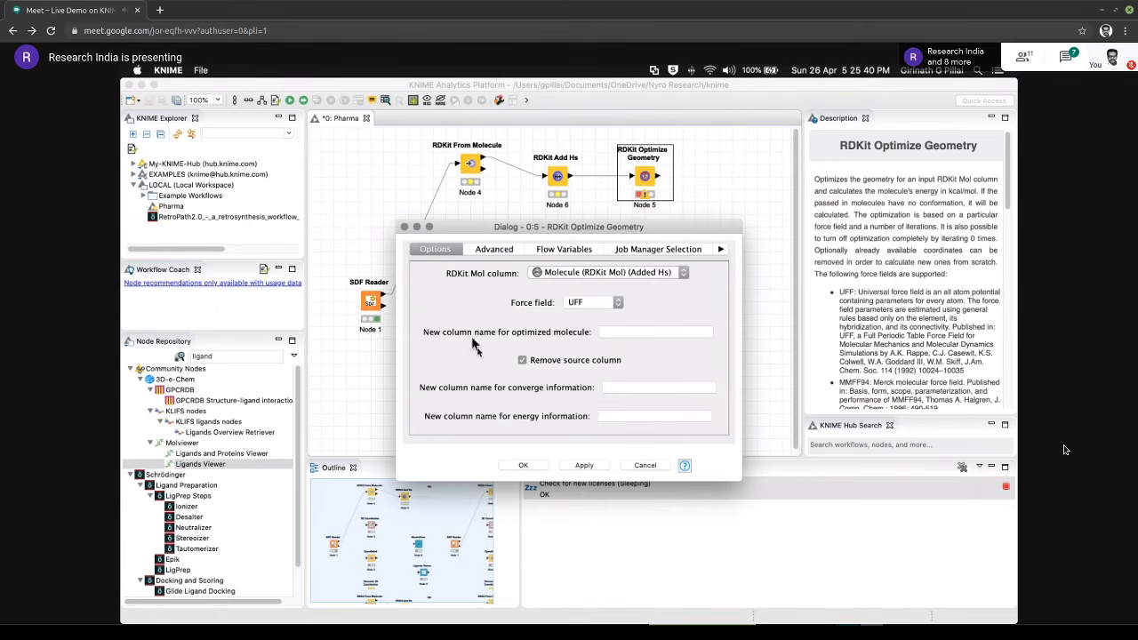
click(522, 465)
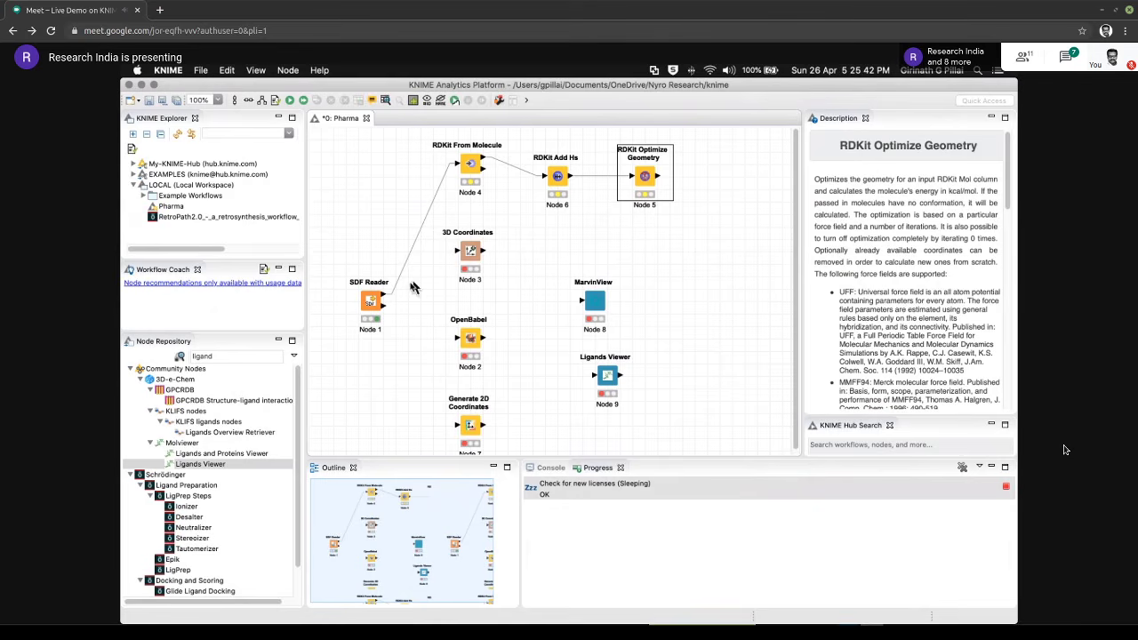
Move the SDF Reader node up in line with RDKit From Molecule and execute all executable nodes in the workflow
drag(372, 301, 376, 170)
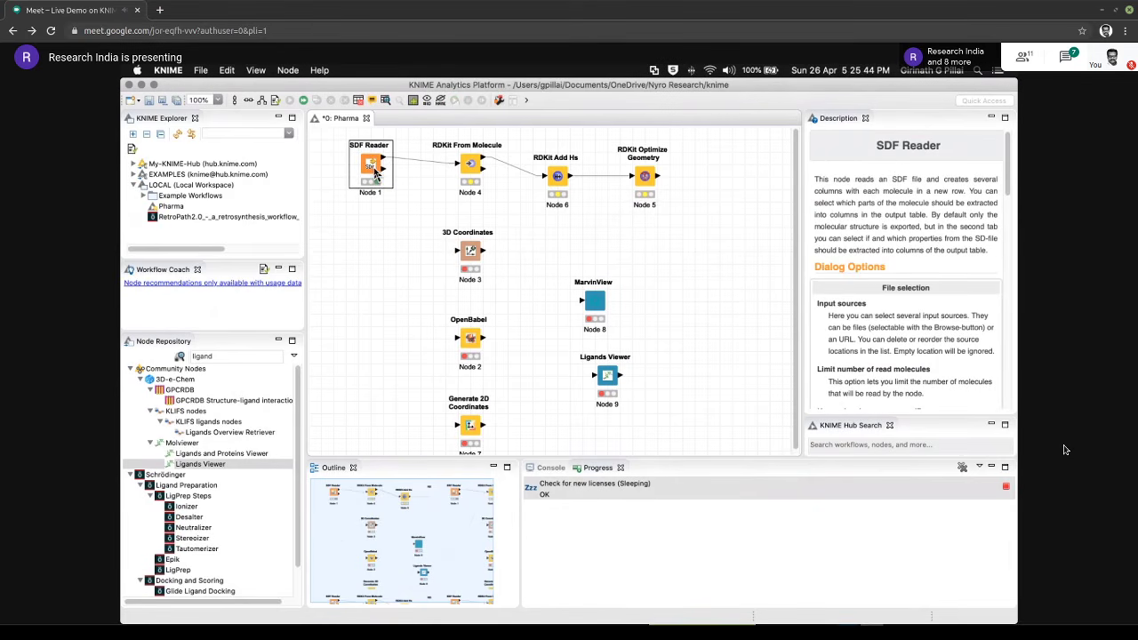
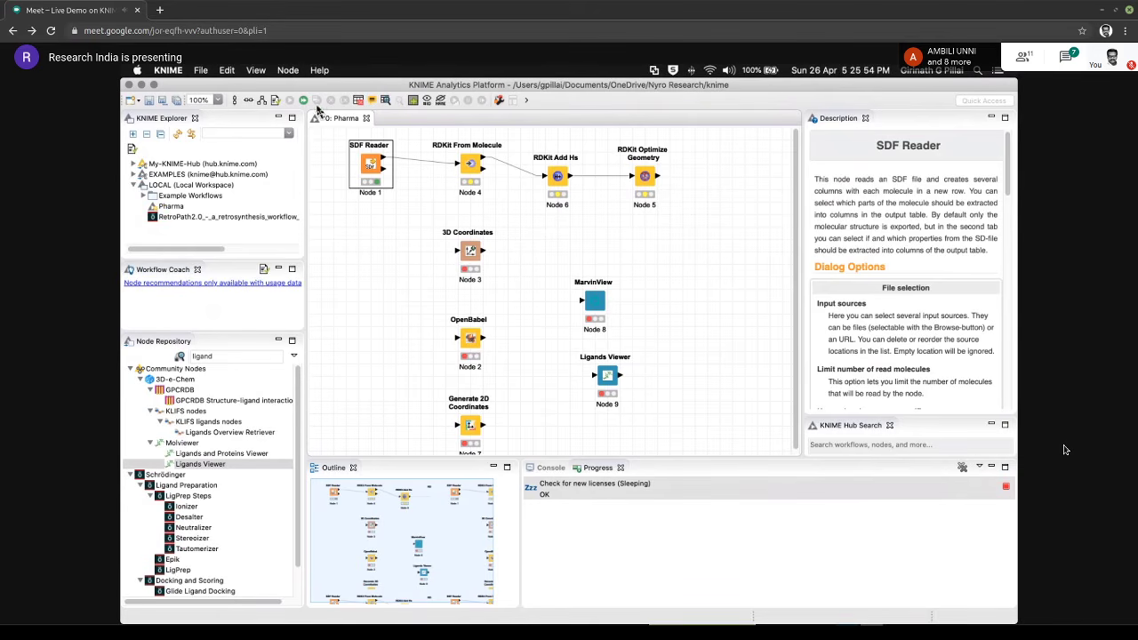
click(419, 260)
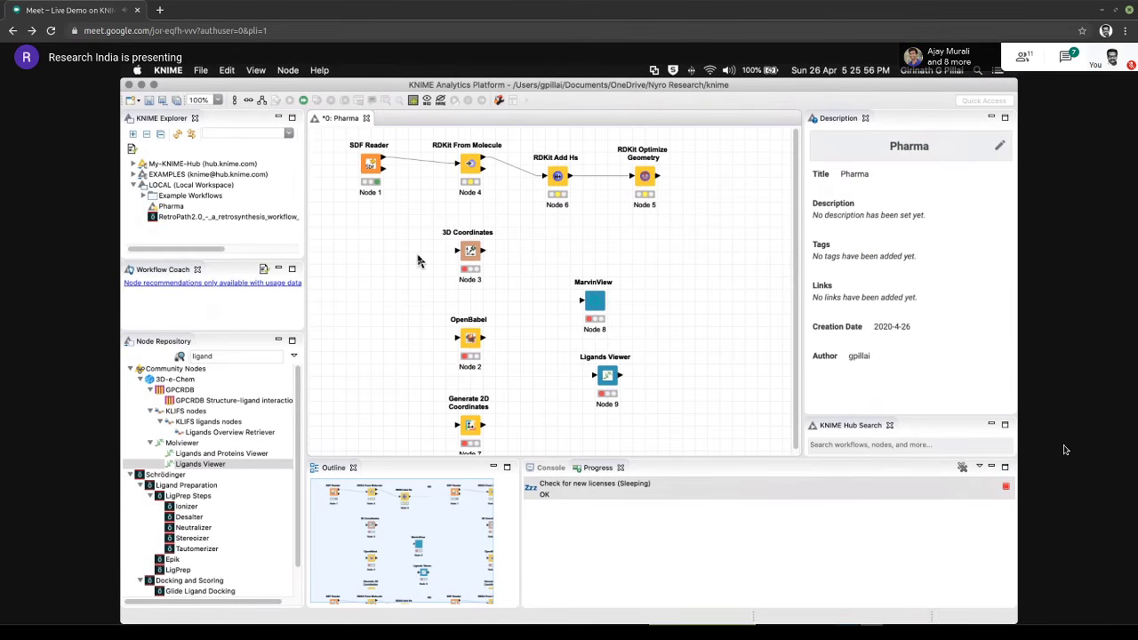
click(304, 100)
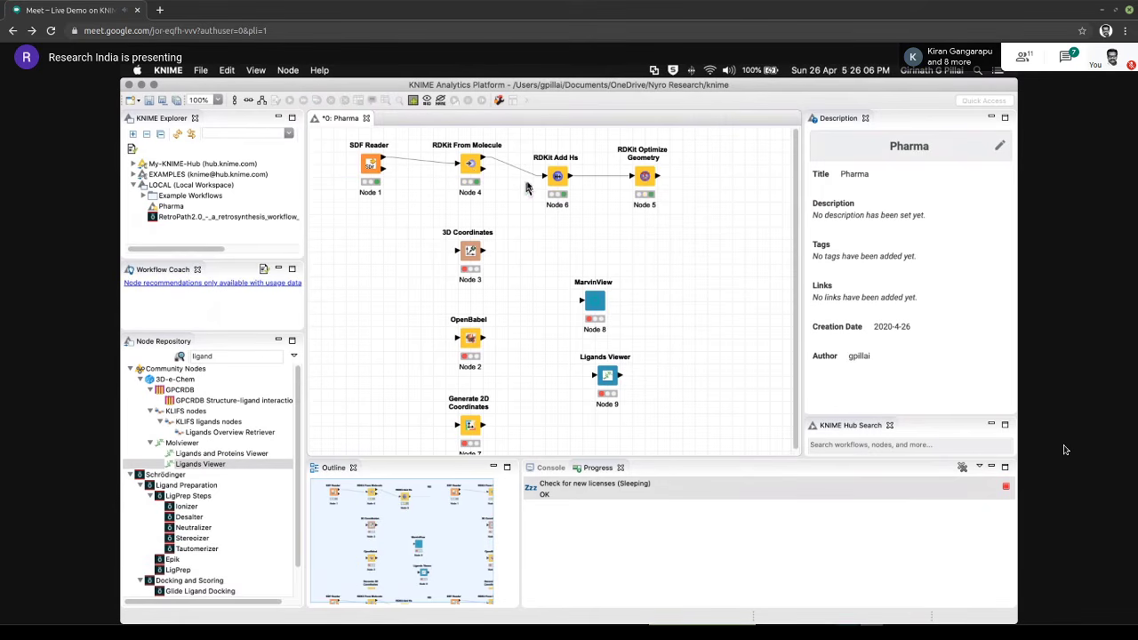
Examine the RDKit Optimize Geometry result table, including its molecule structures and the convergence and energy columns, and close it
right_click(645, 194)
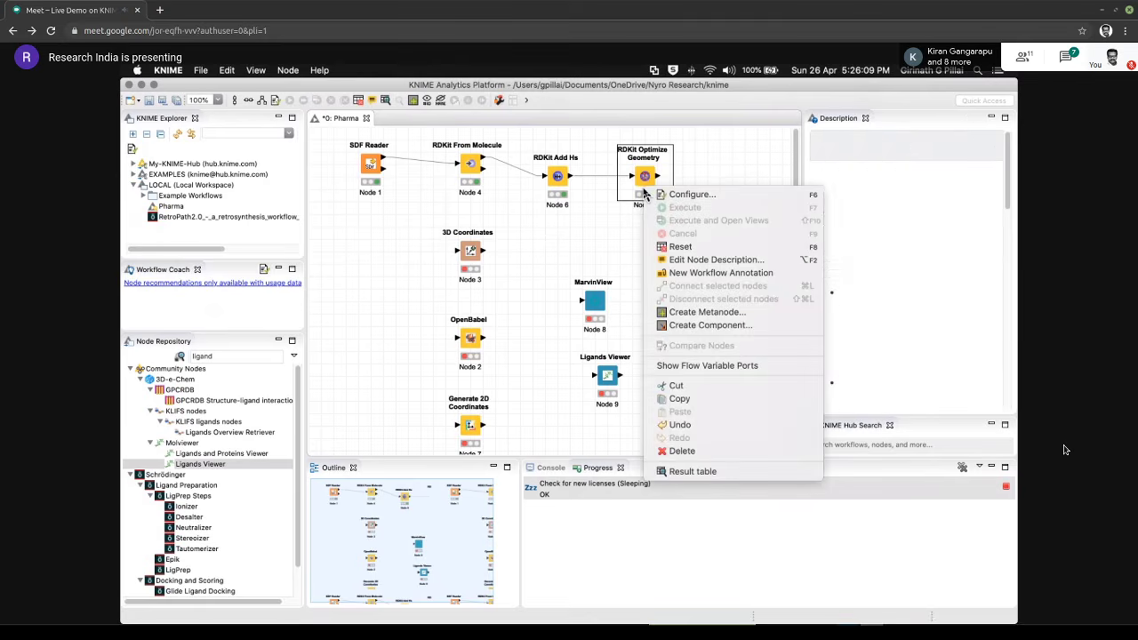
click(693, 470)
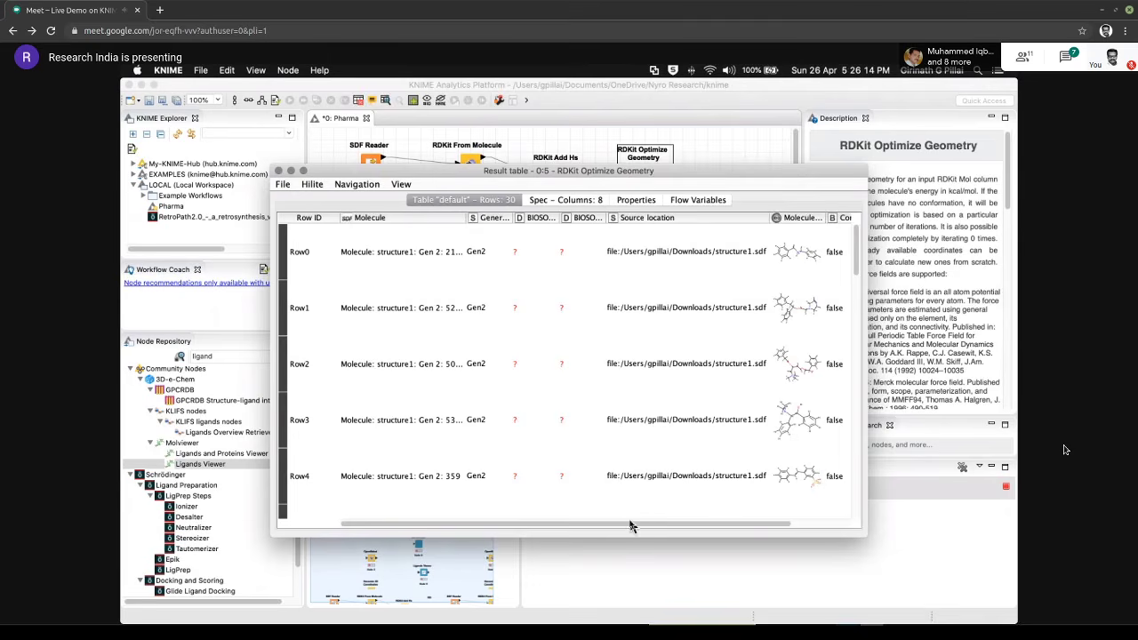
drag(630, 525, 740, 529)
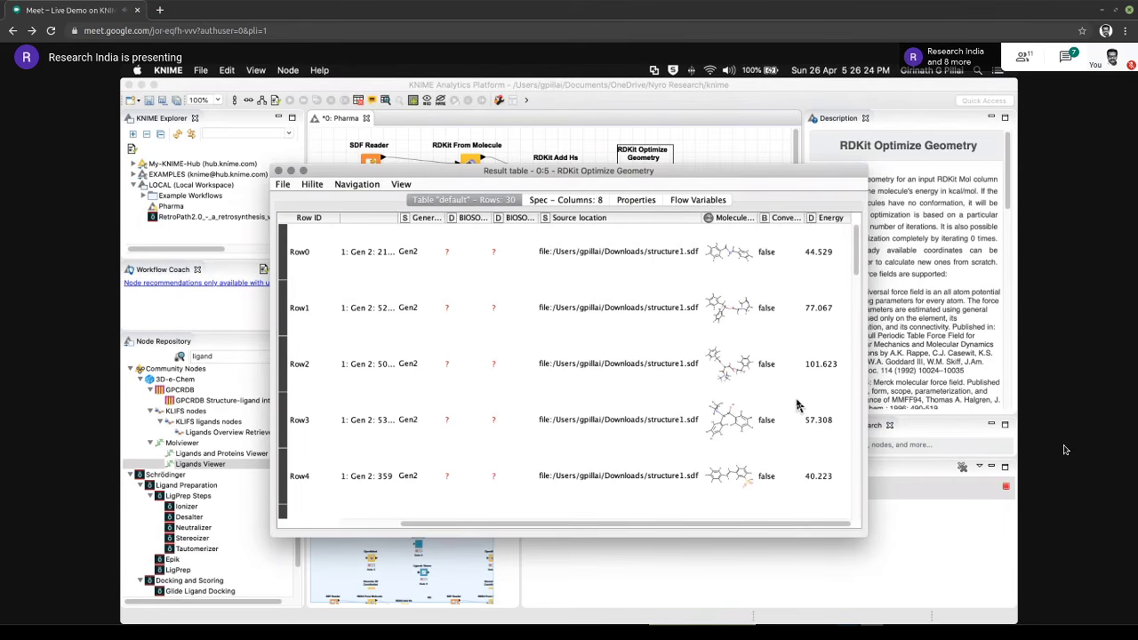
scroll(738, 342, down, 5)
scroll(737, 342, left, 2)
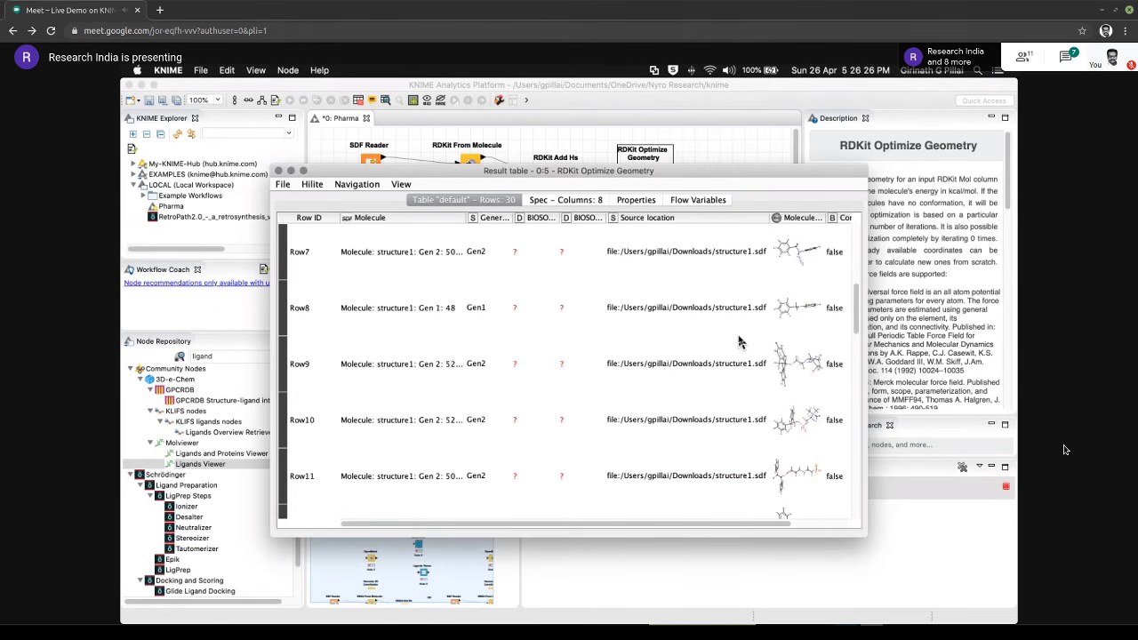
scroll(738, 343, down, 10)
scroll(738, 342, right, 2)
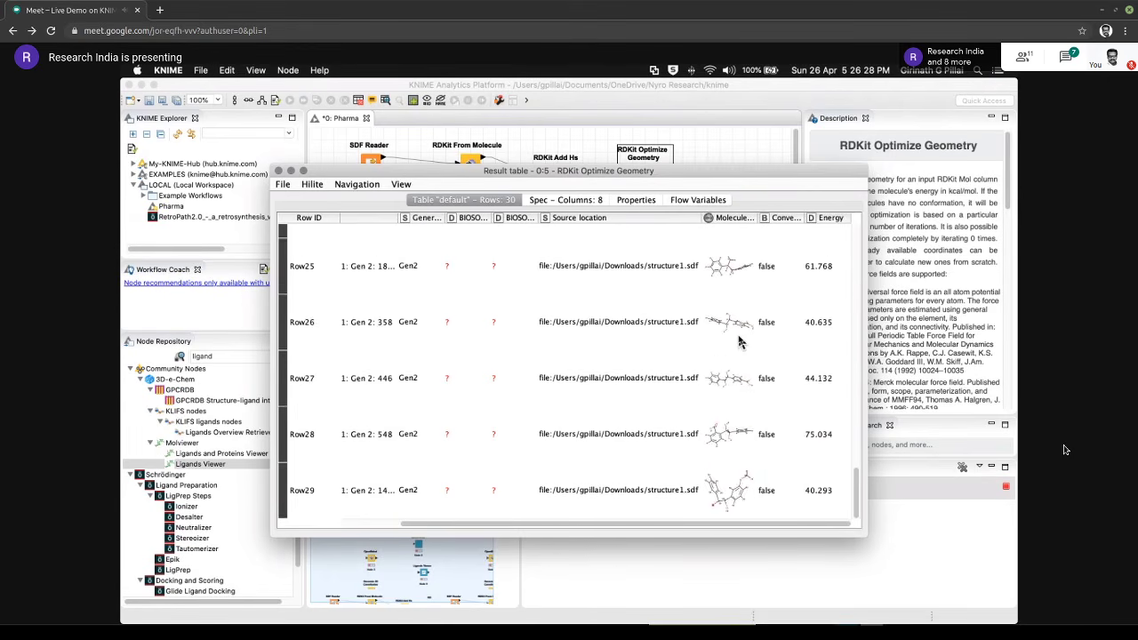
scroll(737, 342, up, 15)
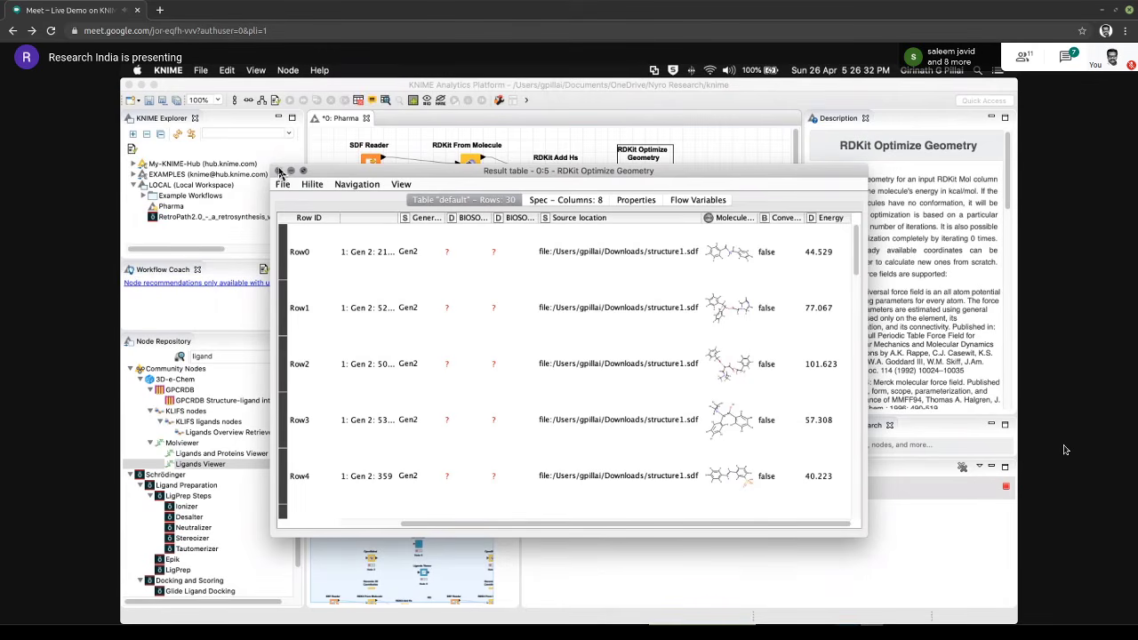
click(279, 170)
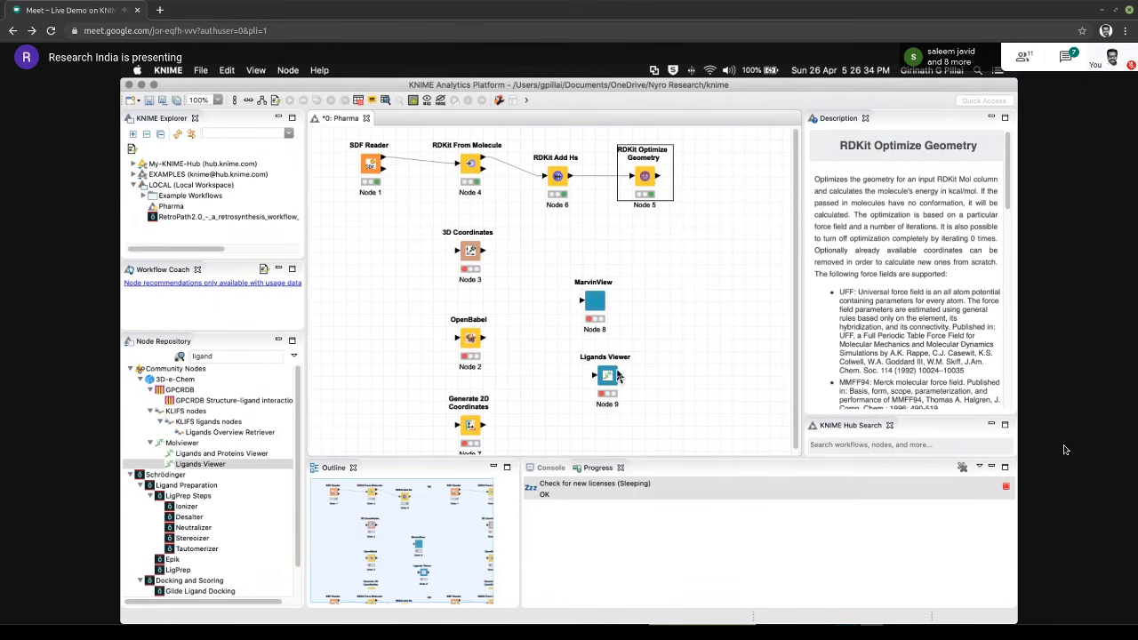
Move the Ligands Viewer node beside MarvinView and compare its input port description with the RDKit Optimize Geometry output port description
drag(619, 376, 718, 300)
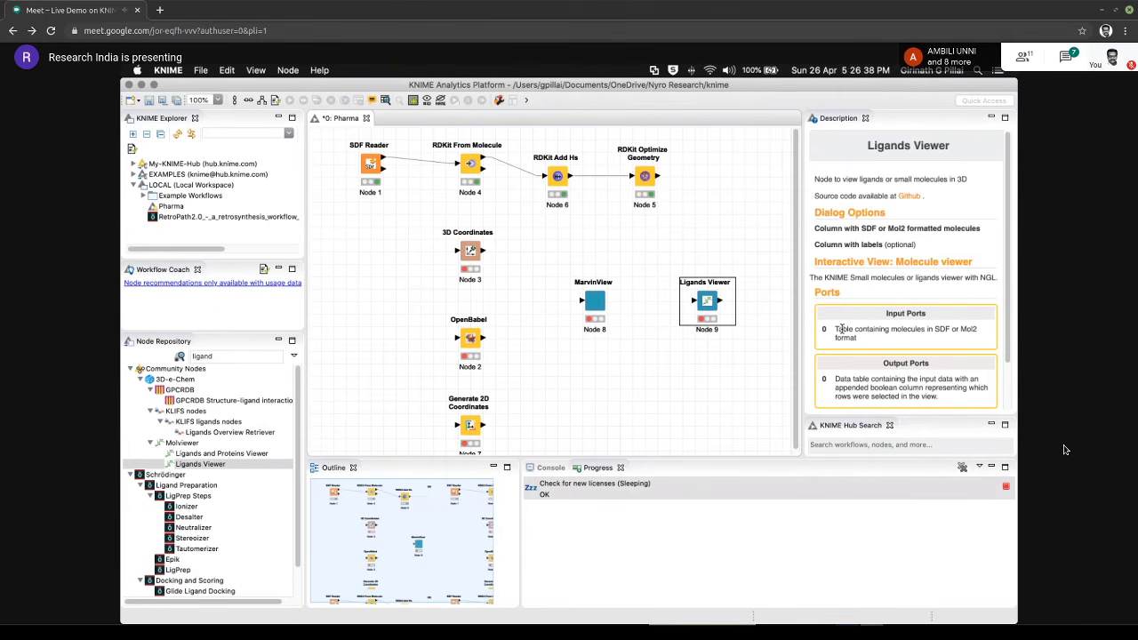
drag(836, 329, 859, 340)
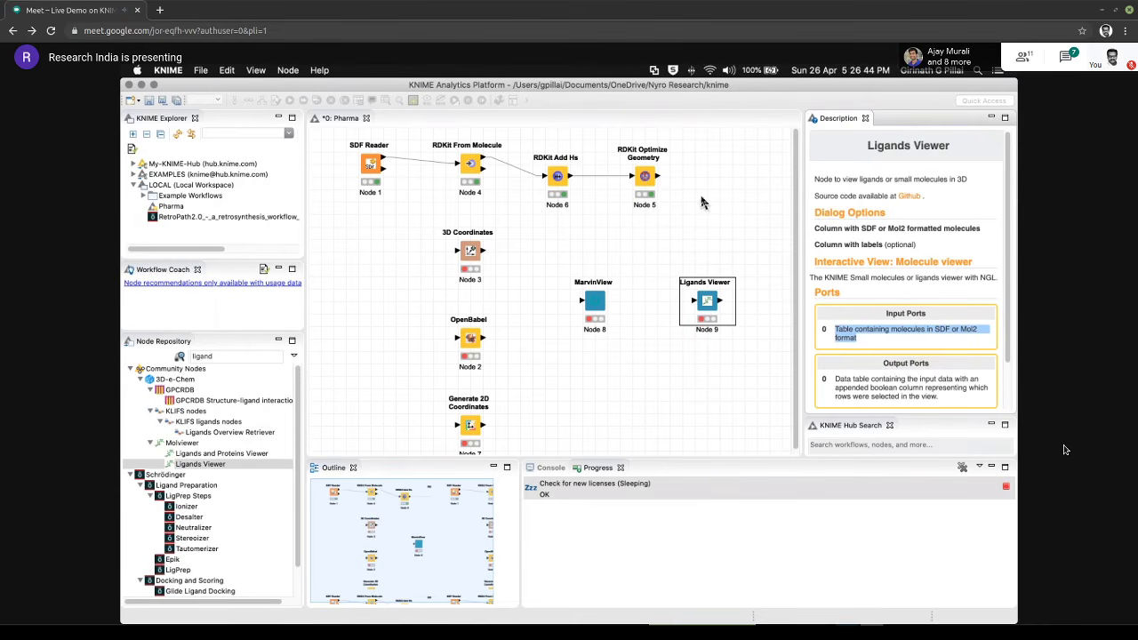
click(651, 185)
scroll(946, 329, down, 10)
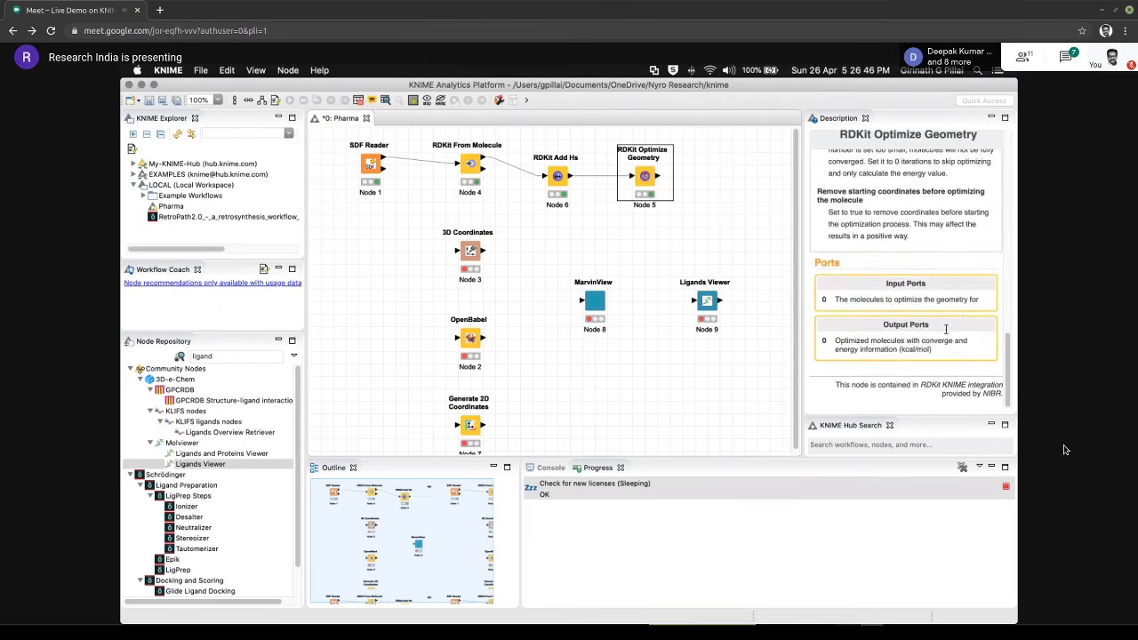
drag(834, 352, 949, 361)
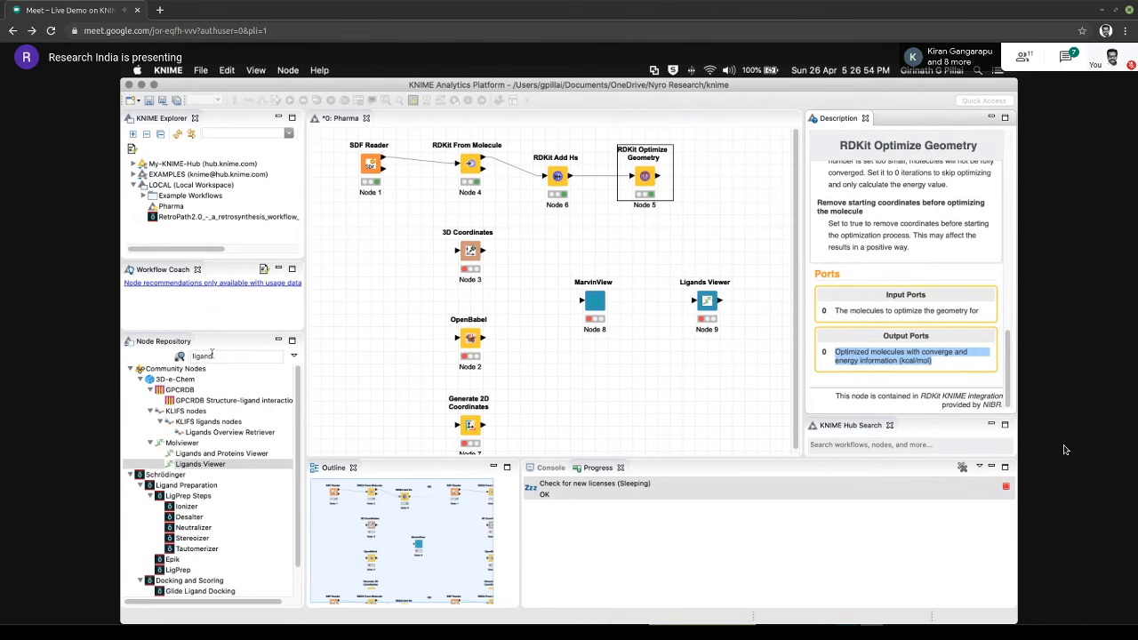
Find the RDKit To Molecule node by searching for "rdkit", add it, and connect it between RDKit Optimize Geometry and Ligands Viewer
click(210, 355)
click(210, 354)
text(l)
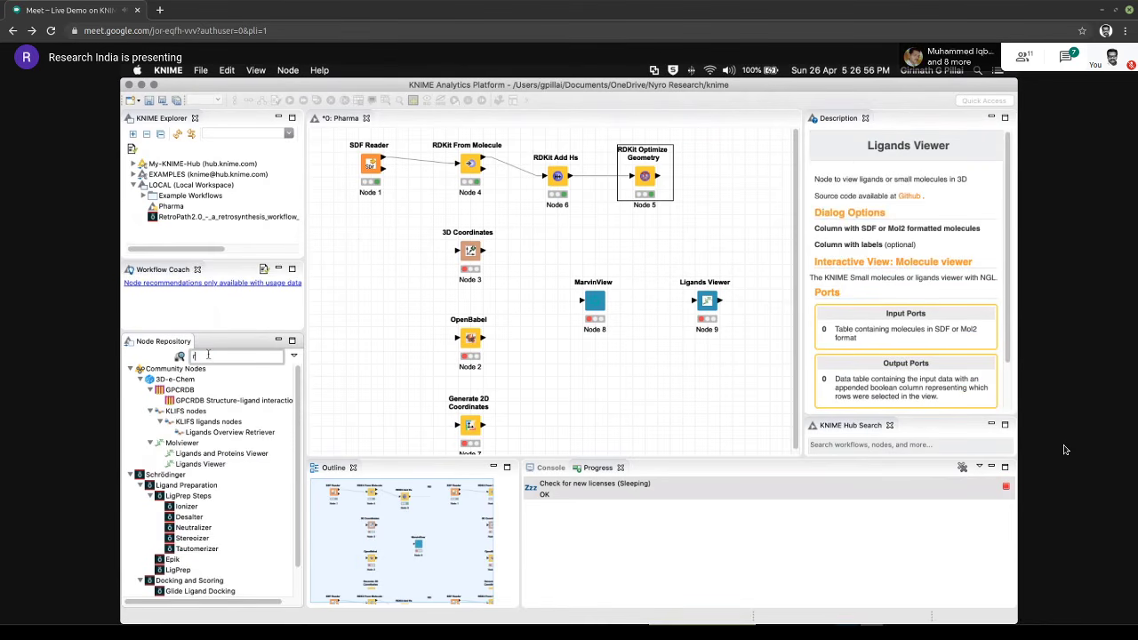
text(dkit)
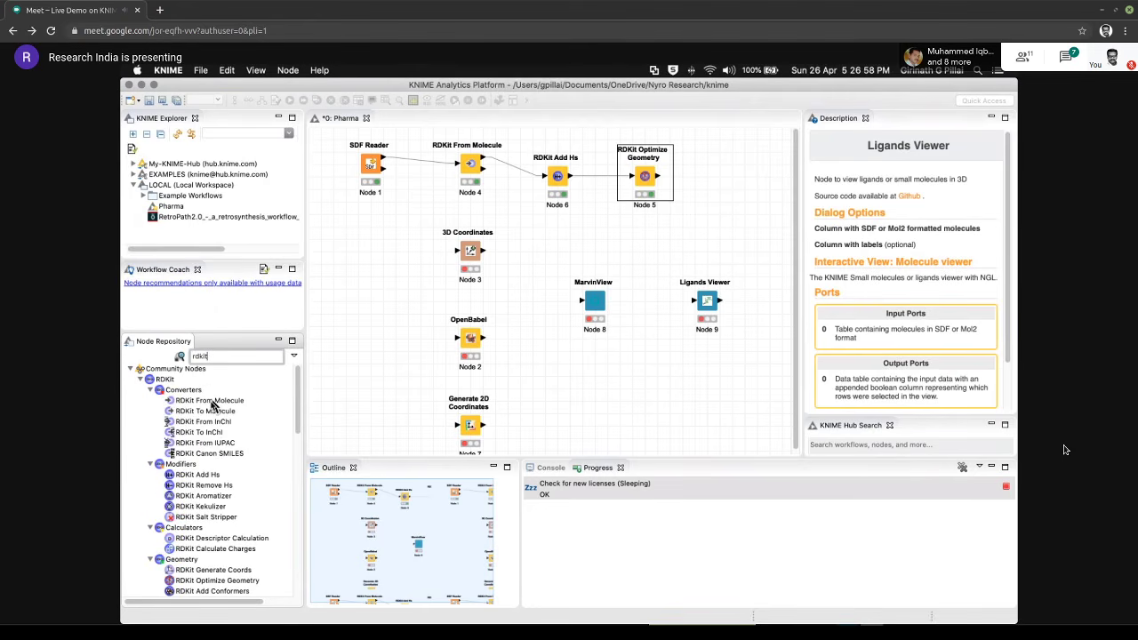
click(199, 412)
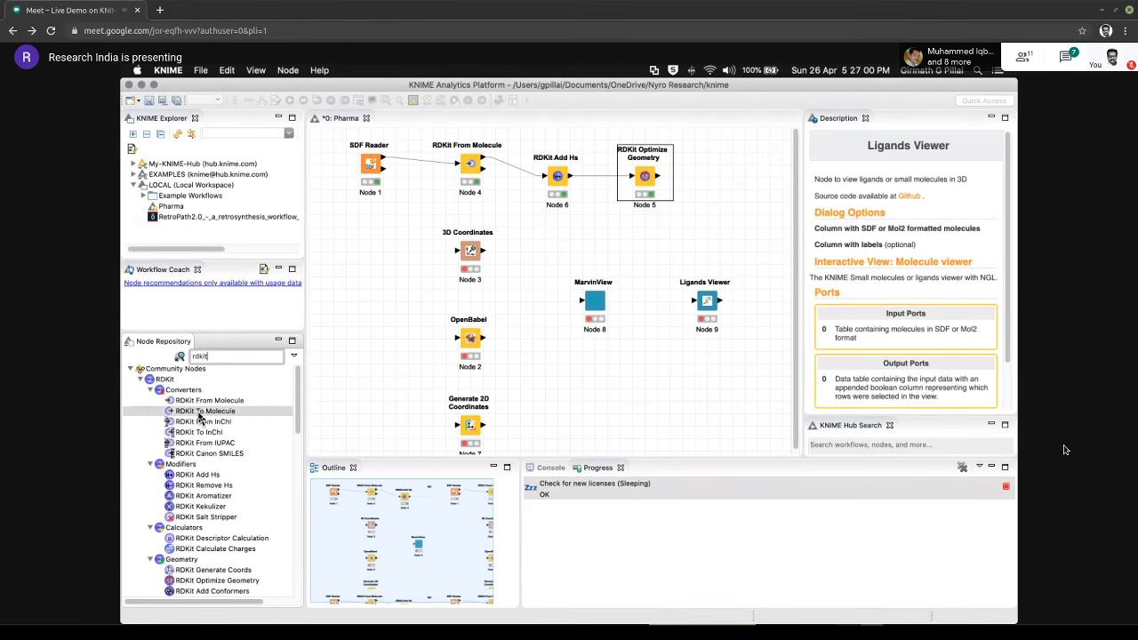
drag(199, 412, 717, 203)
mouse_move(659, 177)
mouse_down()
mouse_move(707, 201)
mouse_move(682, 228)
mouse_move(694, 227)
mouse_move(708, 300)
mouse_move(695, 300)
mouse_move(773, 304)
mouse_up()
click(711, 302)
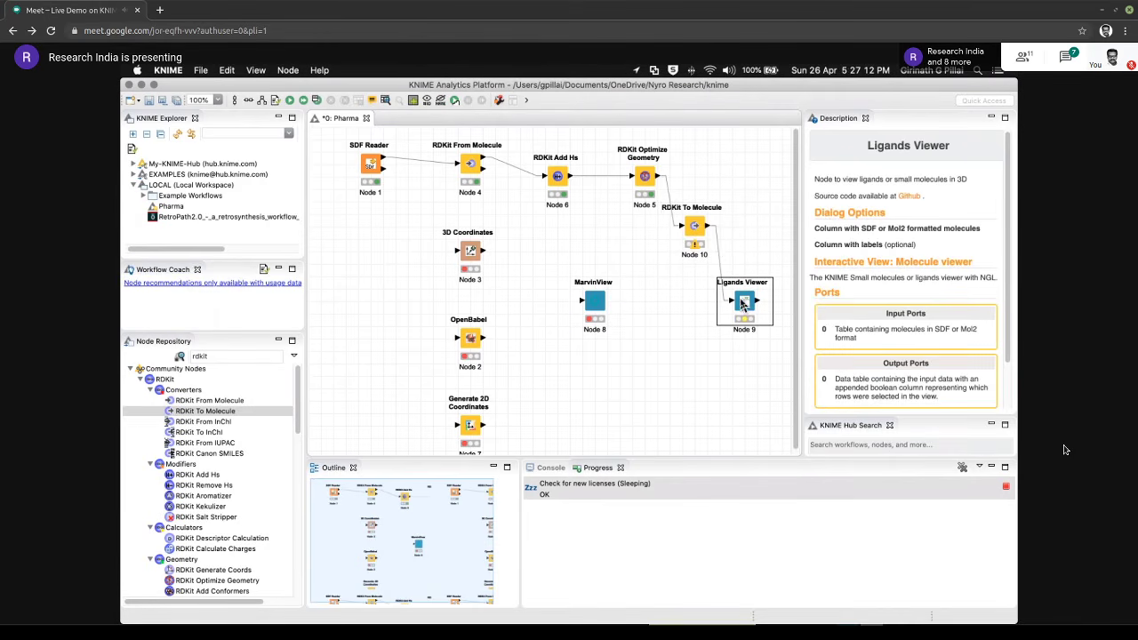
Configure RDKit To Molecule to convert the Molecule (RDKit Mol) (Added Hs) (Optimized Geometry) column to SDF format
click(697, 229)
right_click(698, 230)
click(711, 233)
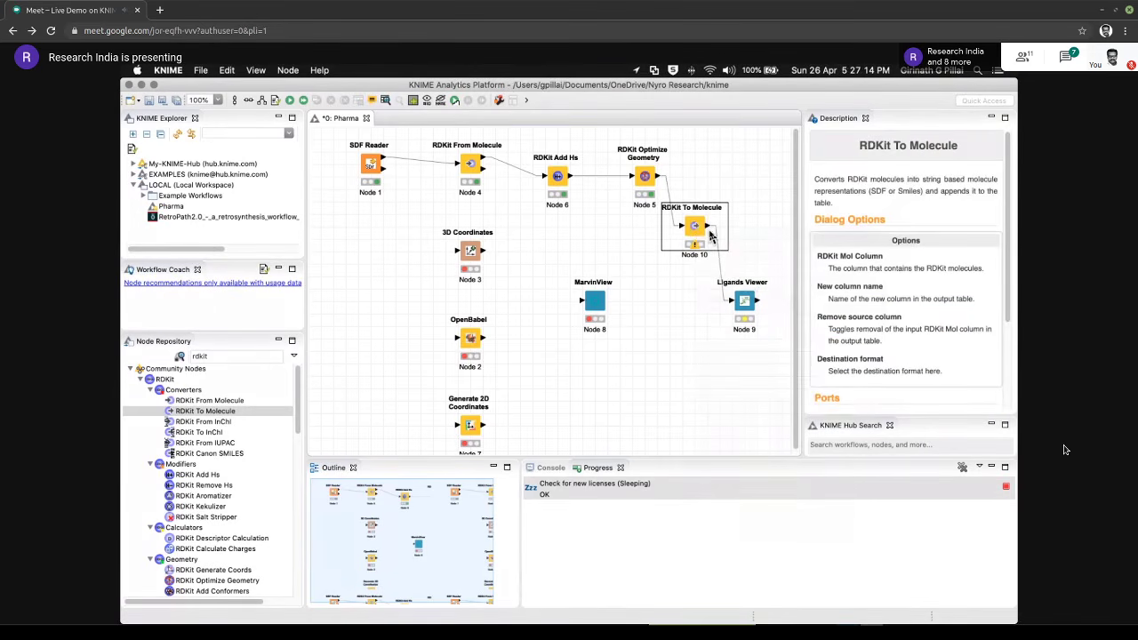
click(622, 307)
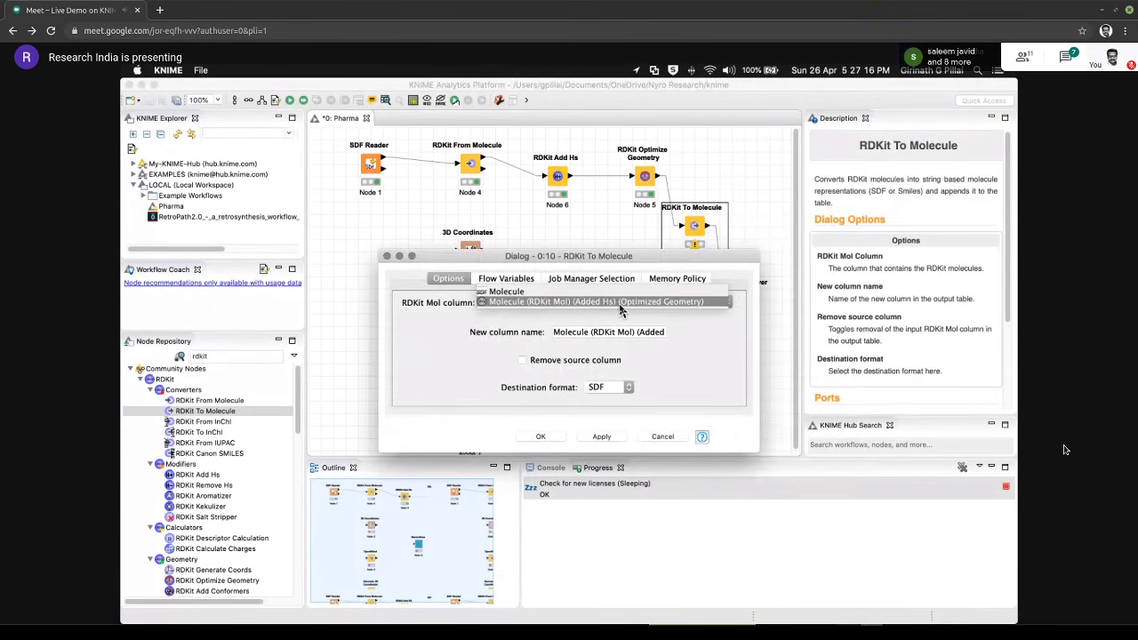
click(621, 308)
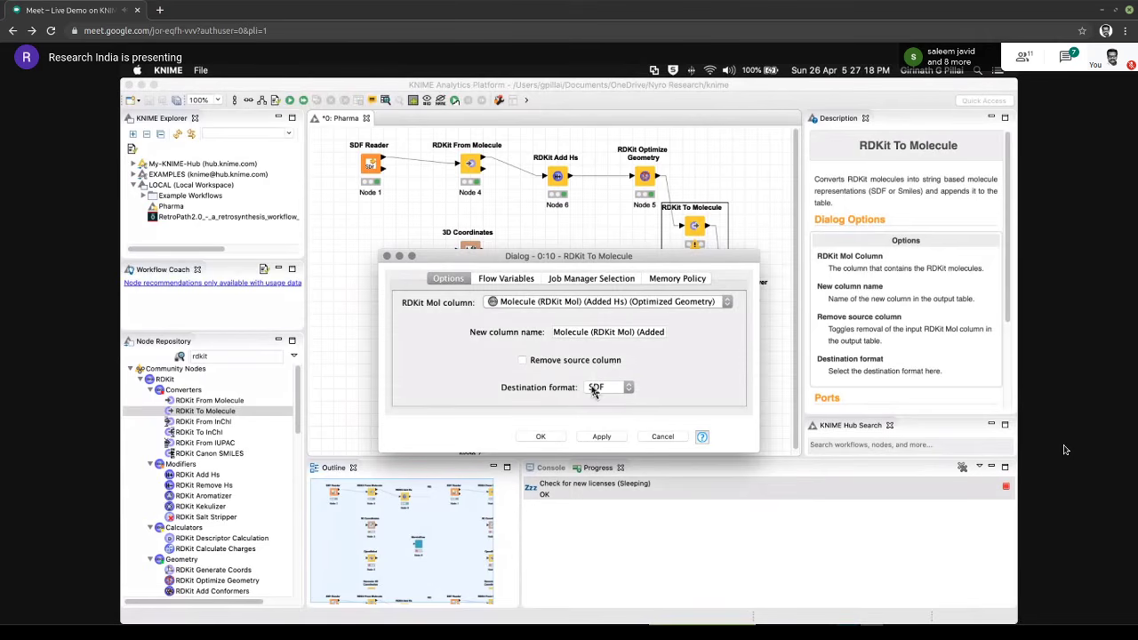
click(541, 437)
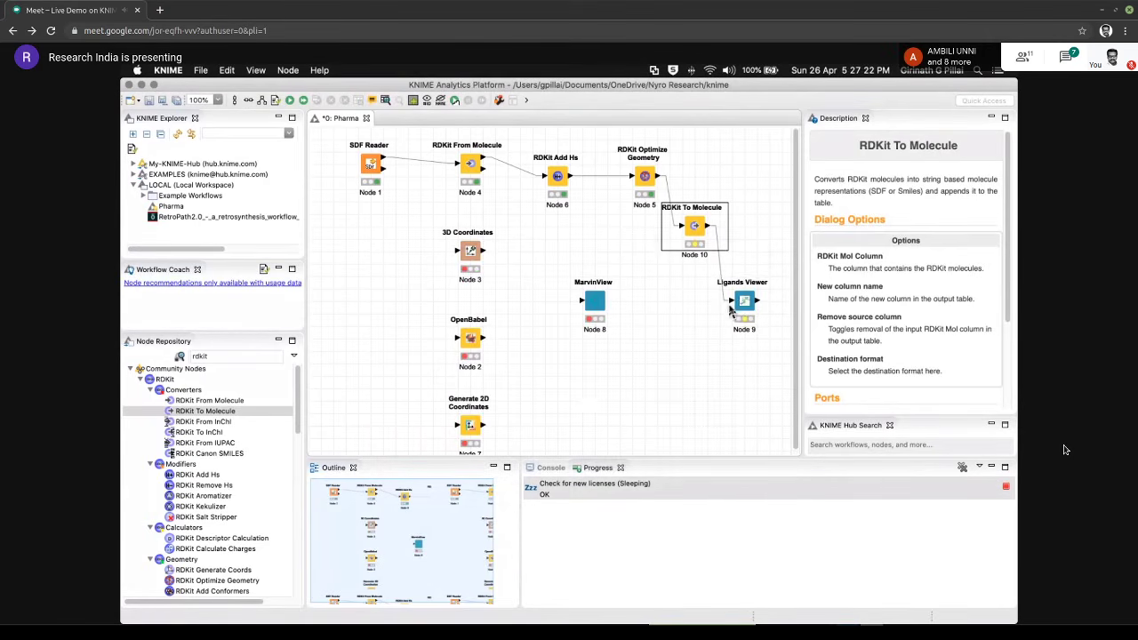
Configure Ligands Viewer to take its molecules from the Molecule (RDKit Mol) (Added Hs) (Optimized Geometry) column
click(732, 307)
right_click(735, 307)
click(755, 308)
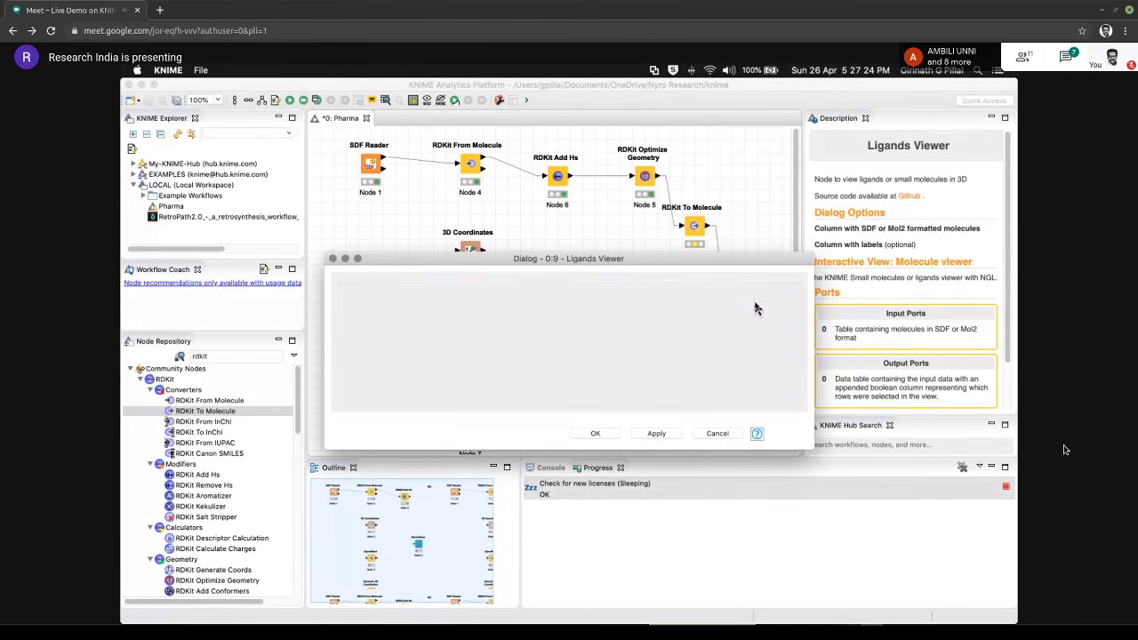
click(589, 353)
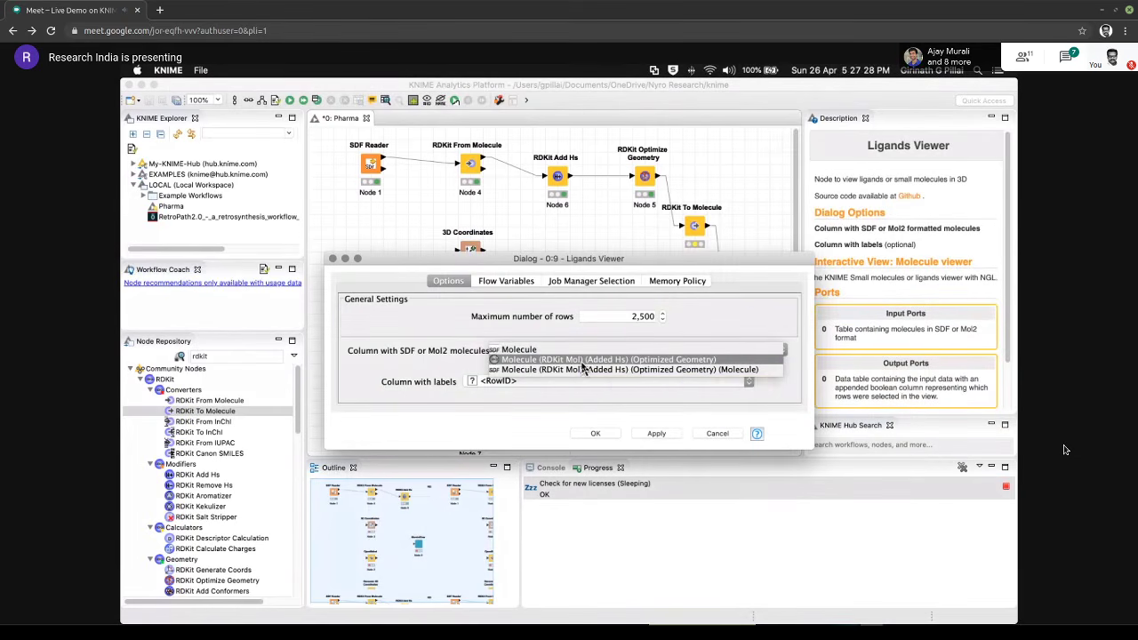
click(583, 360)
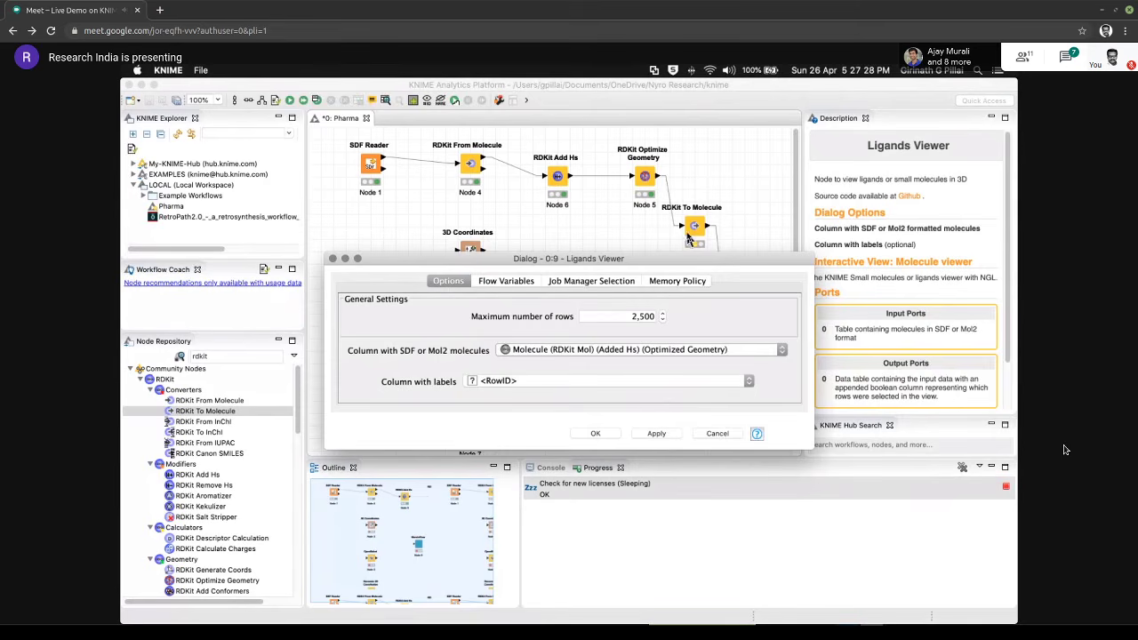
click(596, 433)
Recheck the RDKit To Molecule source column, new column name and SDF destination format, then accept the configuration and execute the node
click(695, 224)
right_click(696, 224)
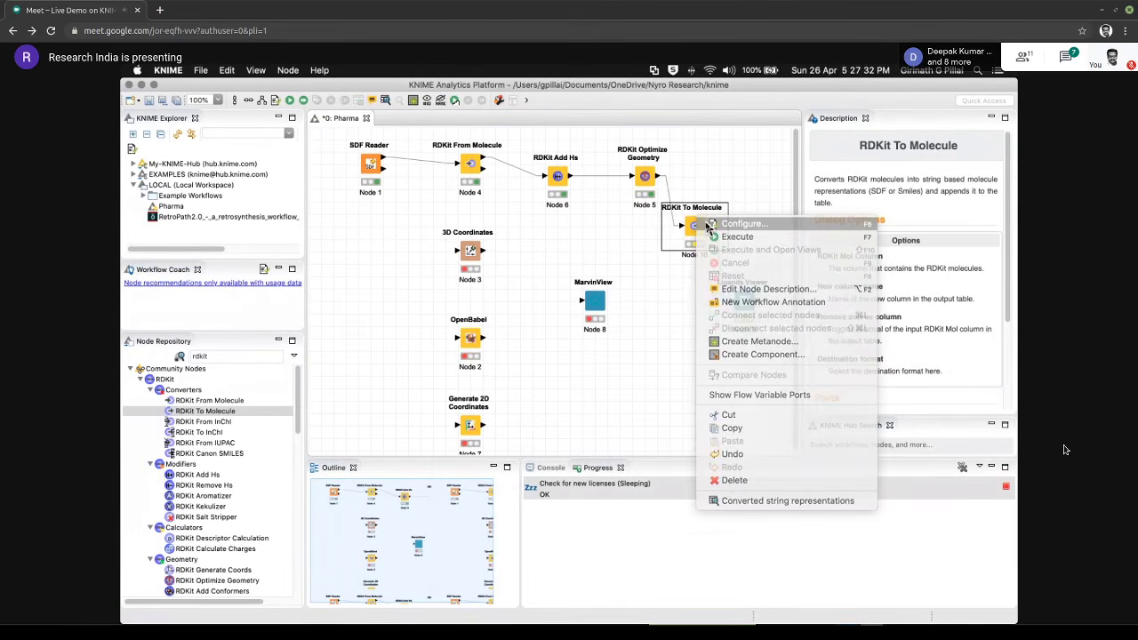
click(706, 225)
click(601, 304)
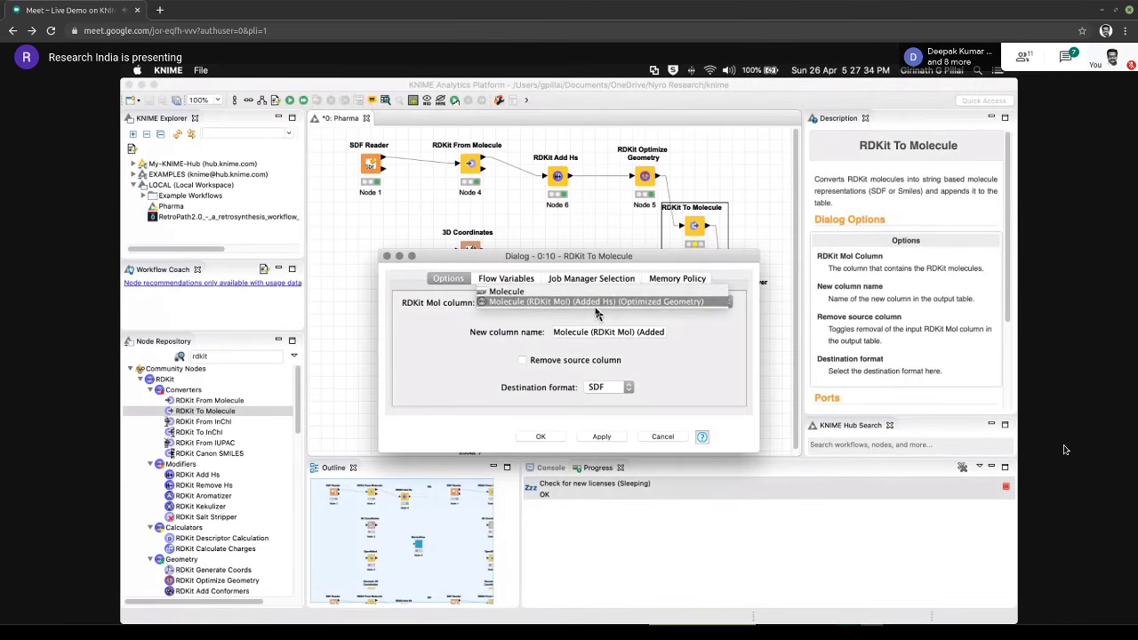
click(586, 303)
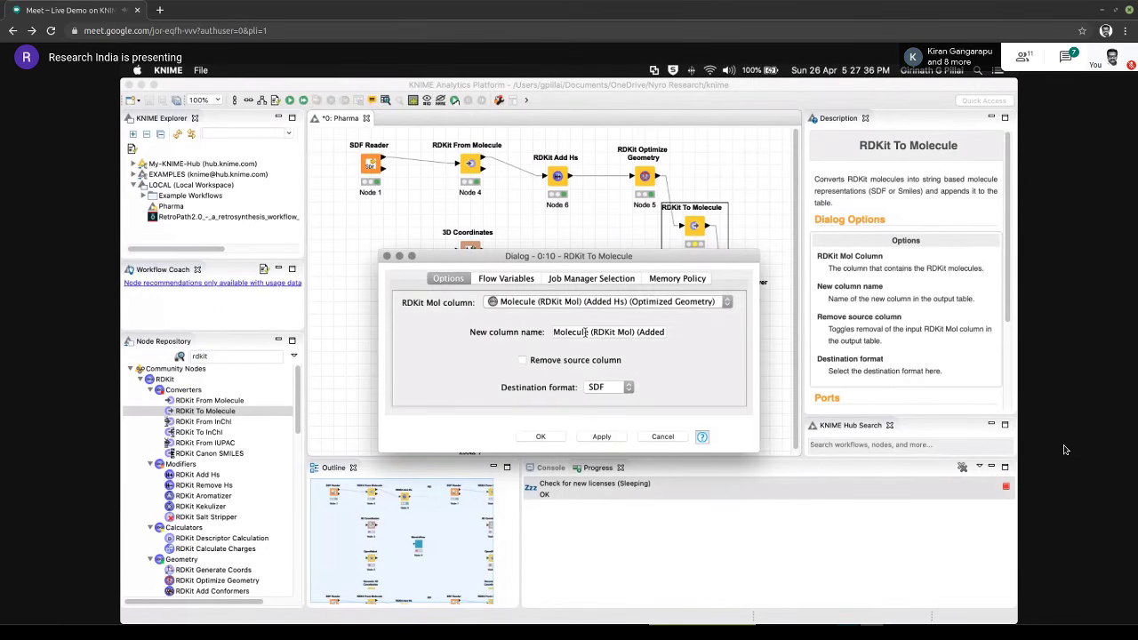
drag(580, 332, 709, 343)
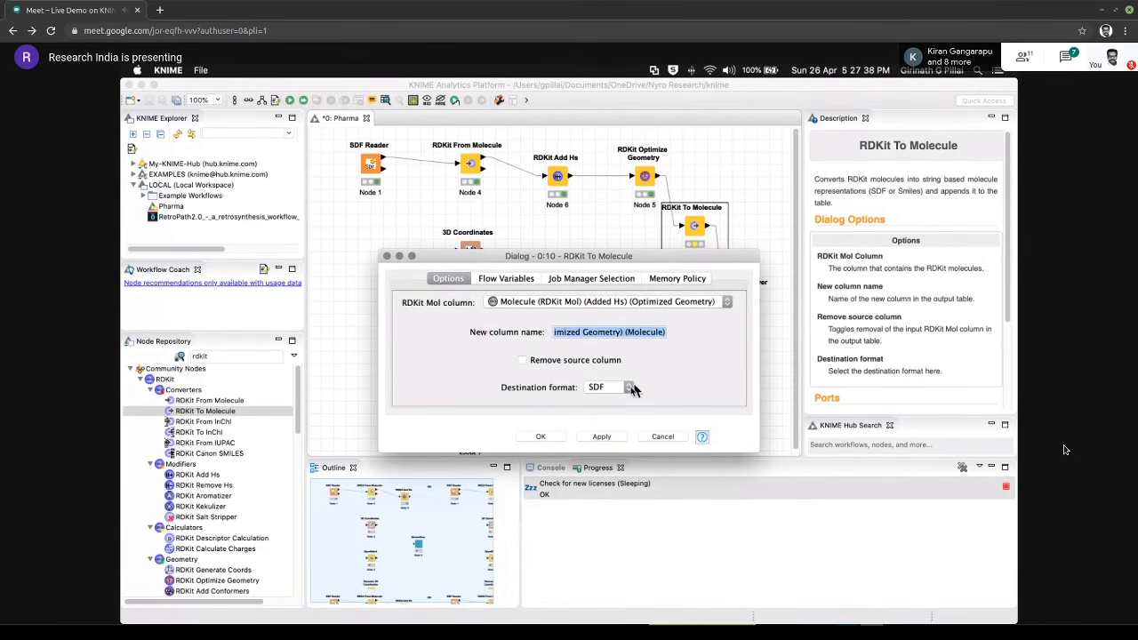
click(542, 438)
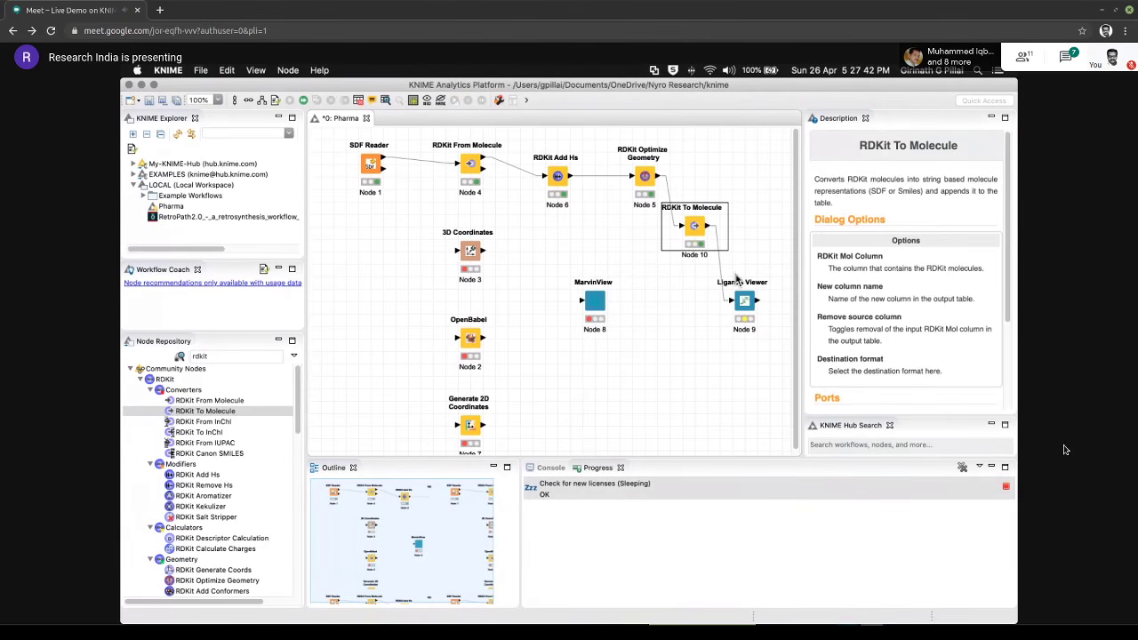
Accept the Ligands Viewer configuration with the optimized-geometry molecule column and <RowID> labels, and execute the node
click(745, 302)
right_click(746, 305)
click(794, 306)
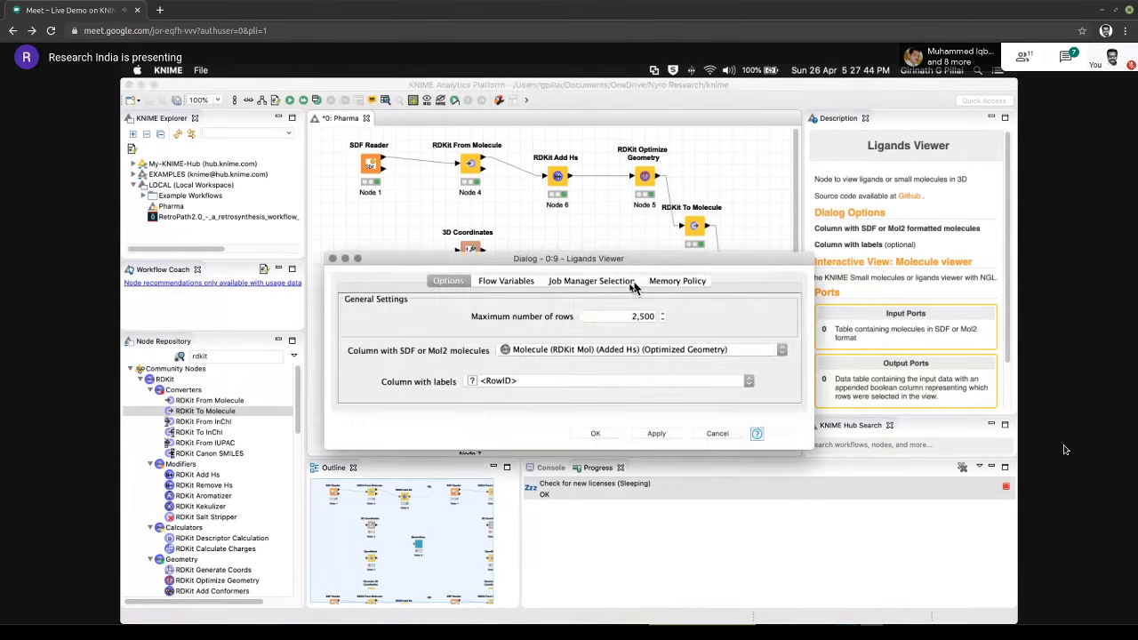
click(594, 351)
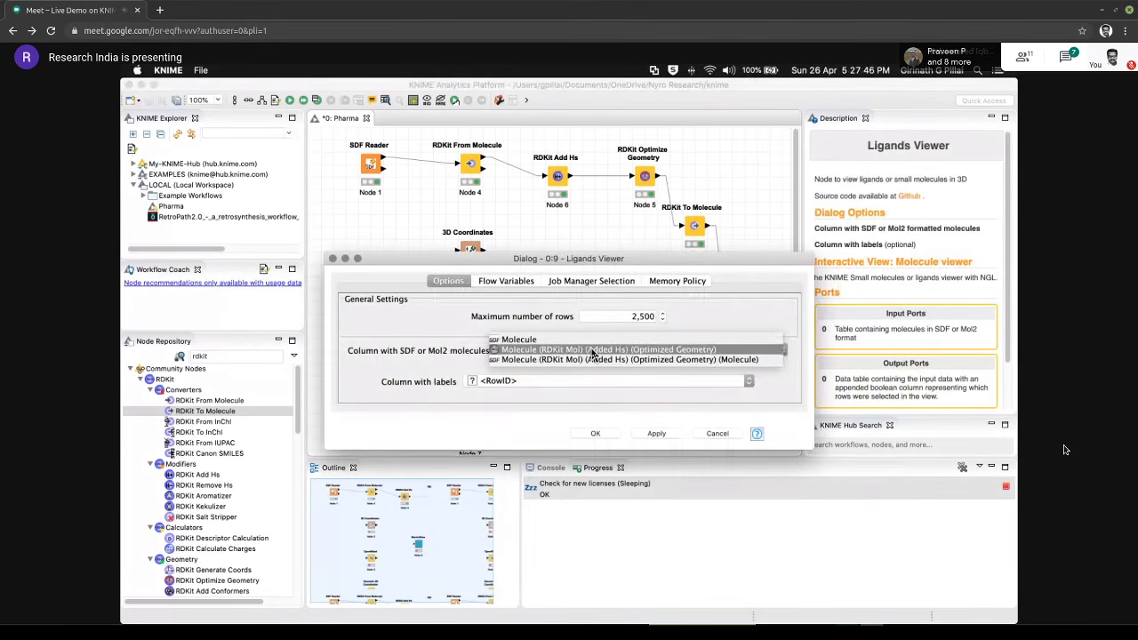
click(594, 351)
click(559, 382)
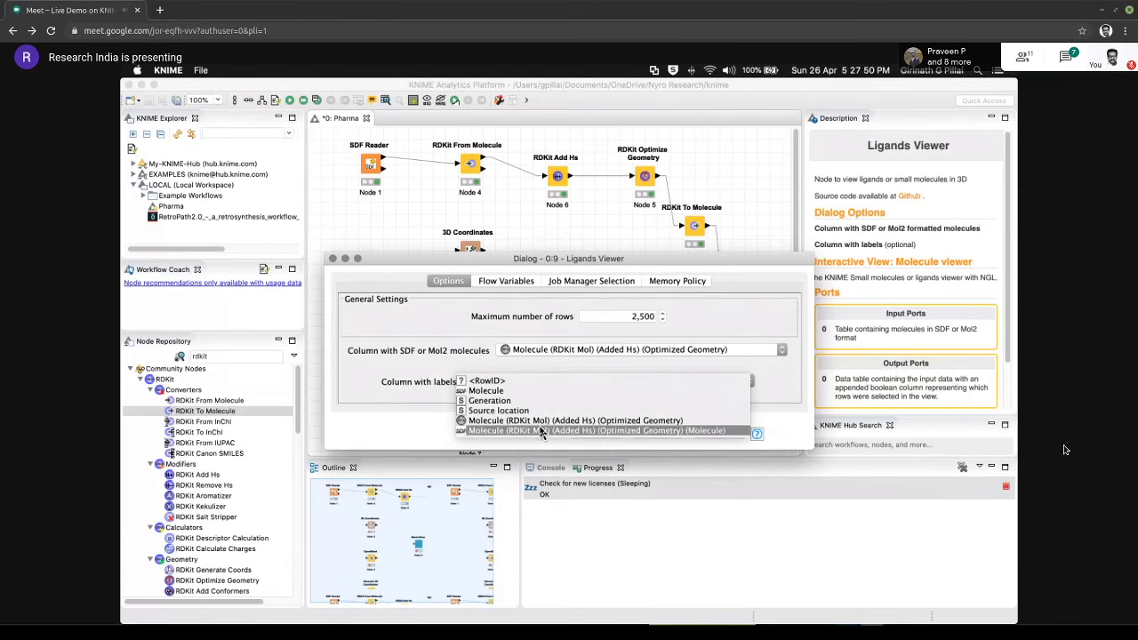
click(529, 391)
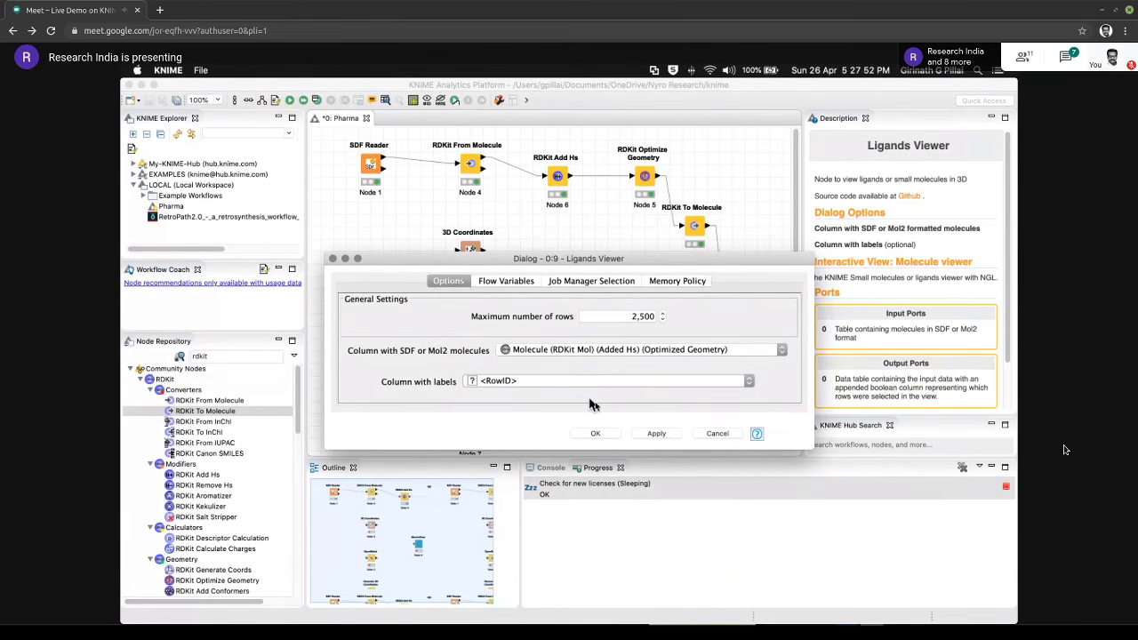
click(622, 435)
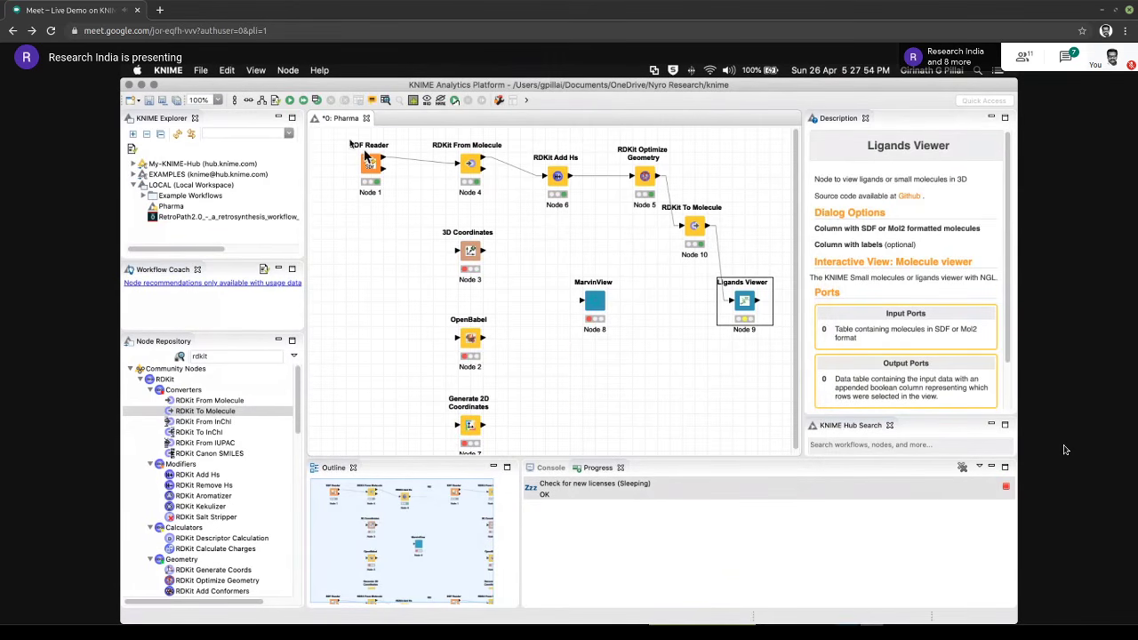
click(290, 99)
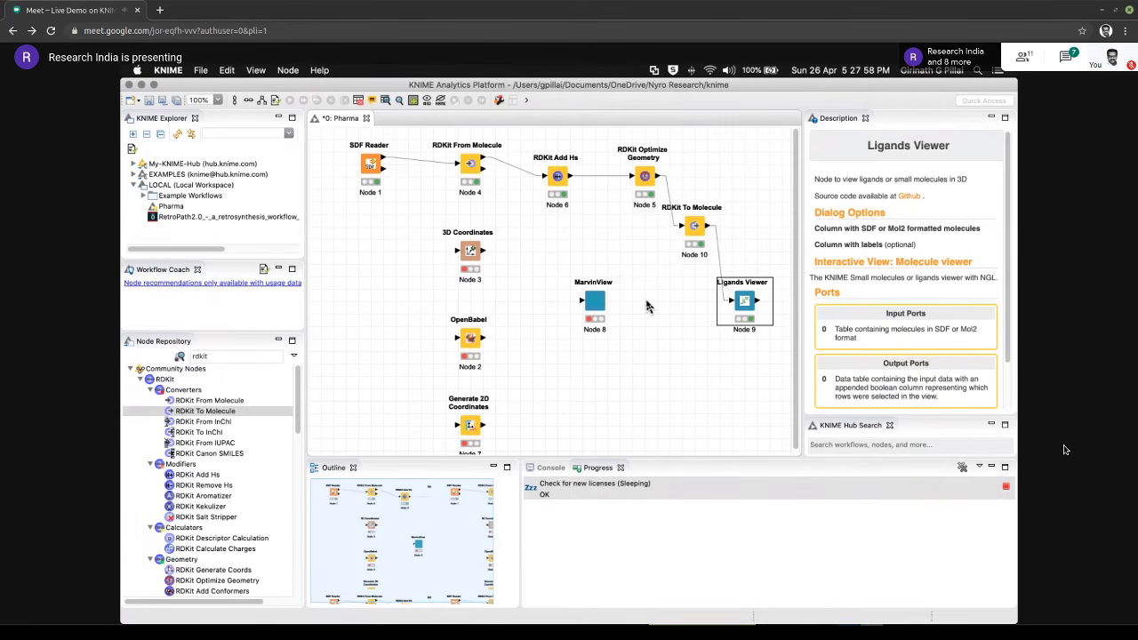
Open the Ligands Viewer's interactive molecule view and try to display the ligands using the Row0 visibility, show-all, reset and apply controls
right_click(736, 303)
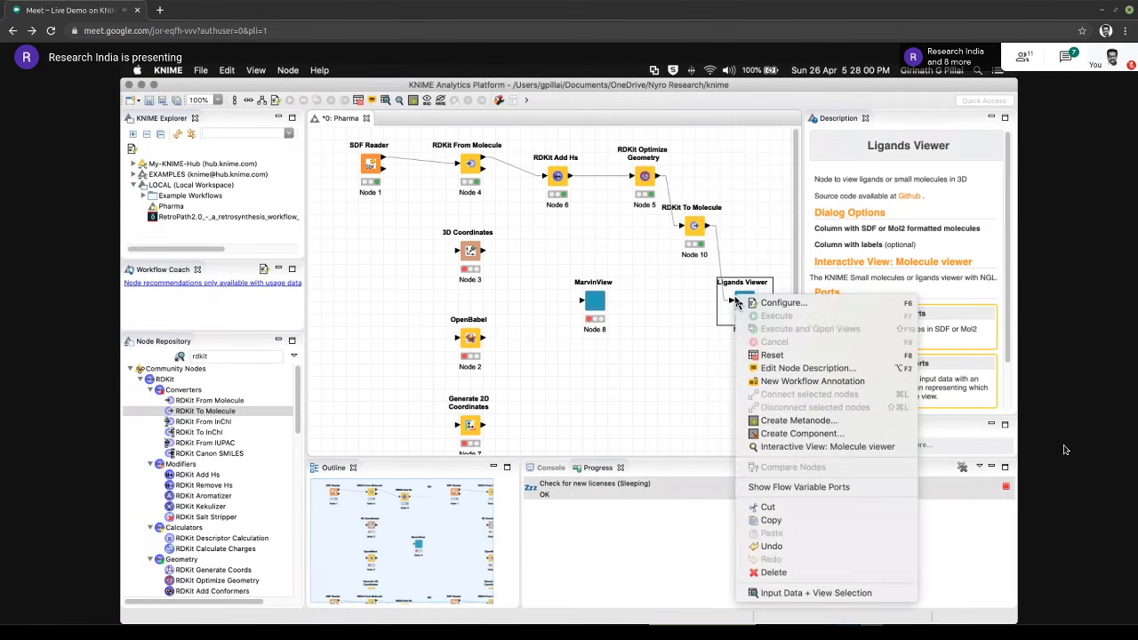
click(774, 447)
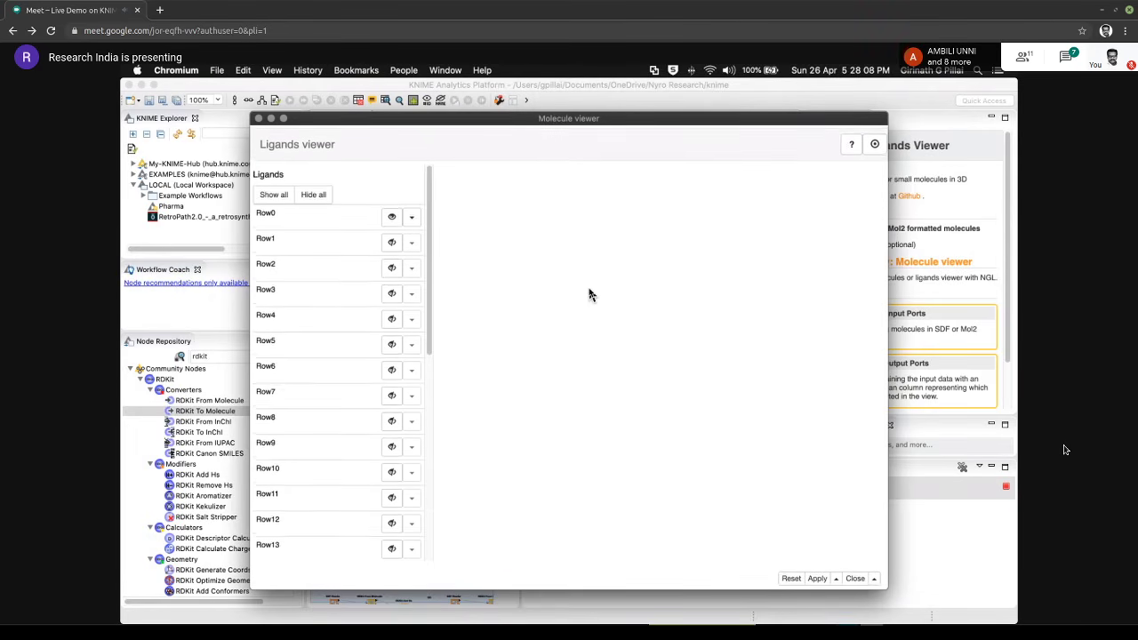
click(392, 218)
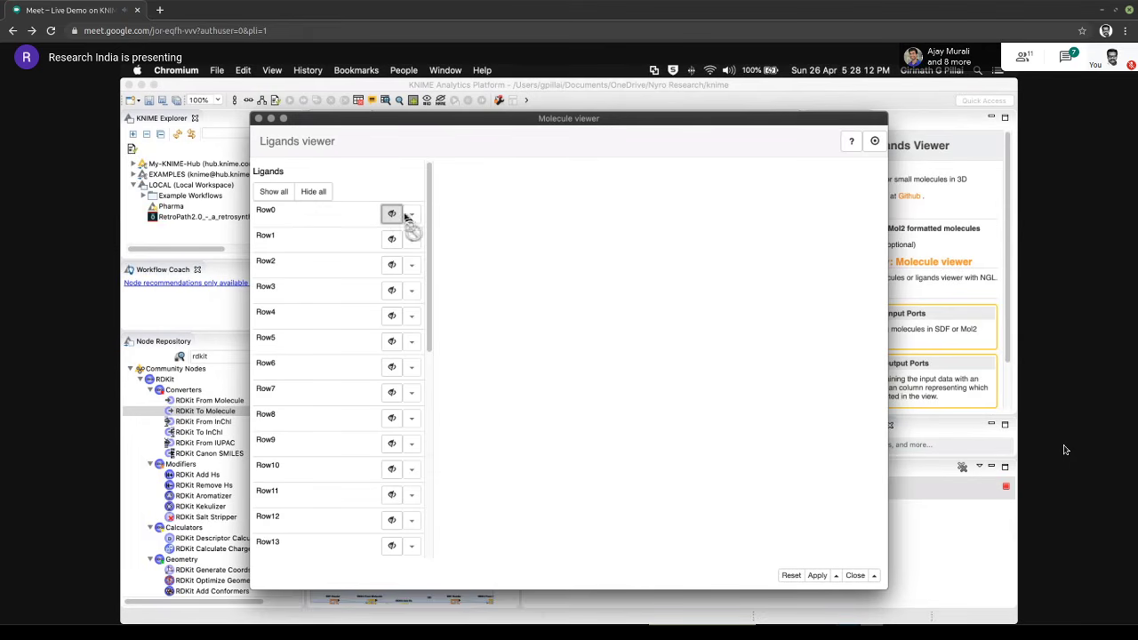
click(276, 194)
click(791, 576)
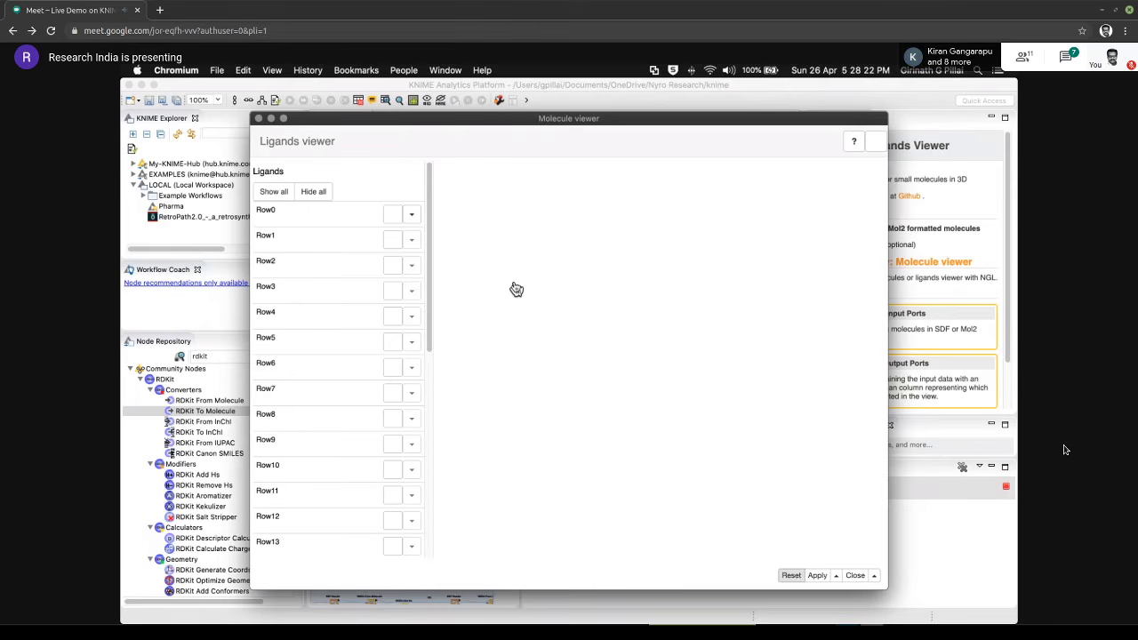
click(836, 577)
click(818, 558)
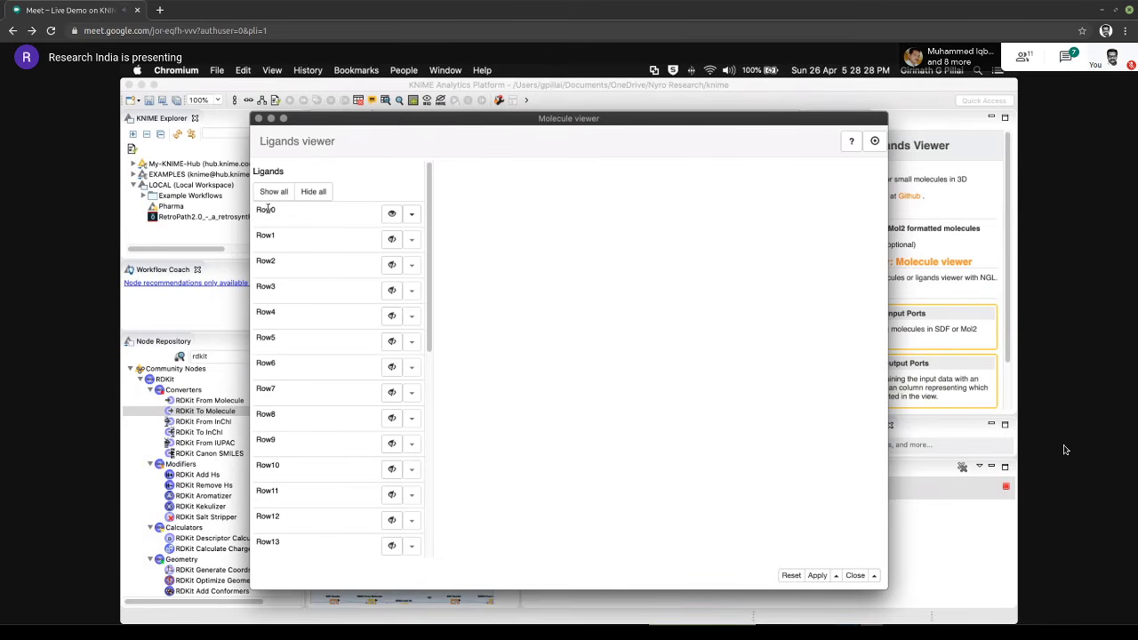
Look through the ligand row list and the display options for Row0, and close the molecule viewer
scroll(321, 312, down, 5)
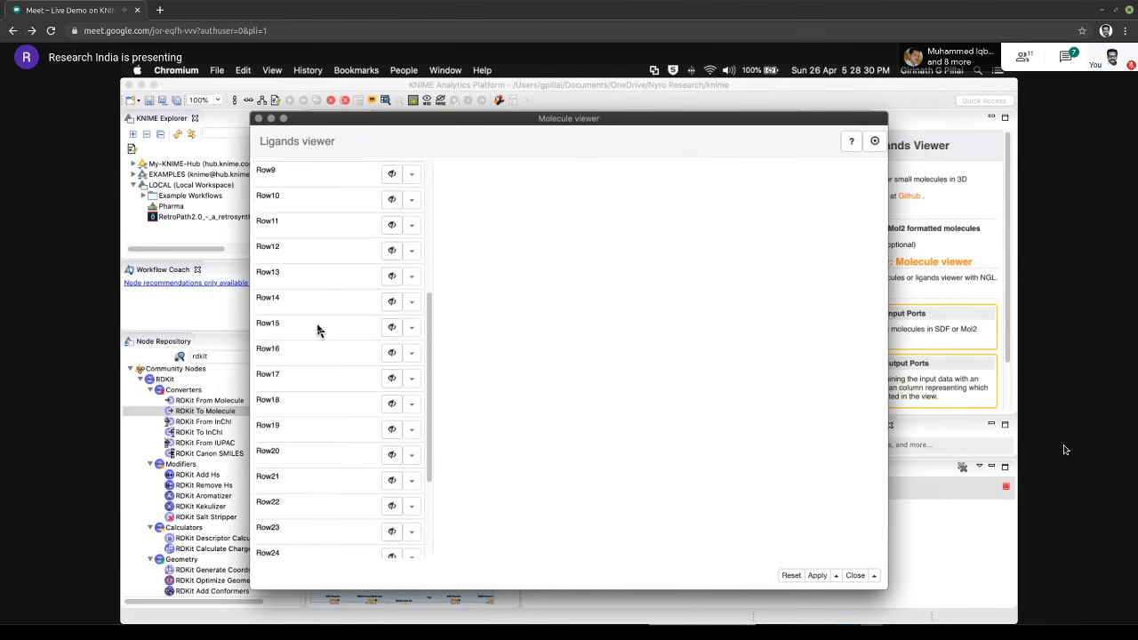
scroll(317, 331, up, 5)
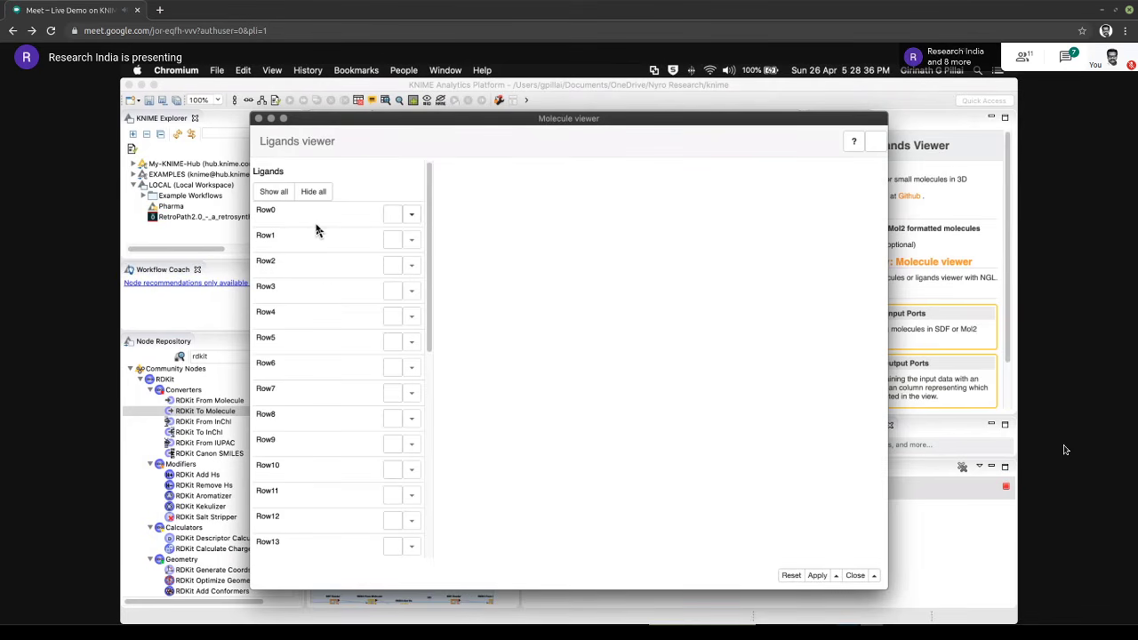
click(412, 215)
click(510, 215)
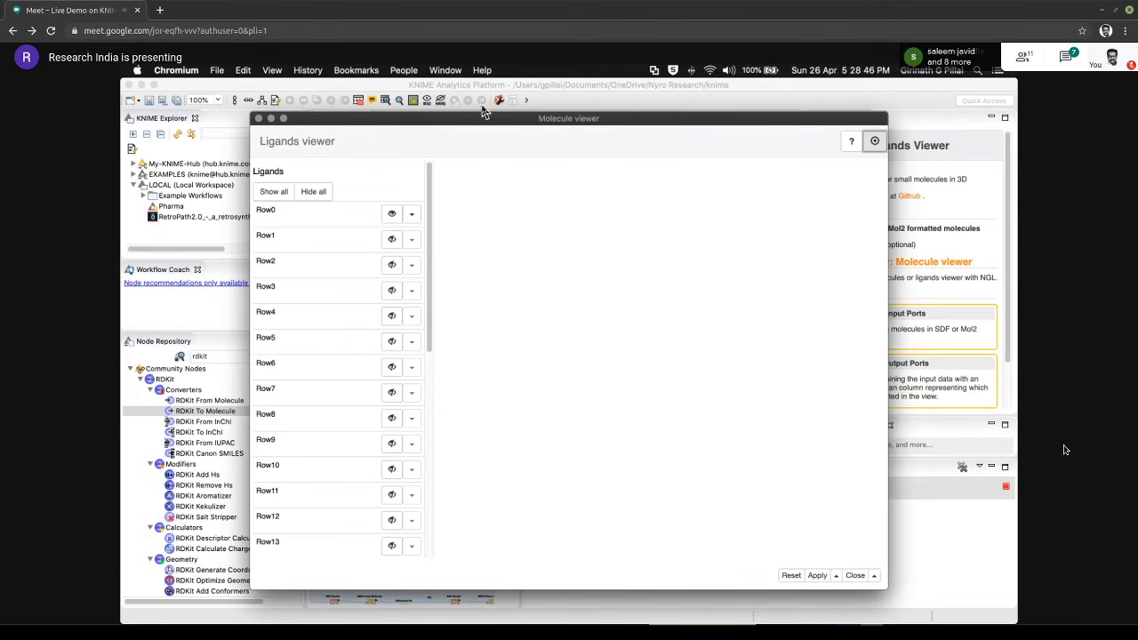
click(257, 119)
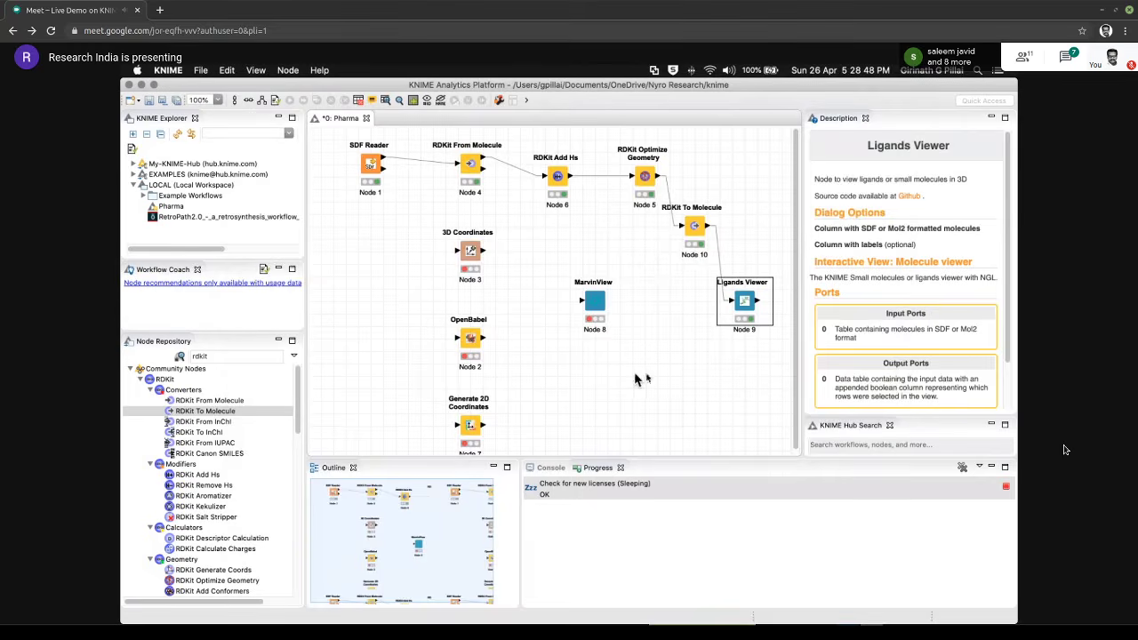
Find the MarvinSpace node in the repository with "marvin", place it below Ligands Viewer and connect it to the RDKit To Molecule output
click(671, 380)
click(743, 304)
click(218, 356)
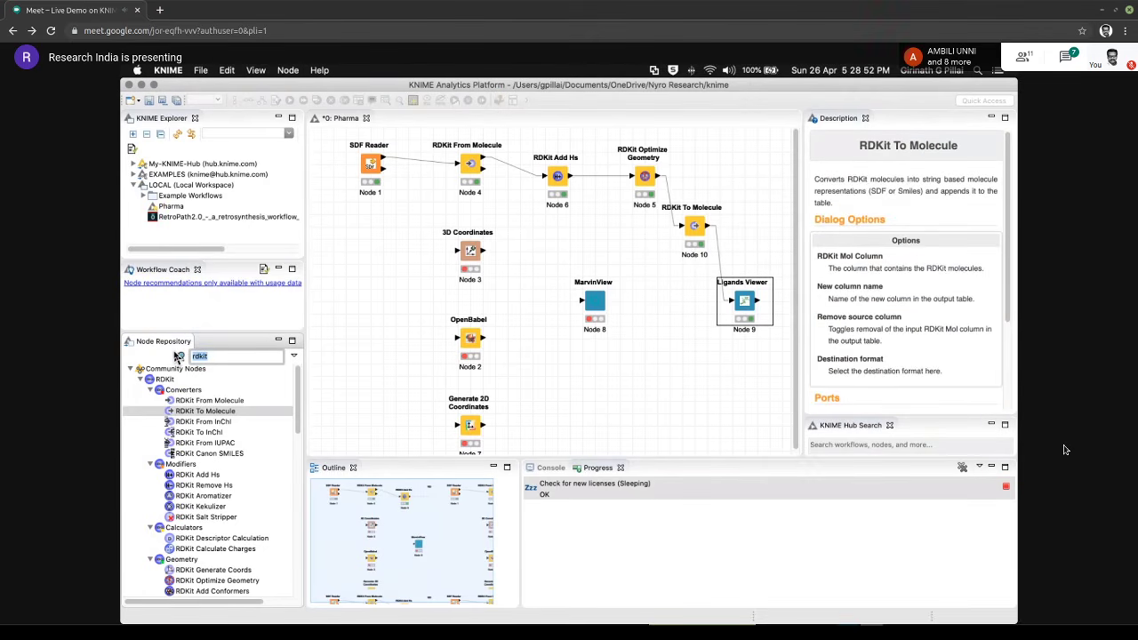
text(marvin)
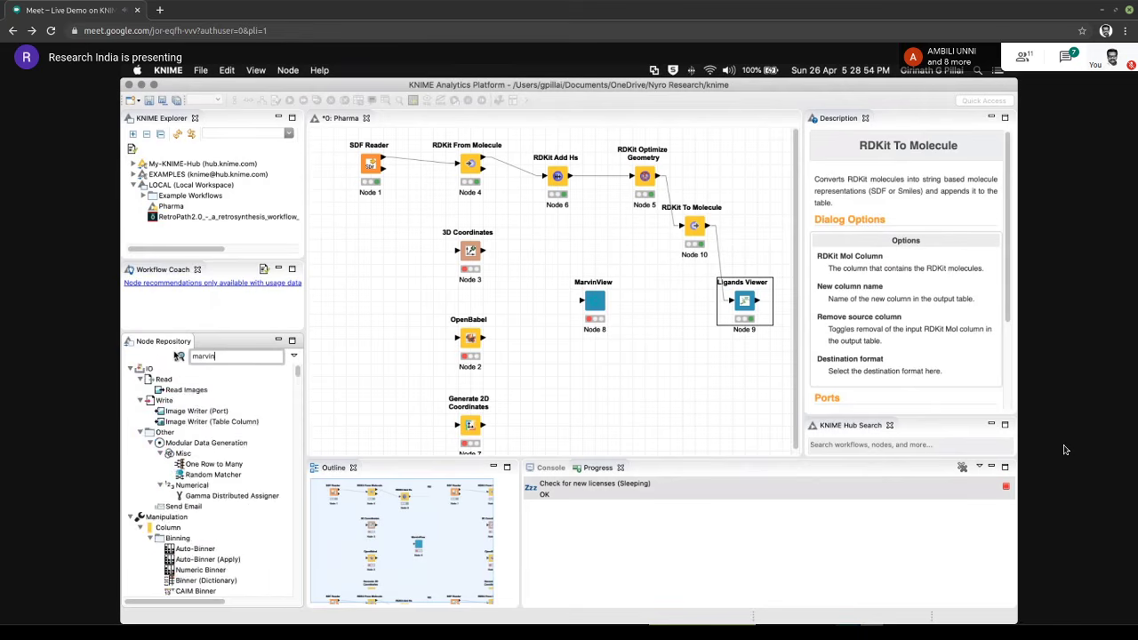
drag(187, 418, 757, 378)
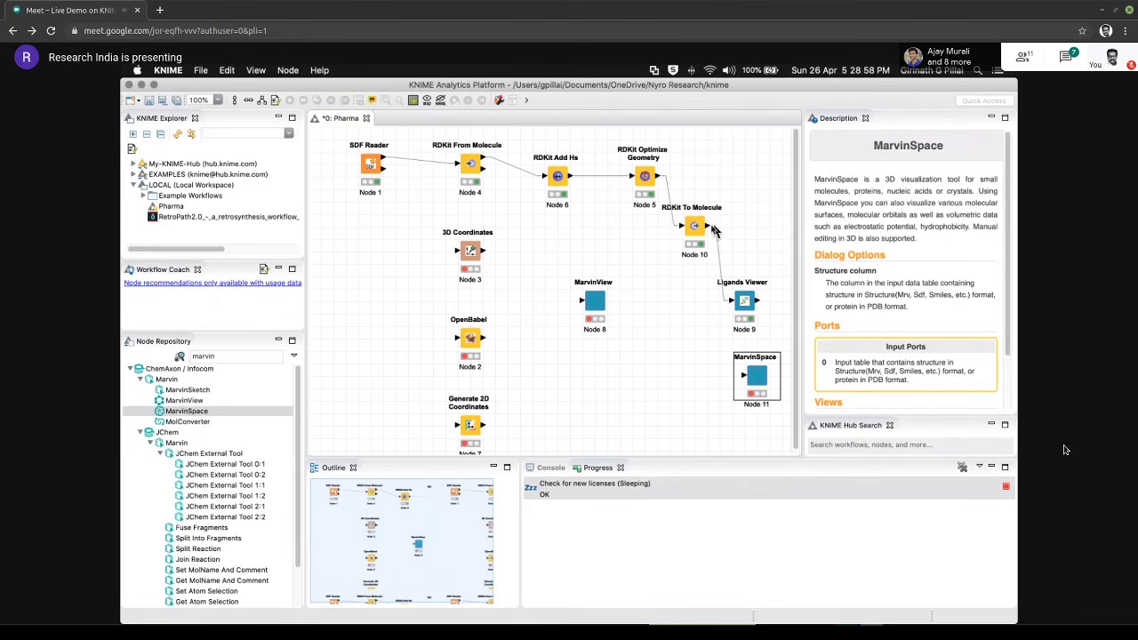
drag(711, 226, 753, 381)
Configure MarvinSpace with the SDF optimized-geometry molecule column and Multicell view enabled, and execute the node
right_click(756, 377)
click(800, 341)
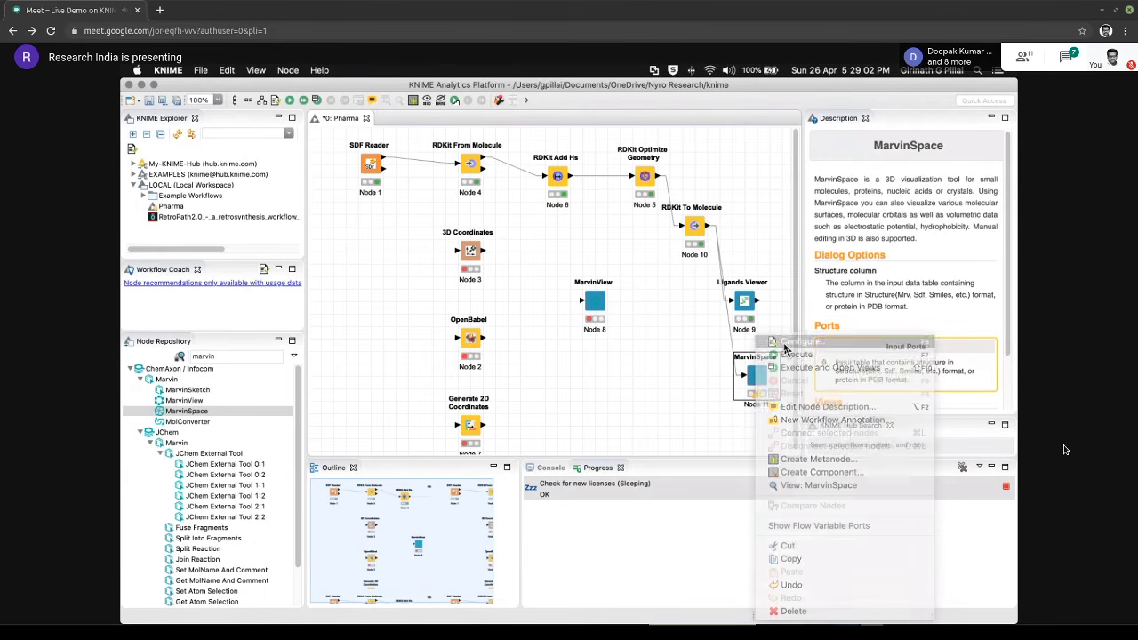
click(538, 326)
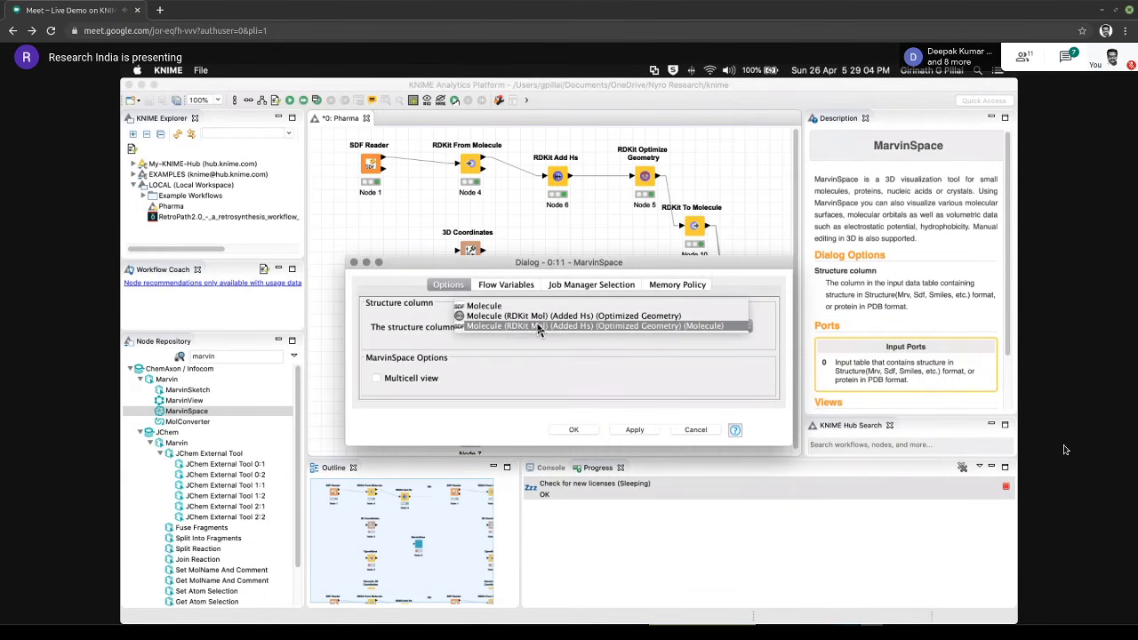
click(538, 326)
click(423, 379)
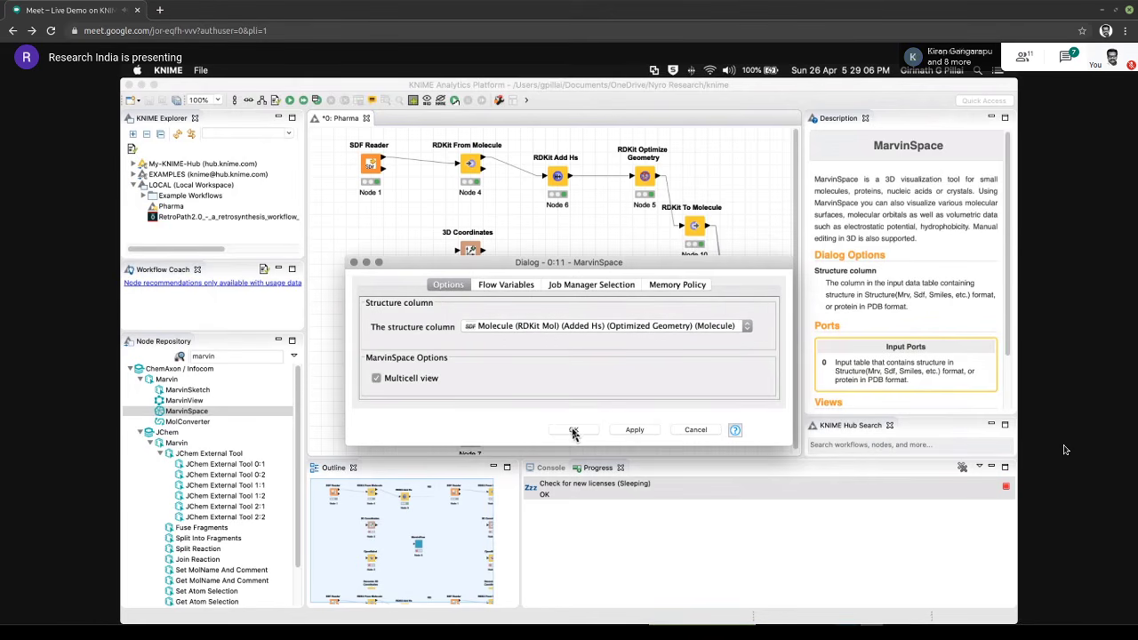
click(574, 431)
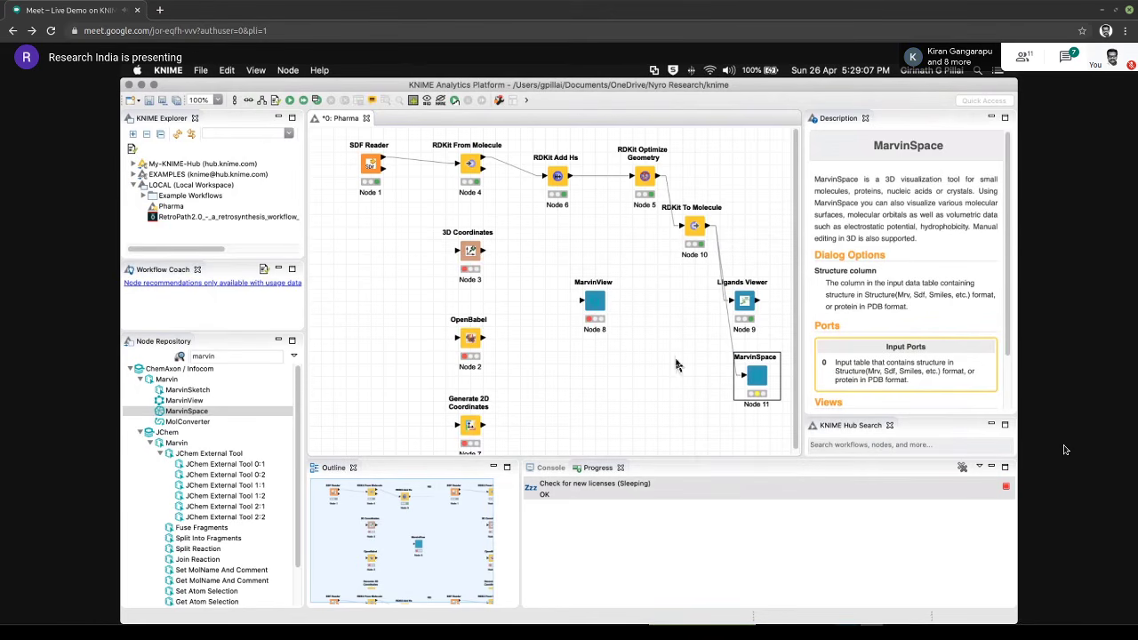
click(294, 103)
Open the MarvinSpace view, rotate the molecules in the second row of the grid to inspect them in 3D, and close the view
right_click(766, 392)
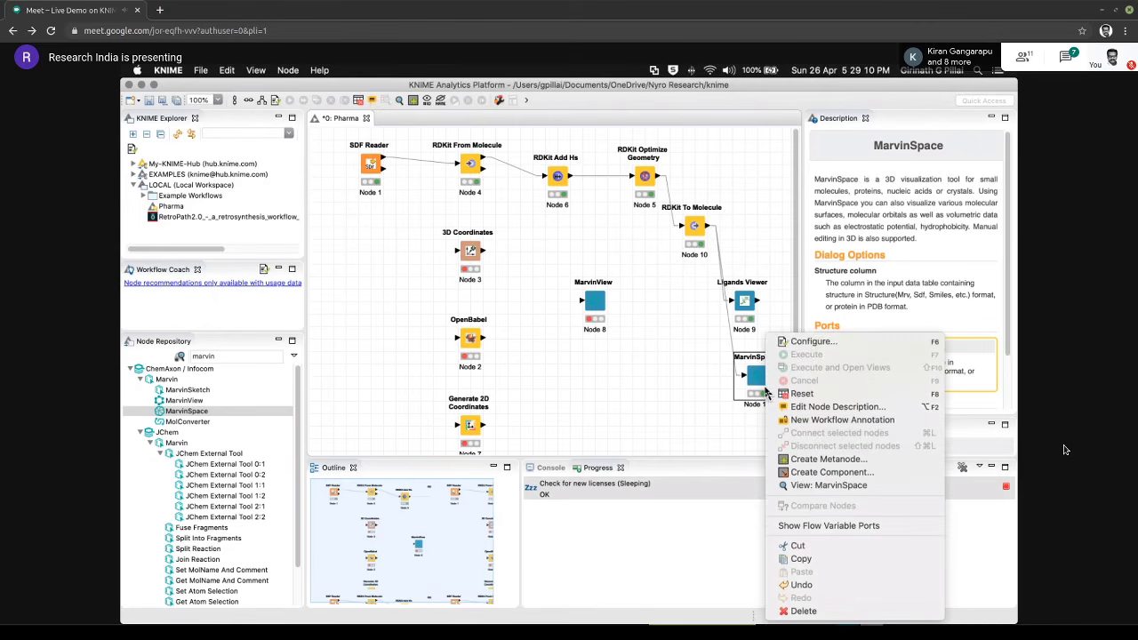
click(804, 487)
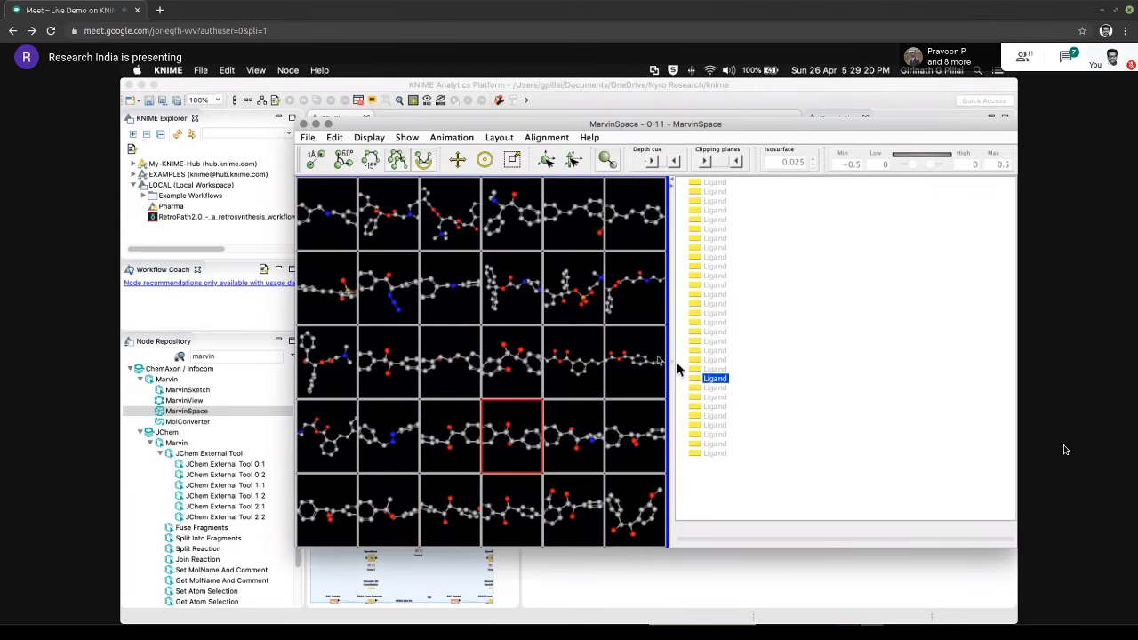
click(505, 290)
drag(505, 290, 328, 309)
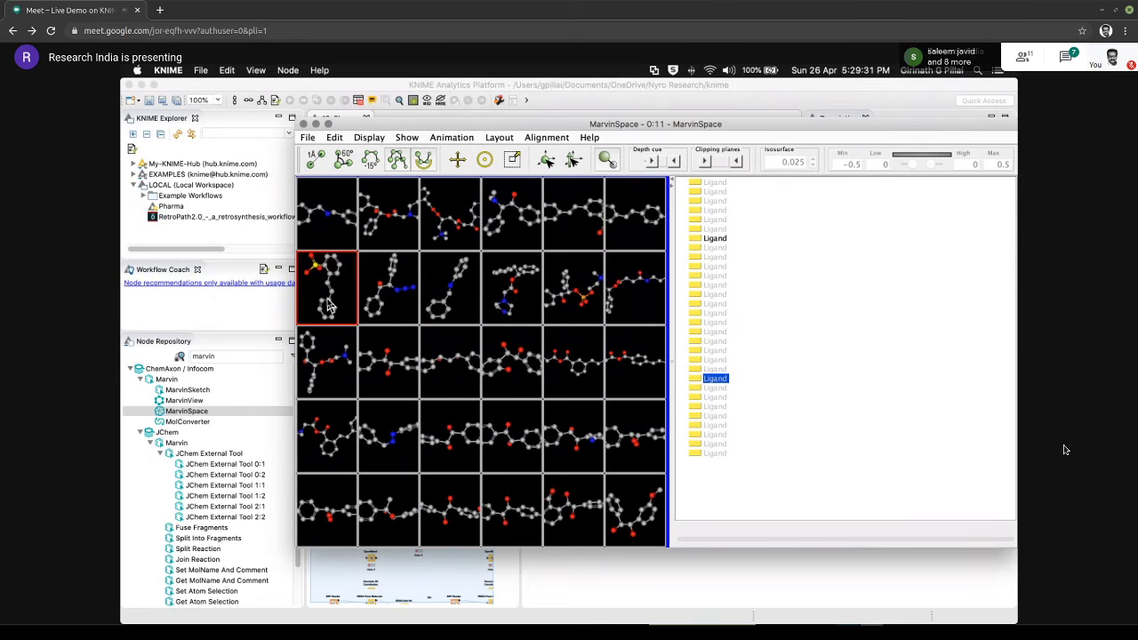
click(305, 125)
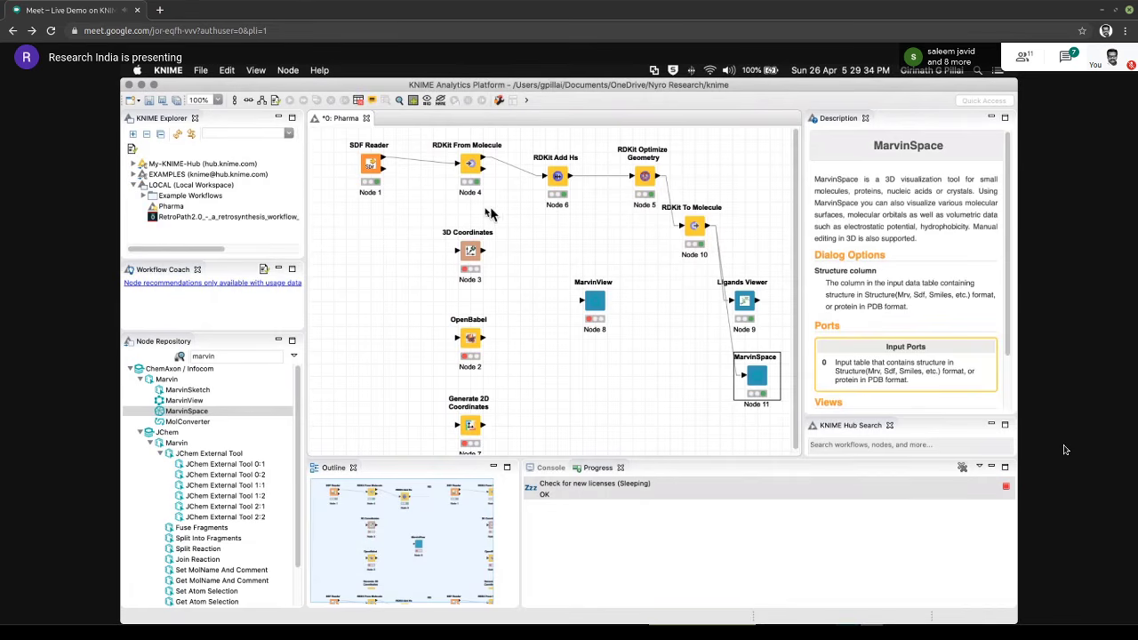
Delete the connection between SDF Reader and RDKit From Molecule, and connect the SDF Reader output to the 3D Coordinates node
click(434, 168)
right_click(434, 168)
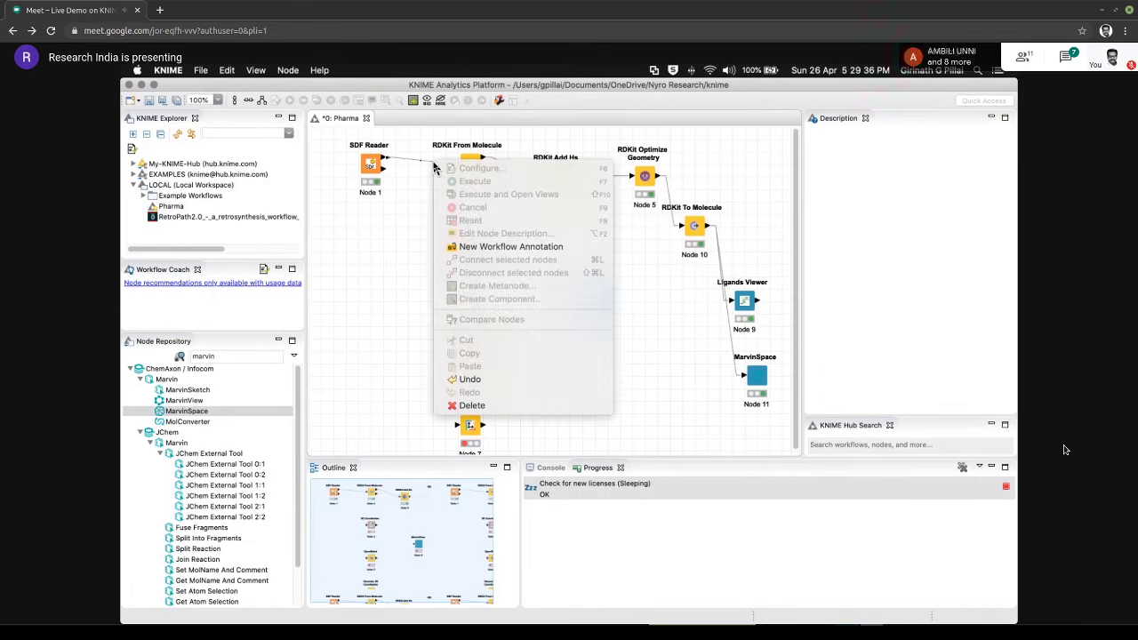
click(471, 406)
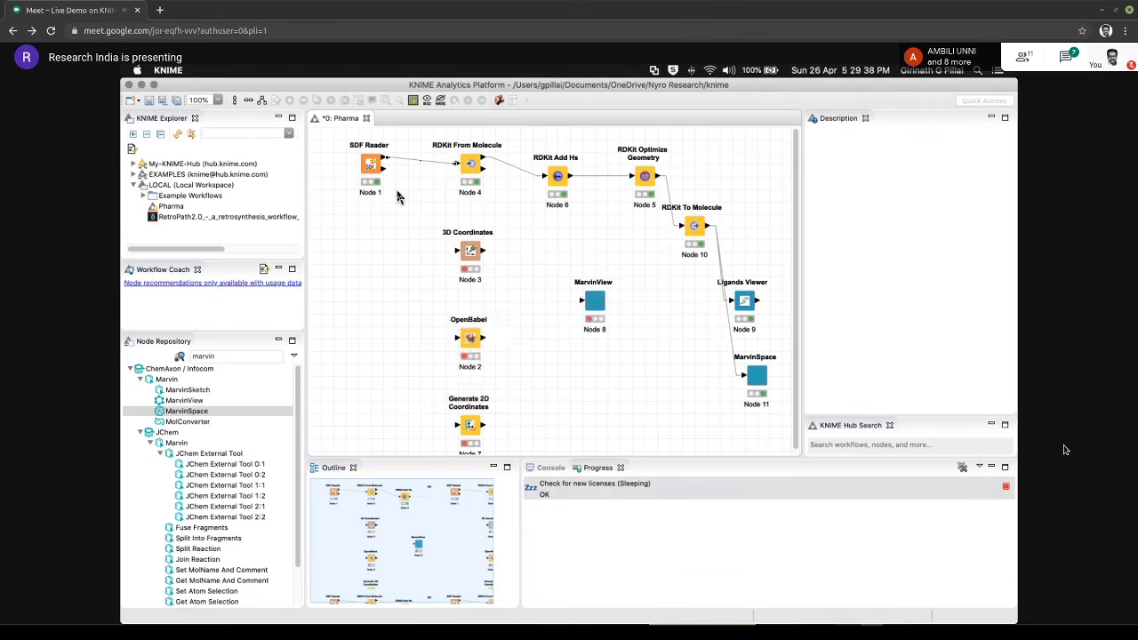
click(702, 368)
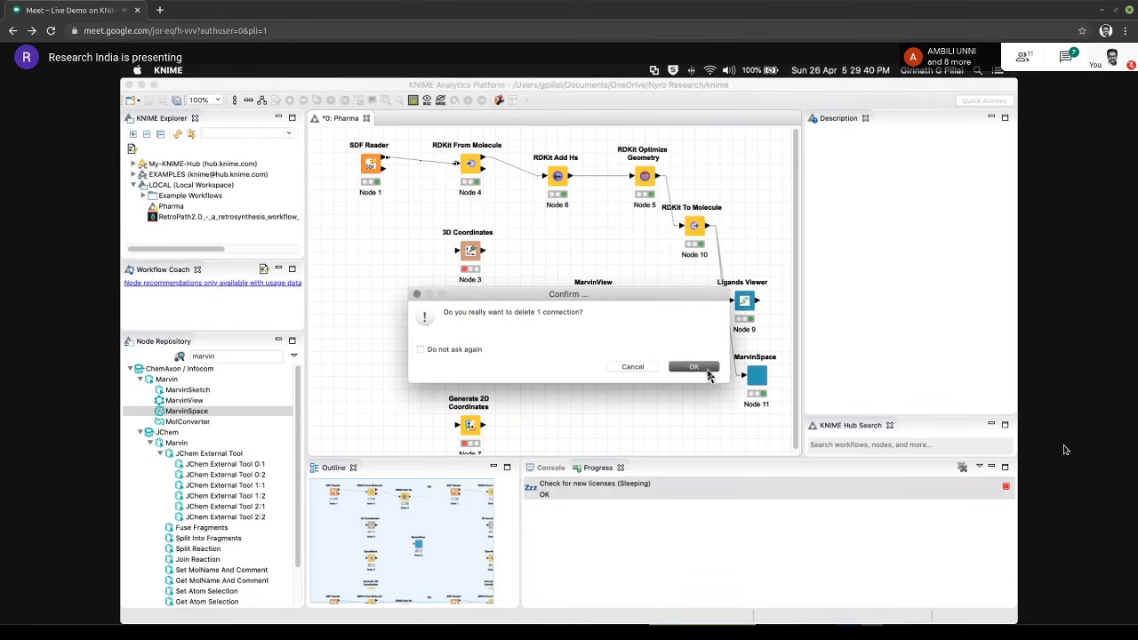
drag(391, 168, 458, 256)
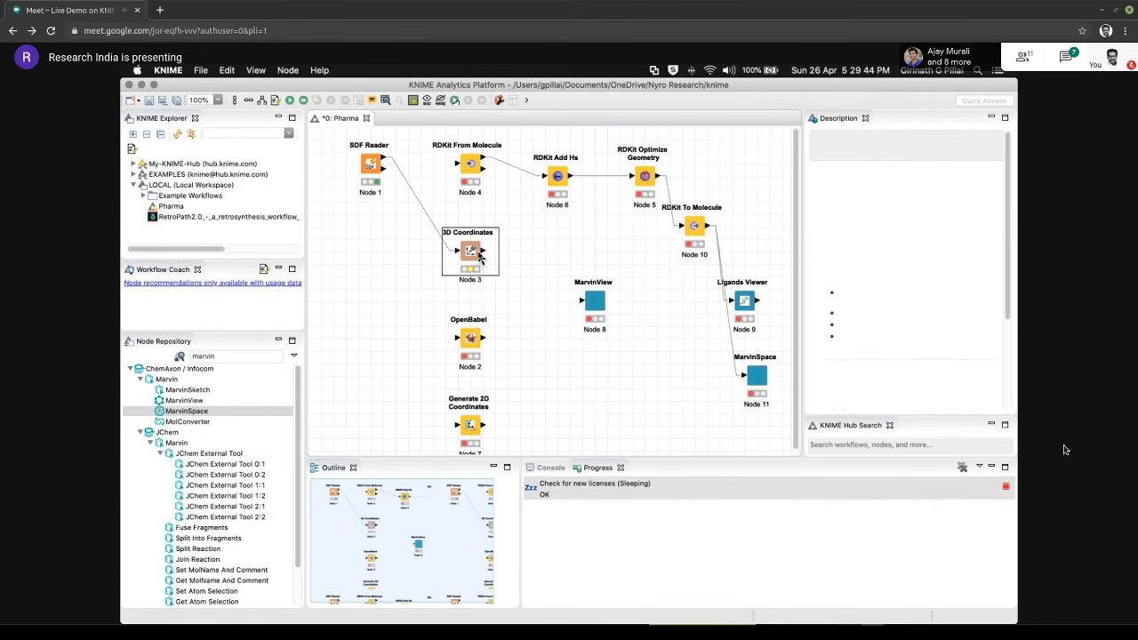
Read the 3D Coordinates node description, covering its standing problems and its input and output ports
drag(838, 292, 925, 347)
scroll(924, 353, down, 5)
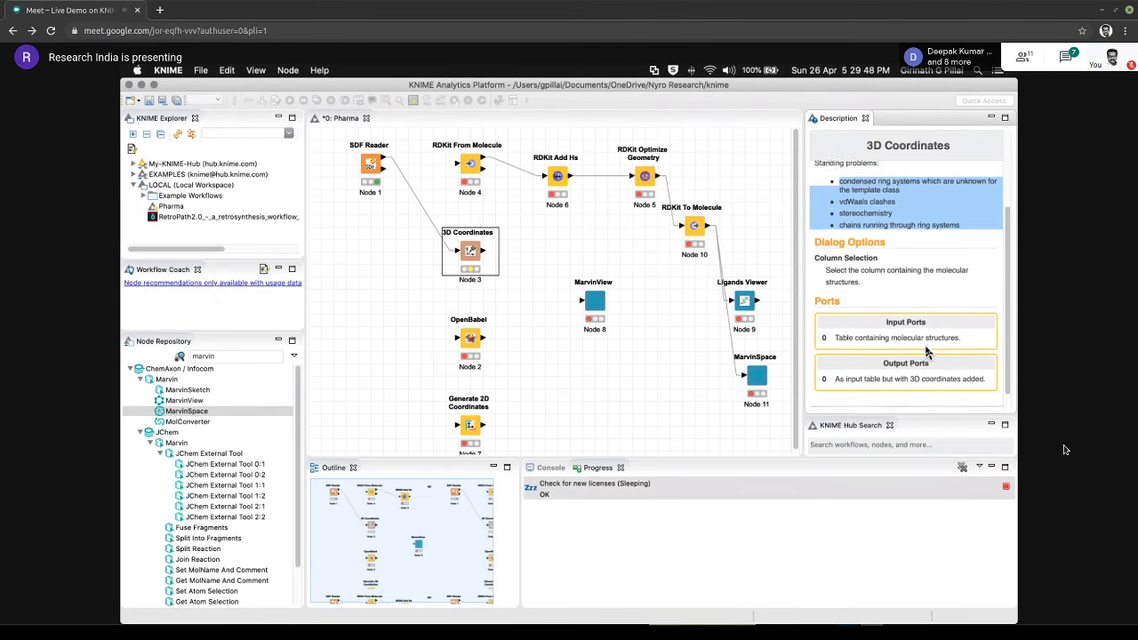
drag(836, 318, 987, 324)
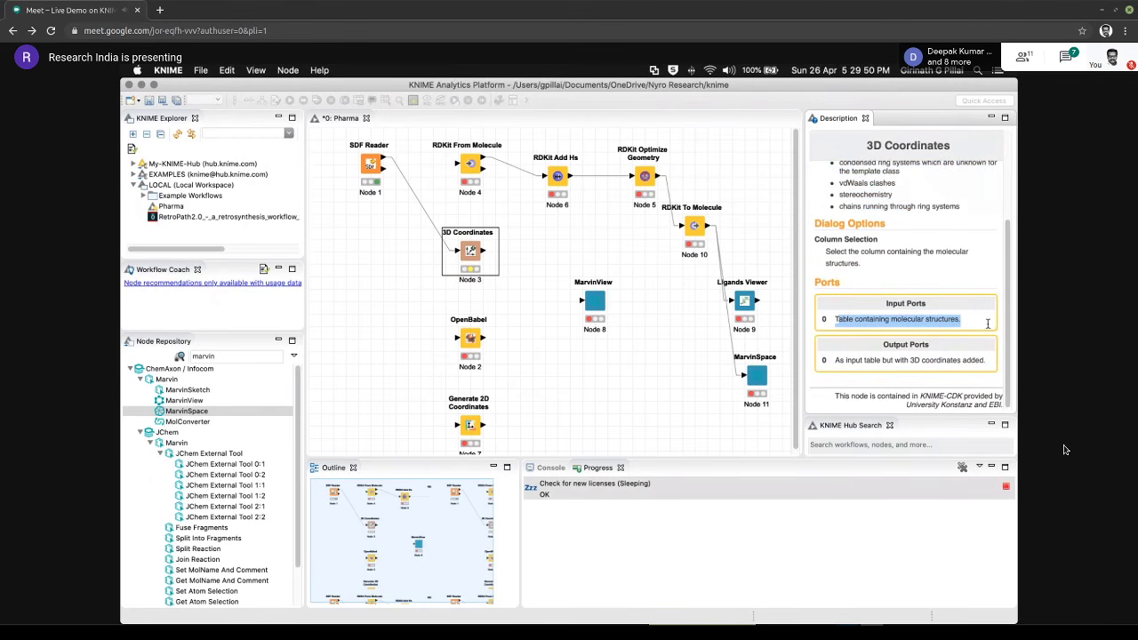
drag(837, 360, 971, 361)
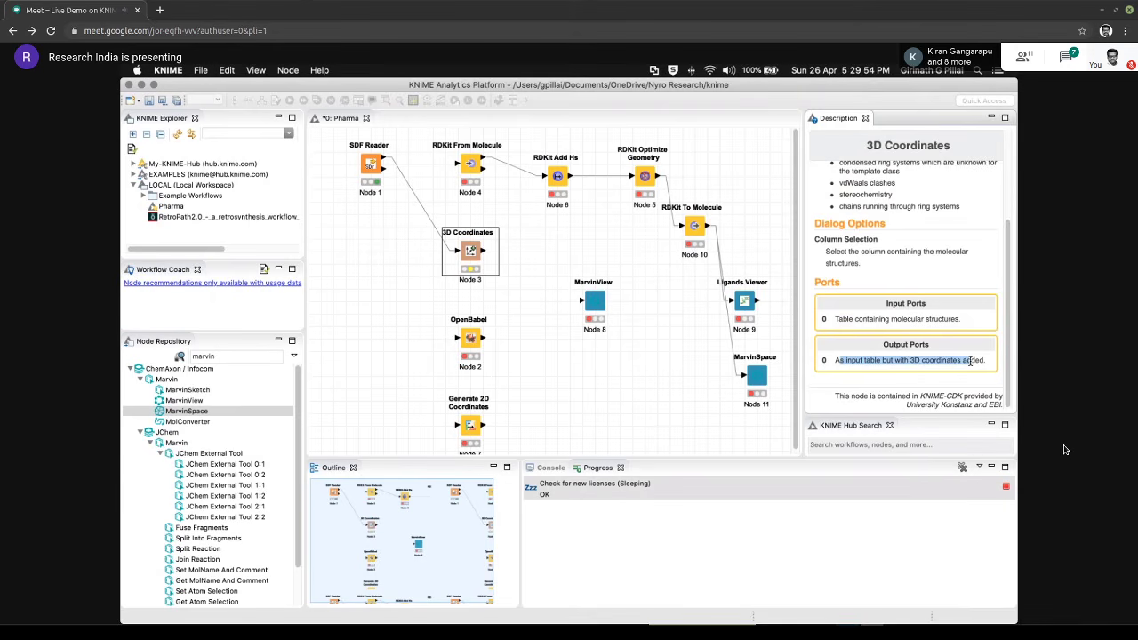
click(926, 360)
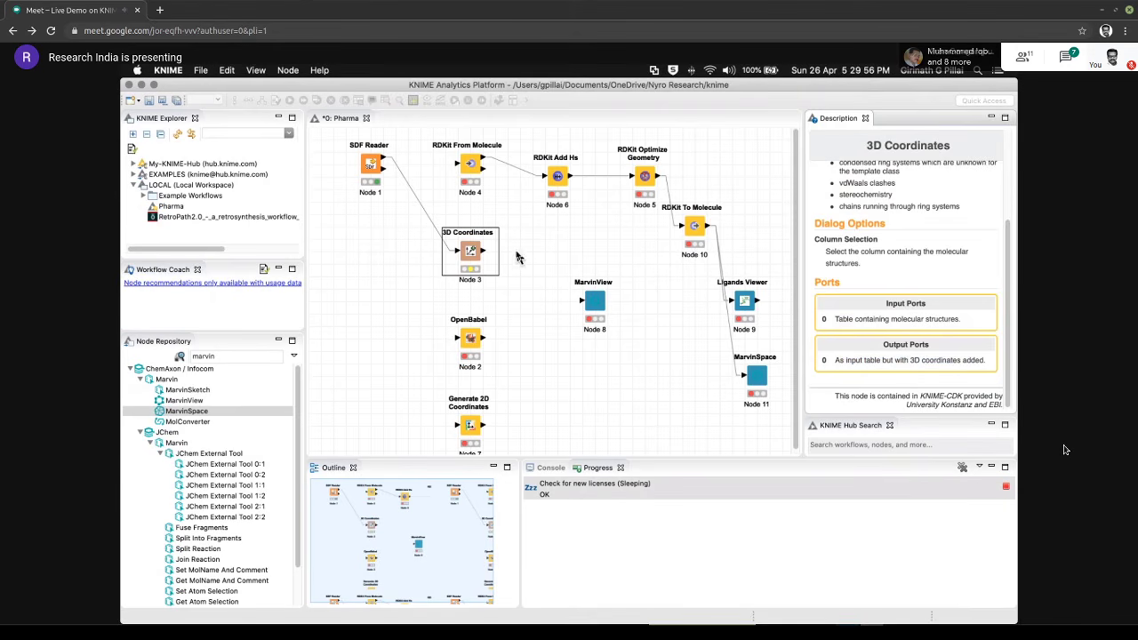
Connect 3D Coordinates to MarvinView, accept the Molecule column and 10,000 processing timeout for 3D Coordinates, and execute both nodes
drag(486, 253, 585, 306)
right_click(471, 254)
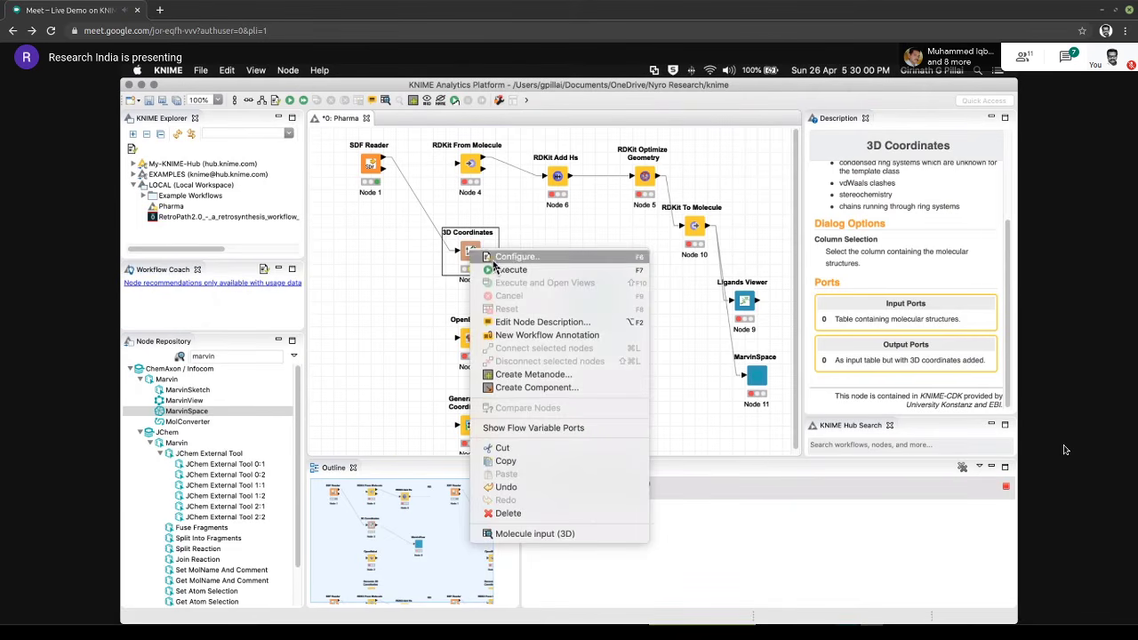
click(494, 267)
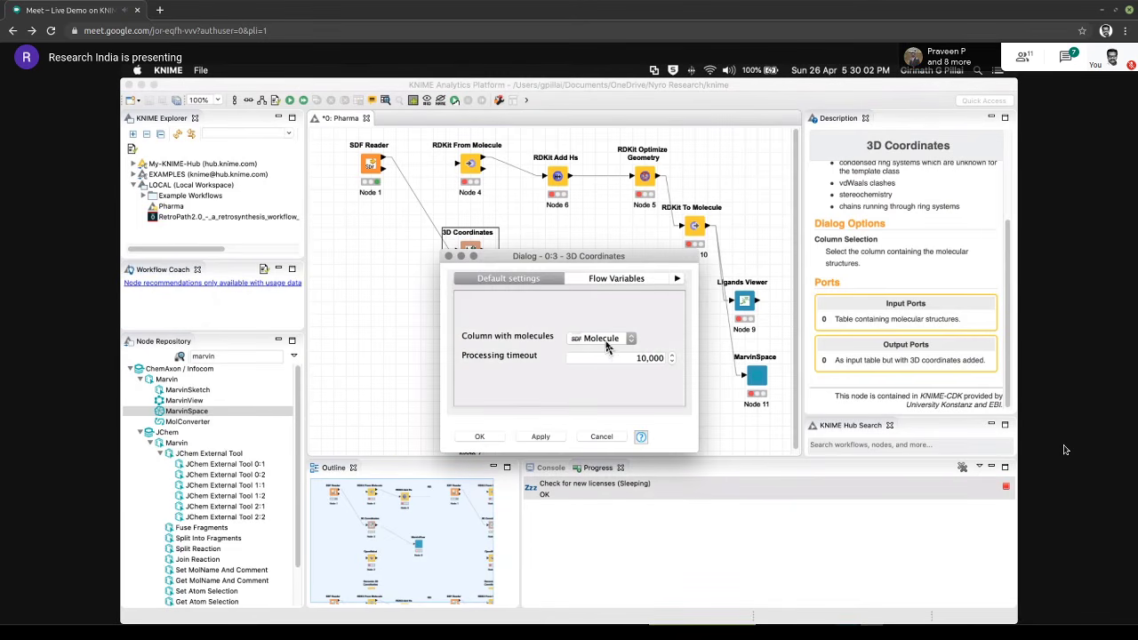
click(484, 436)
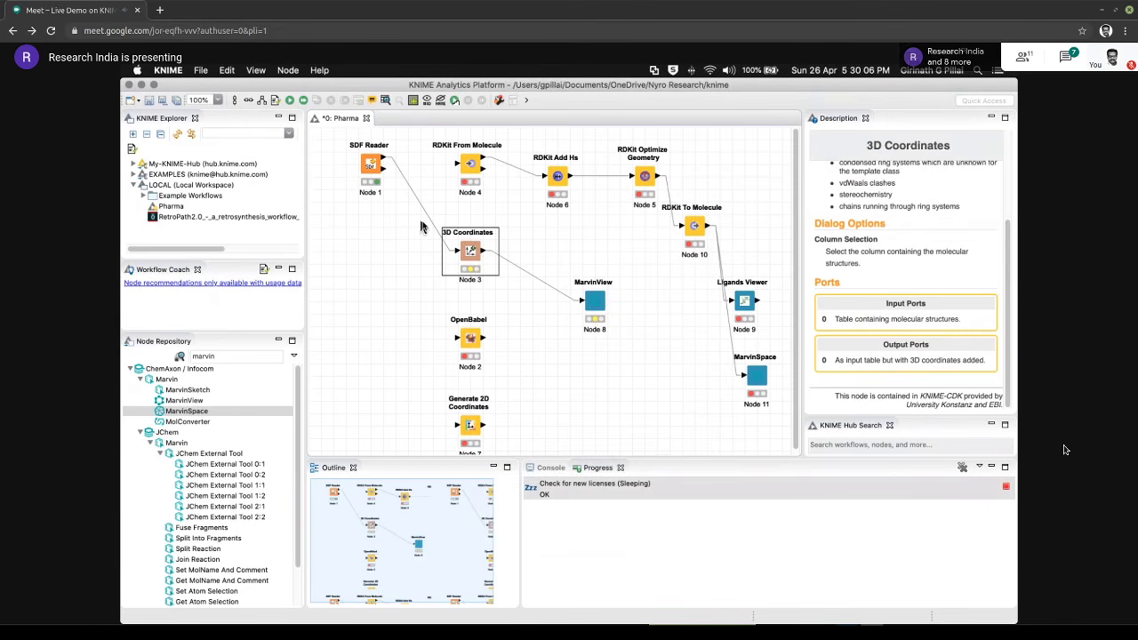
click(303, 100)
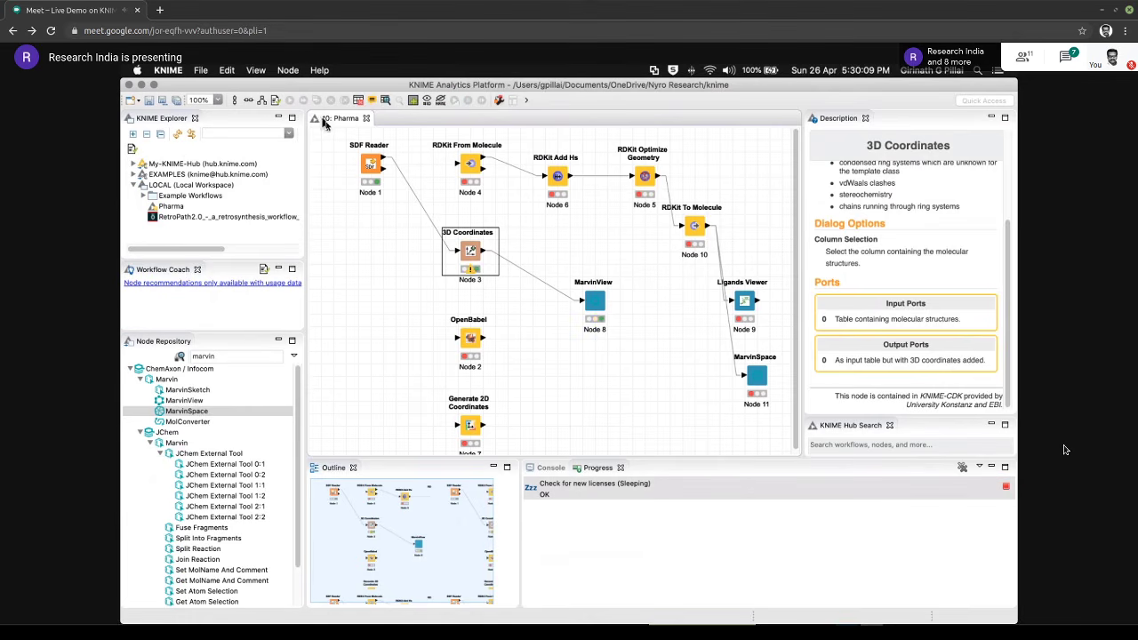
Inspect the 3D Coordinates node's Molecule input (3D) view and its latest console messages
right_click(480, 265)
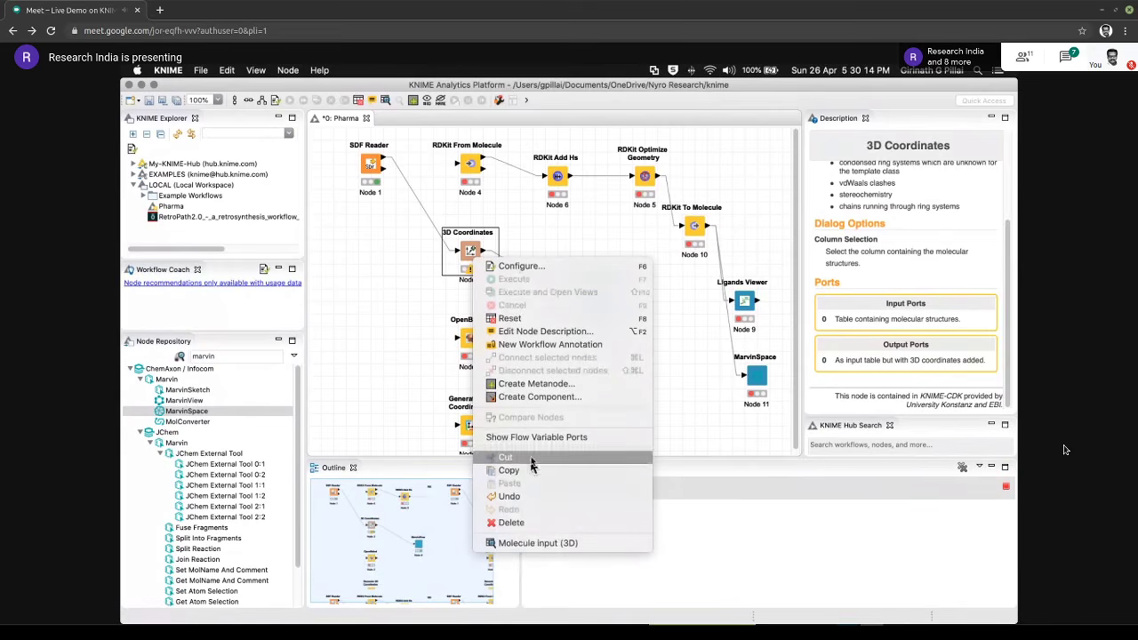
click(535, 543)
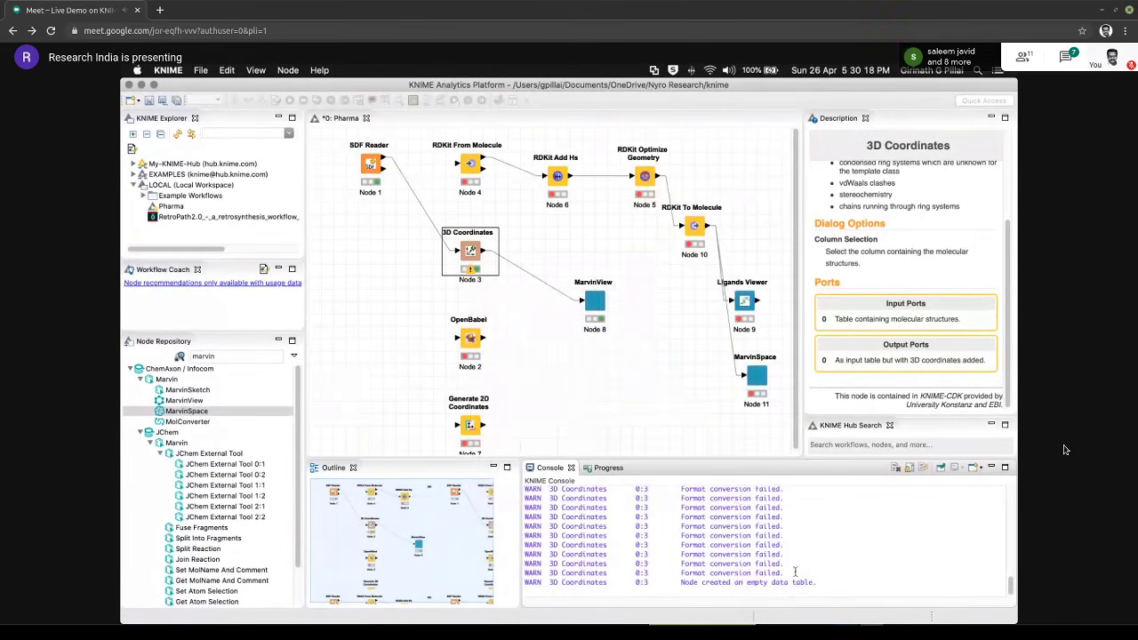
drag(827, 582, 536, 576)
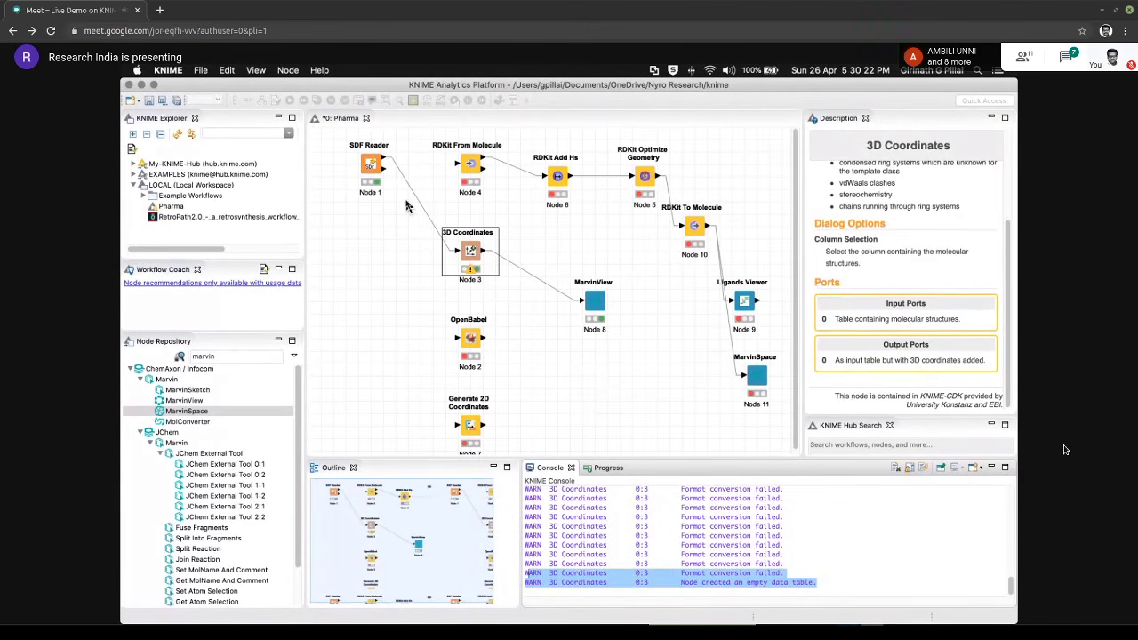
Search the node repository for "cdk" and look through the listed CDK nodes
double_click(216, 356)
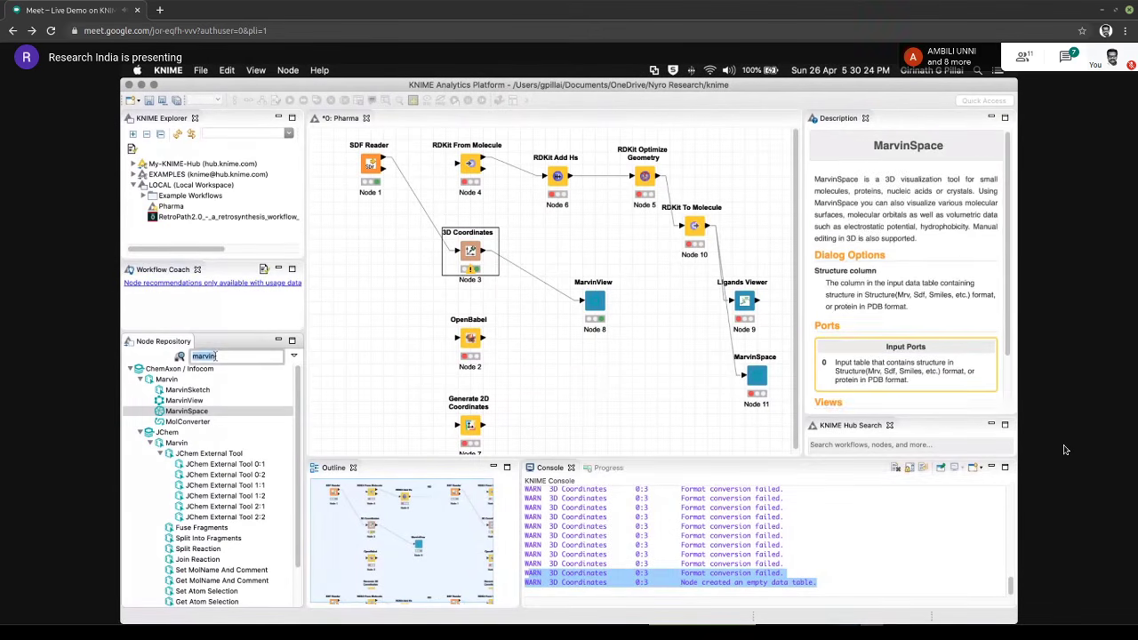
text(cdk)
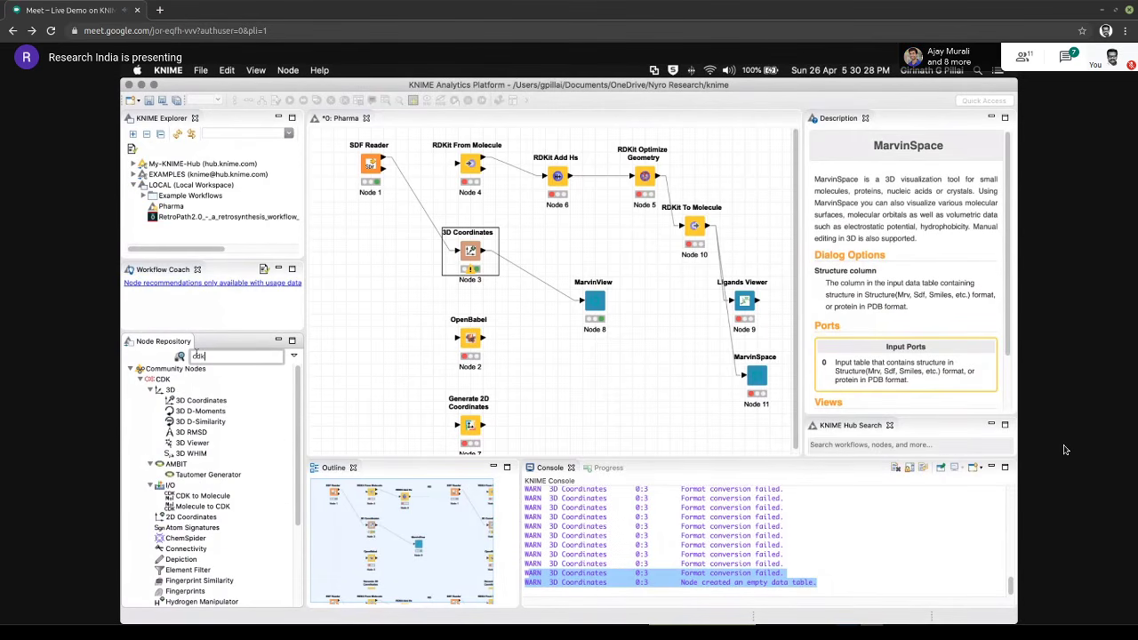
scroll(217, 514, down, 5)
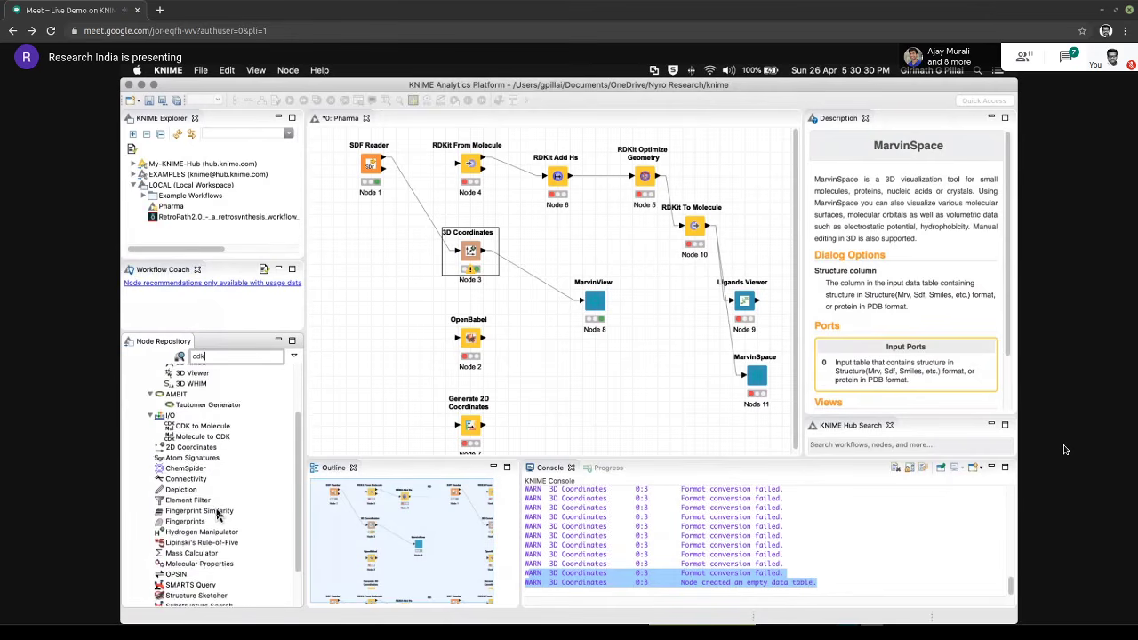
Review the SDF Reader's file selection and property handling settings, and close its configuration
right_click(374, 163)
click(406, 161)
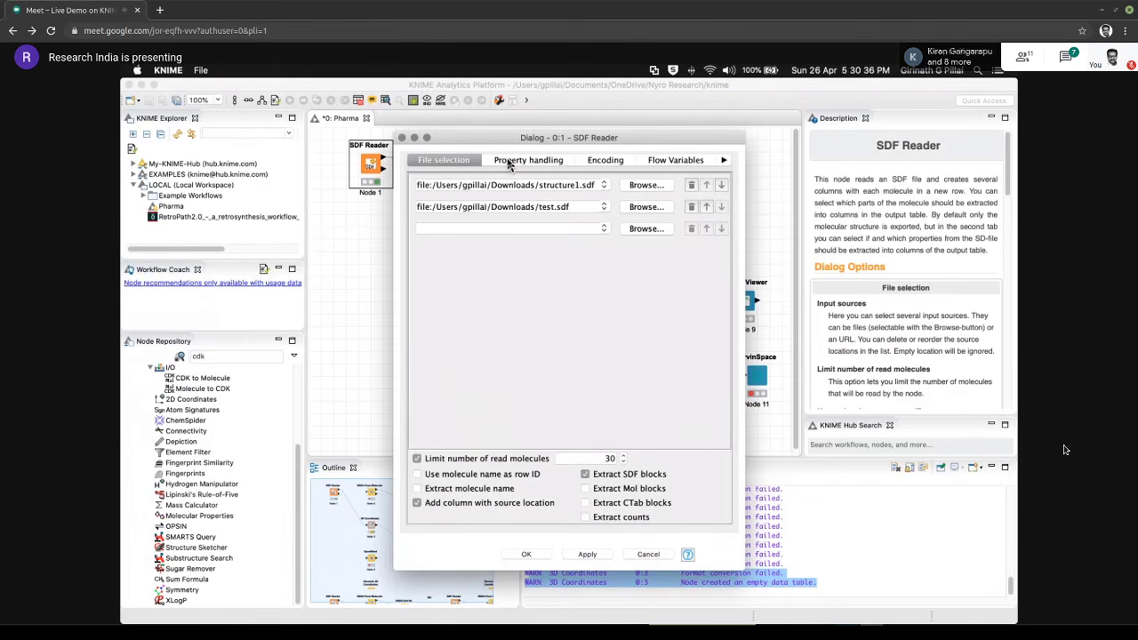
click(509, 163)
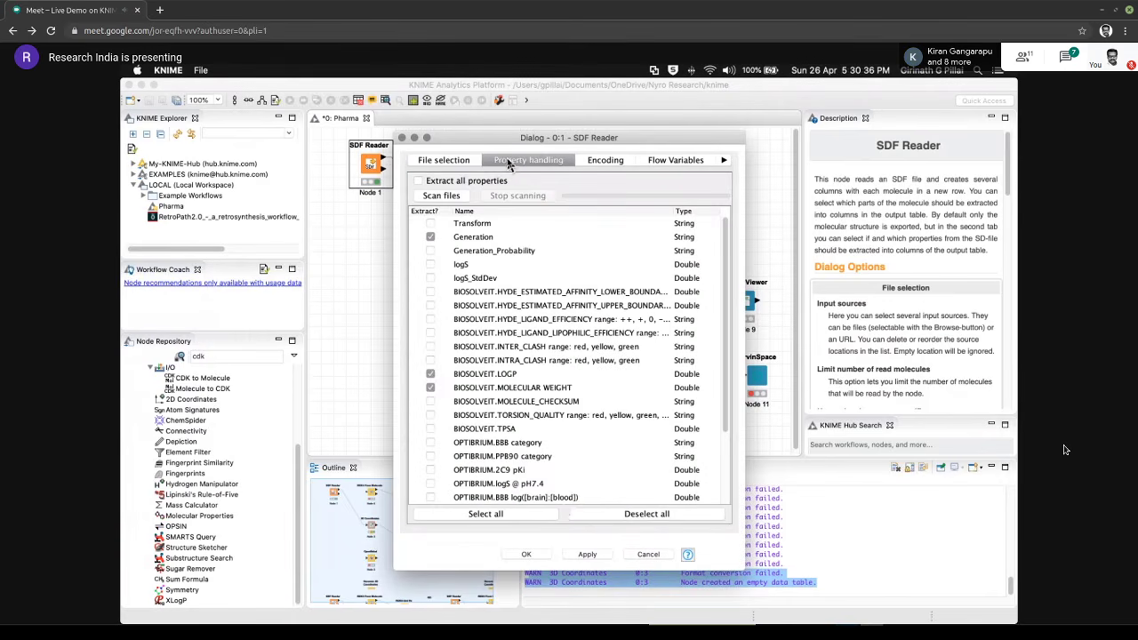
click(525, 553)
click(667, 269)
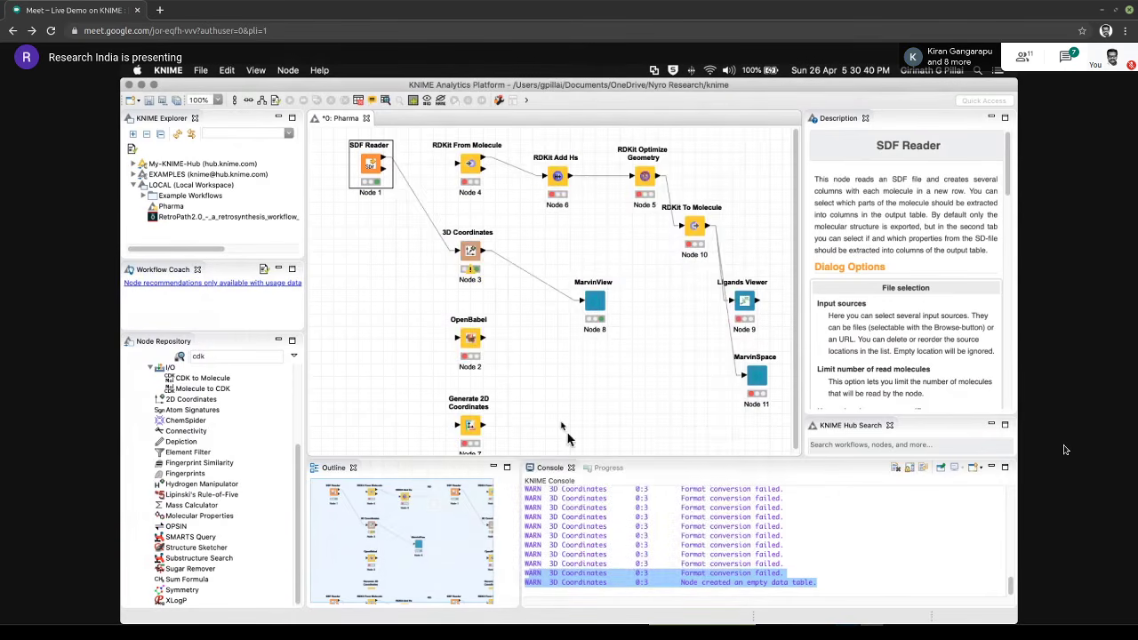
Recheck the molecule column and processing timeout of the 3D Coordinates node, leaving its configuration without changes
click(473, 255)
right_click(473, 255)
click(500, 257)
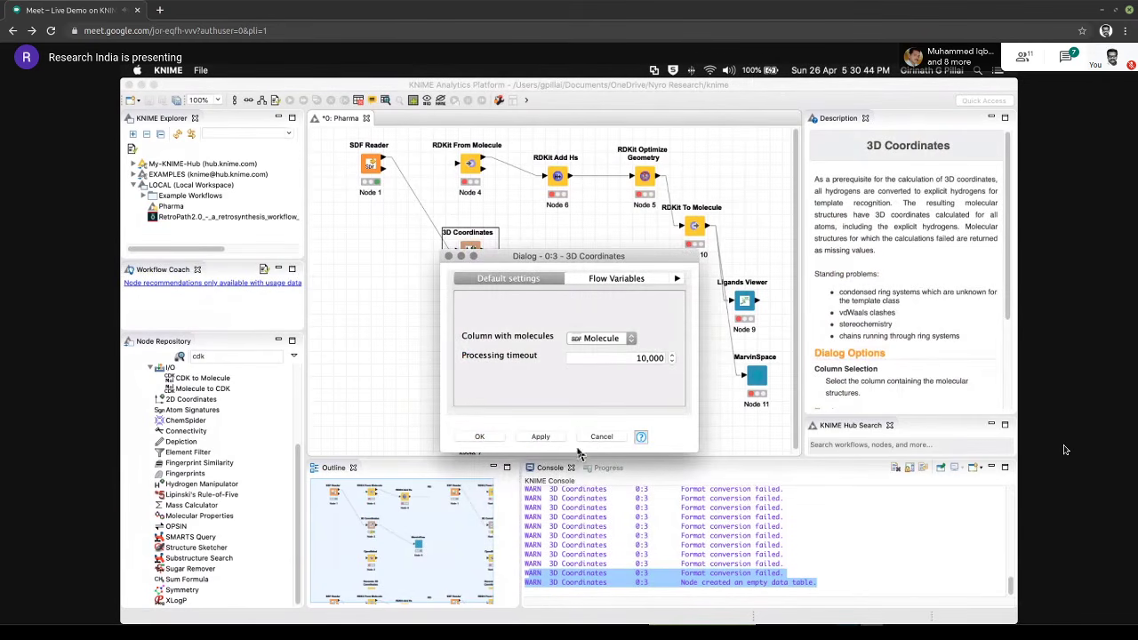
click(601, 437)
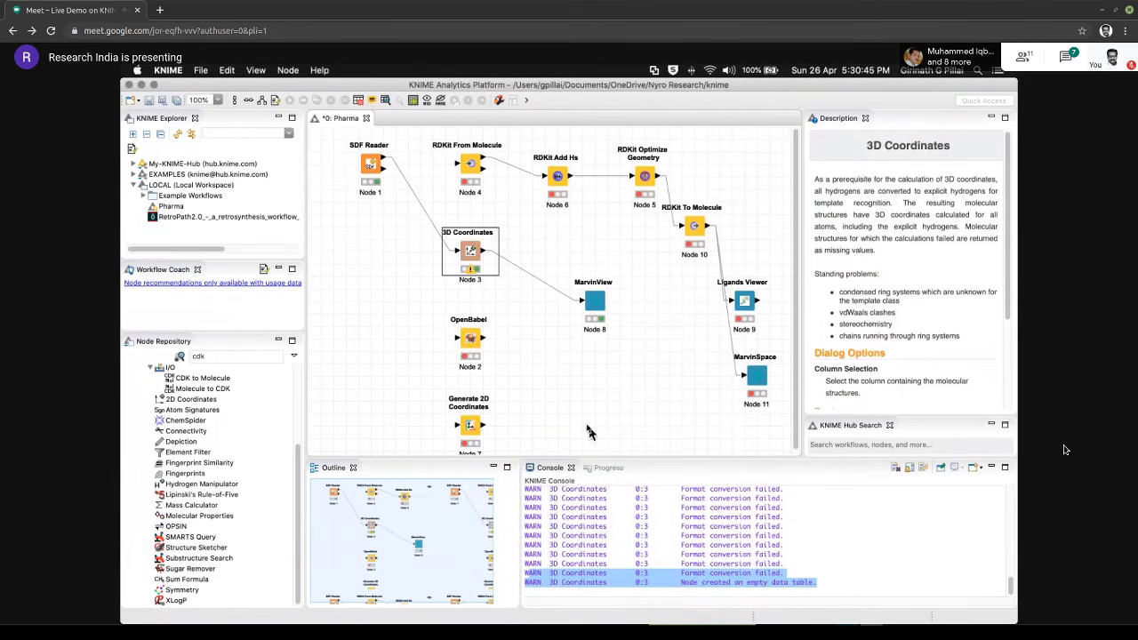
Check the MarvinView node's structure view and close it
right_click(586, 315)
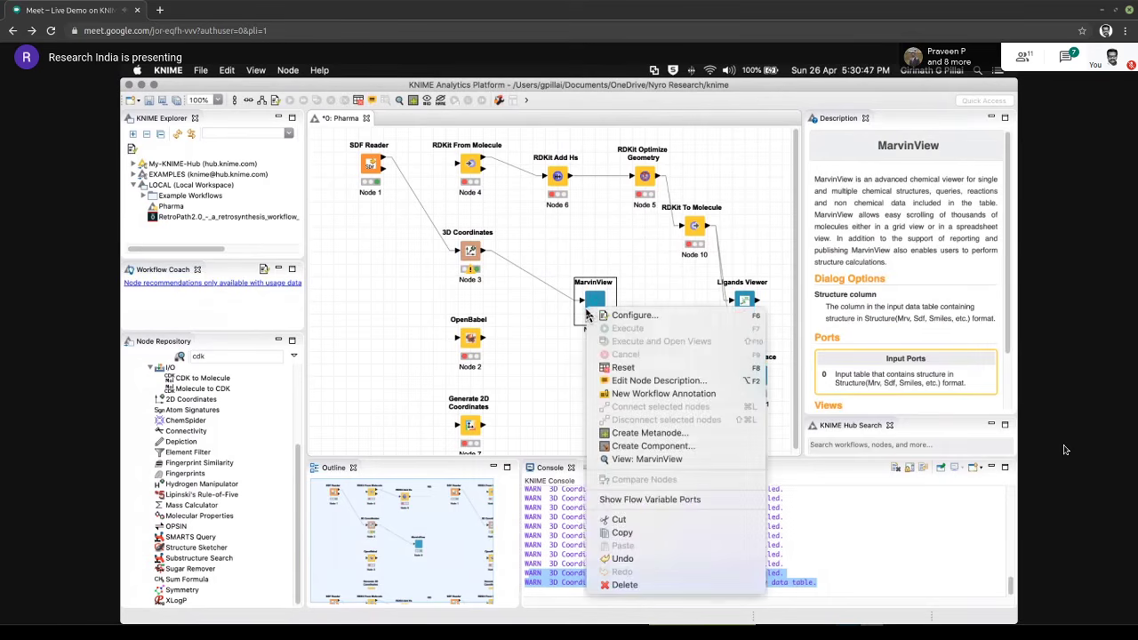
click(635, 460)
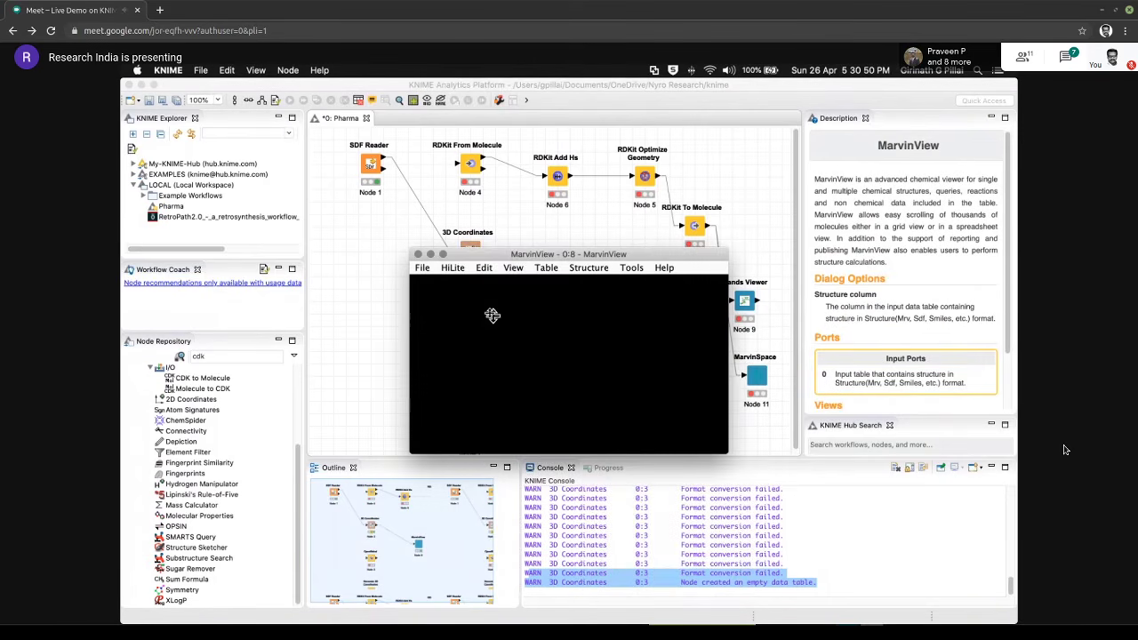
click(417, 254)
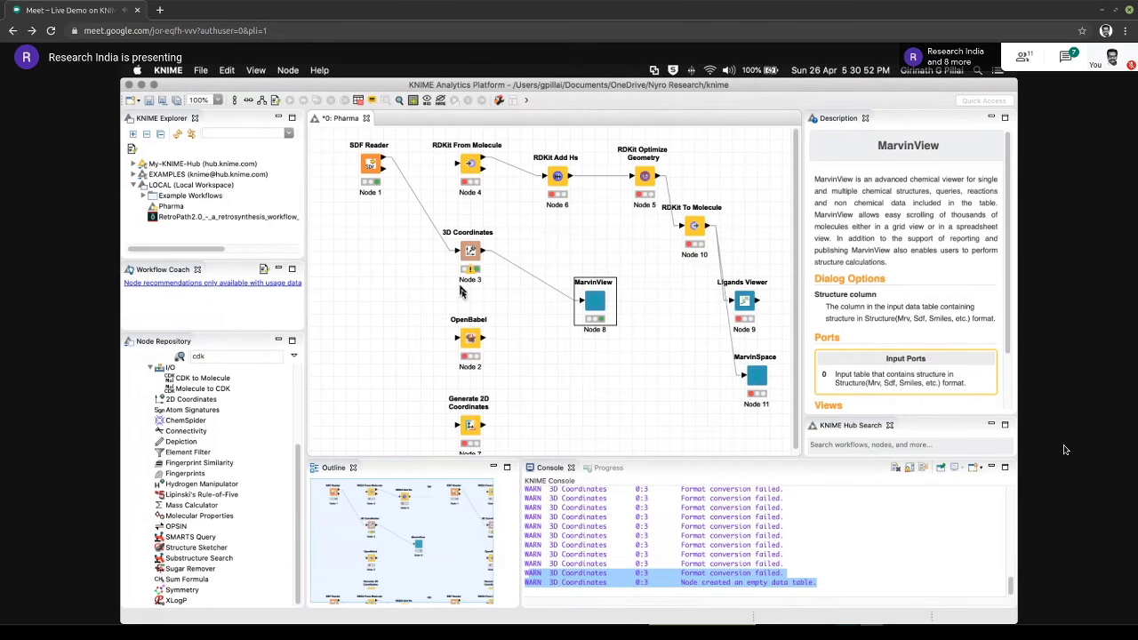
Connect the SDF Reader's output to the OpenBabel node and review the molecule column choices in its configuration
drag(383, 161, 458, 341)
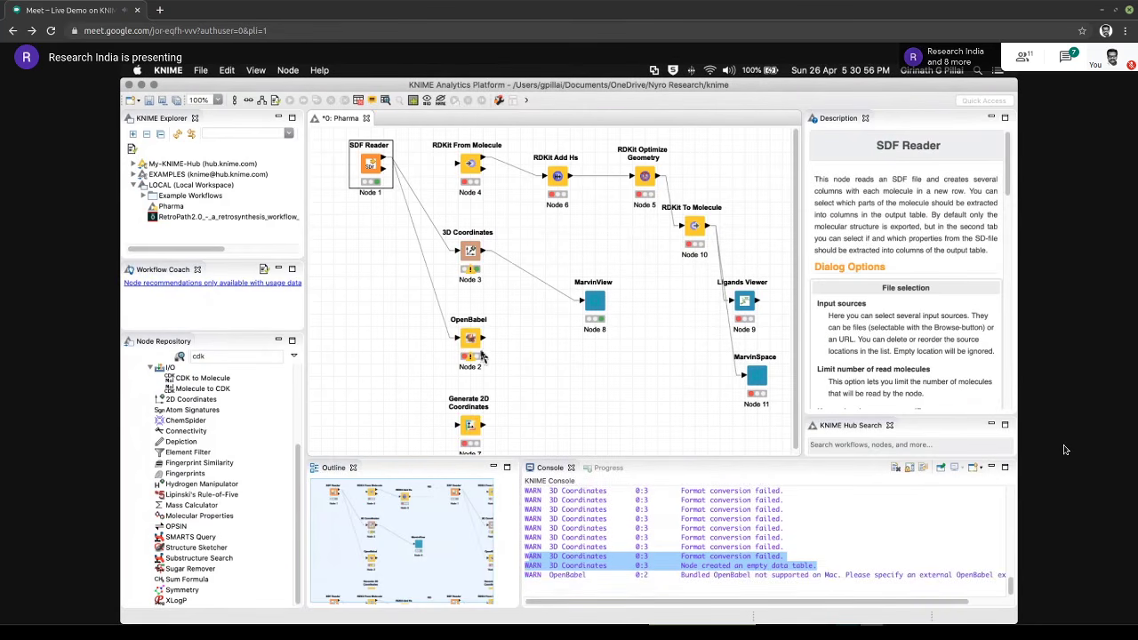
click(471, 340)
right_click(468, 324)
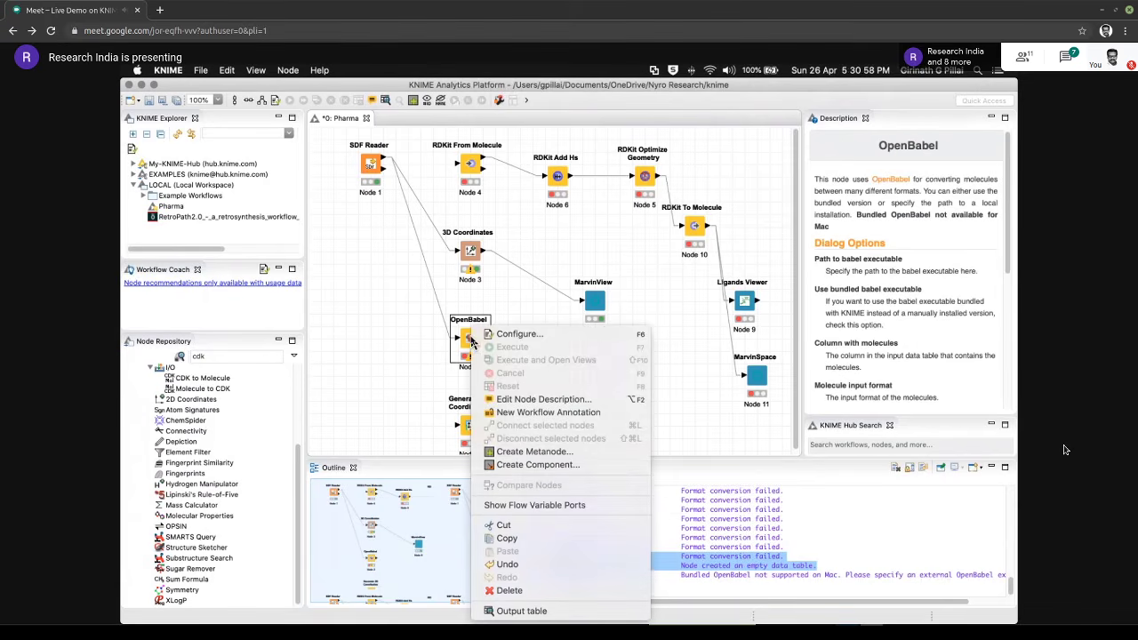
click(496, 336)
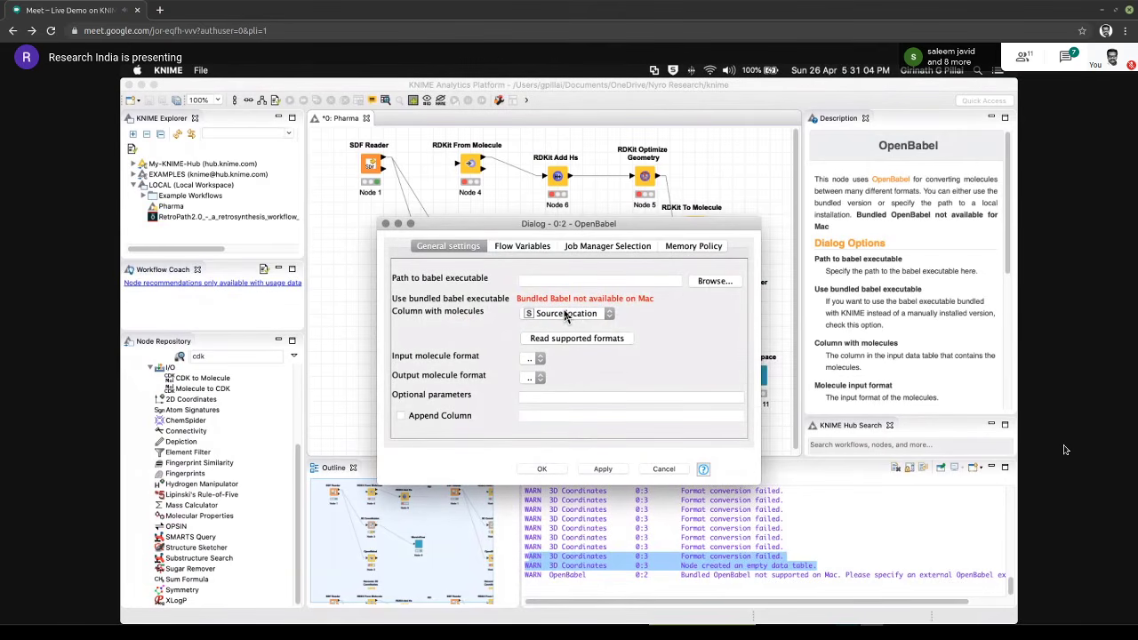
click(570, 314)
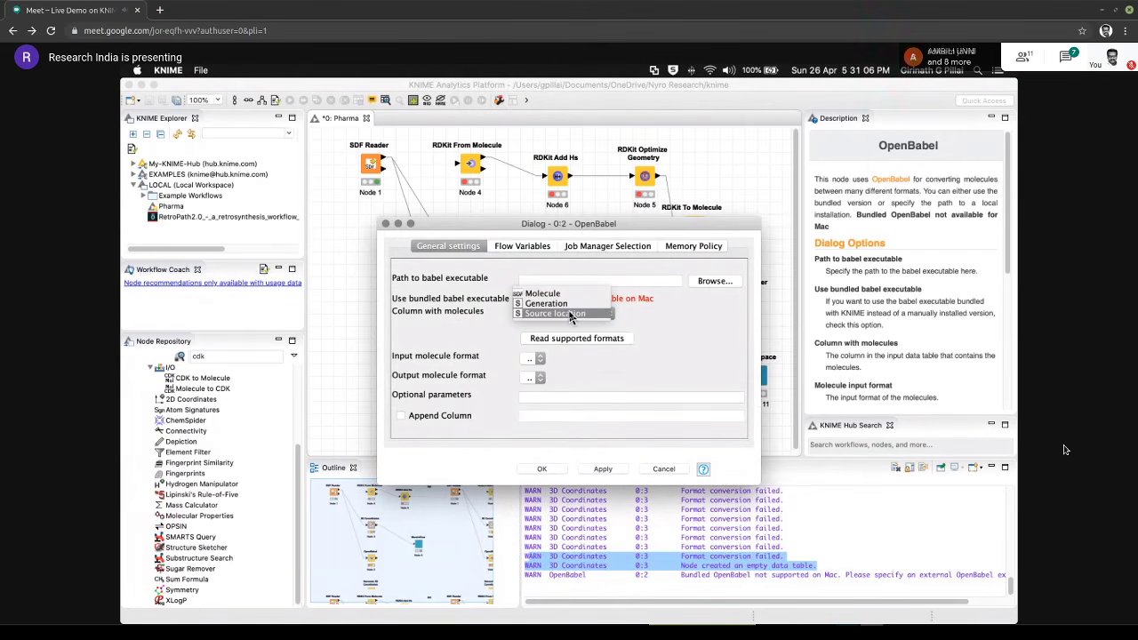
click(570, 318)
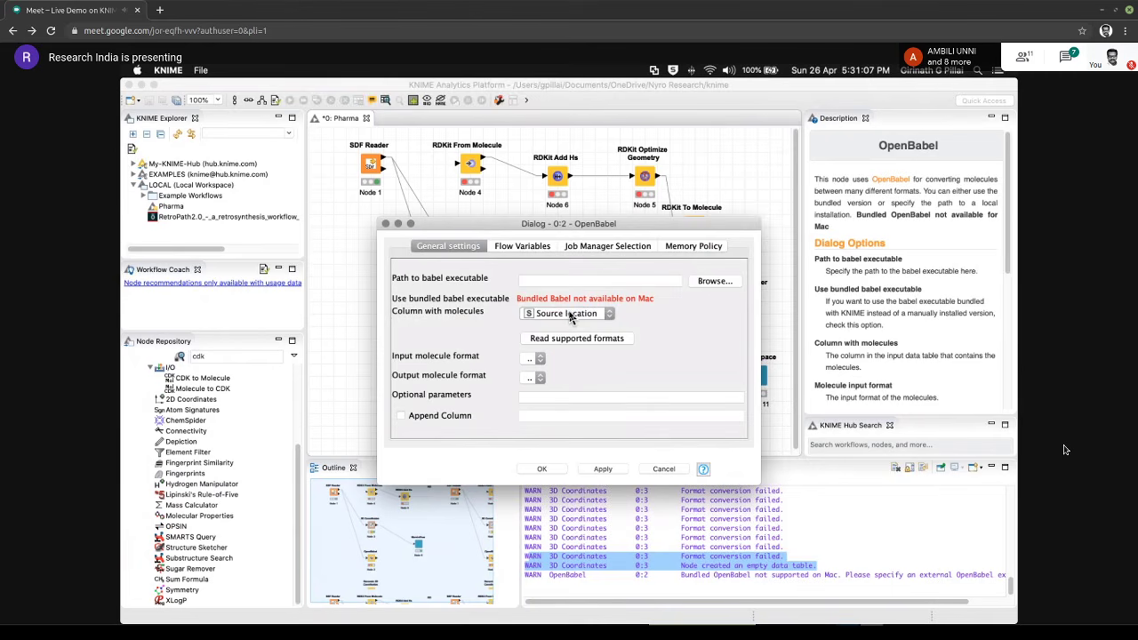
Browse for the babel executable in the bin folder of Macintosh HD, and return to the drive's root
click(711, 282)
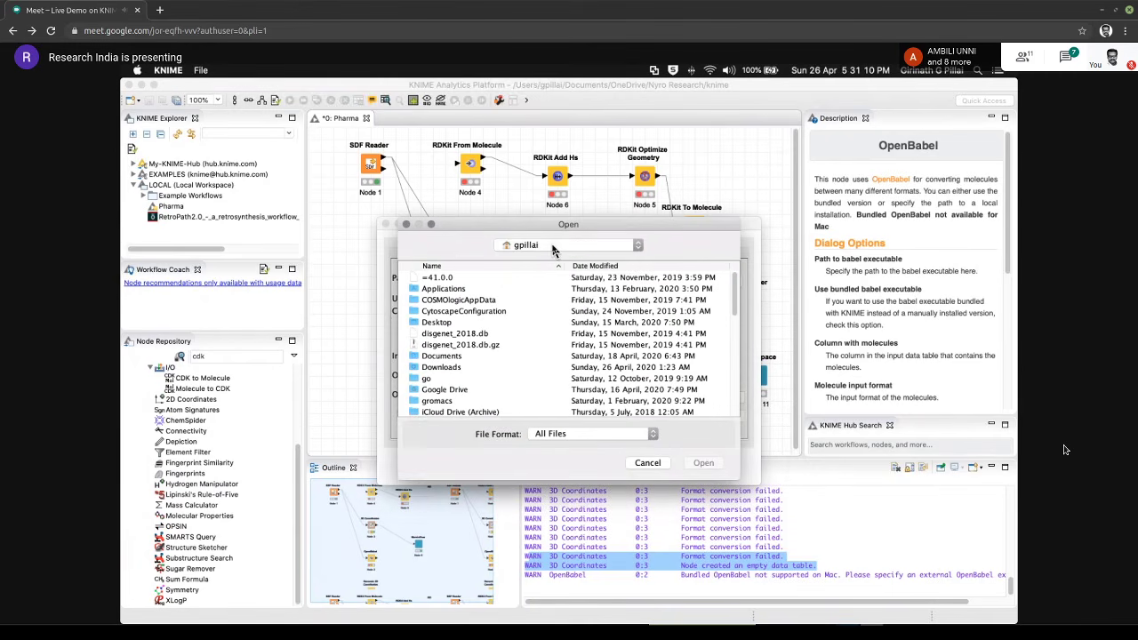
click(551, 251)
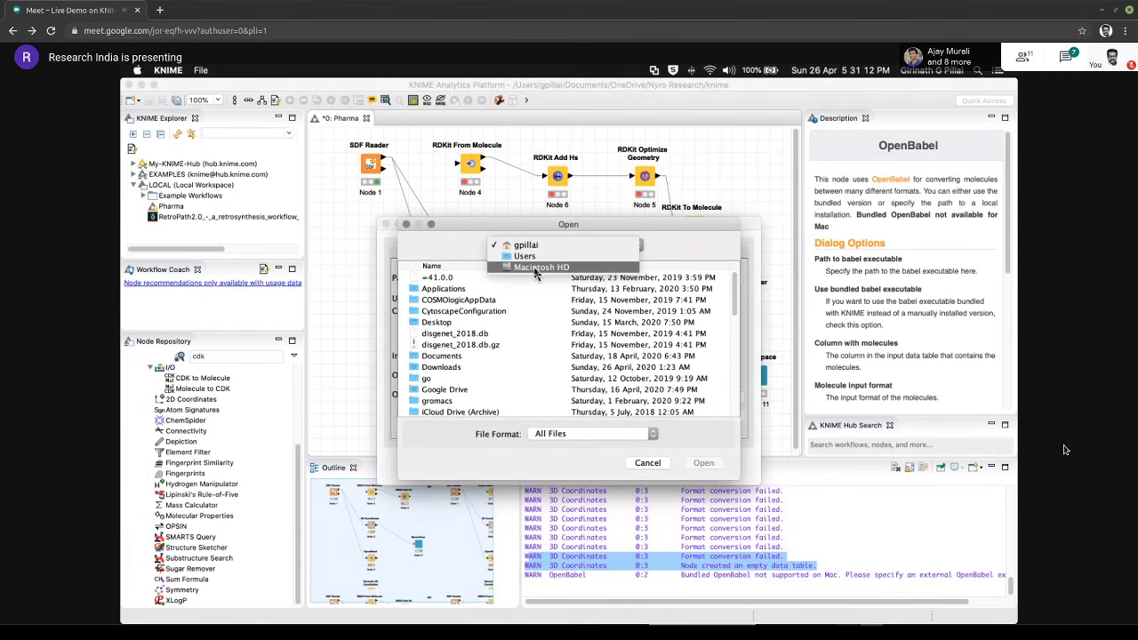
click(537, 267)
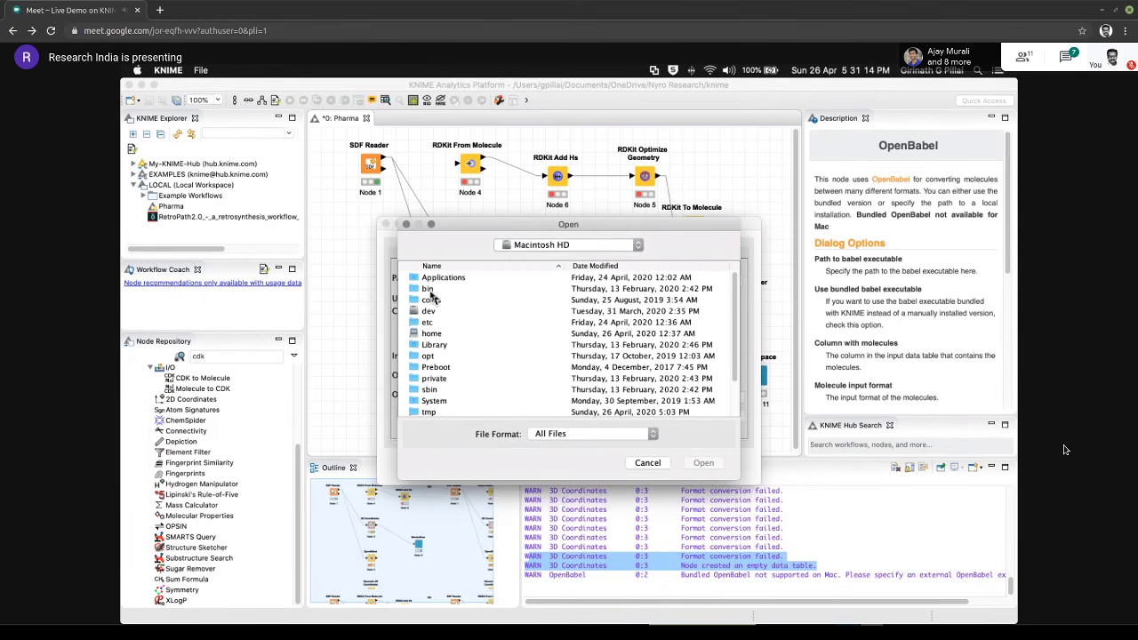
click(427, 289)
double_click(427, 290)
scroll(455, 329, down, 10)
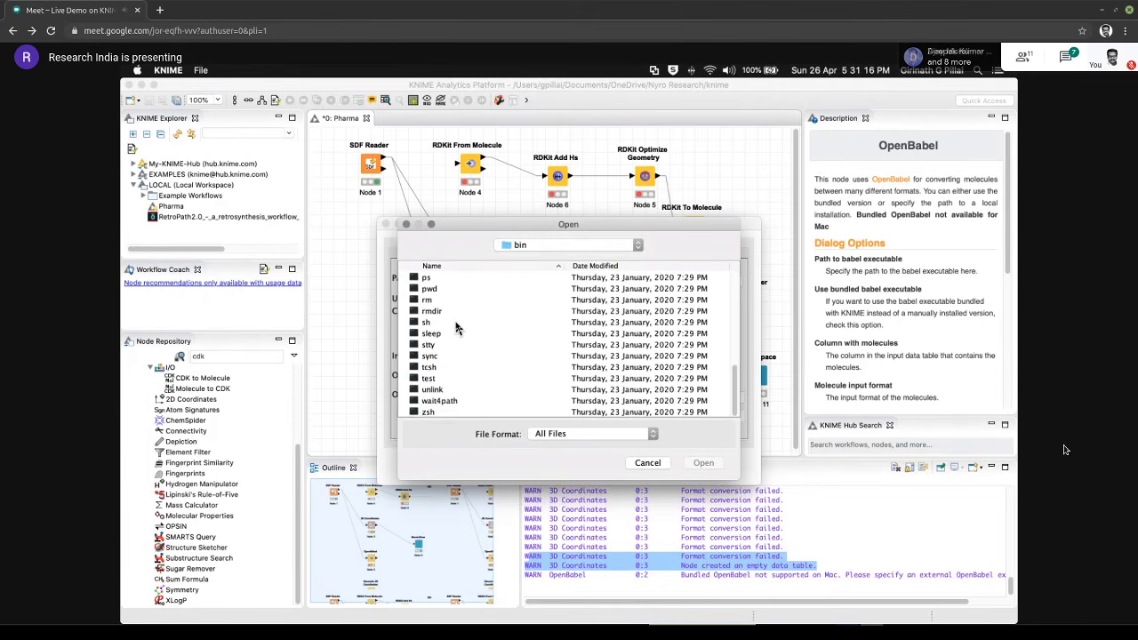
click(522, 248)
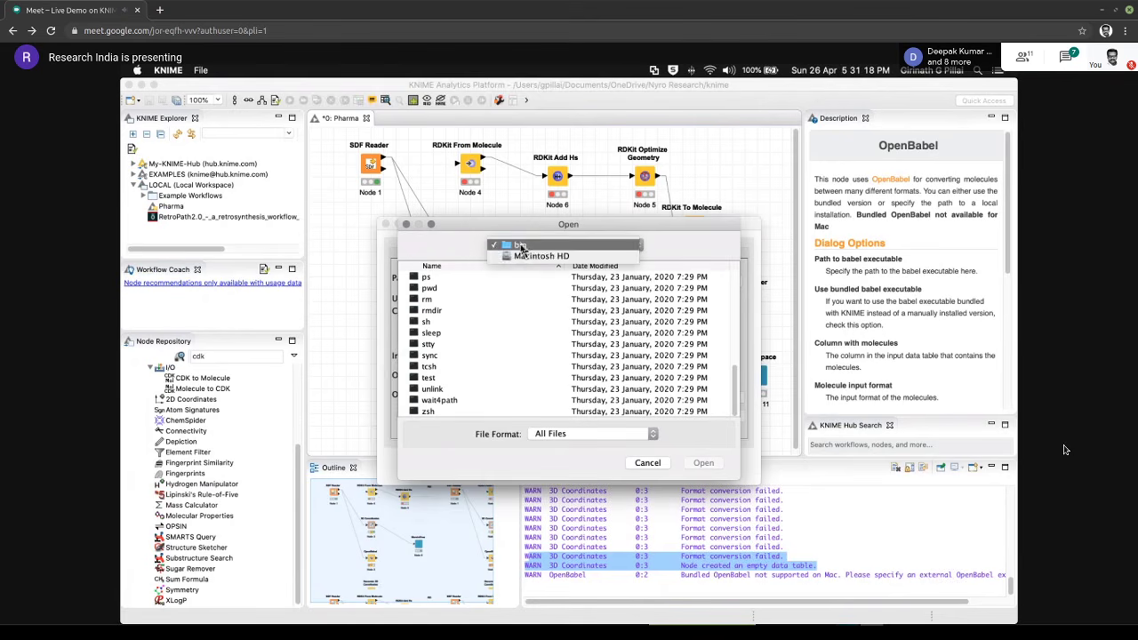
click(522, 257)
scroll(441, 391, down, 2)
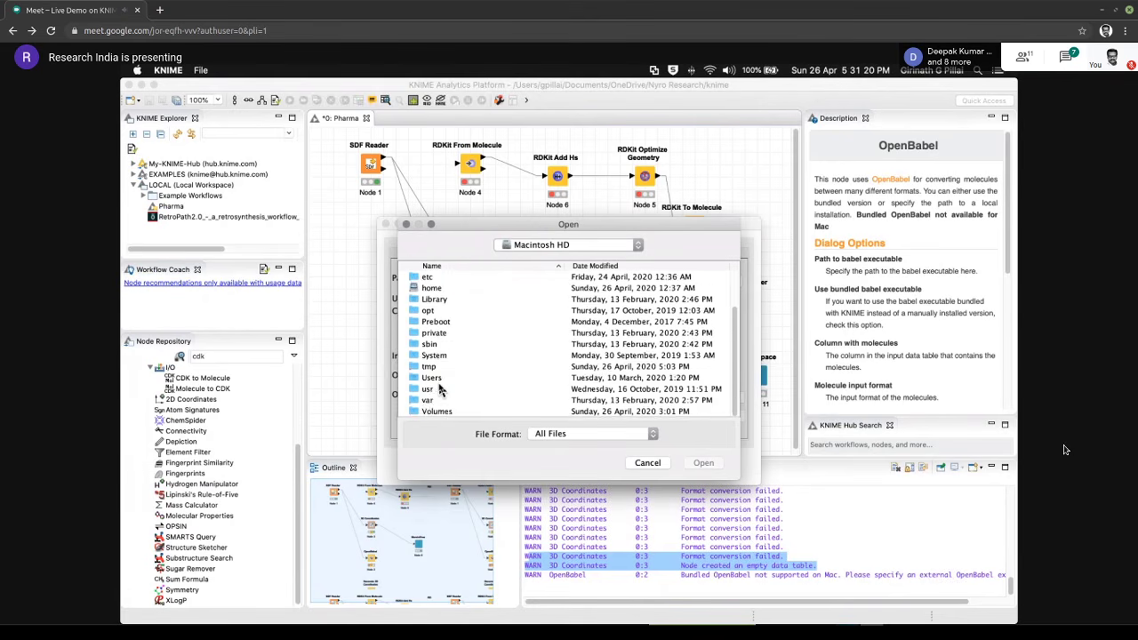
Look in the Applications folder for a babel program and select iBabel inside the iBabel folder
scroll(441, 389, up, 2)
double_click(453, 278)
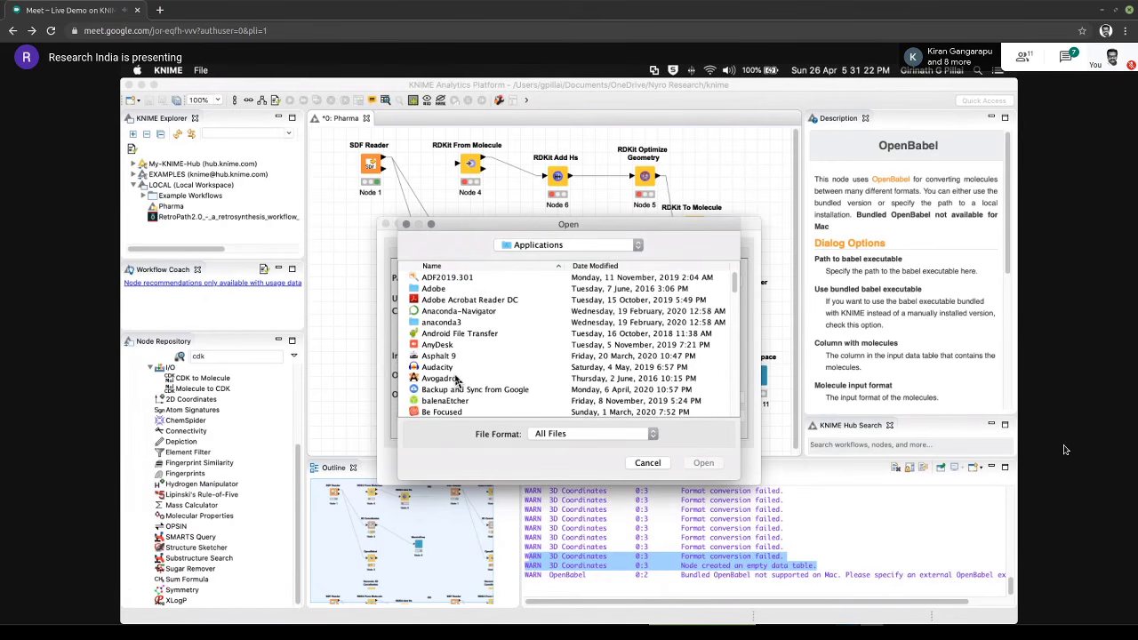
scroll(456, 381, down, 10)
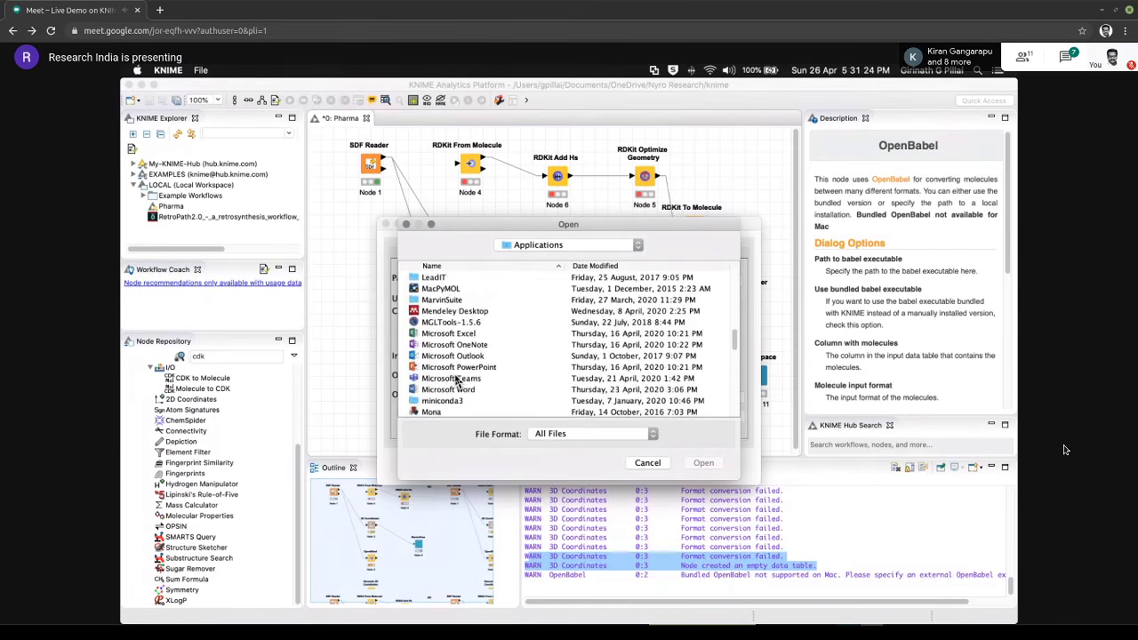
scroll(456, 380, up, 5)
scroll(444, 378, down, 1)
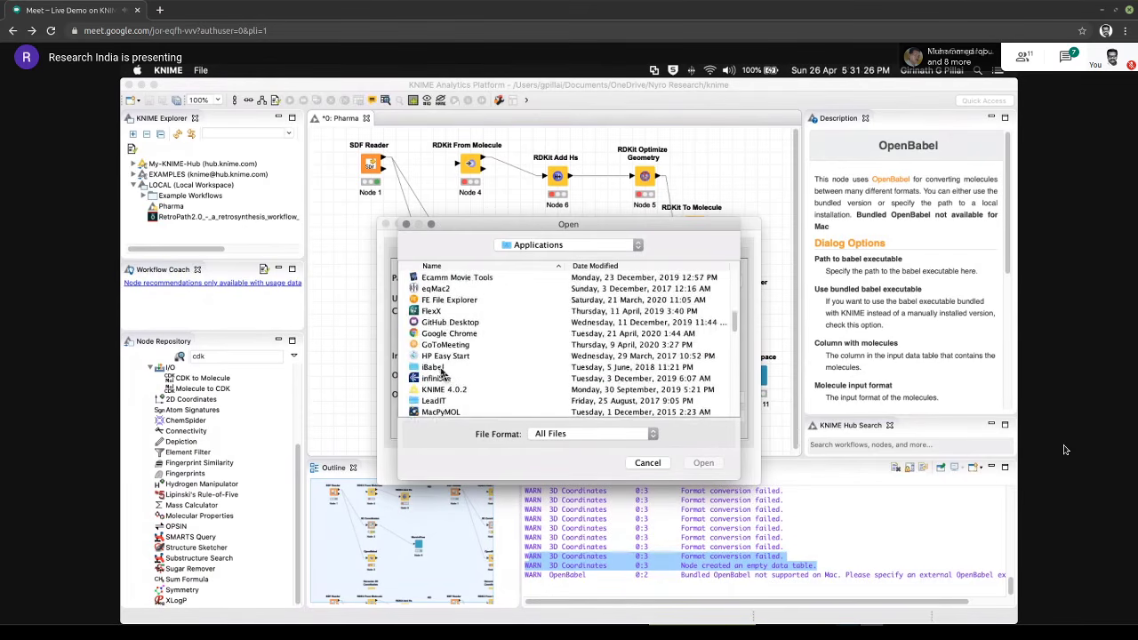
double_click(440, 373)
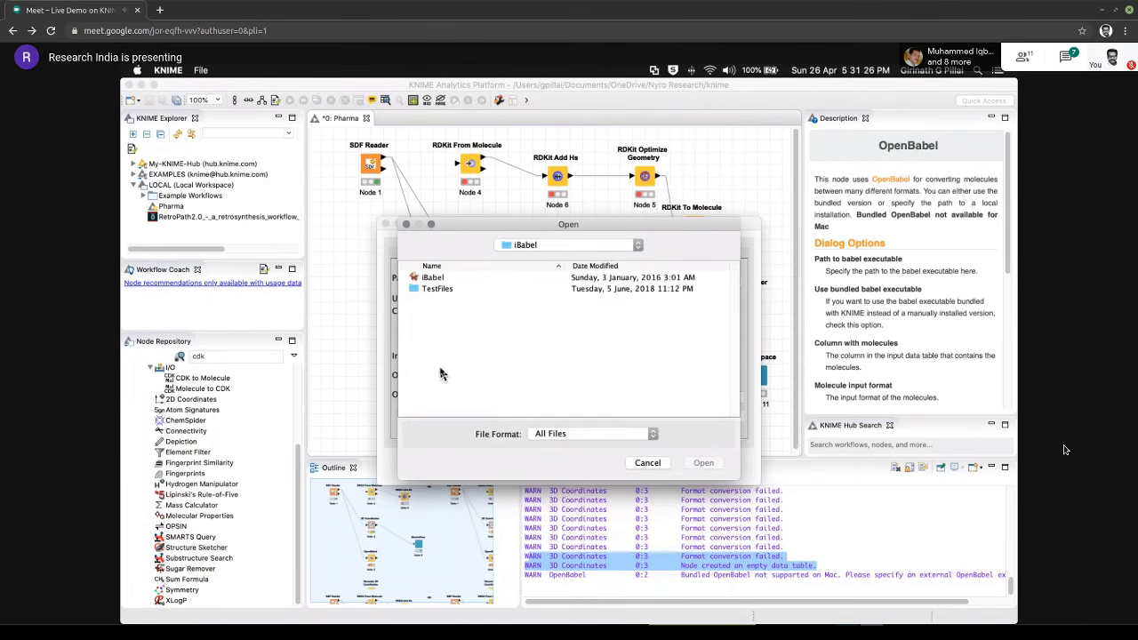
click(436, 278)
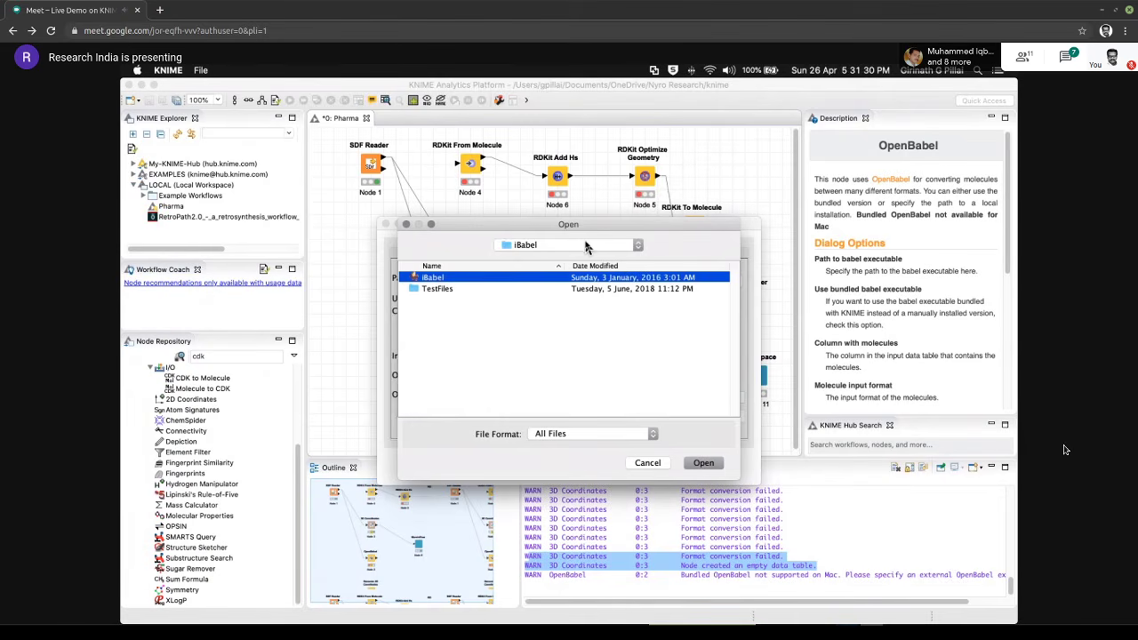
Search the rest of the Applications folder for a babel executable and cancel the file selection
click(574, 245)
click(574, 257)
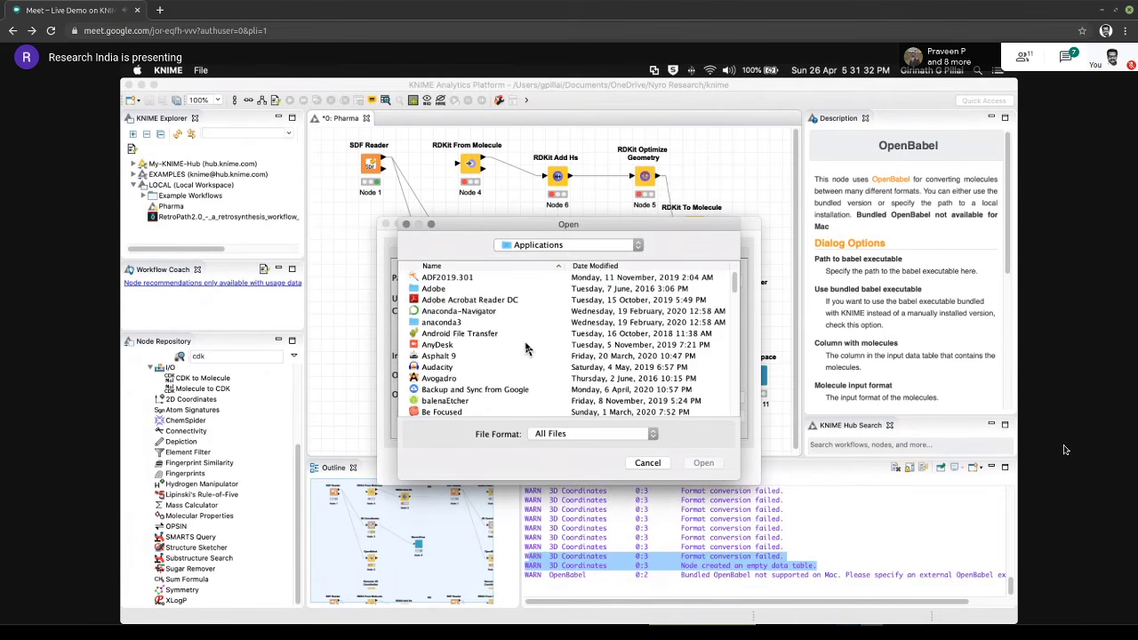
scroll(525, 349, down, 15)
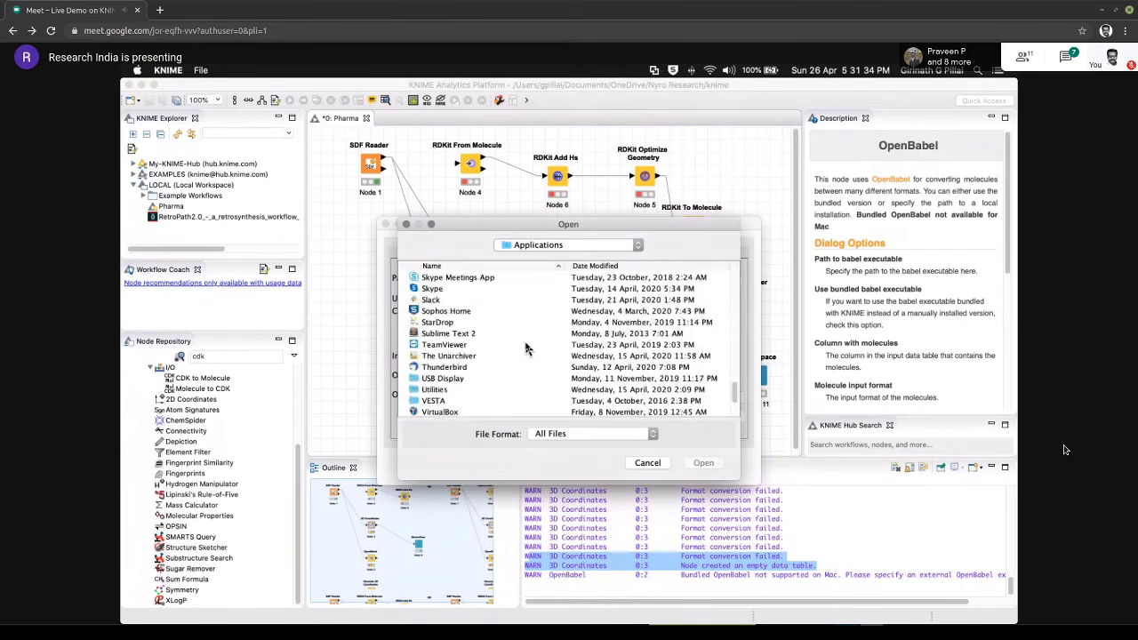
scroll(526, 350, up, 10)
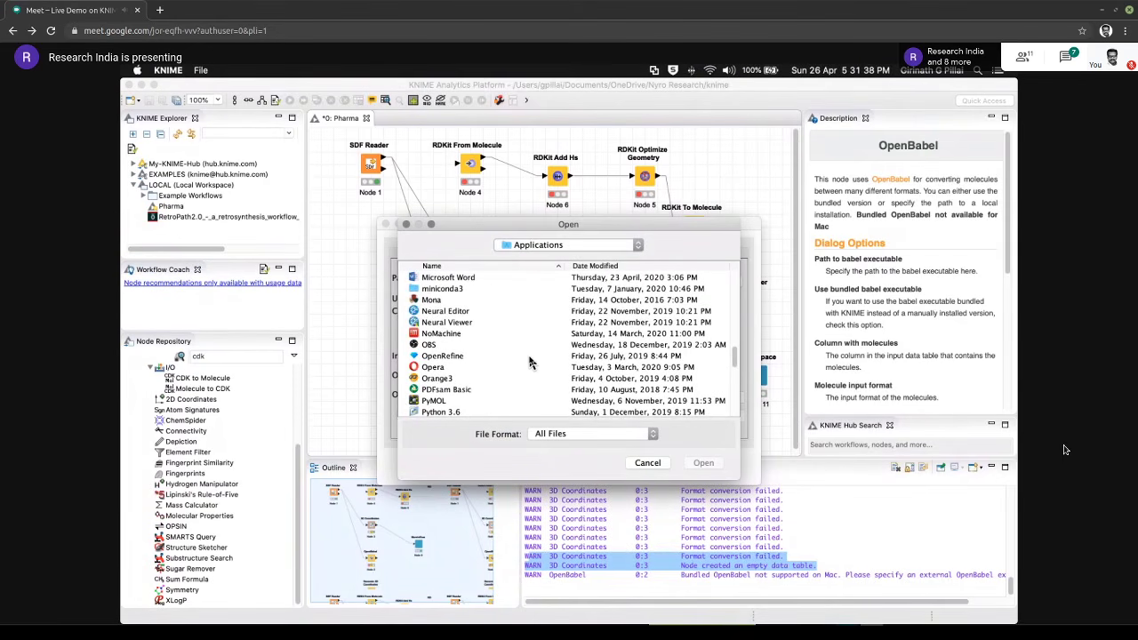
scroll(533, 352, down, 3)
click(646, 462)
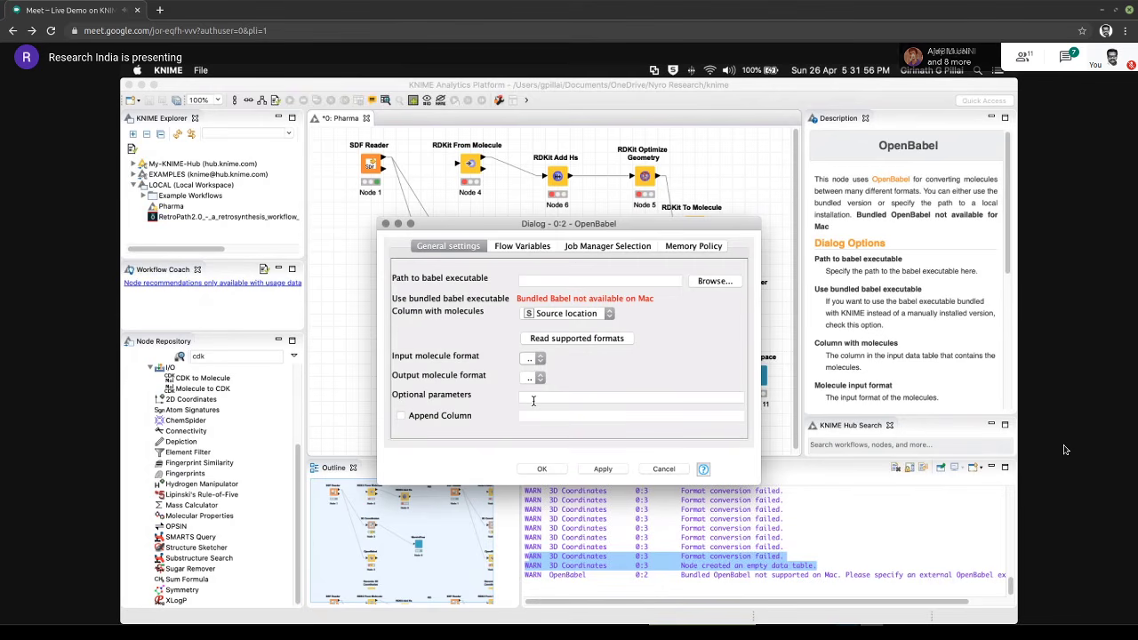
Enter --gen3d as OpenBabel's optional parameters and cancel the configuration
click(533, 401)
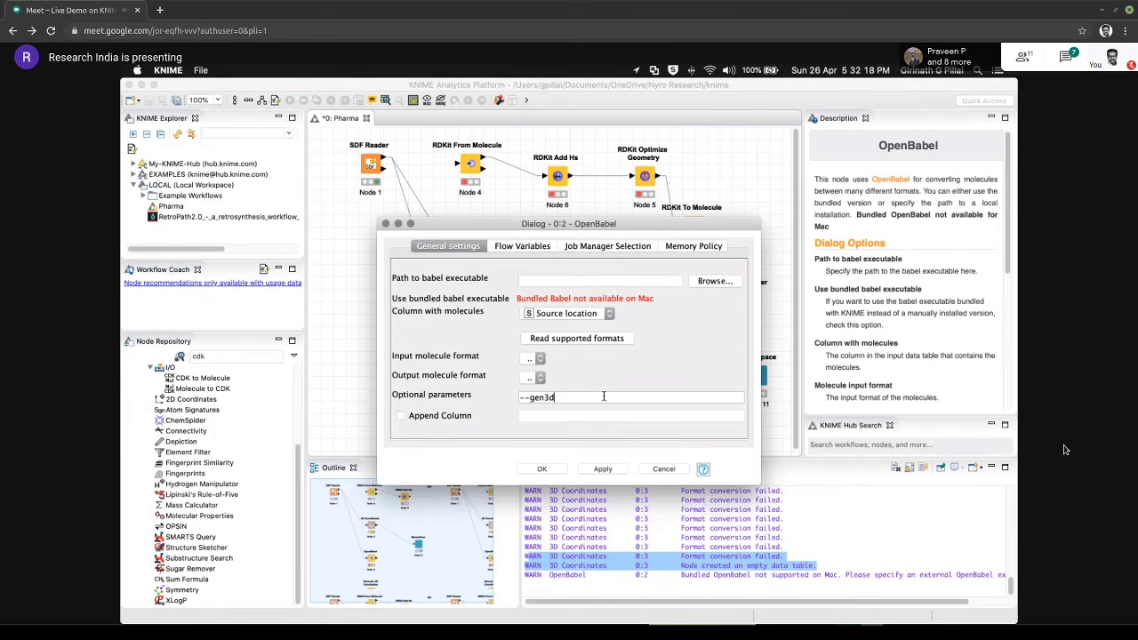
click(663, 470)
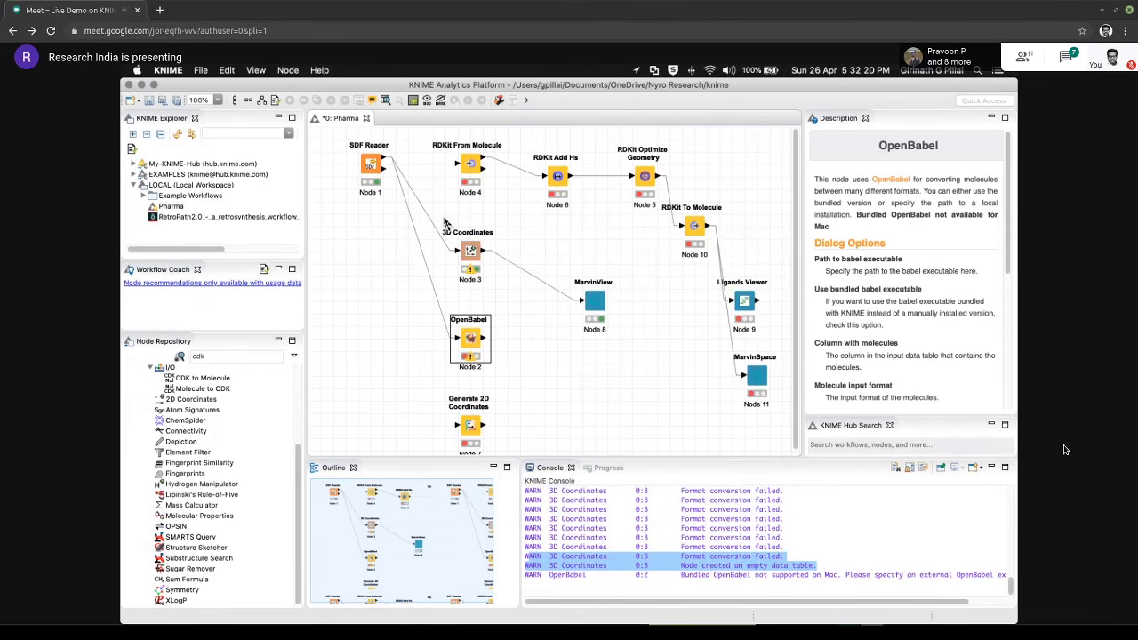
Delete the connection between the SDF Reader and the OpenBabel node
click(414, 232)
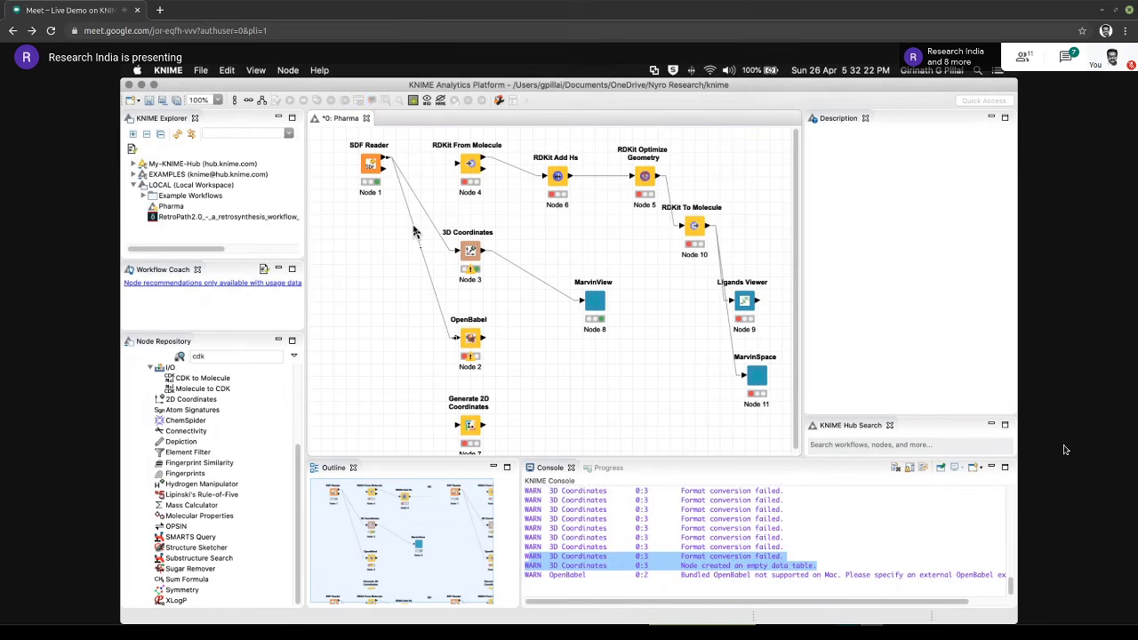
right_click(414, 232)
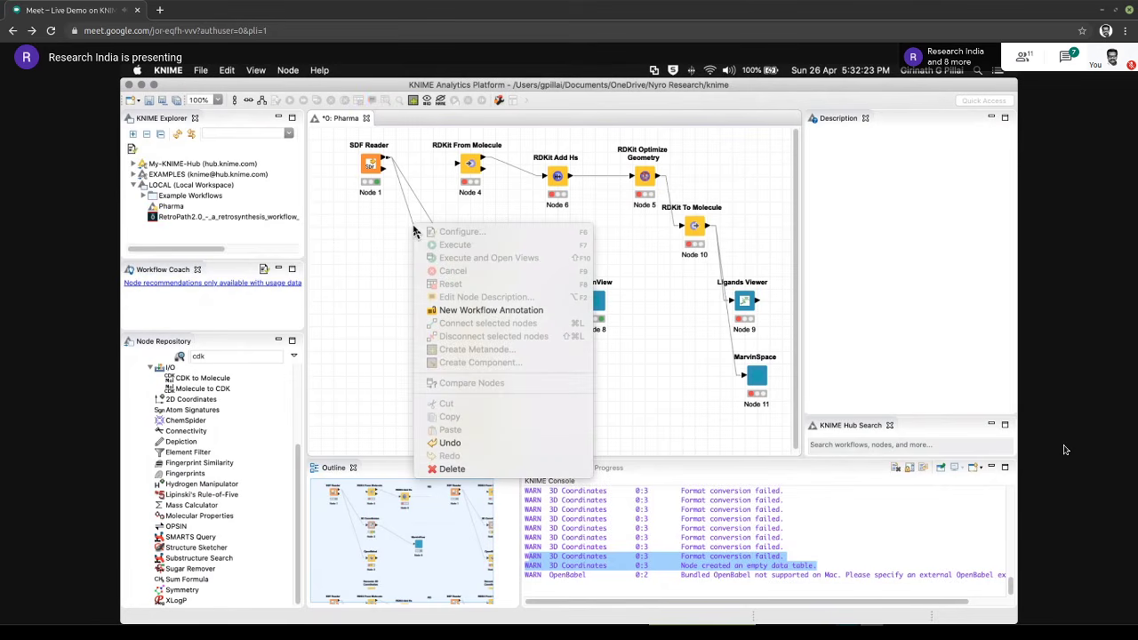
click(450, 469)
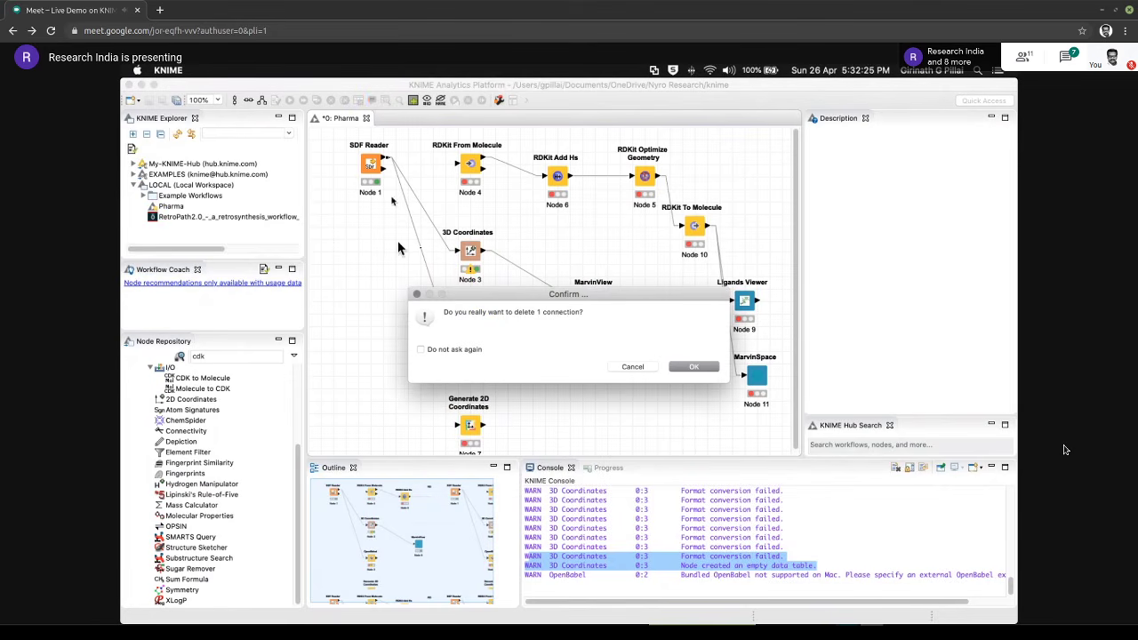
click(689, 368)
Connect the SDF Reader's output to the Generate 2D Coordinates node and set its target column to Molecule
drag(386, 164, 457, 425)
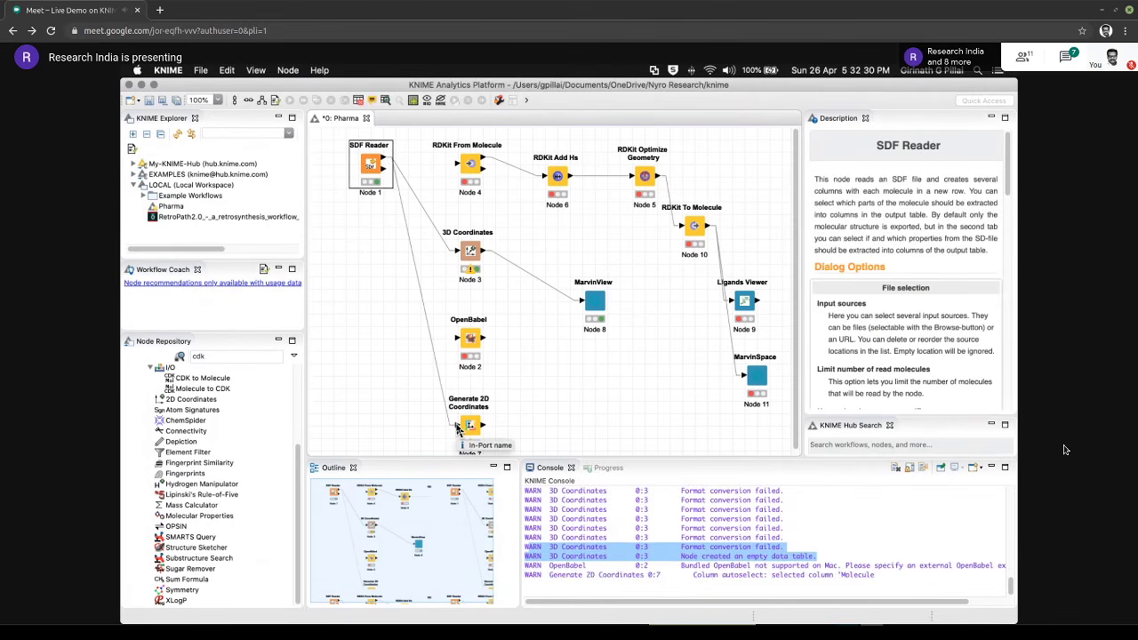
click(475, 431)
right_click(475, 432)
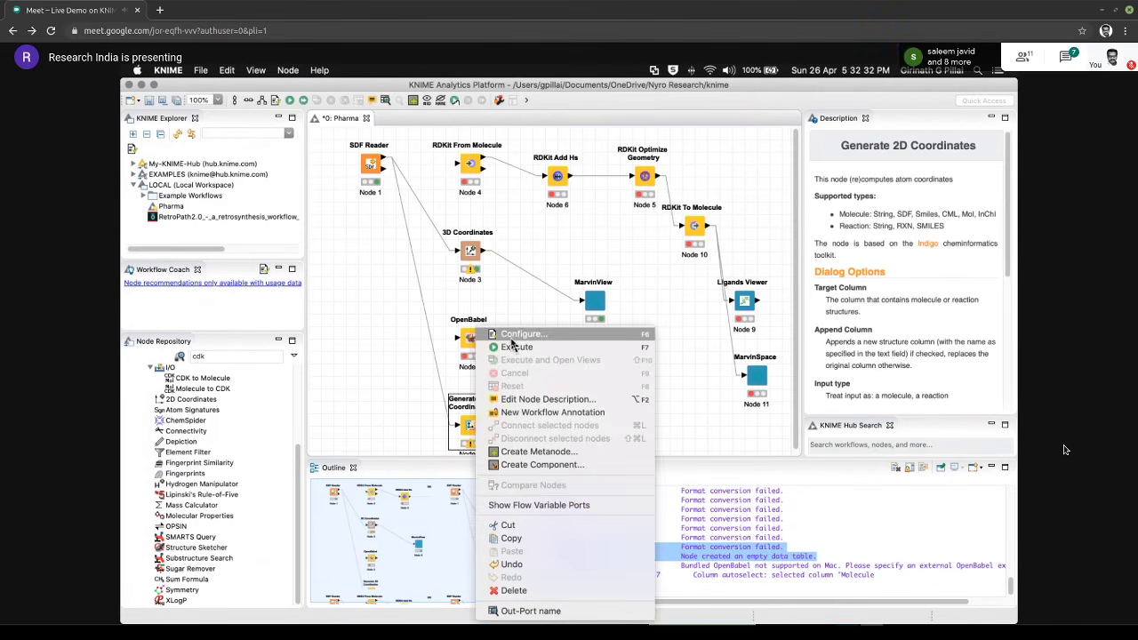
click(511, 338)
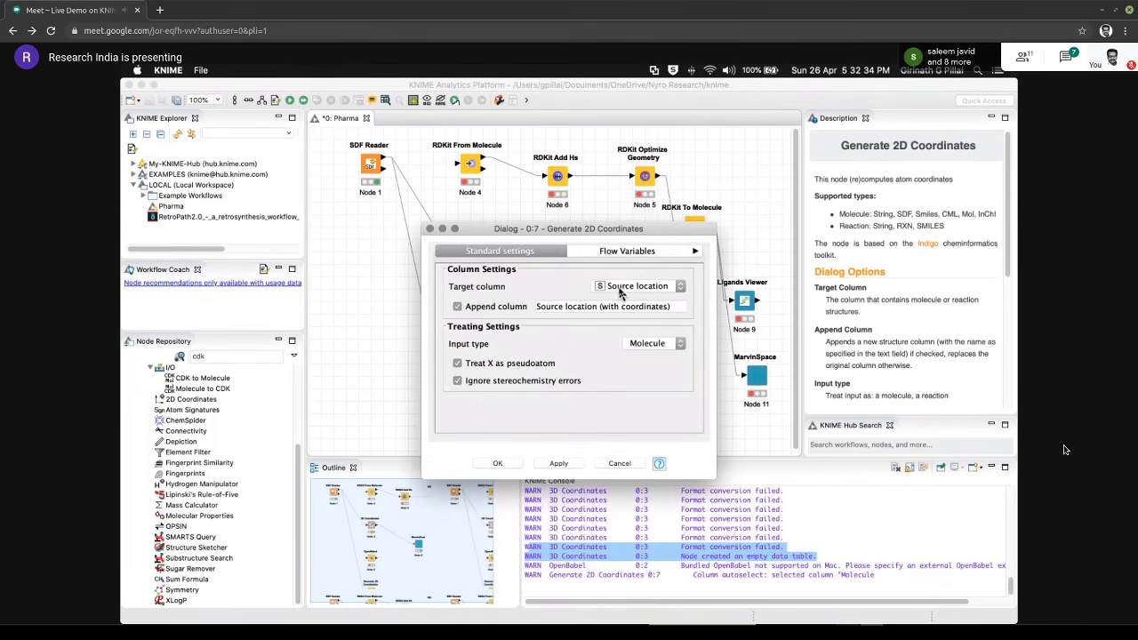
click(620, 289)
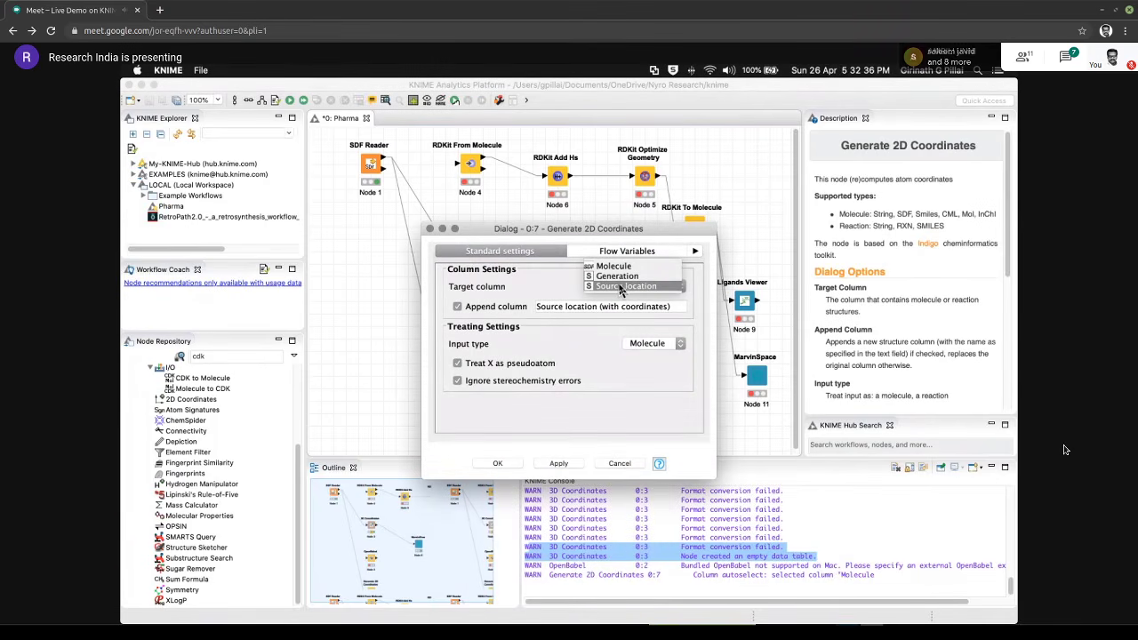
click(620, 282)
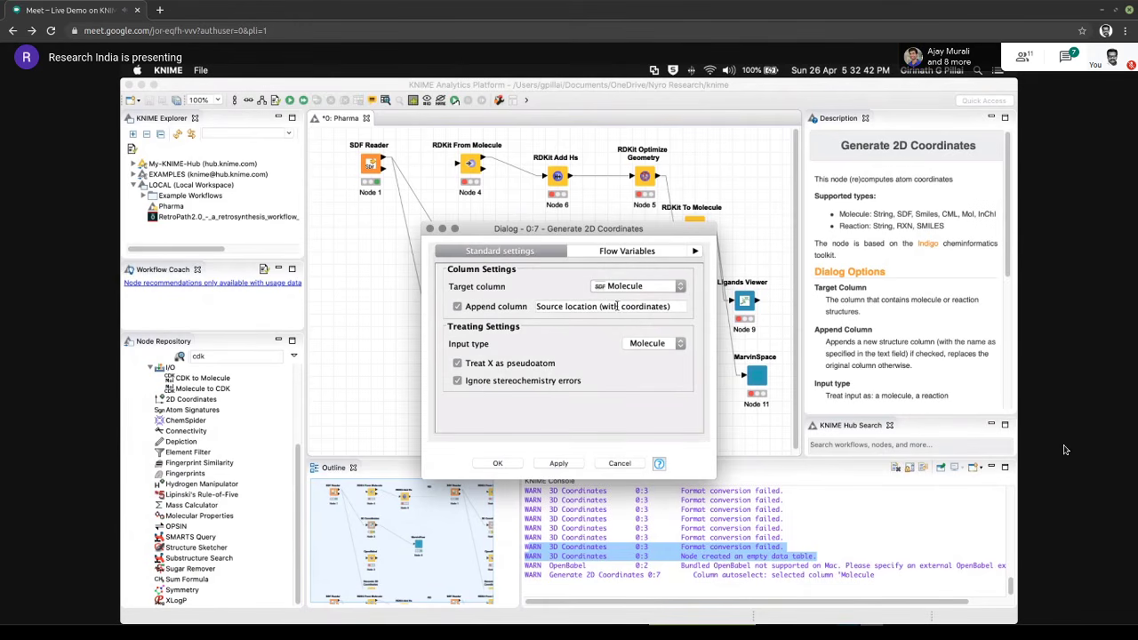
Shorten the appended column name to "coordinates)" and accept the Generate 2D Coordinates configuration
drag(617, 306, 488, 306)
key(BackSpace)
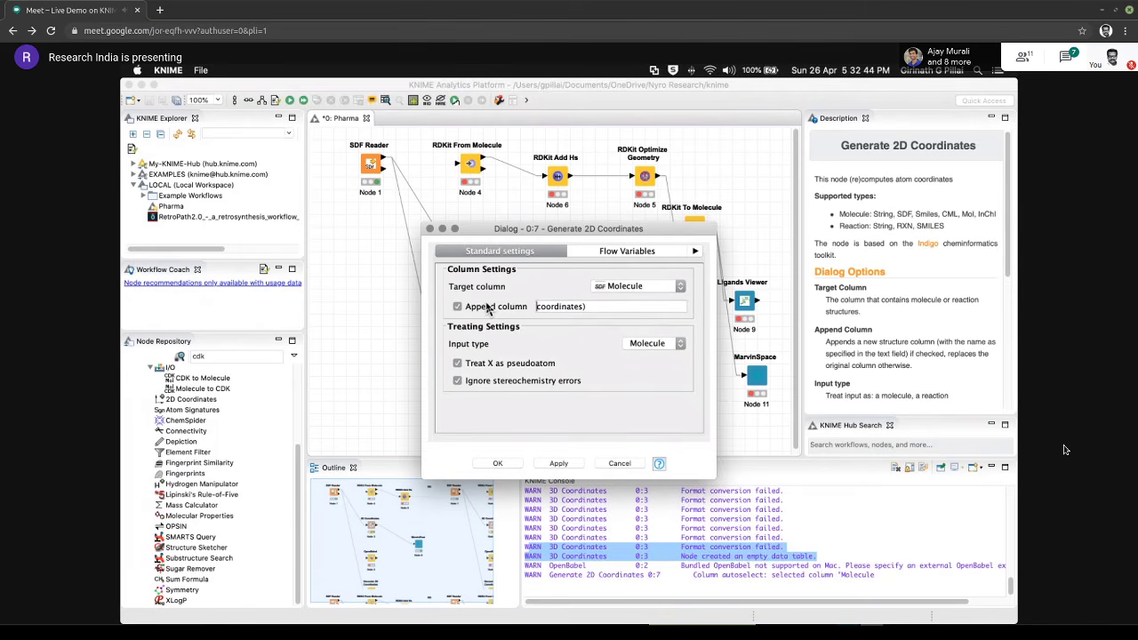
click(498, 463)
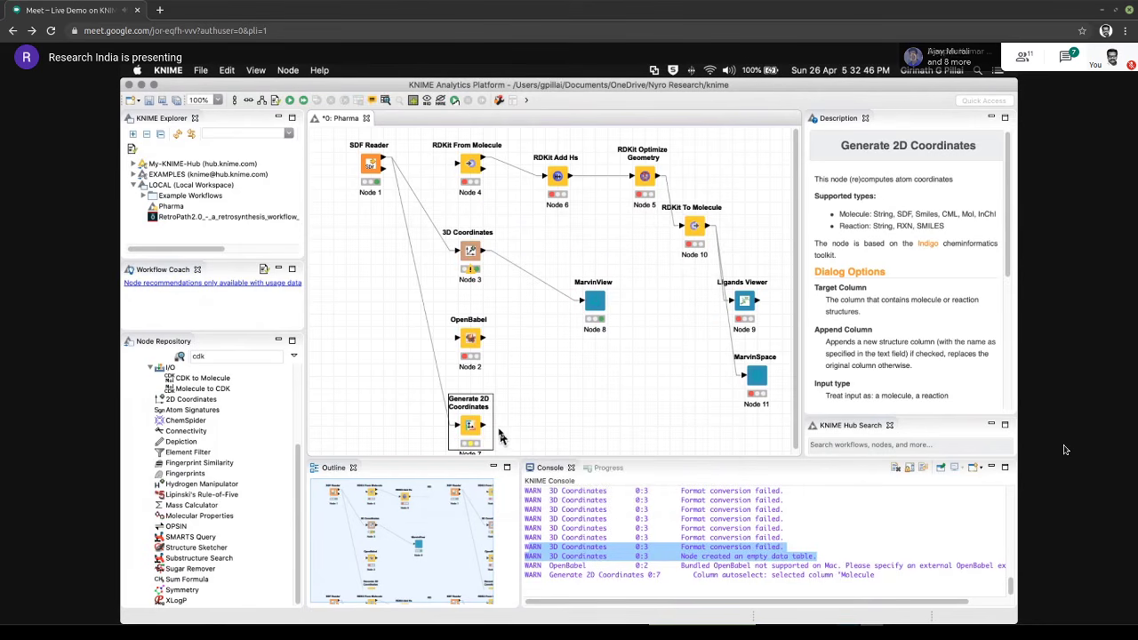
Execute the Generate 2D Coordinates node, connect its output to MarvinView in place of the existing connection, and move MarvinView beside it
click(290, 100)
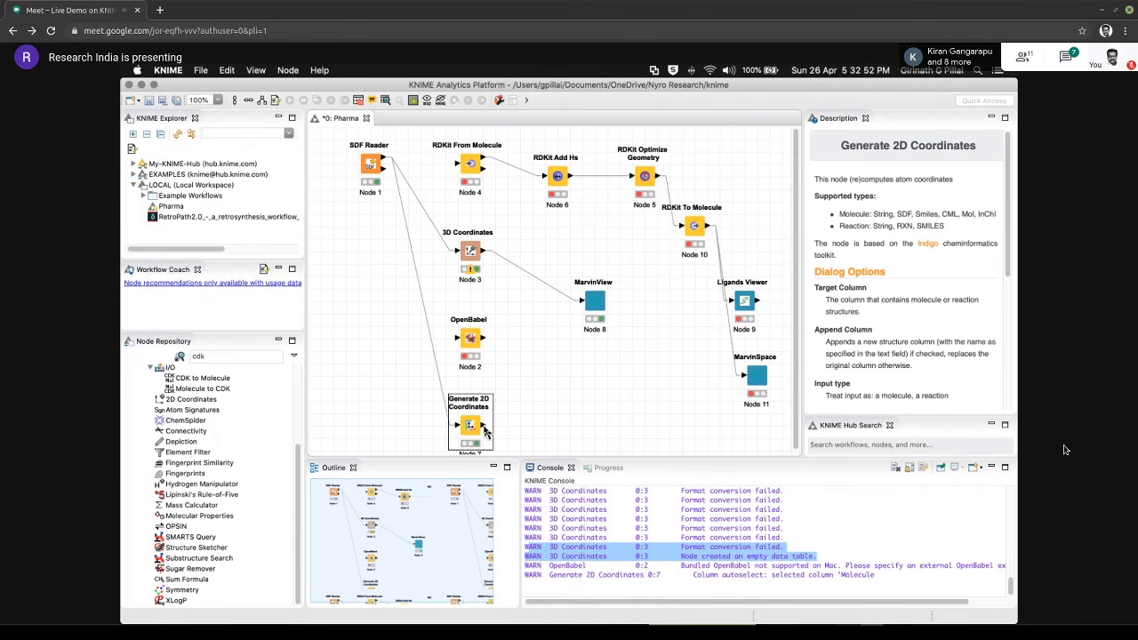
drag(492, 438, 587, 306)
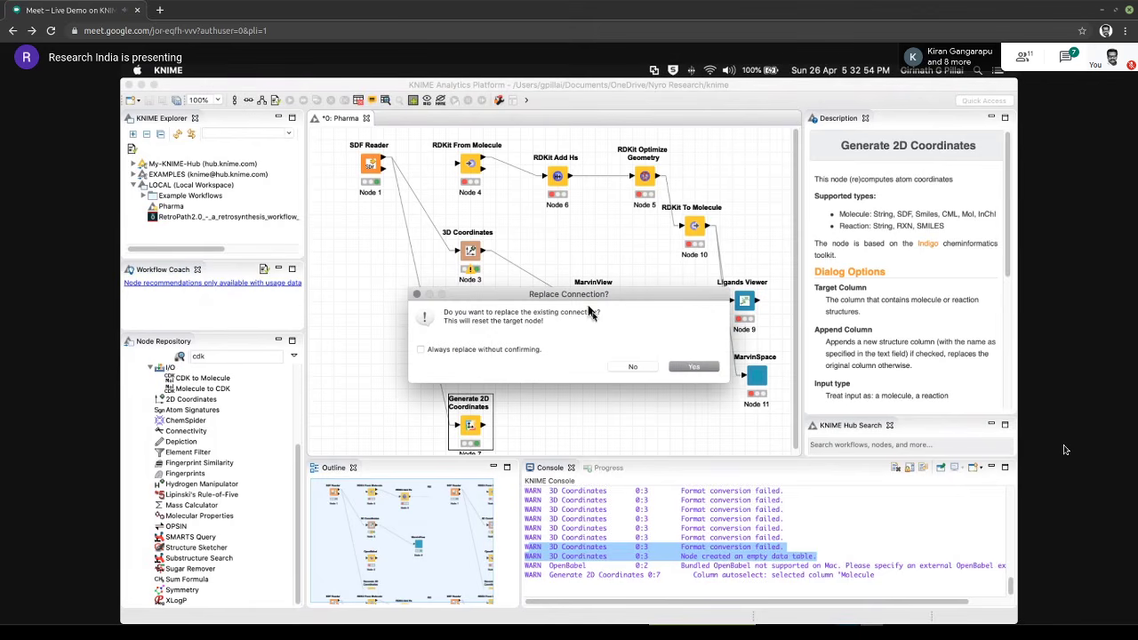
click(693, 368)
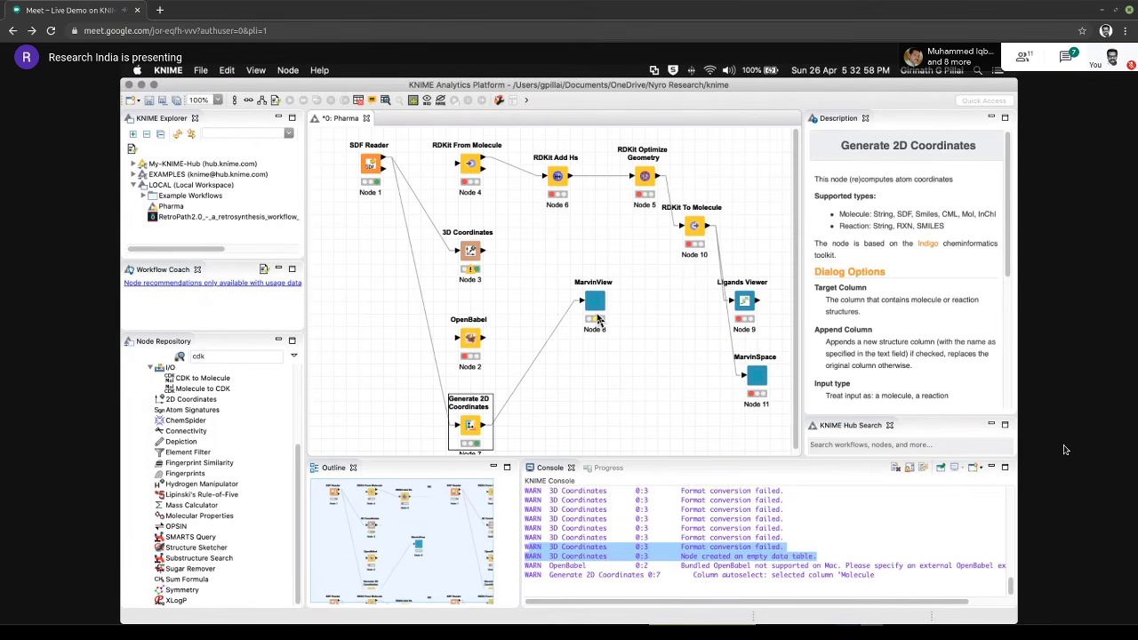
drag(600, 304, 586, 427)
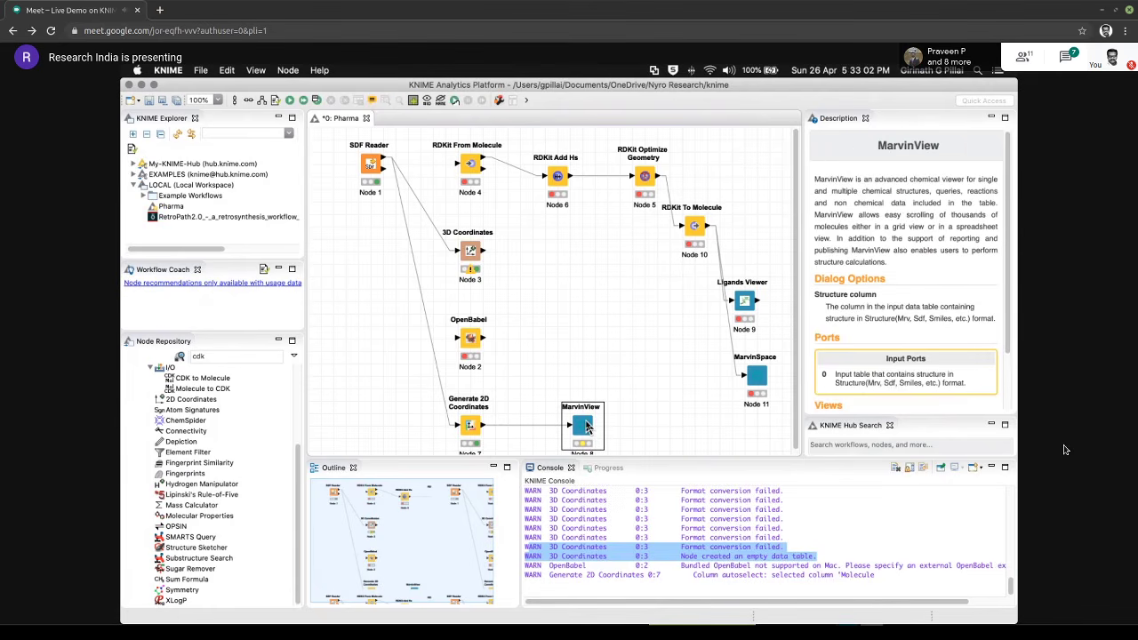
Check MarvinView's structure column without changing it, execute the node, and open its molecule view in an enlarged window
right_click(587, 427)
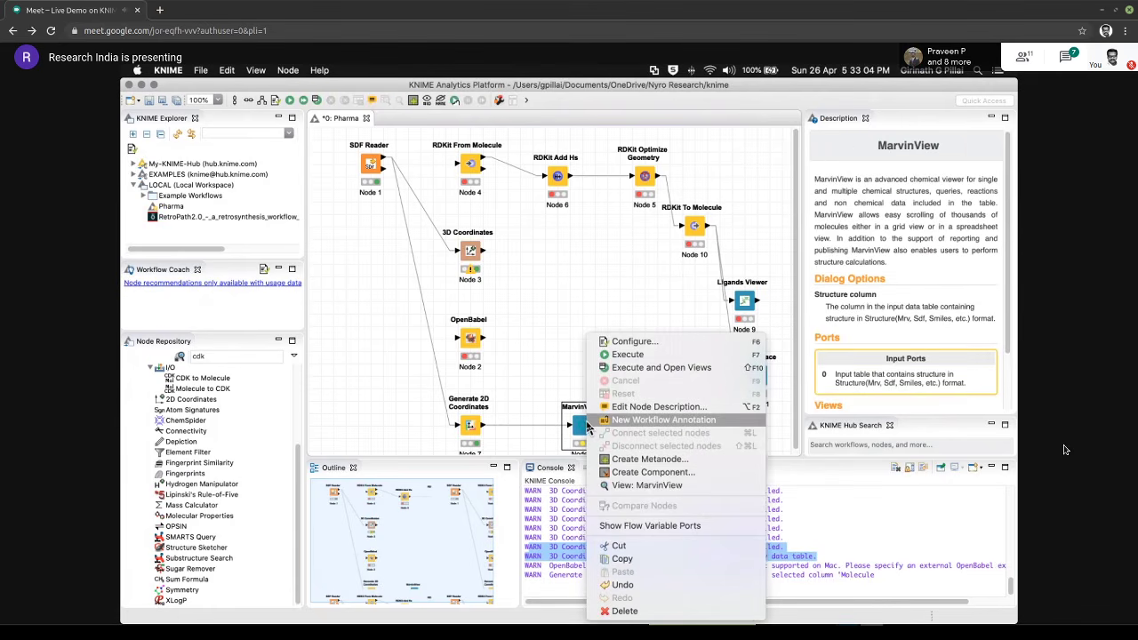
click(625, 345)
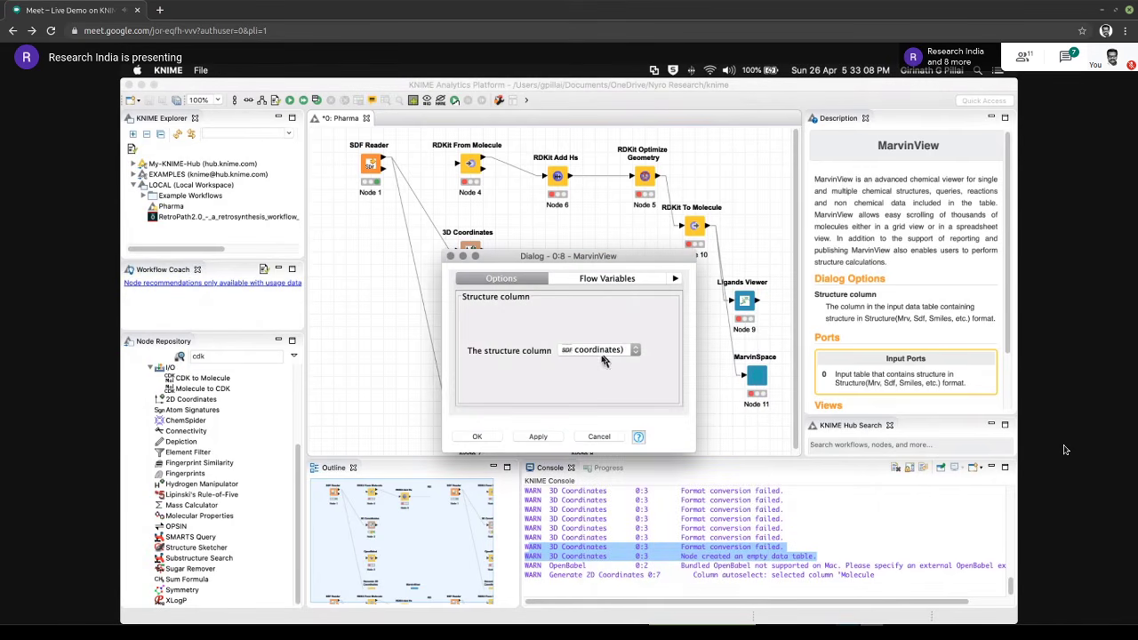
click(590, 436)
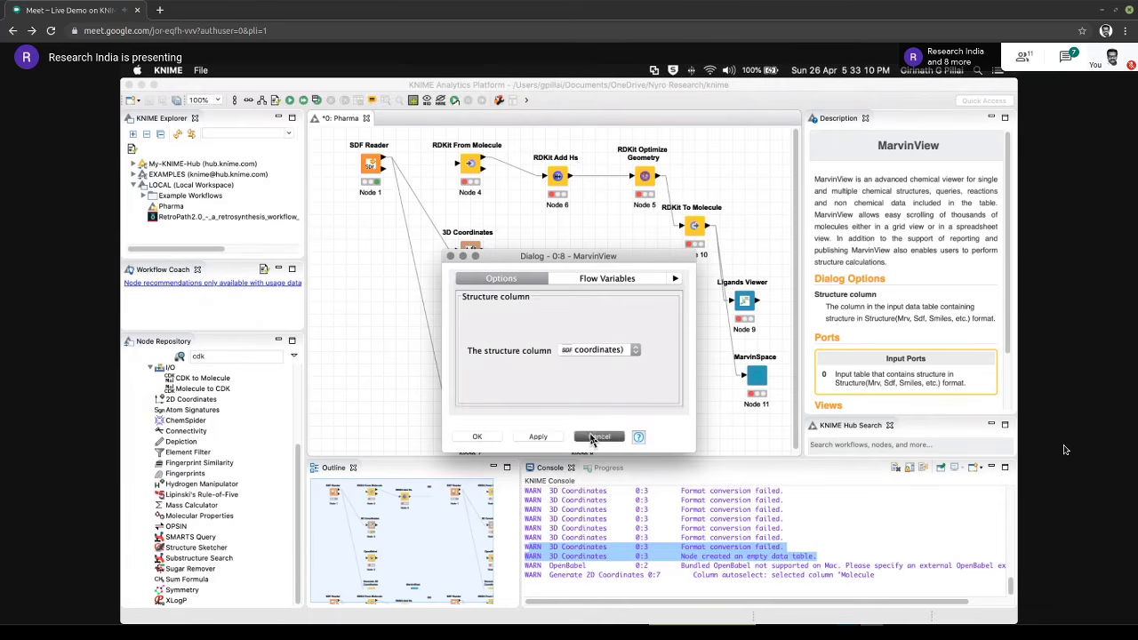
right_click(582, 425)
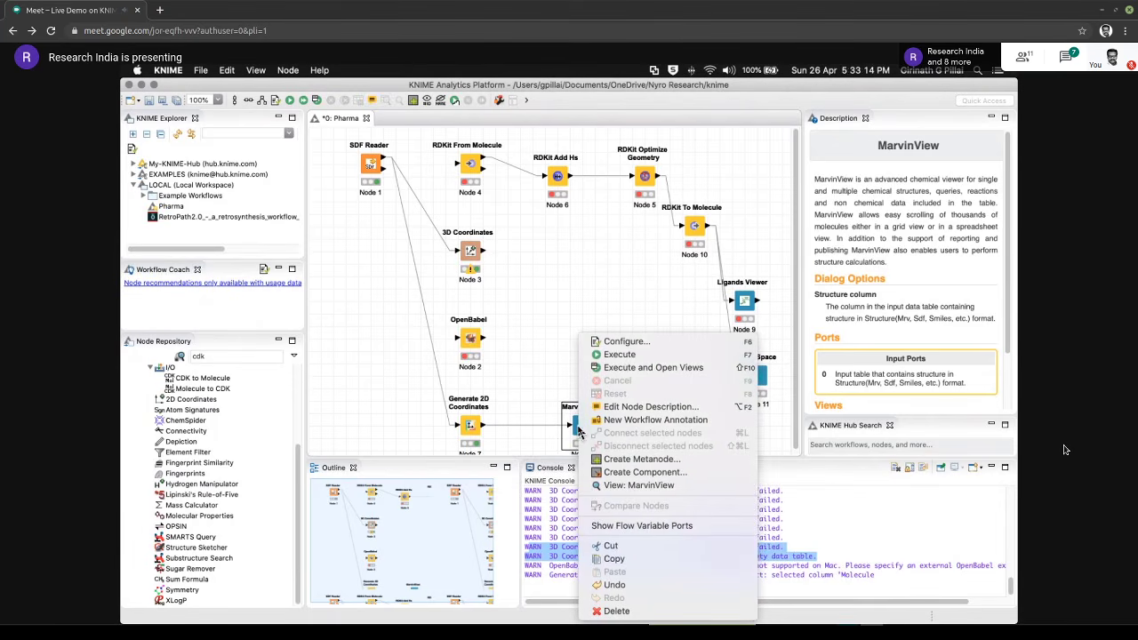
click(627, 365)
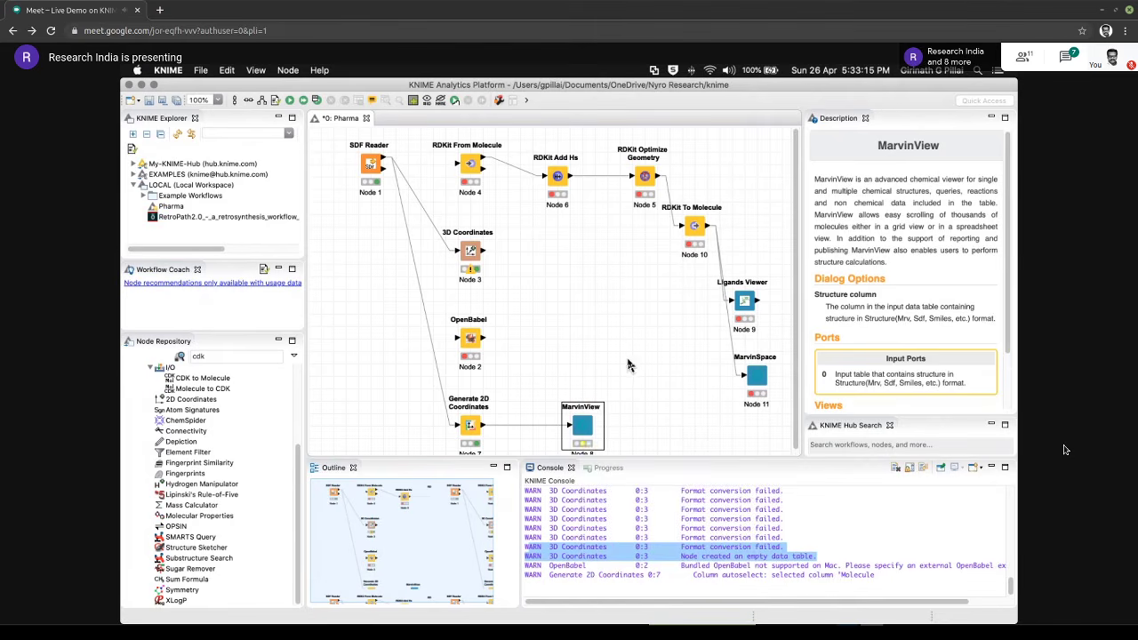
right_click(594, 414)
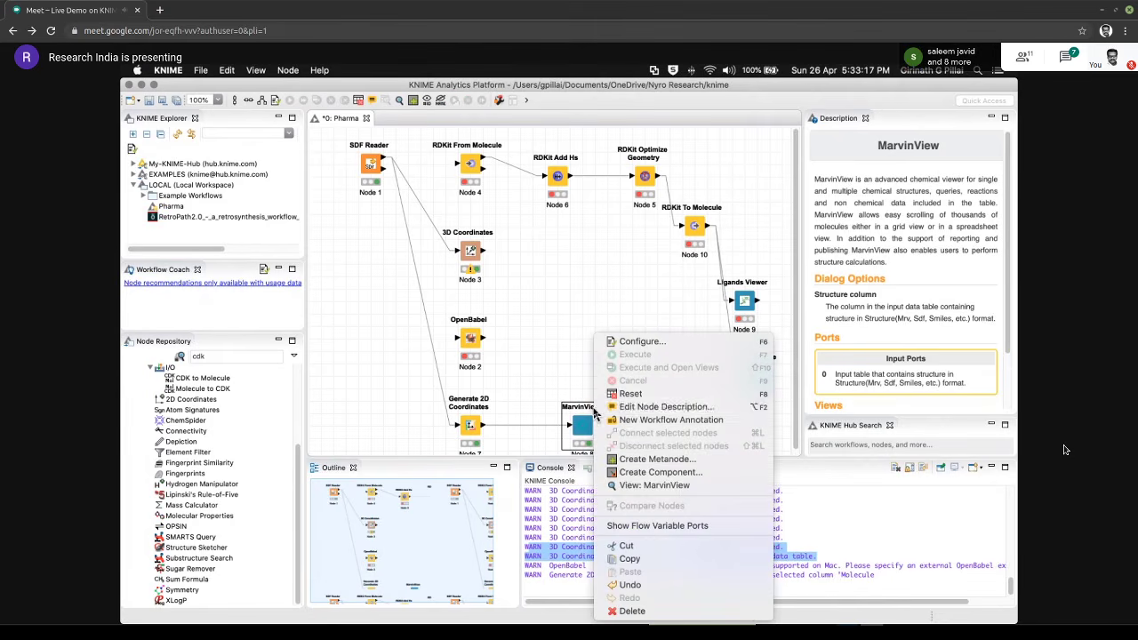
click(631, 485)
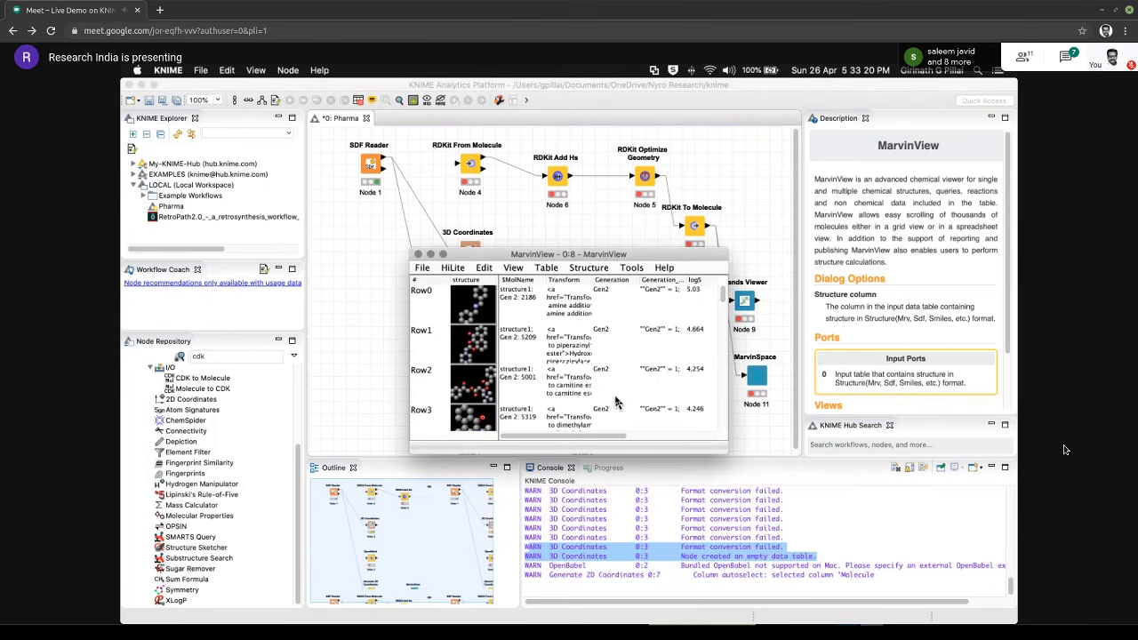
drag(725, 450, 806, 511)
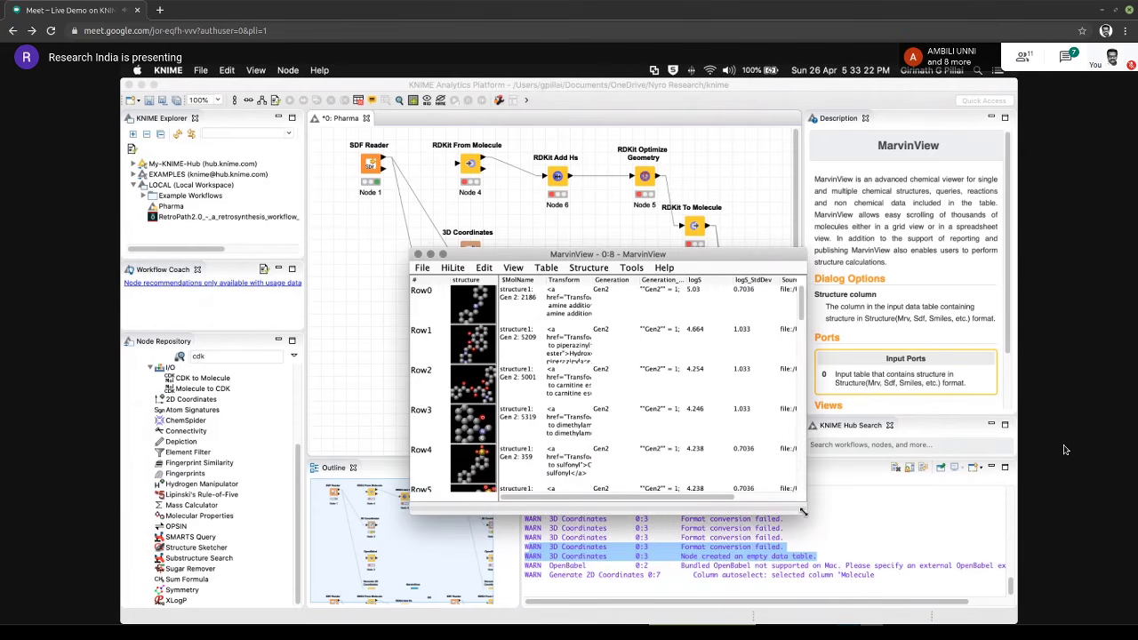
Clean the displayed molecule structures in 2D
click(588, 267)
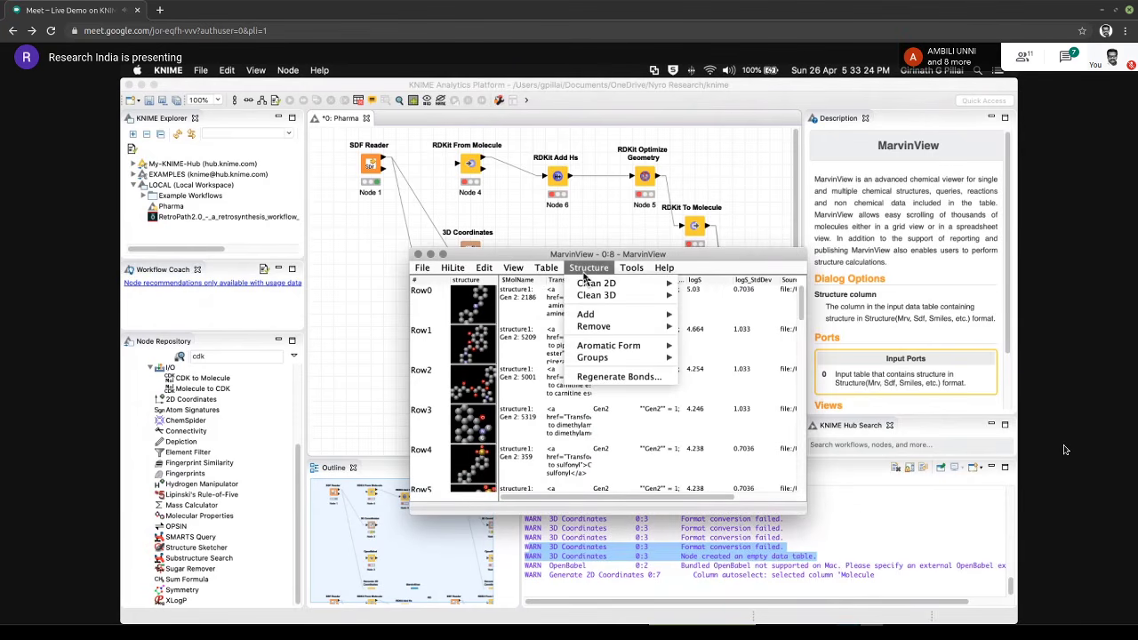
mouse_move(640, 283)
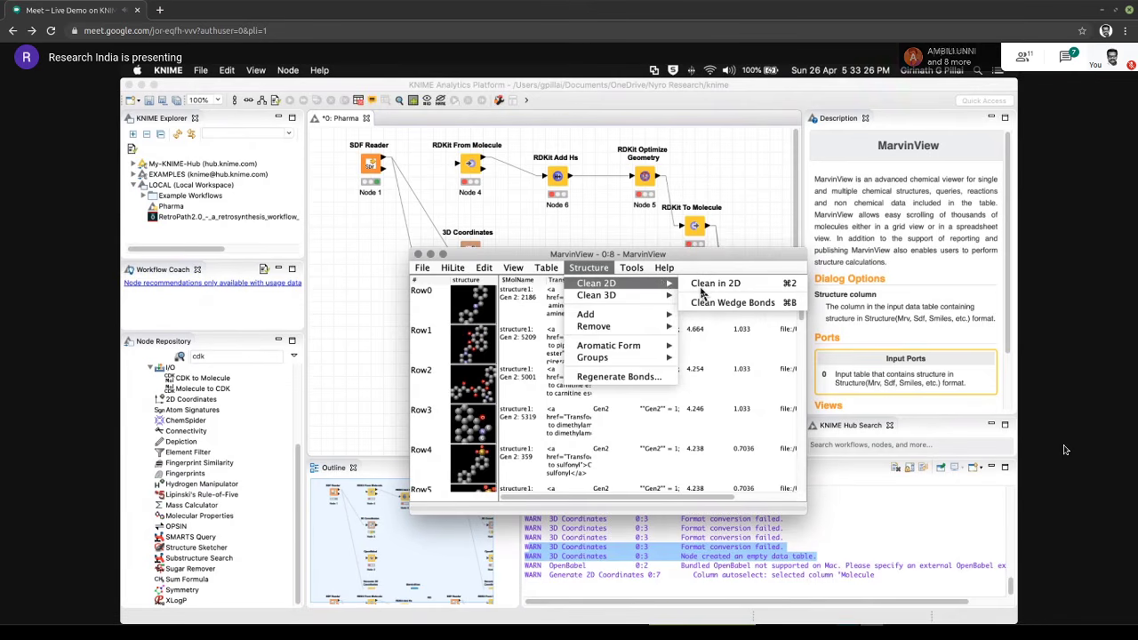
click(698, 284)
Try to switch the molecule view's transform mode to Rotate in 3D
click(513, 268)
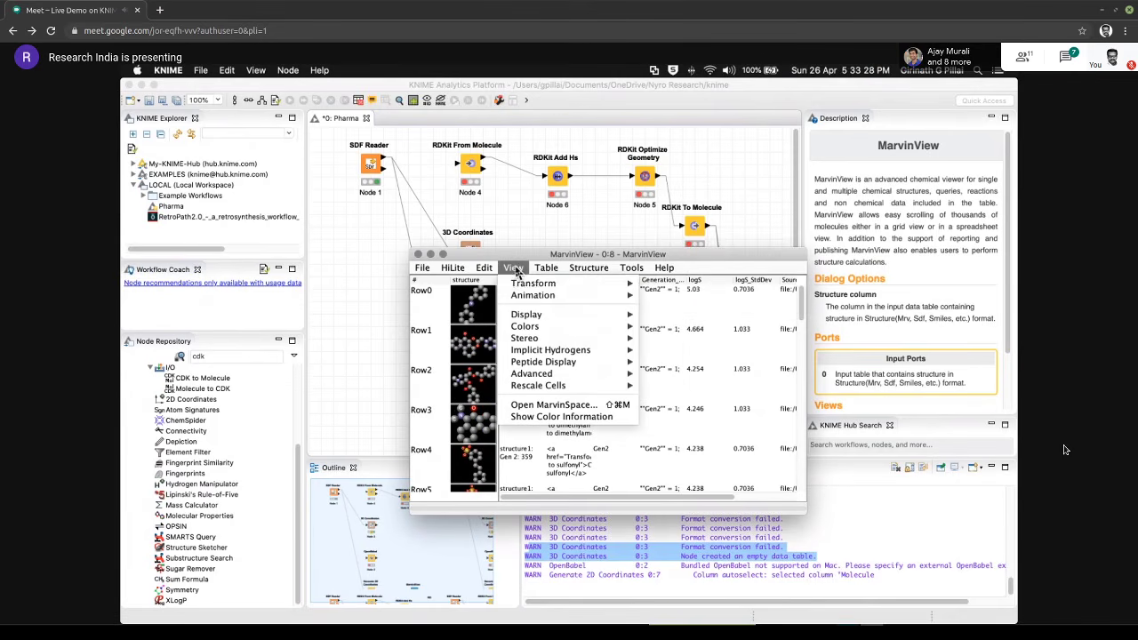
mouse_move(533, 286)
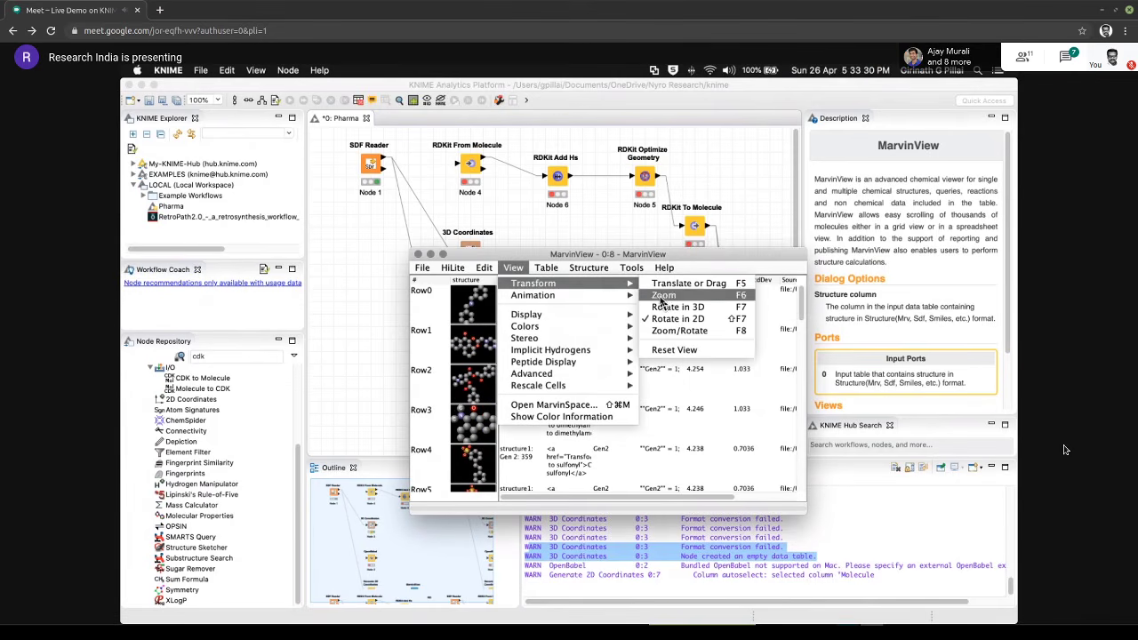
click(658, 307)
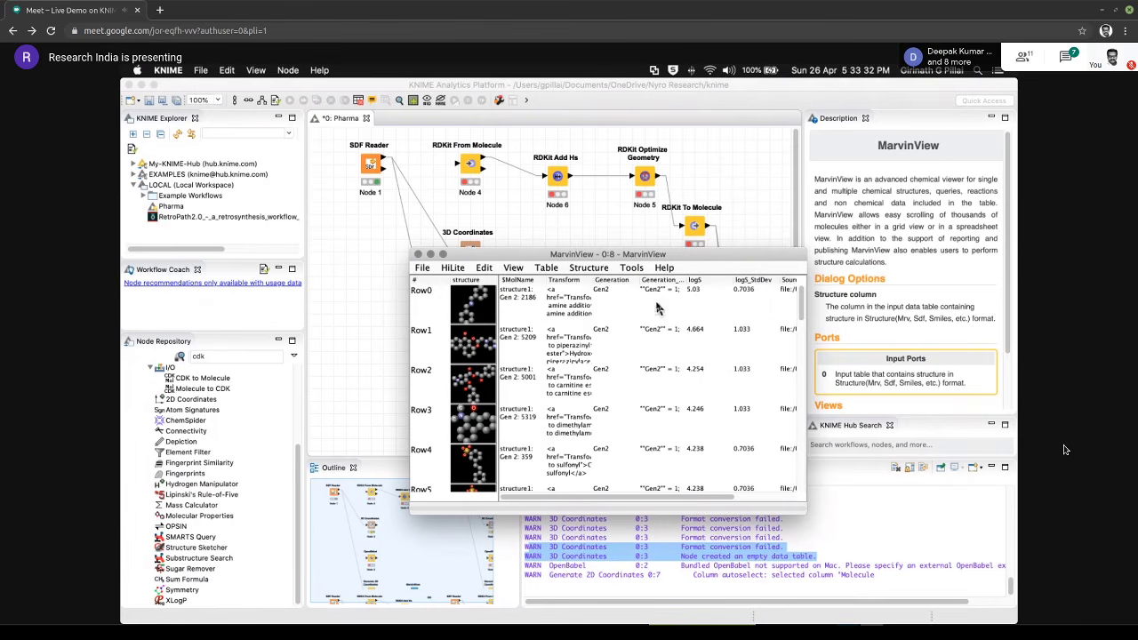
click(483, 268)
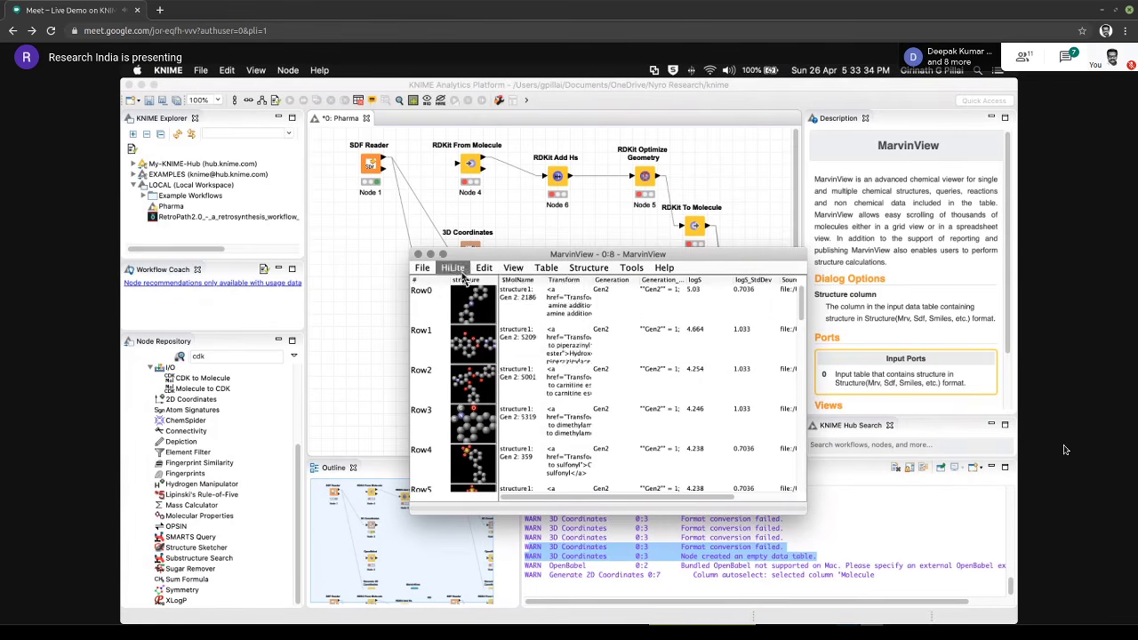
mouse_move(516, 270)
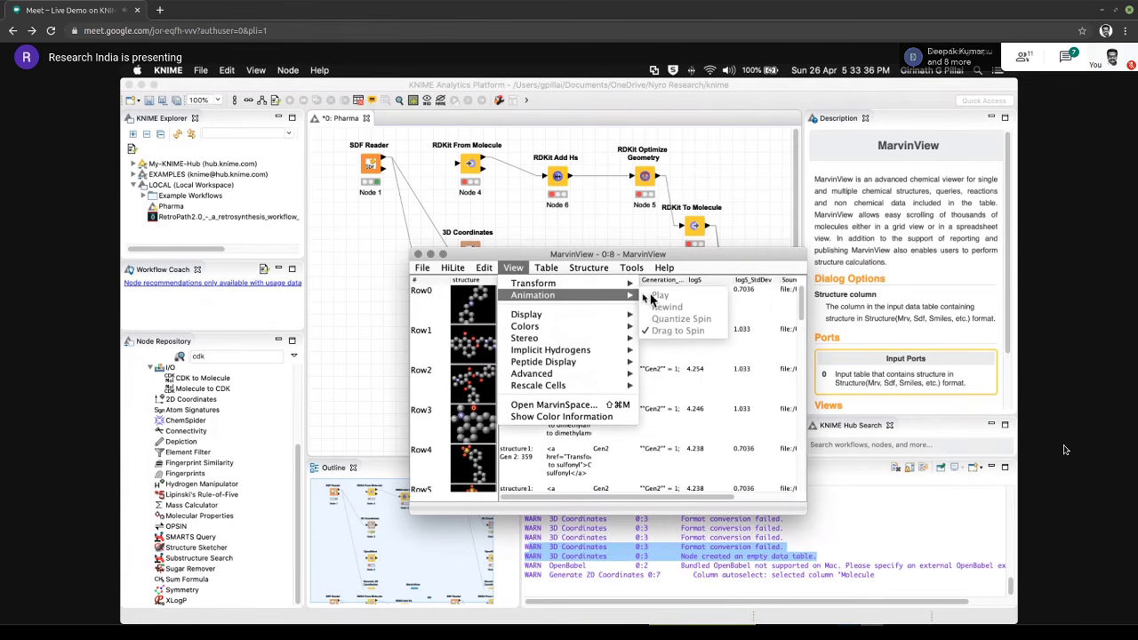
click(673, 320)
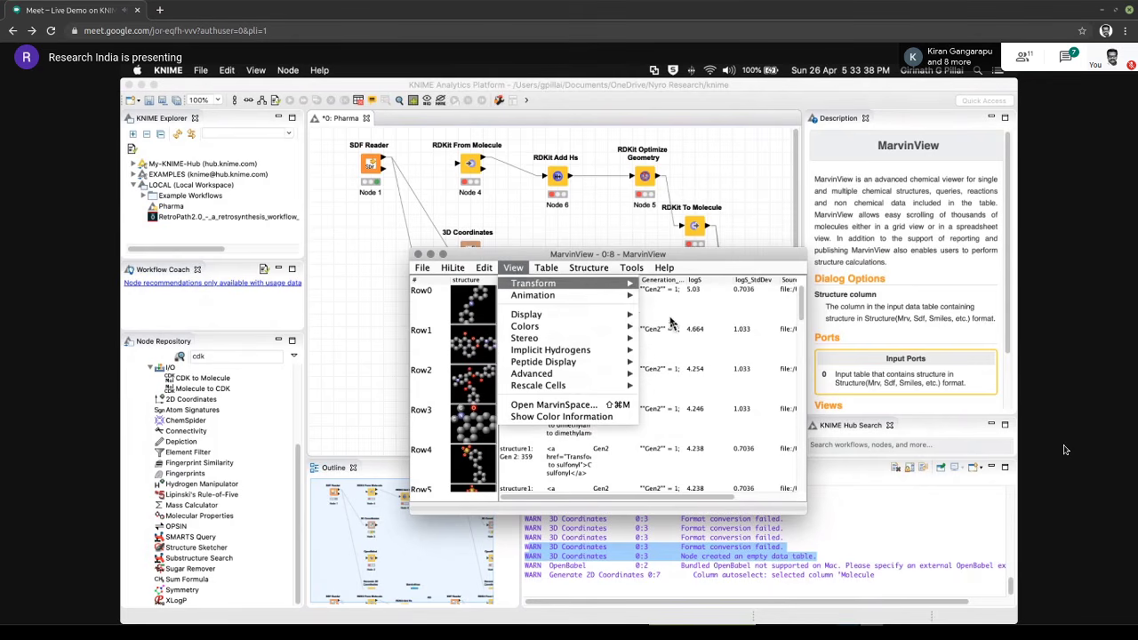
click(485, 269)
mouse_move(513, 269)
mouse_move(536, 286)
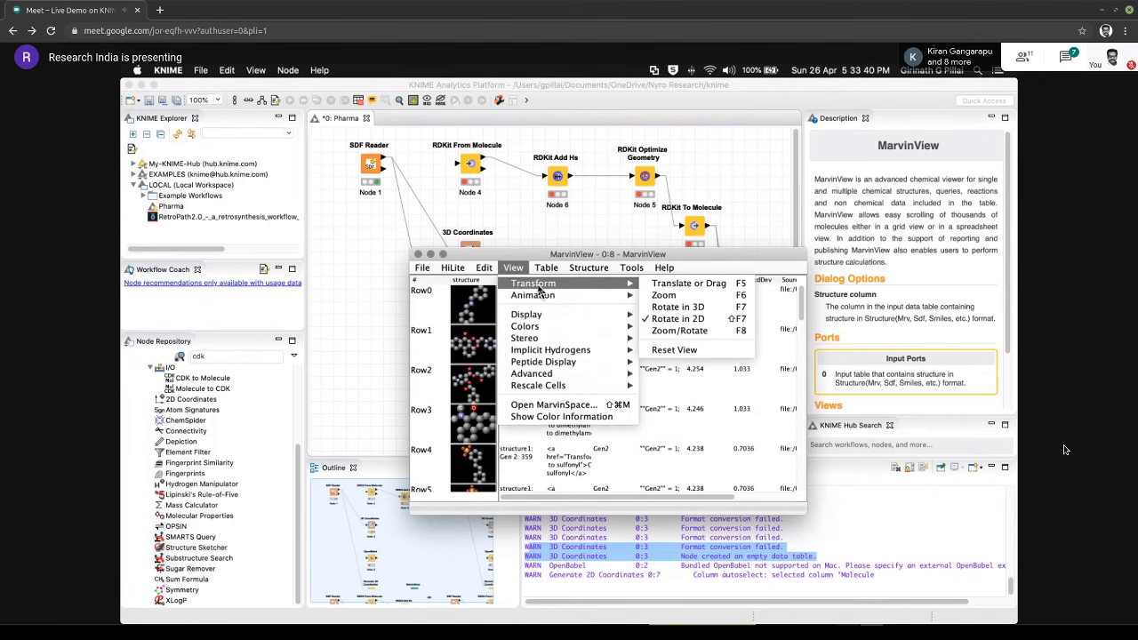
click(514, 269)
Turn off Atom Symbols in 3D and set the molecules' display style to Wireframe
click(631, 269)
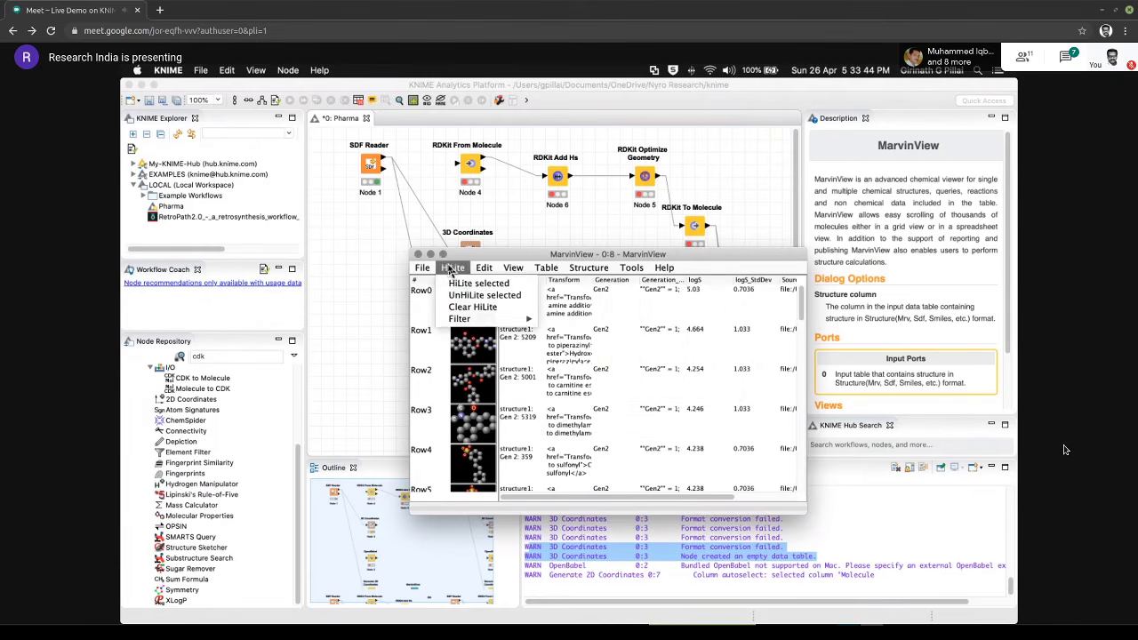
mouse_move(513, 269)
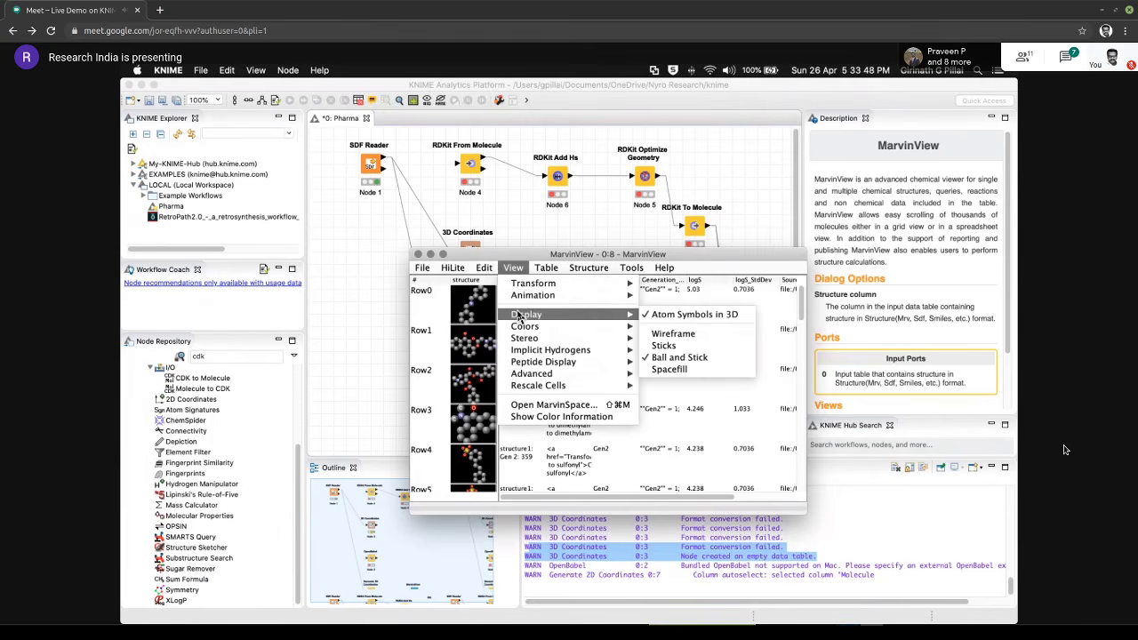
click(653, 316)
click(513, 268)
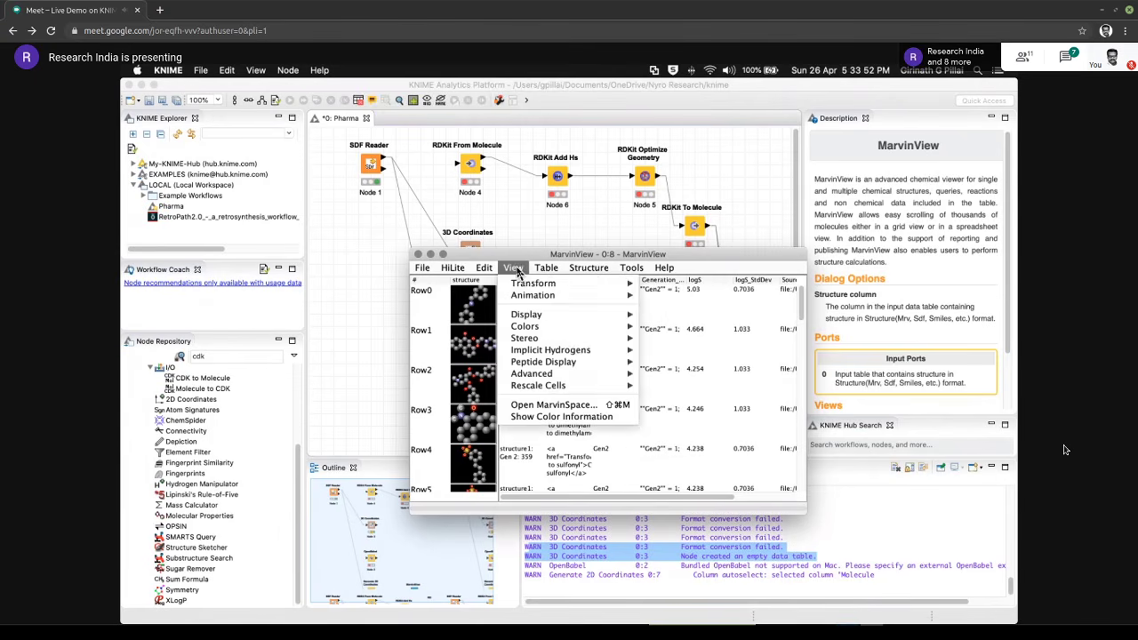
mouse_move(573, 316)
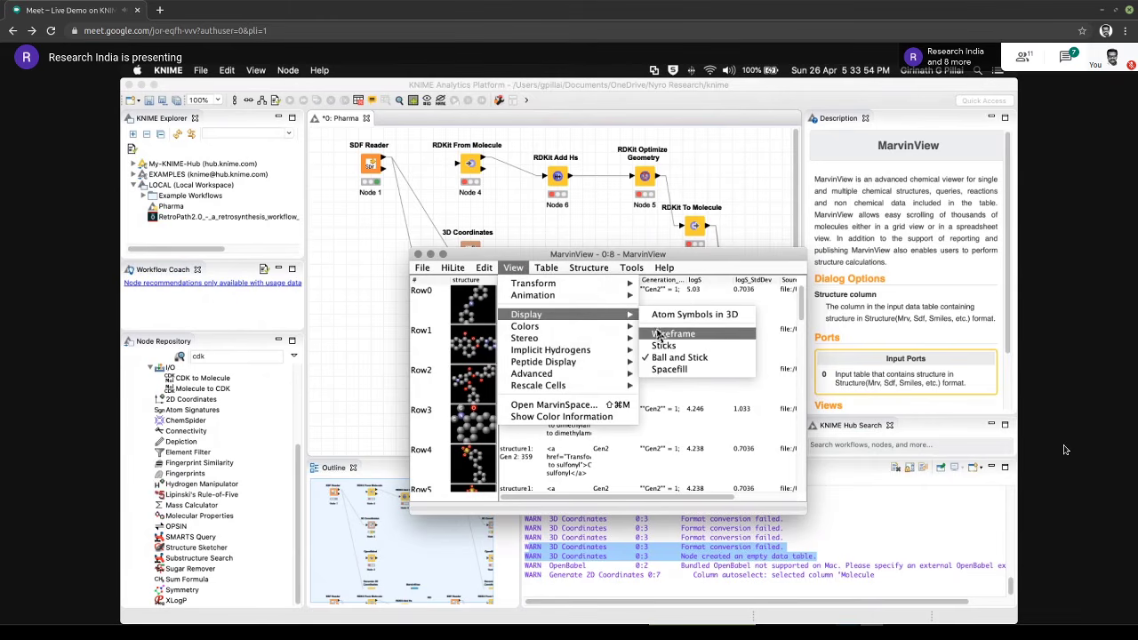
click(660, 346)
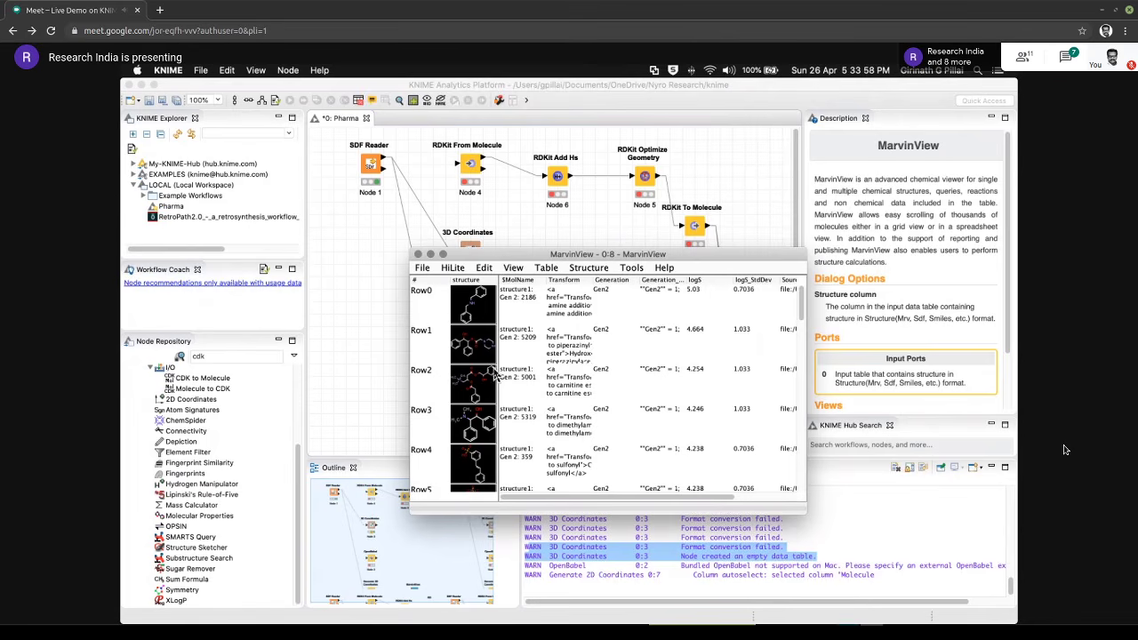
Widen the structure column and increase the row height to inspect the 2D structures, and close the molecule view
drag(532, 370, 576, 371)
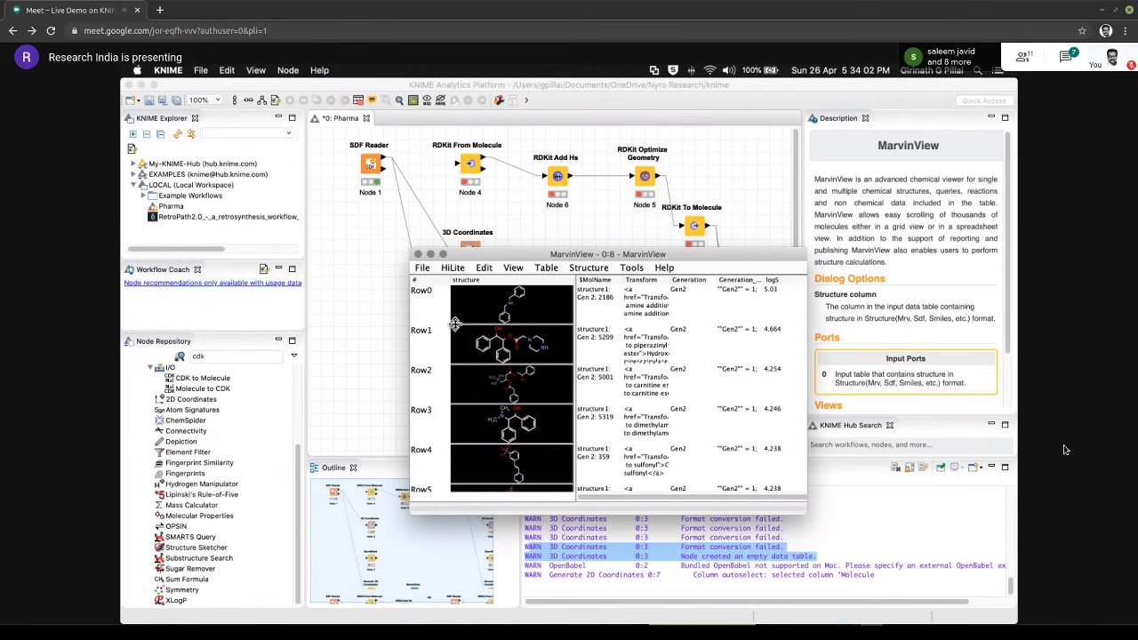
drag(453, 326, 454, 376)
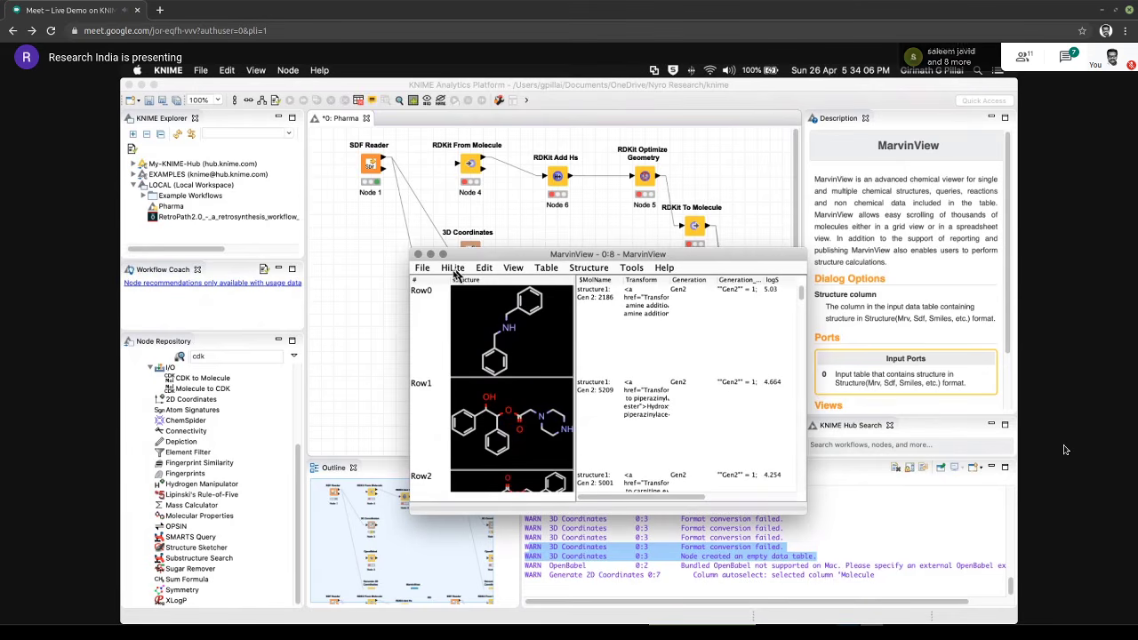
click(418, 255)
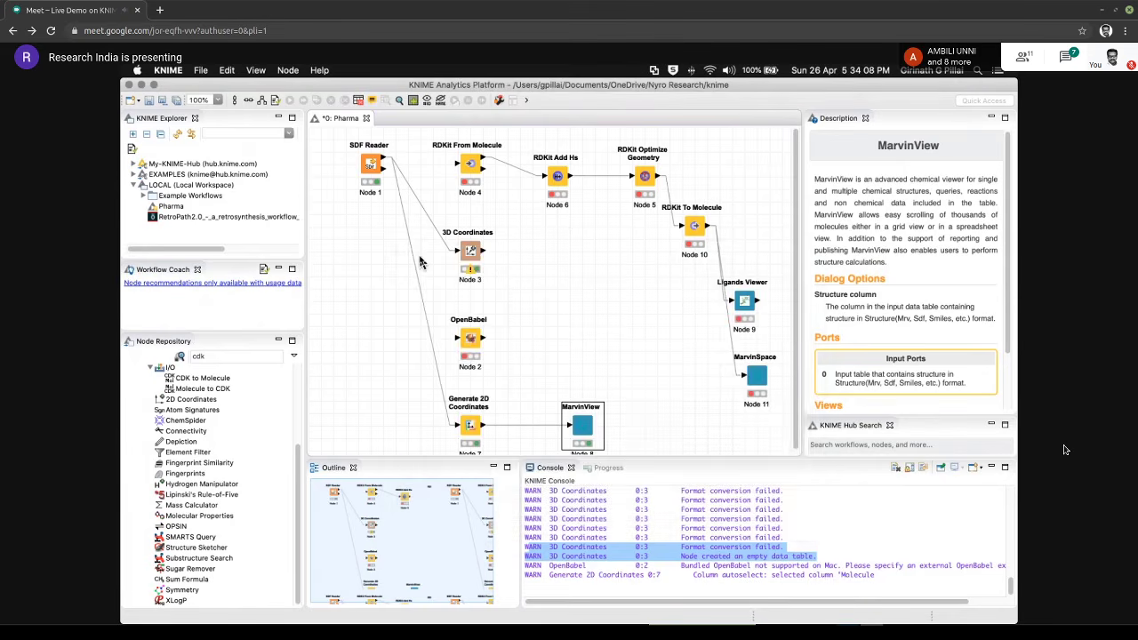